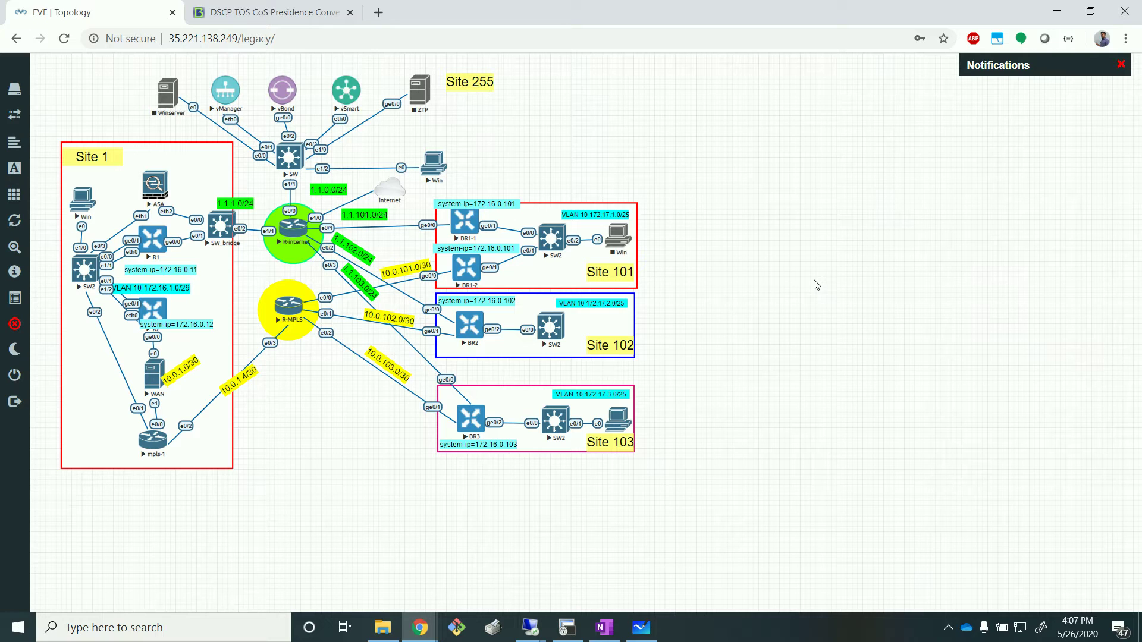
# - Switch to Microsoft Whiteboard and review the QoS notes on classification, marking, policing, shaping, scheduling and rewriting
pyautogui.click(641, 628)
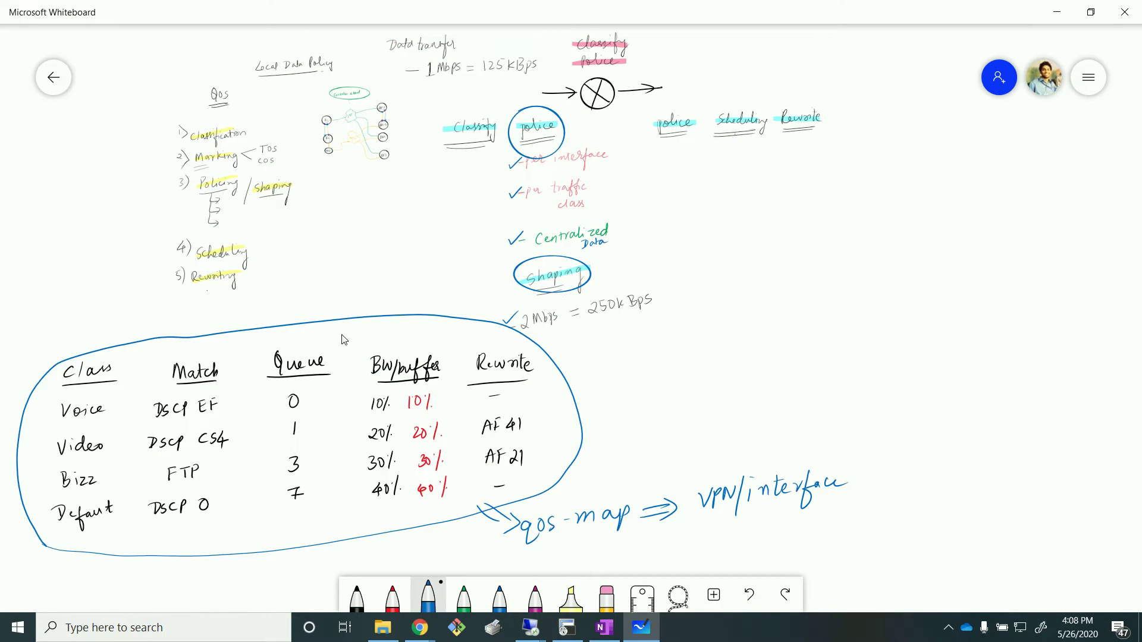
pyautogui.scroll(3, 318, 280)
pyautogui.scroll(3, 326, 303)
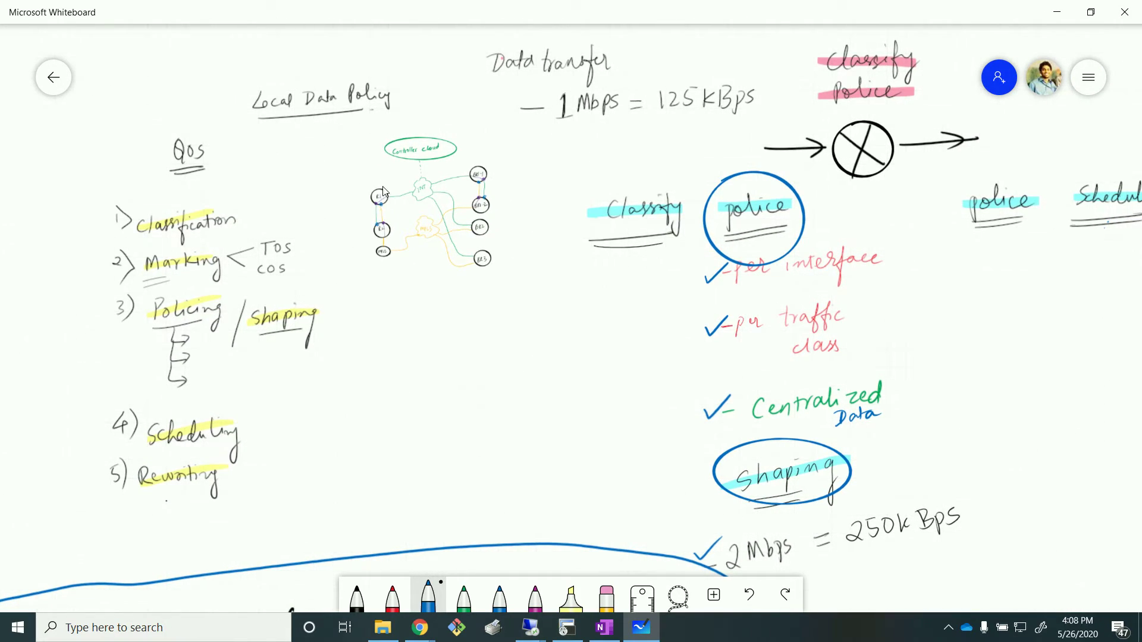
pyautogui.moveTo(522, 324)
pyautogui.mouseDown()
pyautogui.moveTo(344, 367)
pyautogui.moveTo(249, 322)
pyautogui.mouseUp()
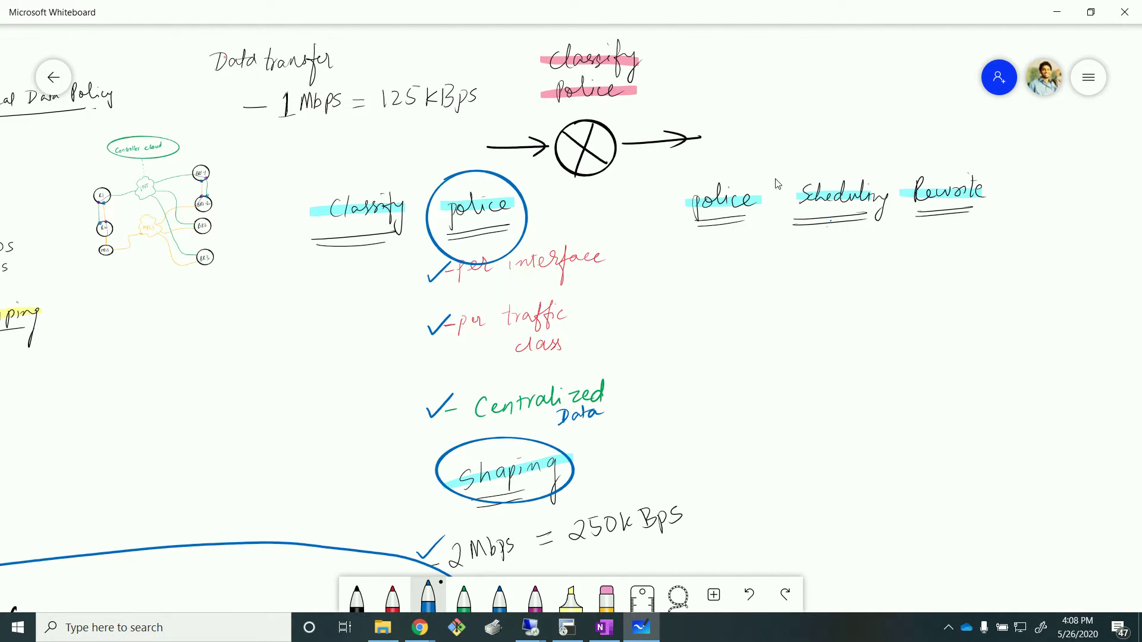
pyautogui.scroll(1, 634, 225)
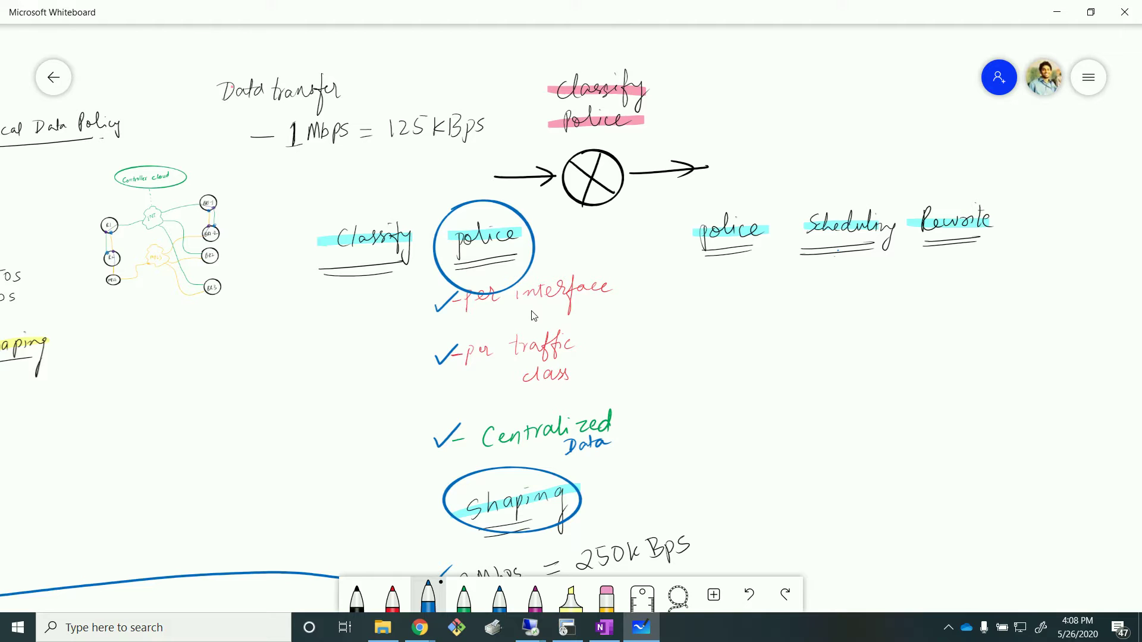
pyautogui.scroll(-1, 644, 323)
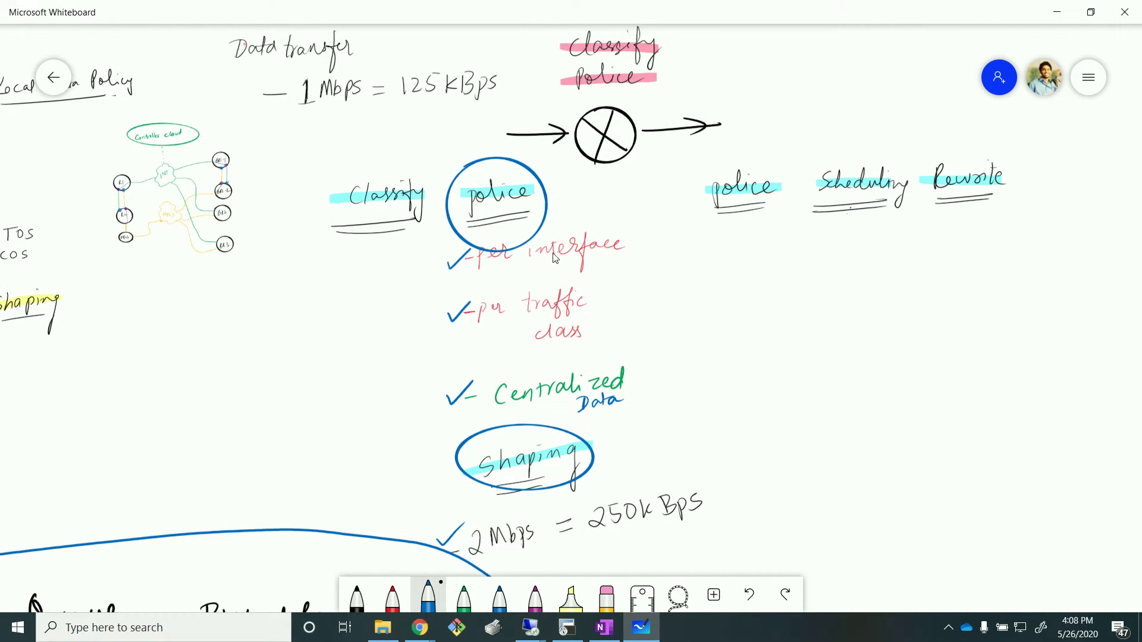
pyautogui.scroll(-2, 846, 422)
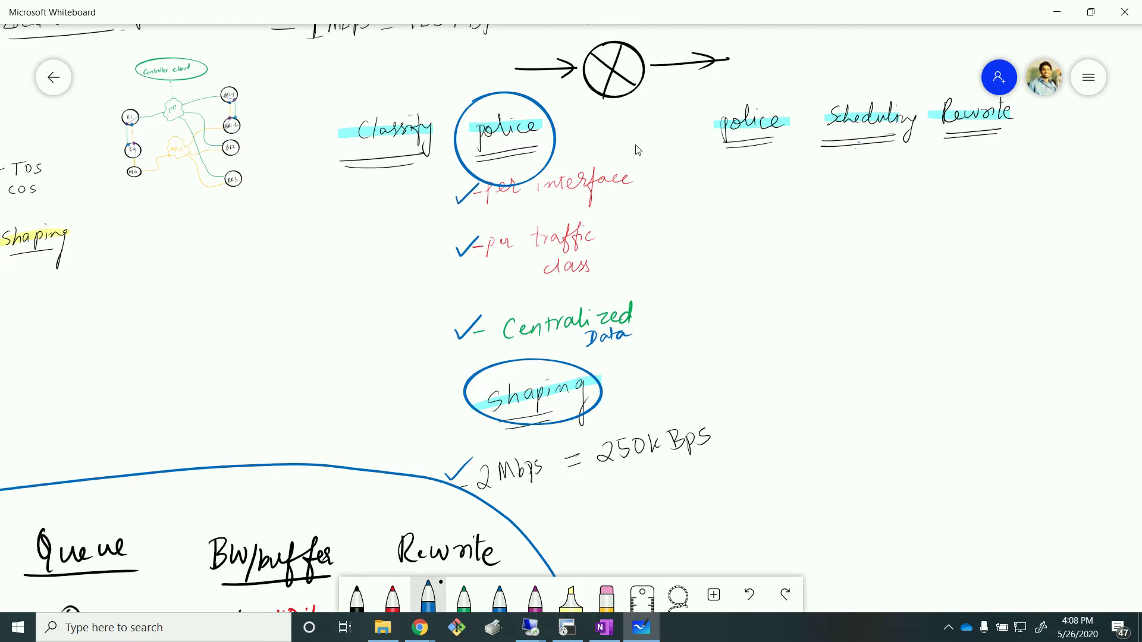
pyautogui.moveTo(319, 196)
pyautogui.mouseDown()
pyautogui.moveTo(338, 238)
pyautogui.moveTo(319, 214)
pyautogui.mouseUp()
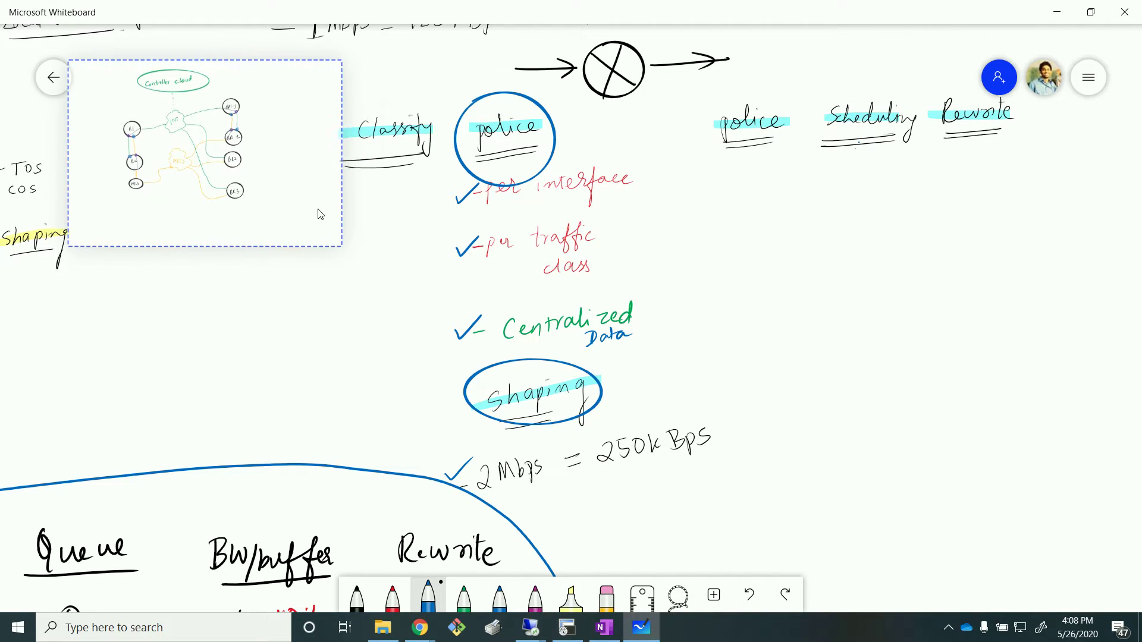
pyautogui.press('Delete')
pyautogui.hotkey('ctrl', 'z')
pyautogui.press('Escape')
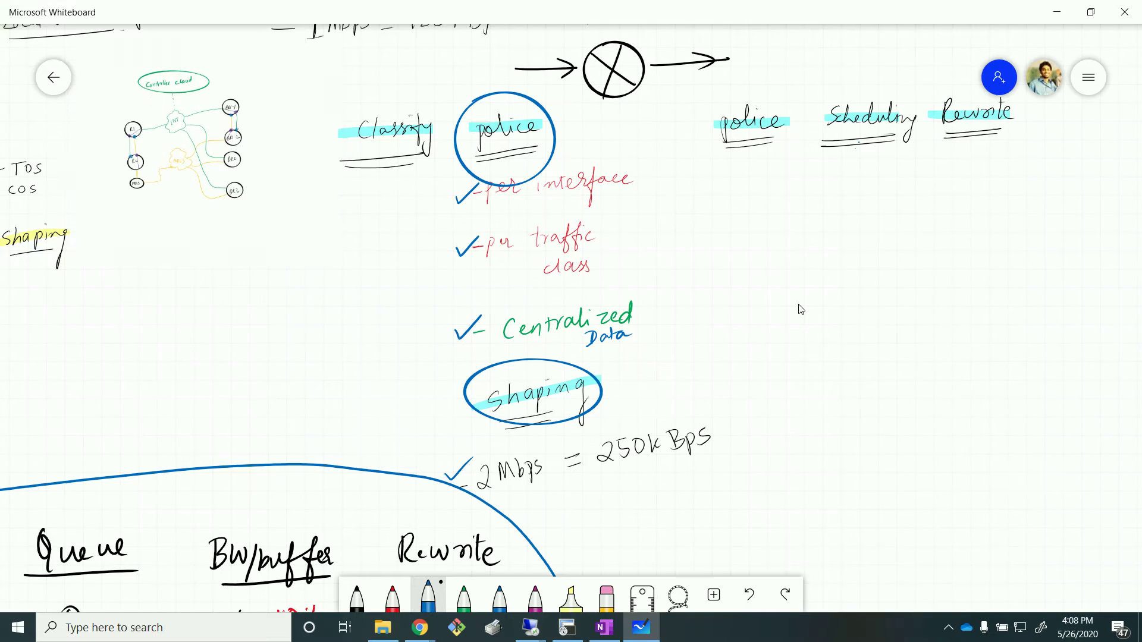
# - Examine the policing options per interface, per traffic class and centralized data, plus the shaping notes beneath the router sketch
pyautogui.moveTo(792, 239); pyautogui.dragTo(845, 360)
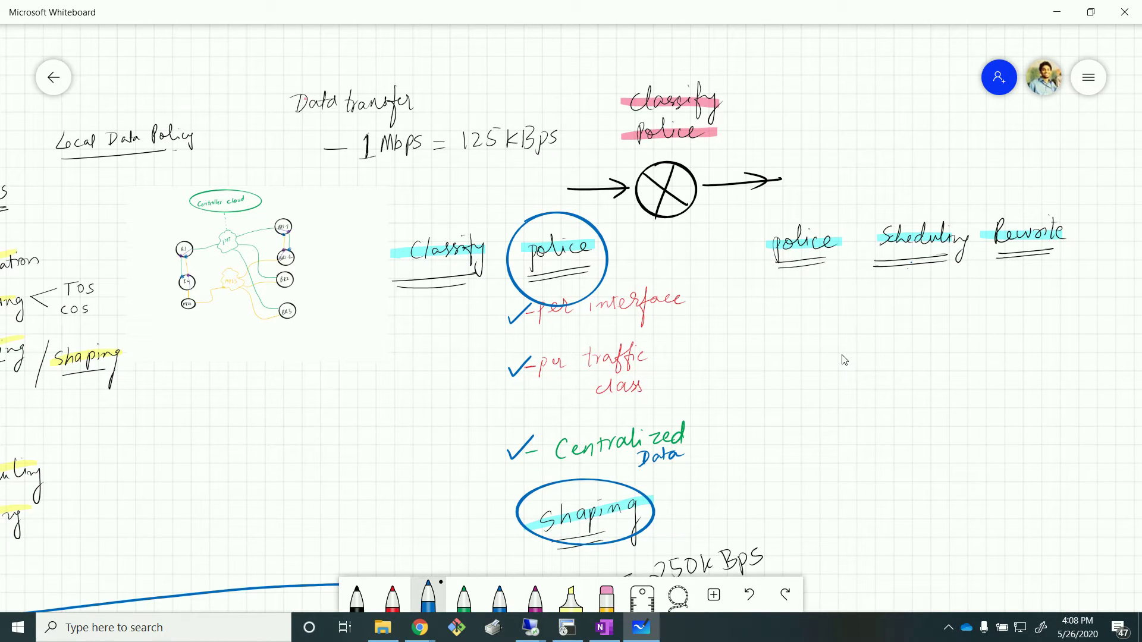
pyautogui.scroll(-2, 844, 360)
pyautogui.hscroll(3, 844, 360)
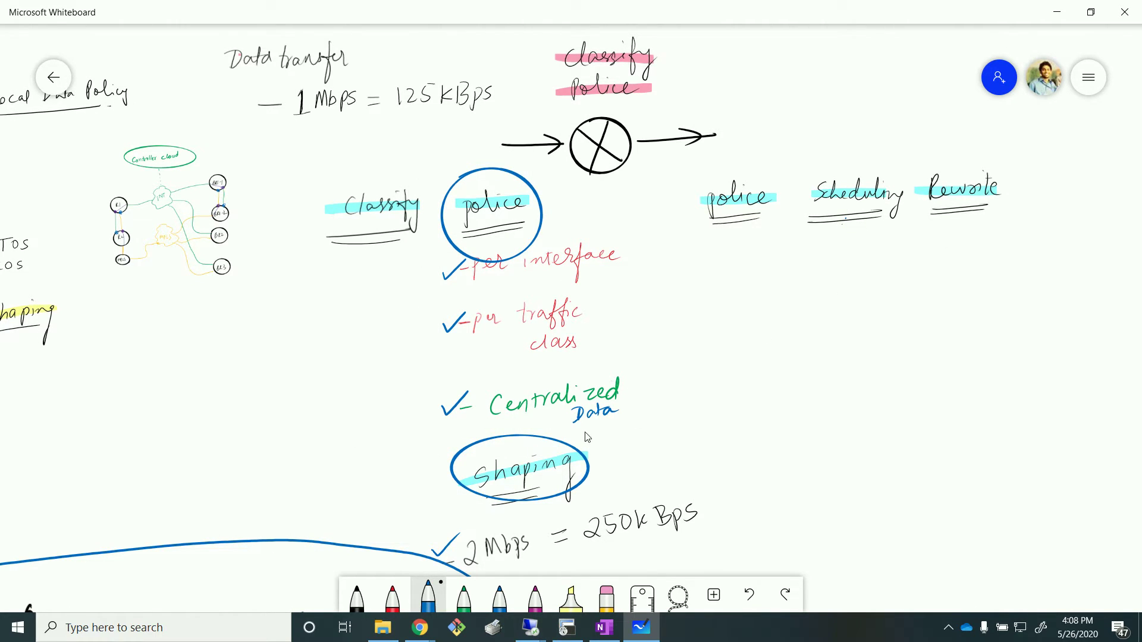
pyautogui.scroll(-5, 990, 387)
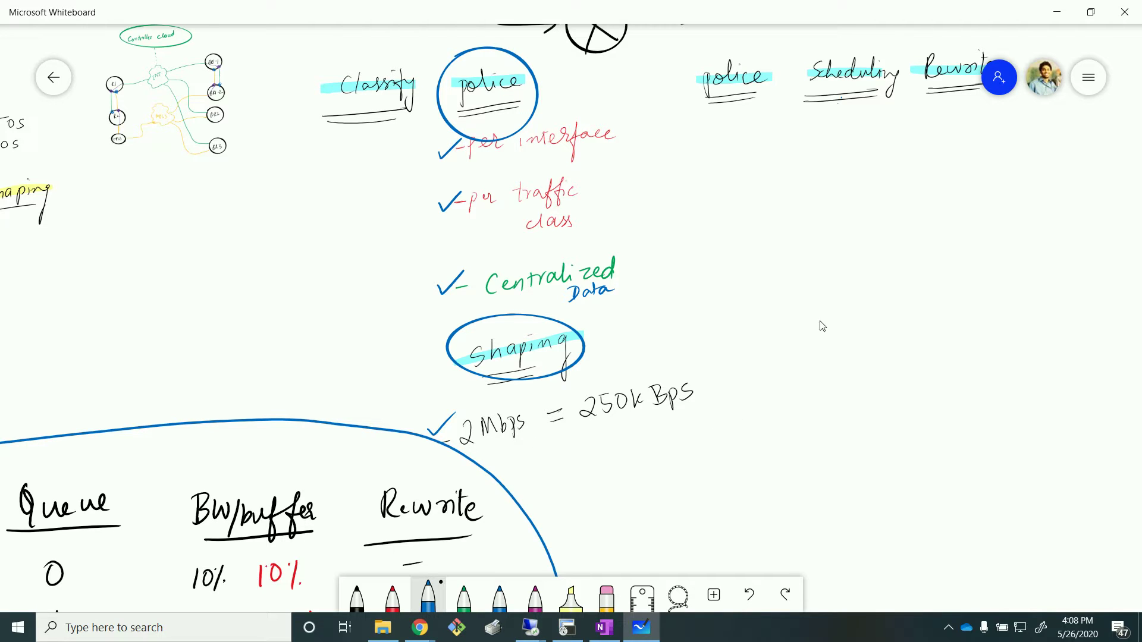
pyautogui.moveTo(908, 325); pyautogui.dragTo(948, 405)
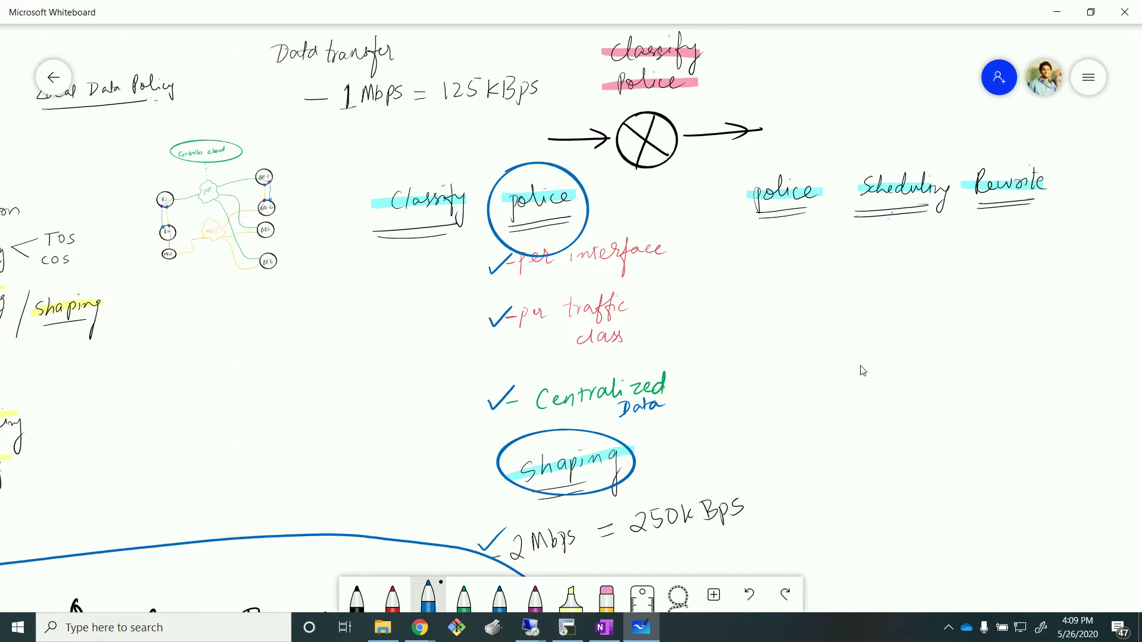
pyautogui.moveTo(862, 369); pyautogui.dragTo(847, 350)
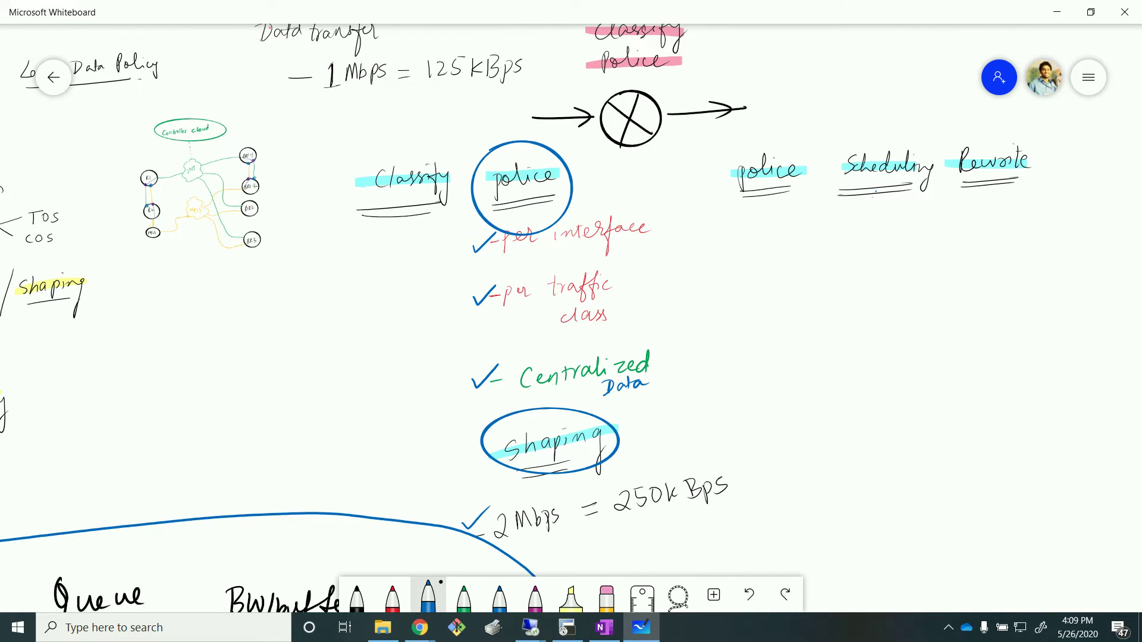
pyautogui.click(604, 627)
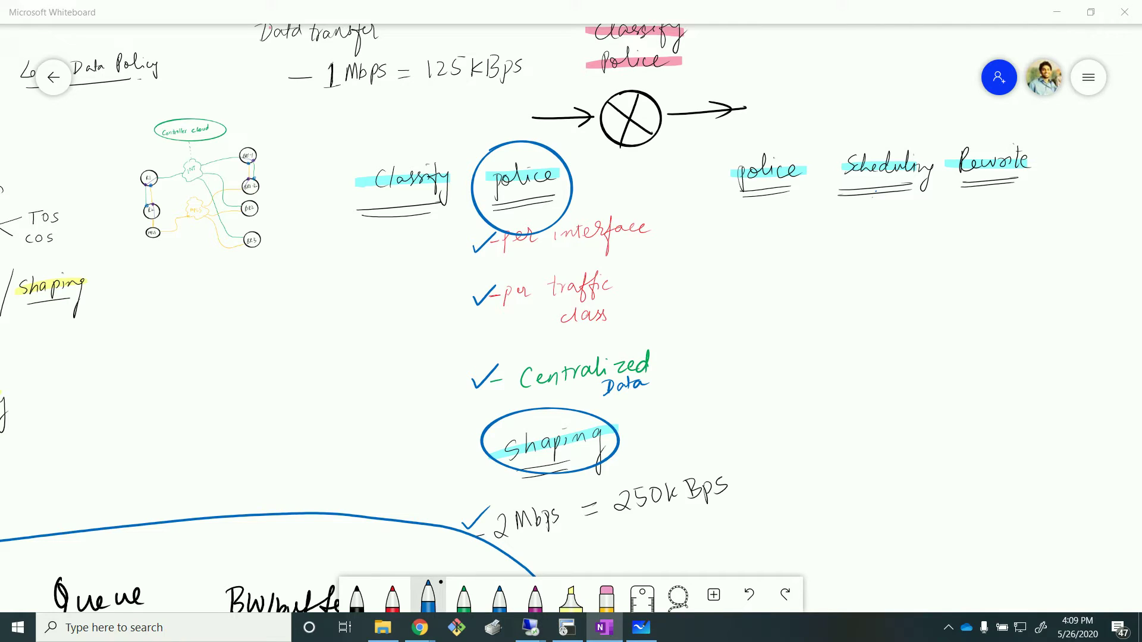
pyautogui.scroll(-3, 841, 456)
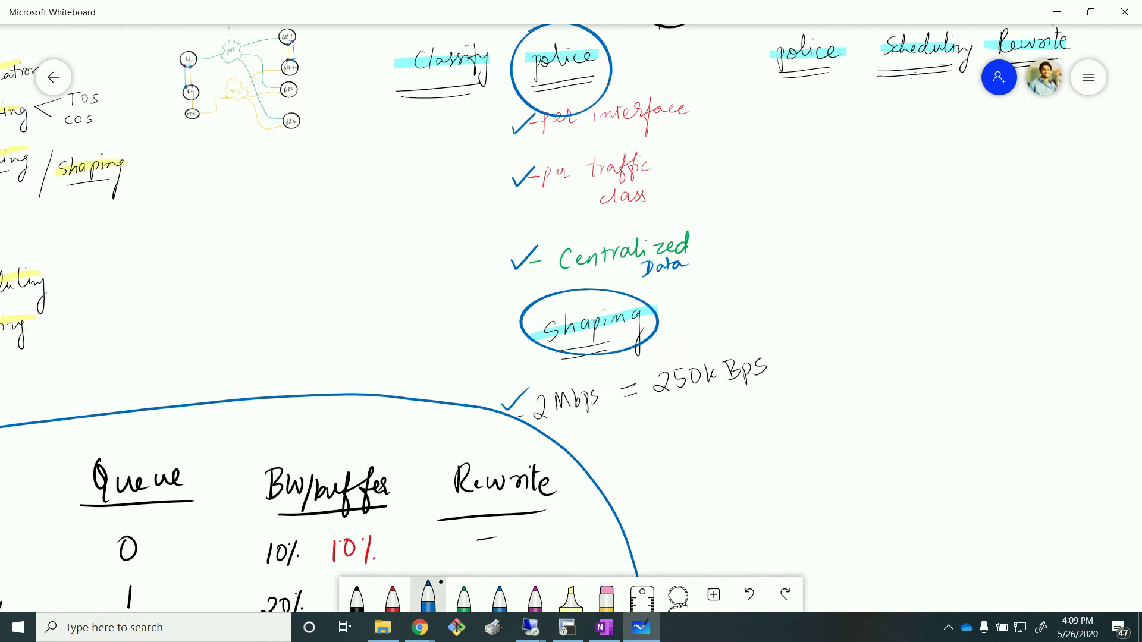
# - Go through the QoS class table's match, queue, bandwidth/buffer and rewrite columns and its link to the qos-map and VPN/interface
pyautogui.moveTo(770, 517); pyautogui.dragTo(1137, 268)
pyautogui.moveTo(891, 359); pyautogui.dragTo(873, 333)
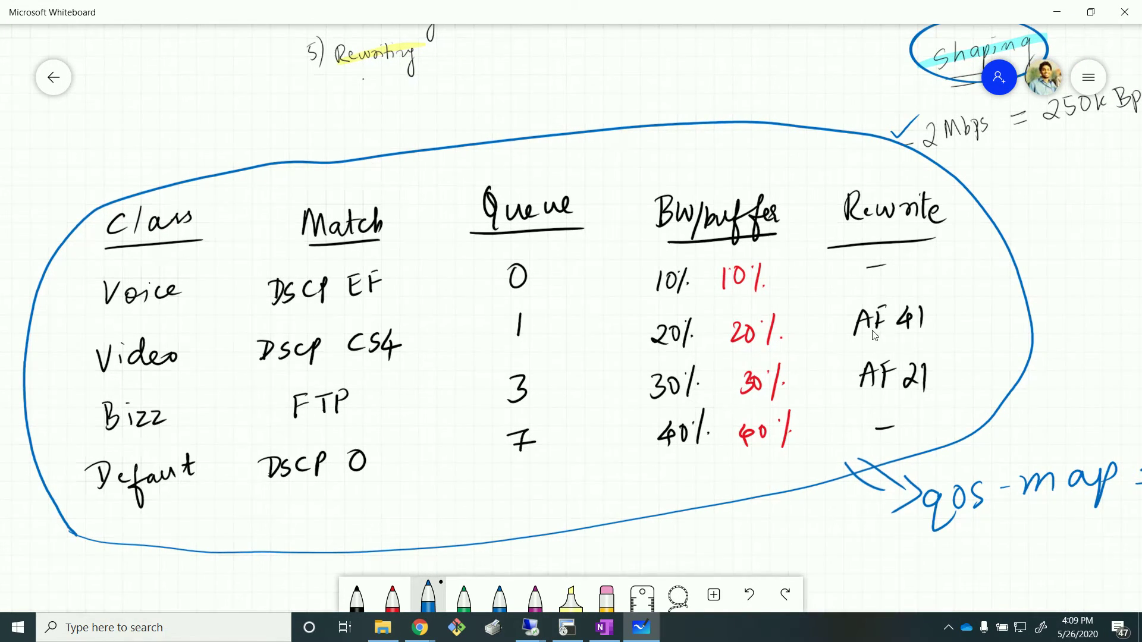
pyautogui.click(604, 627)
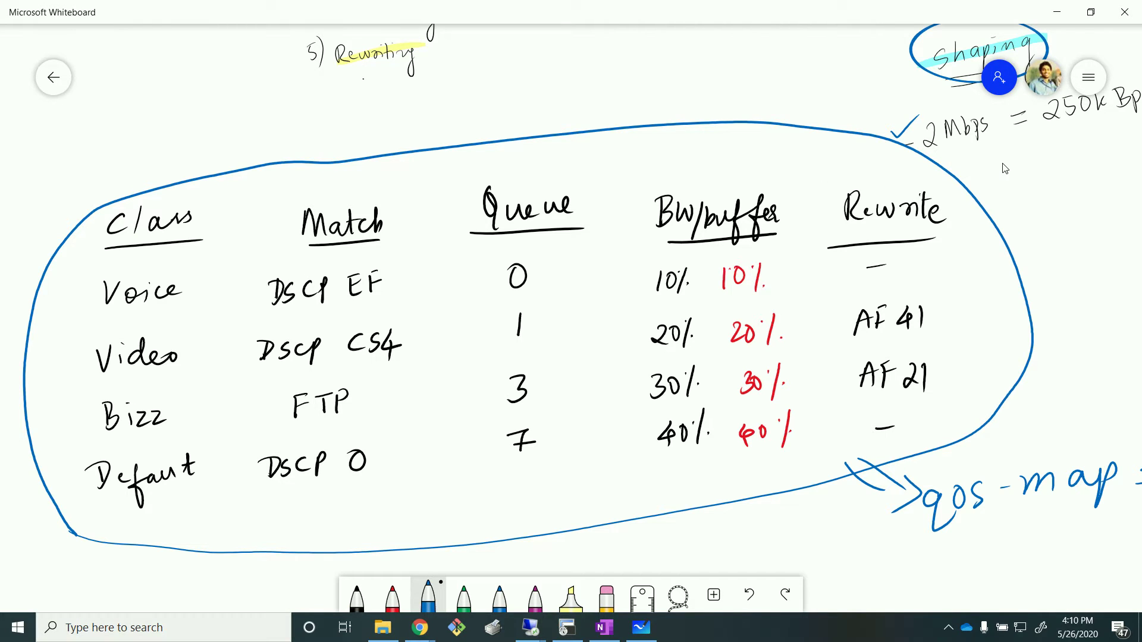
pyautogui.moveTo(1001, 166); pyautogui.dragTo(574, 471)
pyautogui.scroll(2, 738, 238)
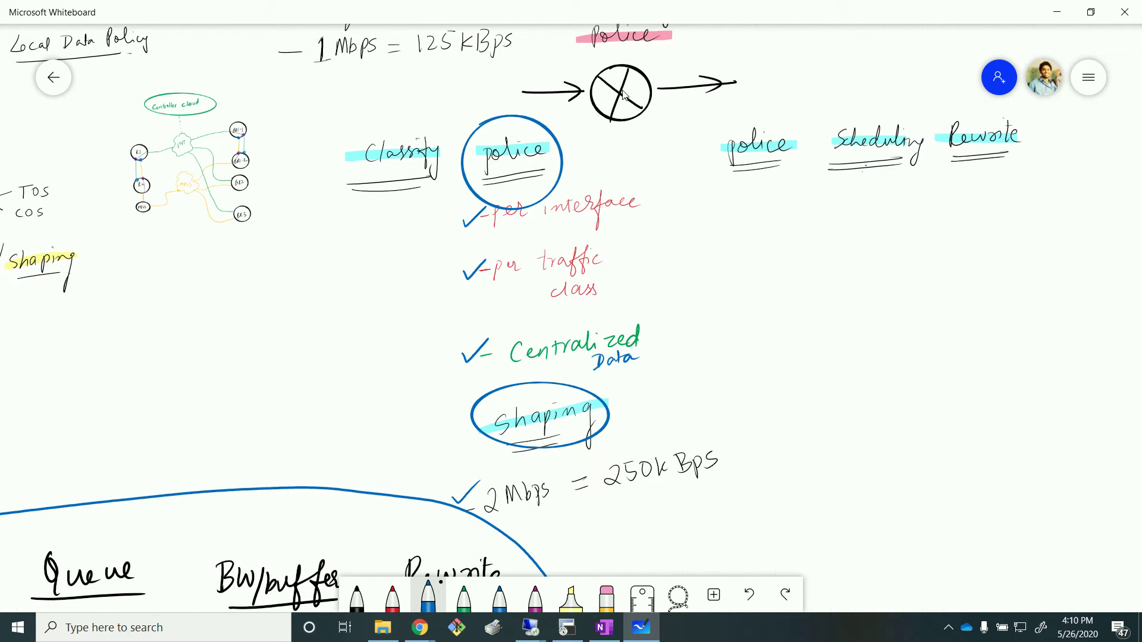
pyautogui.moveTo(665, 349); pyautogui.dragTo(1054, 21)
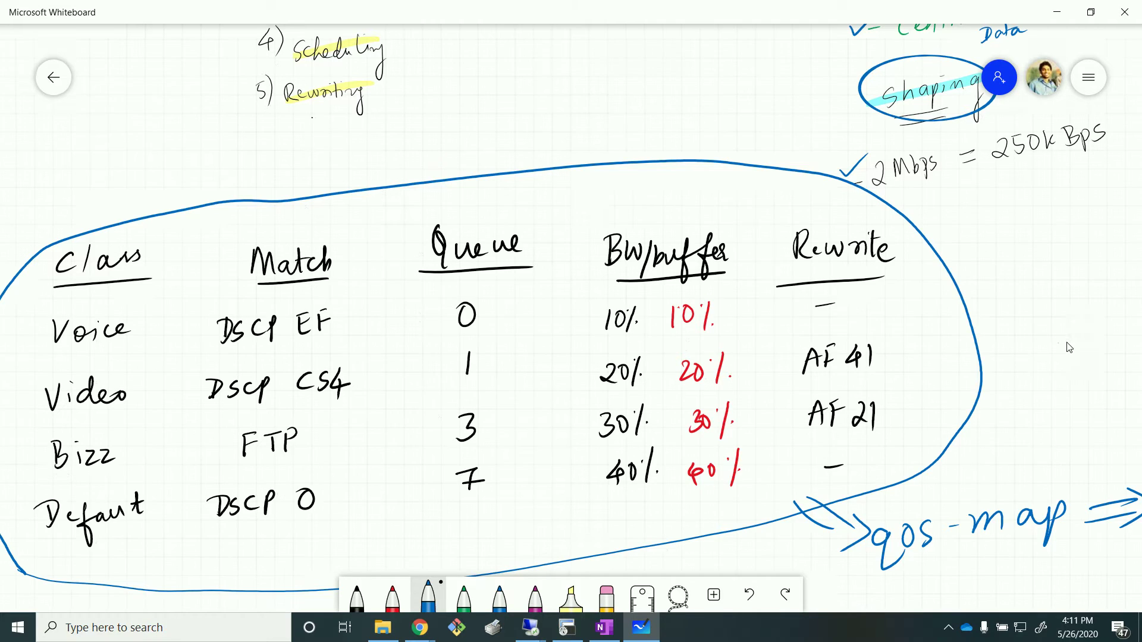
pyautogui.moveTo(1068, 348); pyautogui.dragTo(915, 339)
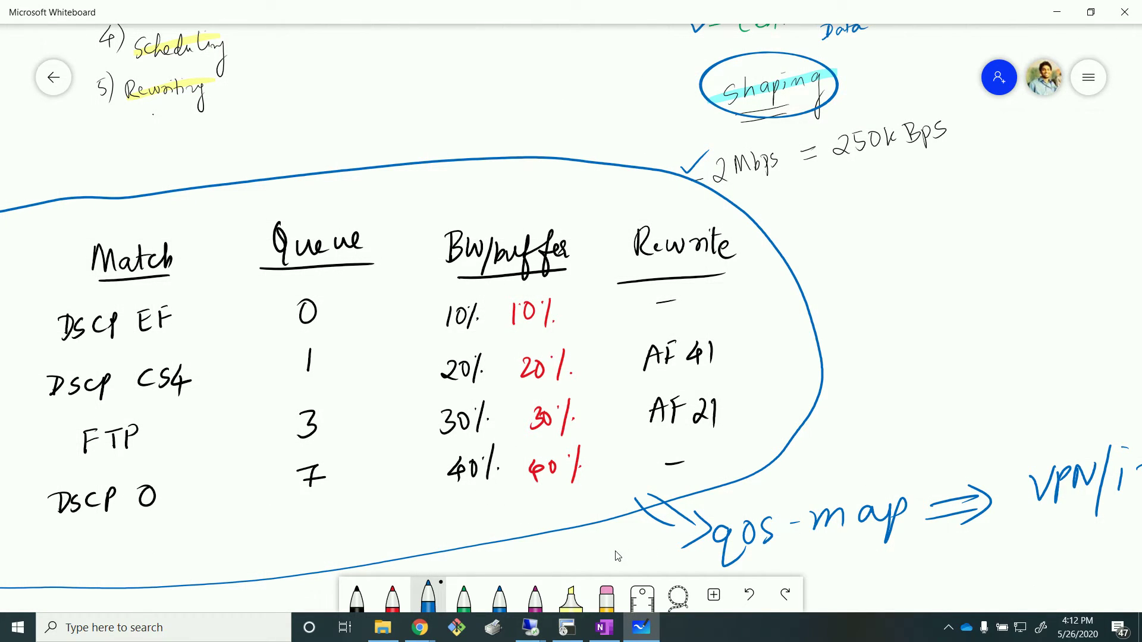
pyautogui.moveTo(617, 556); pyautogui.dragTo(872, 479)
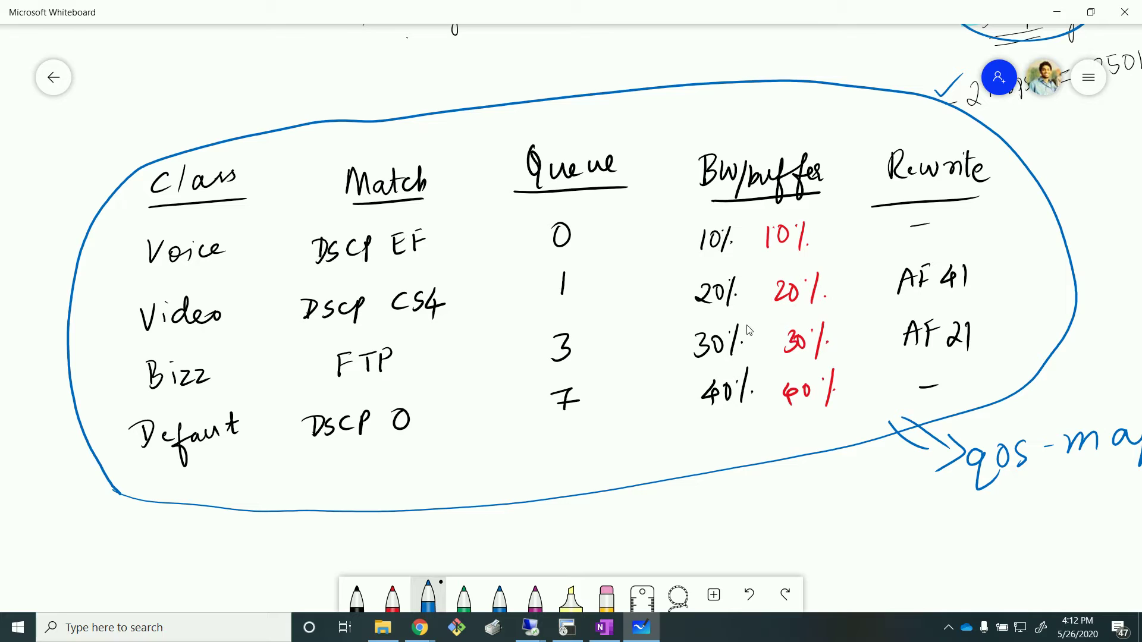
pyautogui.hscroll(2, 794, 484)
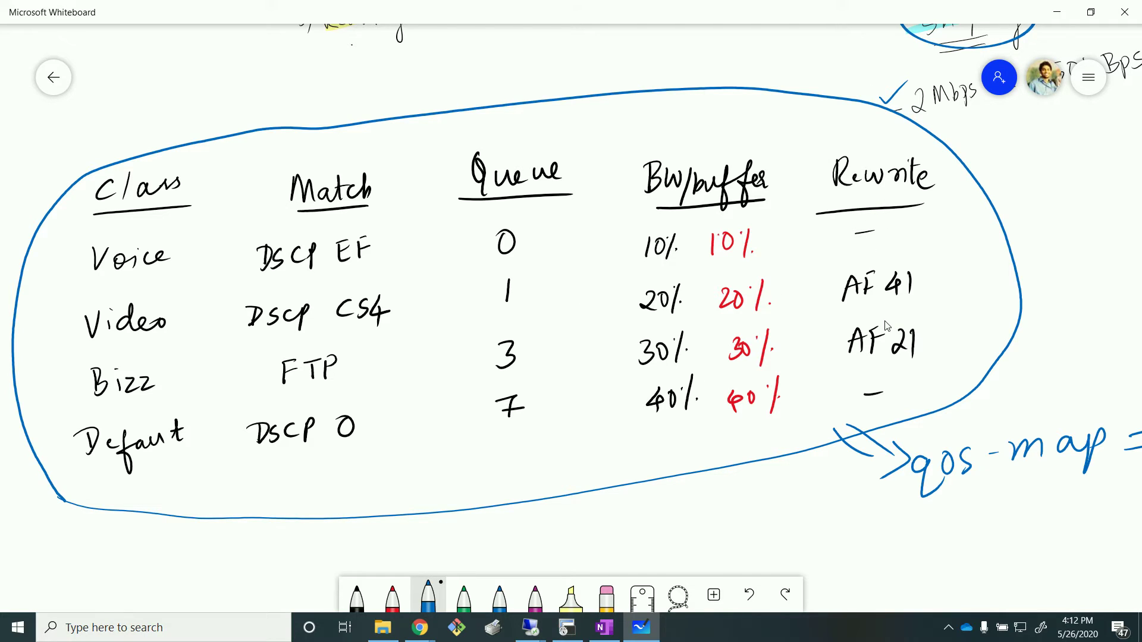
pyautogui.scroll(-2, 917, 265)
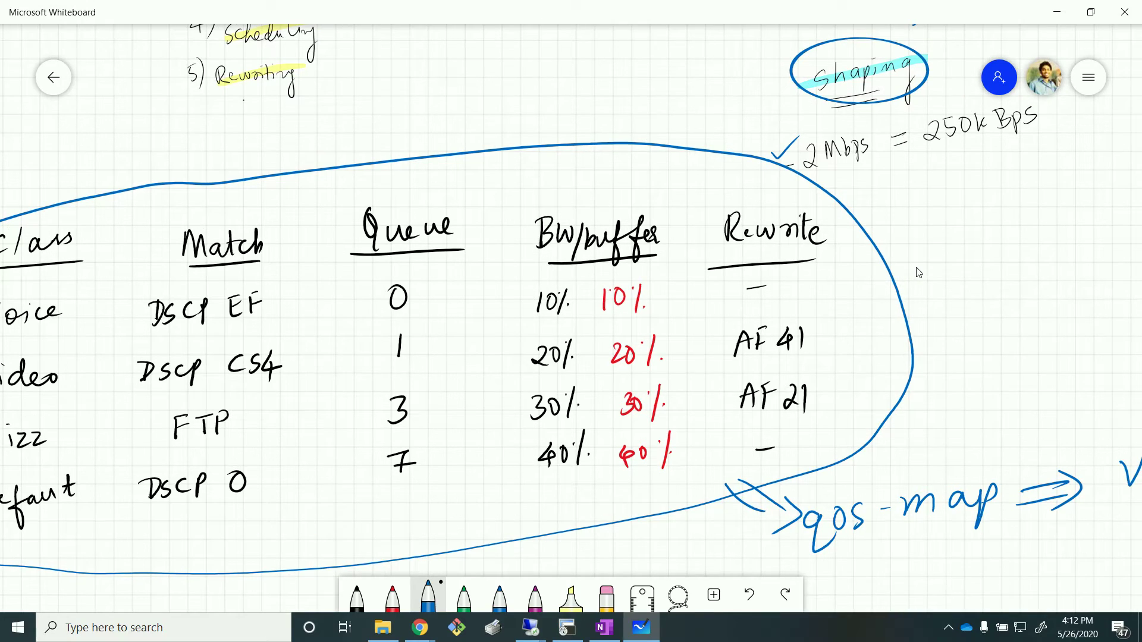
pyautogui.scroll(-1, 924, 184)
pyautogui.scroll(2, 1016, 191)
pyautogui.scroll(-2, 1016, 191)
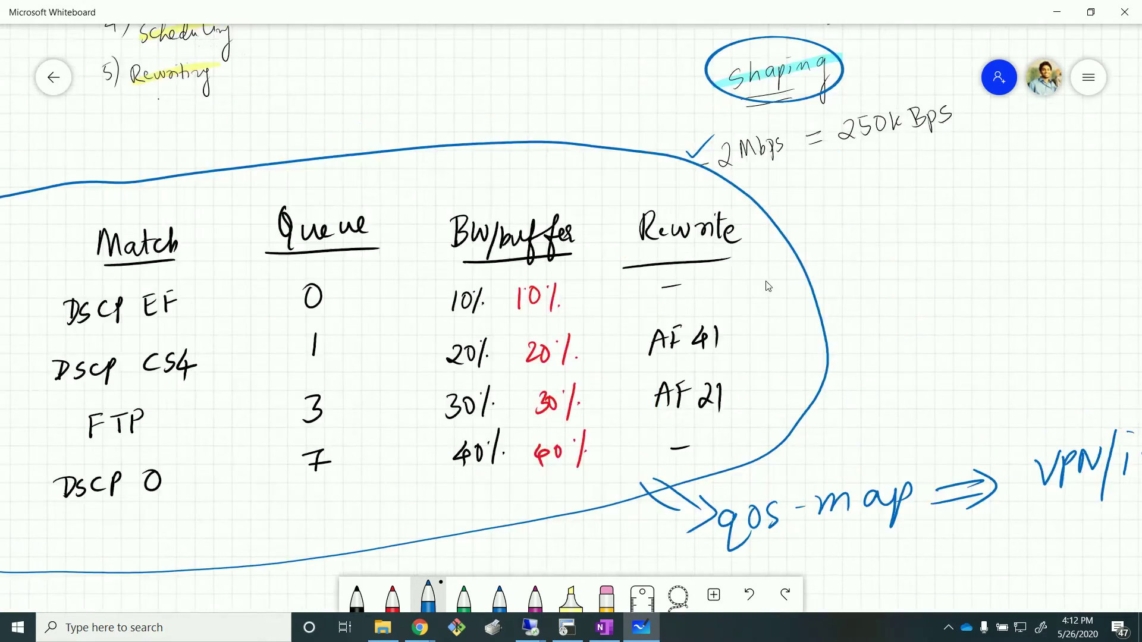
pyautogui.scroll(2, 765, 285)
pyautogui.scroll(-2, 851, 367)
pyautogui.moveTo(859, 262); pyautogui.dragTo(925, 194)
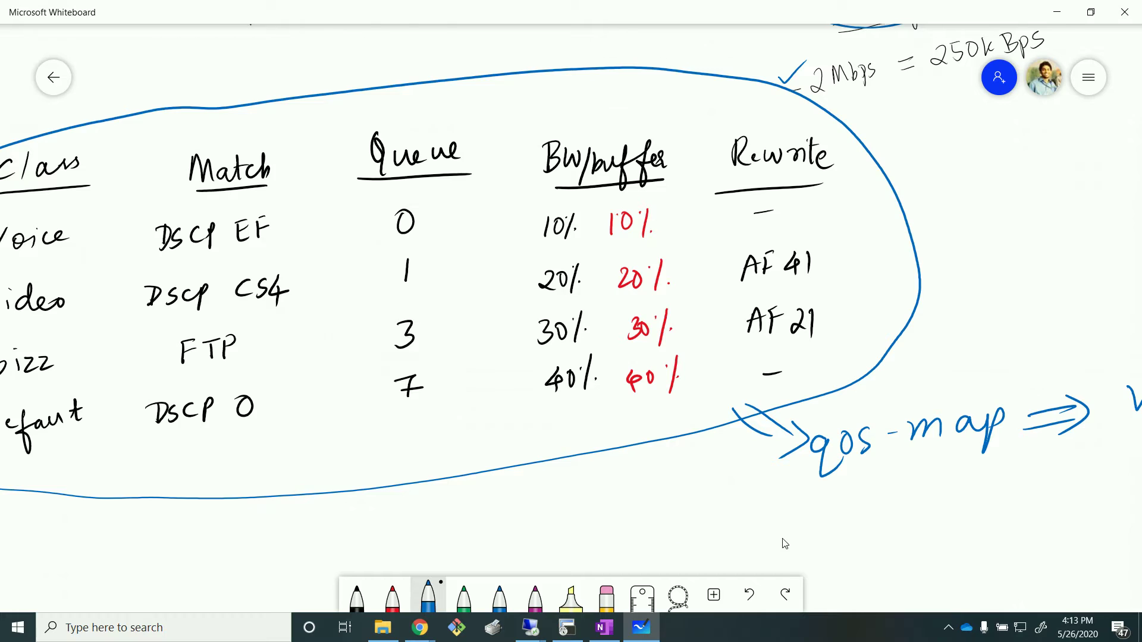
pyautogui.scroll(-3, 798, 525)
pyautogui.scroll(3, 785, 506)
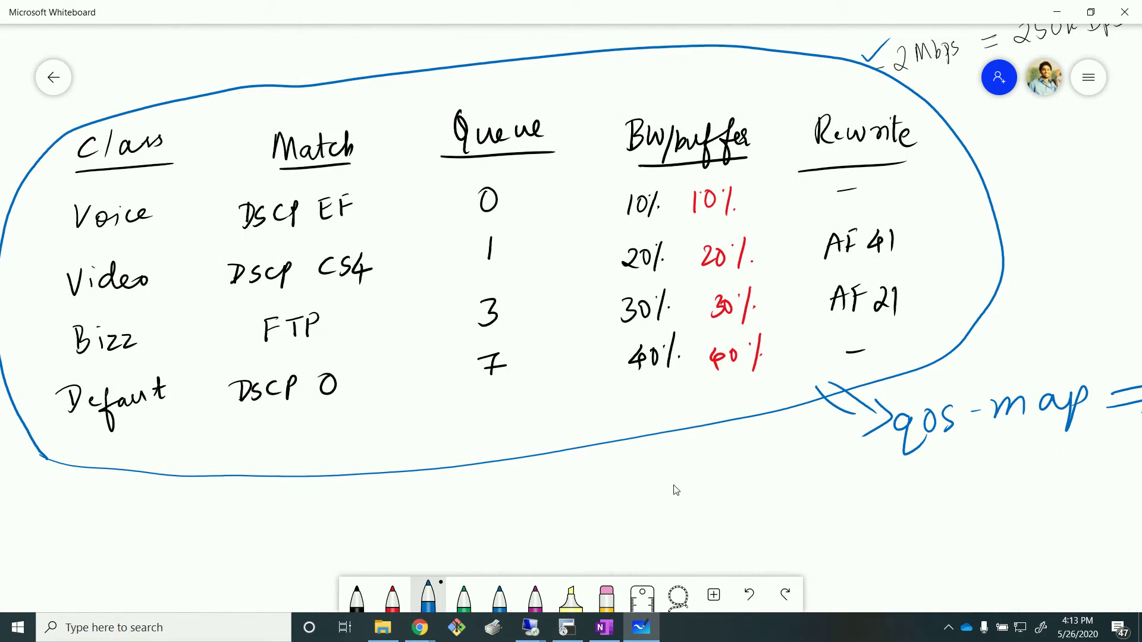
pyautogui.scroll(-5, 676, 492)
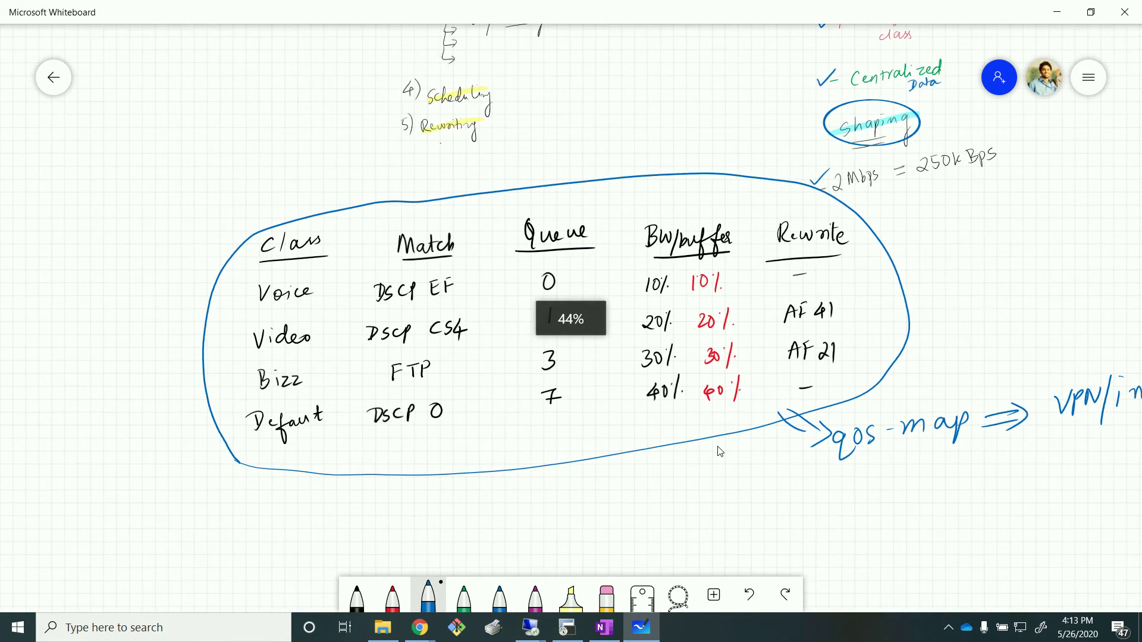
pyautogui.hscroll(5, 690, 494)
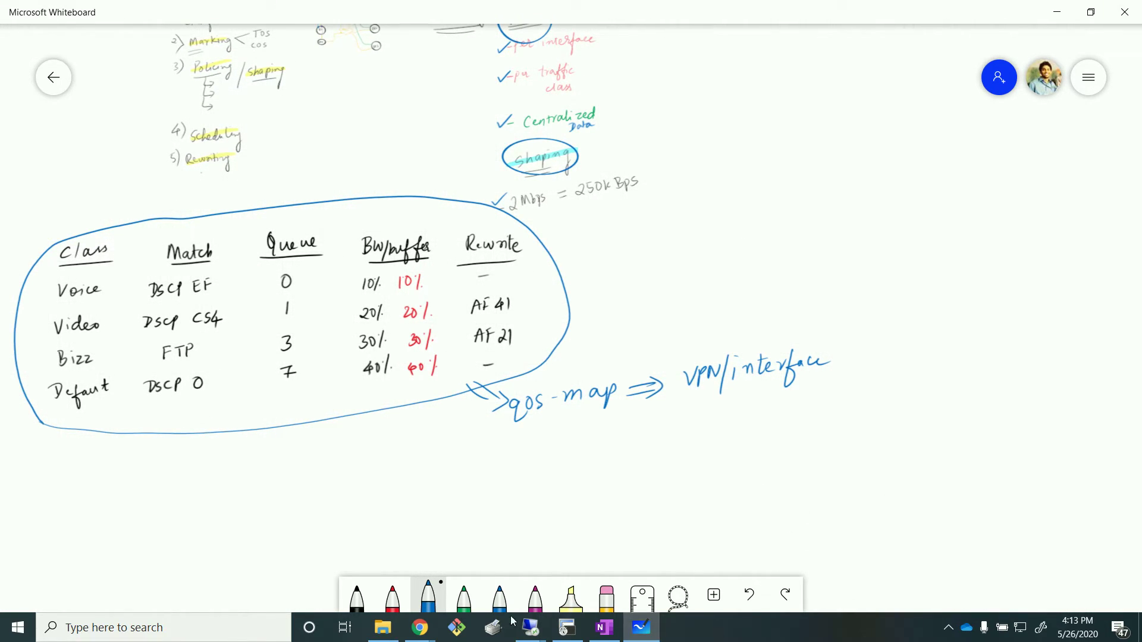
# - Switch to the remote desktop sessions and look over the Cisco vManage dashboard and the EVE topology
pyautogui.moveTo(531, 627)
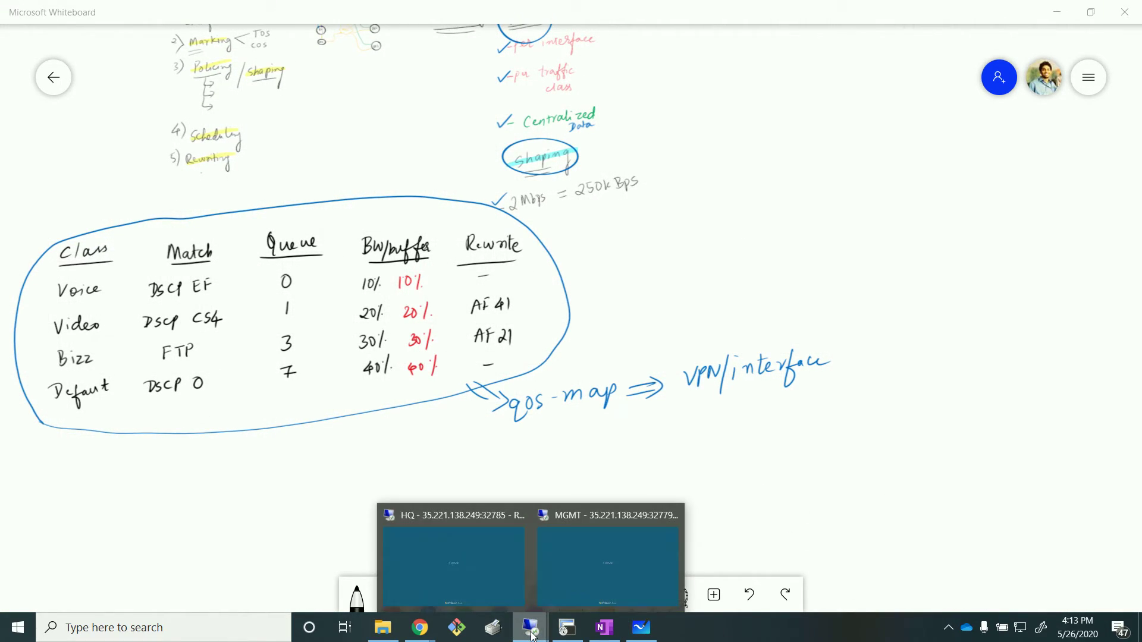
pyautogui.click(464, 583)
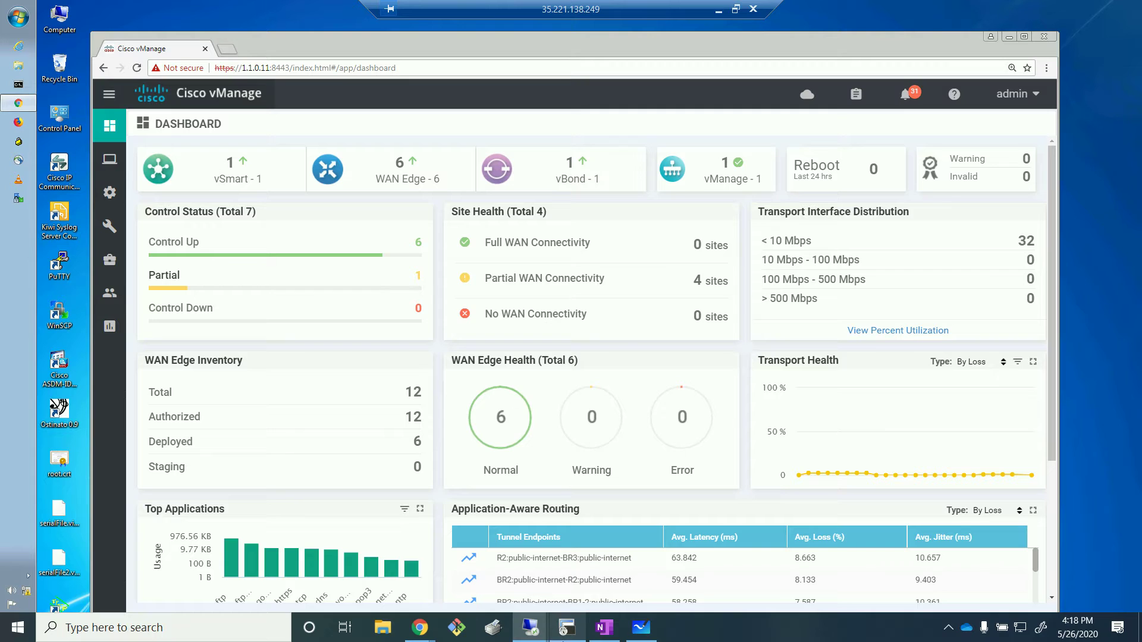
pyautogui.moveTo(563, 638)
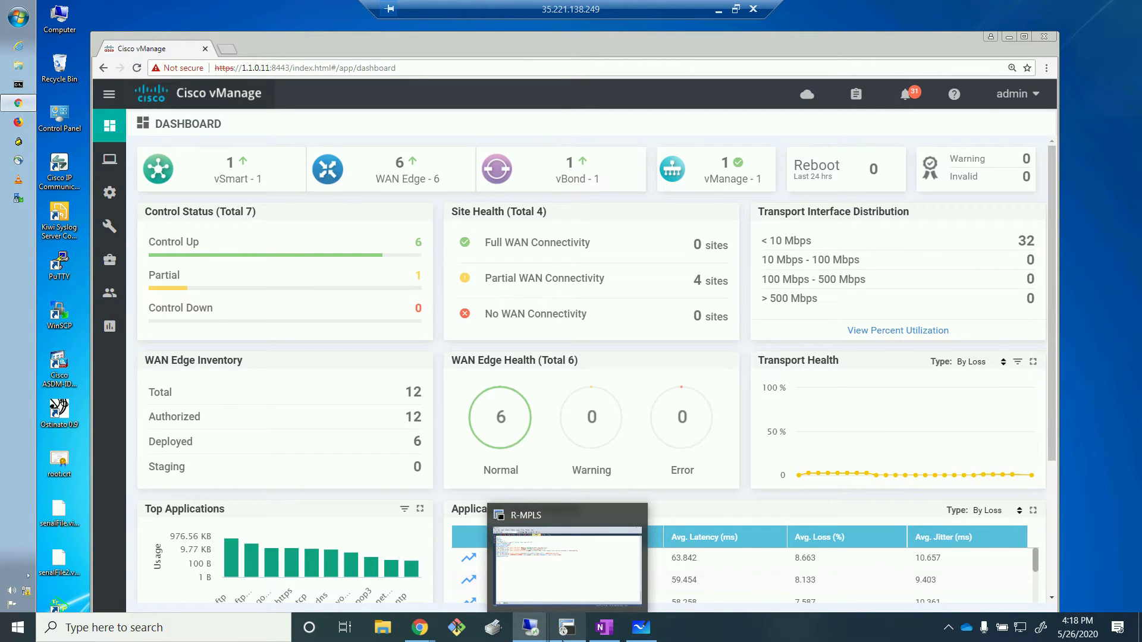
pyautogui.click(336, 565)
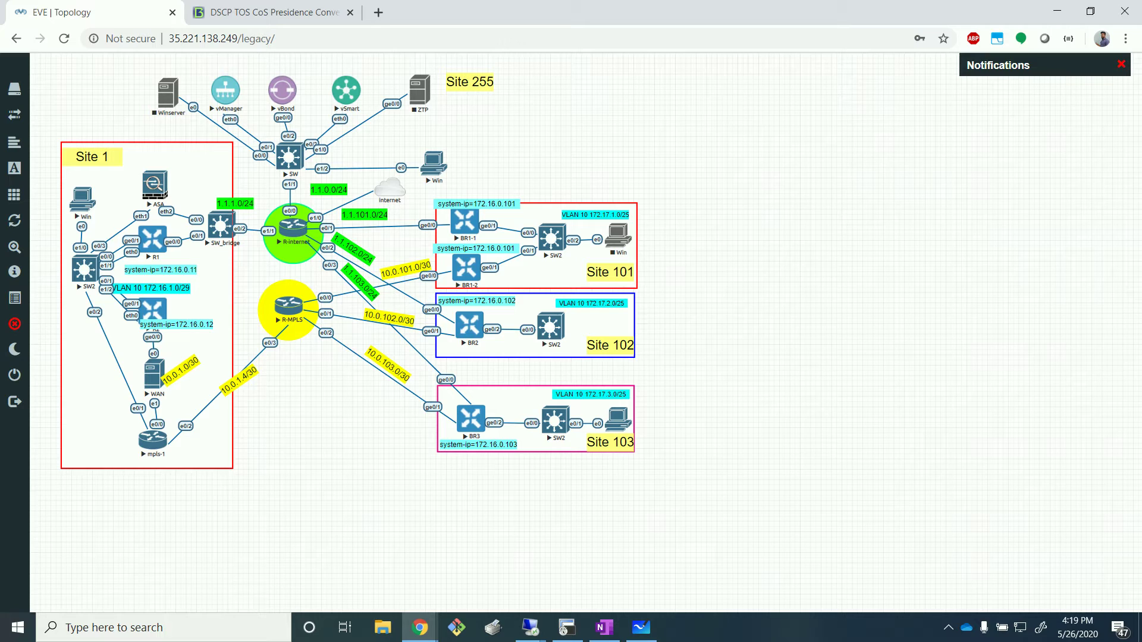
# - Recheck the QoS class table on the whiteboard and switch to the MGMT remote desktop with the vManage dashboard
pyautogui.hotkey('alt', 'Tab')
pyautogui.click(639, 626)
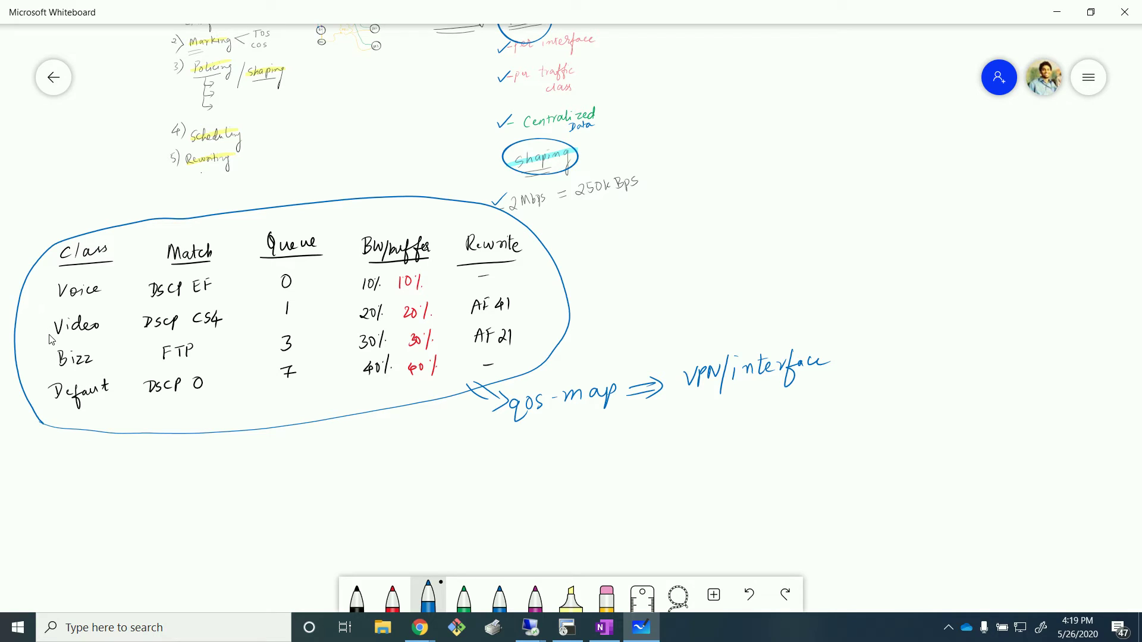
pyautogui.moveTo(536, 638)
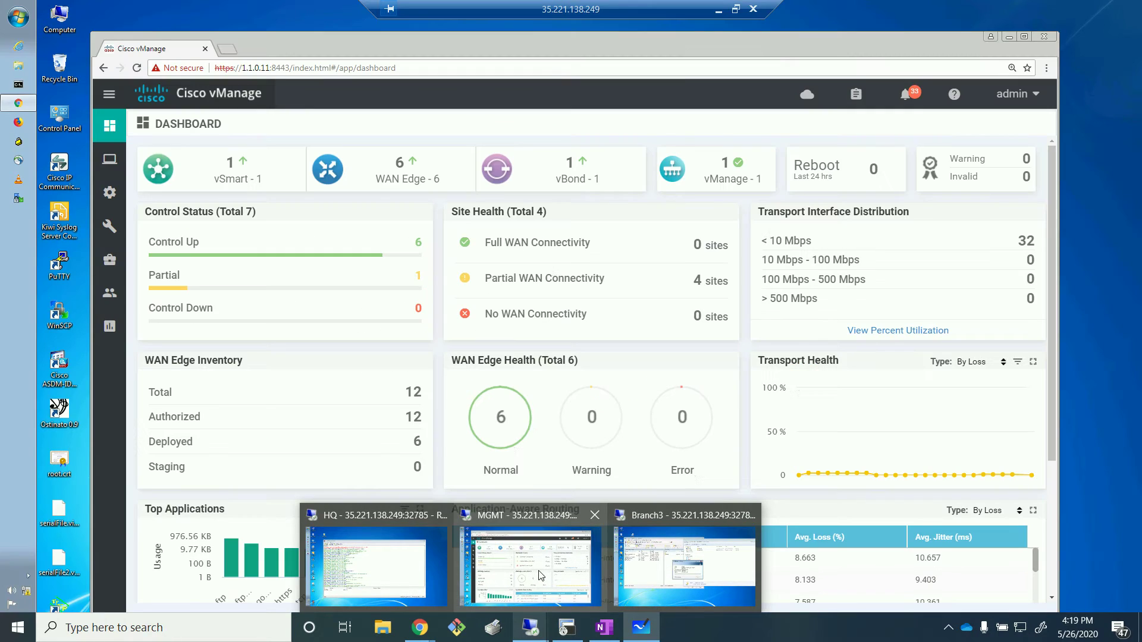
pyautogui.click(538, 573)
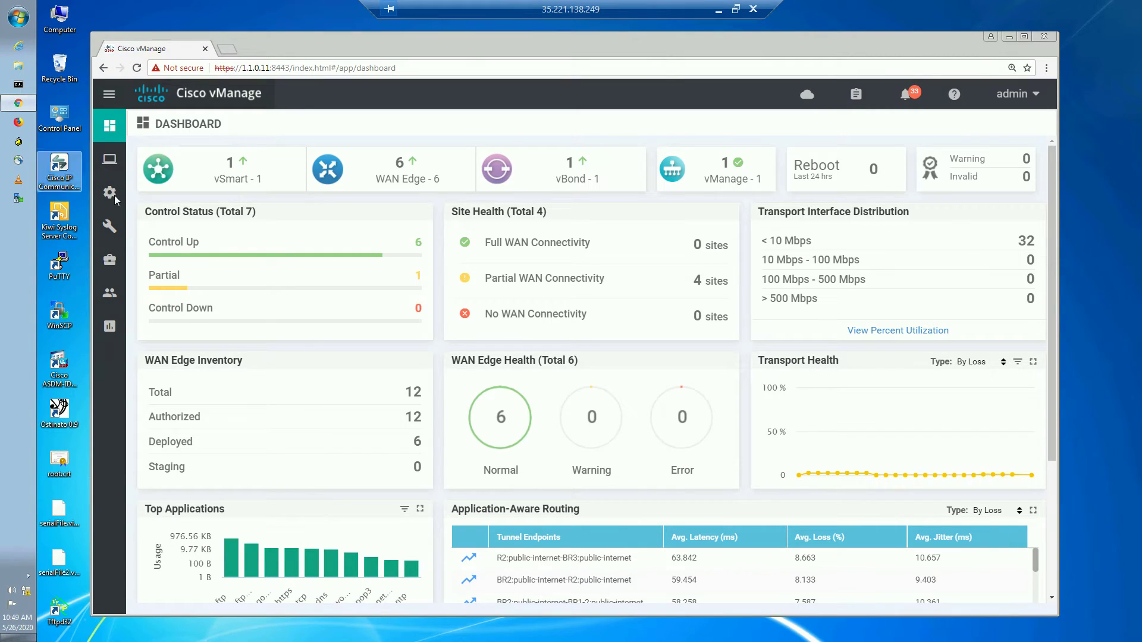
# - Open the Class Map lists of the localized policy from the policies configuration's custom options
pyautogui.moveTo(114, 198)
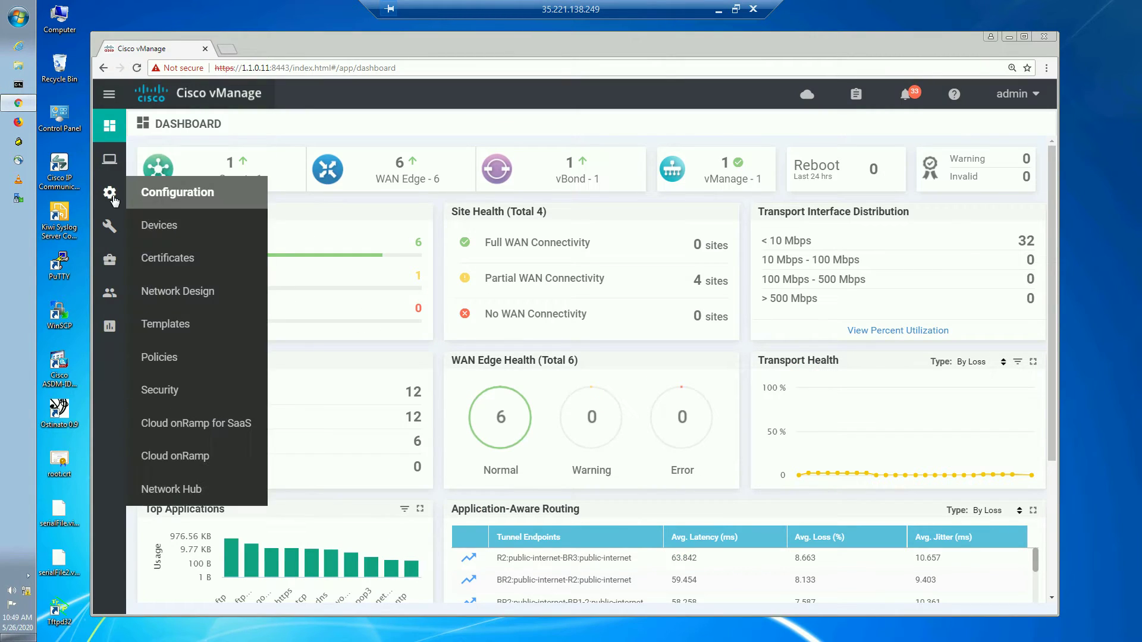
pyautogui.click(186, 364)
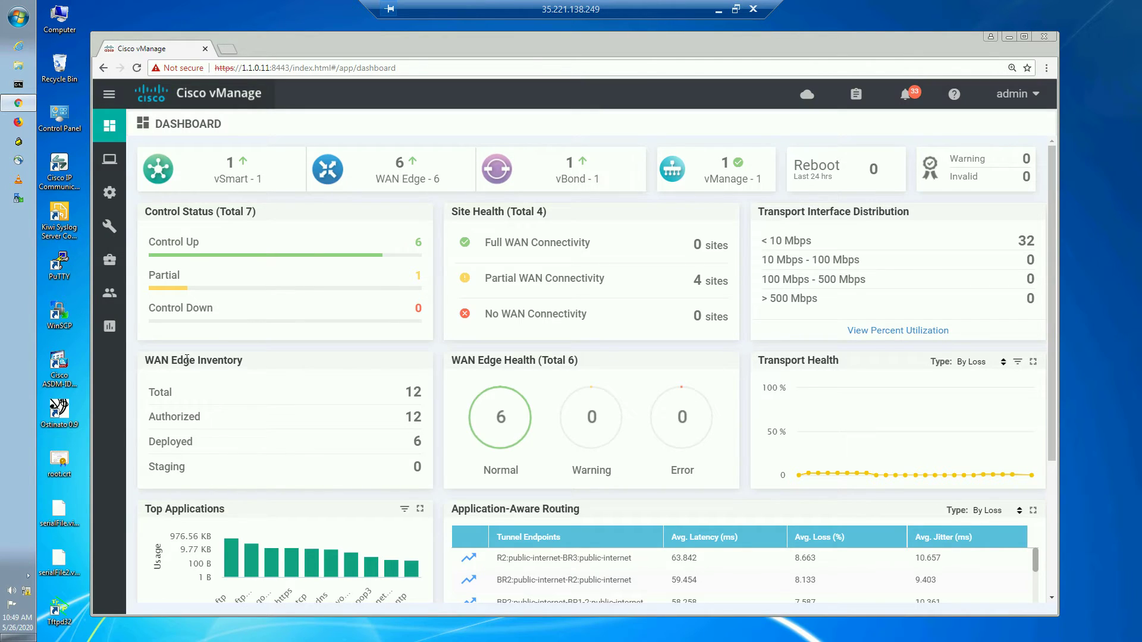
pyautogui.moveTo(110, 193)
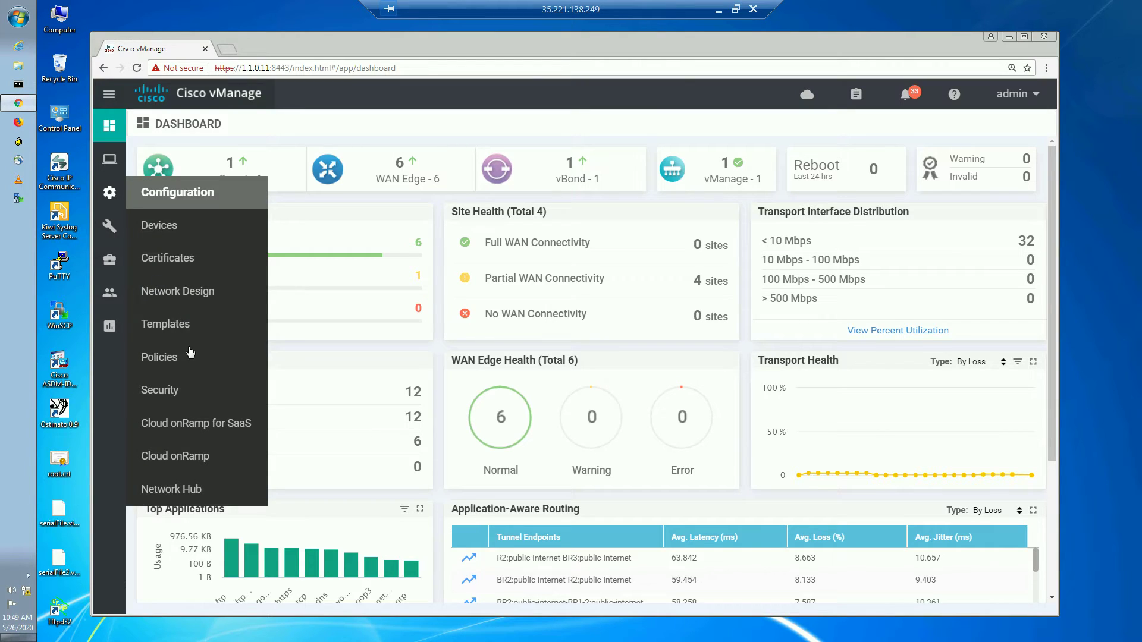
pyautogui.click(183, 359)
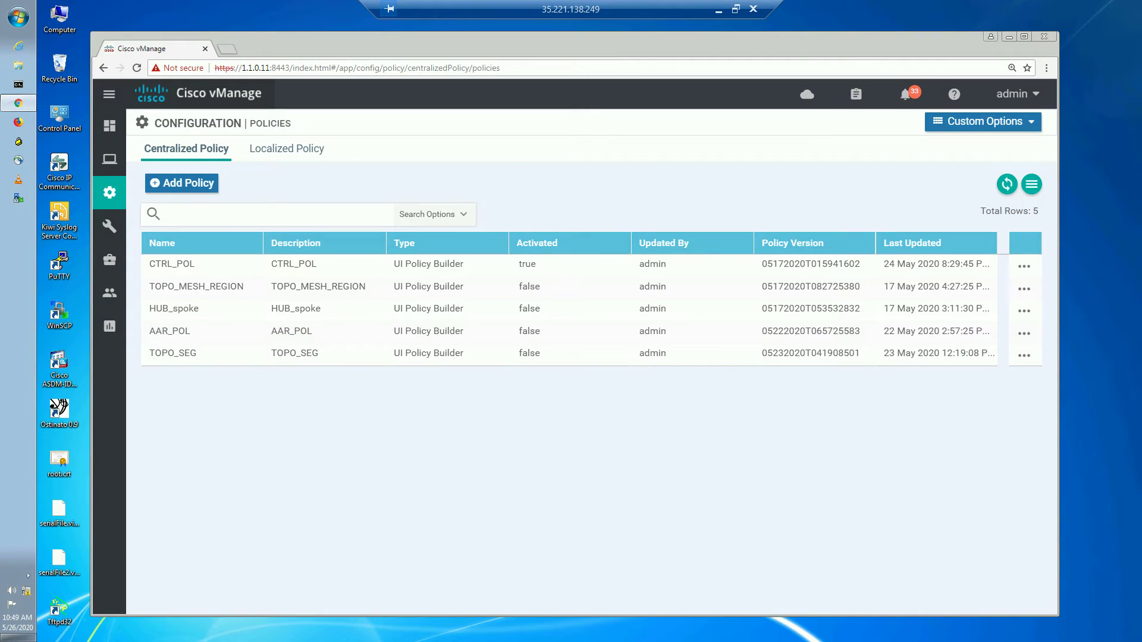
pyautogui.click(1014, 134)
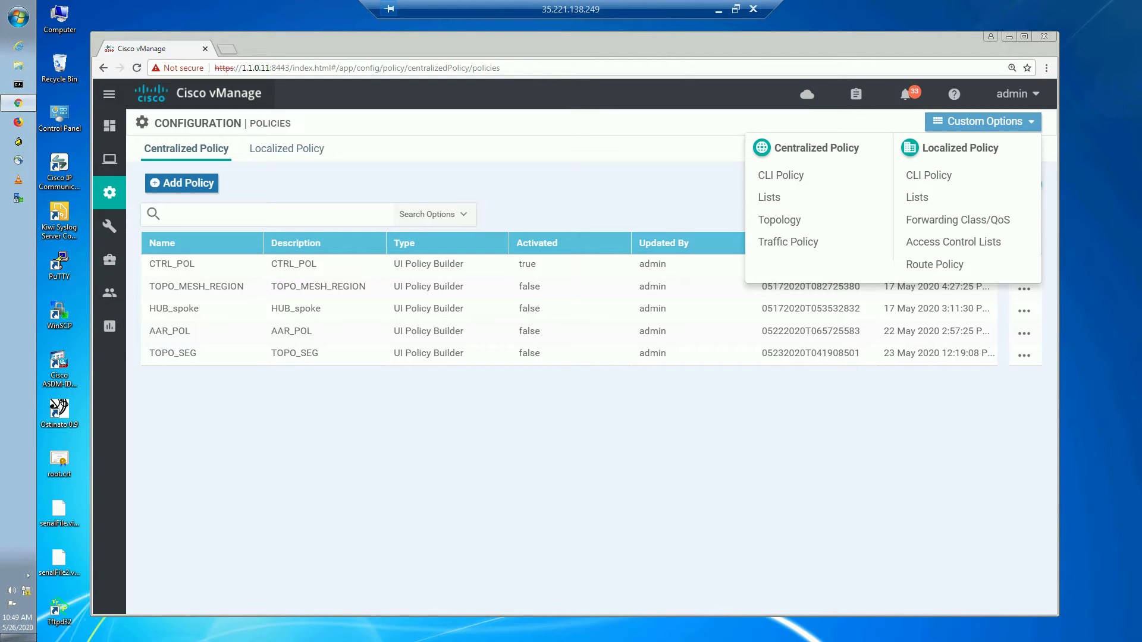
pyautogui.click(918, 197)
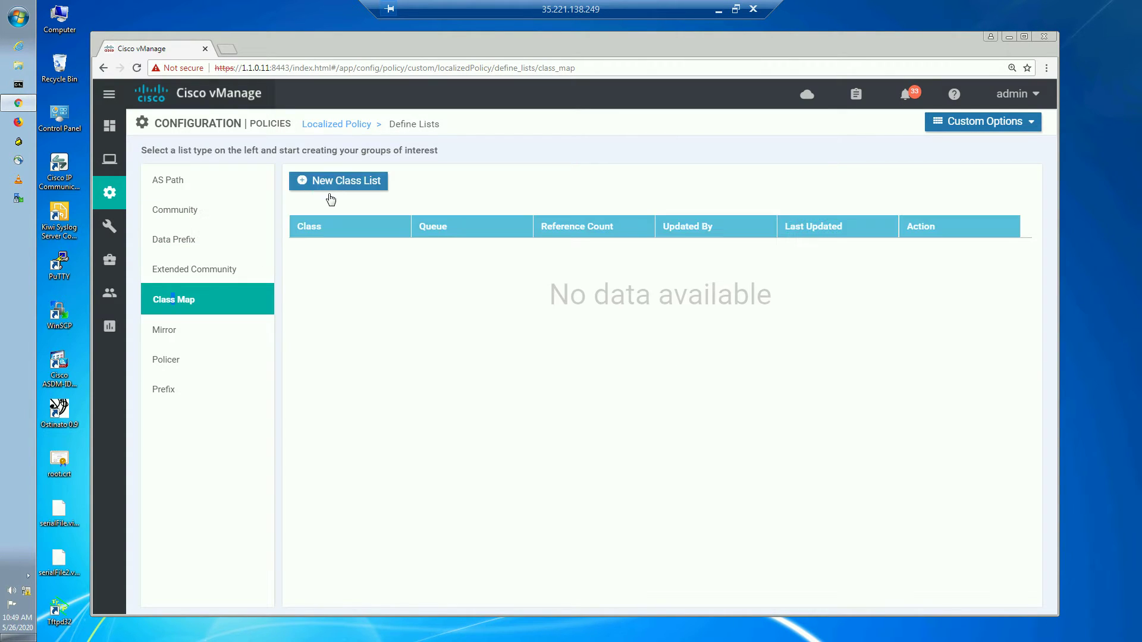
# - Create a class list named CLASS_VOICE mapped to queue 0 and save it
pyautogui.click(339, 181)
pyautogui.click(371, 303)
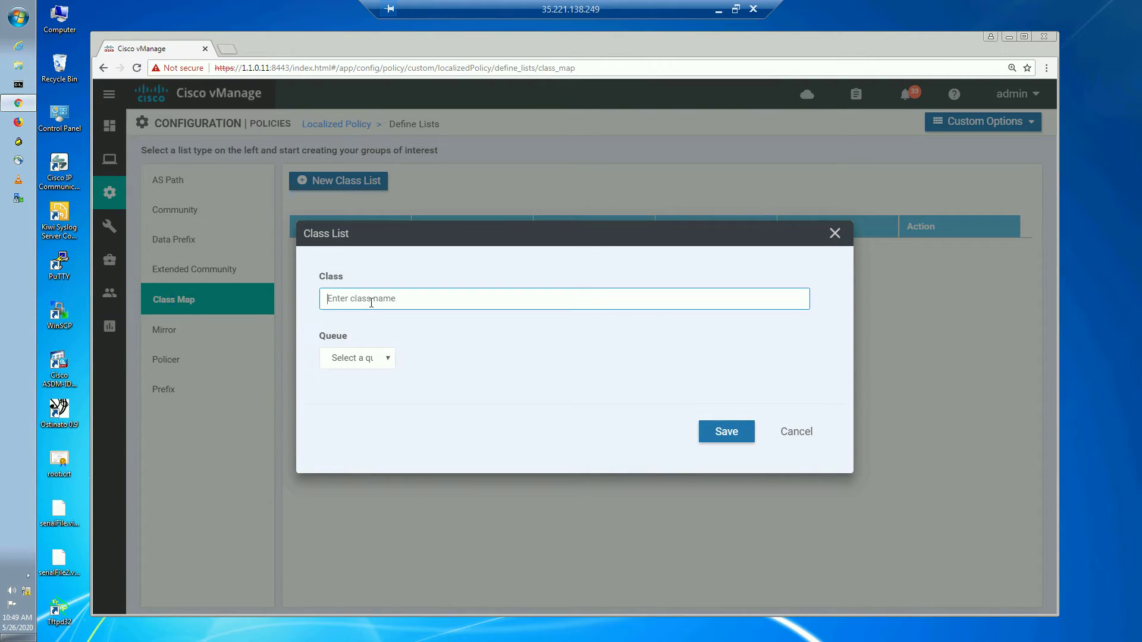
pyautogui.write('CLASS_VOICE')
pyautogui.click(374, 356)
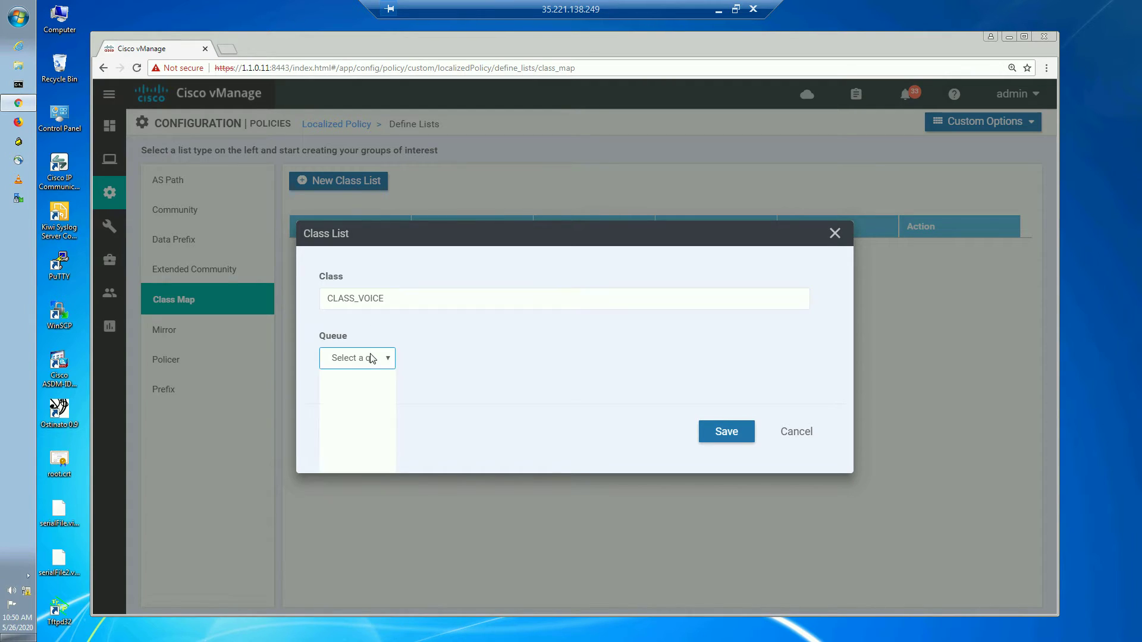
pyautogui.click(358, 380)
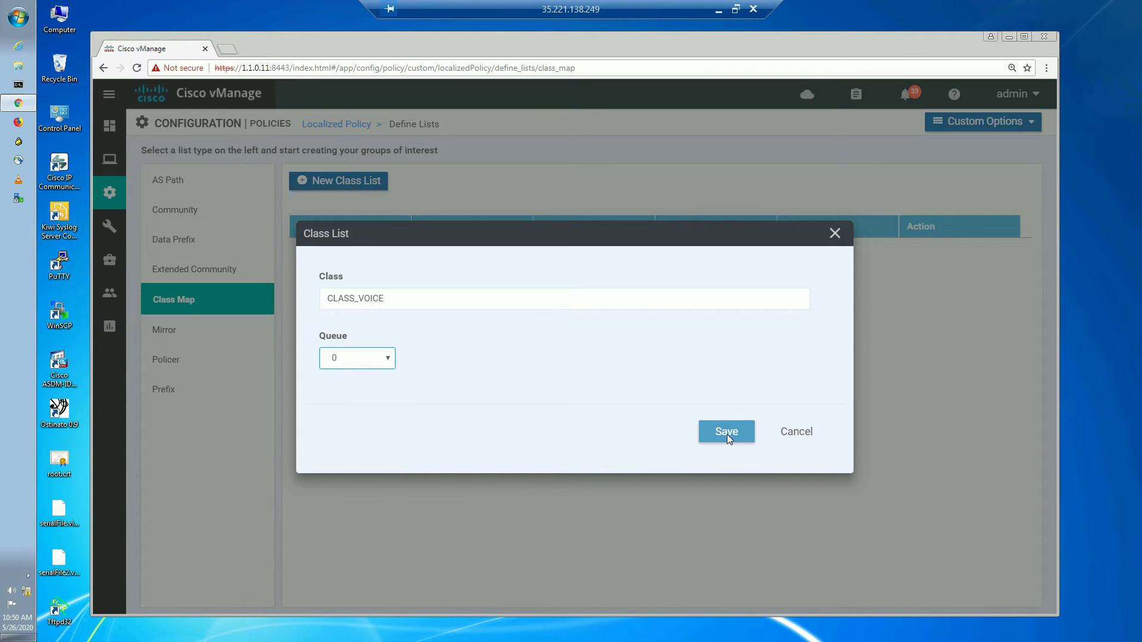
pyautogui.click(727, 433)
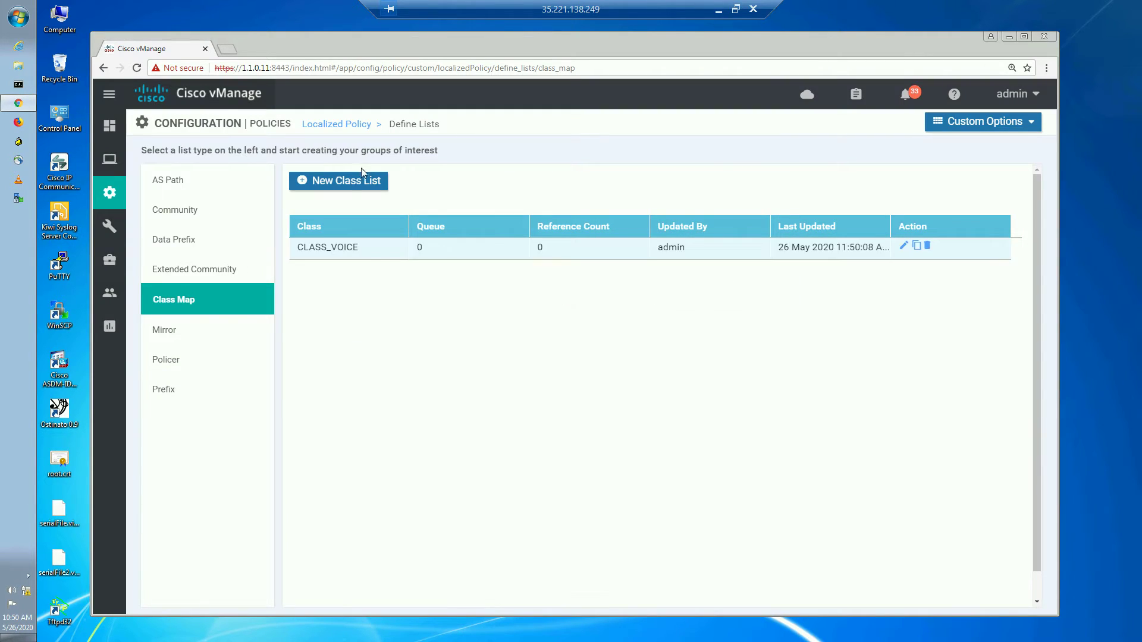
# - Create a class list named CLASS_VIDEO mapped to queue 1 and save it
pyautogui.click(345, 181)
pyautogui.click(383, 297)
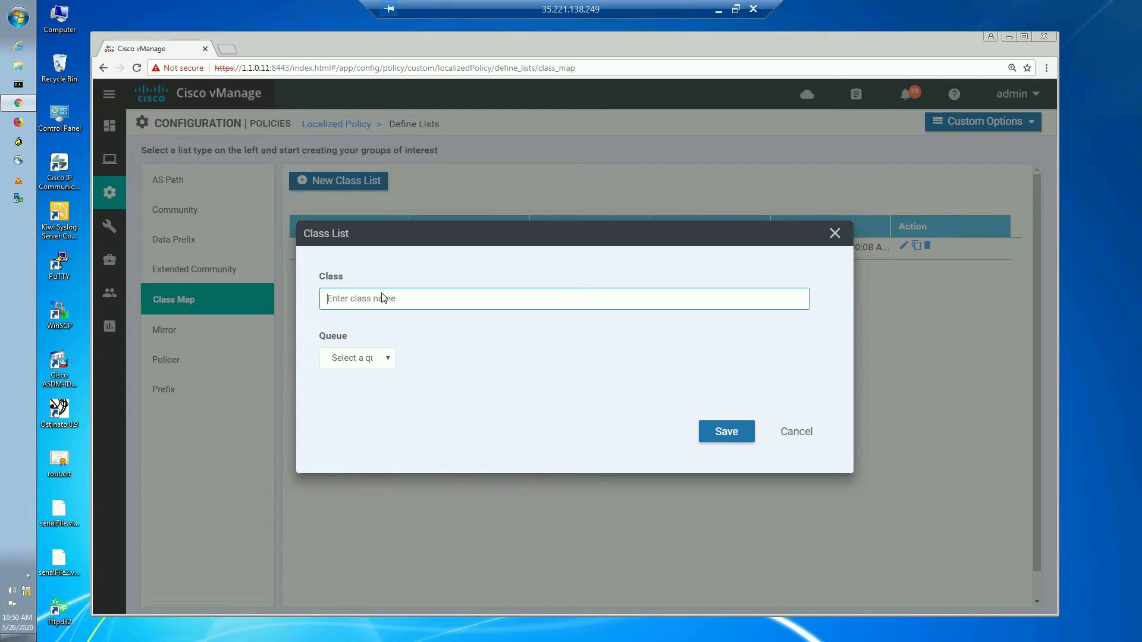
pyautogui.write('CLASS_VIDEO')
pyautogui.click(377, 364)
pyautogui.click(568, 415)
pyautogui.press('1')
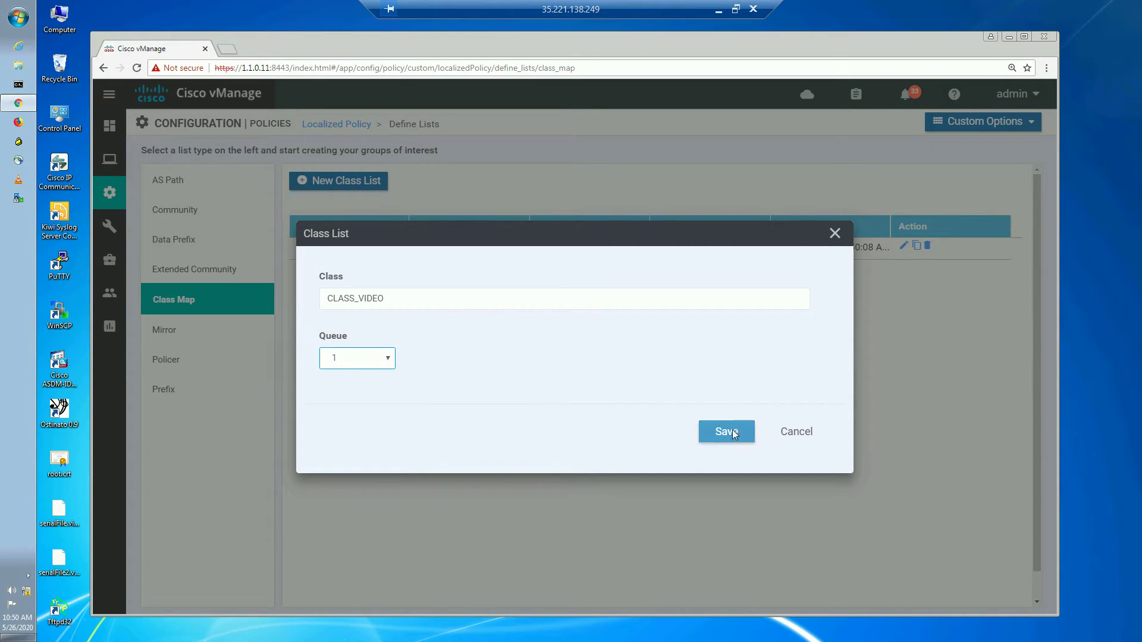
pyautogui.click(707, 420)
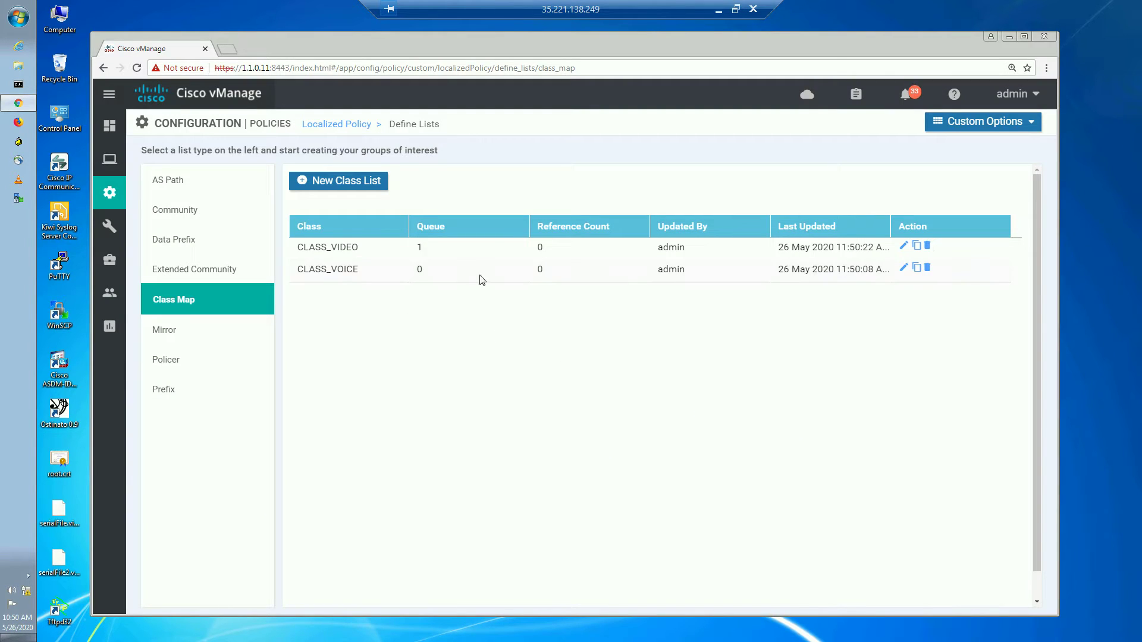
# - Create a class list named CLASS_BIZZ mapped to queue 3 and save it
pyautogui.click(306, 182)
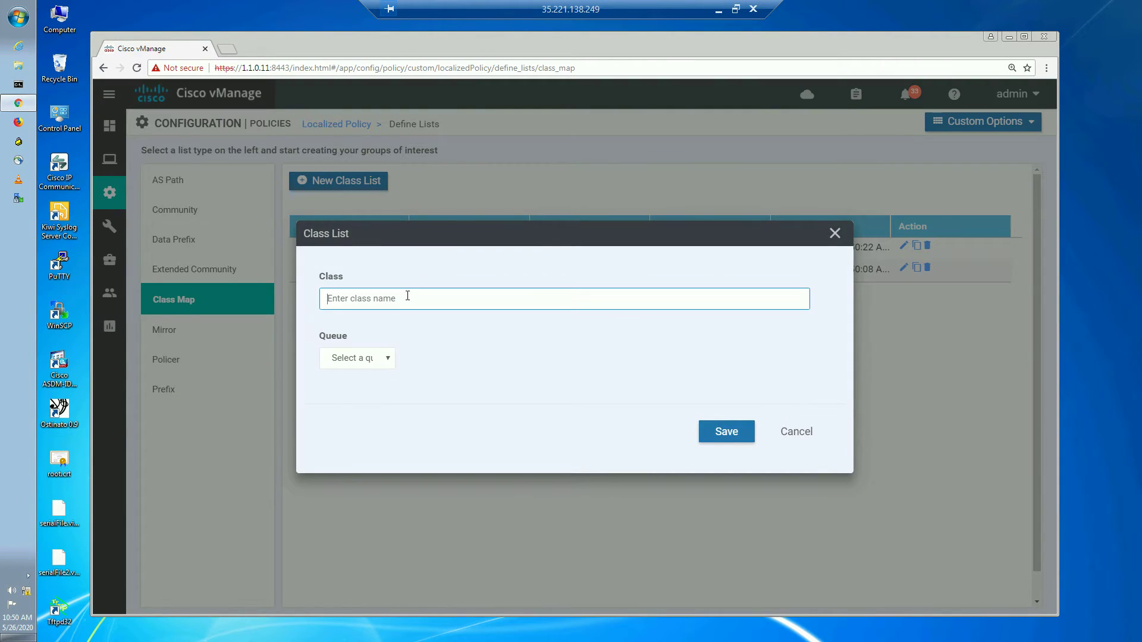
pyautogui.write('CLASS-BIZZ')
pyautogui.click(358, 298)
pyautogui.press('BackSpace')
pyautogui.write('_')
pyautogui.click(361, 358)
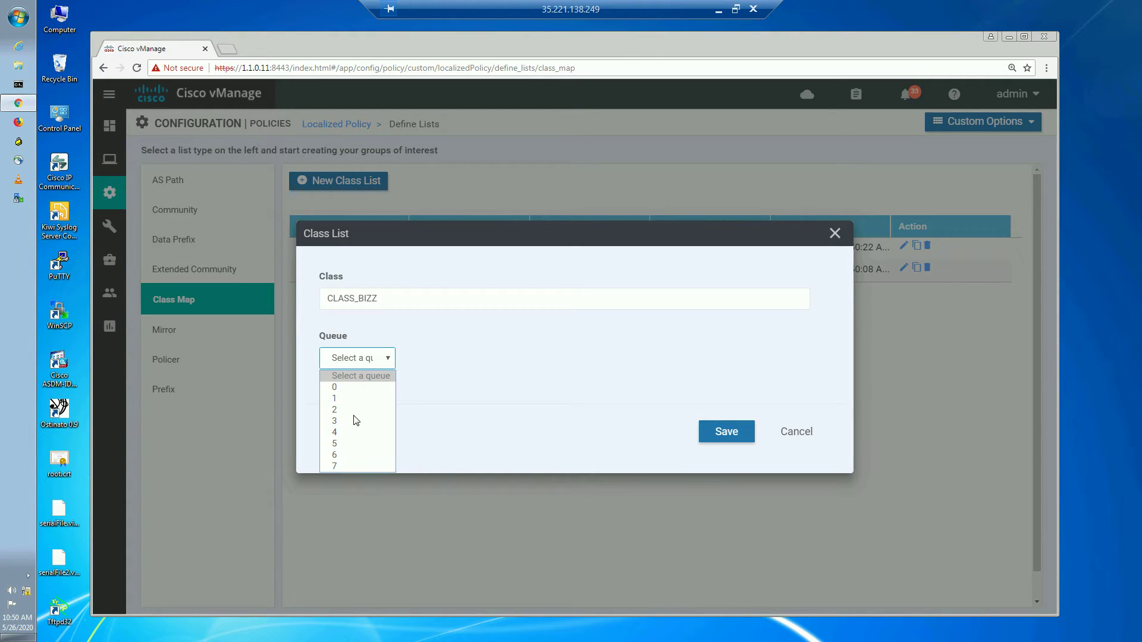
pyautogui.click(334, 425)
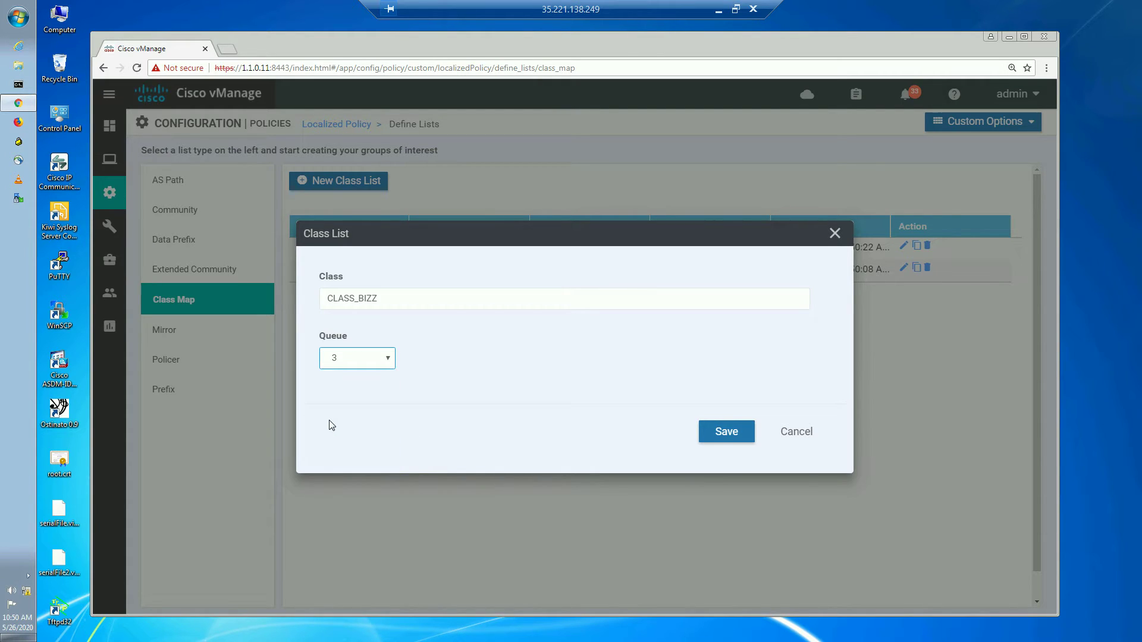
pyautogui.click(712, 434)
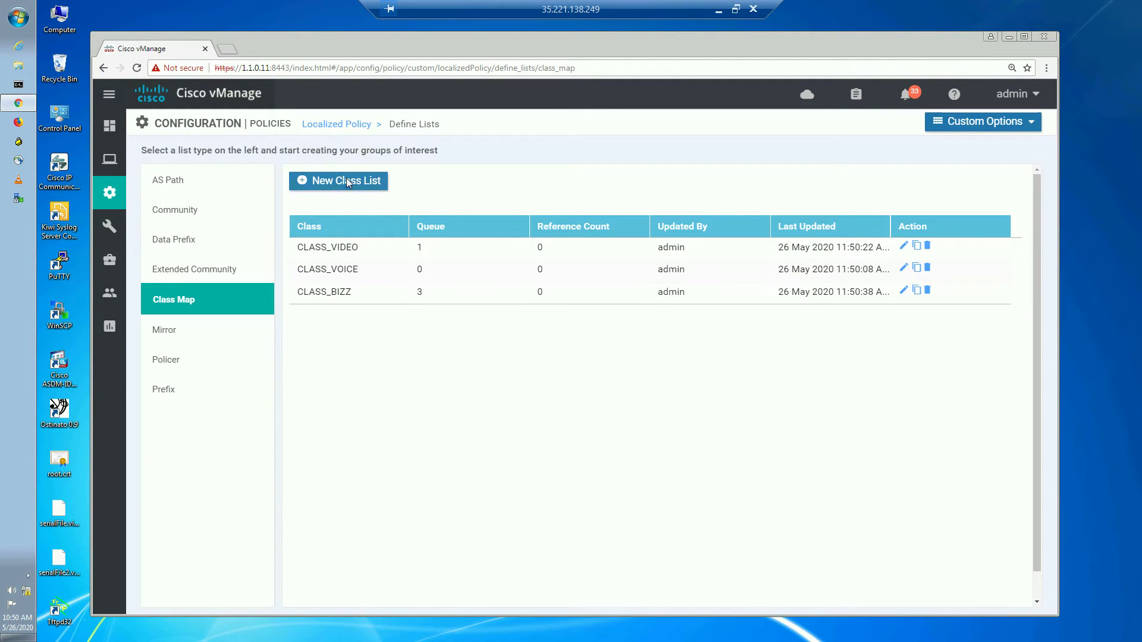
# - Create a class list named CLASS_DEFAULT mapped to queue 7 and save it
pyautogui.click(348, 185)
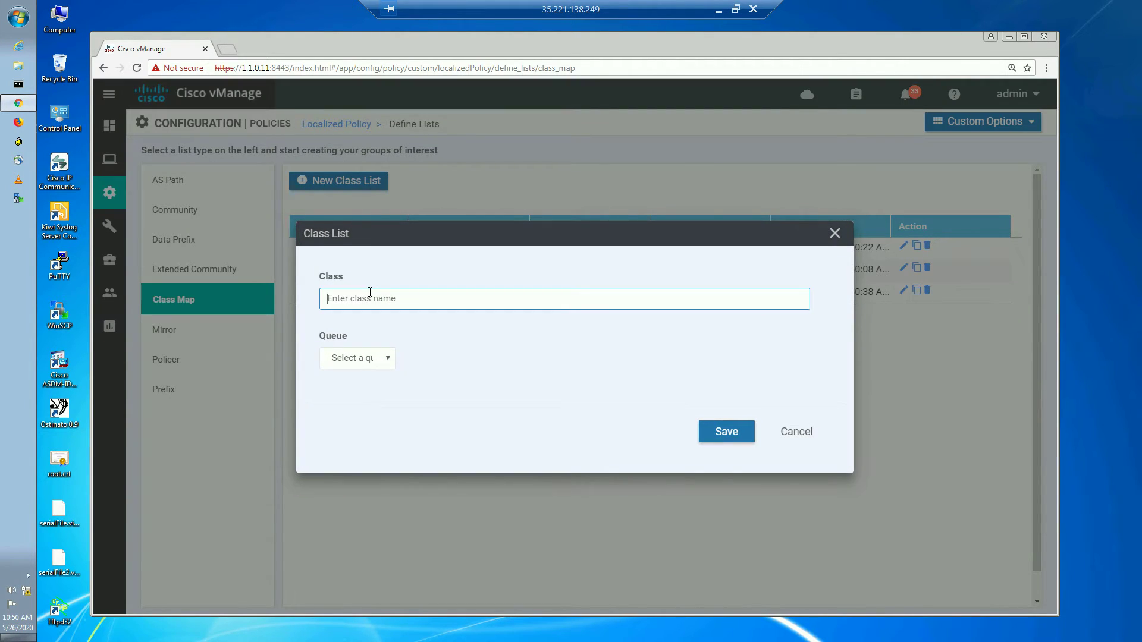
pyautogui.write('CLASS_DEFAULT')
pyautogui.click(376, 358)
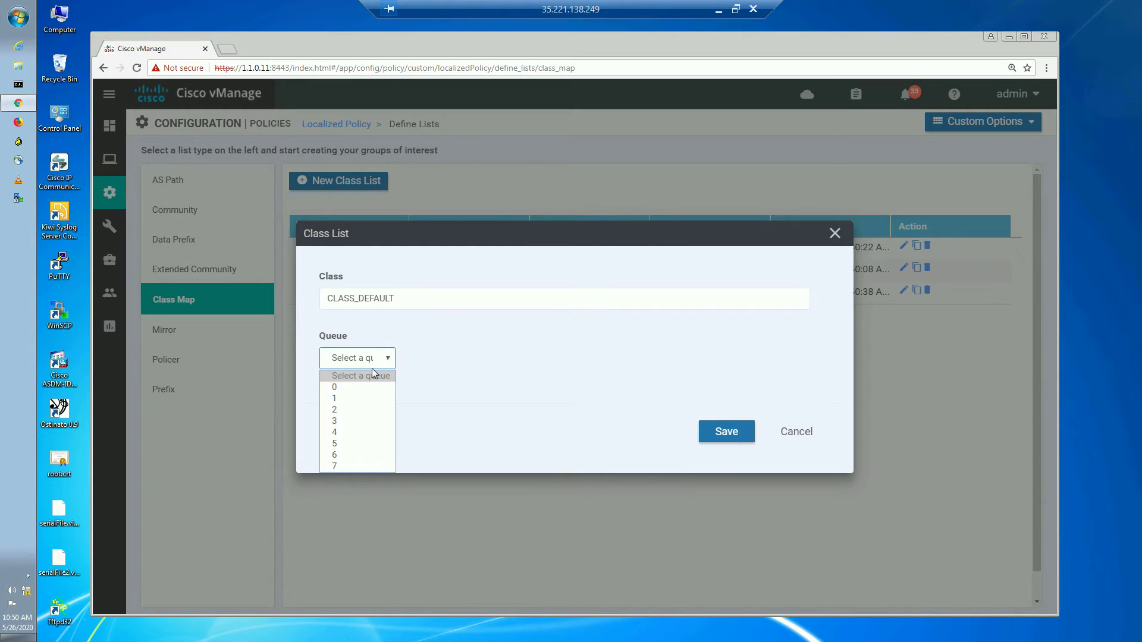
pyautogui.click(338, 465)
pyautogui.click(720, 435)
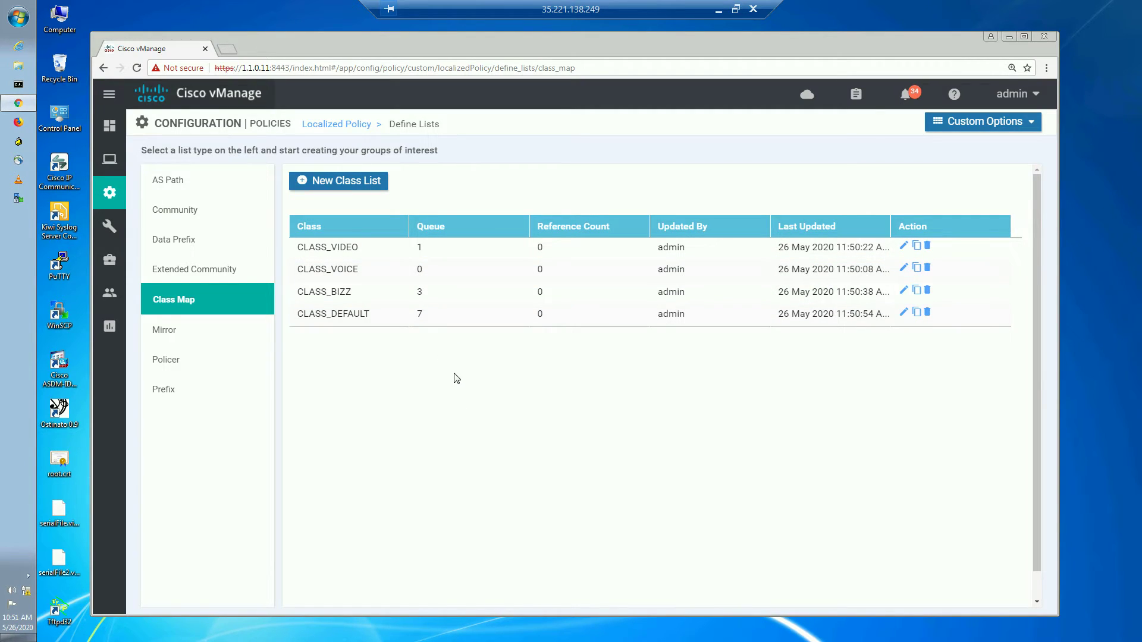
# - Open the localized Forwarding Class/QoS page, recheck the whiteboard's QoS class table and return to the MGMT remote desktop
pyautogui.click(971, 125)
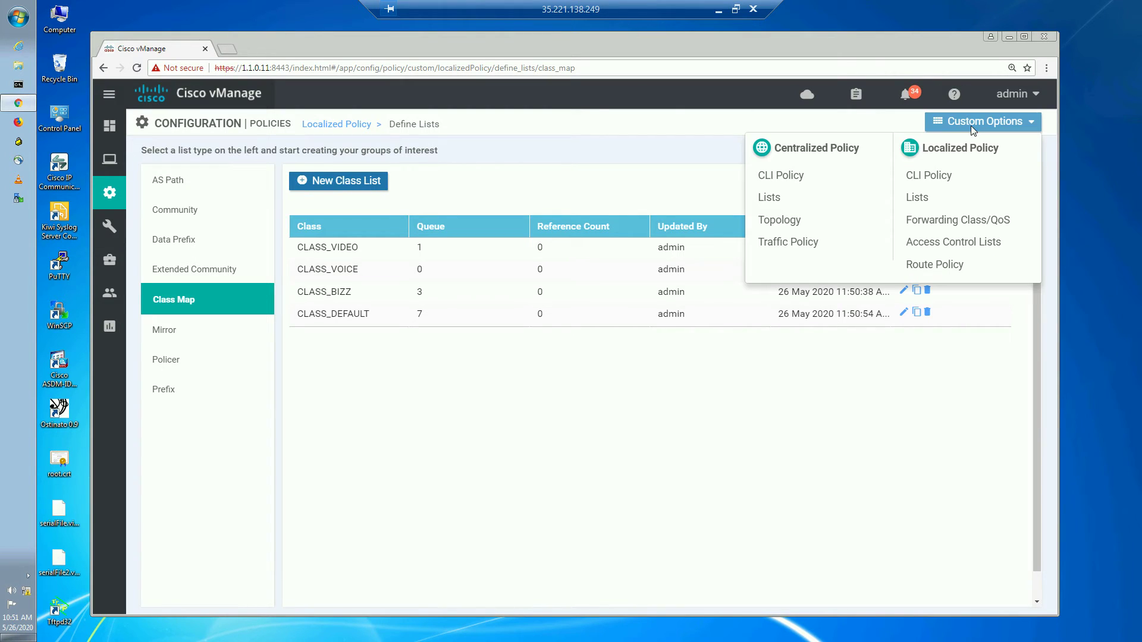
pyautogui.click(941, 224)
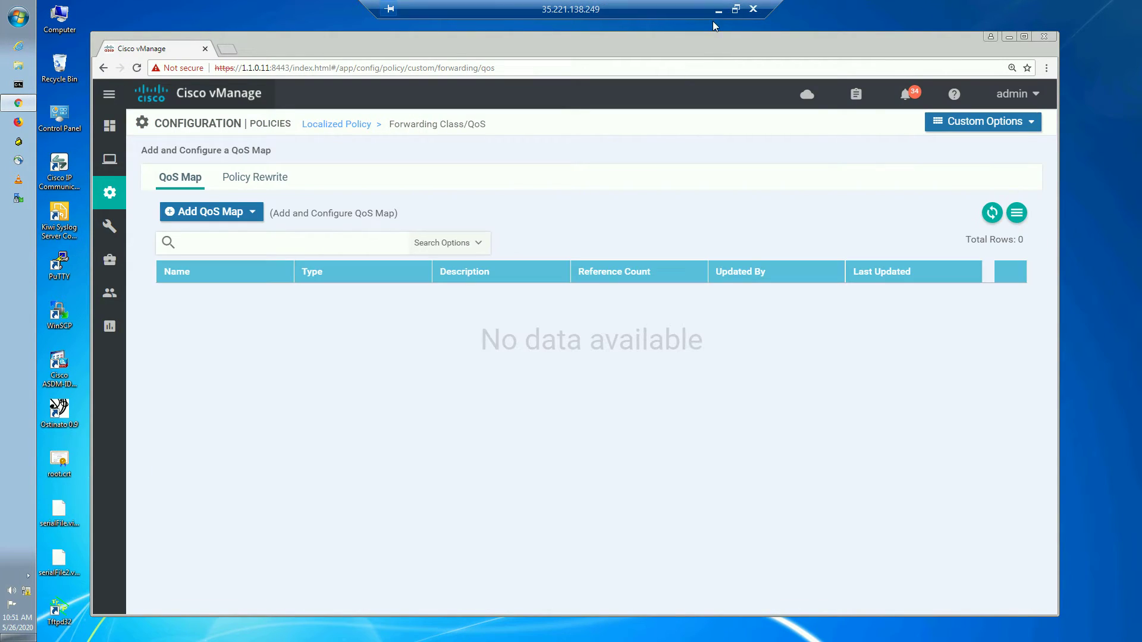
pyautogui.click(718, 11)
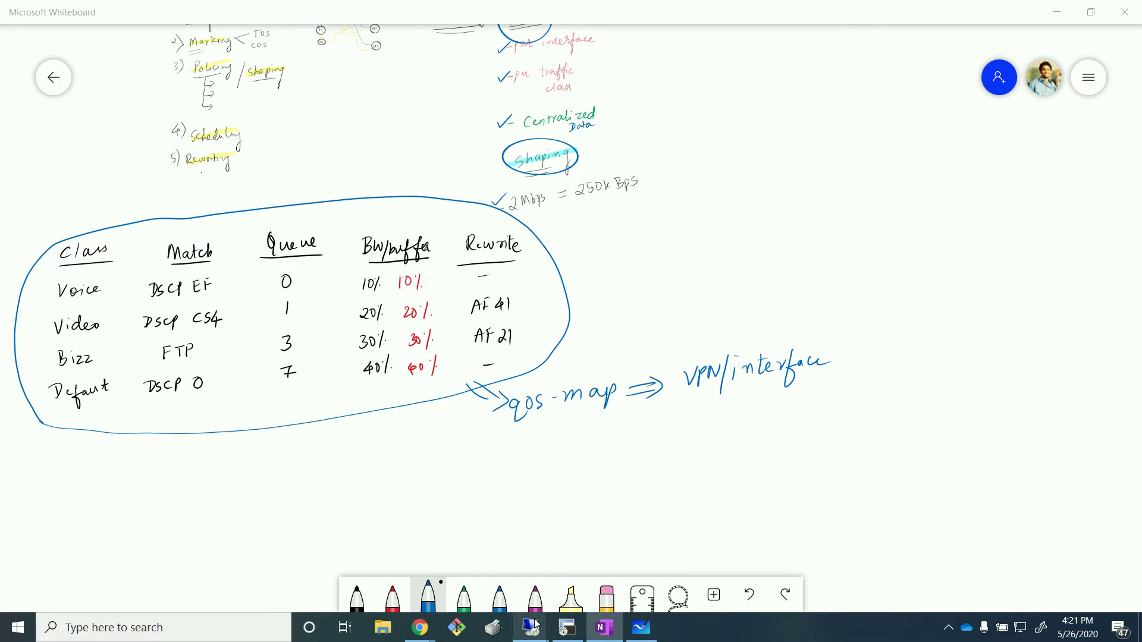
pyautogui.moveTo(532, 627)
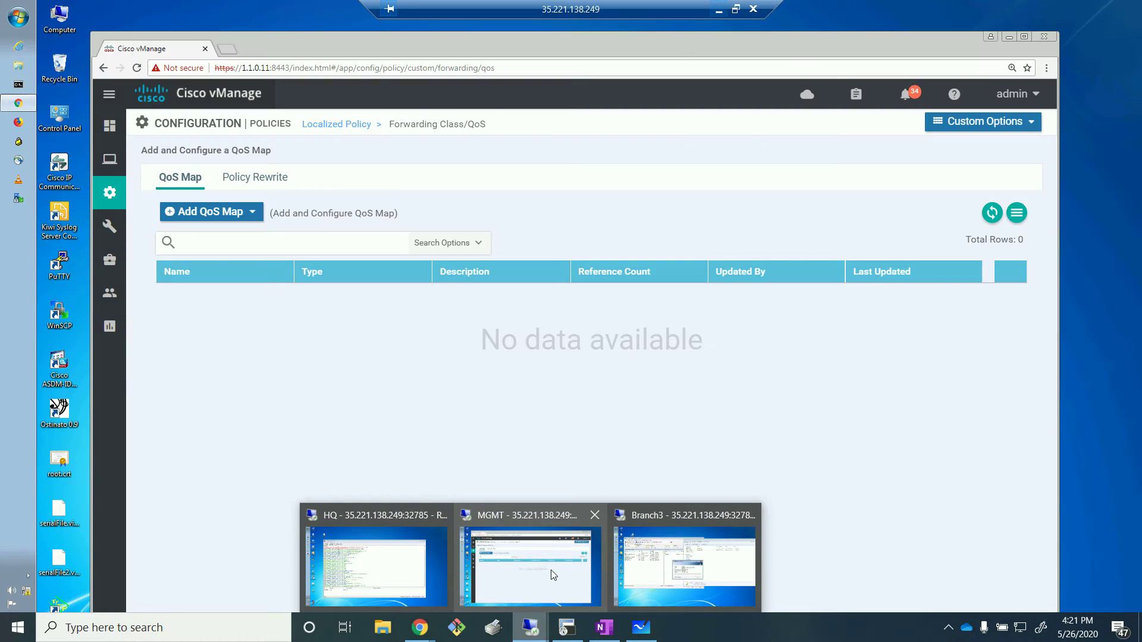
pyautogui.click(553, 571)
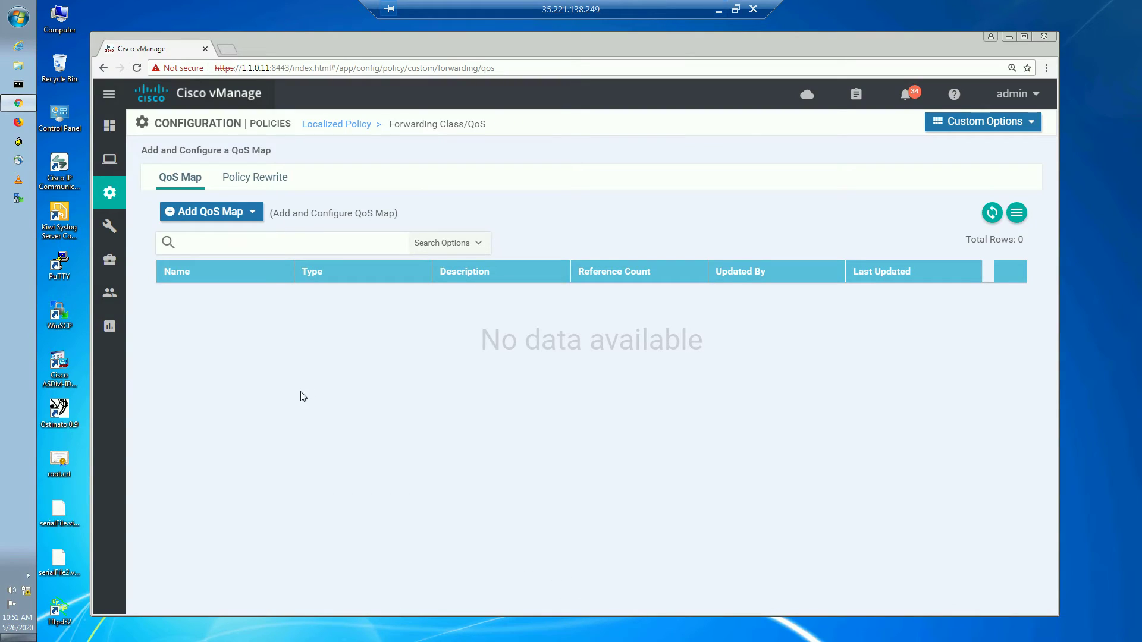
# - Start a new QoS map policy and enter QMAP_TO_TRANSPORT as both its name and description
pyautogui.click(244, 217)
pyautogui.click(197, 244)
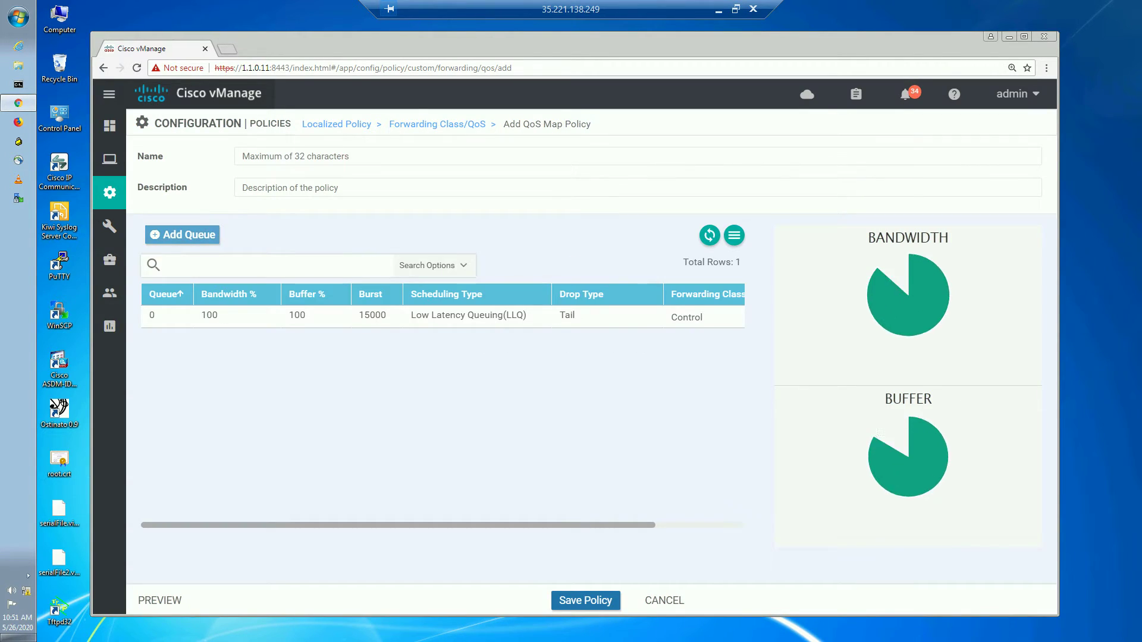
pyautogui.click(303, 155)
pyautogui.write('QMAP')
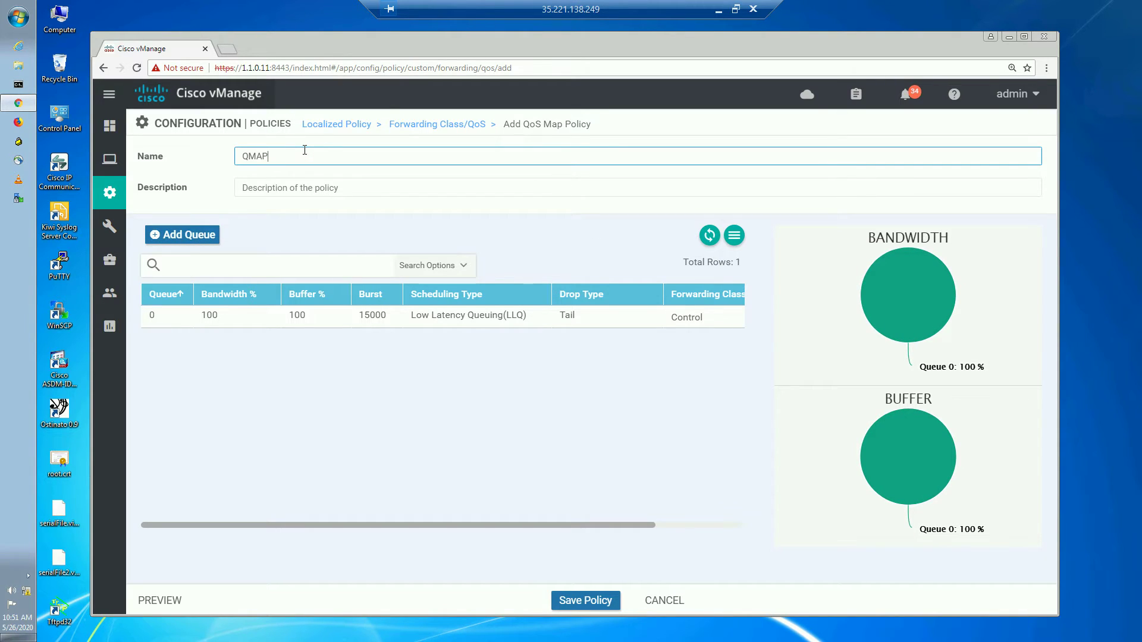
pyautogui.write('_TO_TRANSPORT')
pyautogui.click(292, 187)
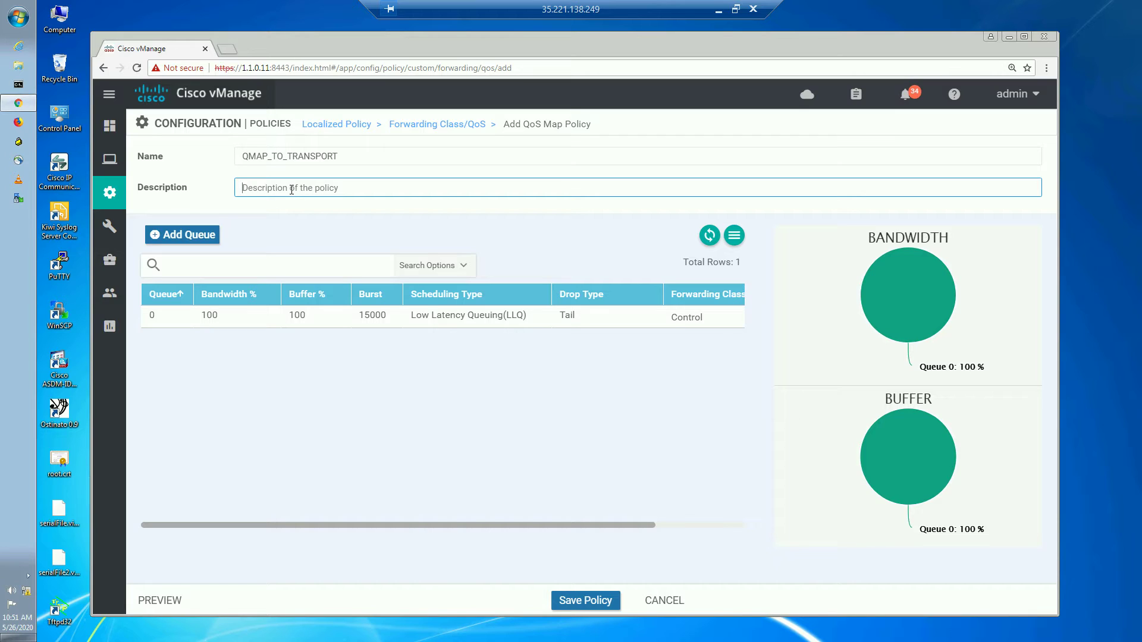
pyautogui.moveTo(348, 158); pyautogui.dragTo(218, 153)
pyautogui.hotkey('ctrl', 'c')
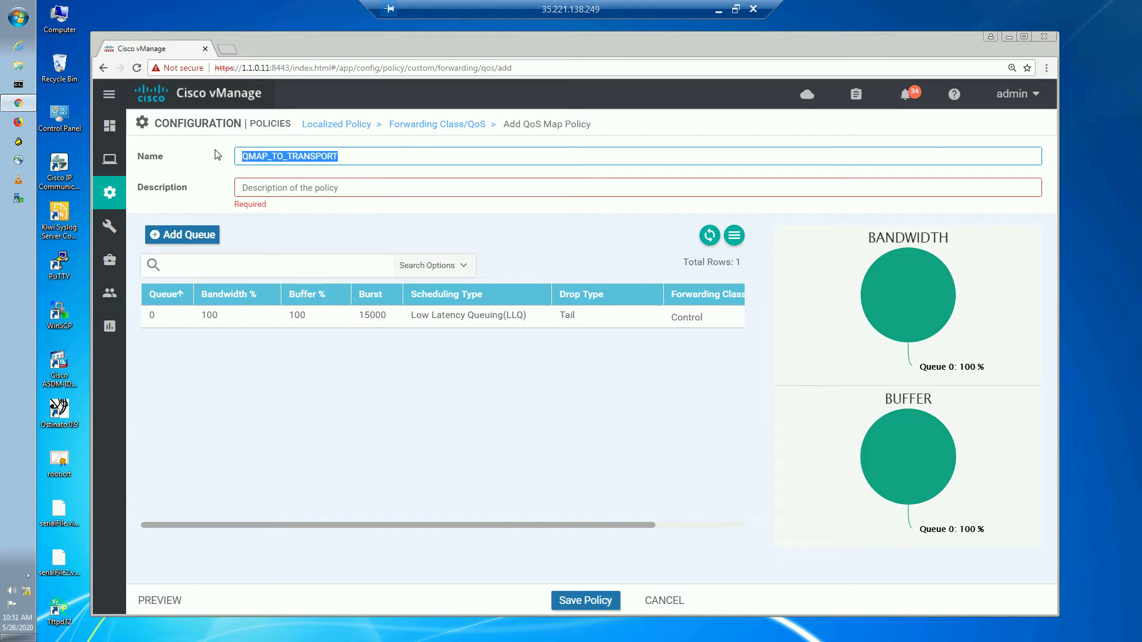
pyautogui.click(296, 188)
pyautogui.hotkey('ctrl', 'v')
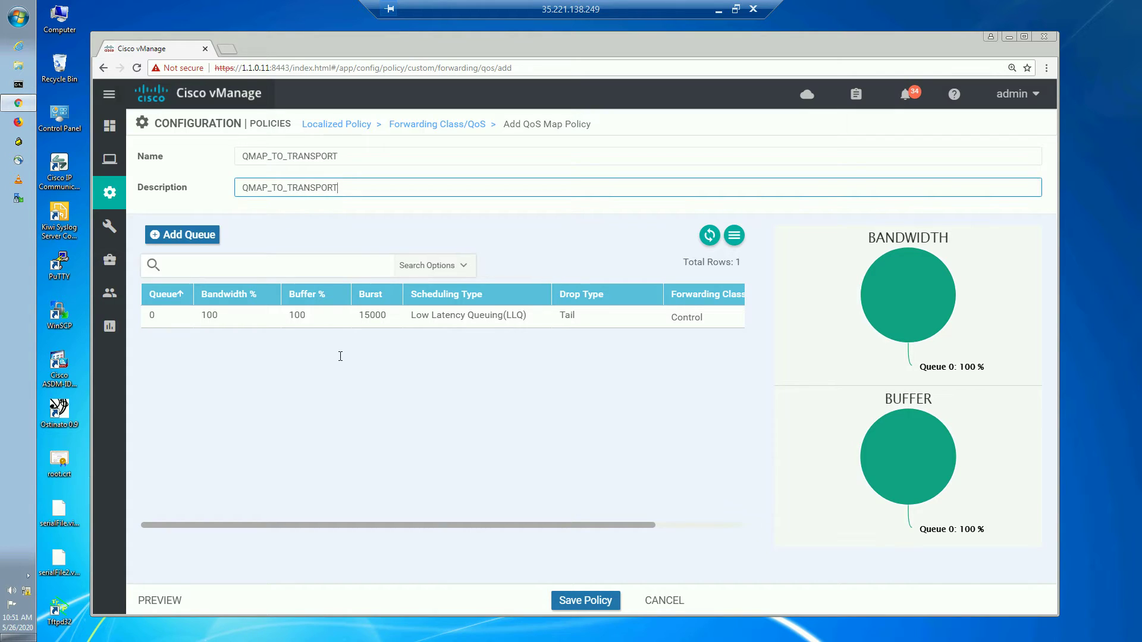
pyautogui.click(306, 370)
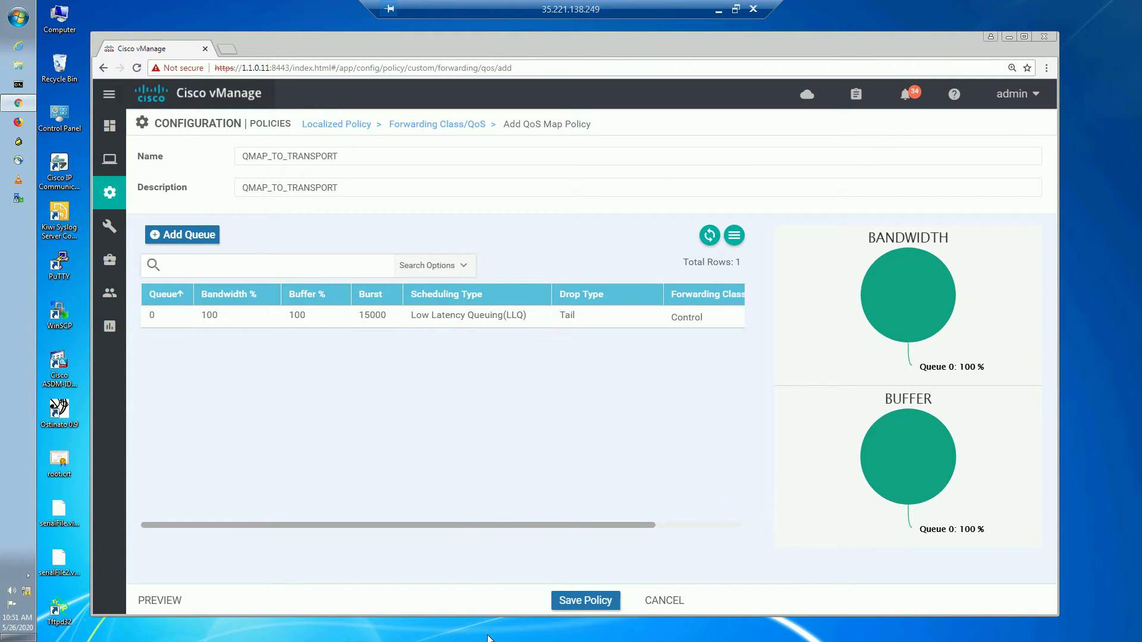
# - Examine queue 0's bandwidth, buffer, scheduling, drop type and forwarding class columns in the QoS map
pyautogui.moveTo(501, 526); pyautogui.dragTo(668, 525)
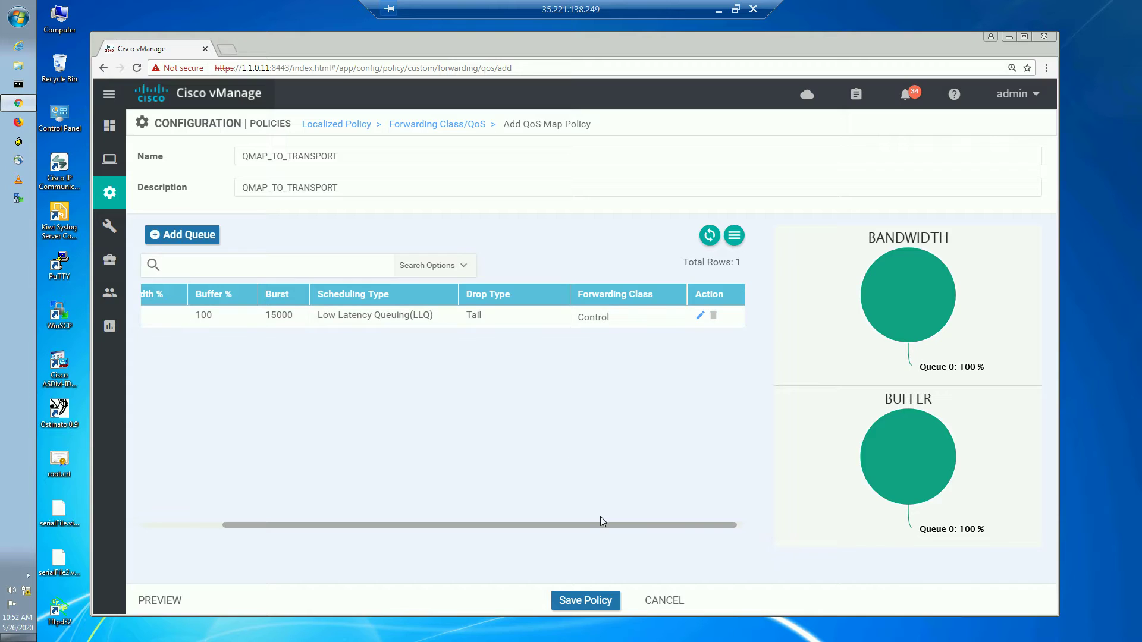
pyautogui.moveTo(598, 526); pyautogui.dragTo(404, 517)
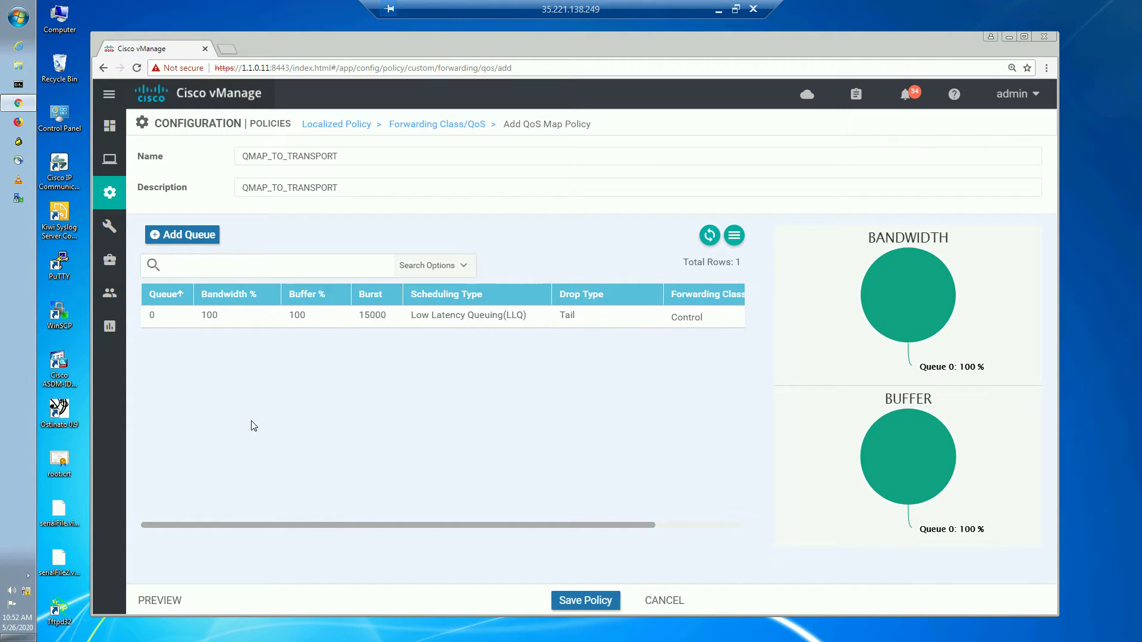
pyautogui.moveTo(547, 526); pyautogui.dragTo(714, 510)
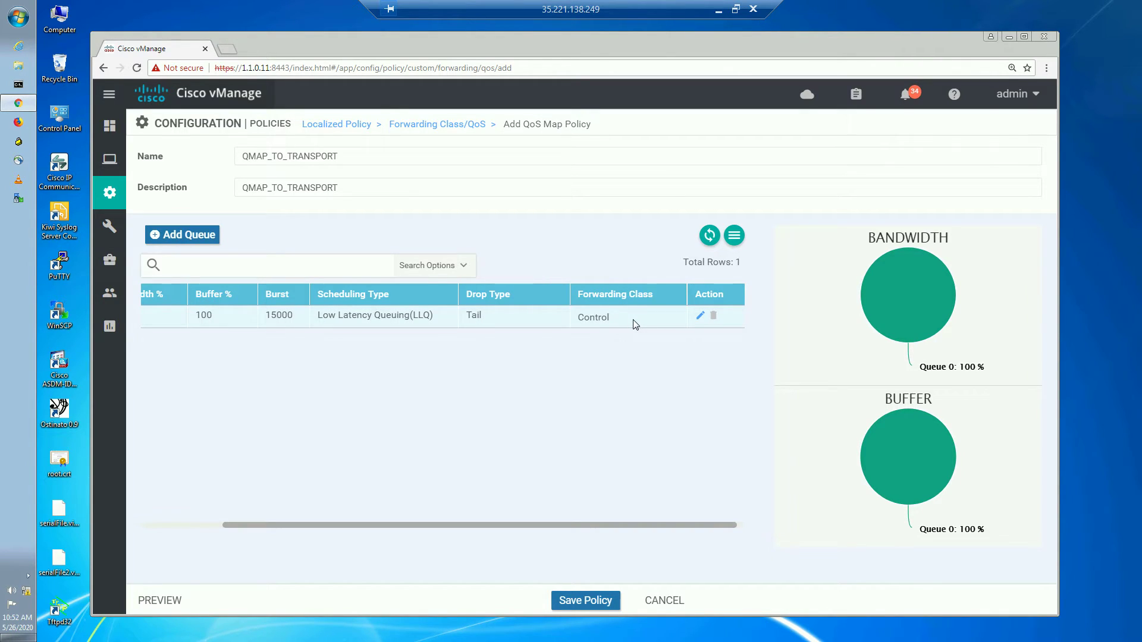
pyautogui.moveTo(609, 524); pyautogui.dragTo(456, 502)
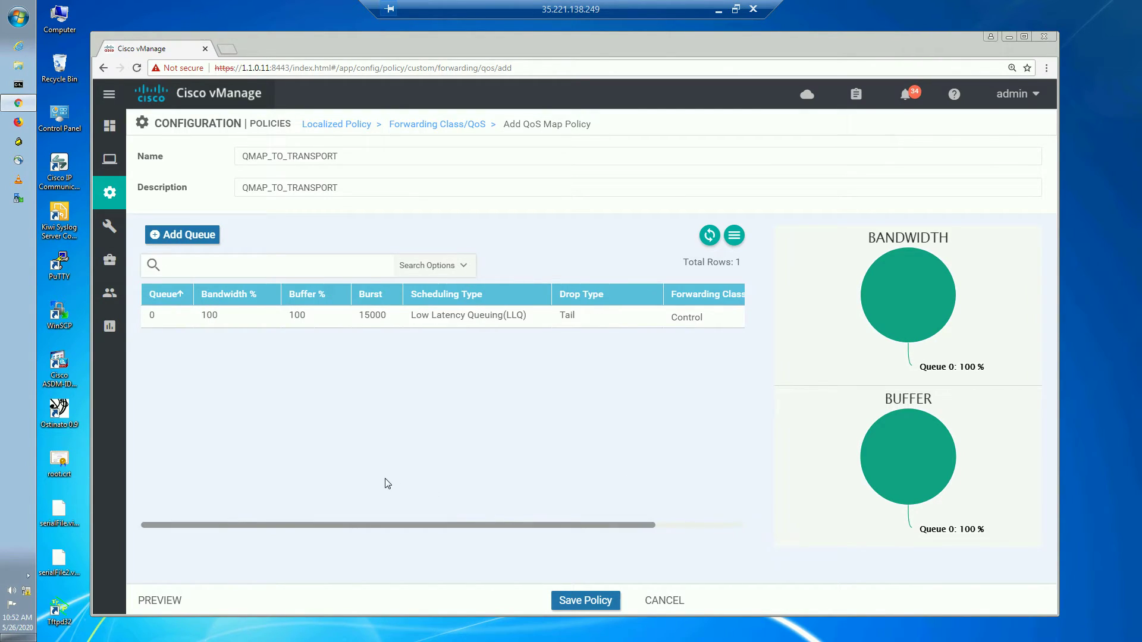
# - Add queue 1 to the QoS map with 20% bandwidth, 20% buffer and Random Early drops, and save the queue
pyautogui.click(192, 235)
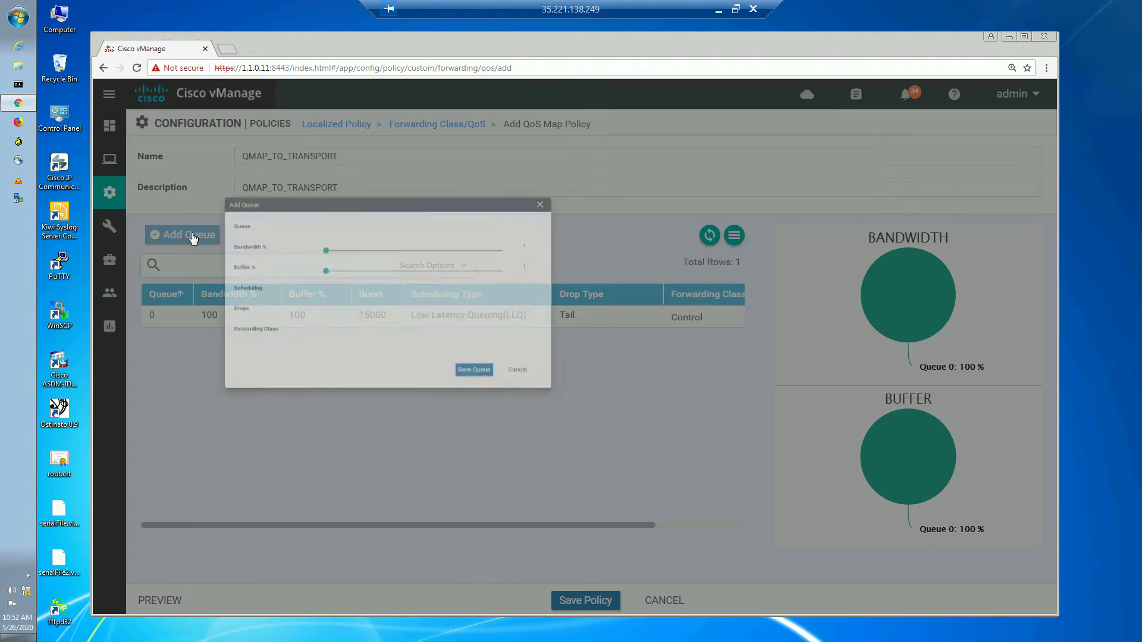
pyautogui.click(485, 230)
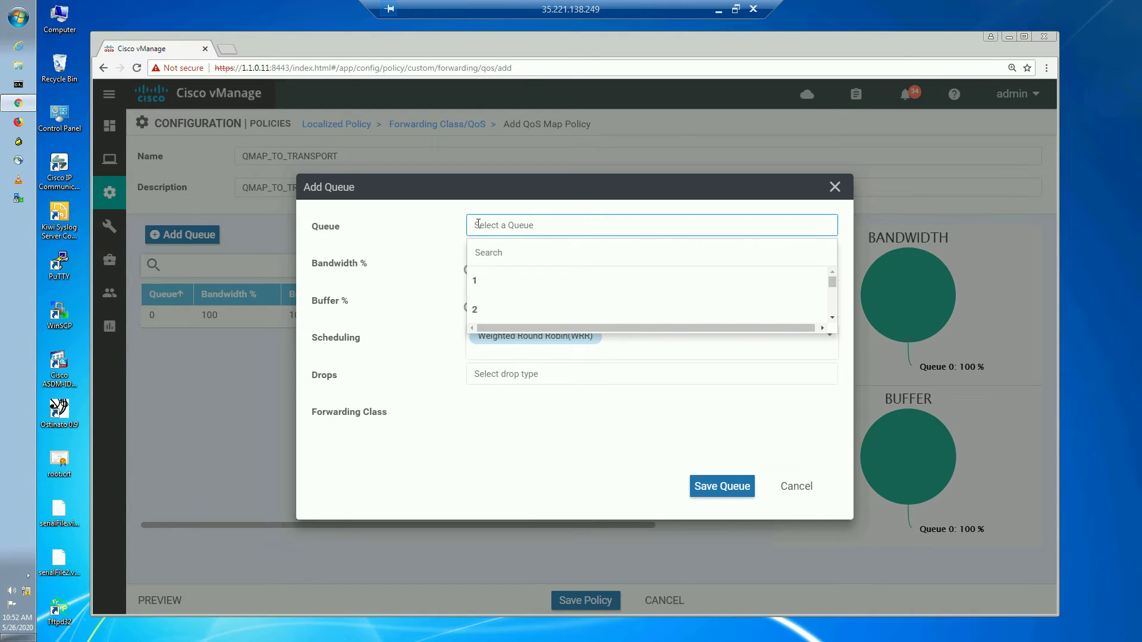
pyautogui.click(482, 286)
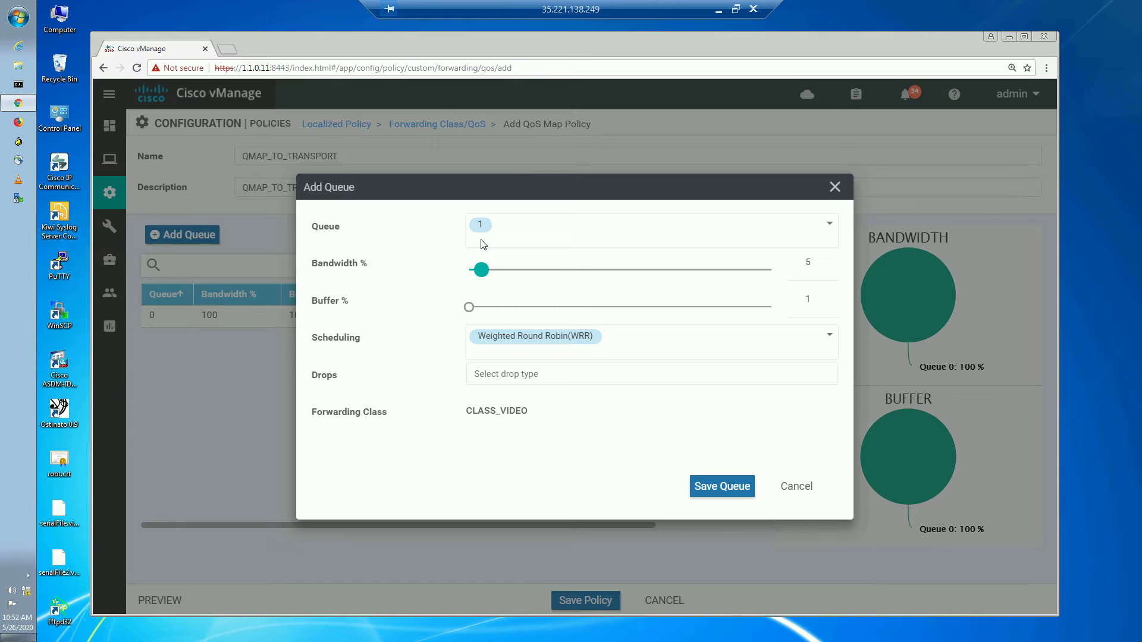
pyautogui.moveTo(481, 271); pyautogui.dragTo(529, 271)
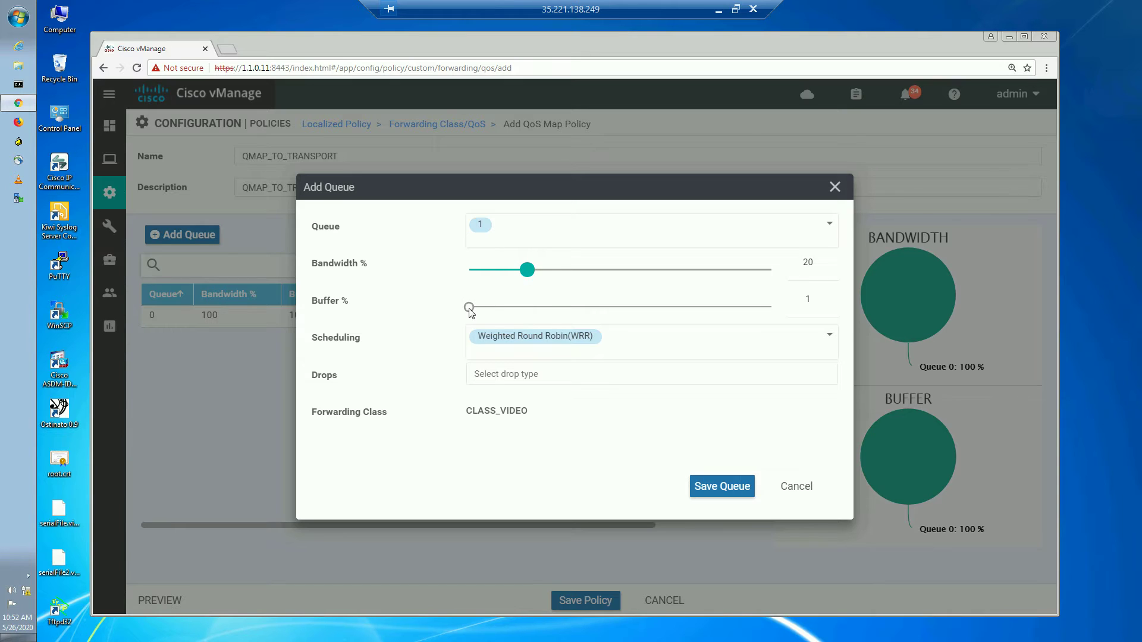
pyautogui.moveTo(534, 308); pyautogui.dragTo(523, 307)
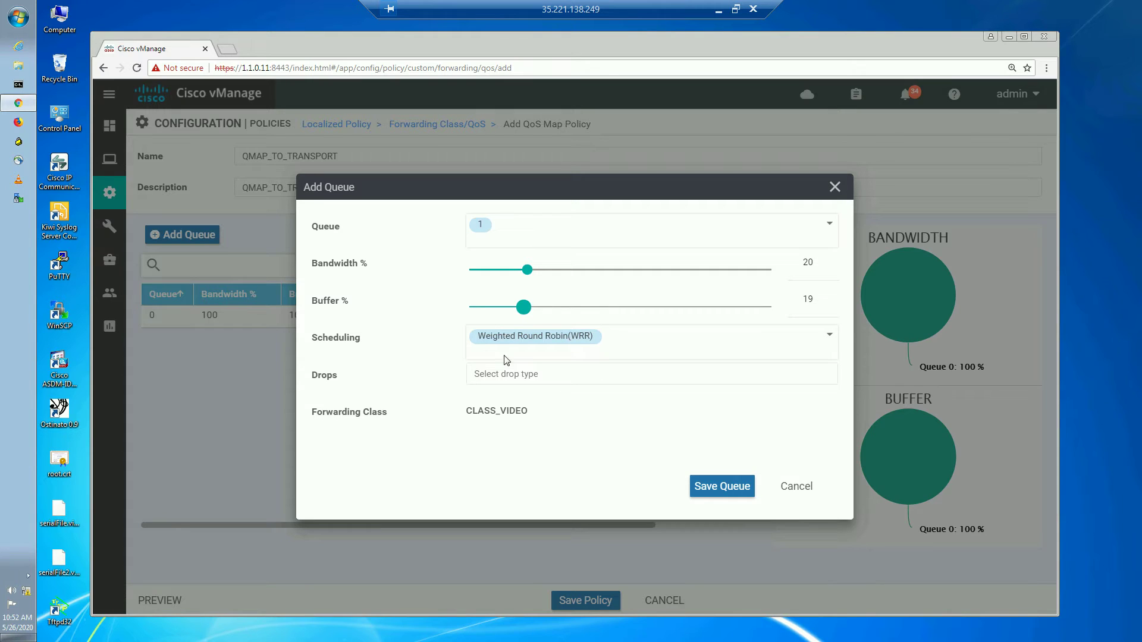
pyautogui.click(527, 307)
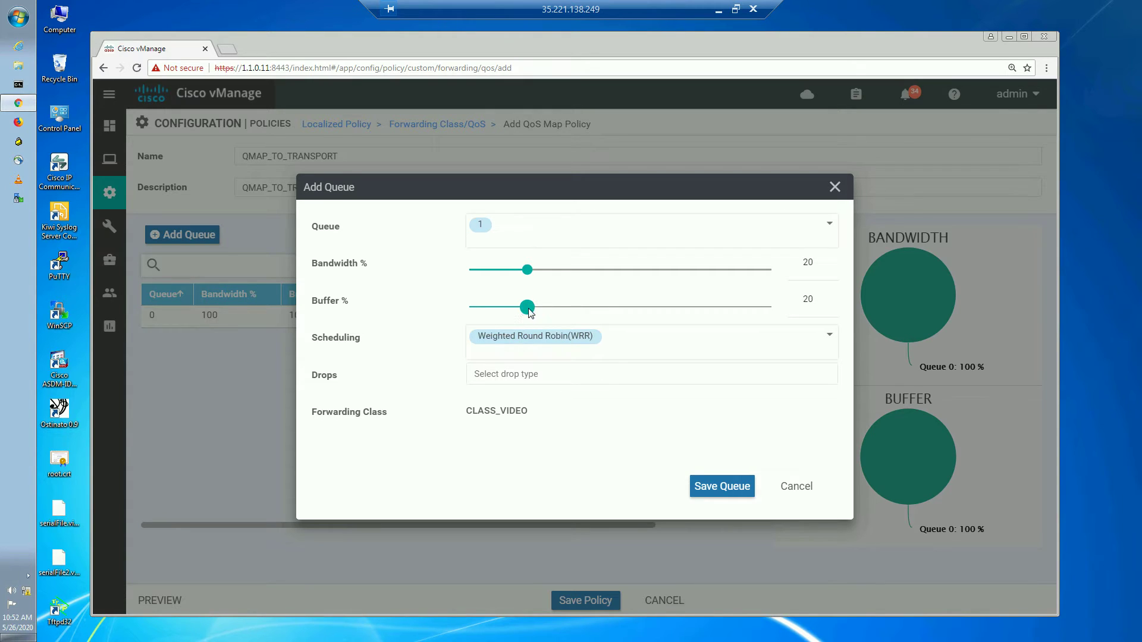
pyautogui.click(510, 375)
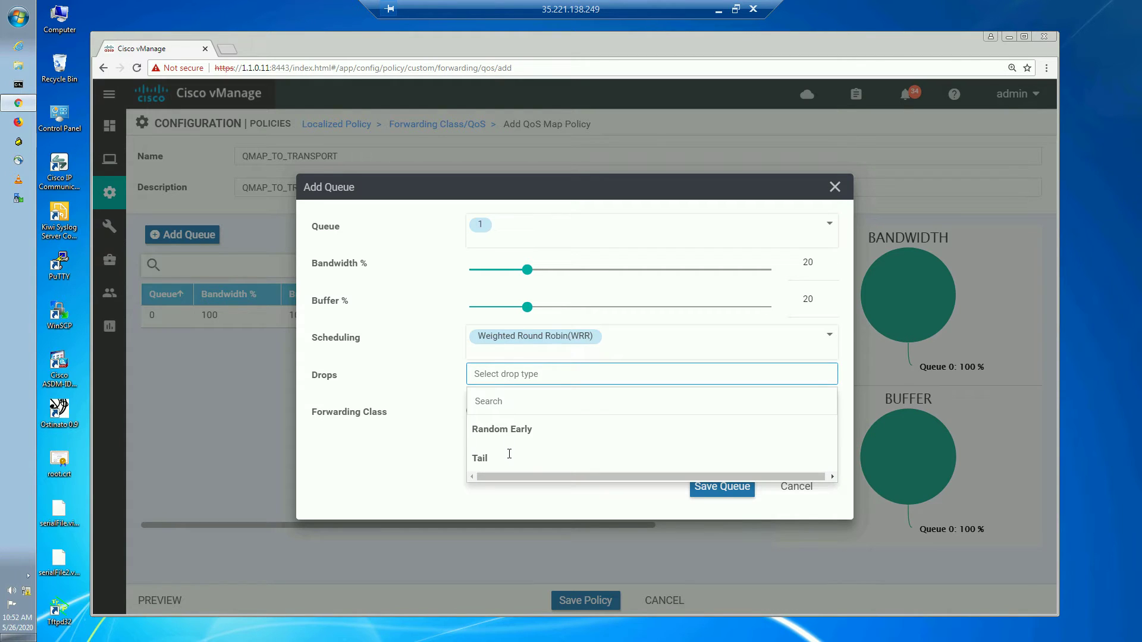
pyautogui.click(515, 431)
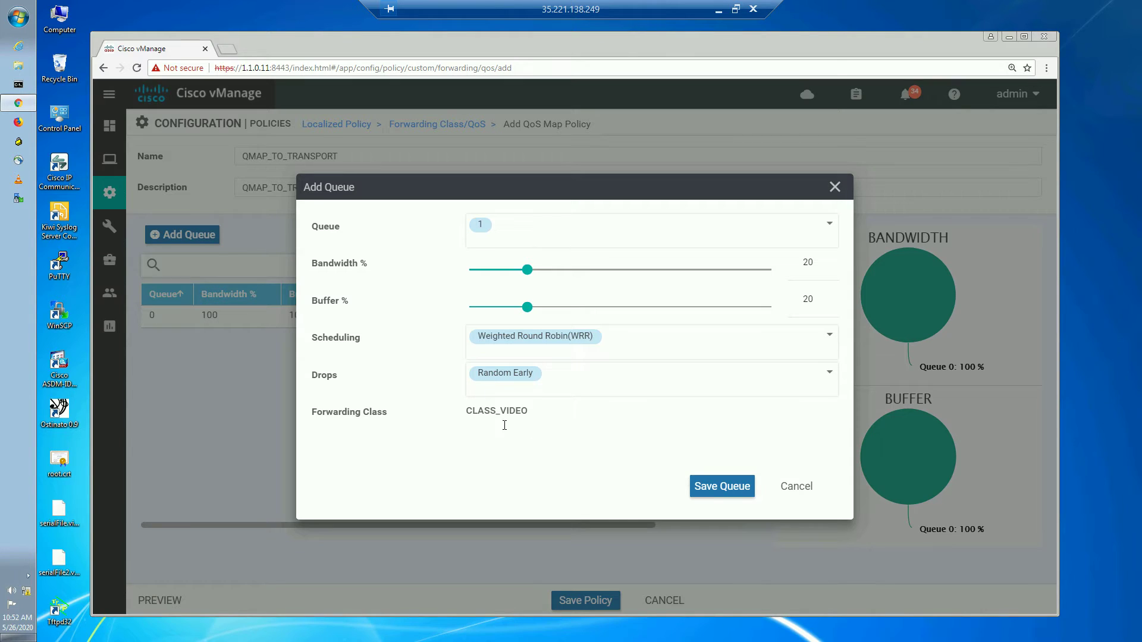
pyautogui.click(732, 481)
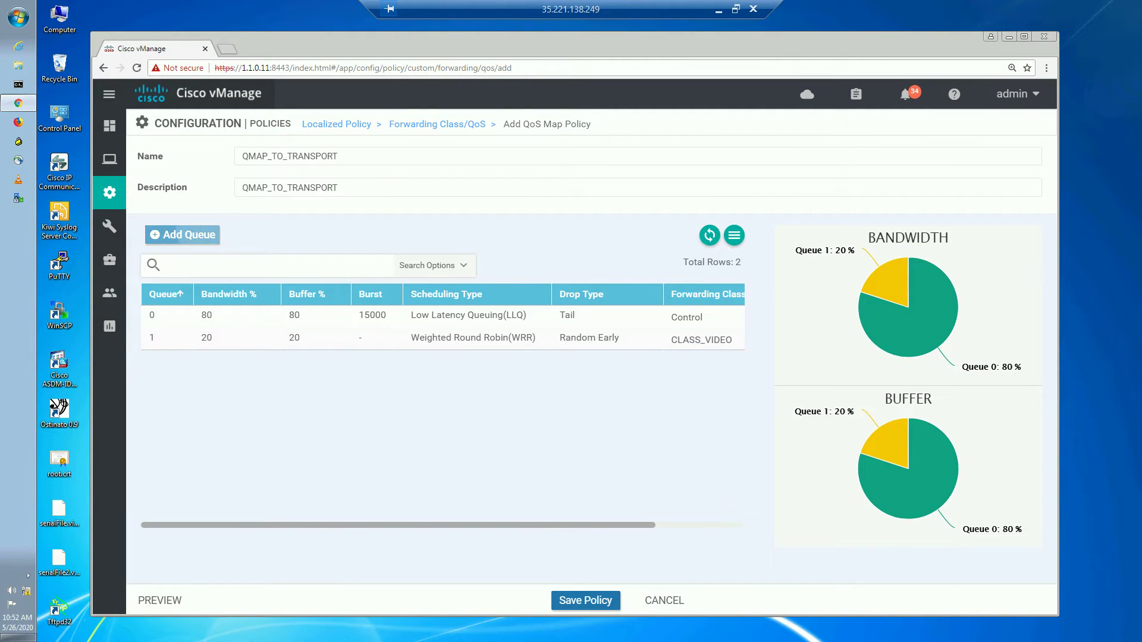
# - Add queue 3 to the QoS map with 30% bandwidth, 30% buffer and Random Early drops, and save the queue
pyautogui.click(186, 234)
pyautogui.click(515, 226)
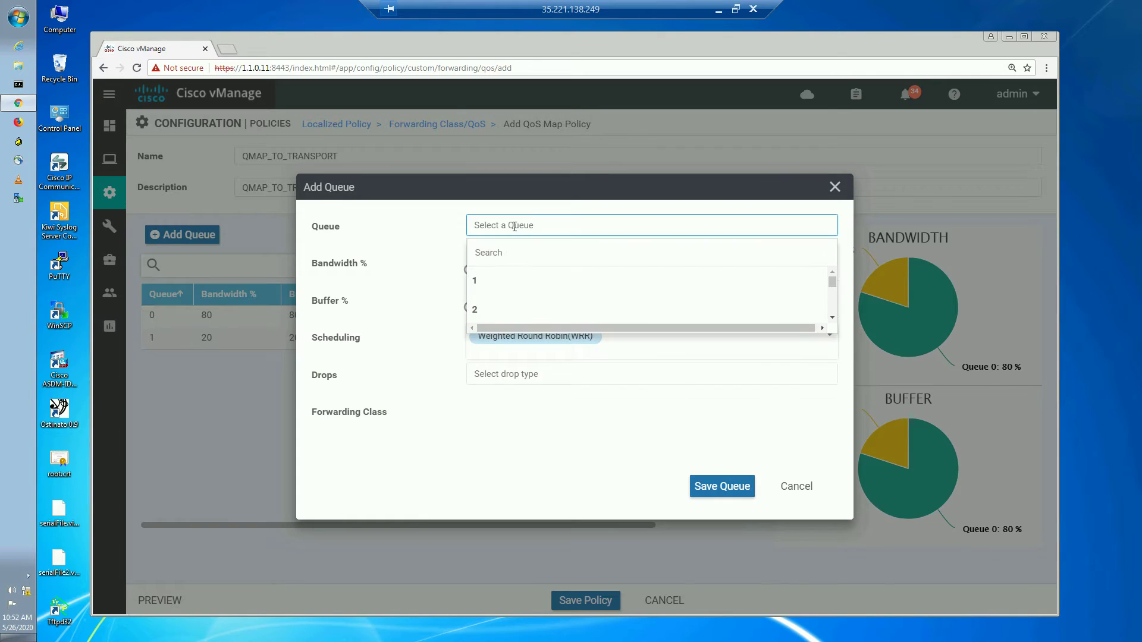
pyautogui.click(832, 317)
pyautogui.click(476, 318)
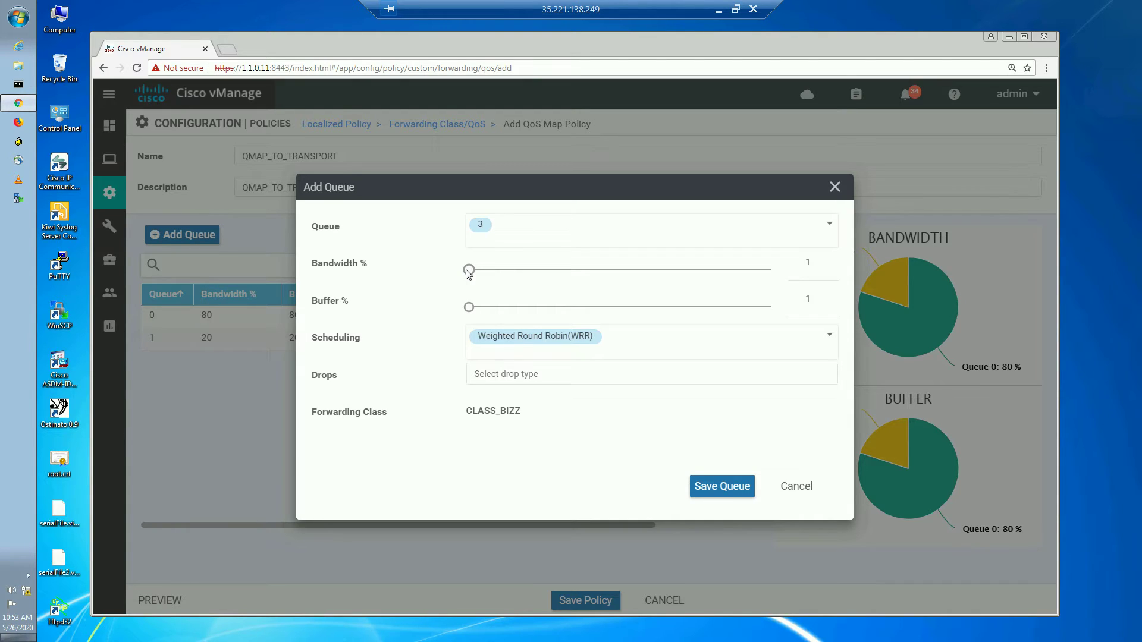
pyautogui.moveTo(469, 271); pyautogui.dragTo(557, 311)
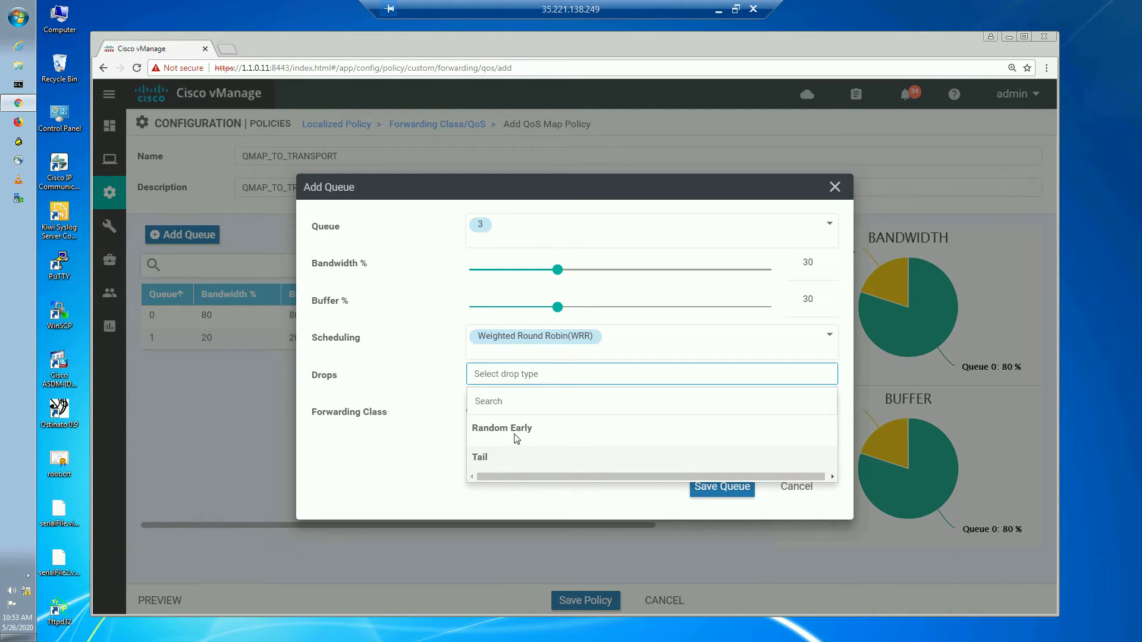
pyautogui.click(380, 458)
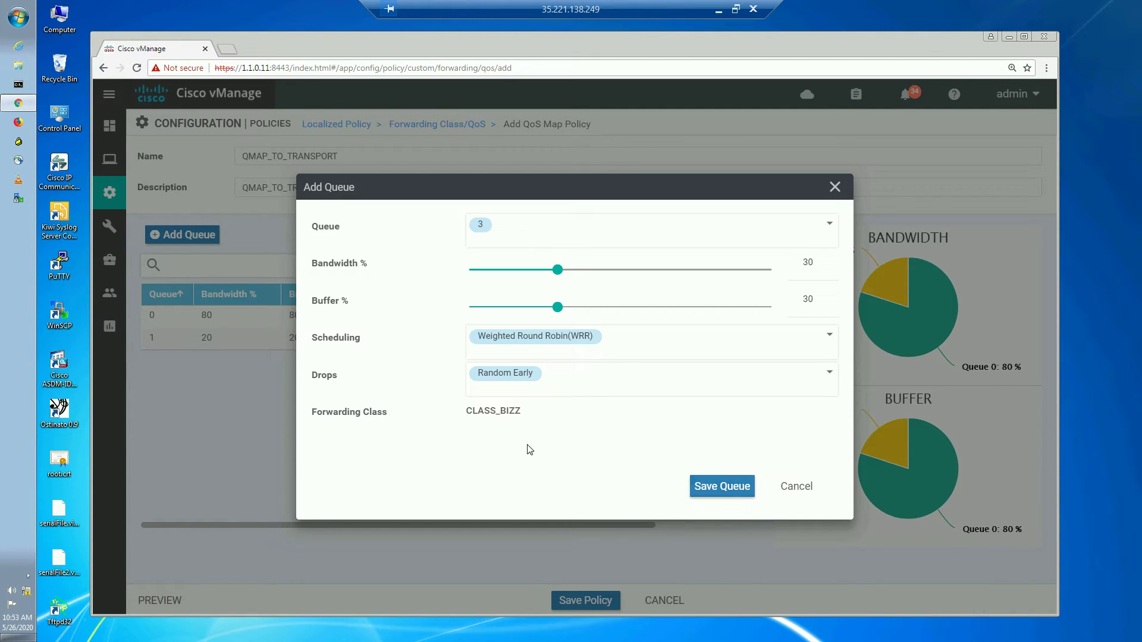
pyautogui.click(736, 497)
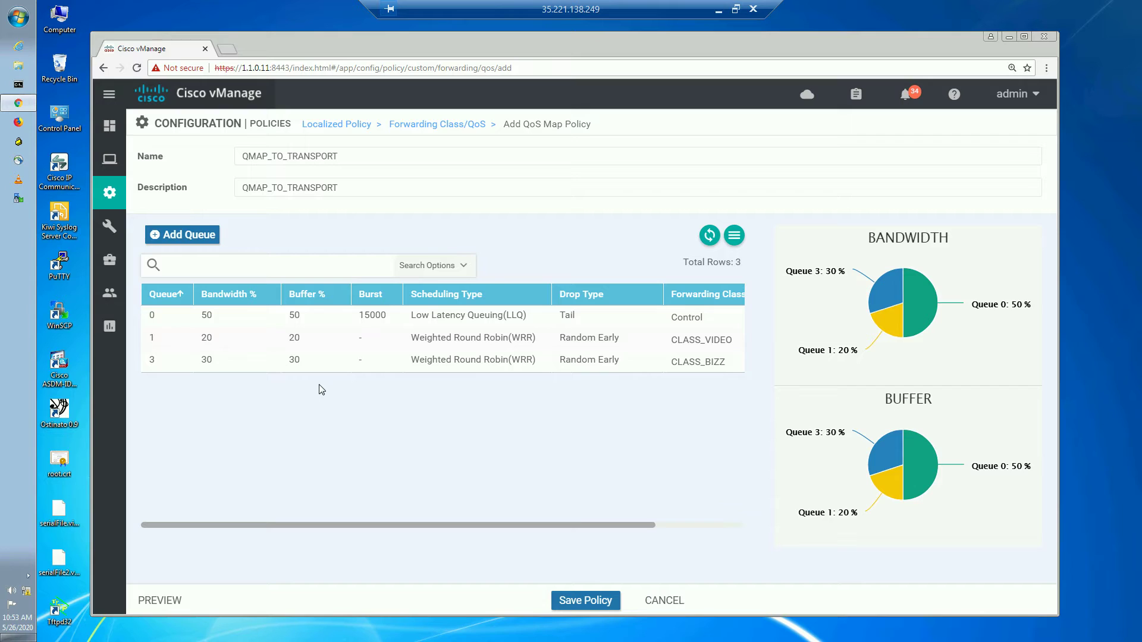
# - Add queue 7 to the QoS map with 40% bandwidth, 40% buffer and Tail drops, and save the queue
pyautogui.click(191, 242)
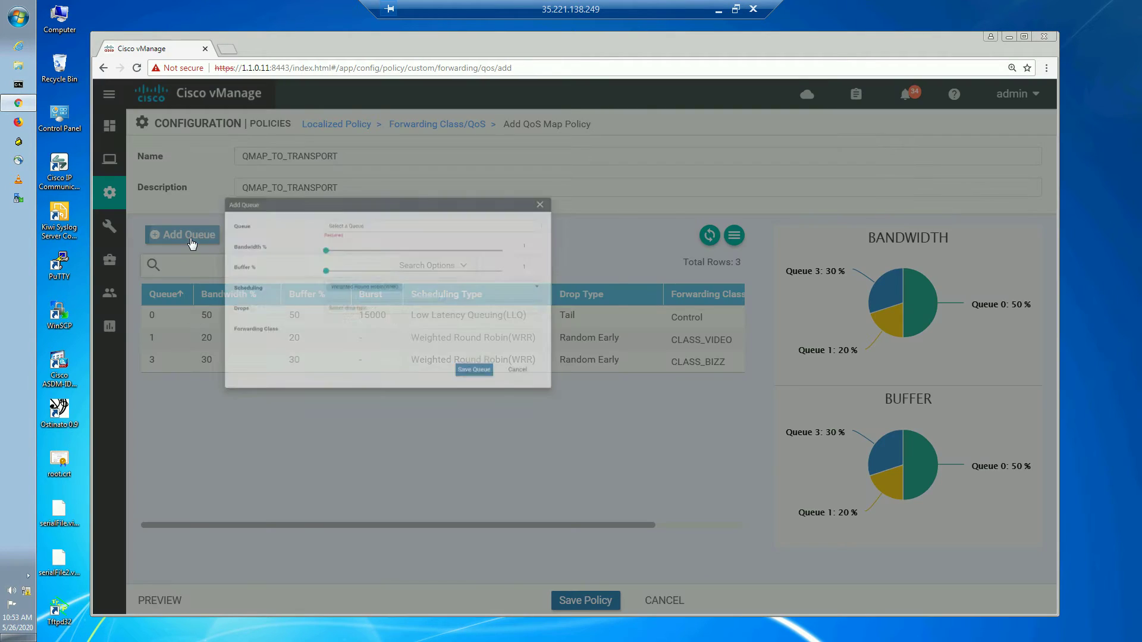
pyautogui.click(512, 236)
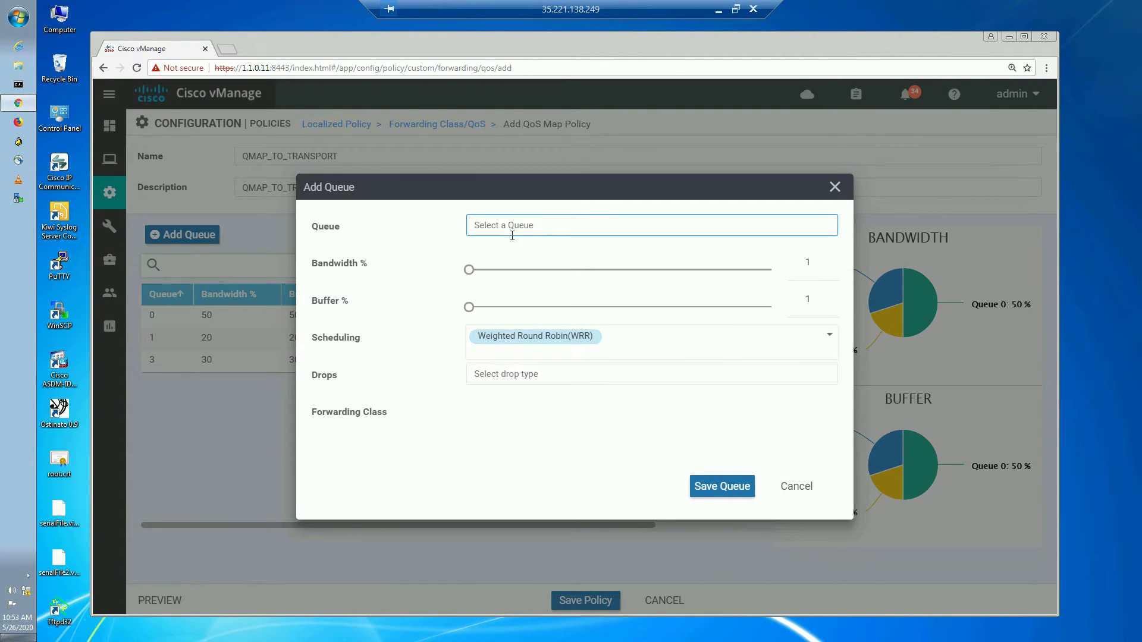
pyautogui.scroll(-5, 833, 317)
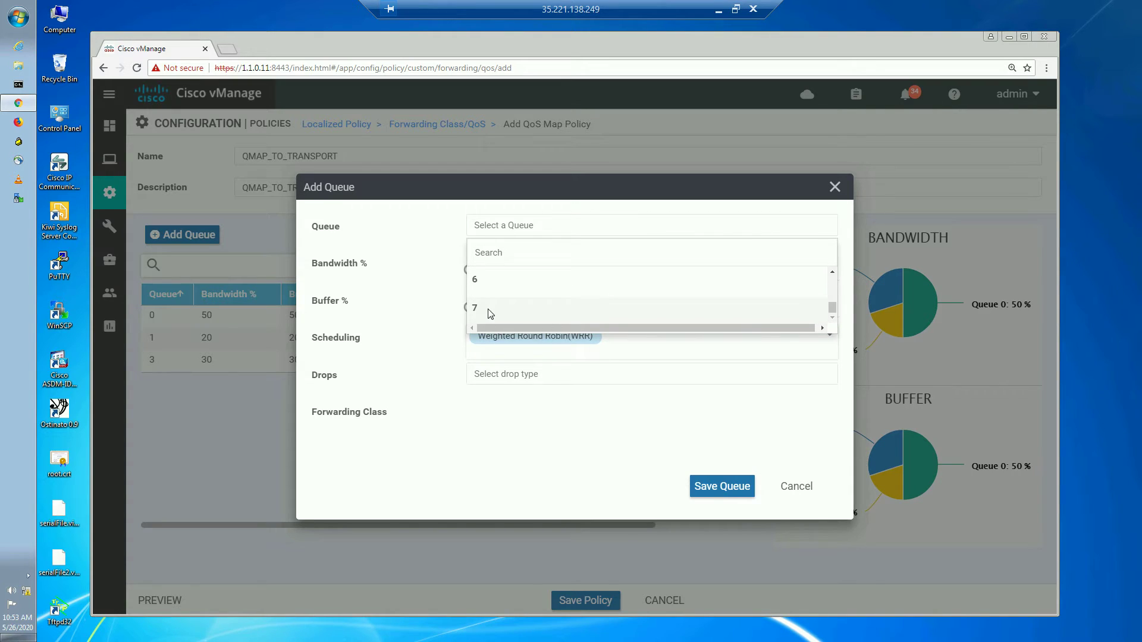
pyautogui.click(488, 311)
pyautogui.moveTo(470, 271); pyautogui.dragTo(587, 277)
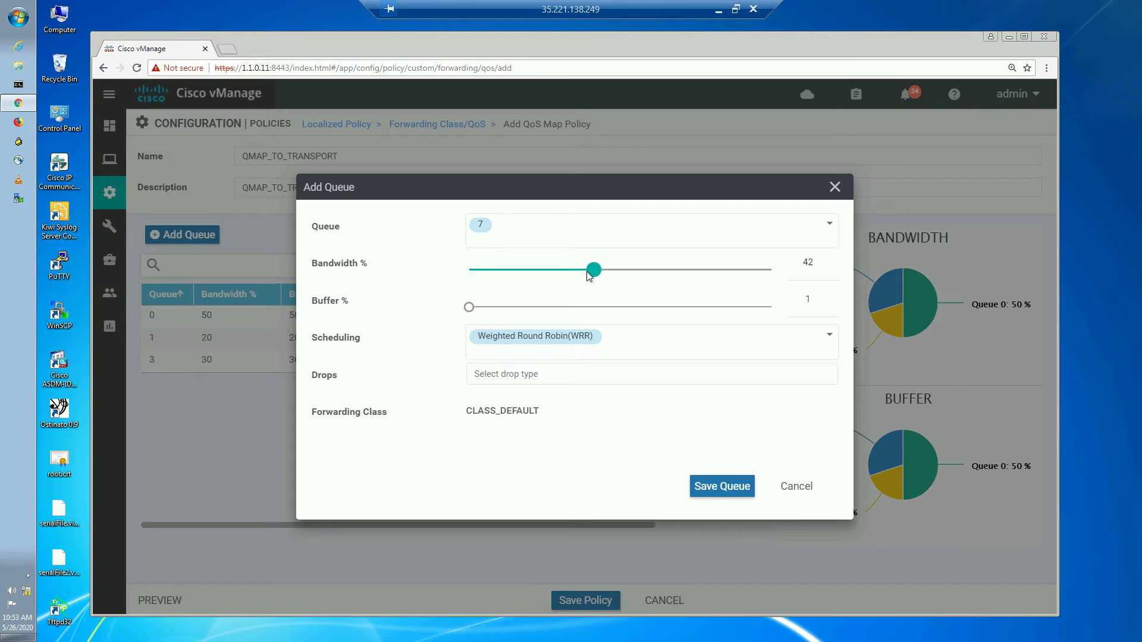
pyautogui.moveTo(587, 272); pyautogui.dragTo(585, 272)
pyautogui.moveTo(596, 278); pyautogui.dragTo(598, 278)
pyautogui.click(587, 274)
pyautogui.moveTo(469, 307); pyautogui.dragTo(588, 307)
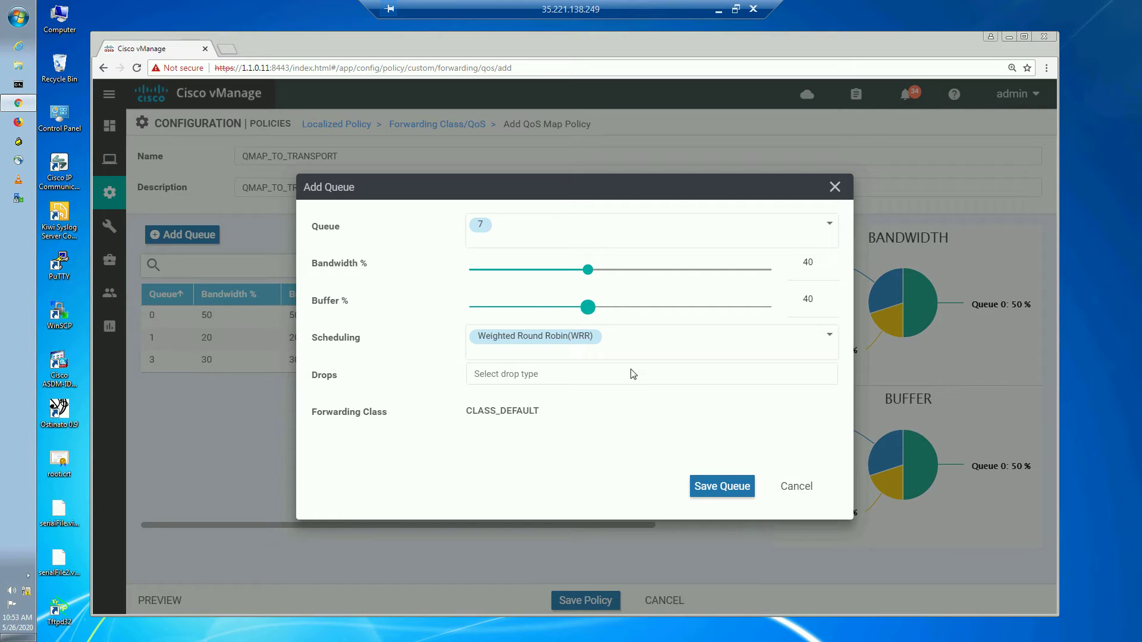
pyautogui.click(518, 380)
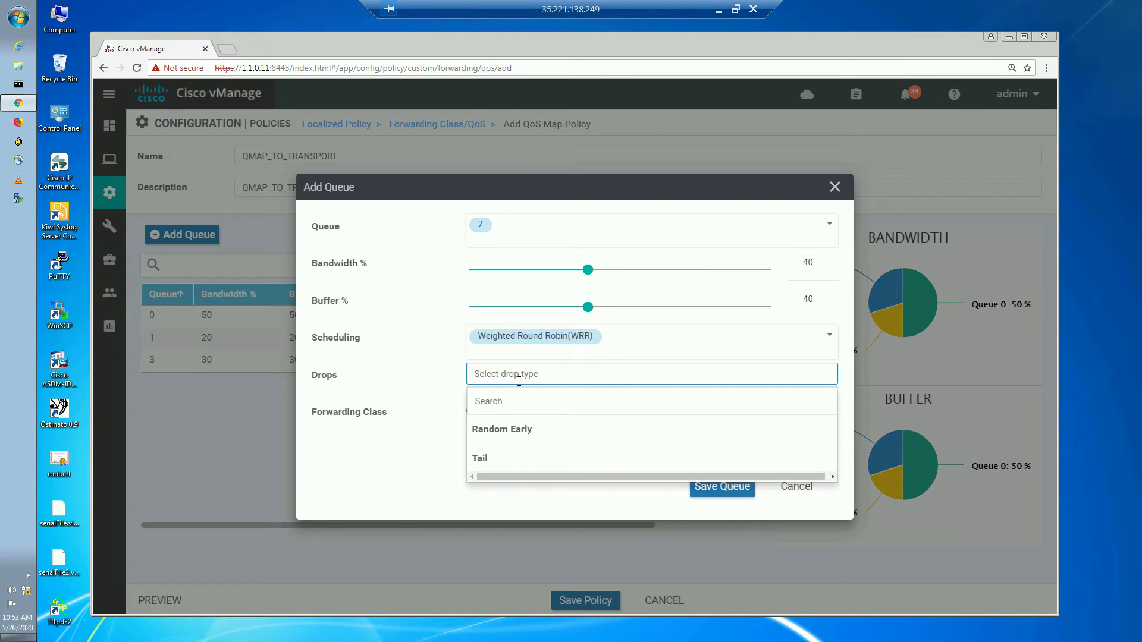
pyautogui.click(487, 459)
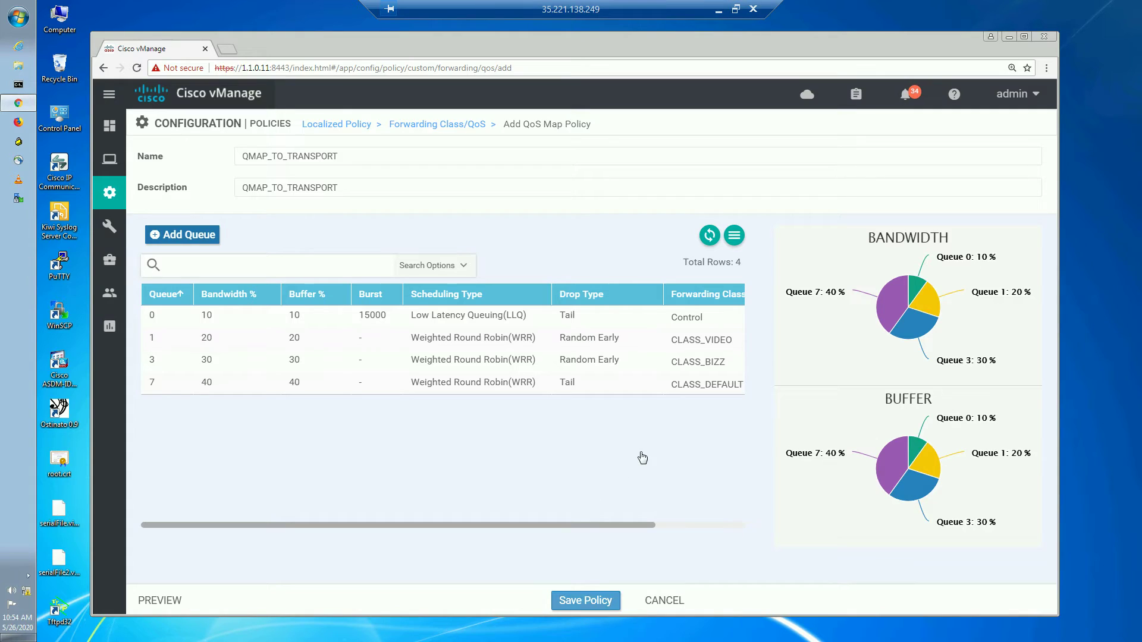
# - Review the queue table, save the QMAP_TO_TRANSPORT policy and view its saved definition
pyautogui.moveTo(619, 527); pyautogui.dragTo(746, 516)
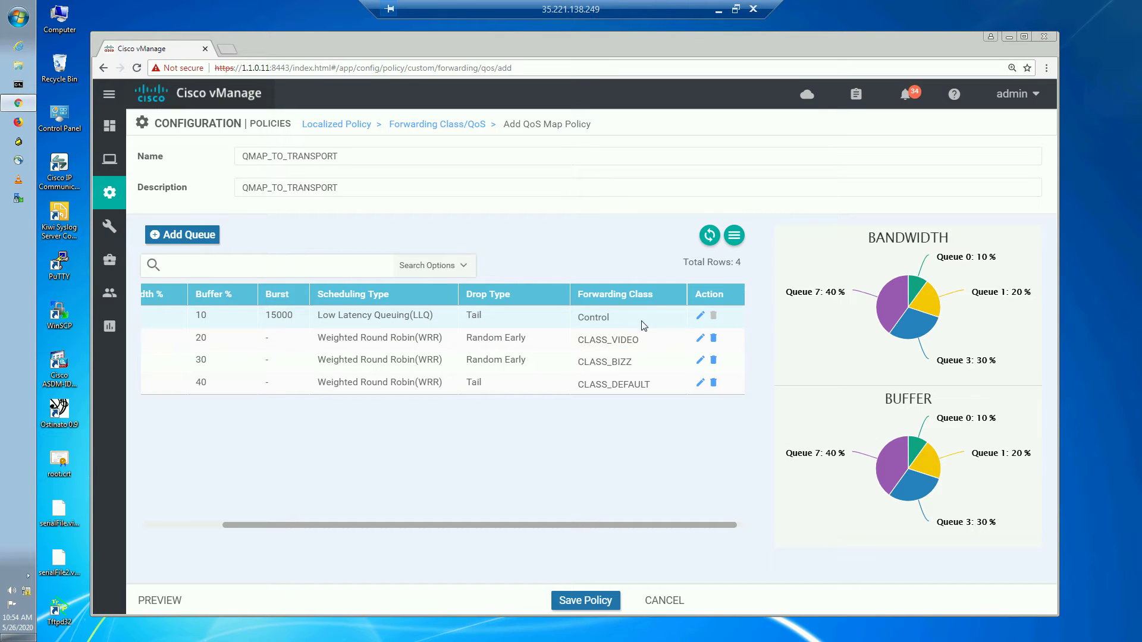
pyautogui.moveTo(608, 529); pyautogui.dragTo(149, 323)
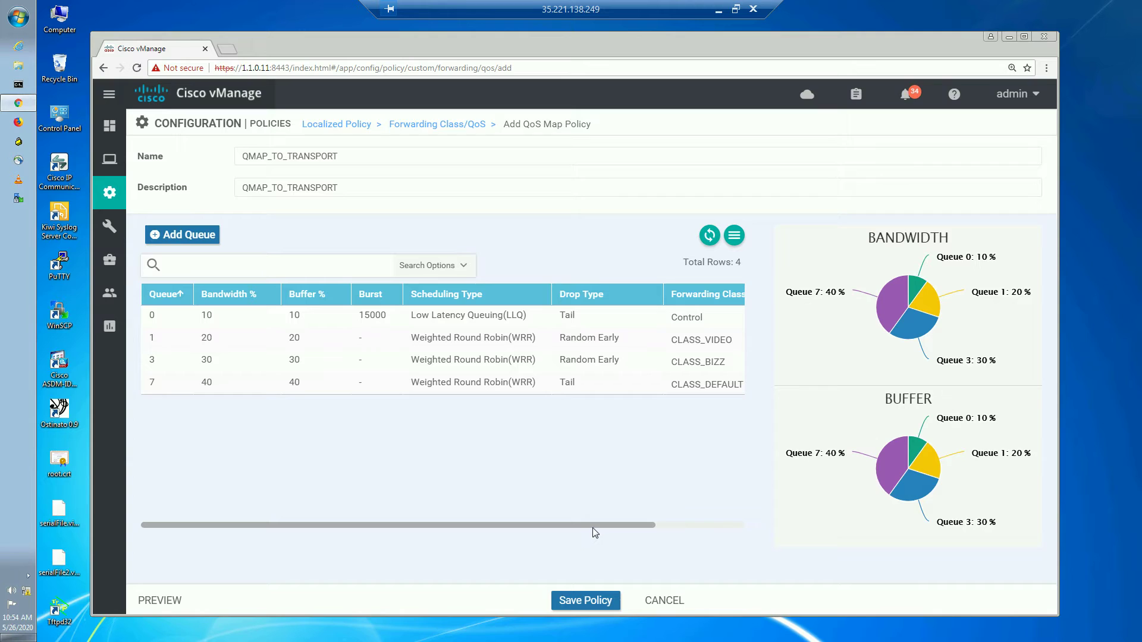
pyautogui.moveTo(593, 524); pyautogui.dragTo(321, 524)
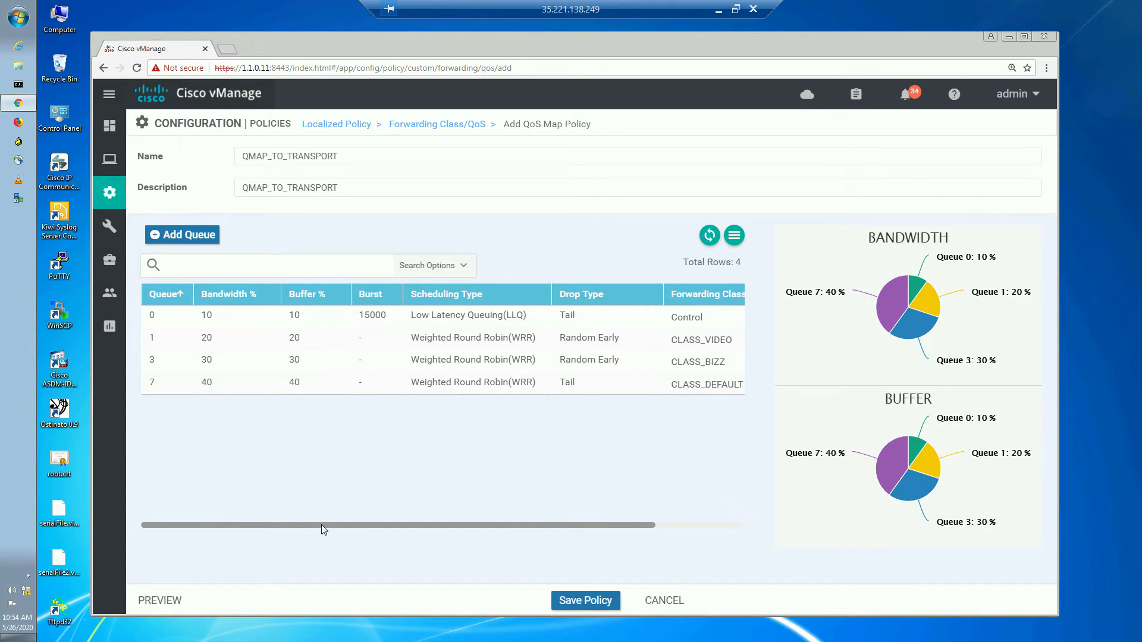
pyautogui.click(586, 601)
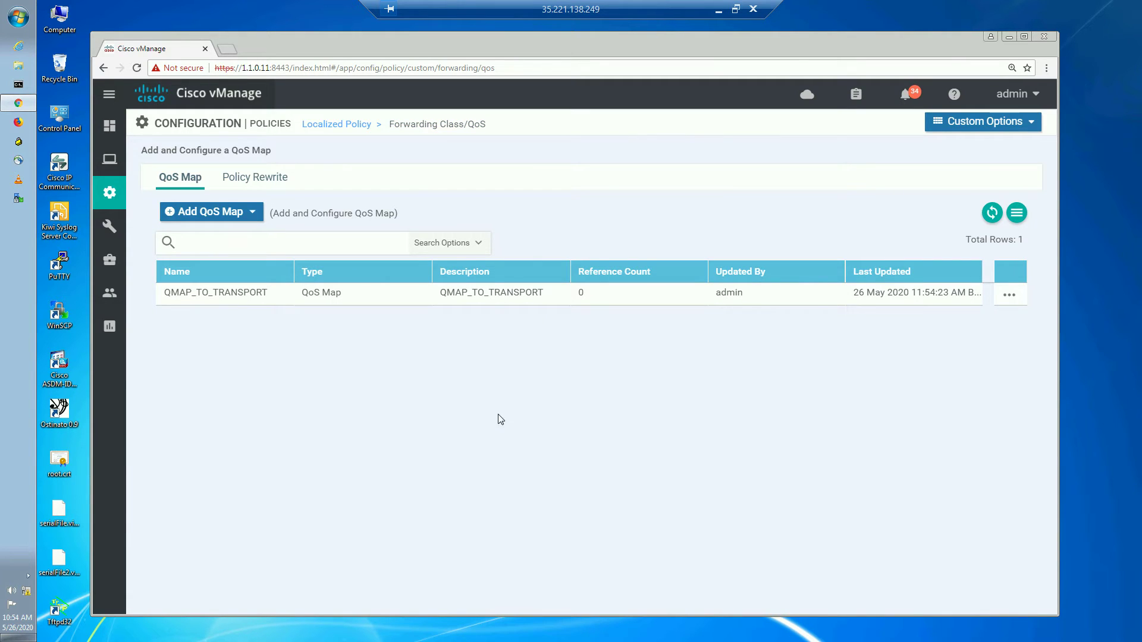
pyautogui.click(1009, 296)
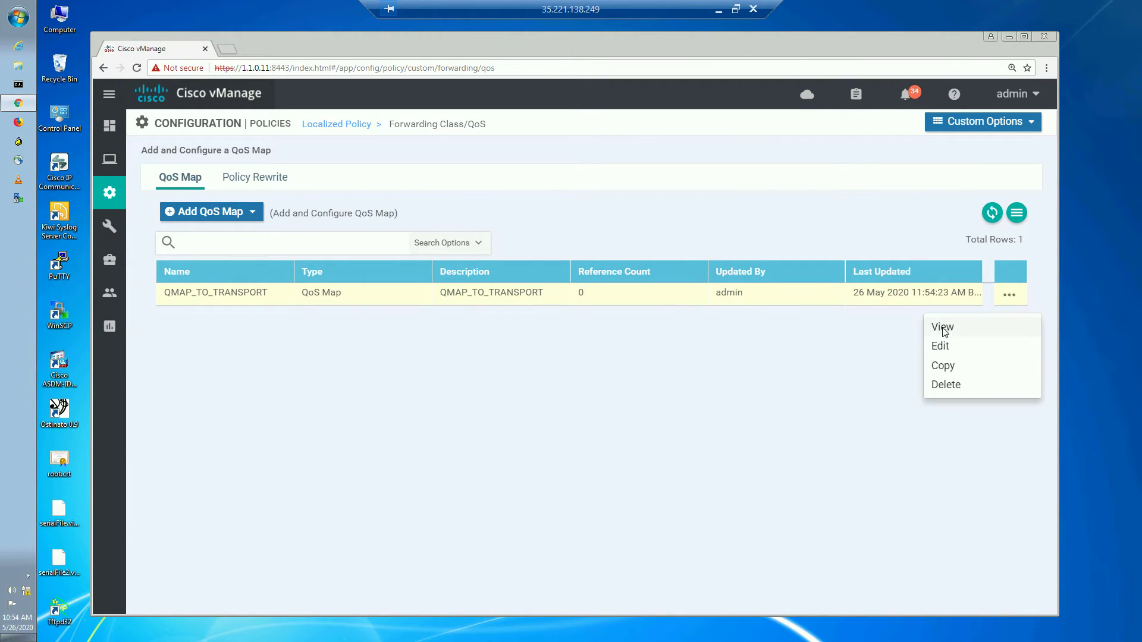
pyautogui.click(943, 328)
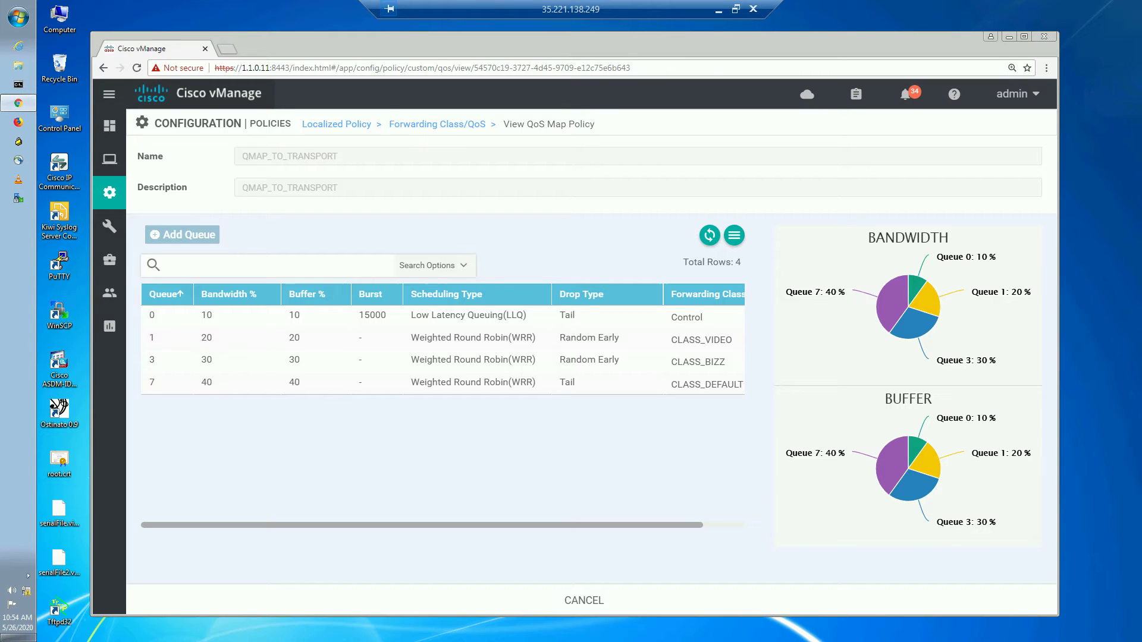
# - Open the localized policy LOCAL_POL_BGP for editing and enable Cloud QoS and Cloud QoS Service side
pyautogui.click(341, 129)
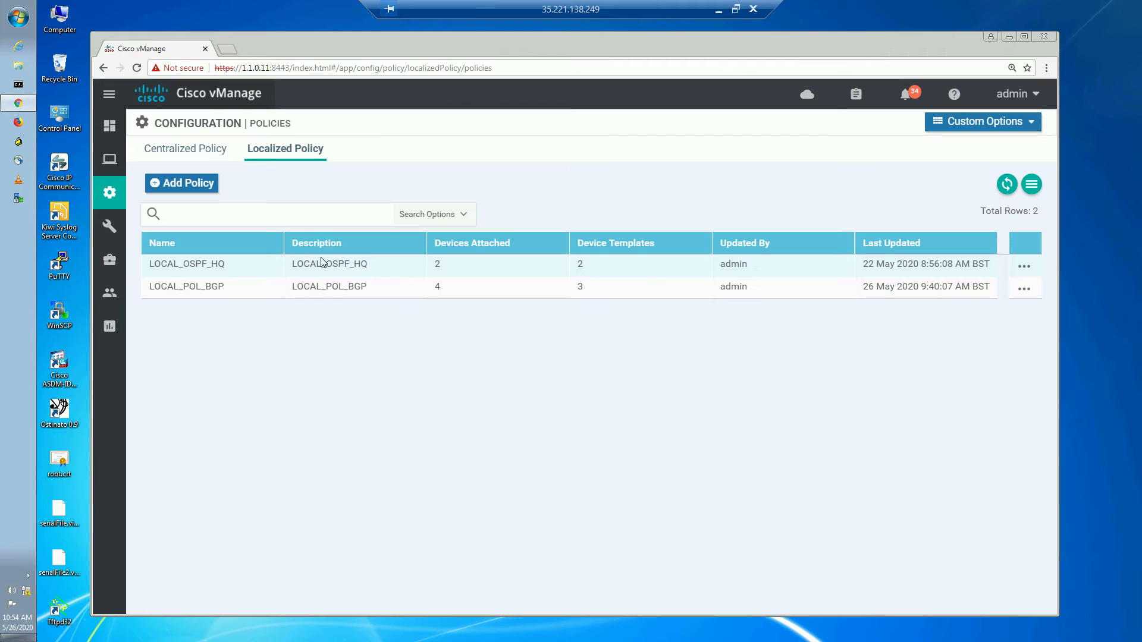
pyautogui.click(1021, 290)
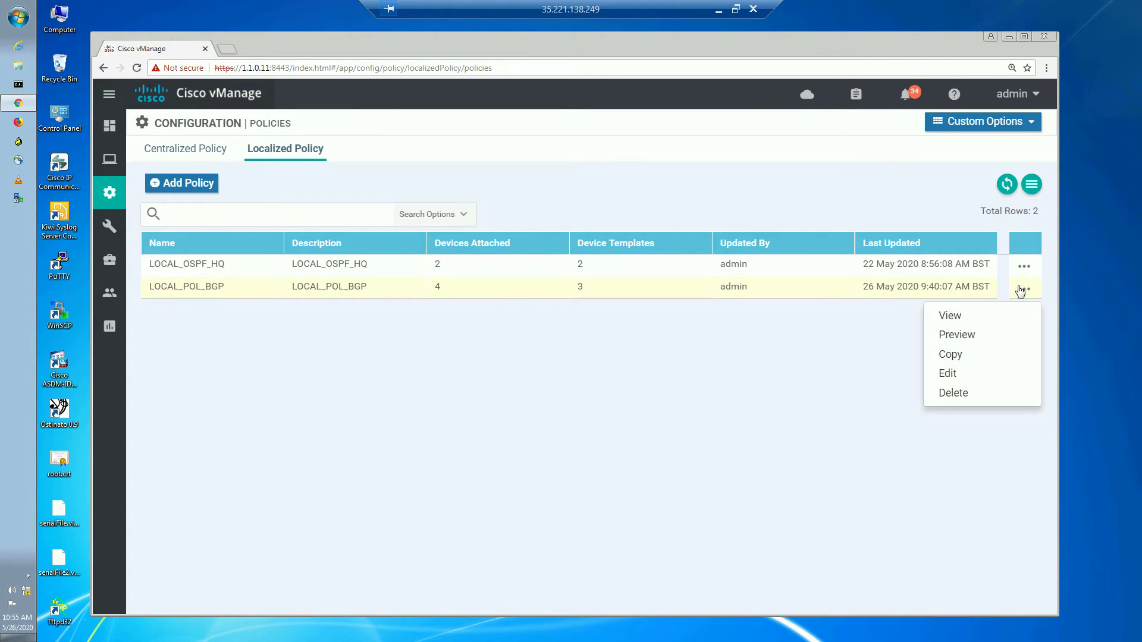
pyautogui.click(954, 374)
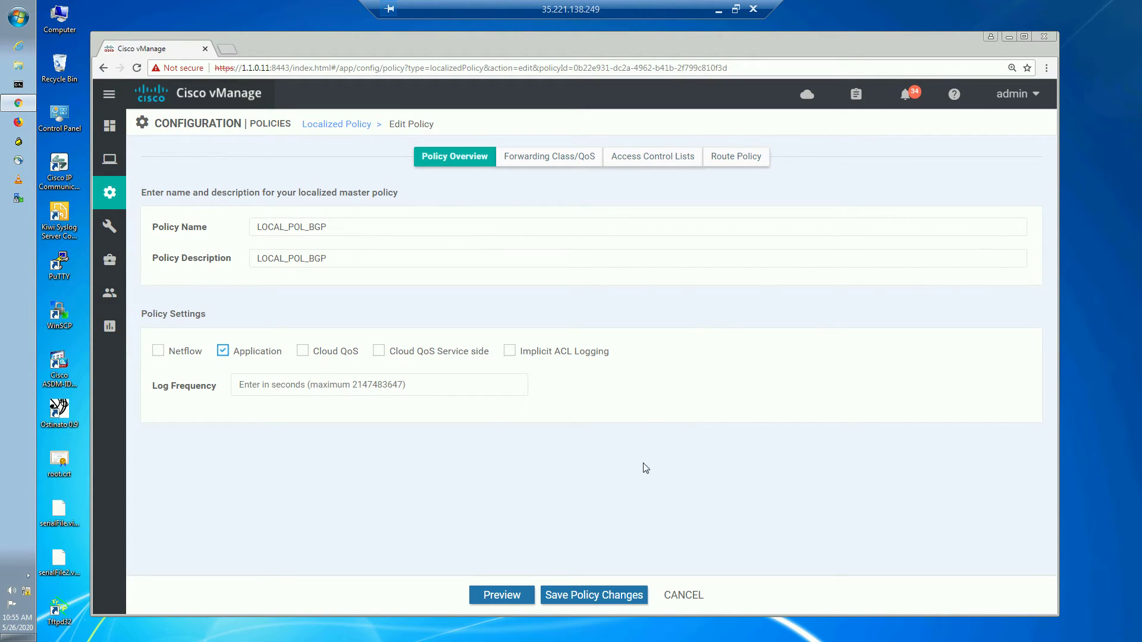
pyautogui.click(304, 352)
pyautogui.click(381, 352)
# - Import the existing QoS map QMAP_TO_TRANSPORT into the localized policy's Forwarding Class/QoS settings
pyautogui.click(574, 160)
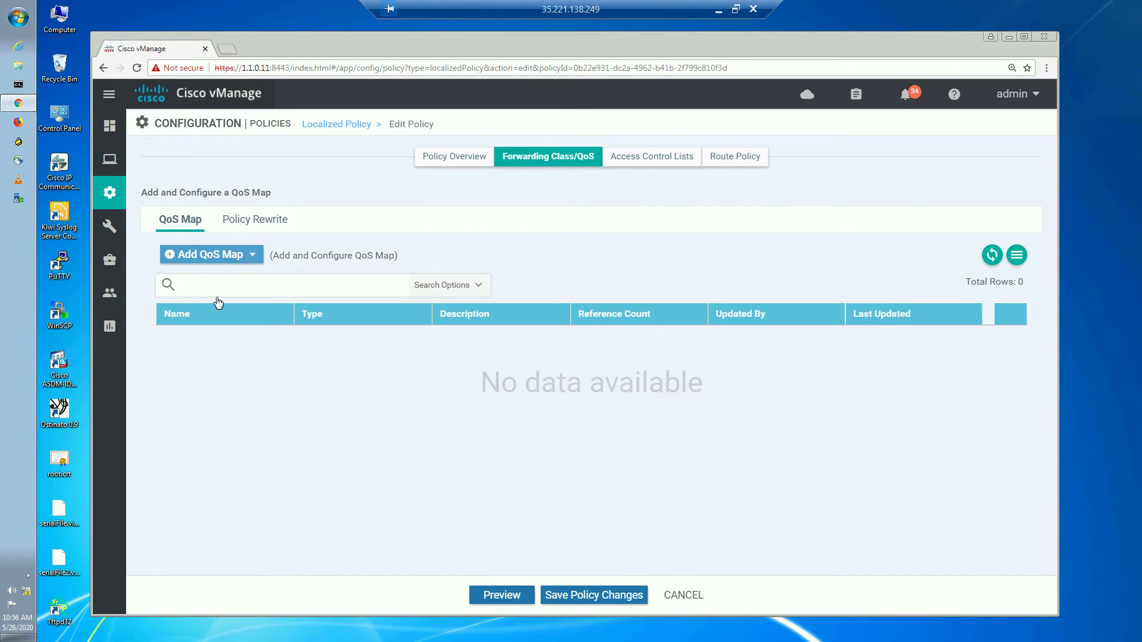
pyautogui.click(251, 255)
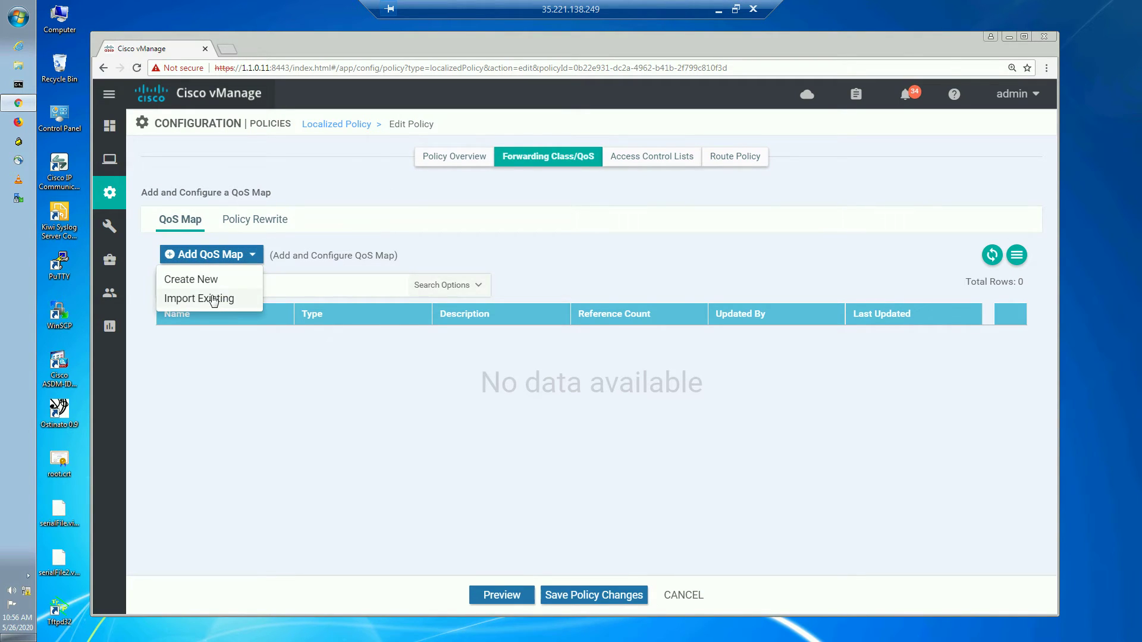
pyautogui.click(215, 300)
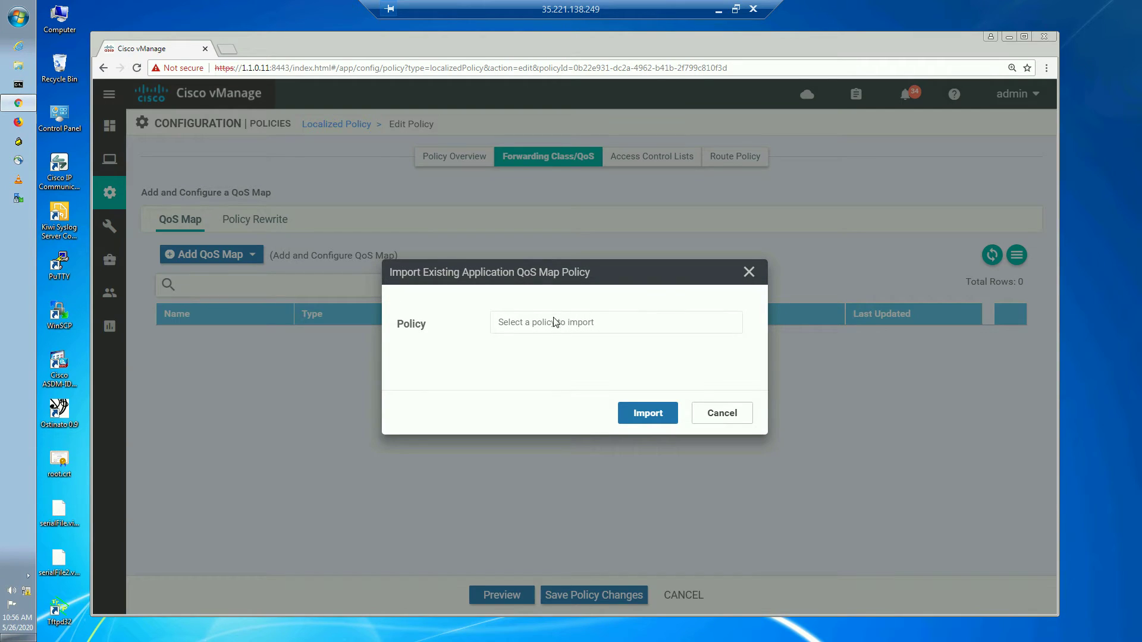
pyautogui.click(554, 322)
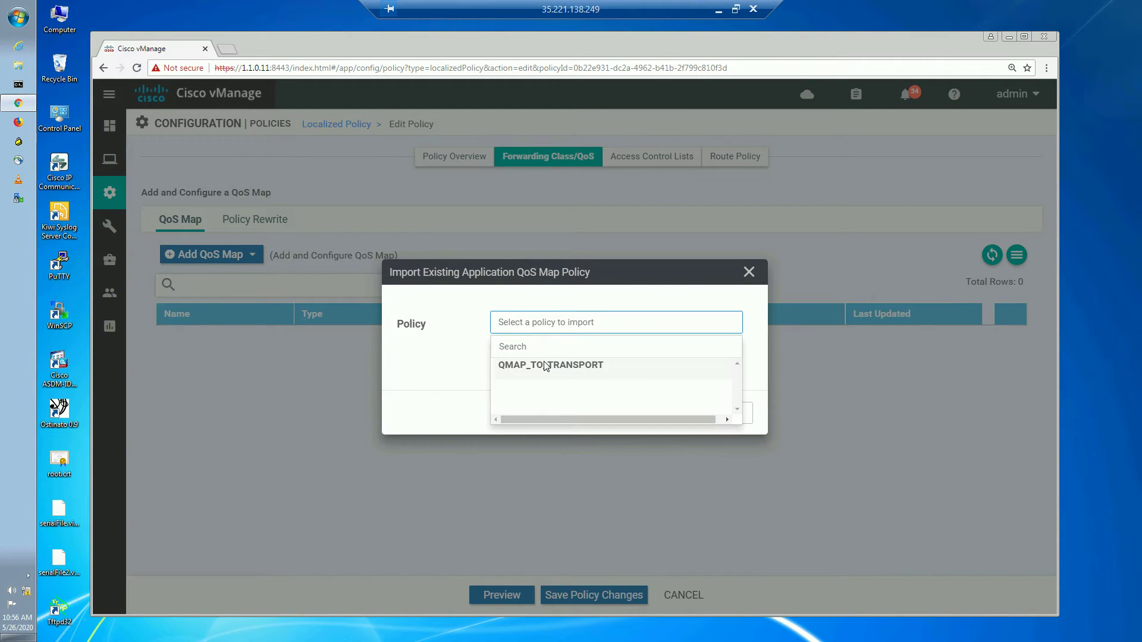
pyautogui.click(546, 365)
pyautogui.click(648, 418)
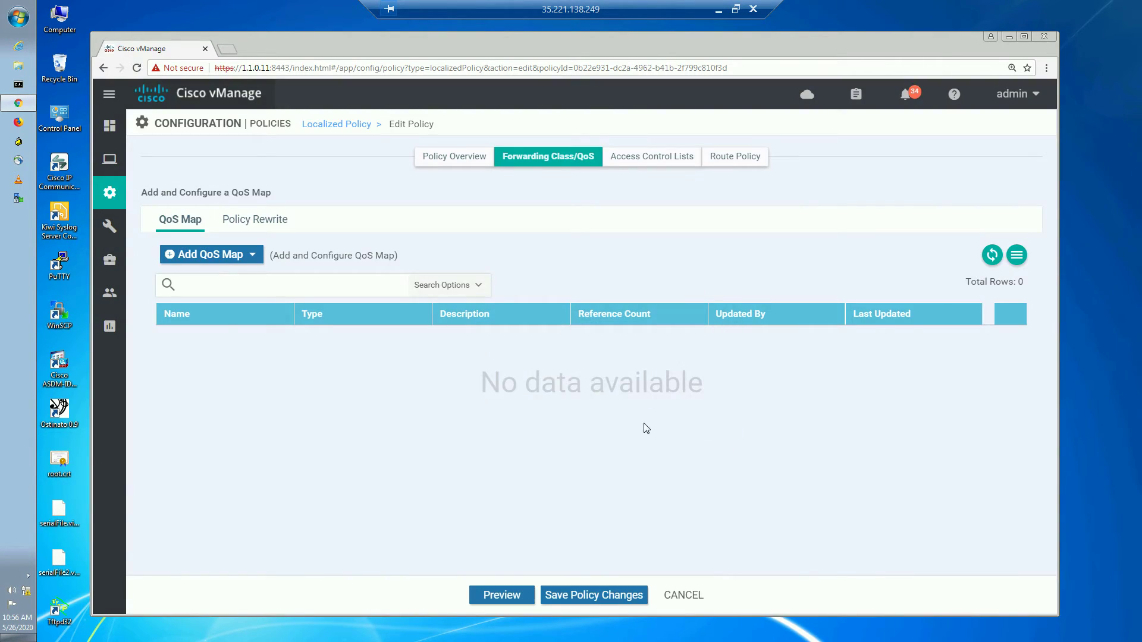
# - Save the localized policy changes and push the configuration to the attached devices, confirming the changes on 4 devices
pyautogui.click(587, 595)
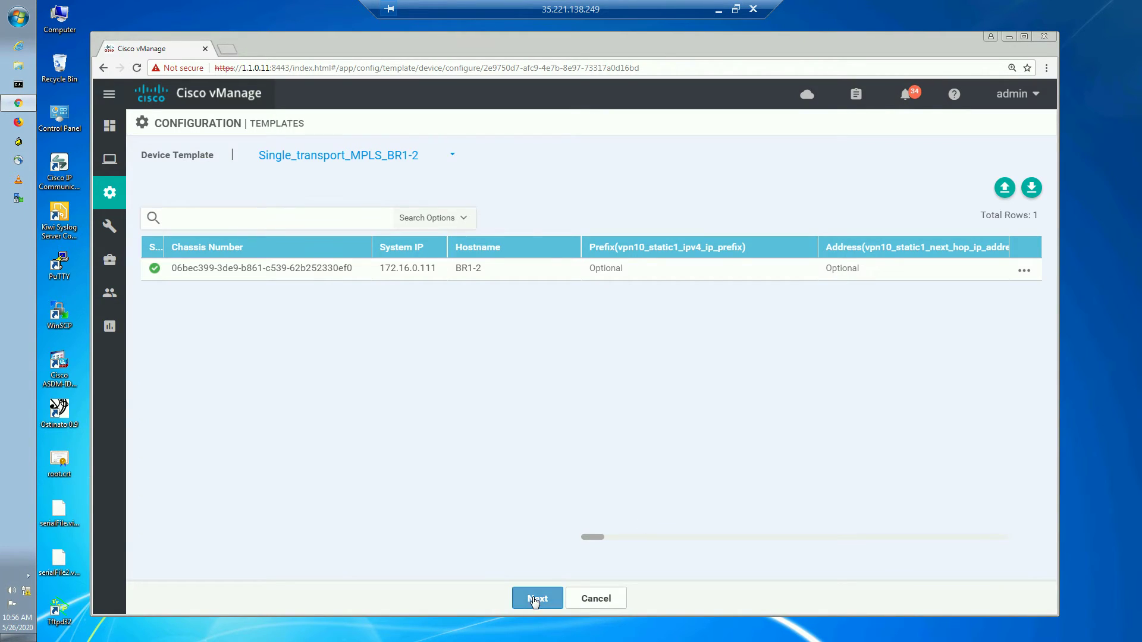
pyautogui.click(538, 596)
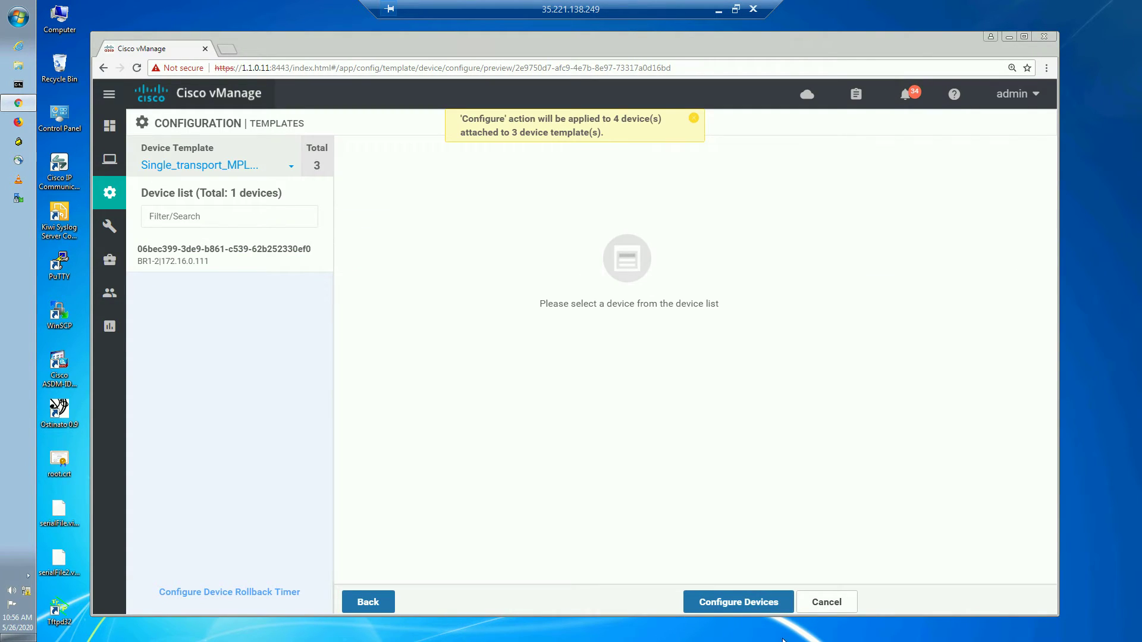
pyautogui.click(753, 610)
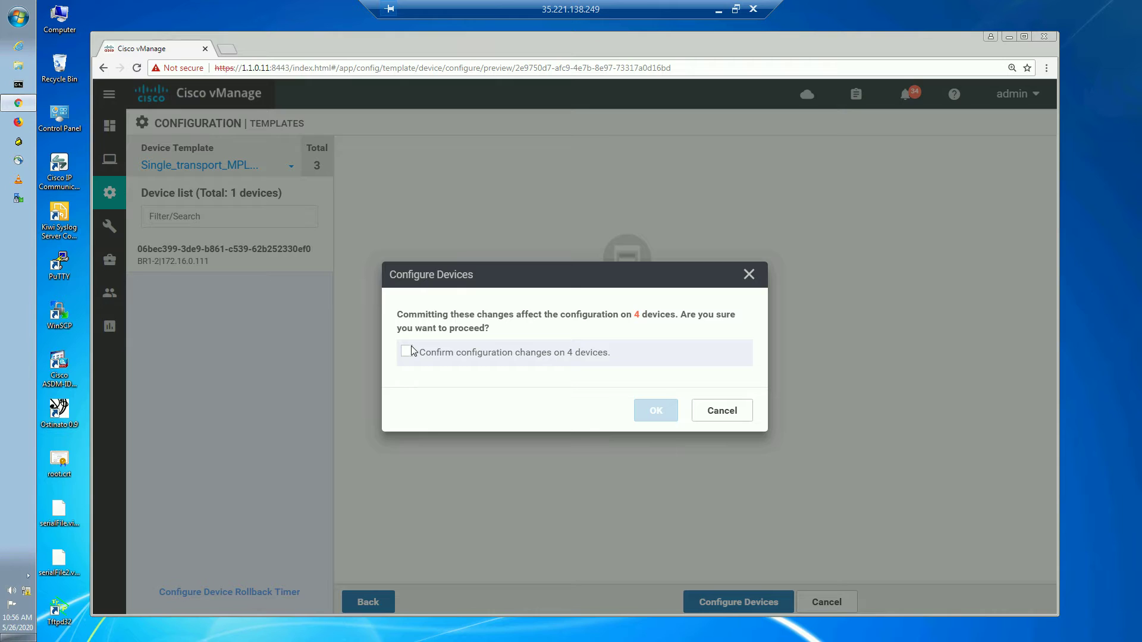
pyautogui.click(407, 351)
pyautogui.click(656, 411)
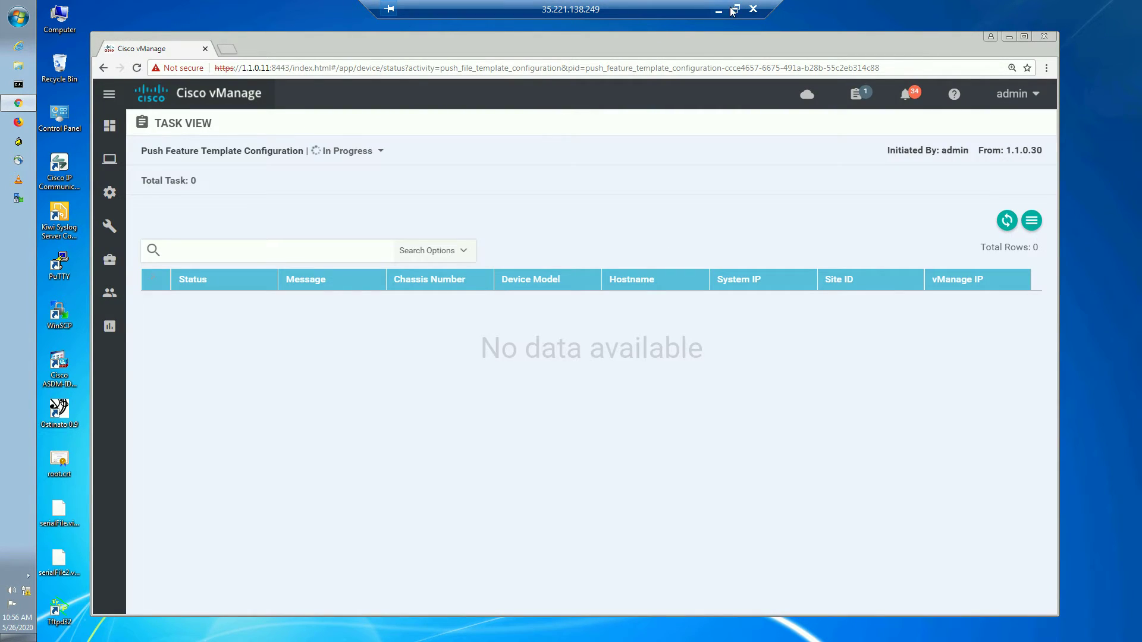
# - Review the QoS plan on the whiteboard and the EVE network topology, and return to the MGMT remote session
pyautogui.click(724, 10)
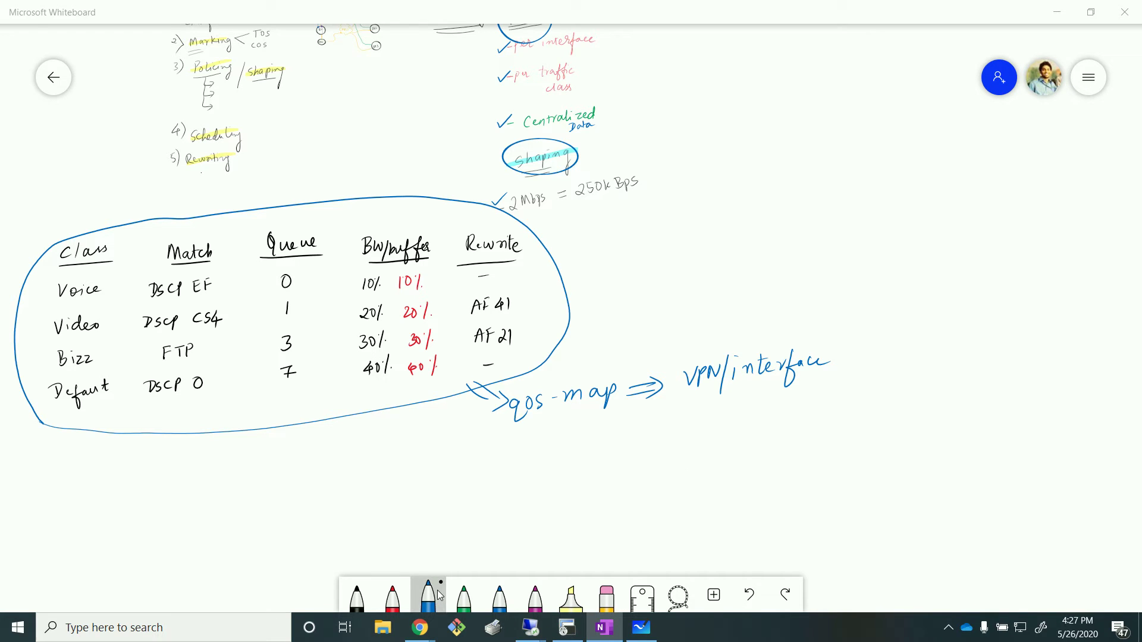
pyautogui.click(337, 577)
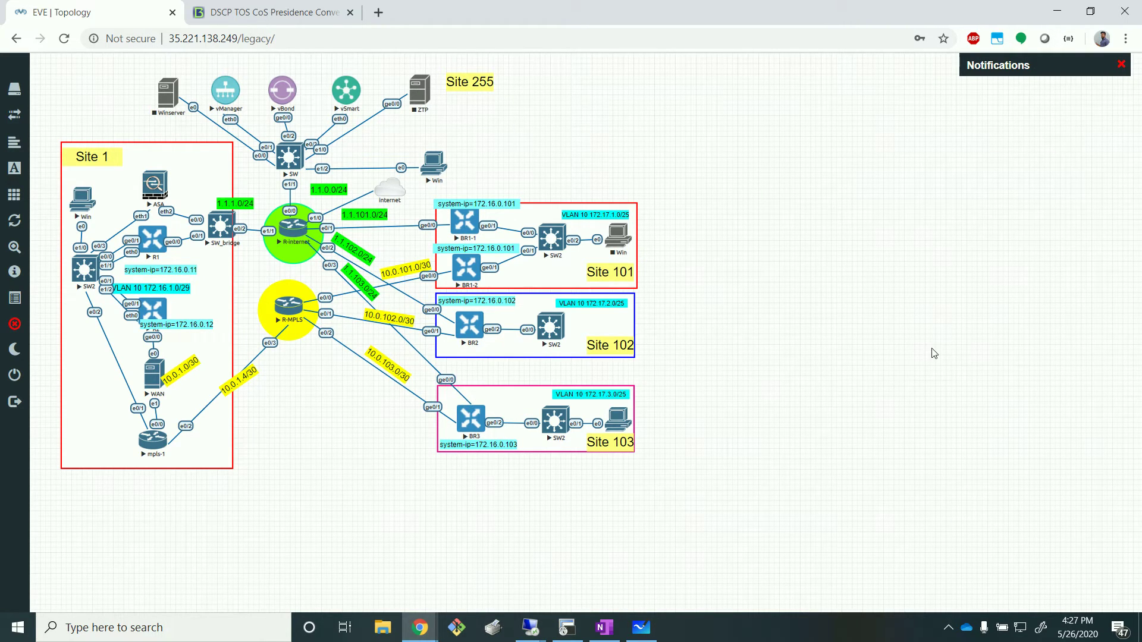
pyautogui.moveTo(530, 628)
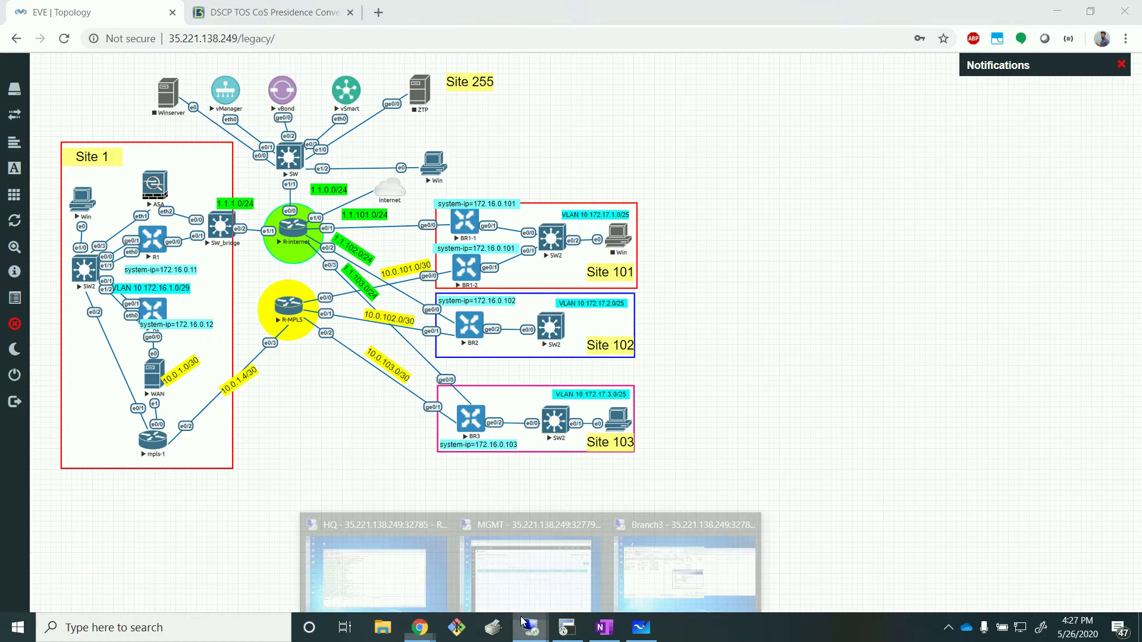
pyautogui.click(534, 562)
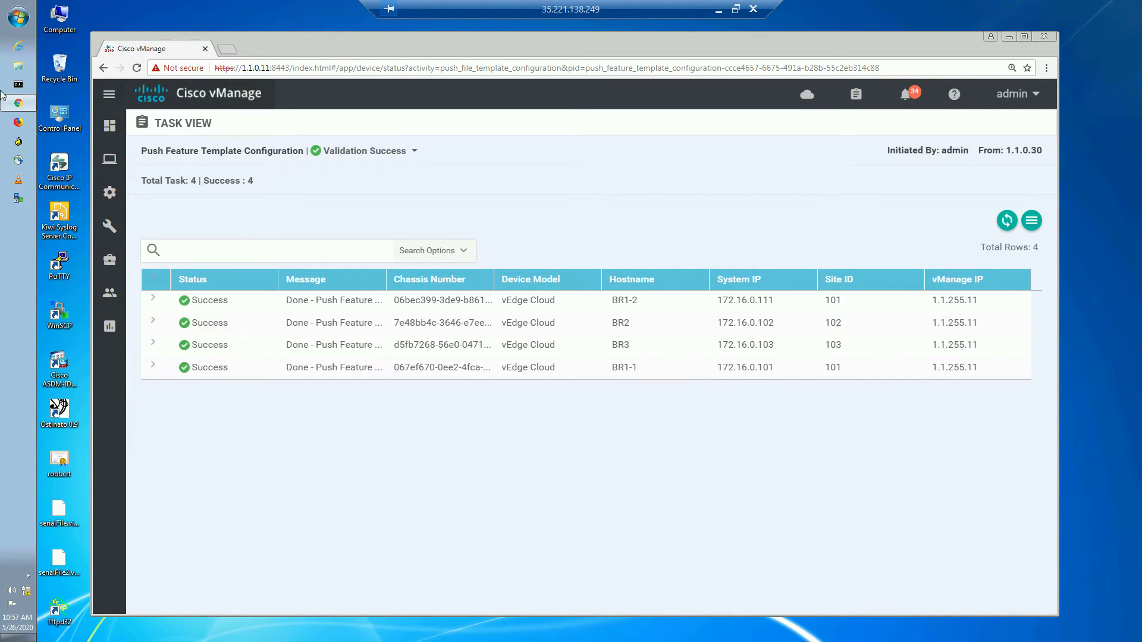
# - Filter the feature templates by INET and open the vedge_INET template for editing
pyautogui.moveTo(113, 199)
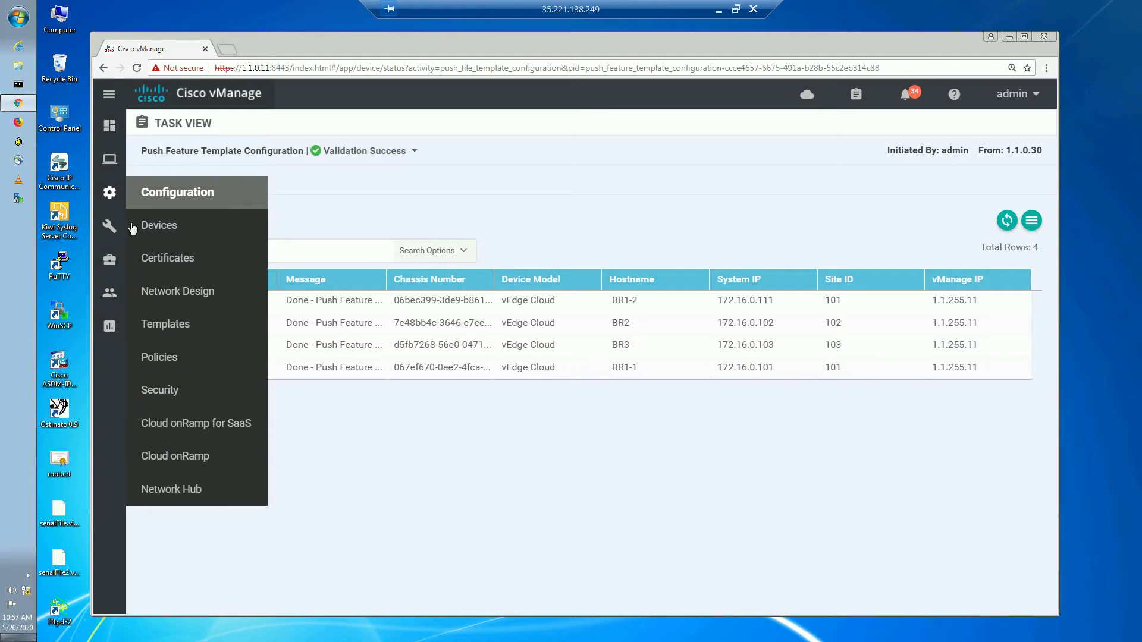
pyautogui.click(163, 326)
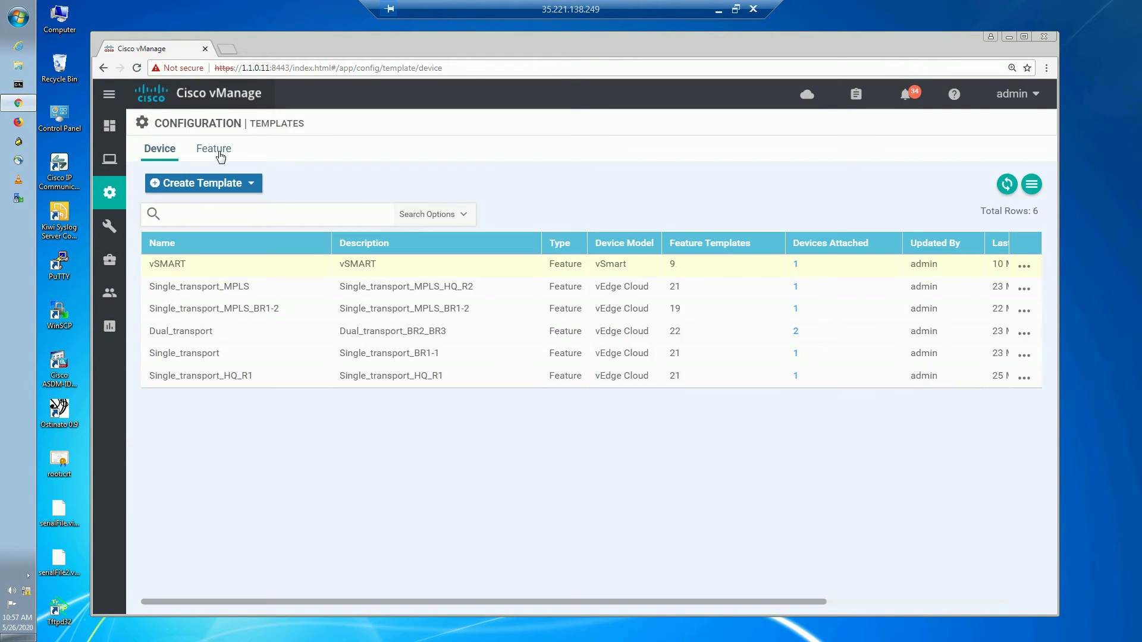
pyautogui.click(219, 154)
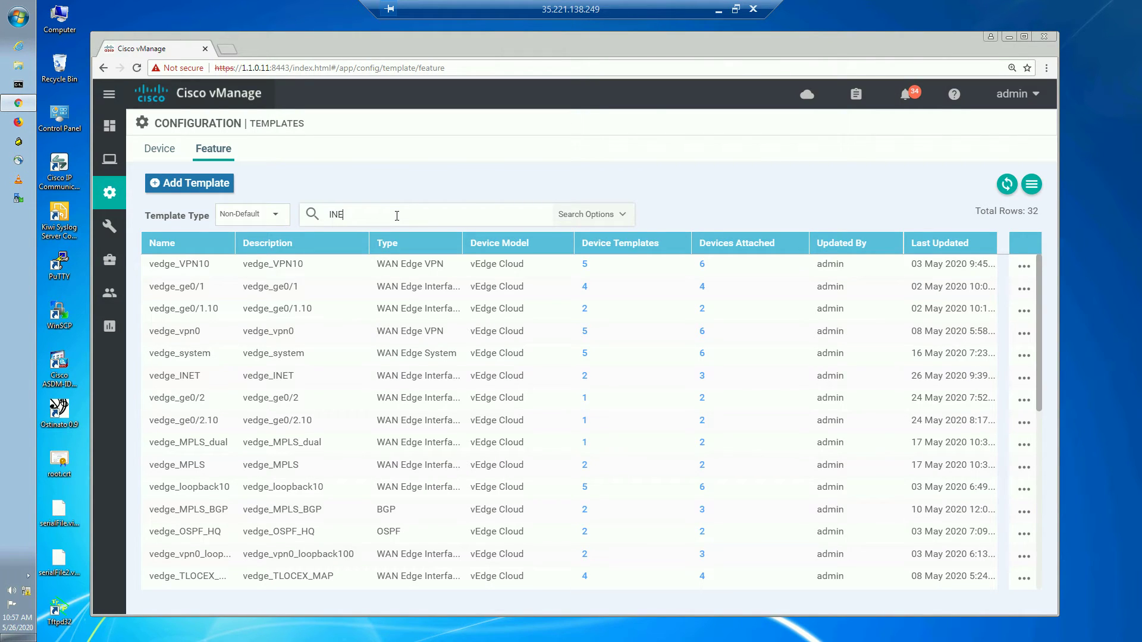
pyautogui.press('Return')
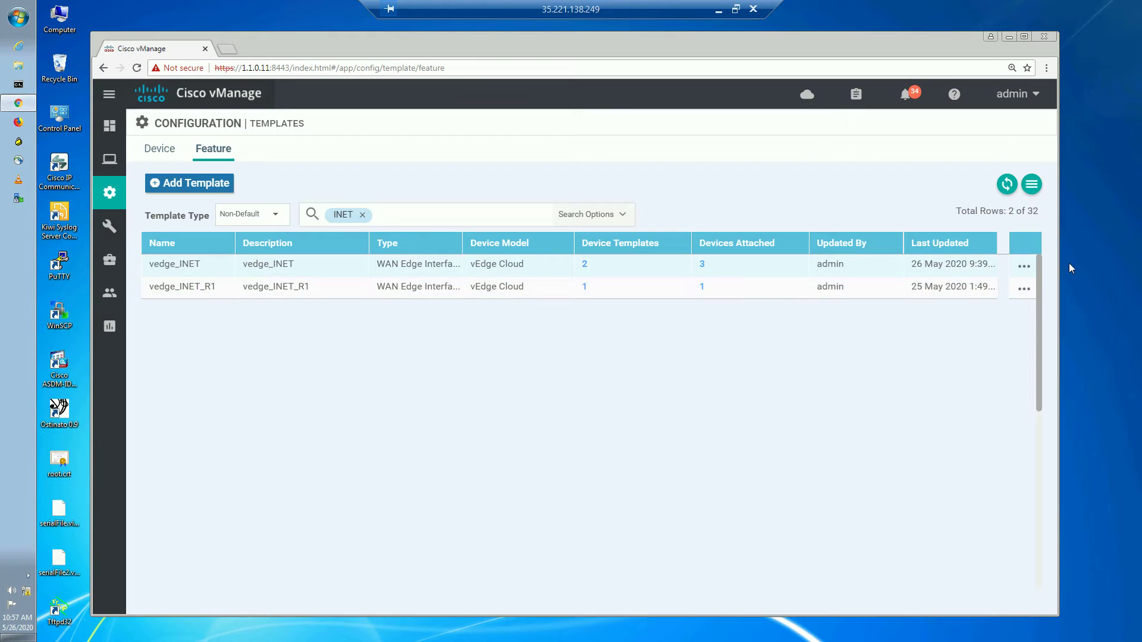
pyautogui.click(1024, 265)
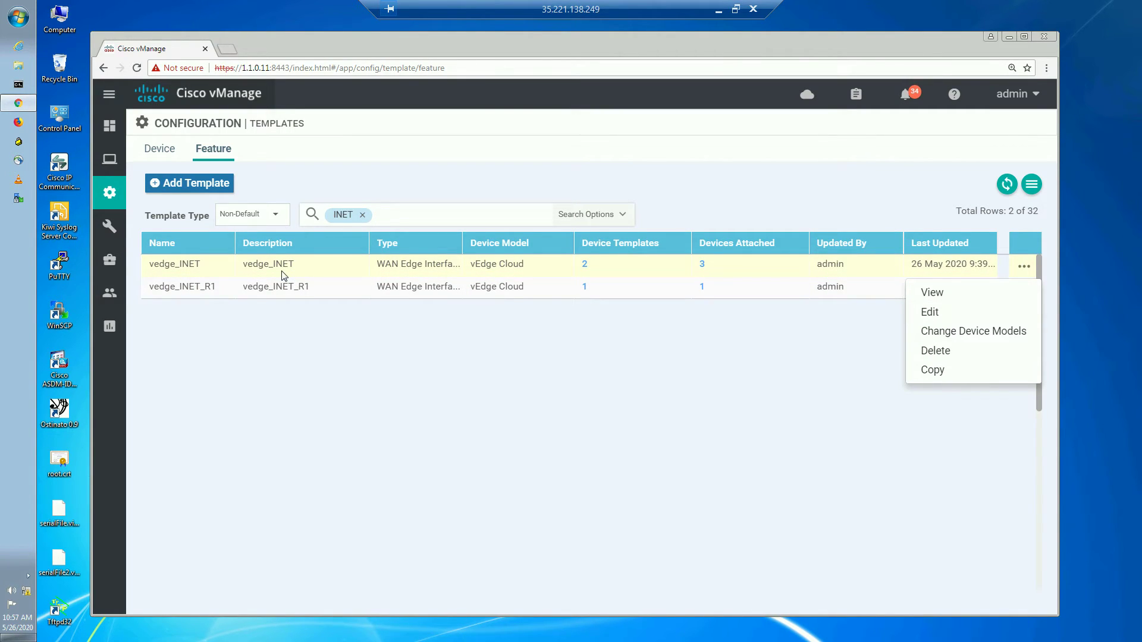
pyautogui.click(867, 317)
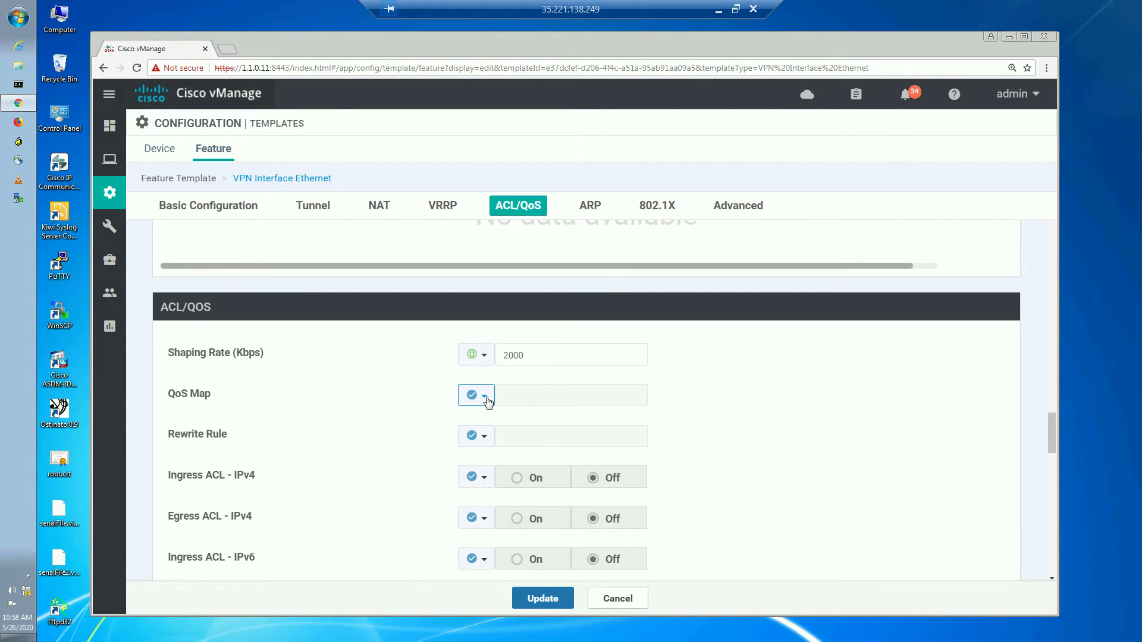
# - Make the template's ACL/QoS QoS Map setting Global, try QMAP_TO_TRANSPORT as its value and clear the field
pyautogui.click(484, 395)
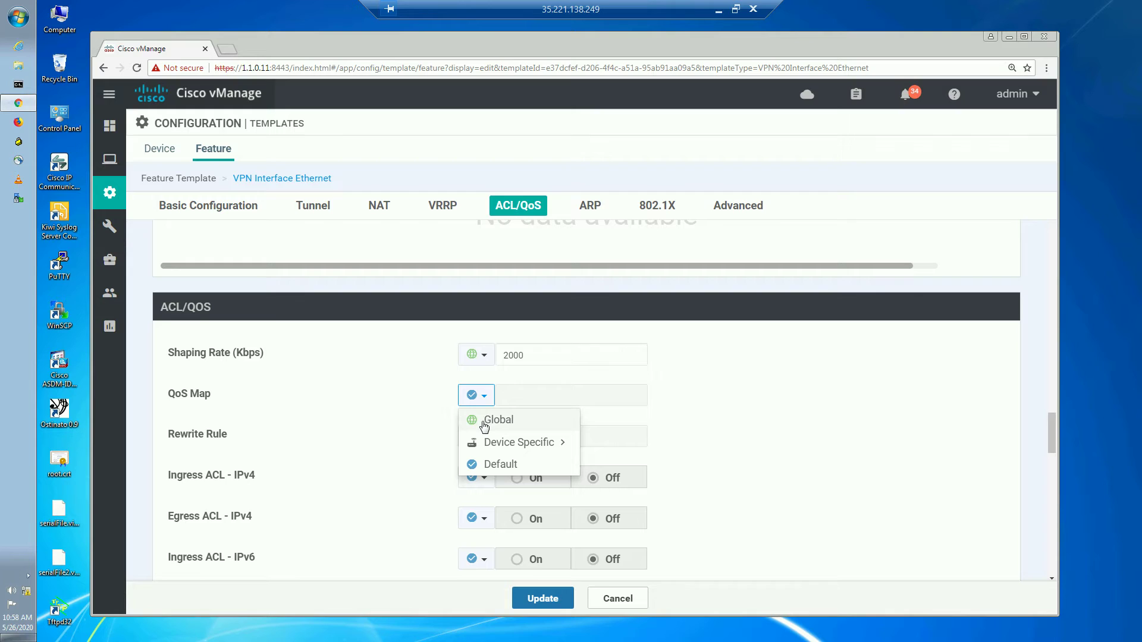
pyautogui.click(483, 424)
pyautogui.click(523, 398)
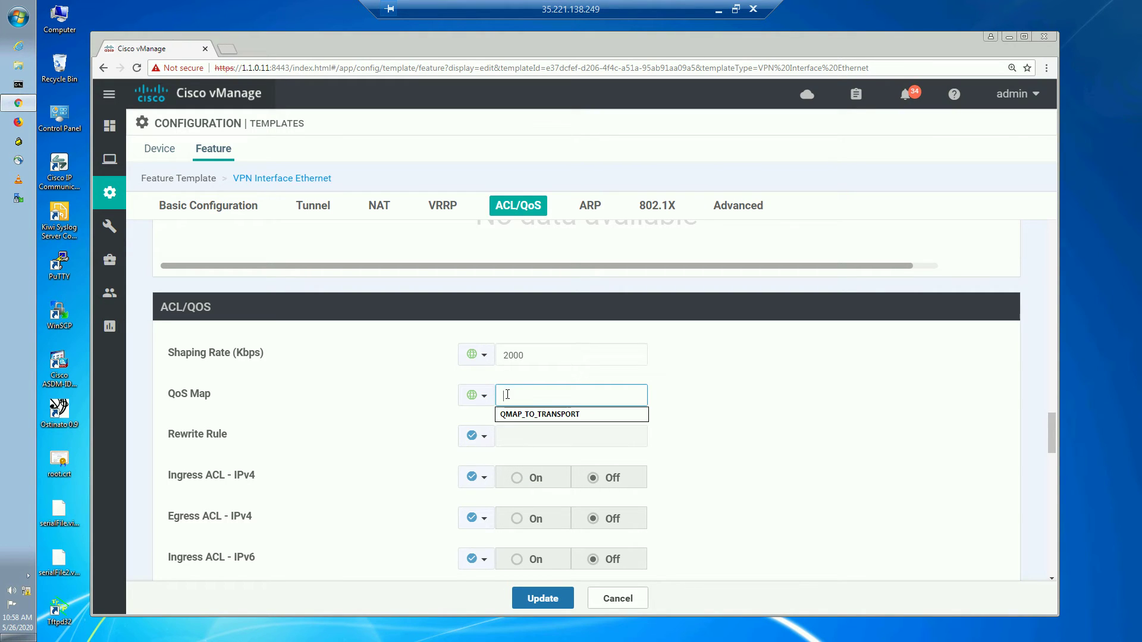
pyautogui.click(534, 416)
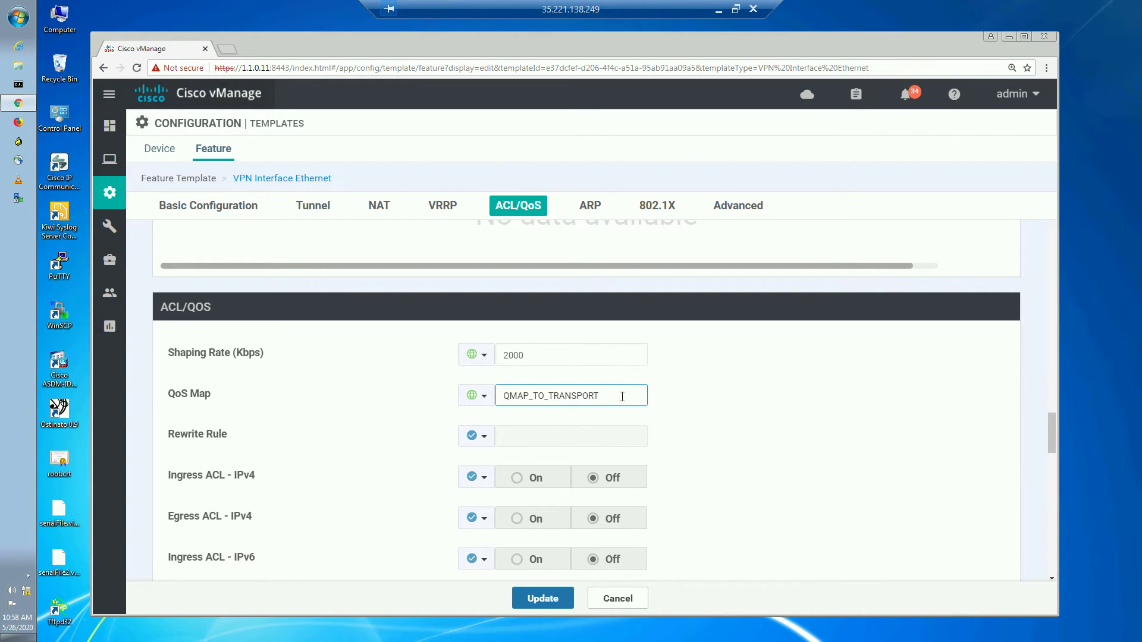
pyautogui.moveTo(622, 396); pyautogui.dragTo(498, 396)
pyautogui.press('BackSpace')
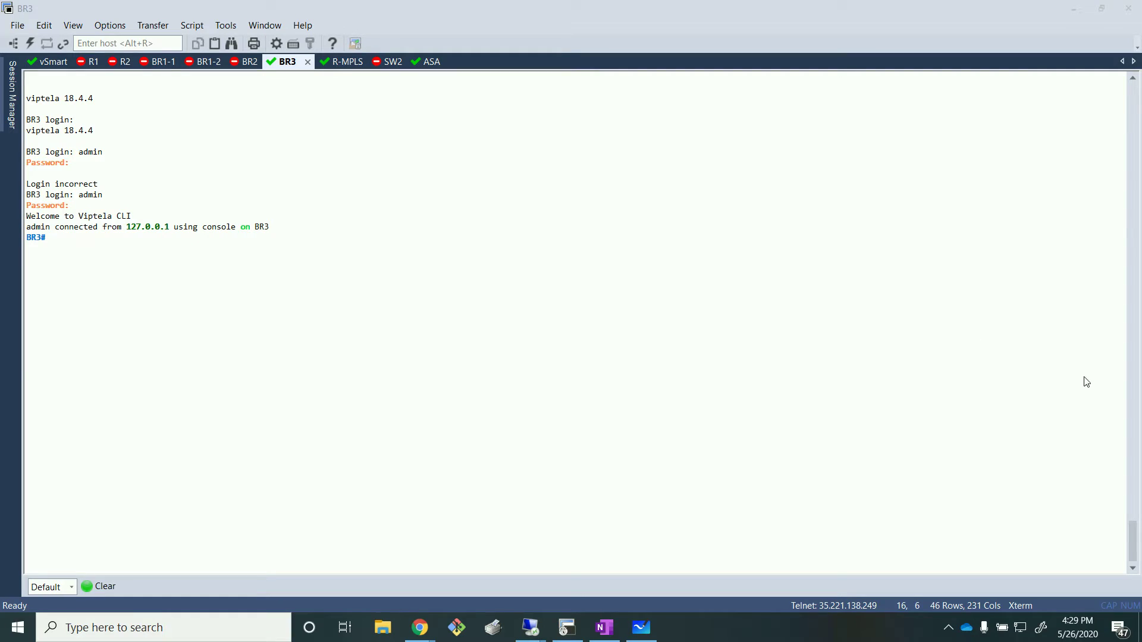
# - Switch to the BR3 terminal session and run show policy qos-map-info to check which interface uses the QoS map
pyautogui.click(853, 381)
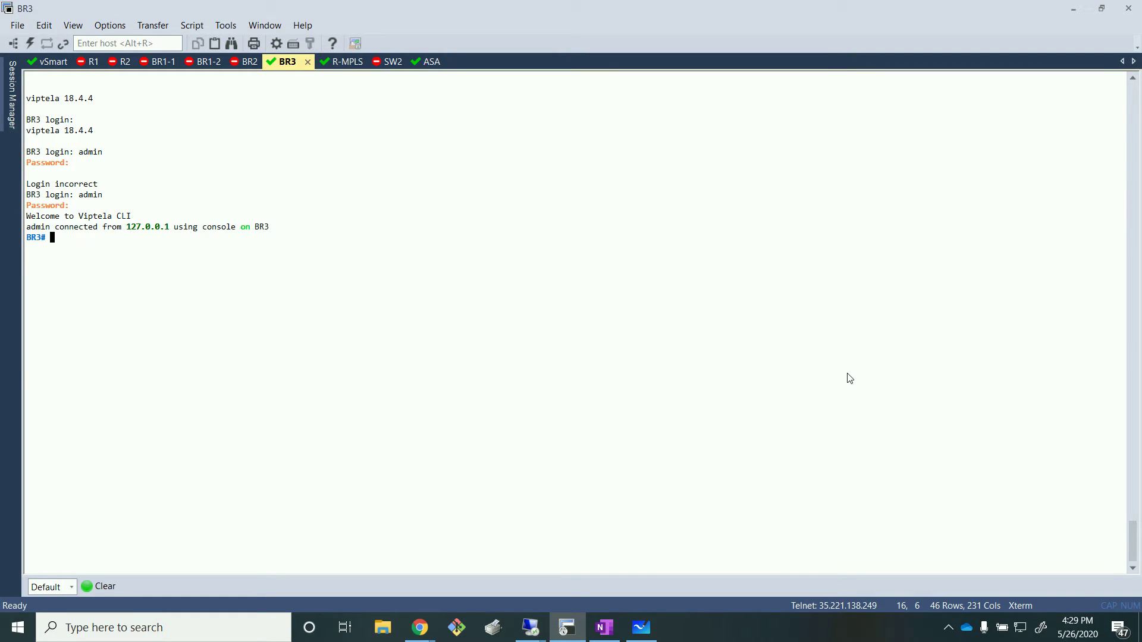
pyautogui.write('show')
pyautogui.write('policy g')
pyautogui.press('Return')
pyautogui.press('BackSpace')
pyautogui.write('qu')
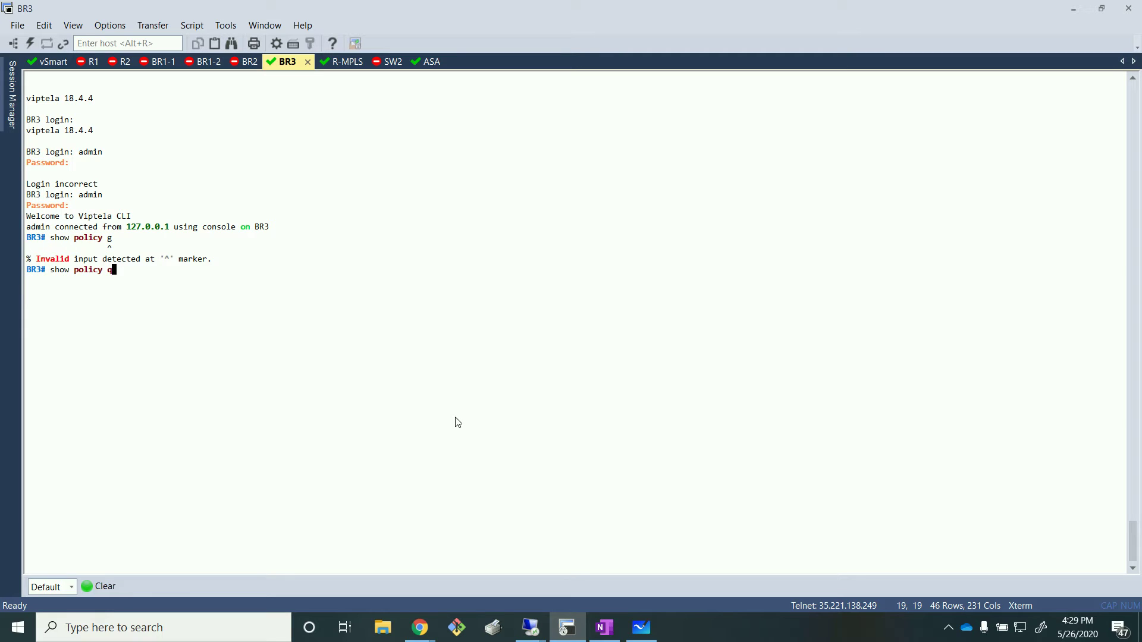
pyautogui.press('Return')
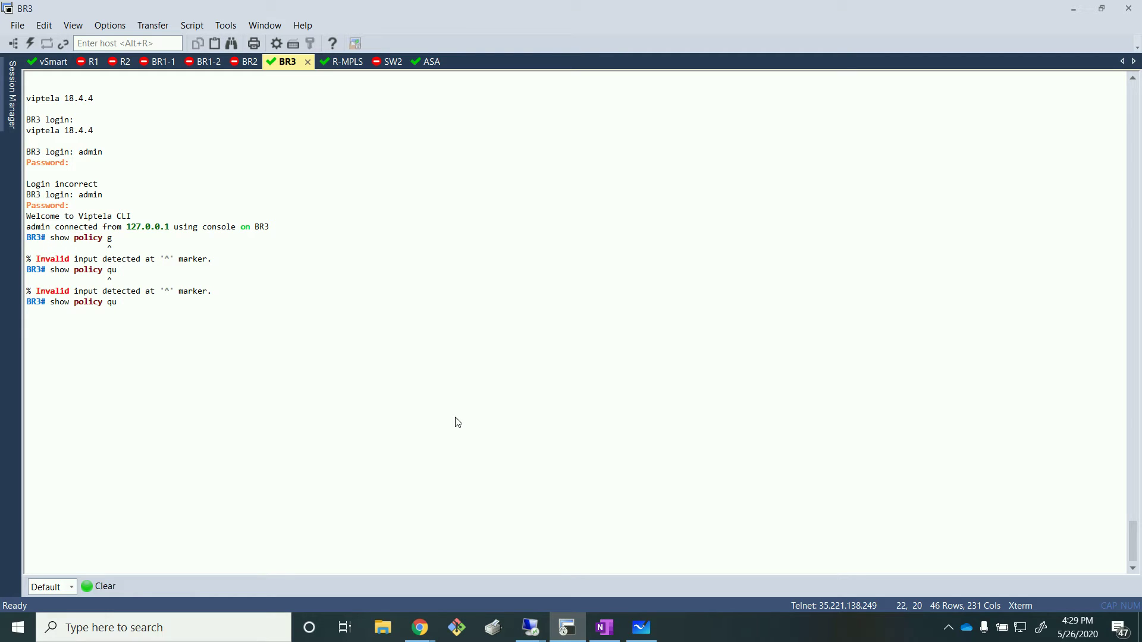
pyautogui.press('BackSpace')
pyautogui.press('Tab')
pyautogui.write('ma')
pyautogui.press('Tab')
pyautogui.press('Return')
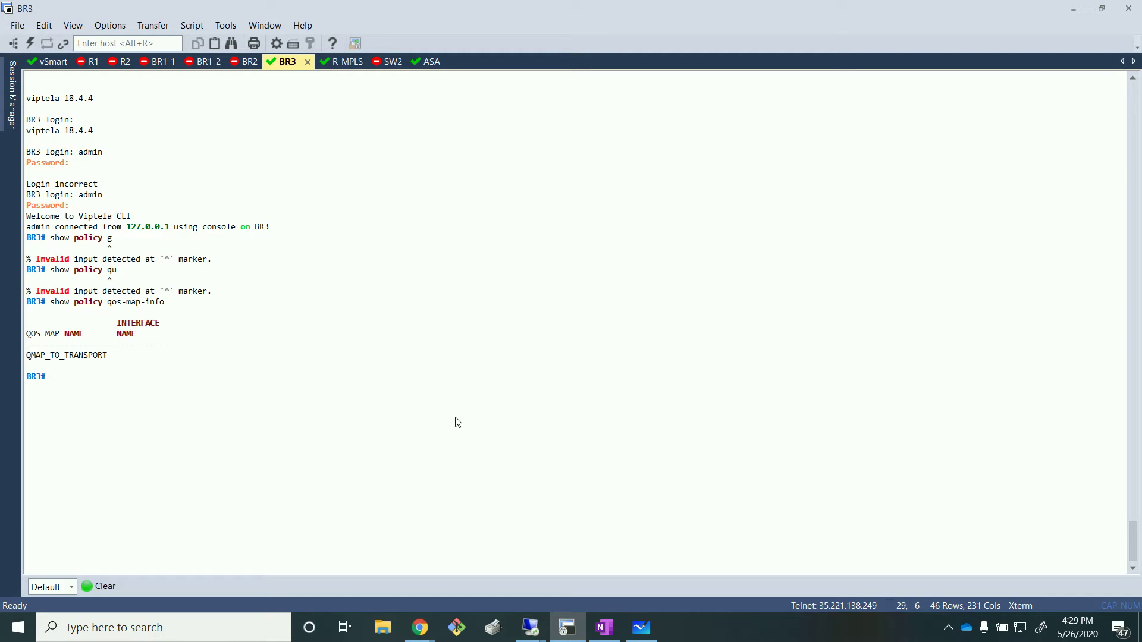
# - Copy QMAP_TO_TRANSPORT from the BR3 output and paste it as the QoS Map in the vManage interface template
pyautogui.doubleClick(56, 355)
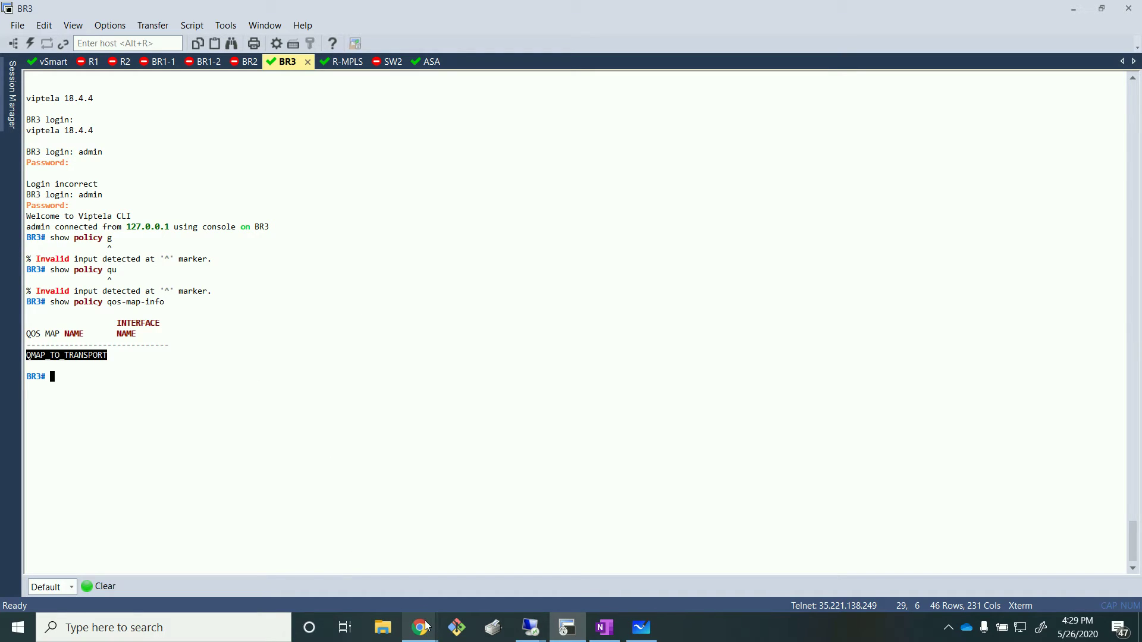
pyautogui.moveTo(420, 628)
pyautogui.click(329, 575)
pyautogui.click(562, 629)
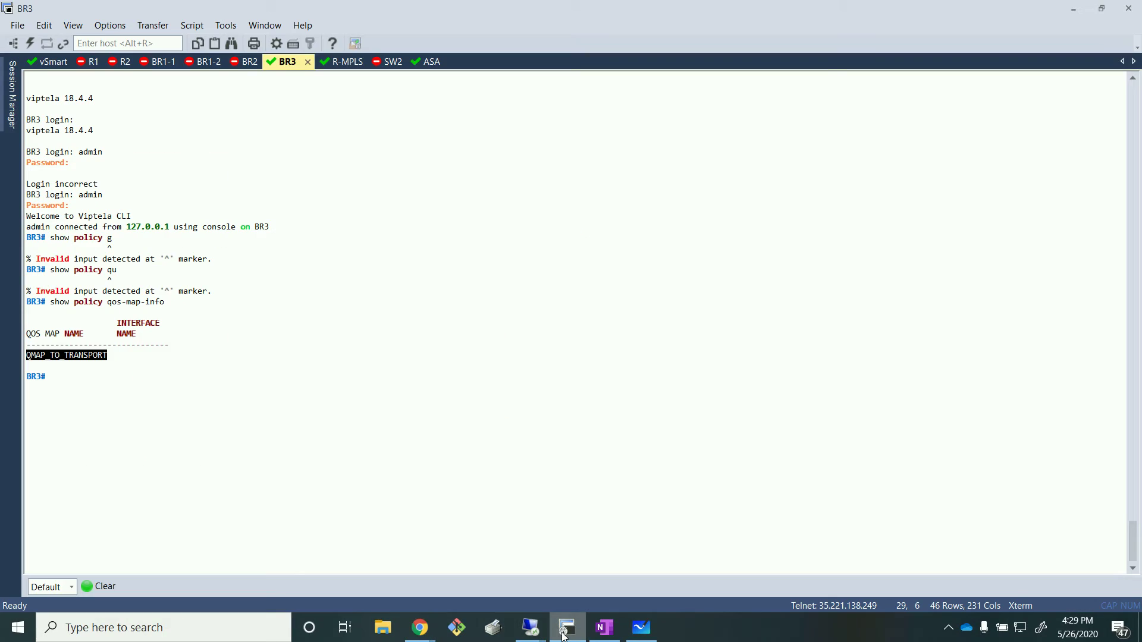
pyautogui.moveTo(545, 632)
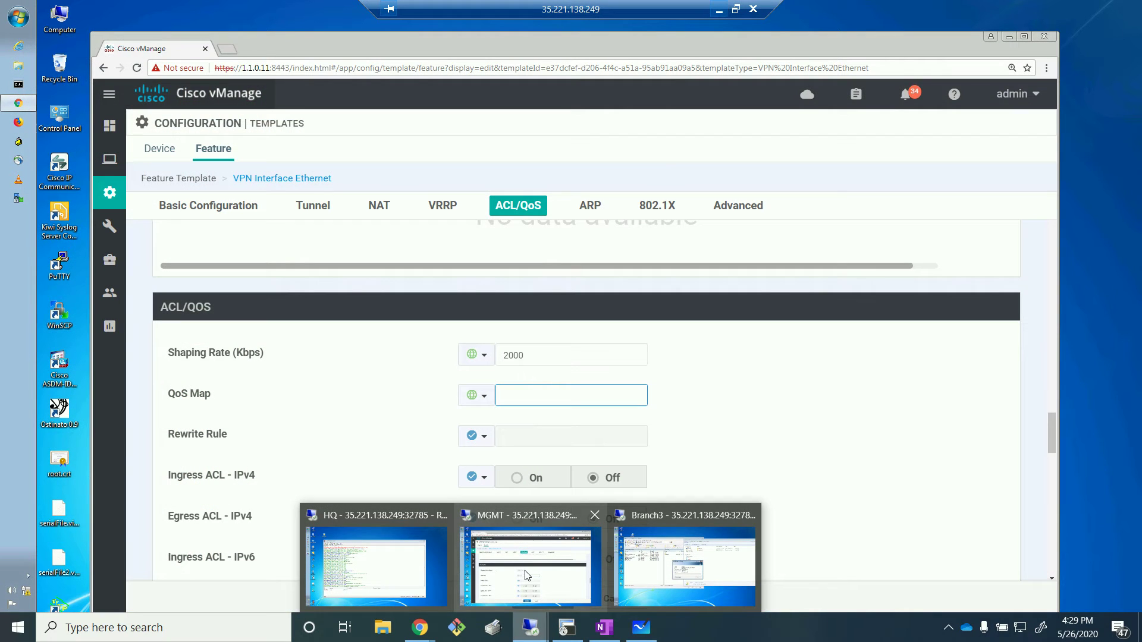
pyautogui.click(465, 572)
pyautogui.click(517, 395)
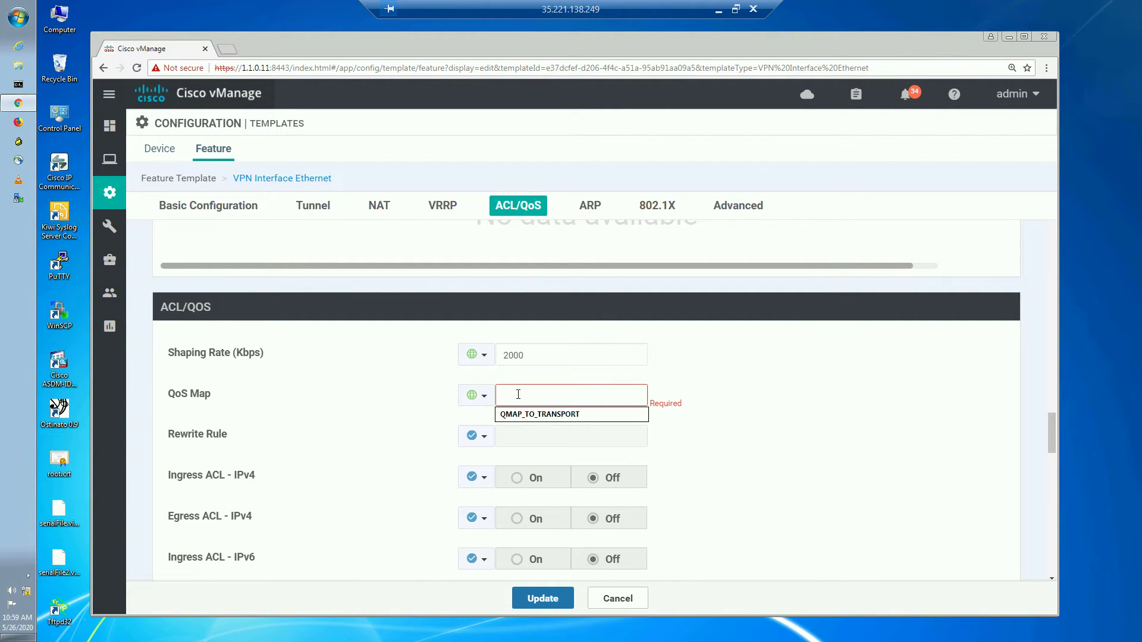
pyautogui.rightClick(518, 395)
pyautogui.click(547, 466)
pyautogui.click(746, 420)
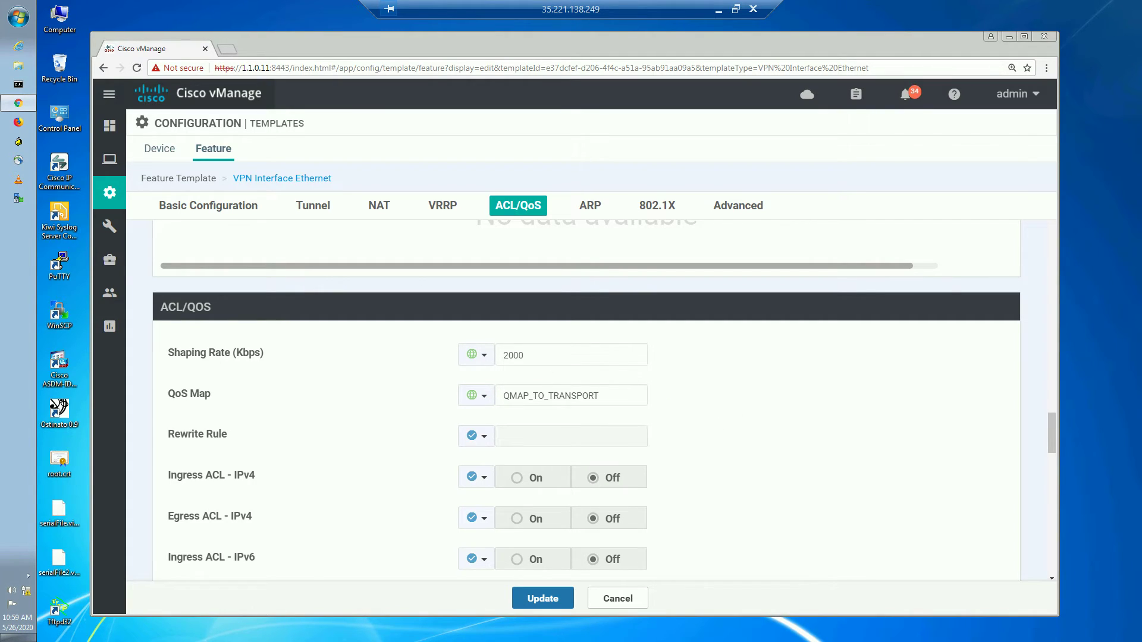
# - Update the vedge_INET template and push it to the attached devices, confirming the changes on 3 devices
pyautogui.click(546, 600)
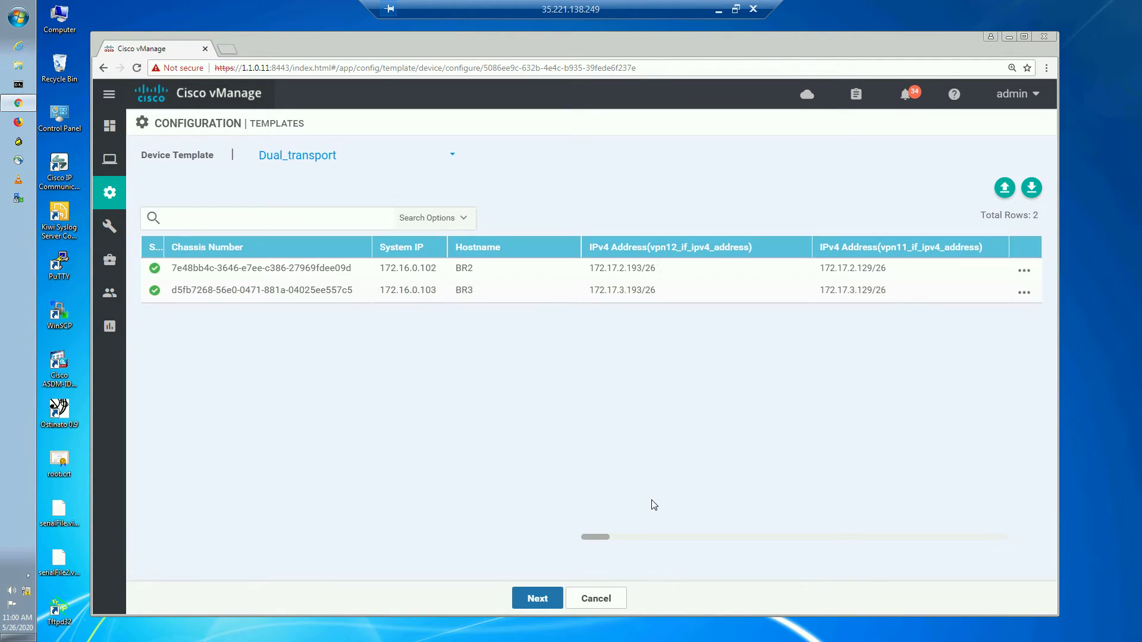
pyautogui.click(538, 599)
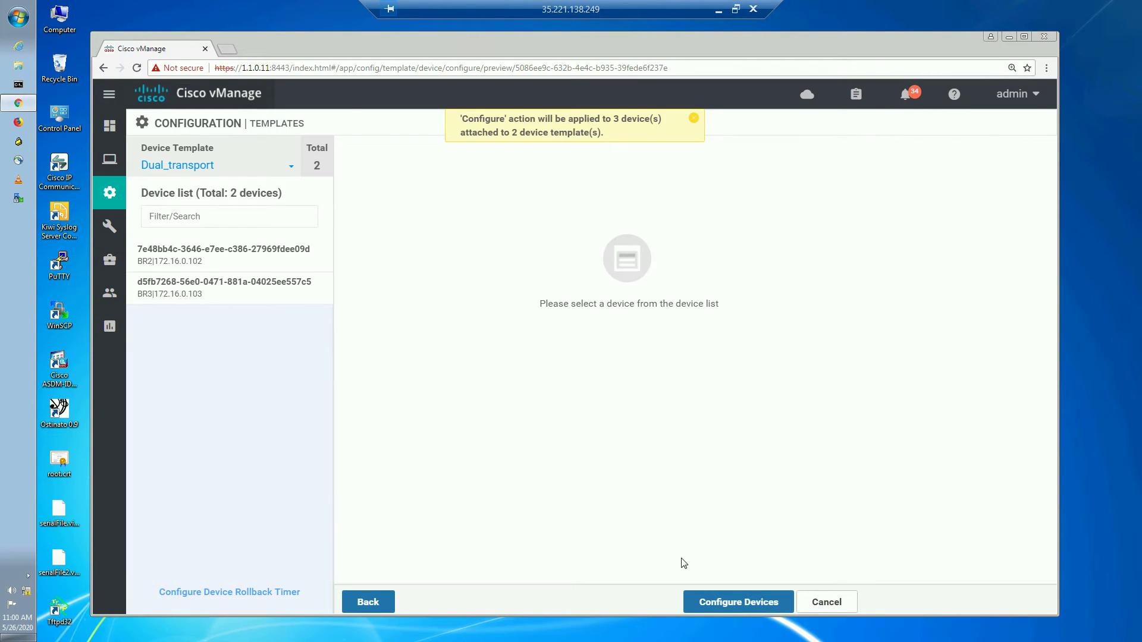
pyautogui.click(752, 592)
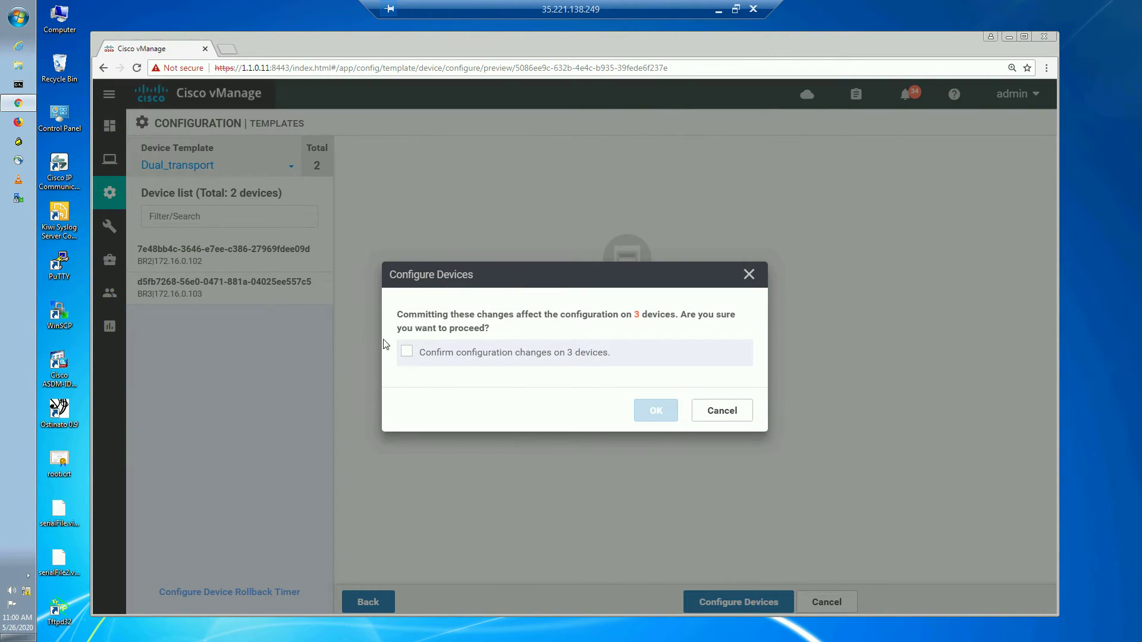
pyautogui.click(407, 351)
pyautogui.click(674, 418)
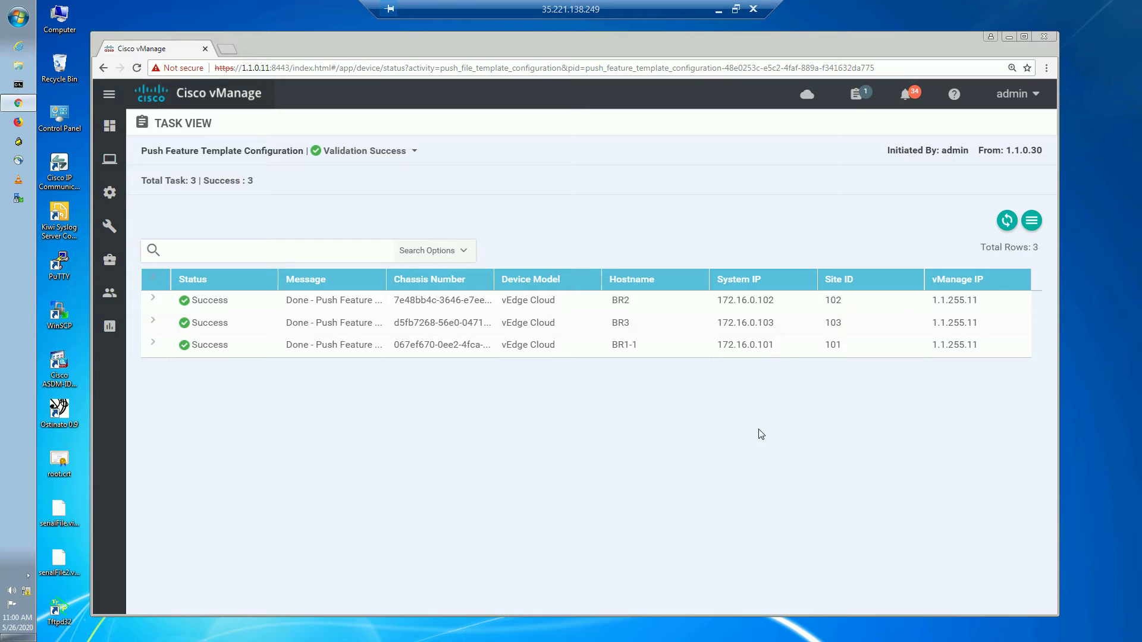
# - Return to the BR3 terminal session, rerun show policy qos-map-info and compare the QoS map's interface assignment with the earlier output
pyautogui.click(718, 10)
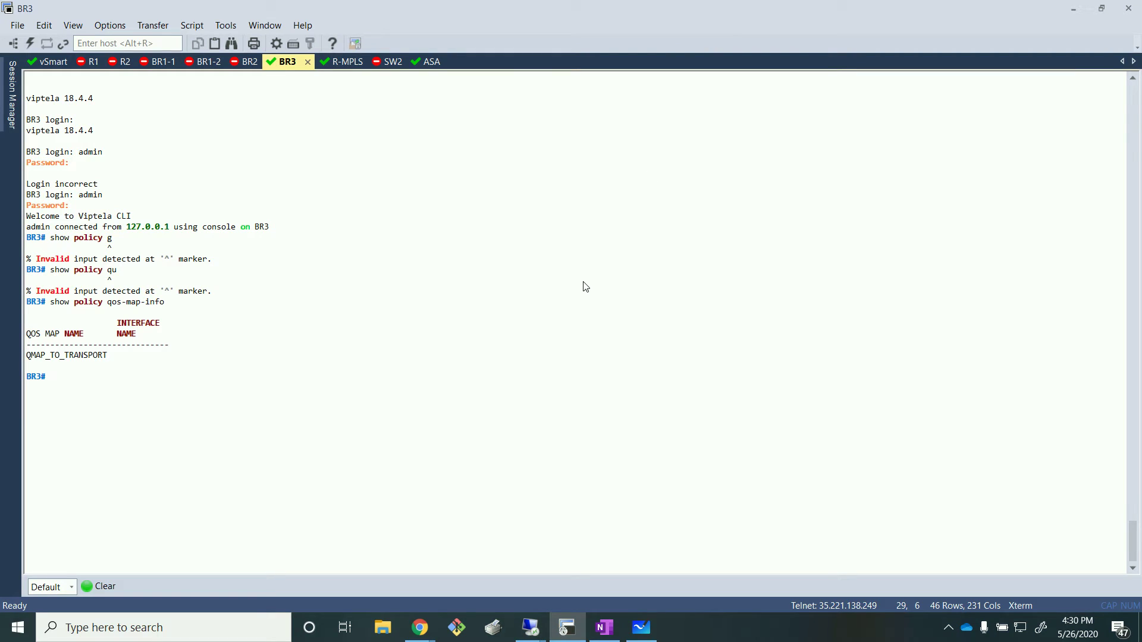
pyautogui.press('Up')
pyautogui.press('Return')
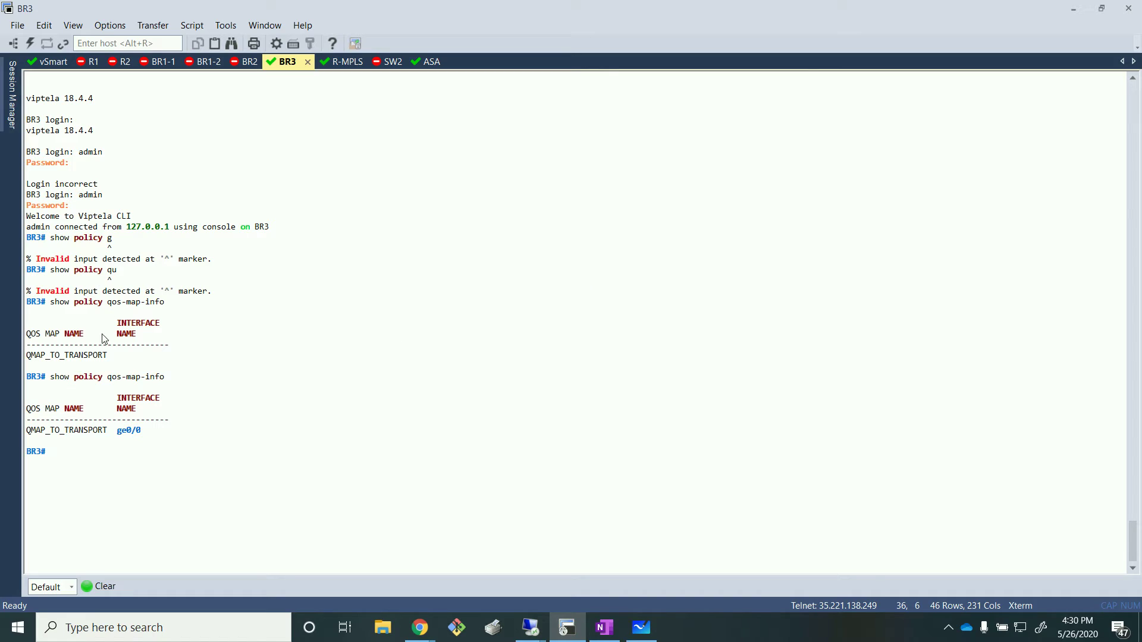
pyautogui.moveTo(109, 355); pyautogui.dragTo(26, 355)
pyautogui.click(114, 422)
pyautogui.moveTo(104, 432); pyautogui.dragTo(25, 430)
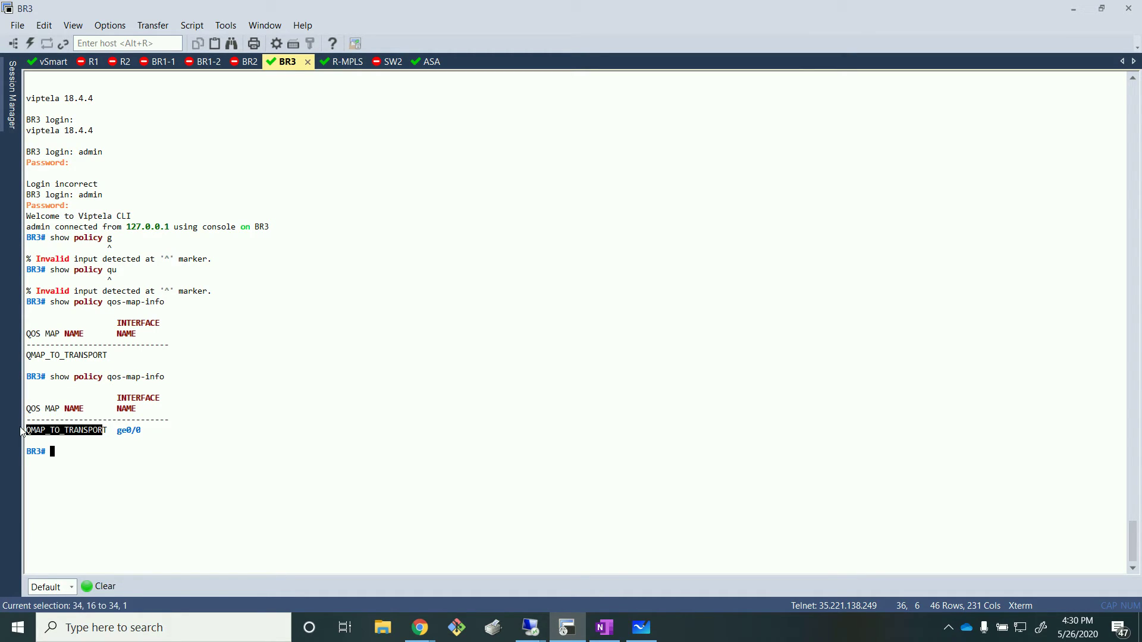
pyautogui.moveTo(112, 430); pyautogui.dragTo(159, 435)
pyautogui.click(189, 430)
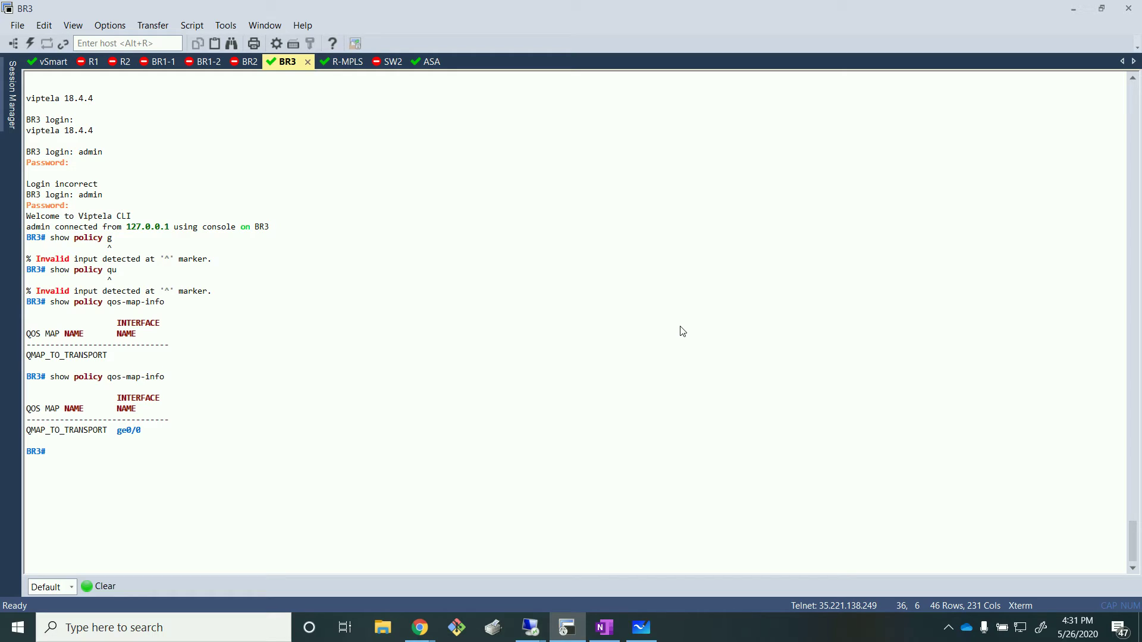
# - Run show policy qos-scheduler-info on BR3 and review each scheduler's bandwidth, buffer and queue assignment
pyautogui.write('show policy qos-sch')
pyautogui.press('Tab')
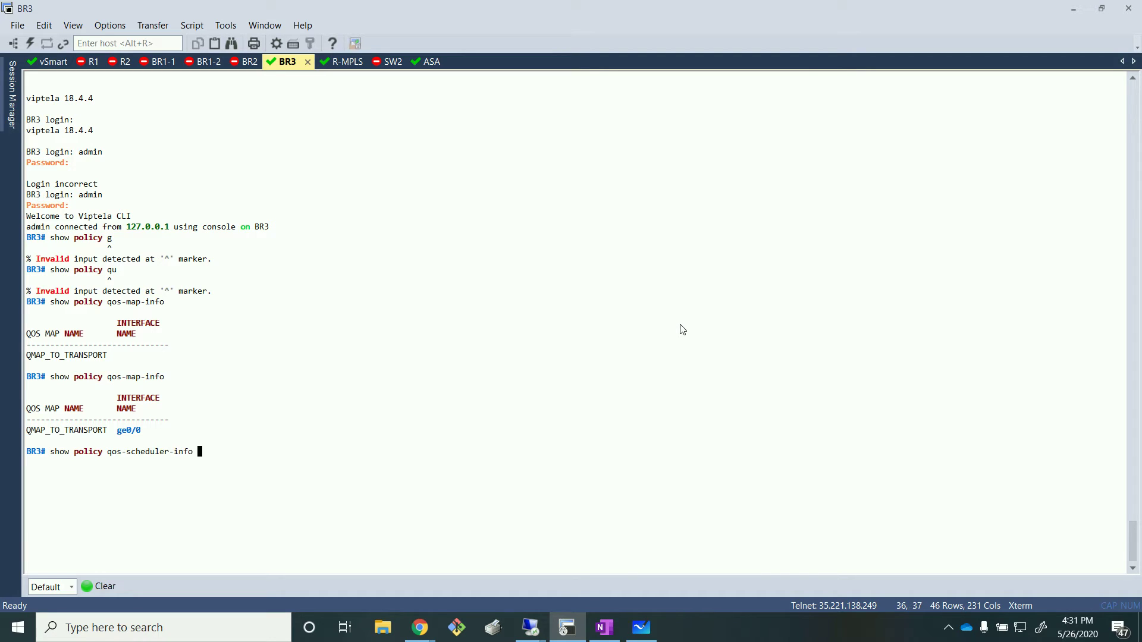
pyautogui.press('Return')
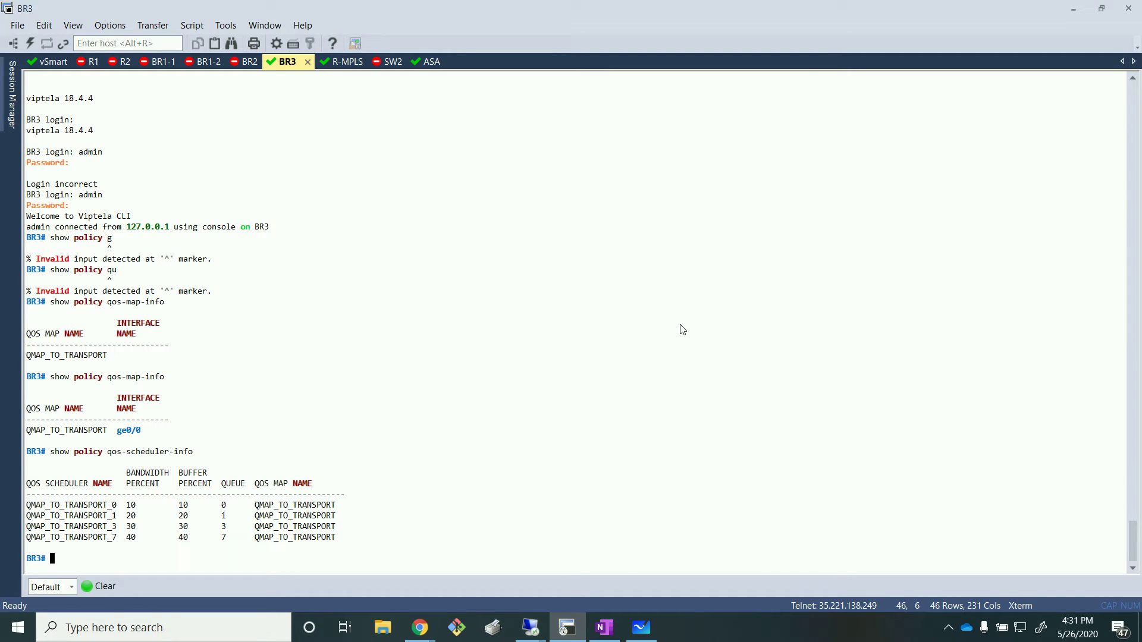
pyautogui.press('Return')
pyautogui.press('Return')
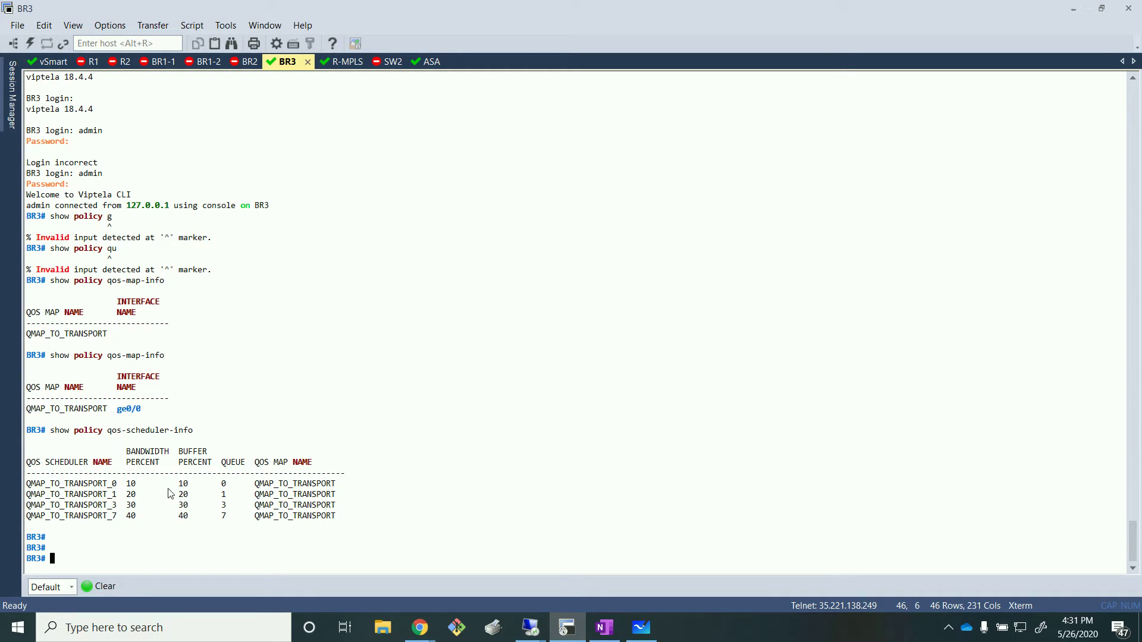
pyautogui.moveTo(122, 483); pyautogui.dragTo(2, 491)
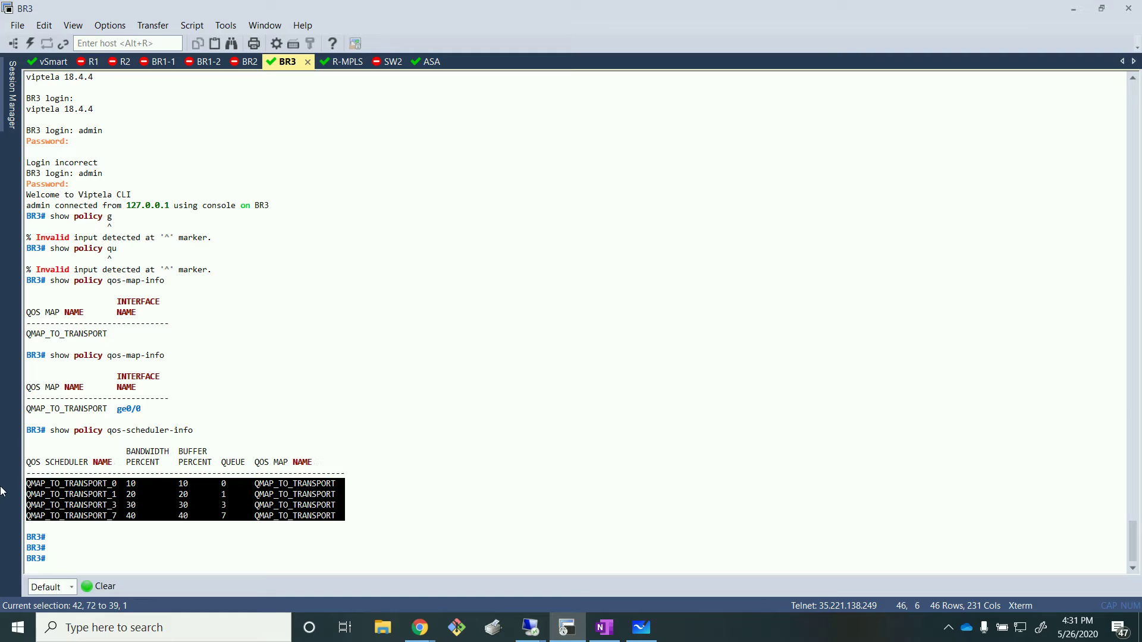
pyautogui.click(497, 421)
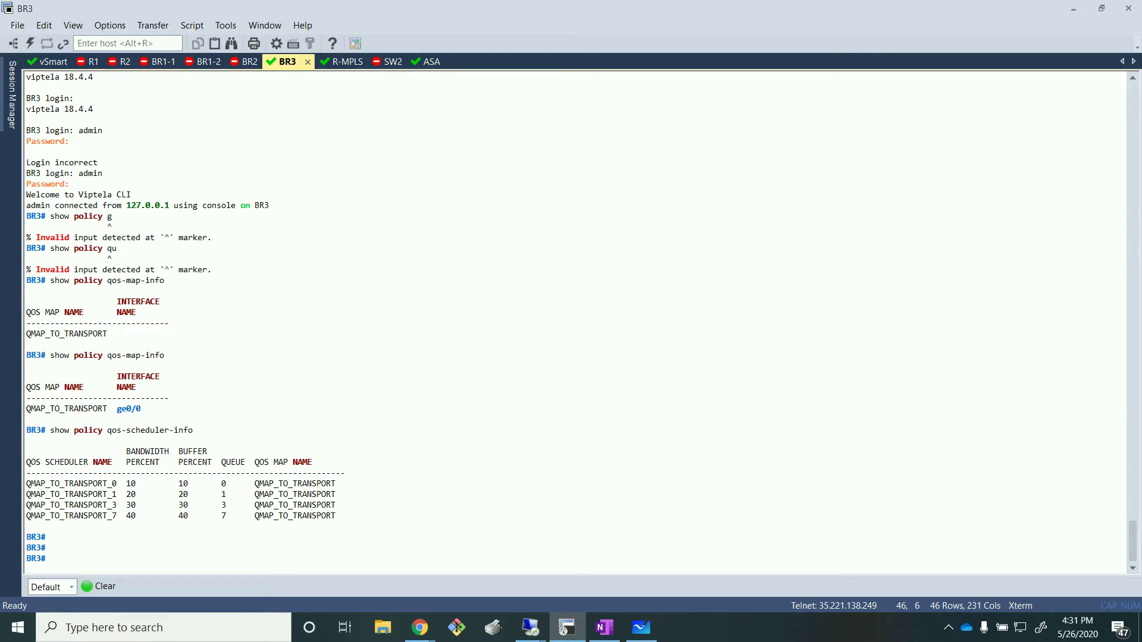
# - Clear the BR3 terminal screen, check the EVE network topology in Chrome and return to the BR3 session
pyautogui.click(104, 588)
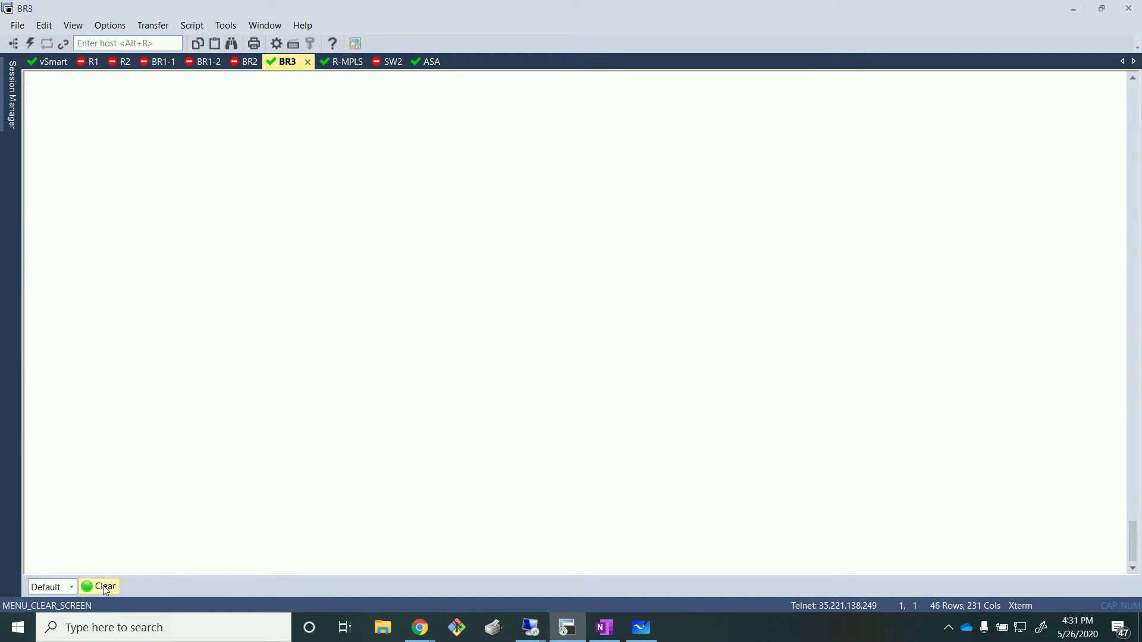
pyautogui.press('Return')
pyautogui.press('Return')
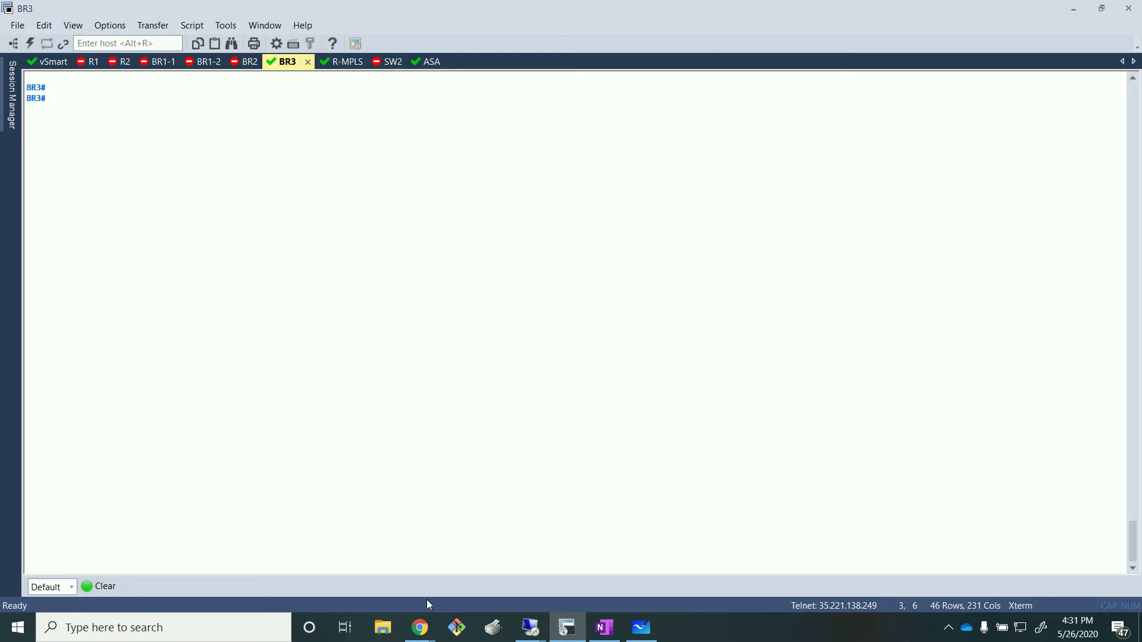
pyautogui.moveTo(421, 625)
pyautogui.click(380, 547)
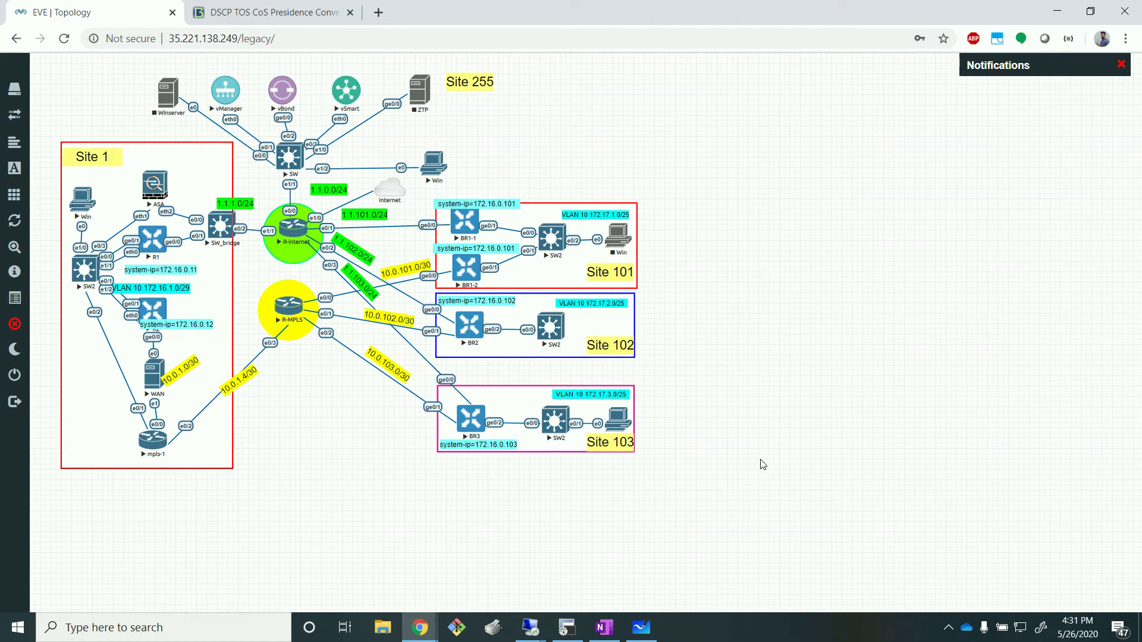
pyautogui.click(568, 628)
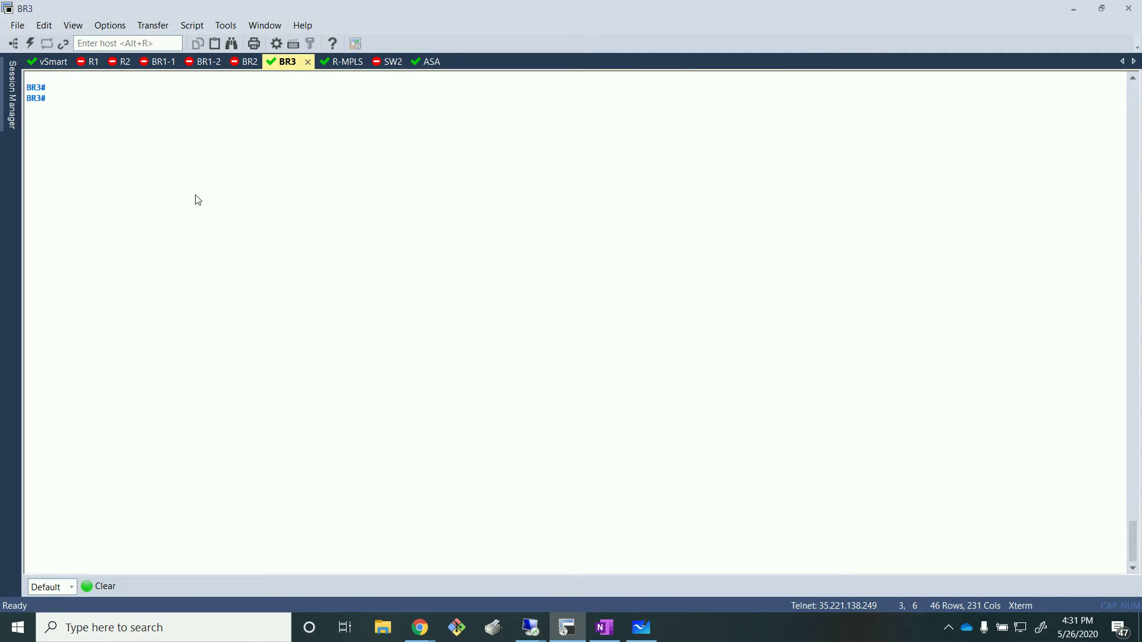
# - Run show interface queue | tab on BR3, page through the interfaces' queue counters and abort the remaining output
pyautogui.write('show interface queue')
pyautogui.write('| tab')
pyautogui.press('Return')
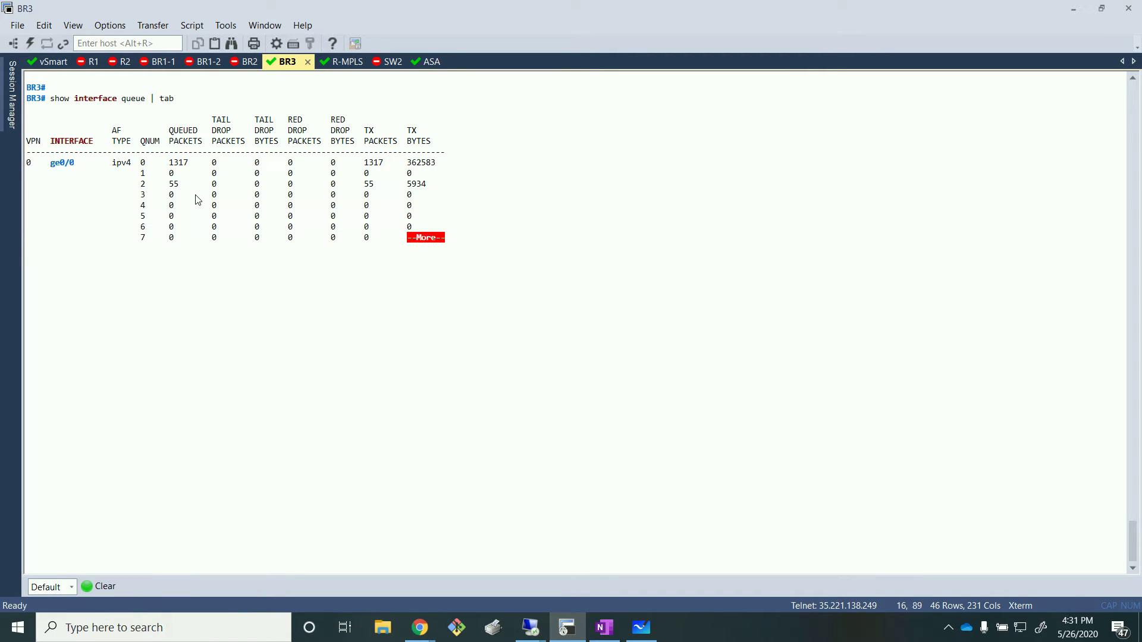
pyautogui.press('space')
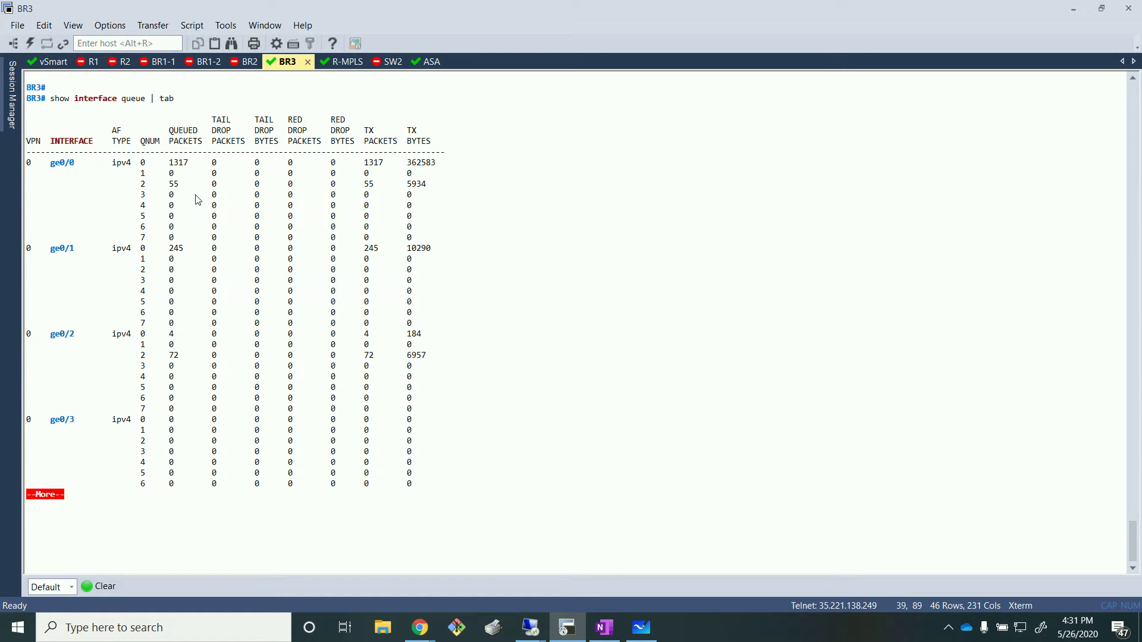
pyautogui.press('space')
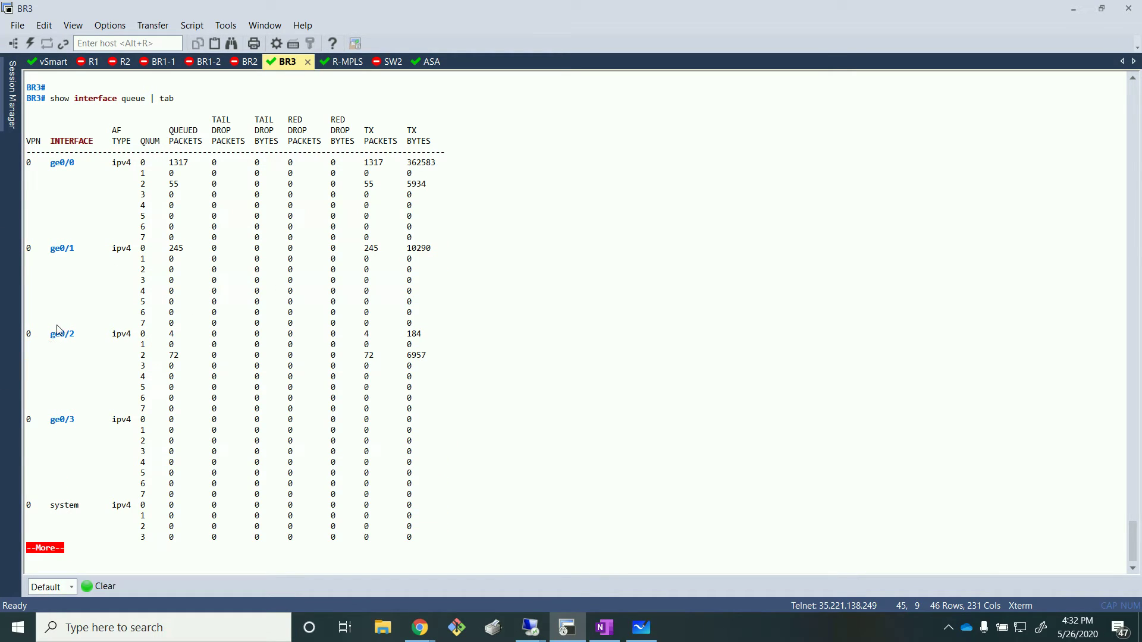
pyautogui.hotkey('ctrl', 'c')
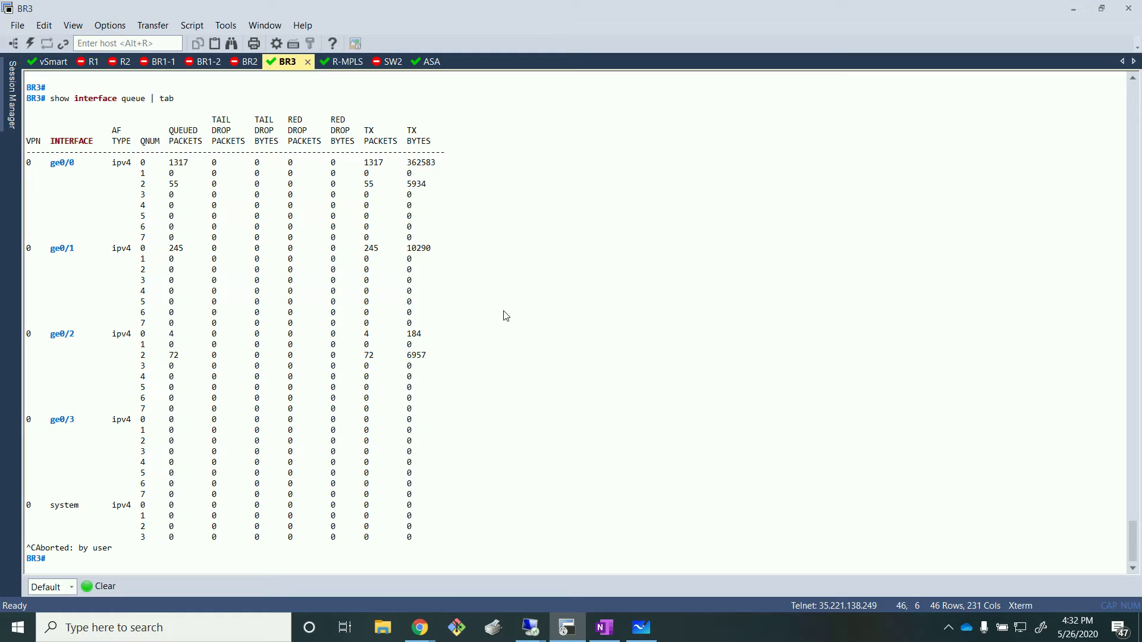
# - Rerun the queue command for ge0/0 only, as show interface queue ge0/0 | tab, and separate its output with blank prompts
pyautogui.press('pageup')
pyautogui.press('BackSpace')
pyautogui.press('BackSpace')
pyautogui.press('BackSpace')
pyautogui.press('Up')
pyautogui.press('Left')
pyautogui.press('Left')
pyautogui.press('Left')
pyautogui.write('ge0/0')
pyautogui.press('Right')
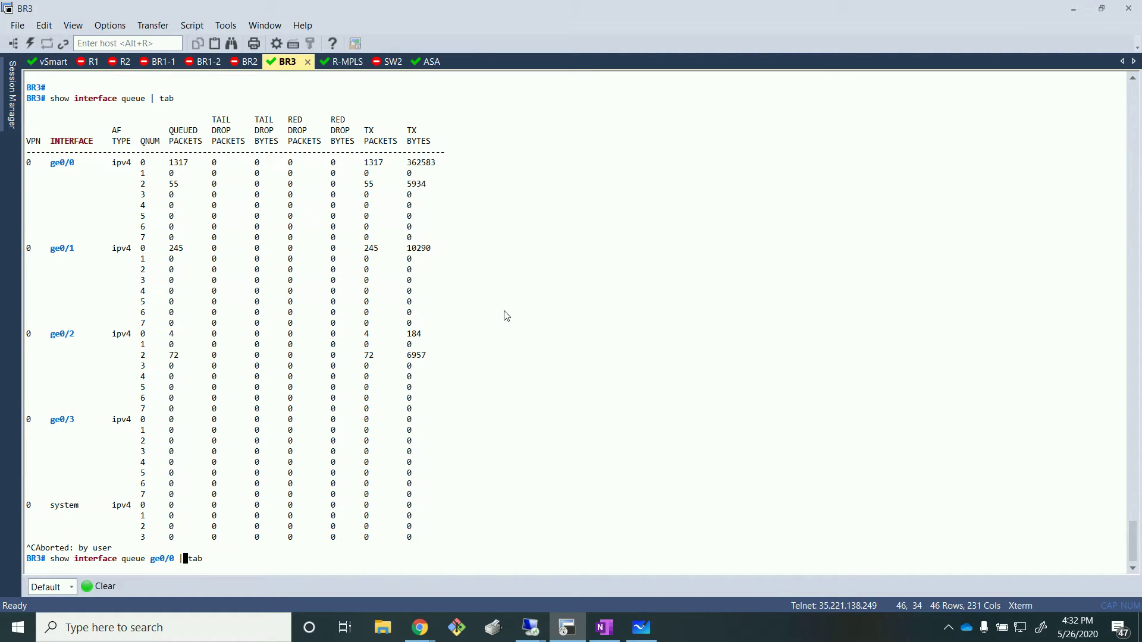
pyautogui.press('Return')
pyautogui.press('Return')
pyautogui.press('Return')
pyautogui.press('Return')
pyautogui.press('Return')
pyautogui.press('Return')
pyautogui.press('Return')
pyautogui.press('Return')
pyautogui.press('Return')
pyautogui.press('Return')
pyautogui.press('Return')
pyautogui.press('Return')
pyautogui.press('Return')
pyautogui.press('Return')
pyautogui.press('Return')
pyautogui.press('Return')
pyautogui.press('Return')
pyautogui.press('Return')
pyautogui.press('Return')
pyautogui.press('Return')
pyautogui.press('Return')
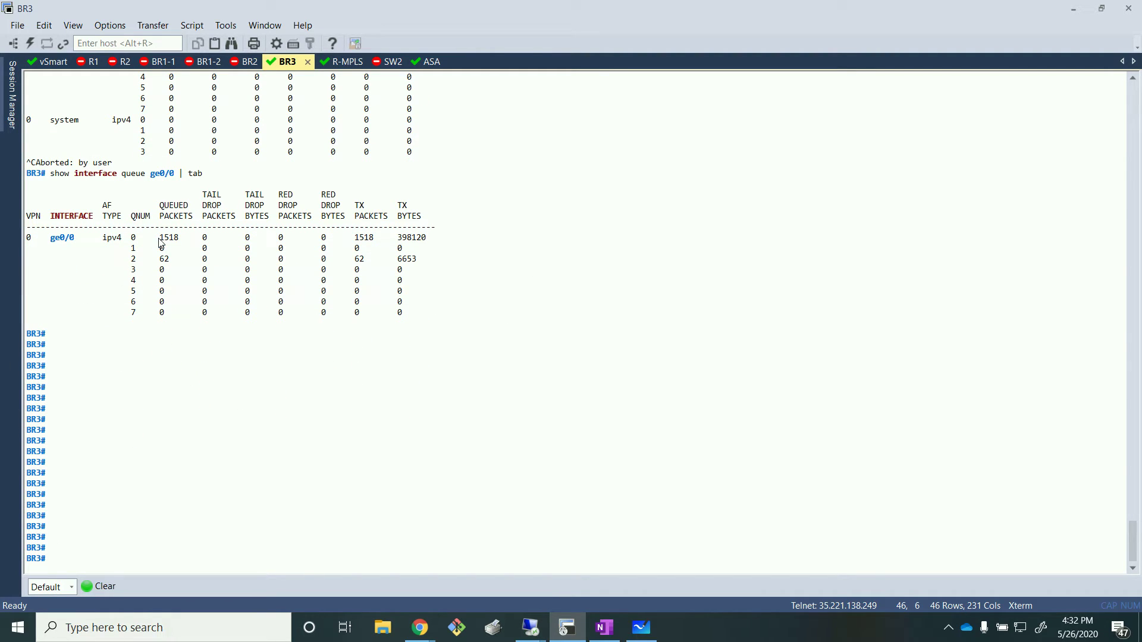
# - Examine the ge0/0 packet and byte counters for queues 0 and 2 in the queue table
pyautogui.moveTo(159, 238); pyautogui.dragTo(439, 237)
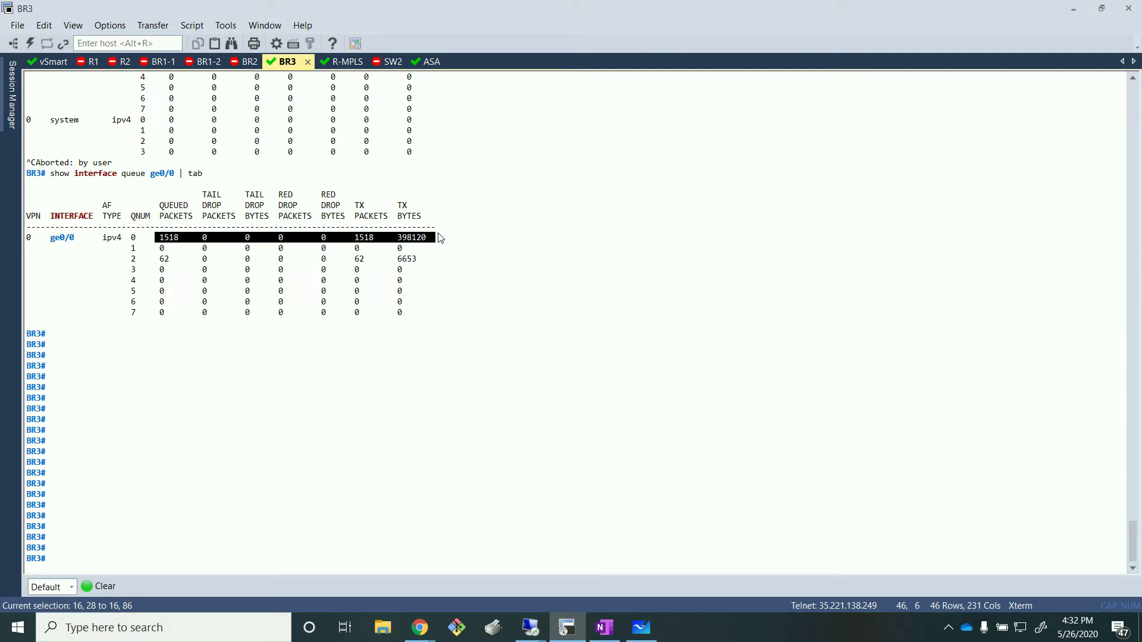
pyautogui.moveTo(135, 242); pyautogui.dragTo(130, 241)
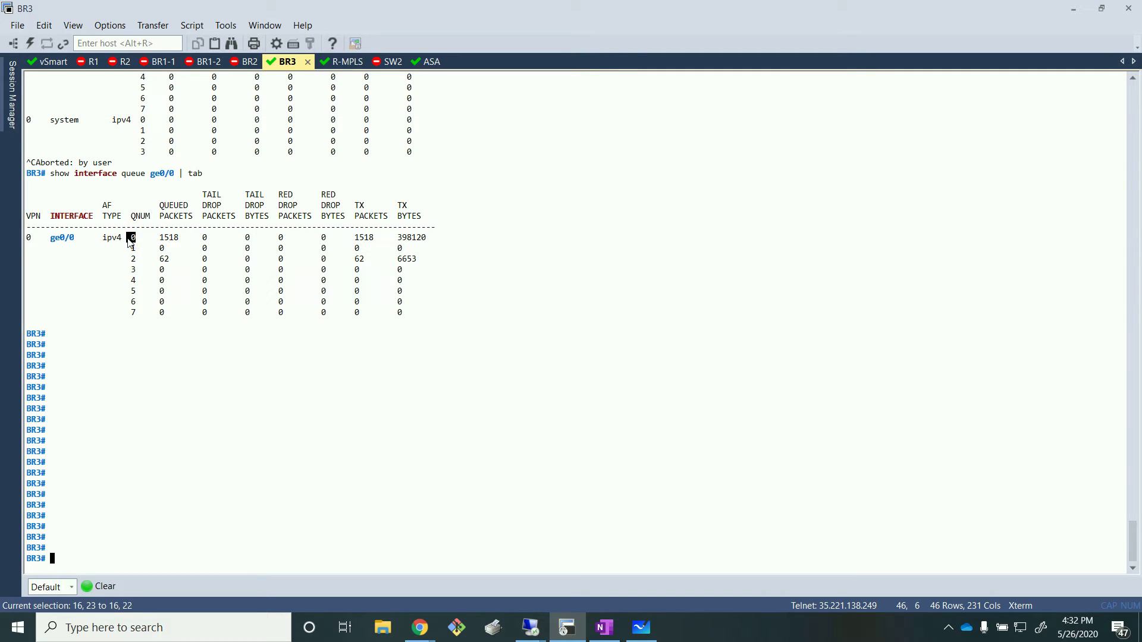
pyautogui.click(162, 381)
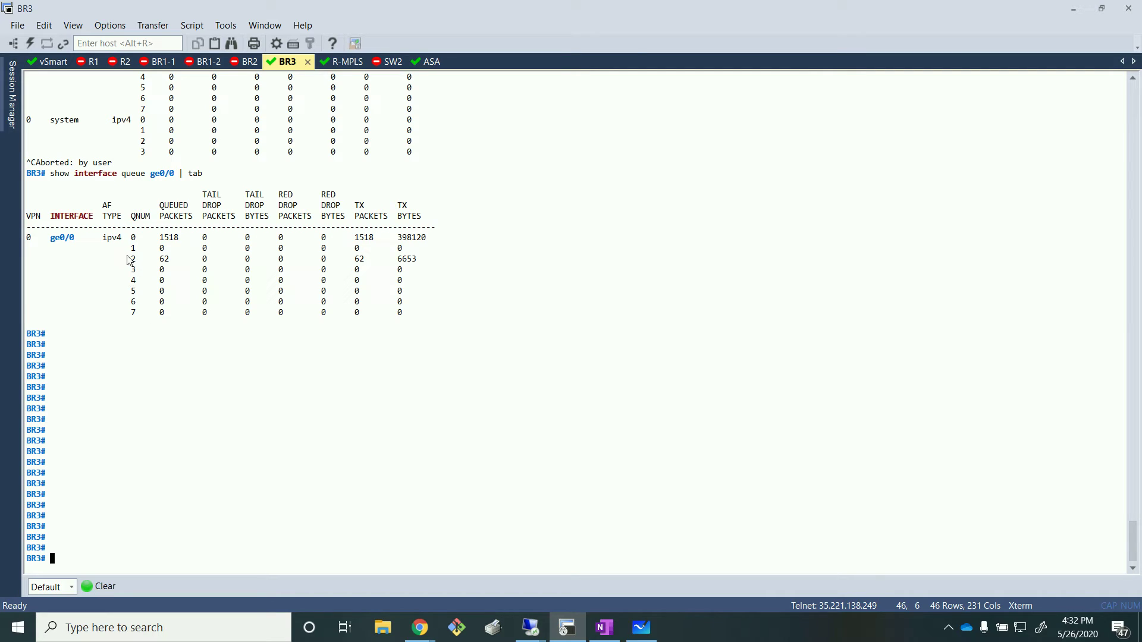
pyautogui.moveTo(128, 260); pyautogui.dragTo(428, 262)
pyautogui.moveTo(132, 242); pyautogui.dragTo(429, 238)
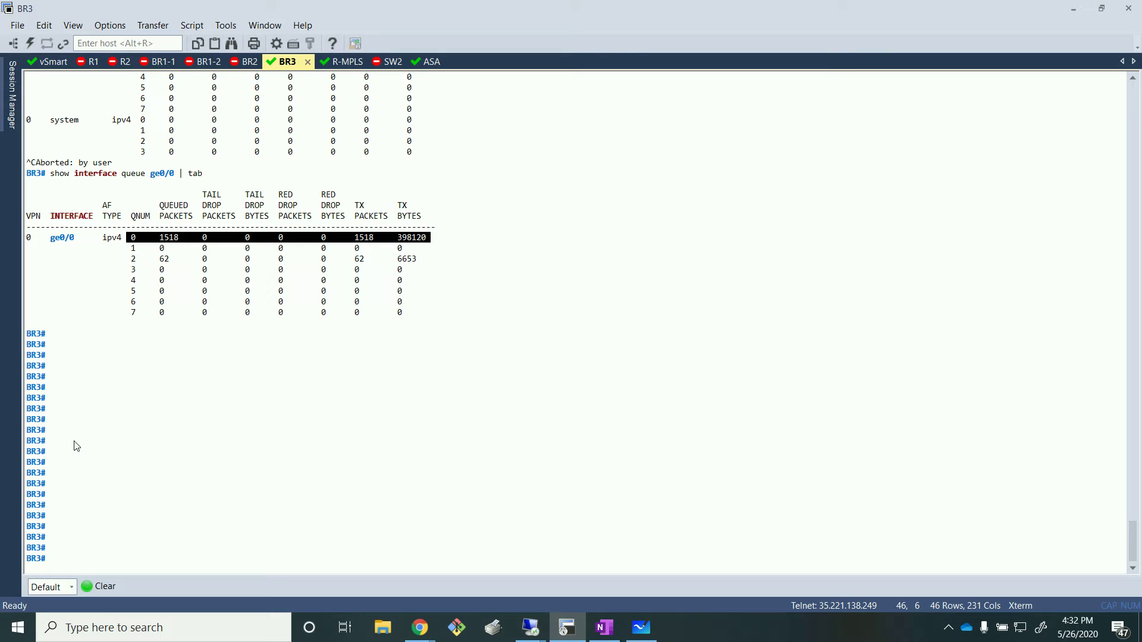
pyautogui.click(242, 289)
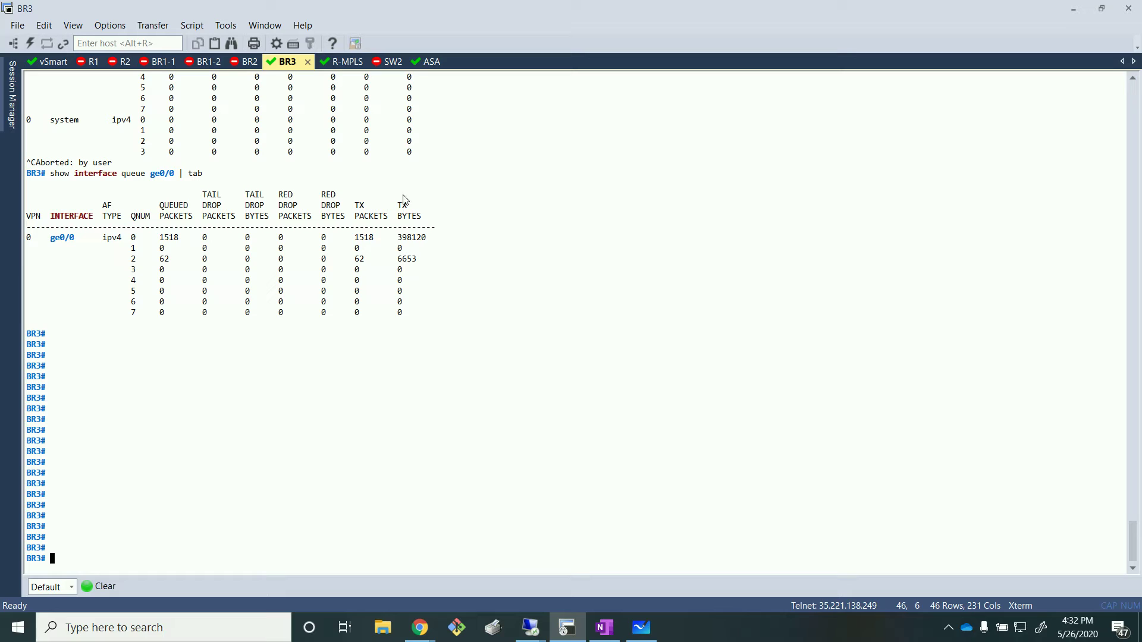
# - Connect to the SW2 terminal session and enter privileged EXEC mode with en
pyautogui.click(393, 61)
pyautogui.press('Return')
pyautogui.press('Return')
pyautogui.press('Return')
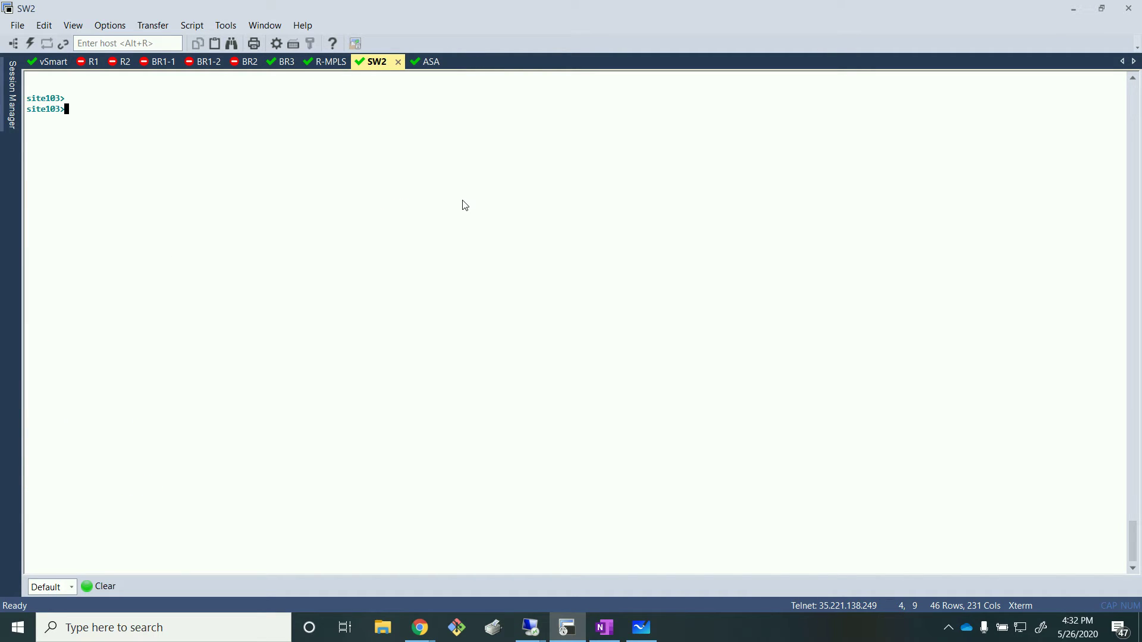
pyautogui.write('en')
pyautogui.press('Return')
# - Check the class table in Microsoft Whiteboard, and look up the decimal ToS value for cs4 in Chrome's DSCP conversion chart
pyautogui.click(642, 628)
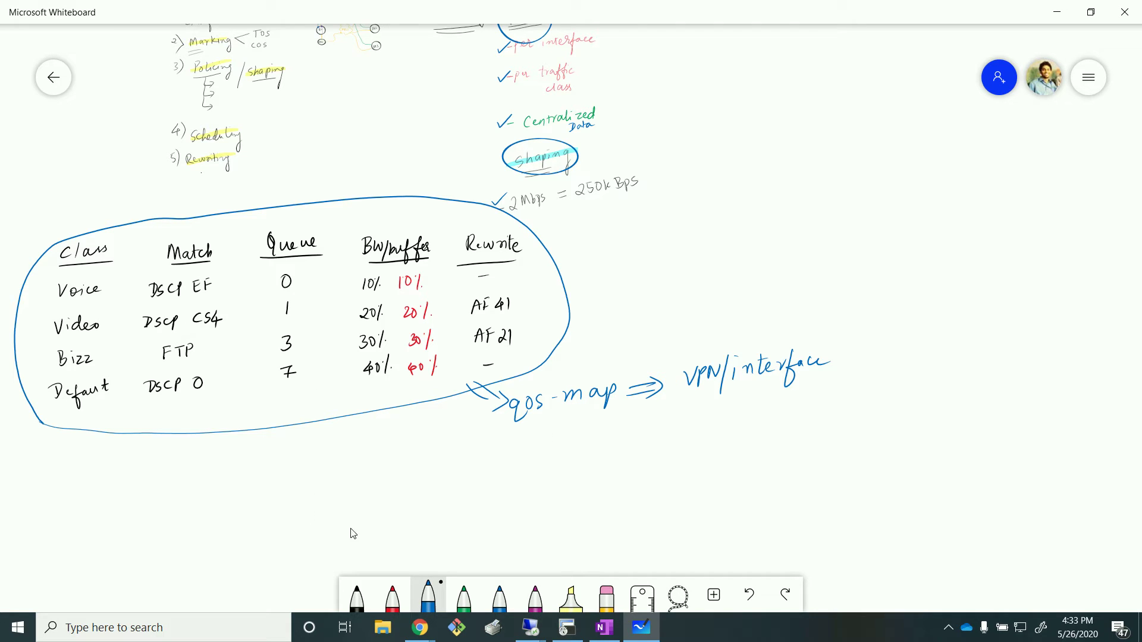
pyautogui.moveTo(424, 635)
pyautogui.click(342, 556)
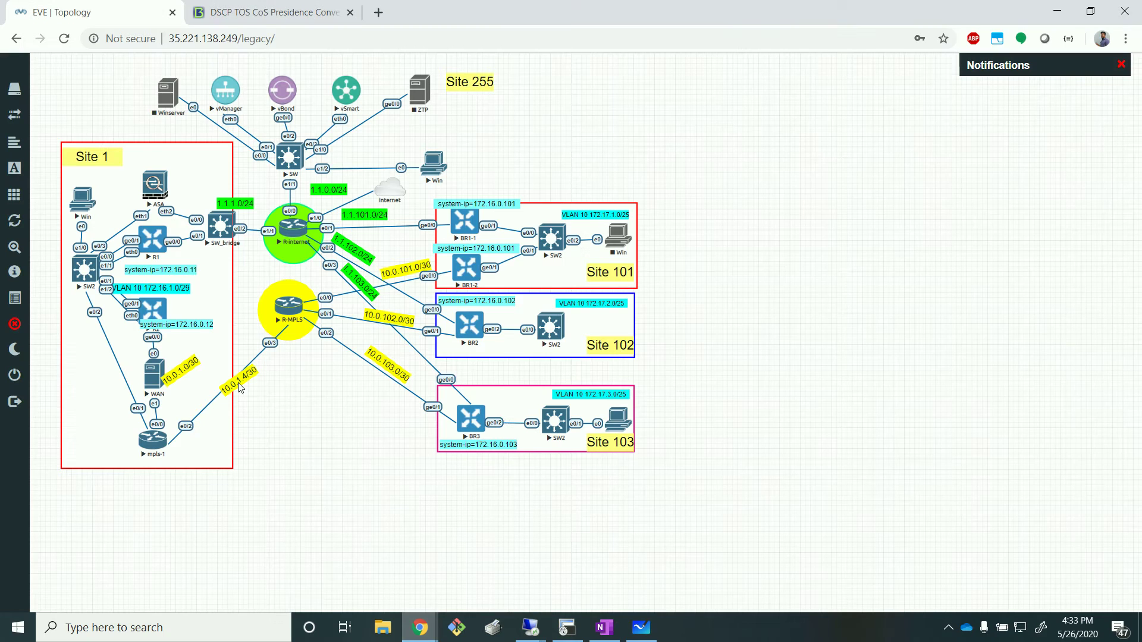
pyautogui.click(259, 14)
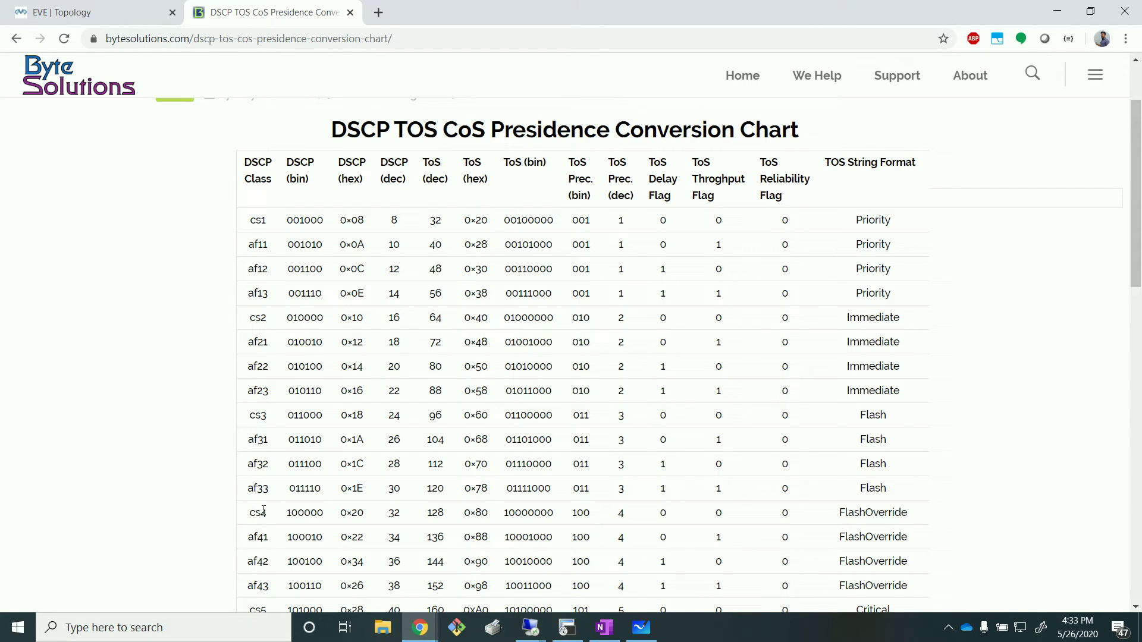
pyautogui.moveTo(249, 514); pyautogui.dragTo(475, 511)
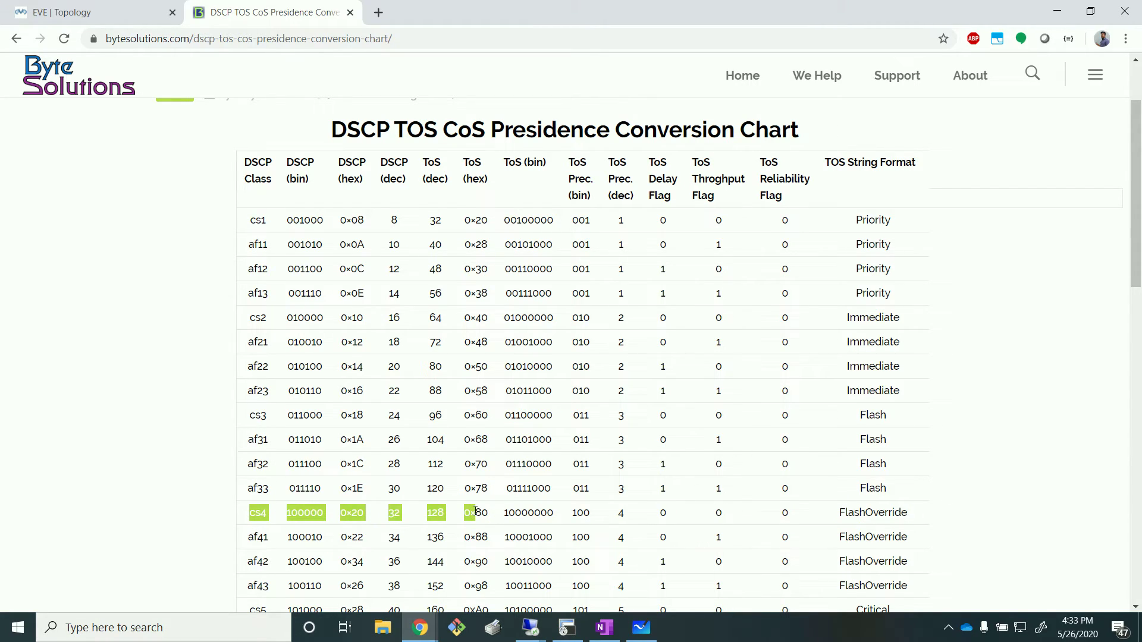
pyautogui.doubleClick(428, 512)
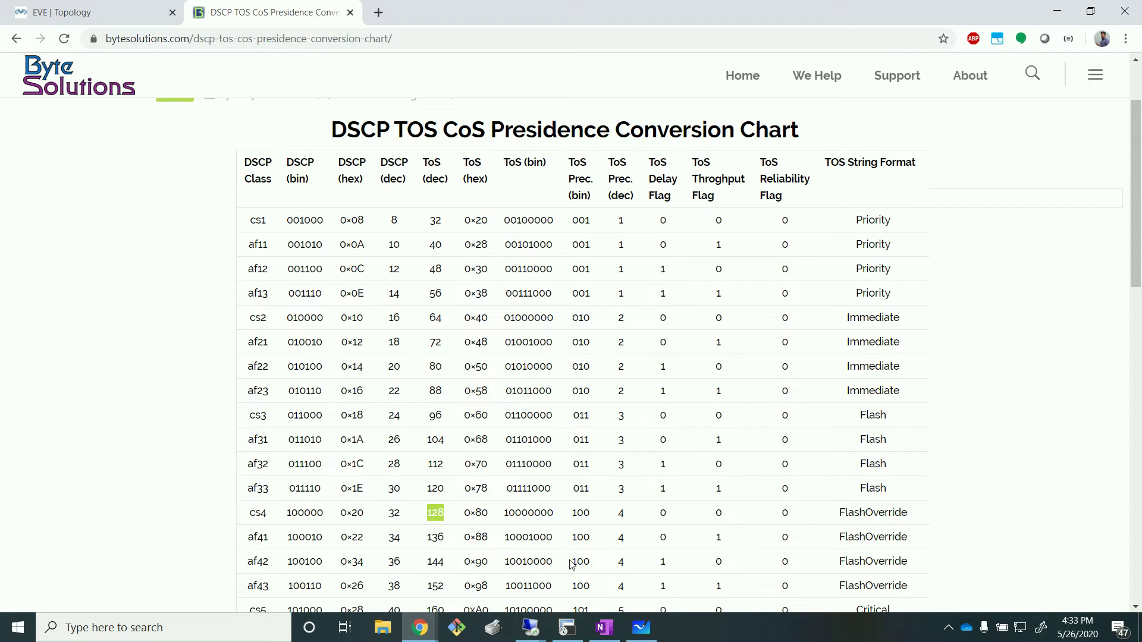
# - In the SW2 session, begin a ping to 172.16.32.40 with the tos option, checking the EVE topology in Chrome before continuing
pyautogui.click(569, 631)
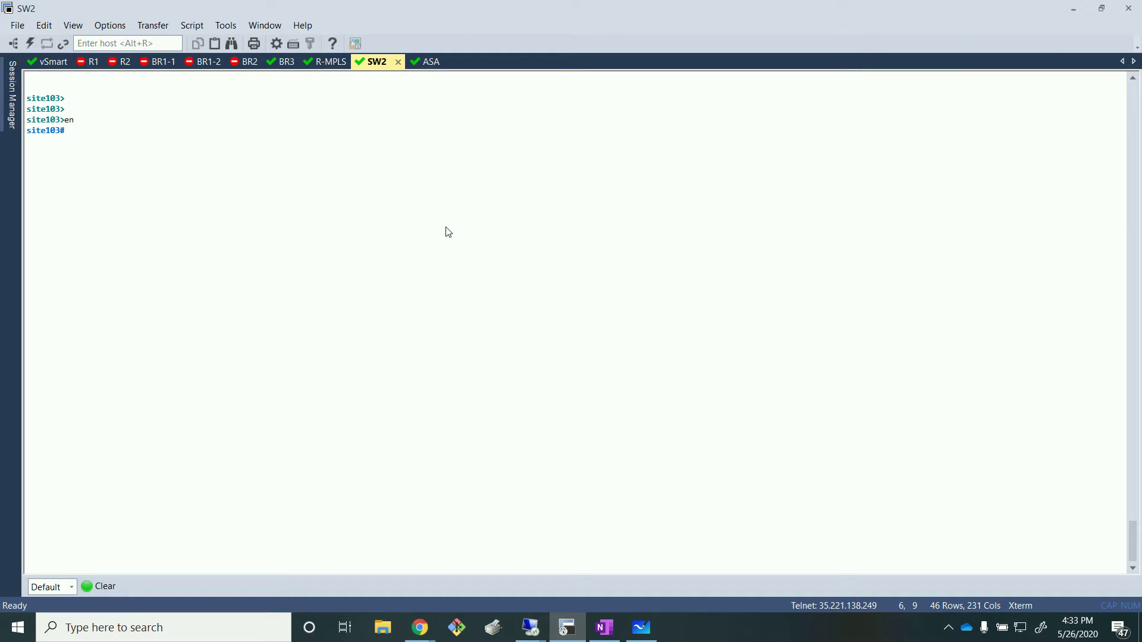
pyautogui.write('ping 172.16.32.1 tos')
pyautogui.press('BackSpace')
pyautogui.press('BackSpace')
pyautogui.press('BackSpace')
pyautogui.press('BackSpace')
pyautogui.press('BackSpace')
pyautogui.press('BackSpace')
pyautogui.press('BackSpace')
pyautogui.write('.4')
pyautogui.click(420, 627)
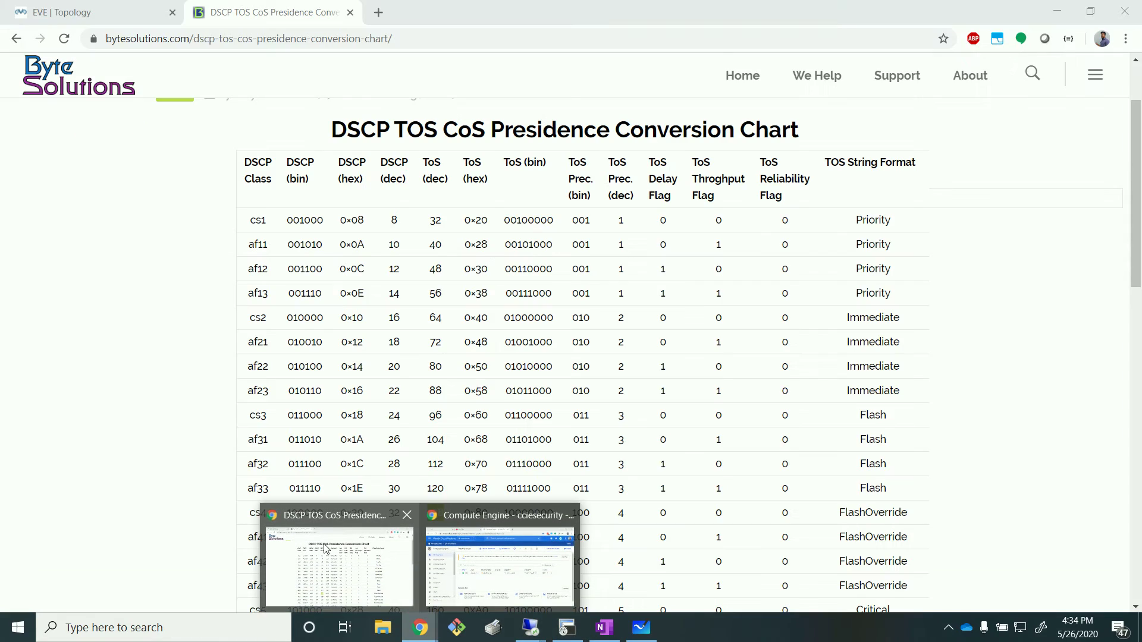
pyautogui.click(326, 547)
pyautogui.click(61, 10)
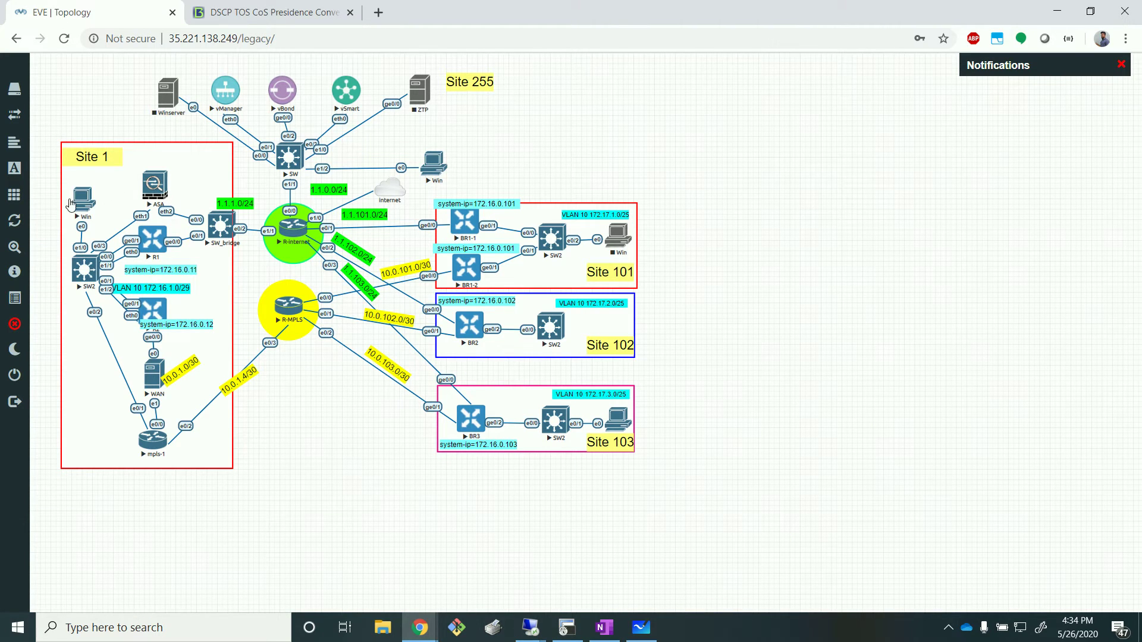
pyautogui.click(568, 627)
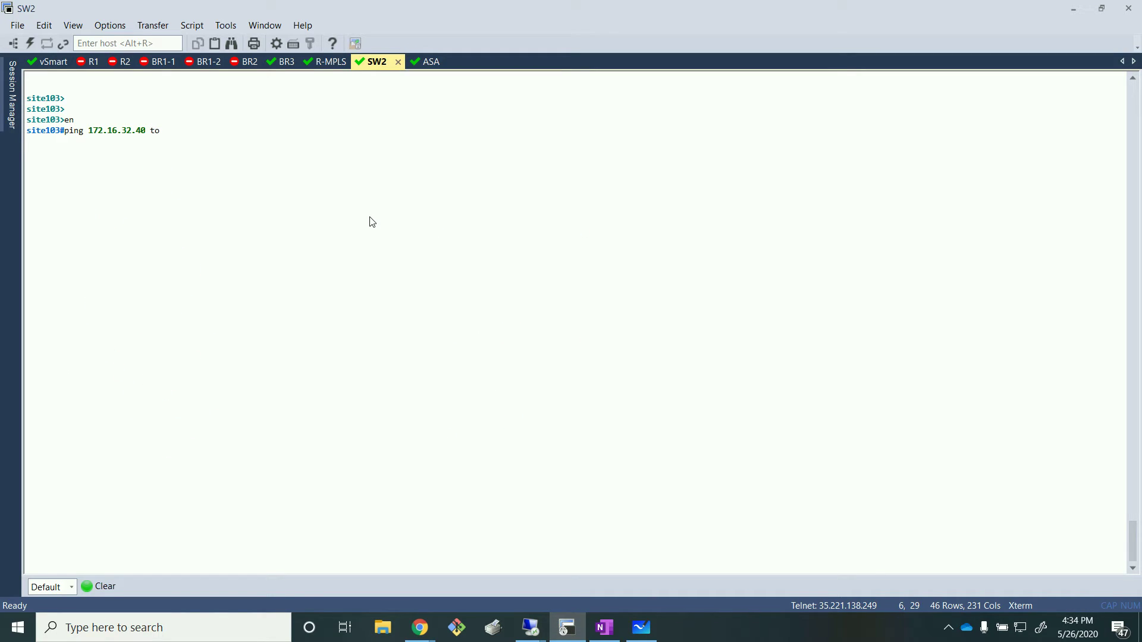
# - Complete the ping to 172.16.32.40 with ToS 128, repeat count 1000, timeout 0 and size 1300
pyautogui.write('s 128 rep')
pyautogui.write('e')
pyautogui.press('Tab')
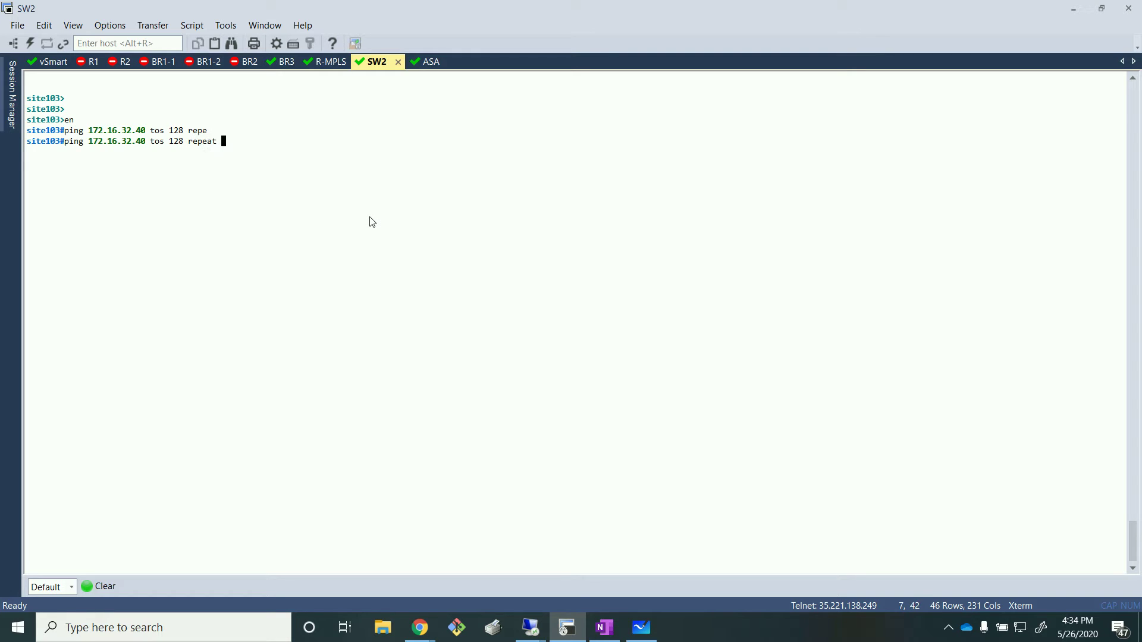
pyautogui.write('1000 ti 0 si 13000')
pyautogui.press('BackSpace')
# - Return to the BR3 session, rerun show interface queue ge0/0 | tab and examine the queue 0 counters
pyautogui.click(326, 62)
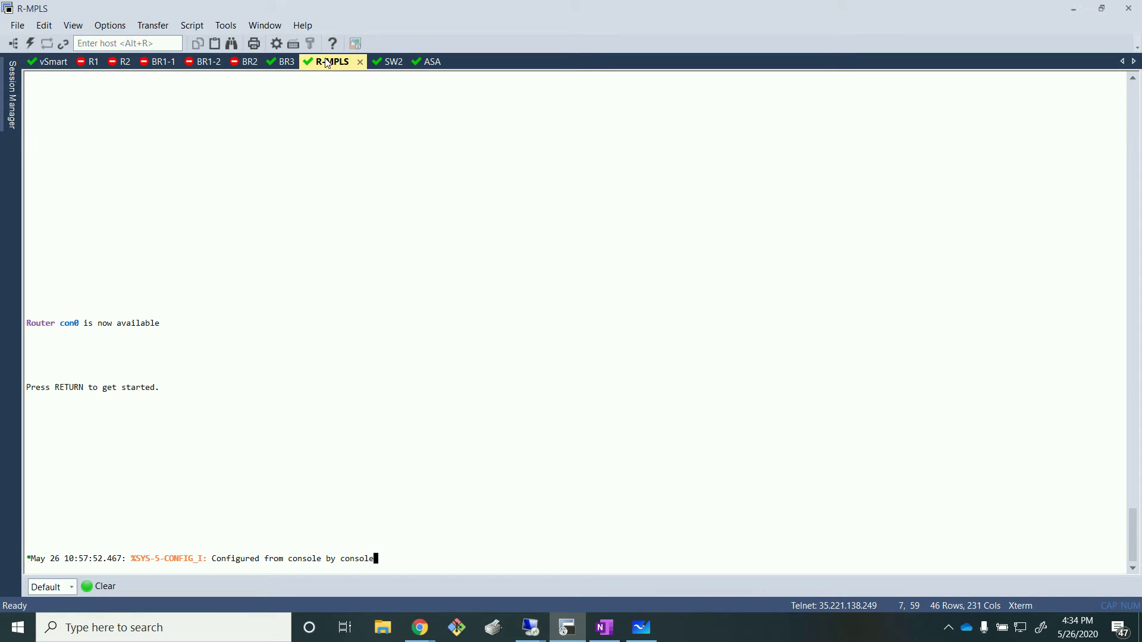
pyautogui.click(289, 63)
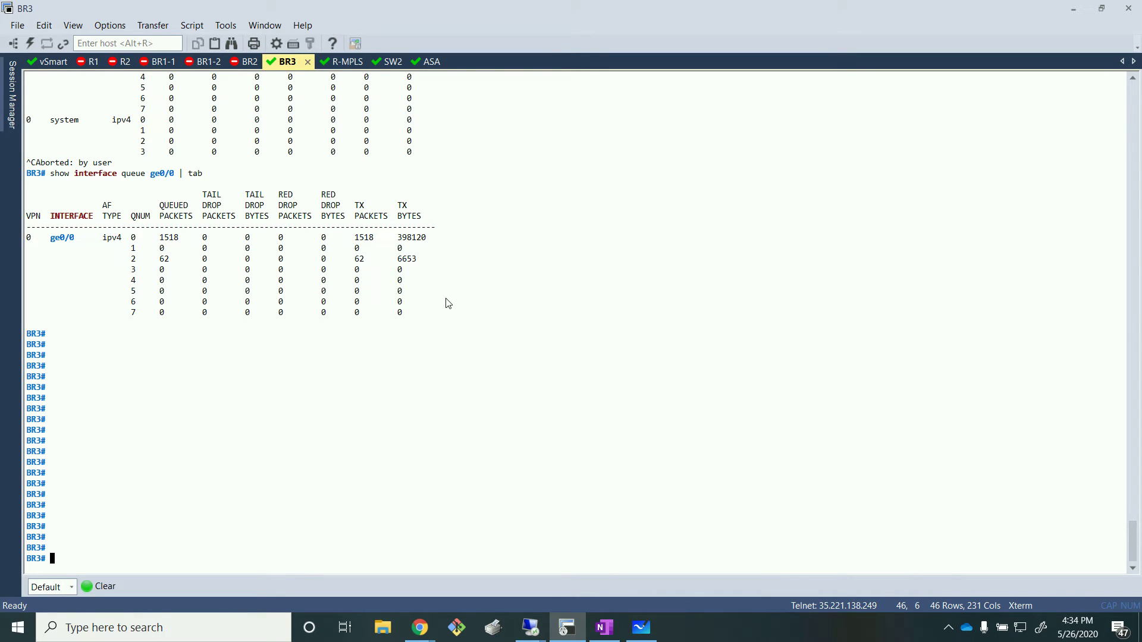
pyautogui.press('Up')
pyautogui.press('Return')
pyautogui.press('Return')
pyautogui.press('Return')
pyautogui.press('Return')
pyautogui.press('Return')
pyautogui.press('Return')
pyautogui.press('Return')
pyautogui.press('Return')
pyautogui.press('Return')
pyautogui.press('Return')
pyautogui.press('Return')
pyautogui.press('Return')
pyautogui.press('Return')
pyautogui.press('Return')
pyautogui.press('Return')
pyautogui.press('Return')
pyautogui.press('Return')
pyautogui.press('Return')
pyautogui.press('Return')
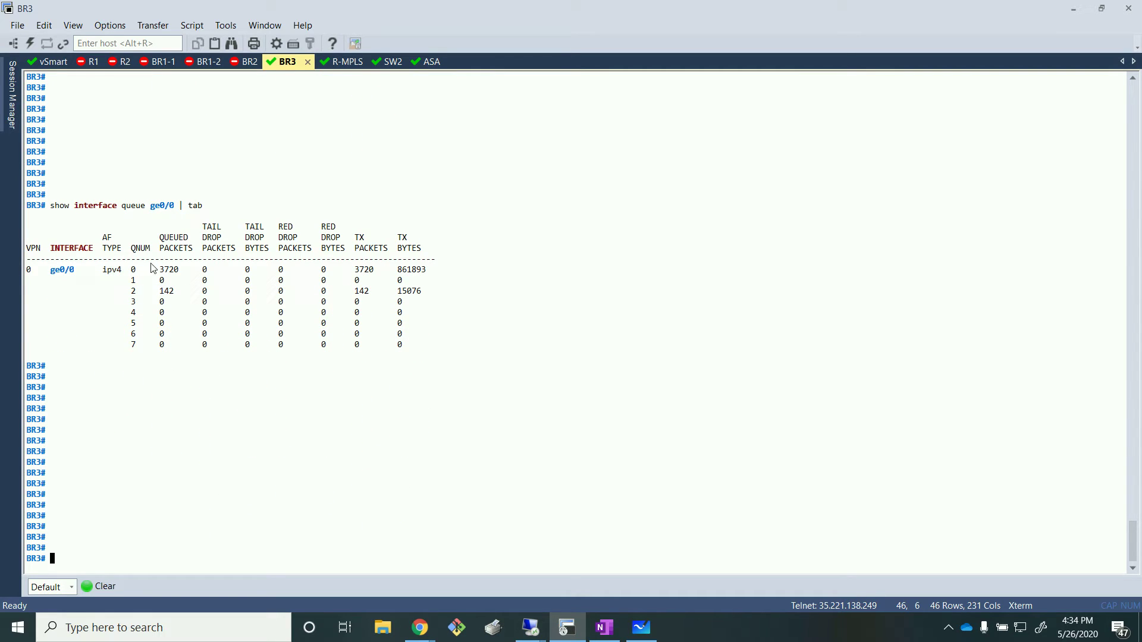
pyautogui.moveTo(128, 269); pyautogui.dragTo(477, 273)
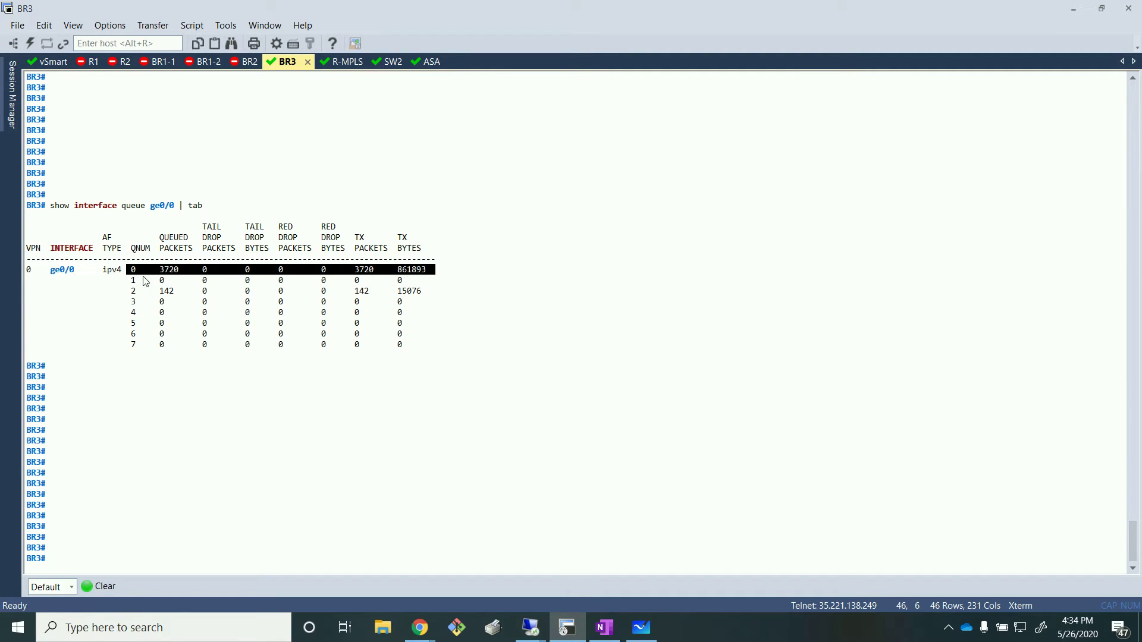
# - Review BR3's queue 2 counters, and run the prepared ToS 128 ping to 172.16.32.40 in the SW2 session with repeat 1000, timeout 0, size 1300
pyautogui.moveTo(123, 291); pyautogui.dragTo(470, 299)
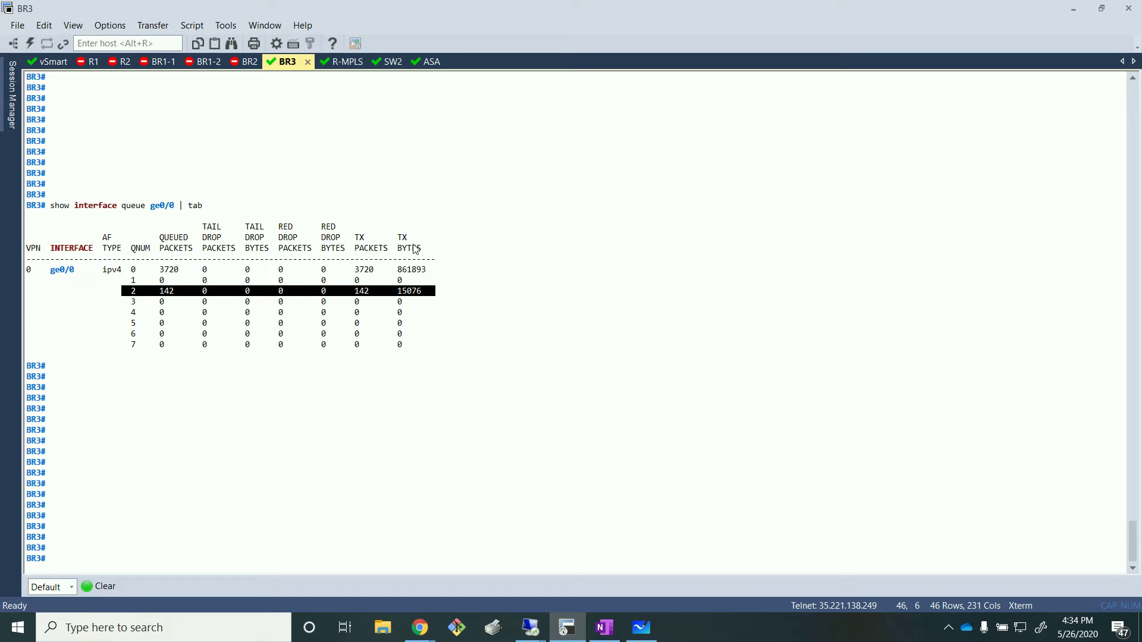
pyautogui.click(507, 383)
pyautogui.click(390, 62)
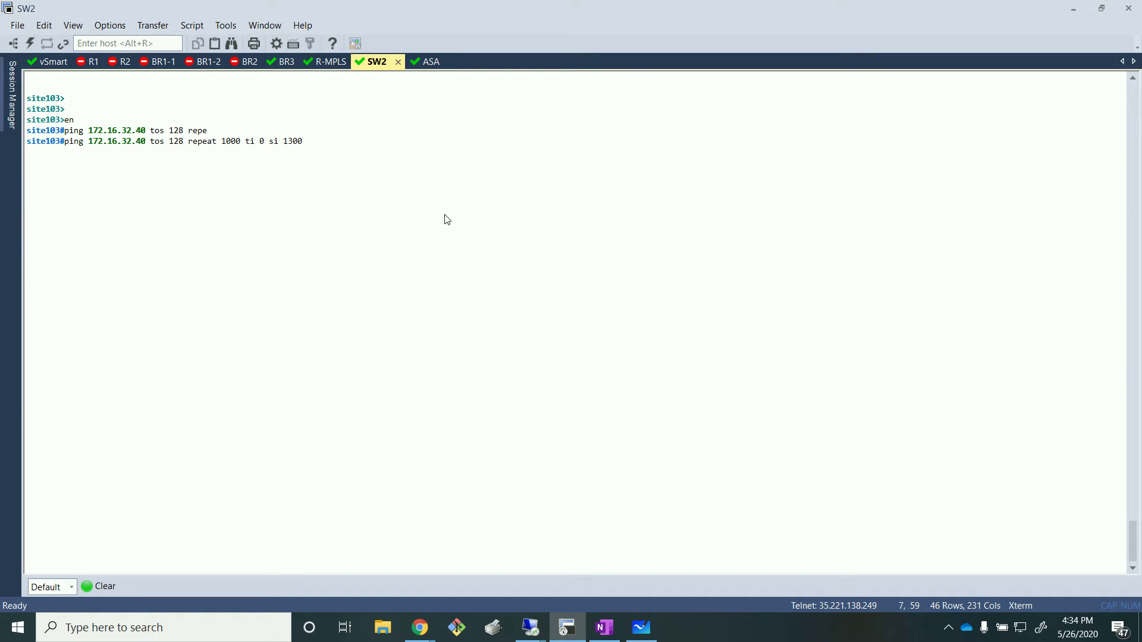
pyautogui.press('Return')
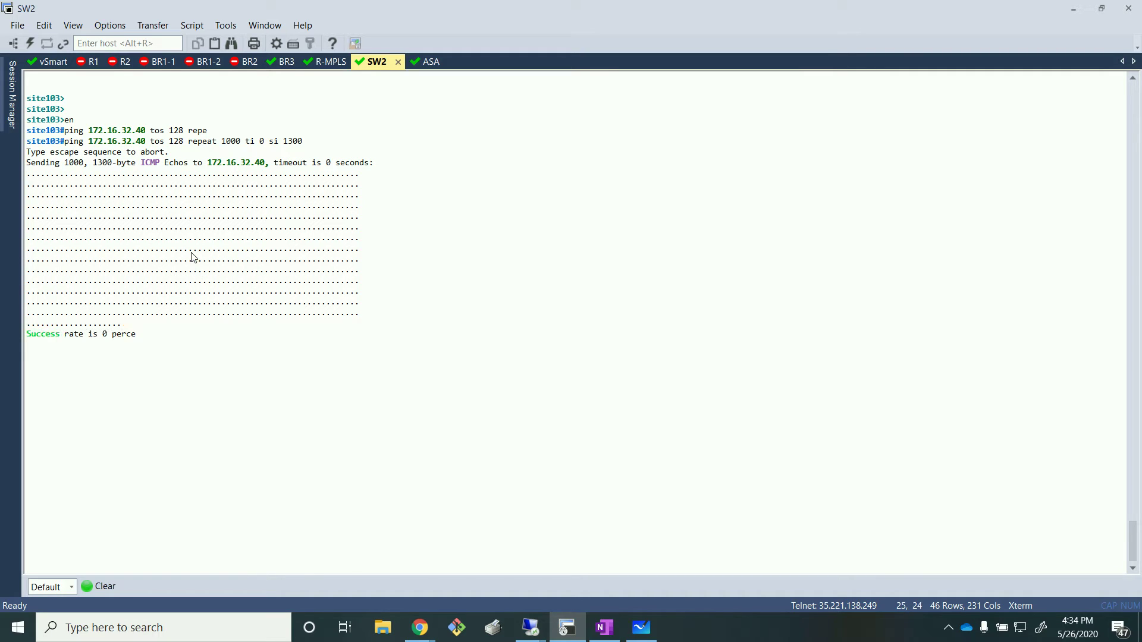
# - In the BR3 session, rerun show interface queue ge0/0 | tab and examine the counters of queues 0 and 4 to 7
pyautogui.click(284, 62)
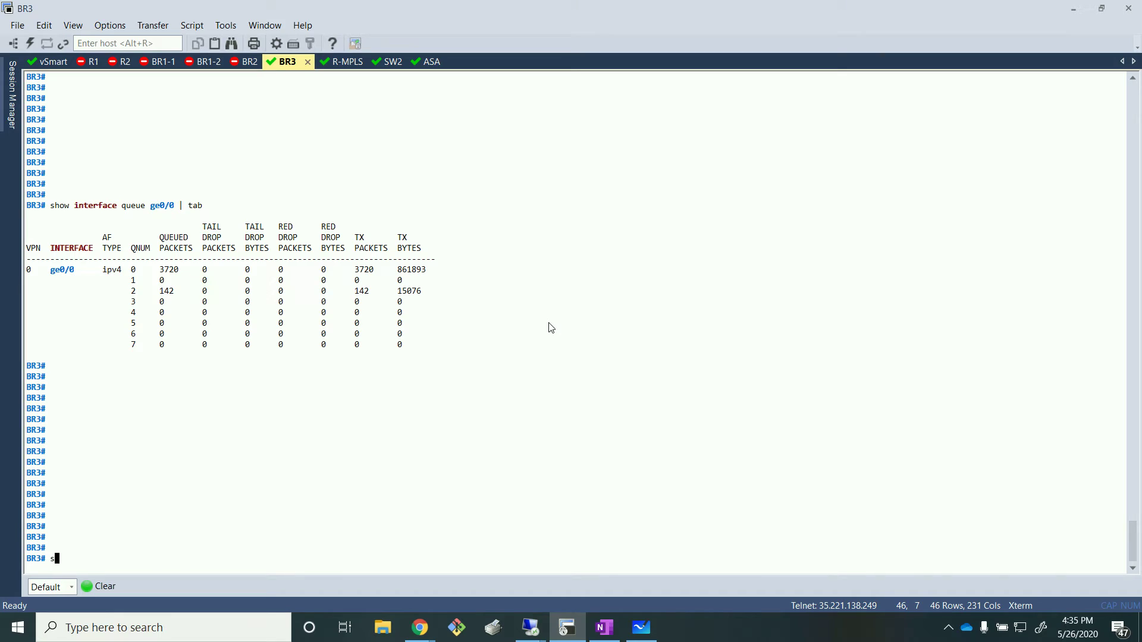
pyautogui.write('s')
pyautogui.press('Up')
pyautogui.press('Return')
pyautogui.press('Return')
pyautogui.press('Return')
pyautogui.press('Return')
pyautogui.press('Return')
pyautogui.press('Return')
pyautogui.press('Return')
pyautogui.press('Return')
pyautogui.press('Return')
pyautogui.press('Return')
pyautogui.press('Return')
pyautogui.press('Return')
pyautogui.press('Return')
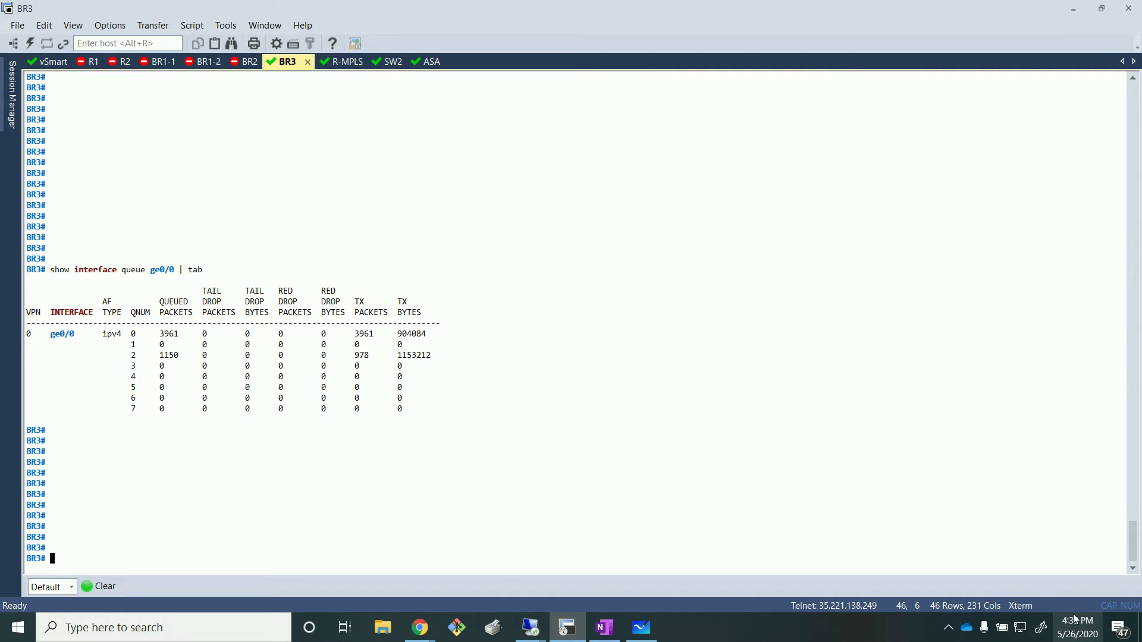
pyautogui.moveTo(125, 339); pyautogui.dragTo(148, 350)
pyautogui.click(249, 426)
pyautogui.moveTo(432, 412); pyautogui.dragTo(121, 380)
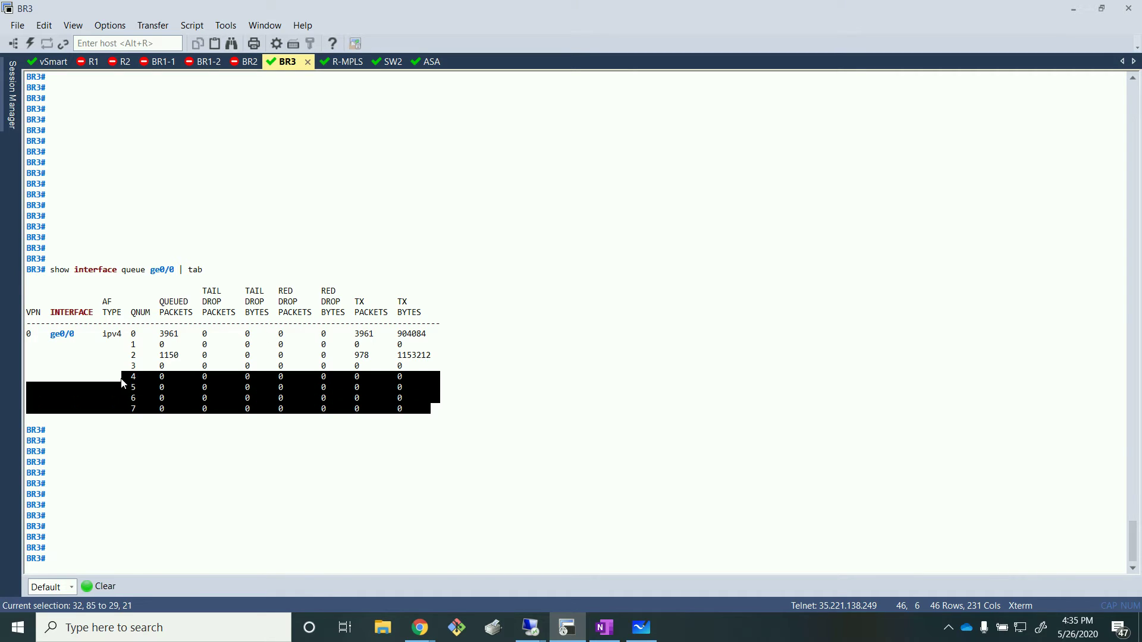
pyautogui.click(334, 222)
# - Check the Whiteboard class table, and rerun the SW2 ping to 172.16.32.40 without the ToS option, using repeat 1000, timeout 0 and size 1300
pyautogui.click(393, 62)
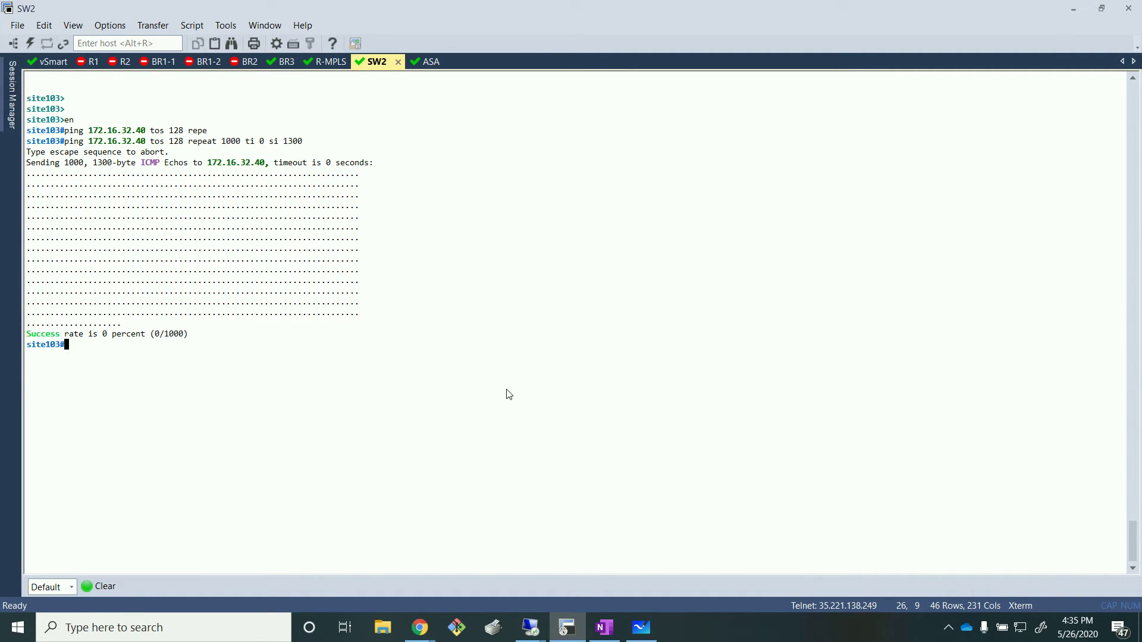
pyautogui.click(634, 637)
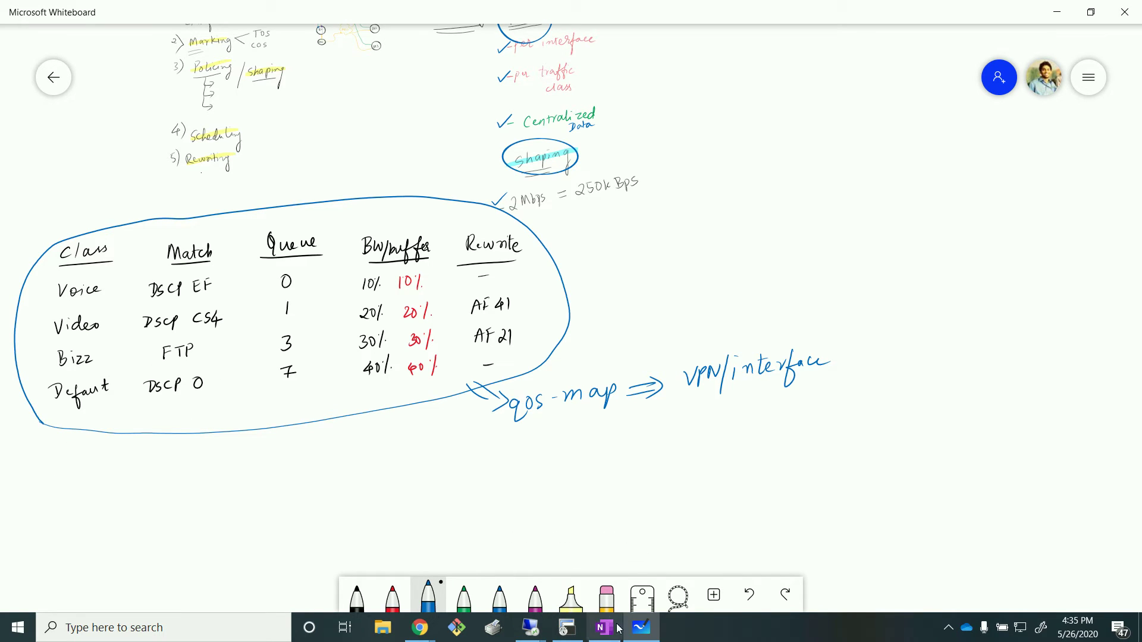
pyautogui.click(581, 636)
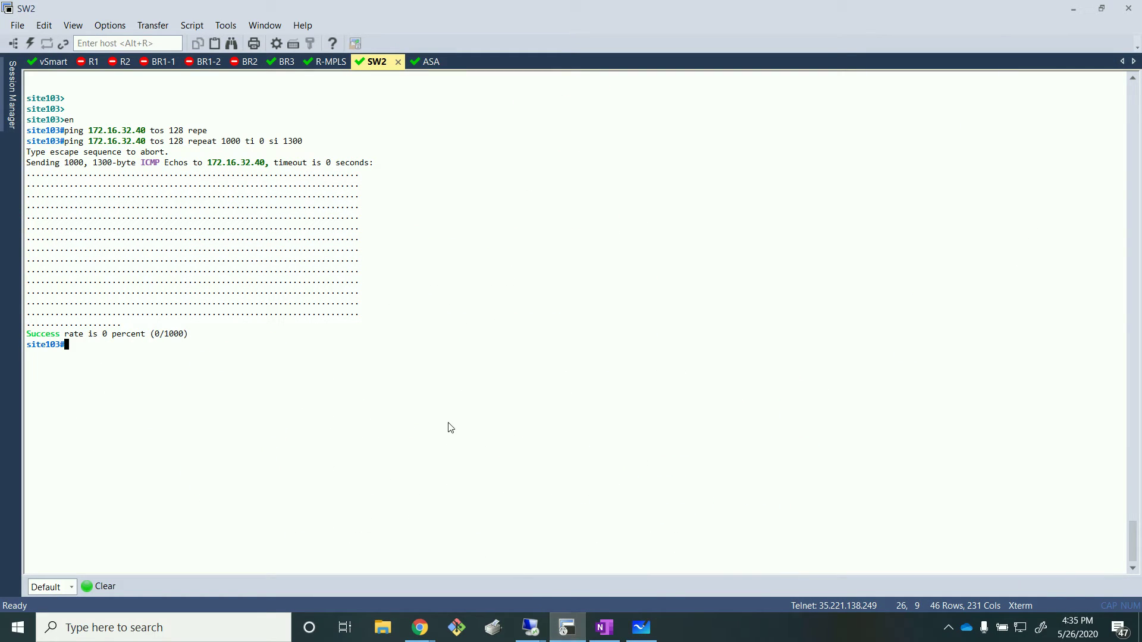
pyautogui.press('Up')
pyautogui.press('Left')
pyautogui.press('Left')
pyautogui.press('Left')
pyautogui.press('Left')
pyautogui.press('Left')
pyautogui.press('Left')
pyautogui.press('Left')
pyautogui.press('Left')
pyautogui.press('Left')
pyautogui.press('Left')
pyautogui.press('Left')
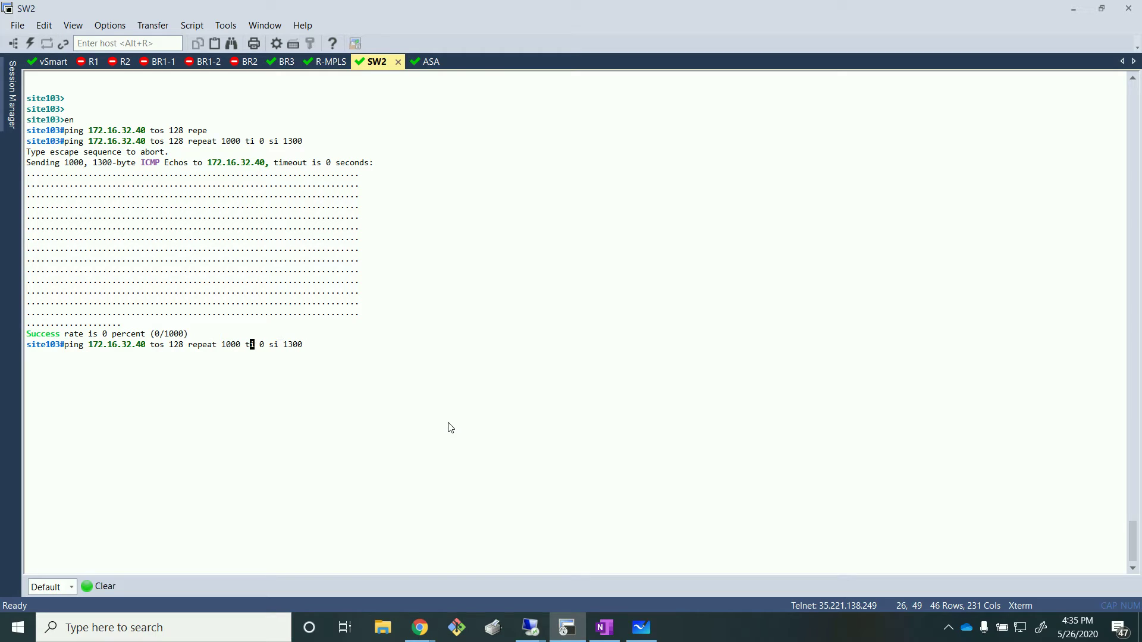
pyautogui.press('Left')
pyautogui.press('Left')
pyautogui.press('Left')
pyautogui.press('Left')
pyautogui.press('Left')
pyautogui.press('Left')
pyautogui.press('Left')
pyautogui.press('Left')
pyautogui.press('Left')
pyautogui.press('BackSpace')
pyautogui.press('BackSpace')
pyautogui.press('BackSpace')
pyautogui.press('BackSpace')
pyautogui.press('BackSpace')
pyautogui.press('BackSpace')
pyautogui.press('BackSpace')
pyautogui.press('BackSpace')
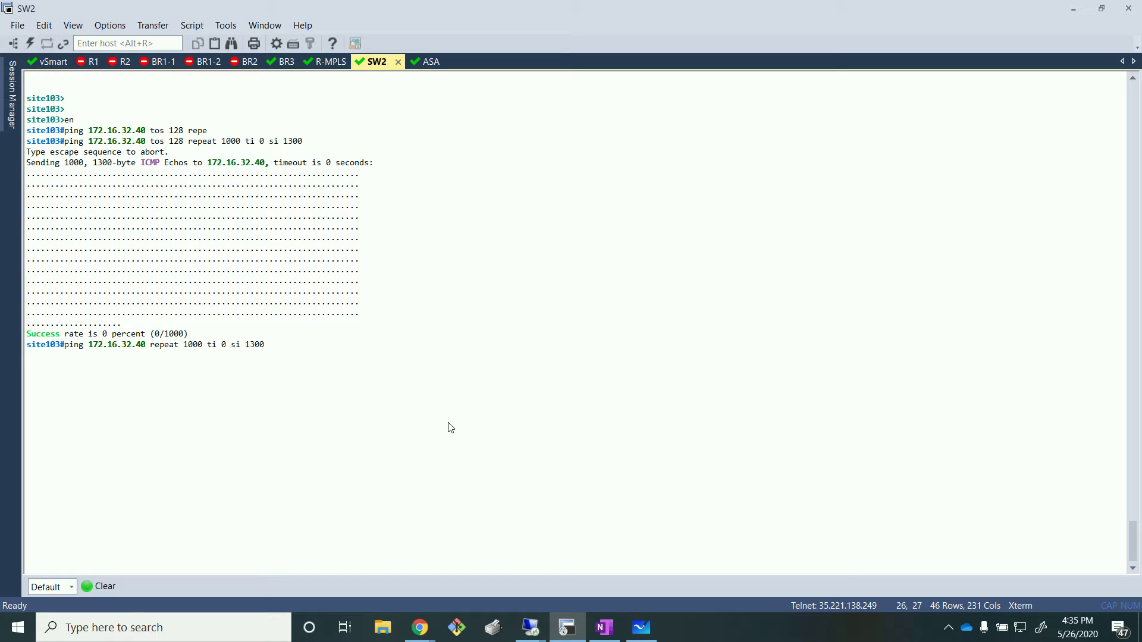
pyautogui.press('Return')
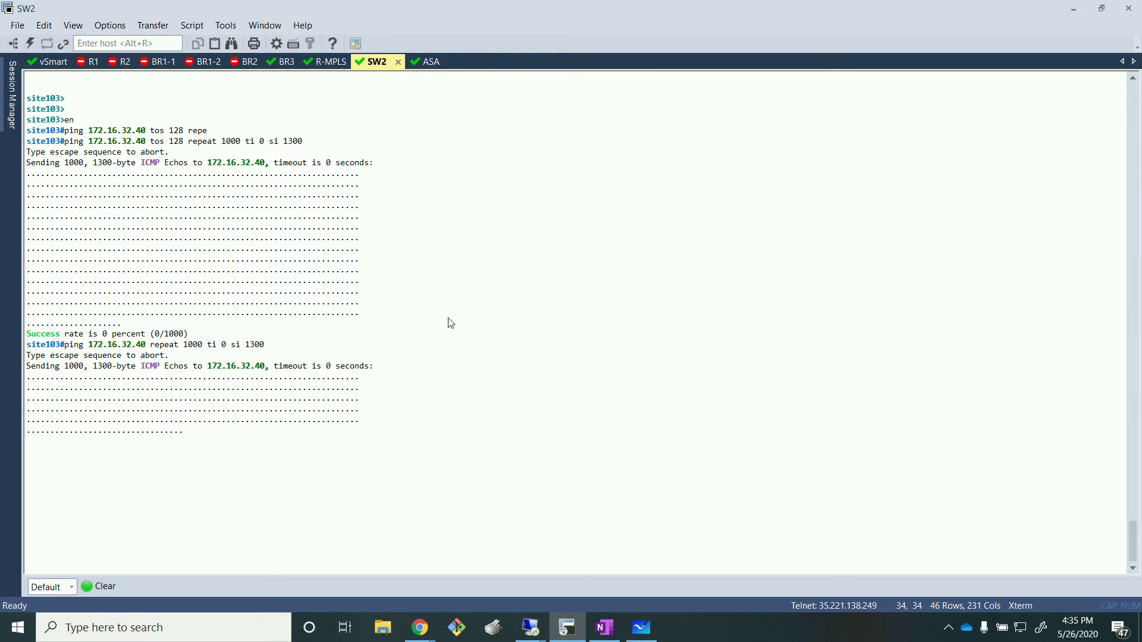
# - Return to BR3, rerun show interface queue ge0/0 | tab after the unmarked ping and examine the queue 7 counters
pyautogui.click(278, 63)
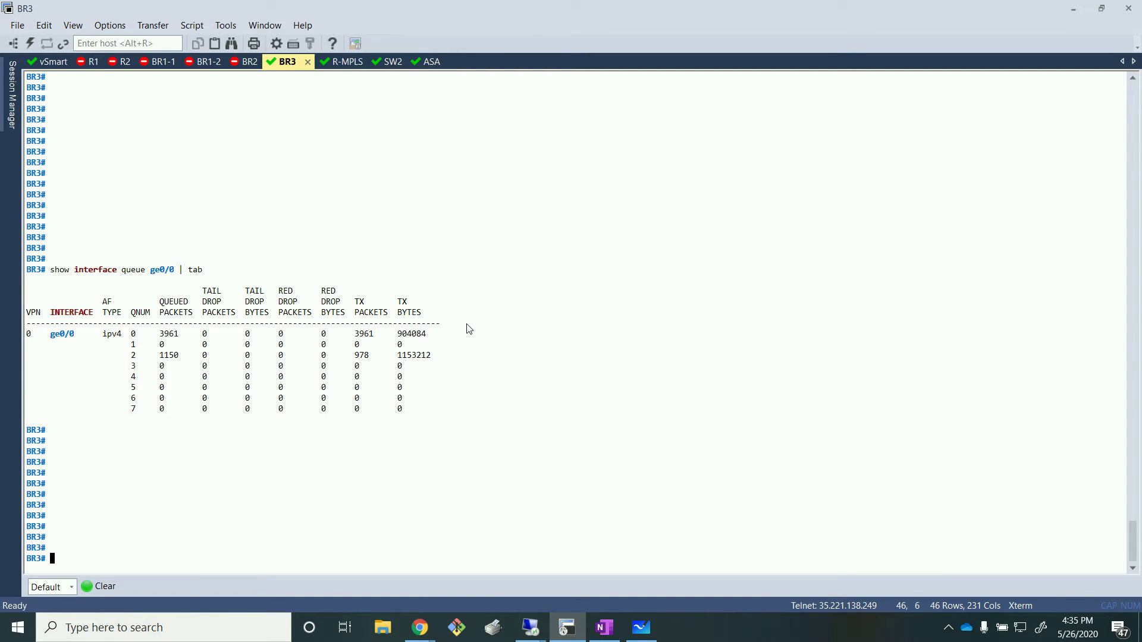
pyautogui.press('Up')
pyautogui.press('Return')
pyautogui.press('Return')
pyautogui.press('Return')
pyautogui.press('Return')
pyautogui.press('Return')
pyautogui.press('Return')
pyautogui.press('Return')
pyautogui.press('Return')
pyautogui.press('Return')
pyautogui.press('Return')
pyautogui.press('Return')
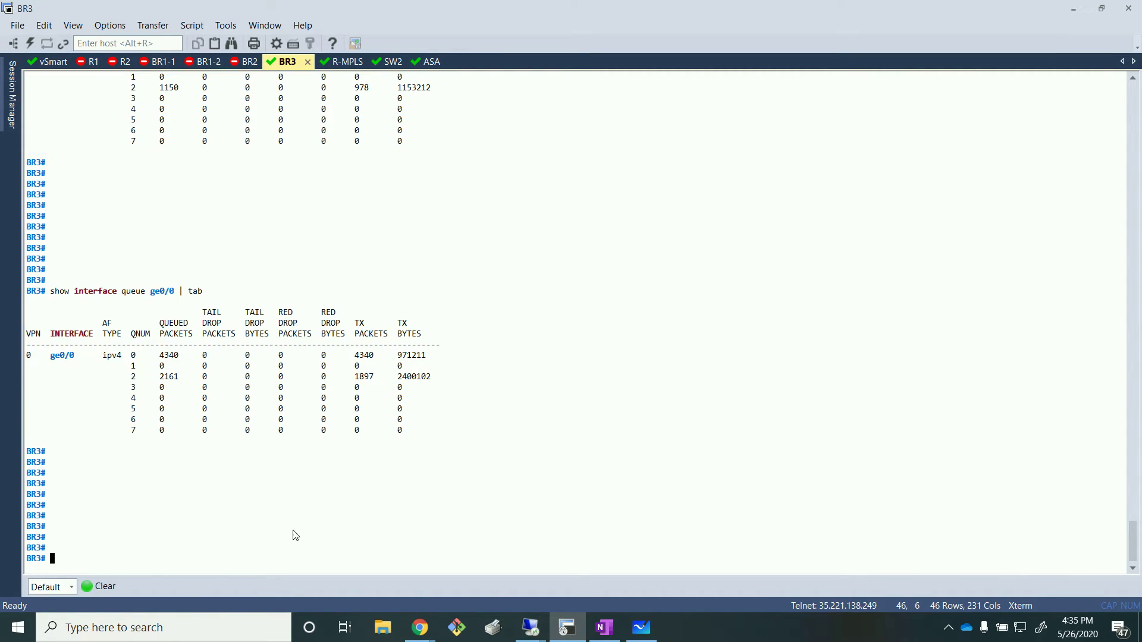
pyautogui.moveTo(134, 433); pyautogui.dragTo(418, 438)
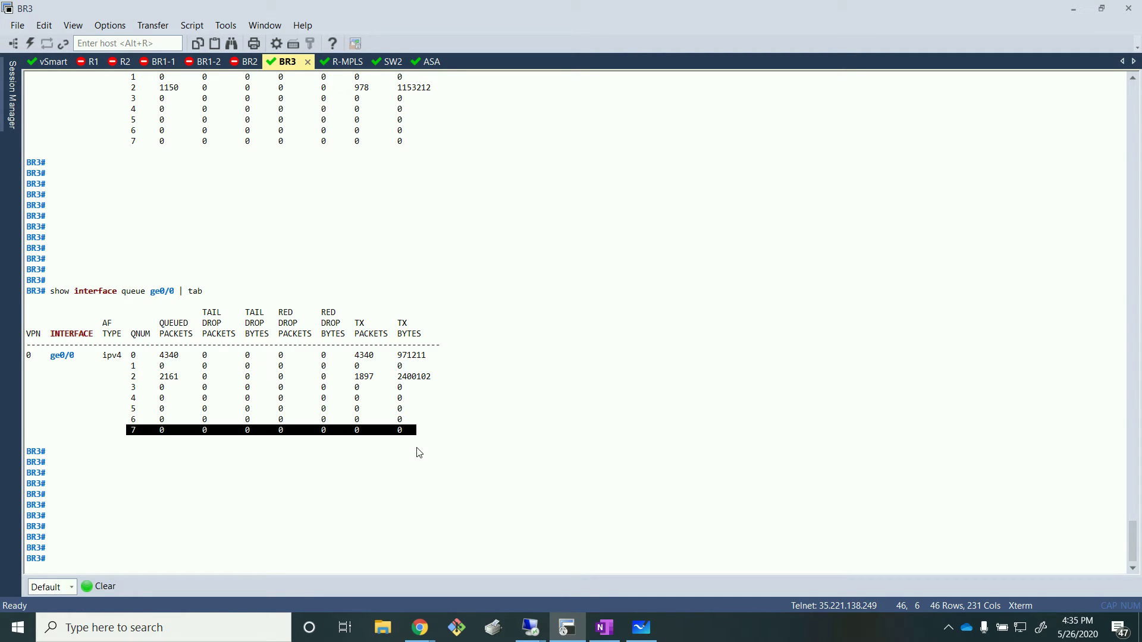
# - Compare the class-to-queue table in Microsoft Whiteboard with BR3's queue 1 and queue 2 counters in the terminal
pyautogui.click(641, 628)
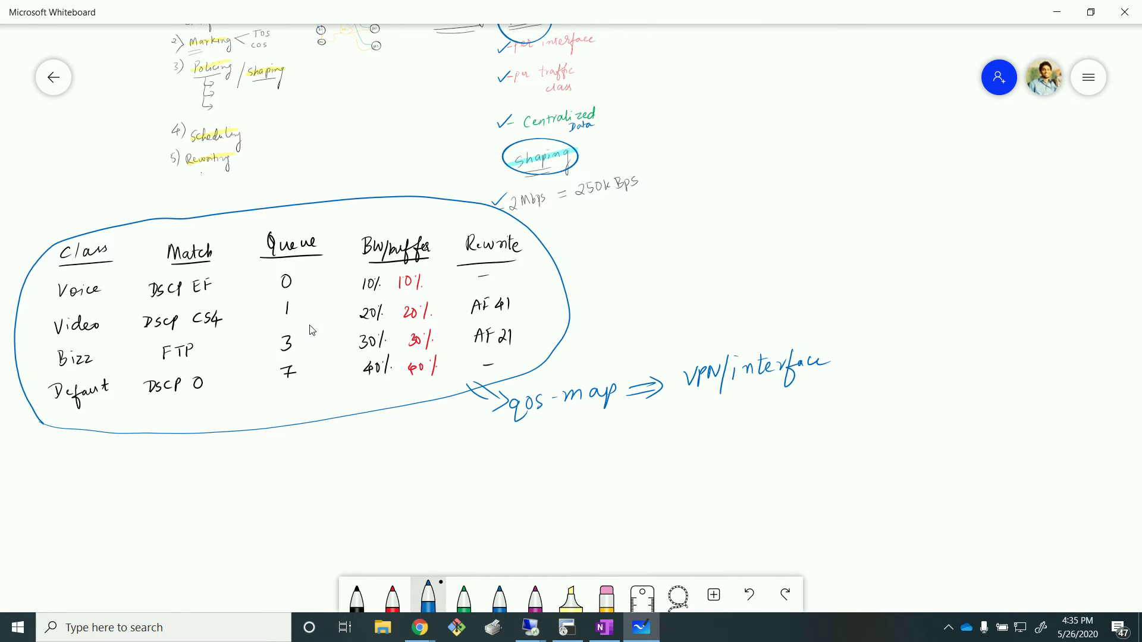
pyautogui.click(1057, 12)
pyautogui.click(569, 337)
pyautogui.moveTo(164, 365); pyautogui.dragTo(435, 377)
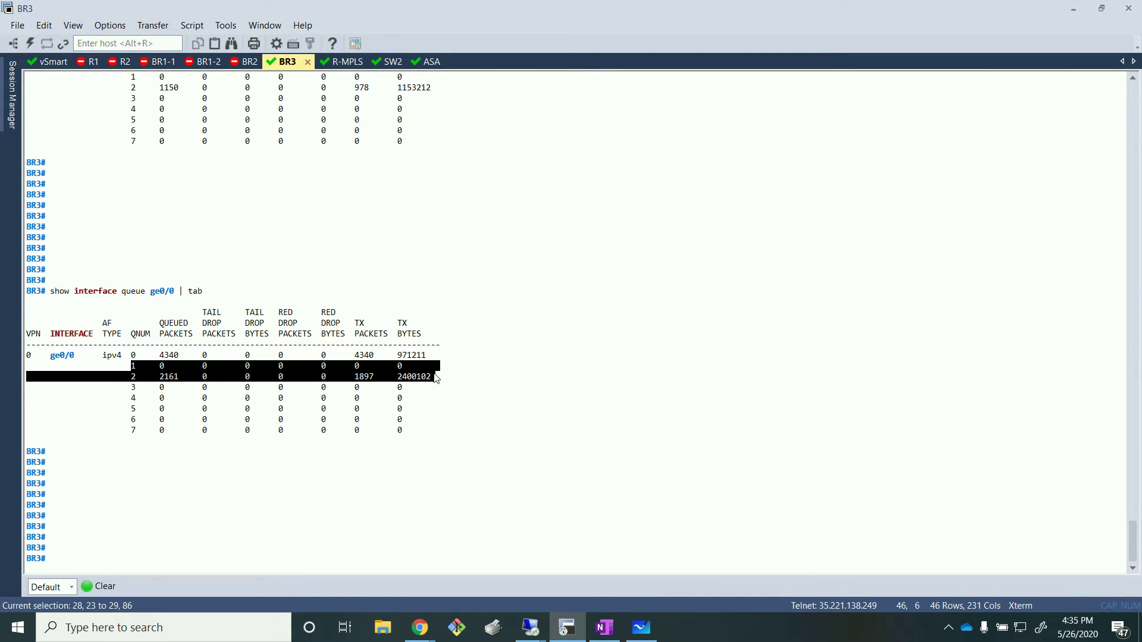
pyautogui.click(148, 458)
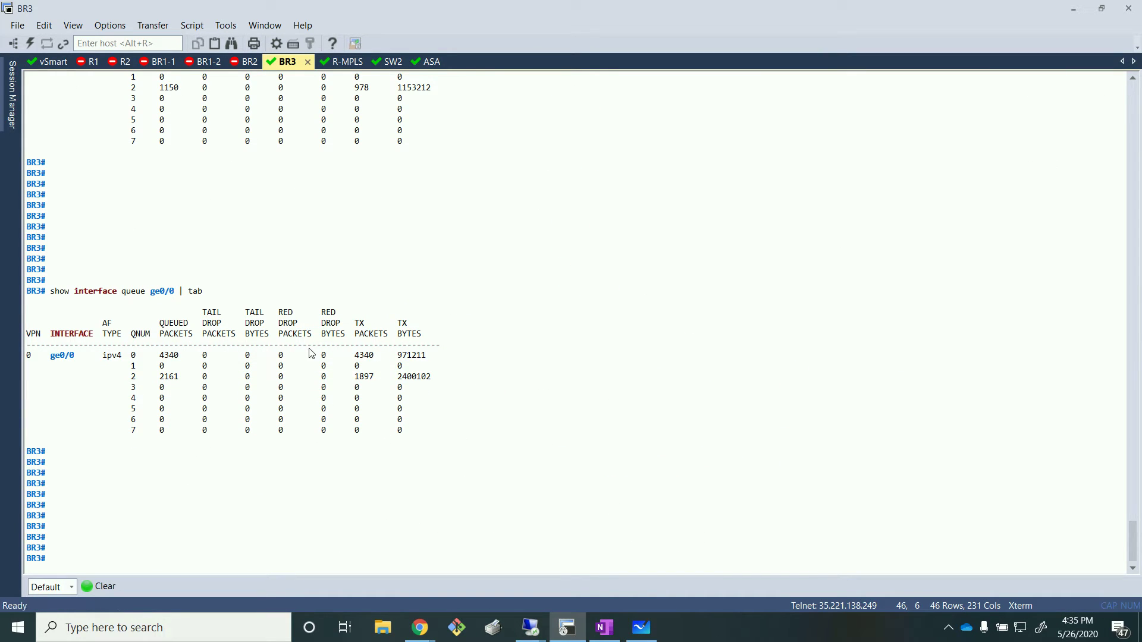
pyautogui.moveTo(445, 376); pyautogui.dragTo(122, 381)
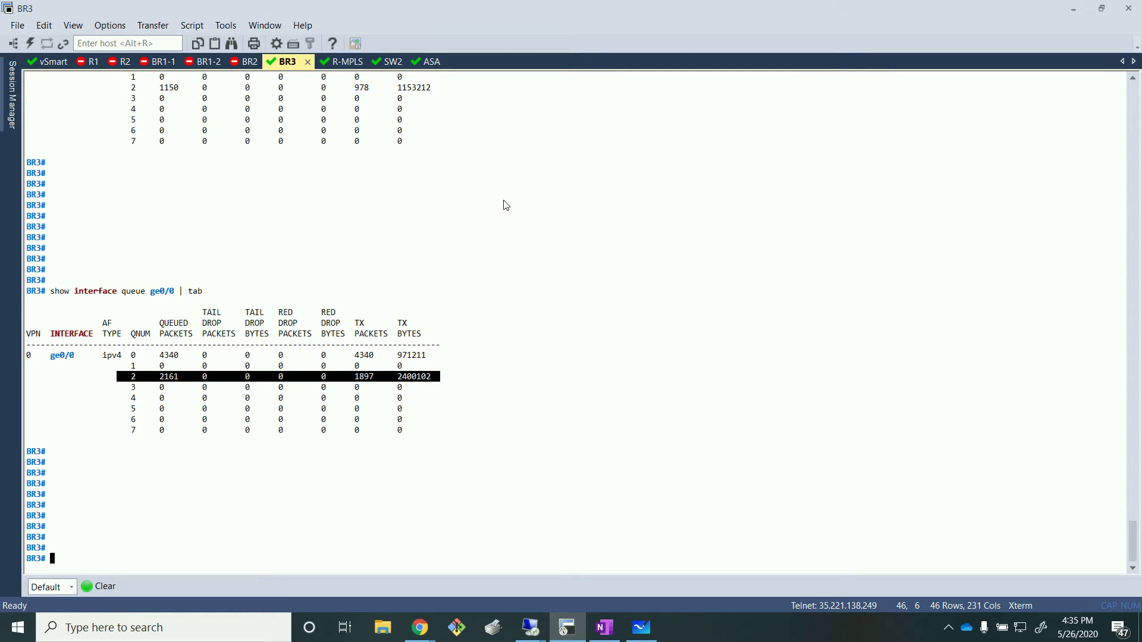
pyautogui.click(276, 359)
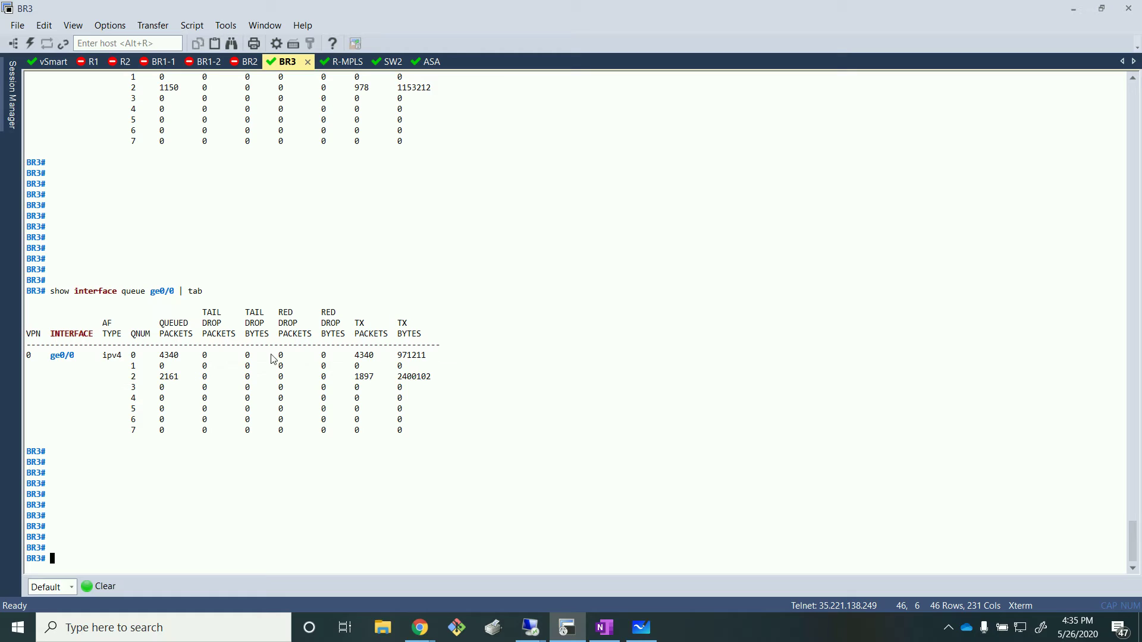
pyautogui.moveTo(146, 379); pyautogui.dragTo(446, 382)
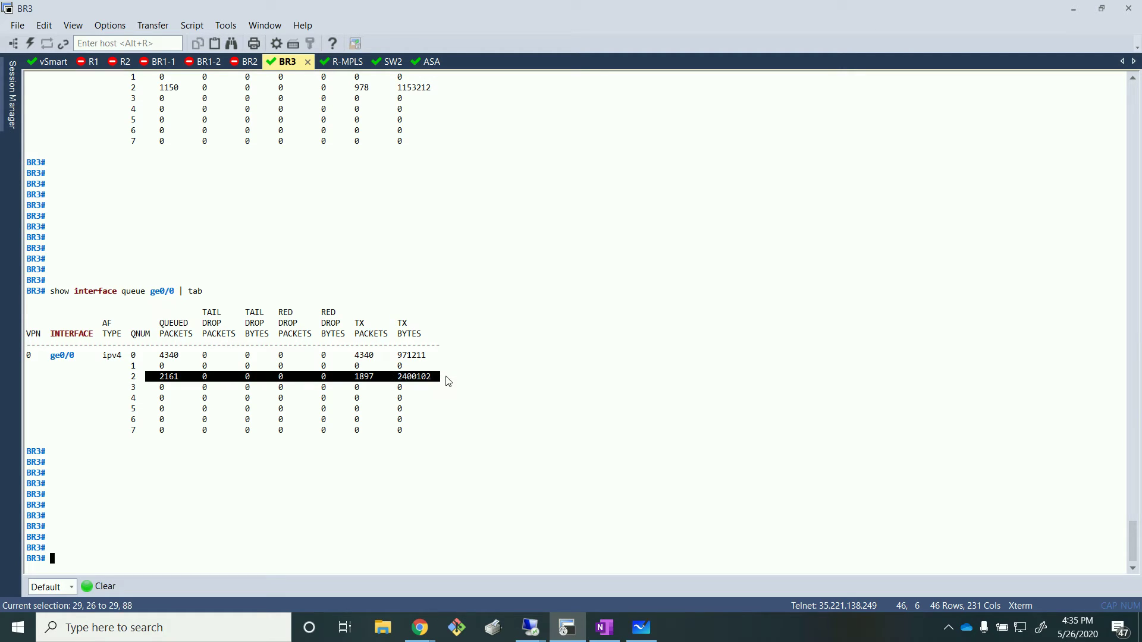
pyautogui.click(448, 385)
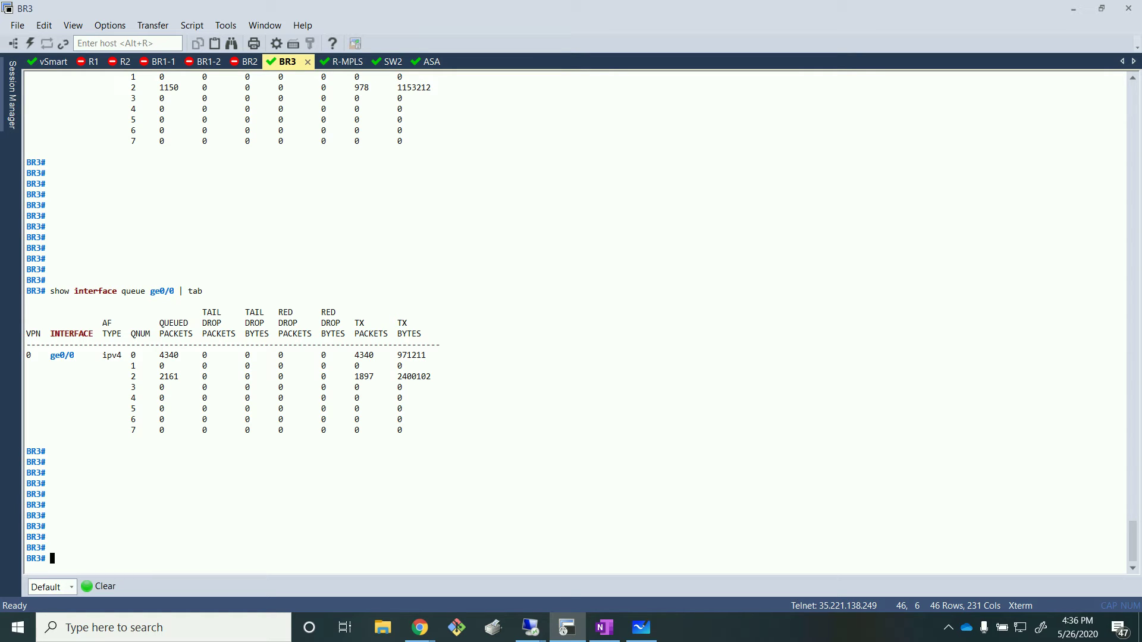
# - In Microsoft Whiteboard, circle the Match column of the class table with the red pen
pyautogui.click(651, 637)
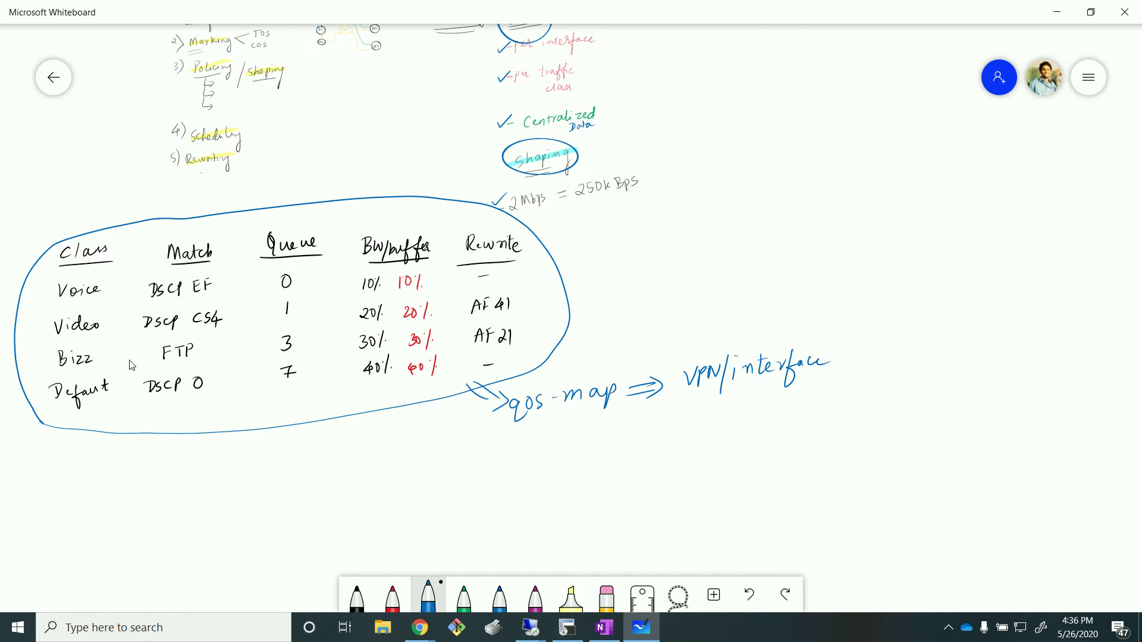
pyautogui.click(392, 598)
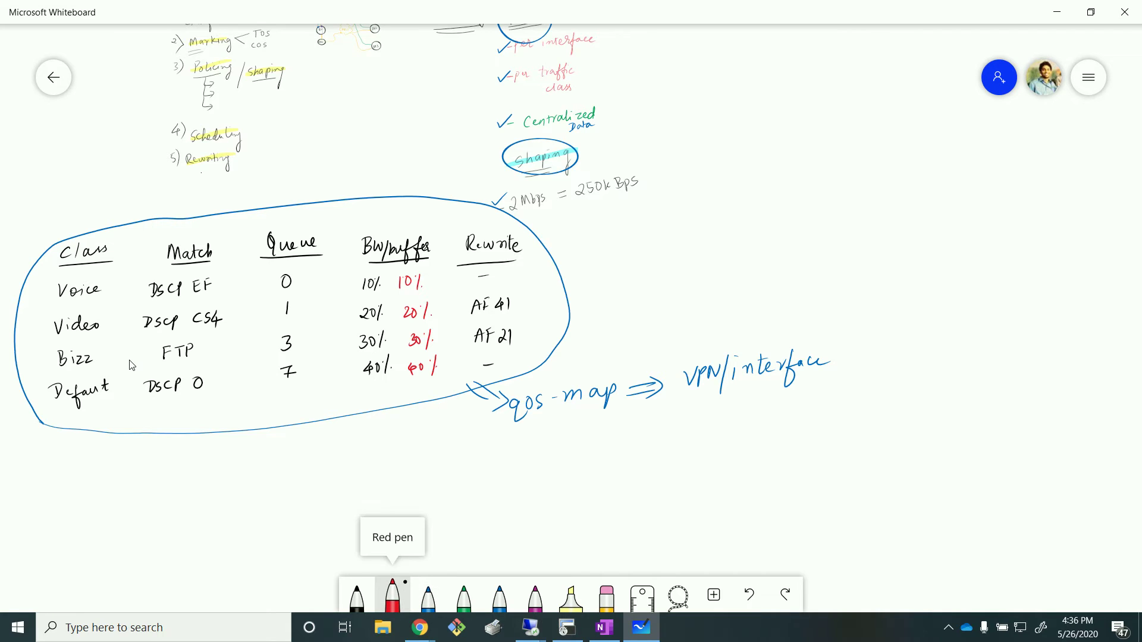
pyautogui.moveTo(169, 220)
pyautogui.mouseDown()
pyautogui.moveTo(106, 333)
pyautogui.moveTo(191, 443)
pyautogui.moveTo(266, 297)
pyautogui.moveTo(219, 218)
pyautogui.mouseUp()
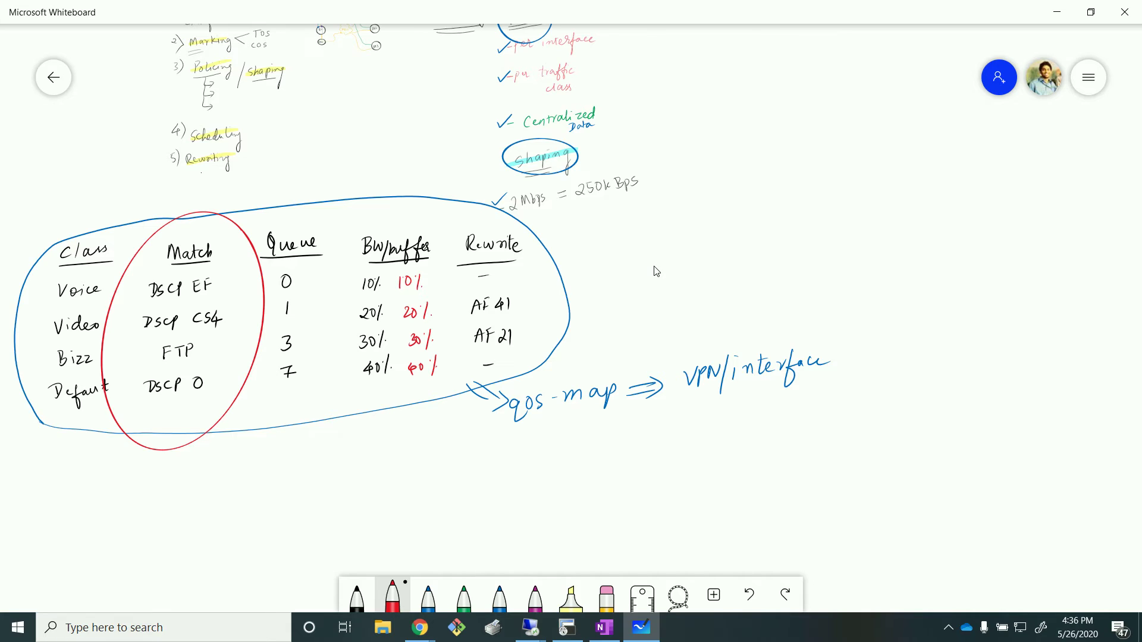
# - With the black pen, draw two branches below the circled Match column and label them Local and Central
pyautogui.click(357, 596)
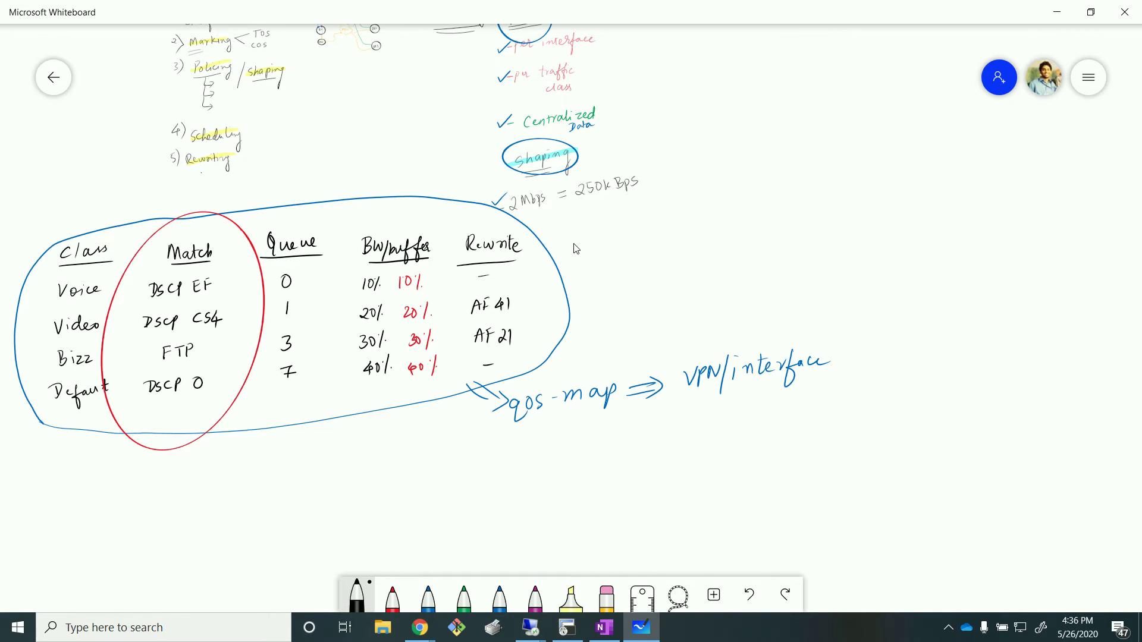
pyautogui.moveTo(157, 443); pyautogui.dragTo(129, 479)
pyautogui.moveTo(66, 499)
pyautogui.mouseDown()
pyautogui.moveTo(77, 516)
pyautogui.moveTo(116, 515)
pyautogui.mouseUp()
pyautogui.moveTo(118, 492); pyautogui.dragTo(119, 516)
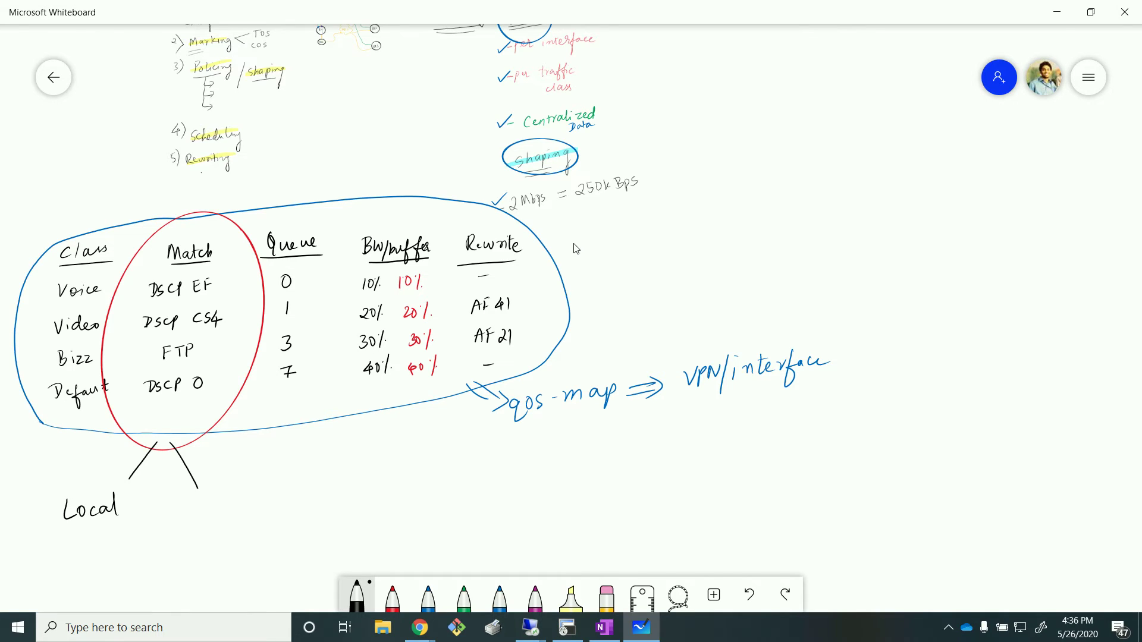
pyautogui.moveTo(216, 495)
pyautogui.mouseDown()
pyautogui.moveTo(215, 512)
pyautogui.moveTo(272, 500)
pyautogui.mouseUp()
pyautogui.moveTo(273, 498); pyautogui.dragTo(278, 479)
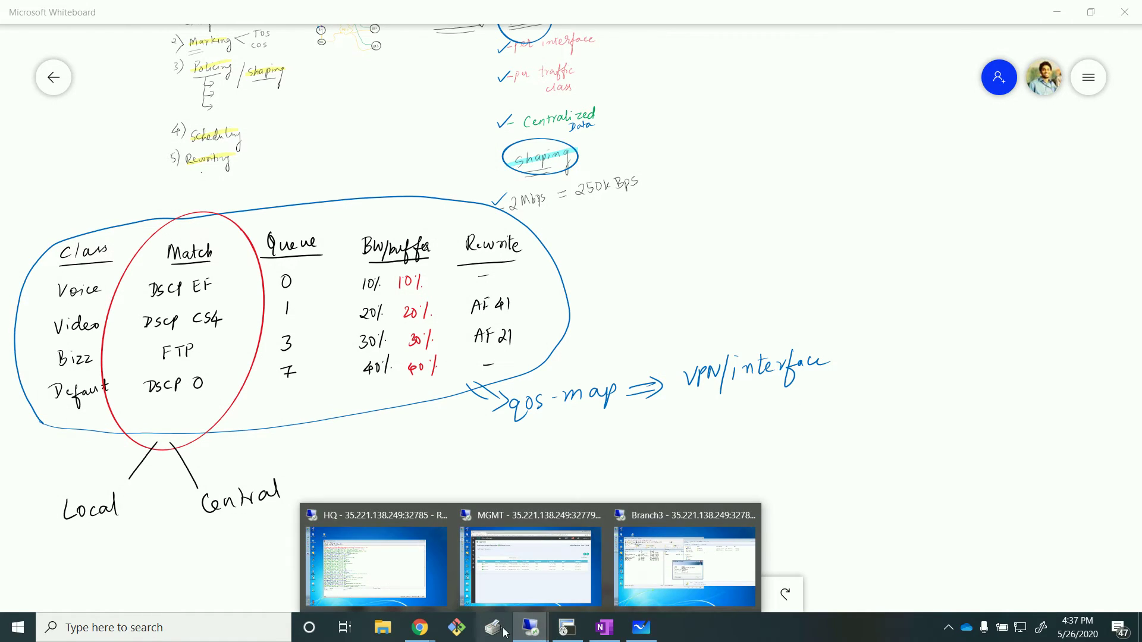
# - In Cisco vManage on the MGMT remote desktop, open the localized access control list ACL_FROM_VLAN10 for editing
pyautogui.click(508, 602)
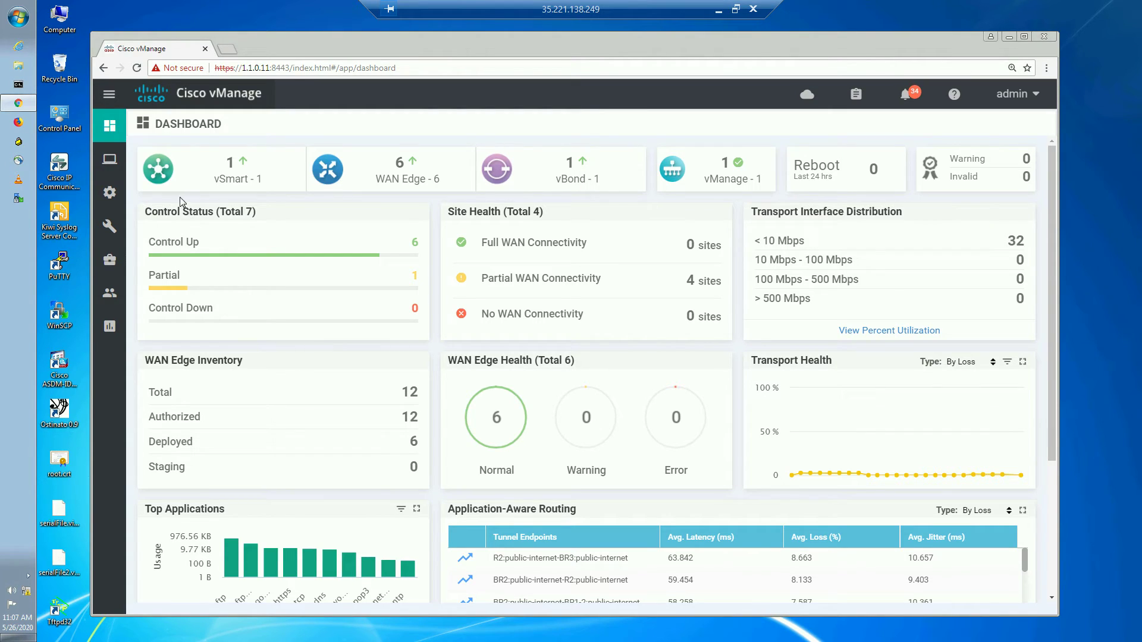
pyautogui.moveTo(108, 197)
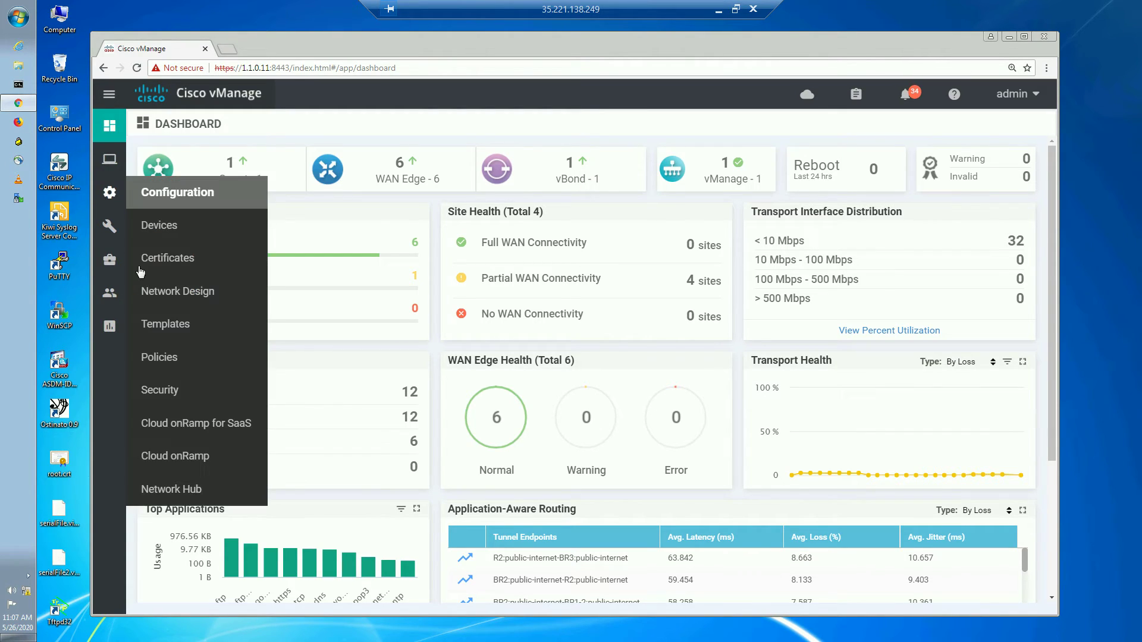
pyautogui.click(164, 358)
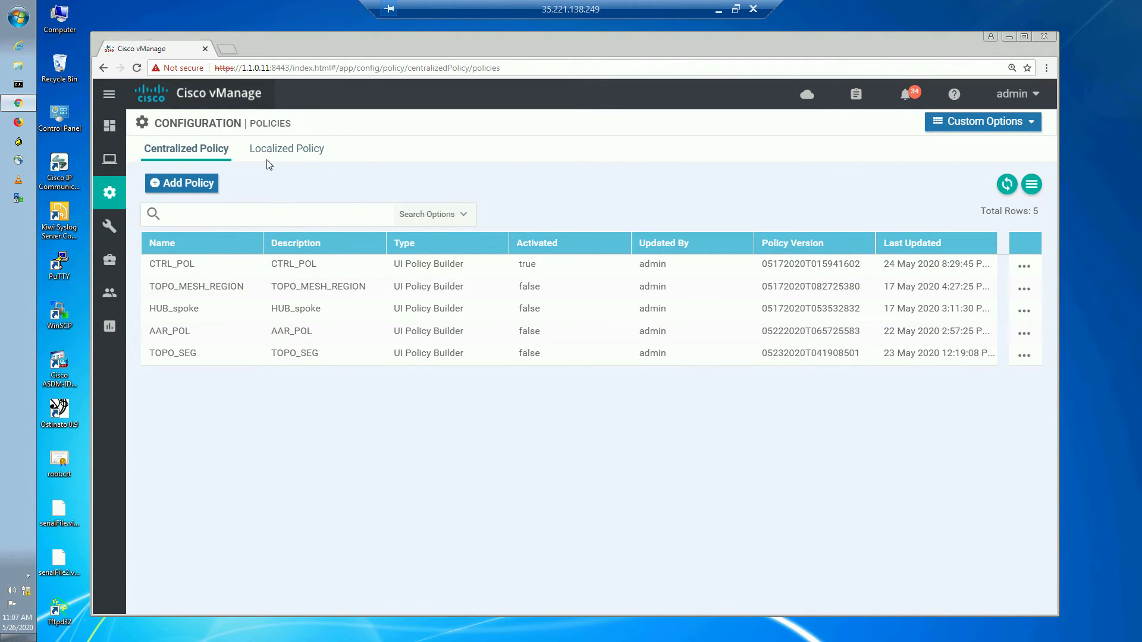
pyautogui.click(951, 125)
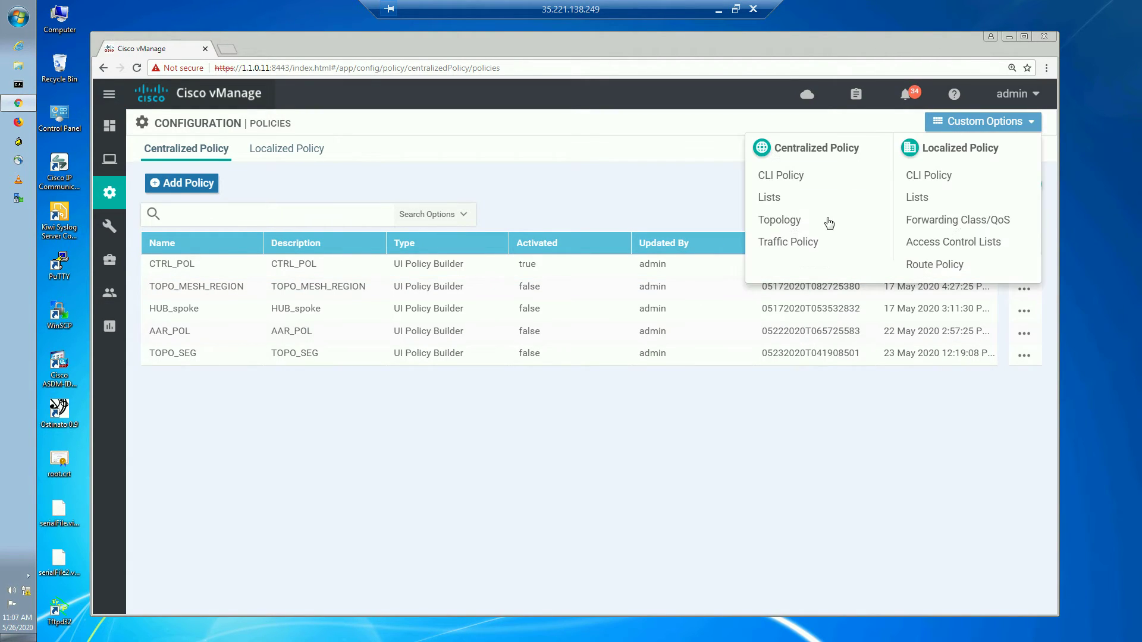
pyautogui.click(934, 243)
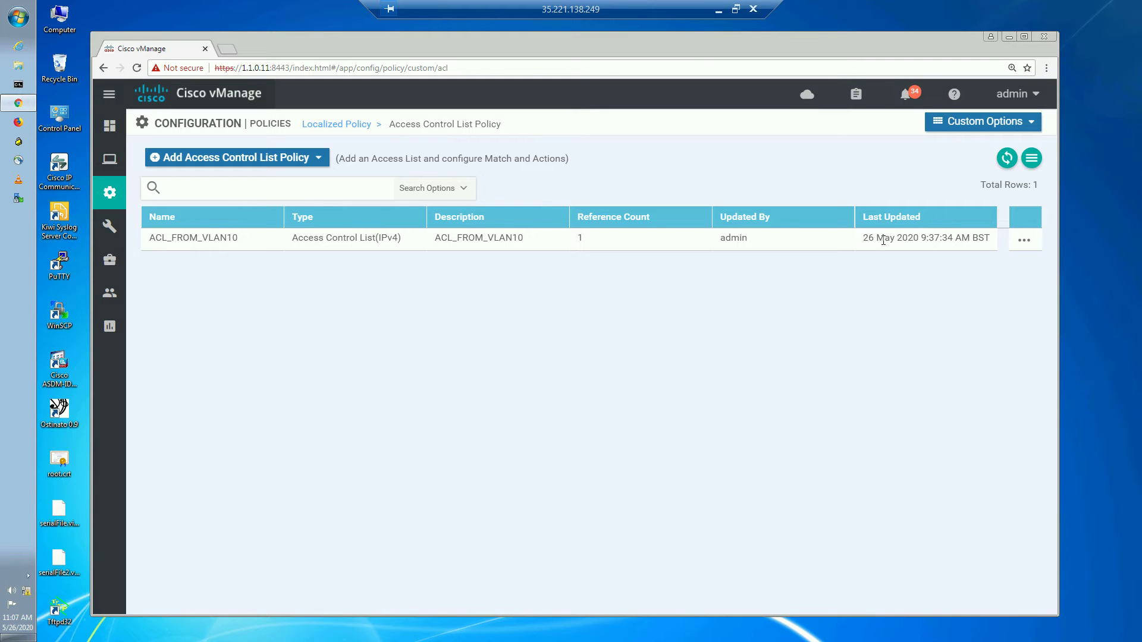
pyautogui.click(1024, 241)
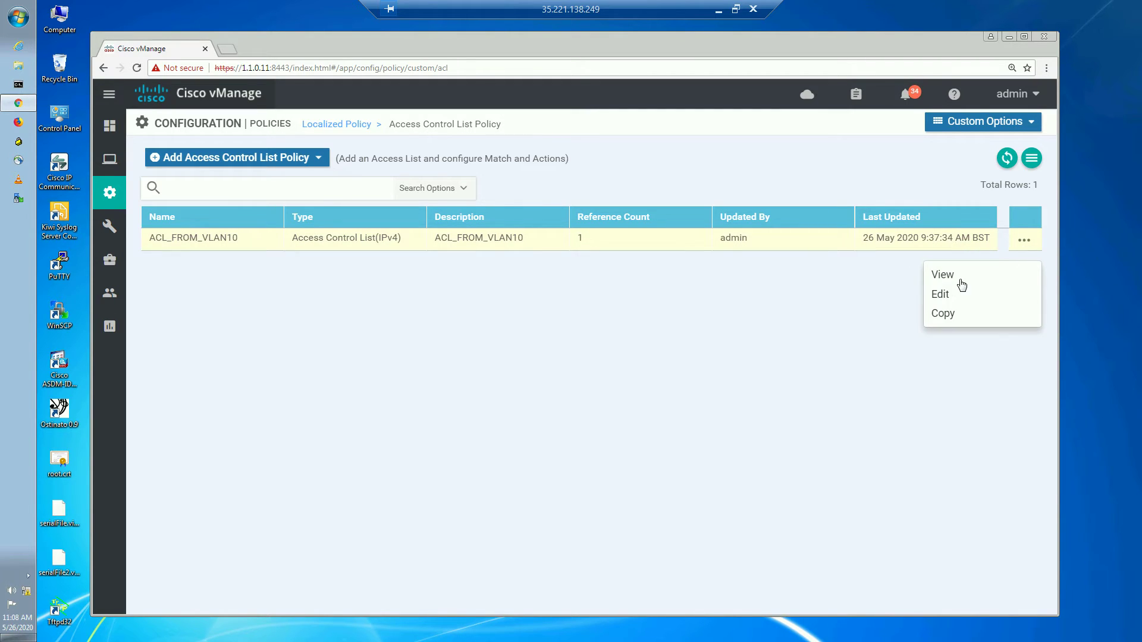
pyautogui.click(951, 299)
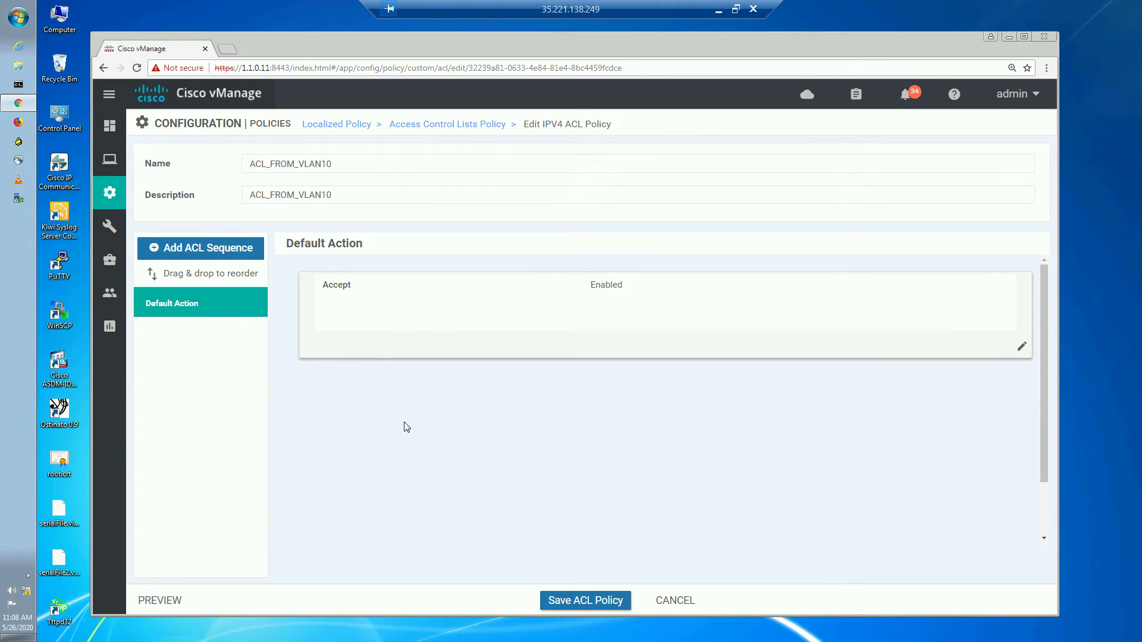
# - Add an ACL sequence to ACL_FROM_VLAN10 and start a sequence rule in it with a DSCP match condition
pyautogui.click(227, 256)
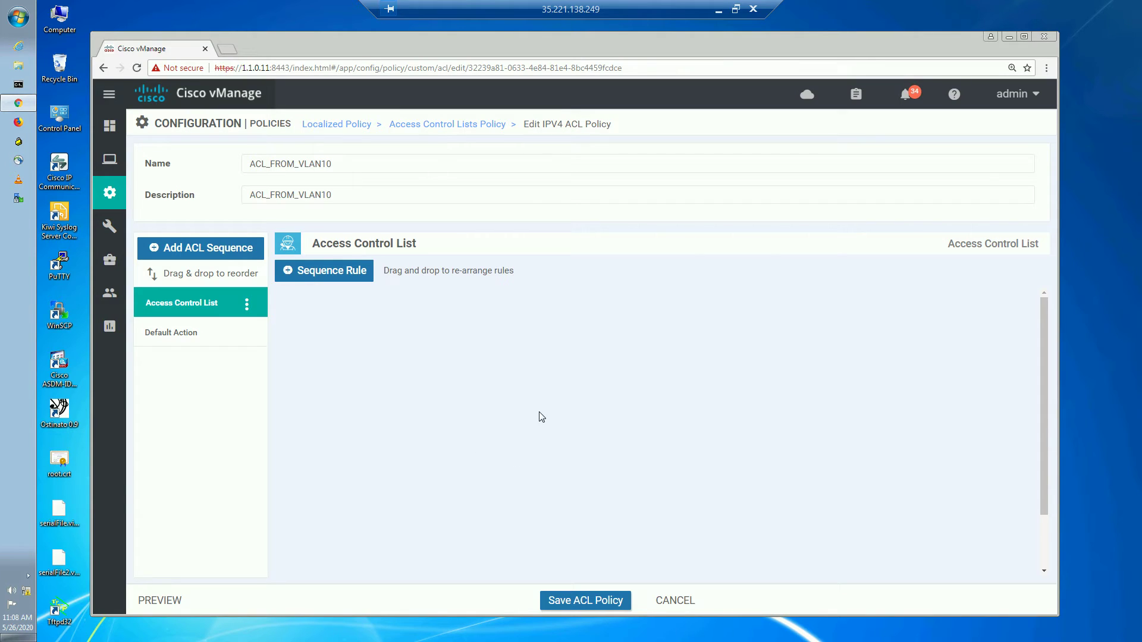
pyautogui.click(718, 9)
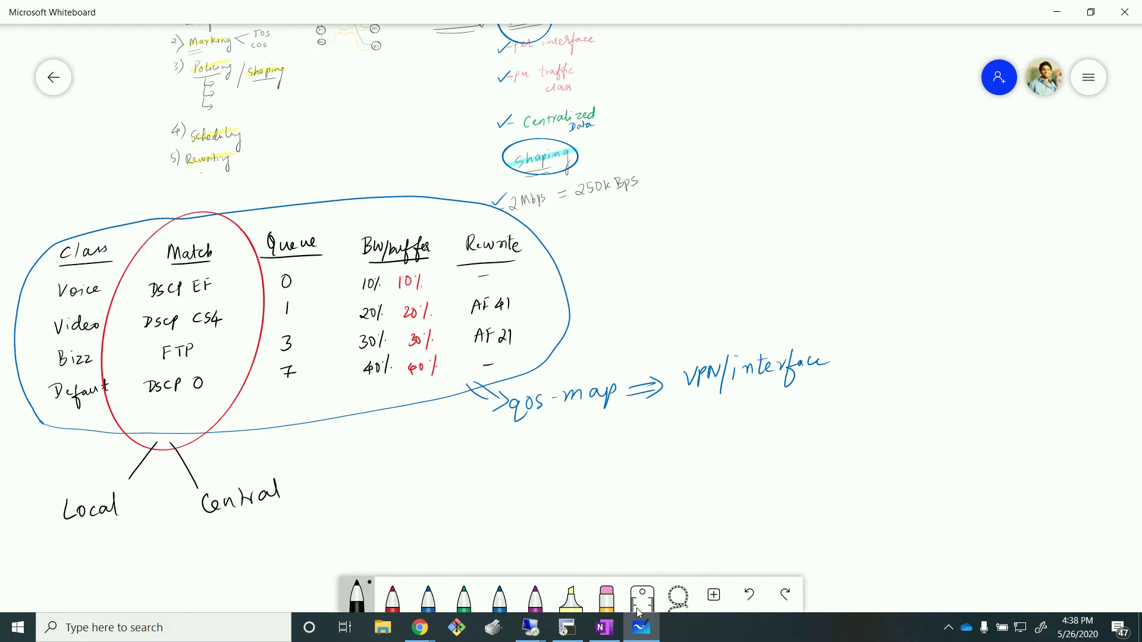
pyautogui.moveTo(543, 629)
pyautogui.click(526, 607)
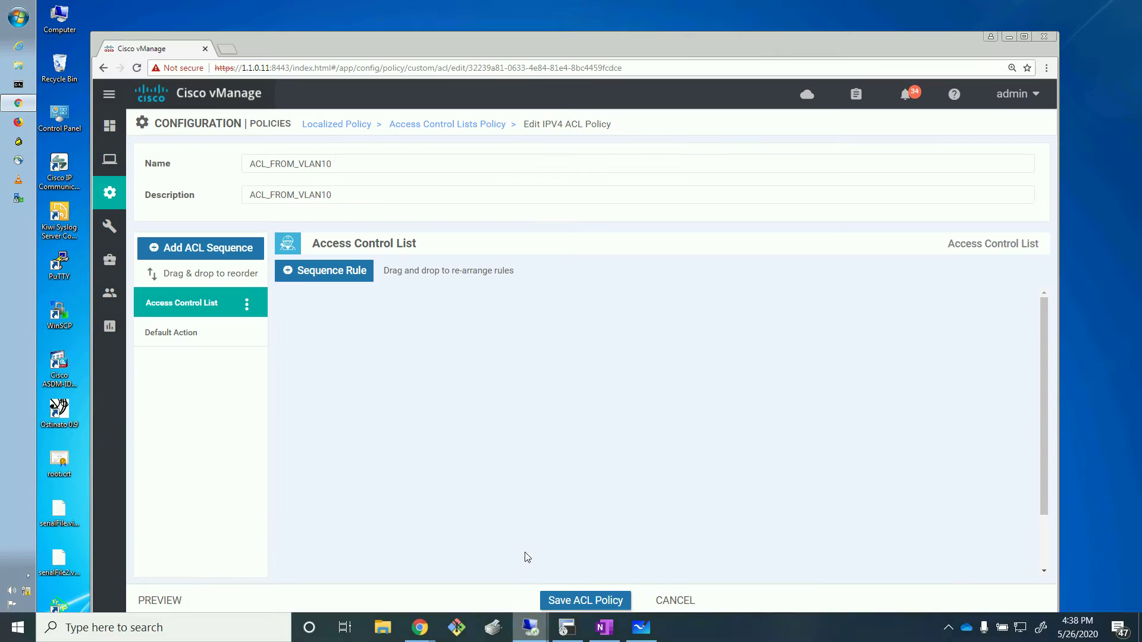
pyautogui.click(331, 271)
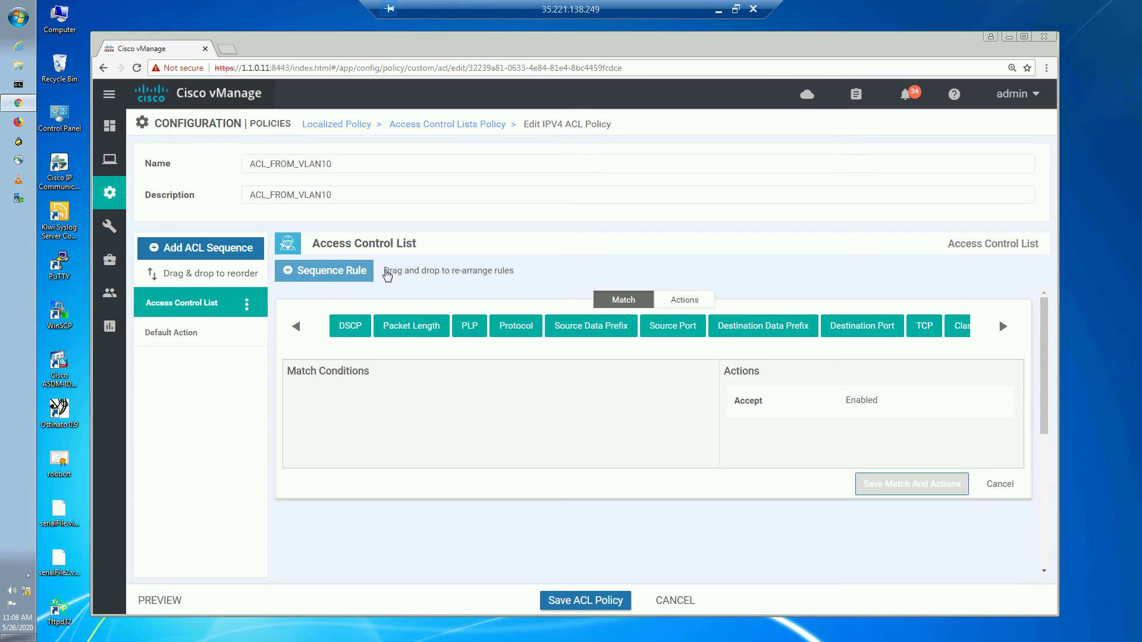
pyautogui.click(351, 326)
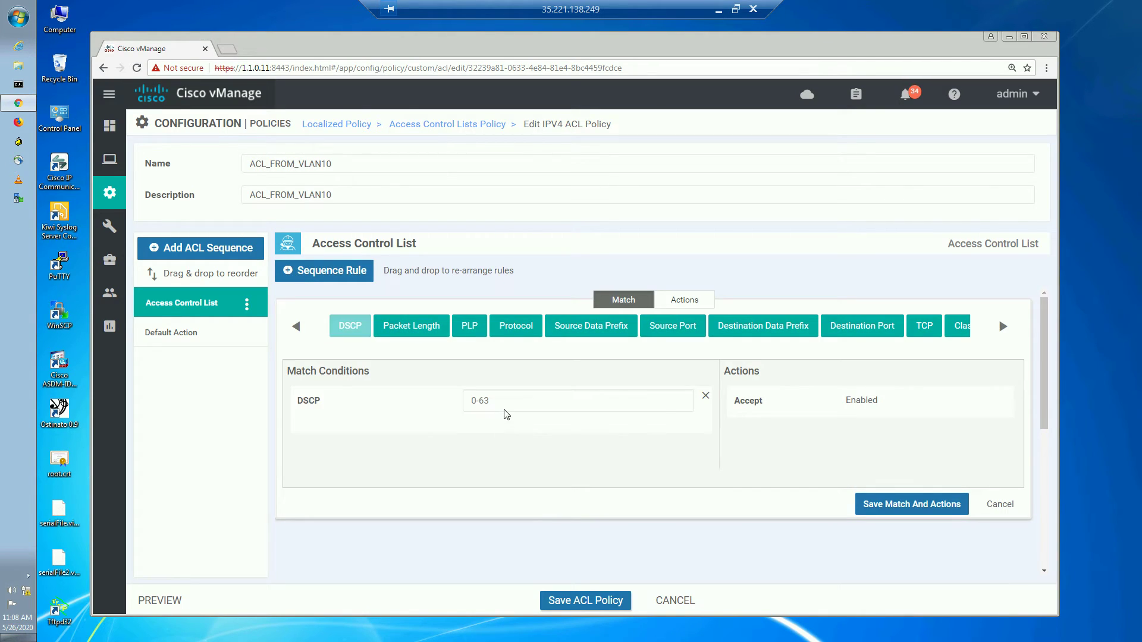
pyautogui.click(507, 402)
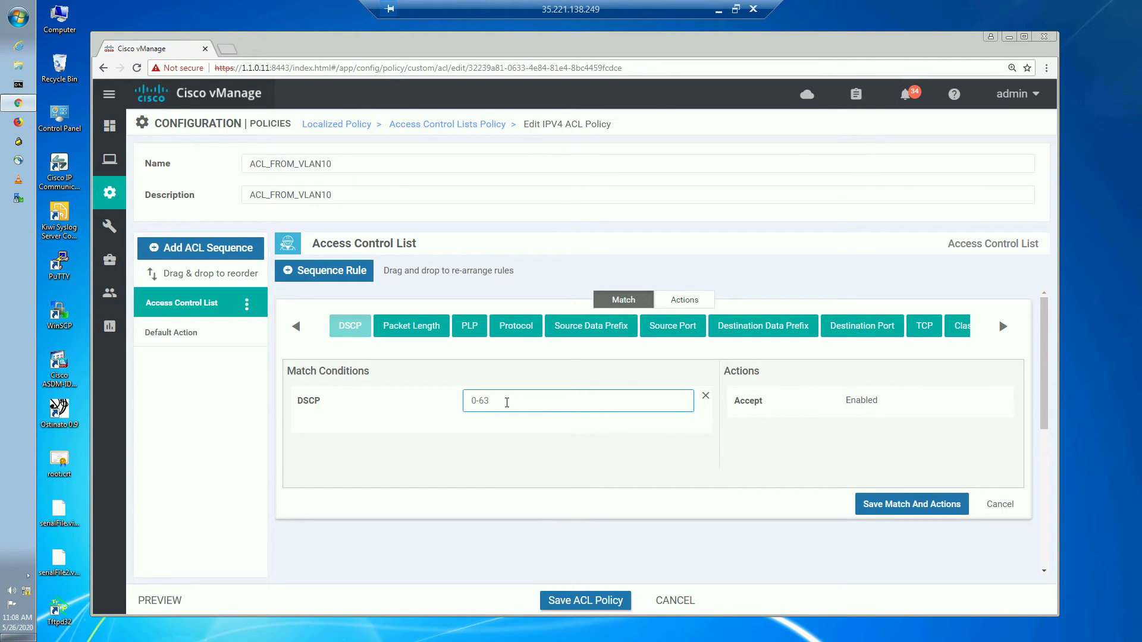
# - Switch to Chrome and look up the decimal DSCP value for class cs4 in the DSCP conversion chart
pyautogui.click(717, 13)
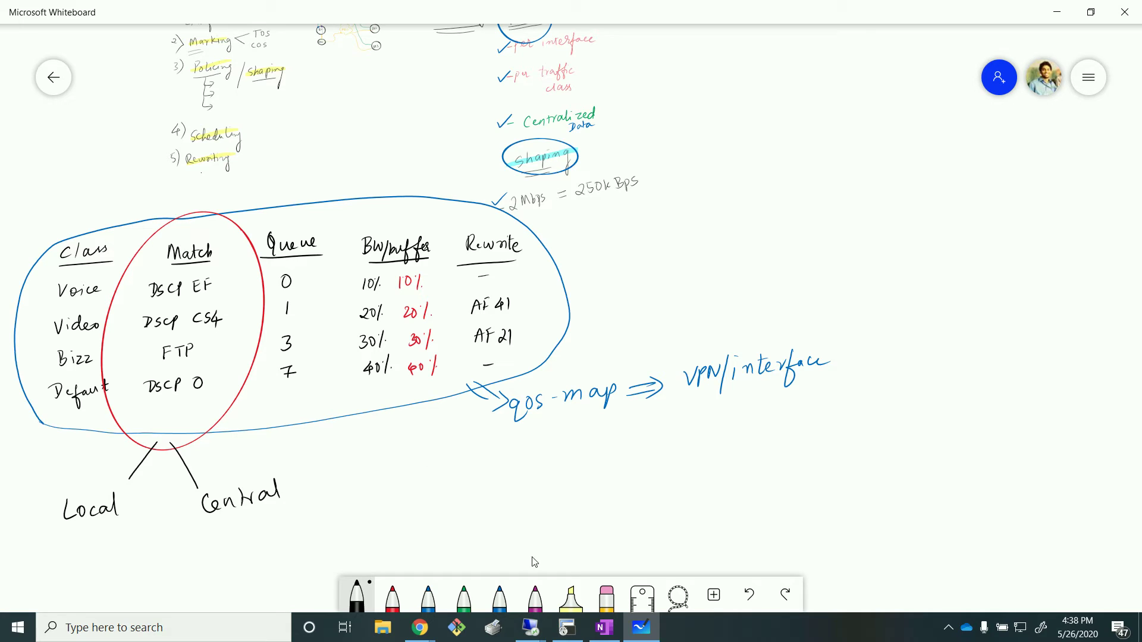
pyautogui.click(420, 627)
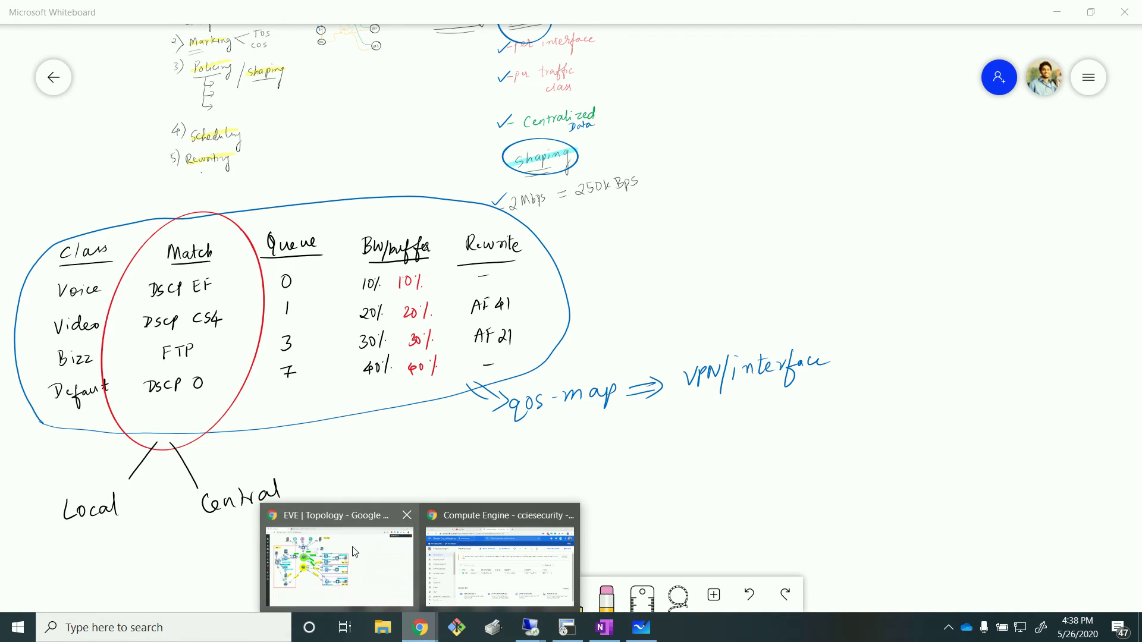
pyautogui.click(333, 553)
pyautogui.click(311, 8)
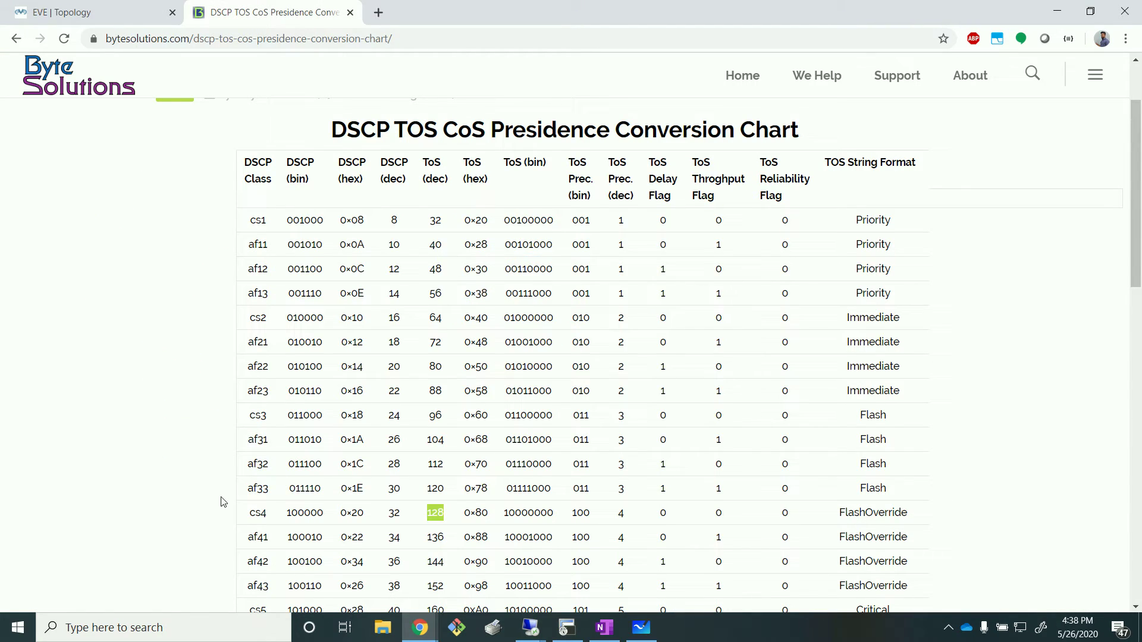
pyautogui.moveTo(248, 513); pyautogui.dragTo(271, 513)
pyautogui.moveTo(405, 523); pyautogui.dragTo(388, 519)
pyautogui.click(407, 523)
pyautogui.doubleClick(395, 514)
pyautogui.moveTo(446, 513); pyautogui.dragTo(399, 523)
pyautogui.doubleClick(392, 509)
pyautogui.click(408, 515)
pyautogui.moveTo(408, 515); pyautogui.dragTo(388, 513)
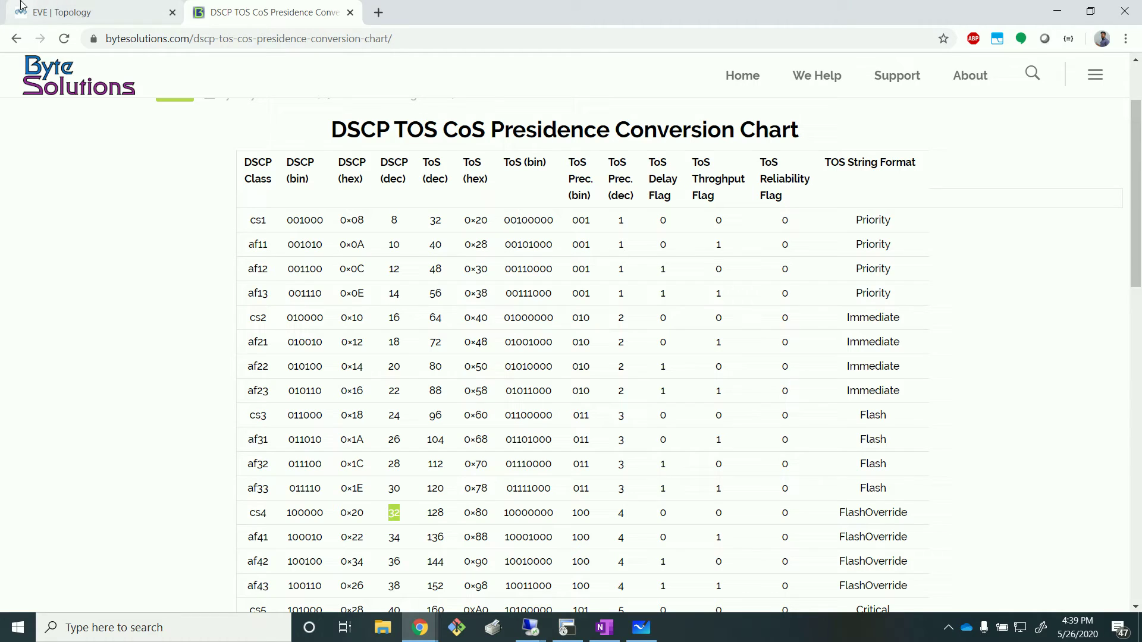
# - Return to Cisco vManage on the remote desktop and set the rule's DSCP match to 32
pyautogui.click(89, 12)
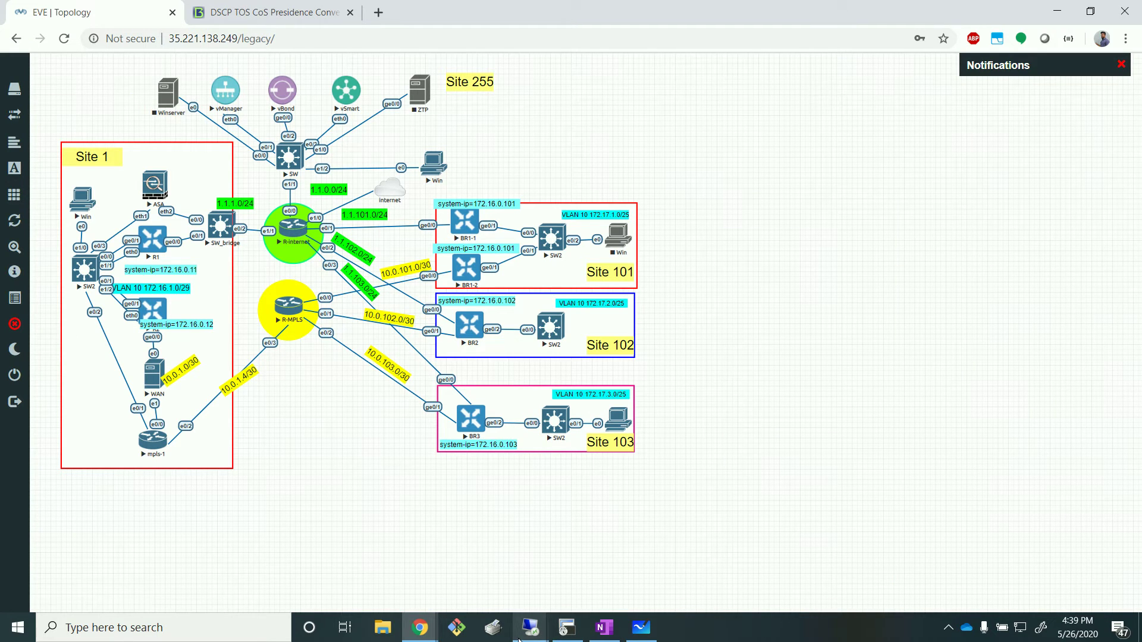
pyautogui.moveTo(530, 628)
pyautogui.click(563, 502)
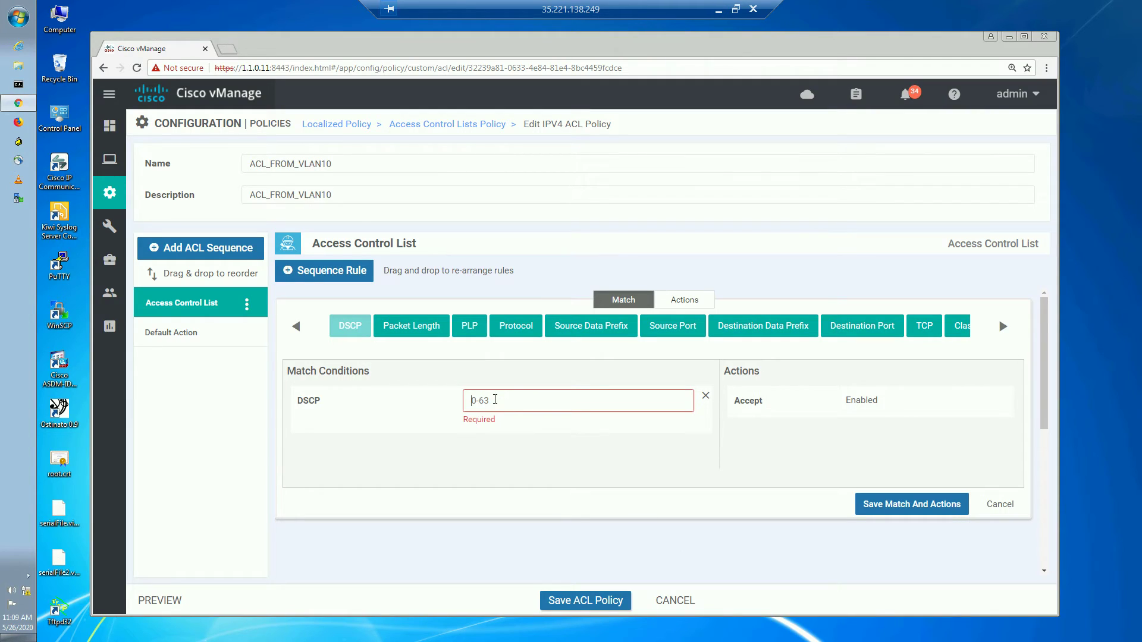
pyautogui.write('32')
pyautogui.click(643, 474)
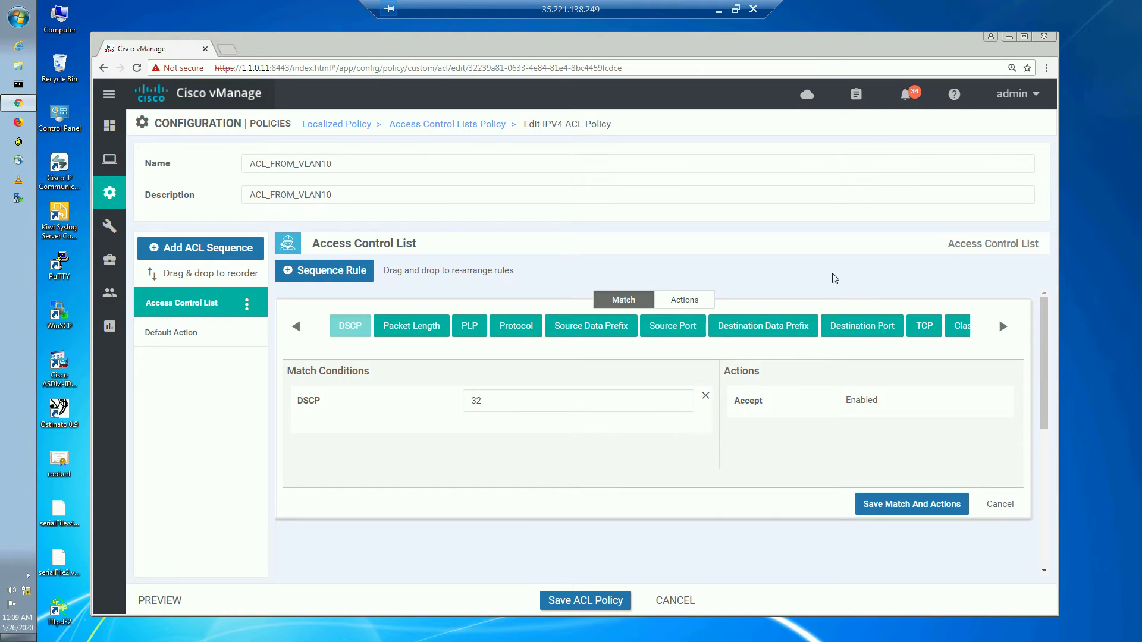
# - Add a Class action to the accept rule and assign CLASS_VIDEO to it
pyautogui.click(684, 299)
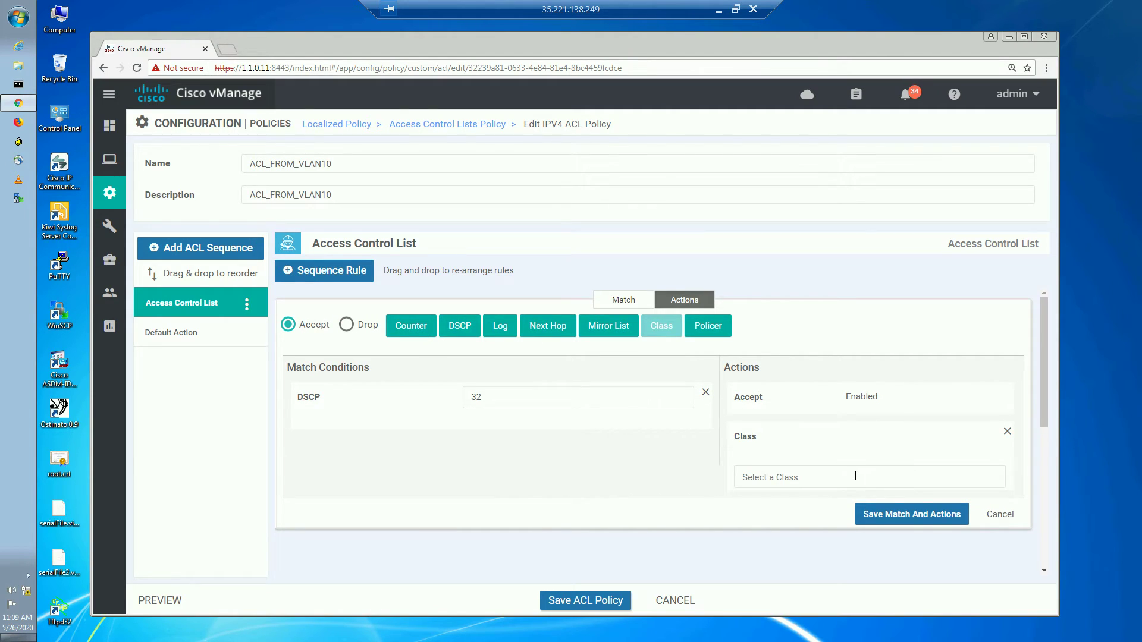
pyautogui.click(850, 477)
pyautogui.click(784, 533)
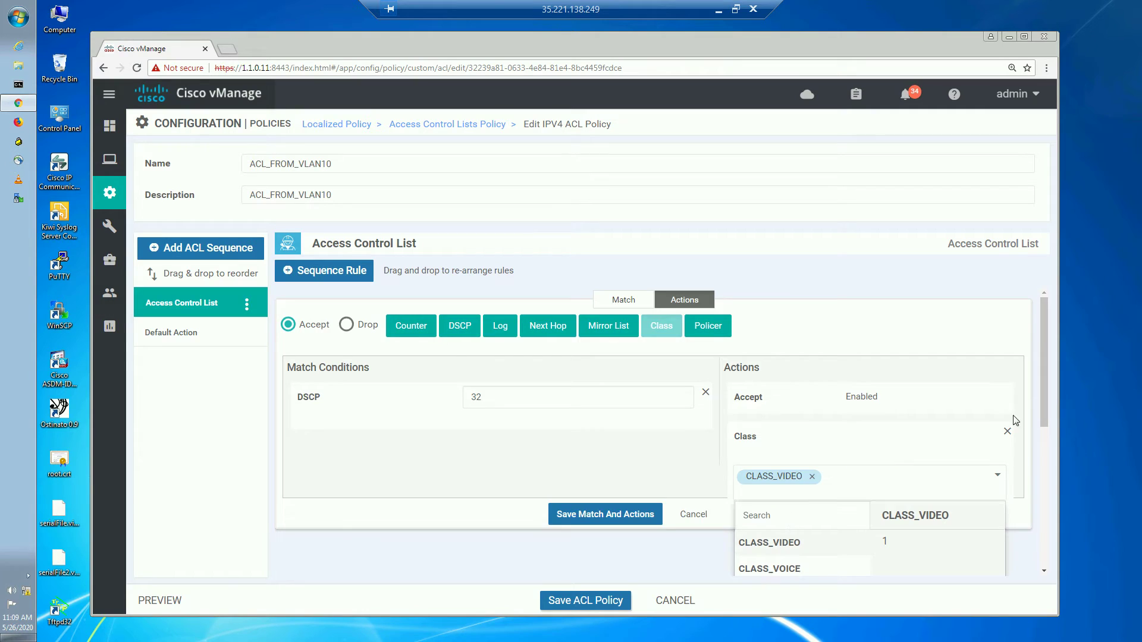
pyautogui.moveTo(1045, 423)
pyautogui.mouseDown()
pyautogui.moveTo(1046, 458)
pyautogui.moveTo(1049, 416)
pyautogui.mouseUp()
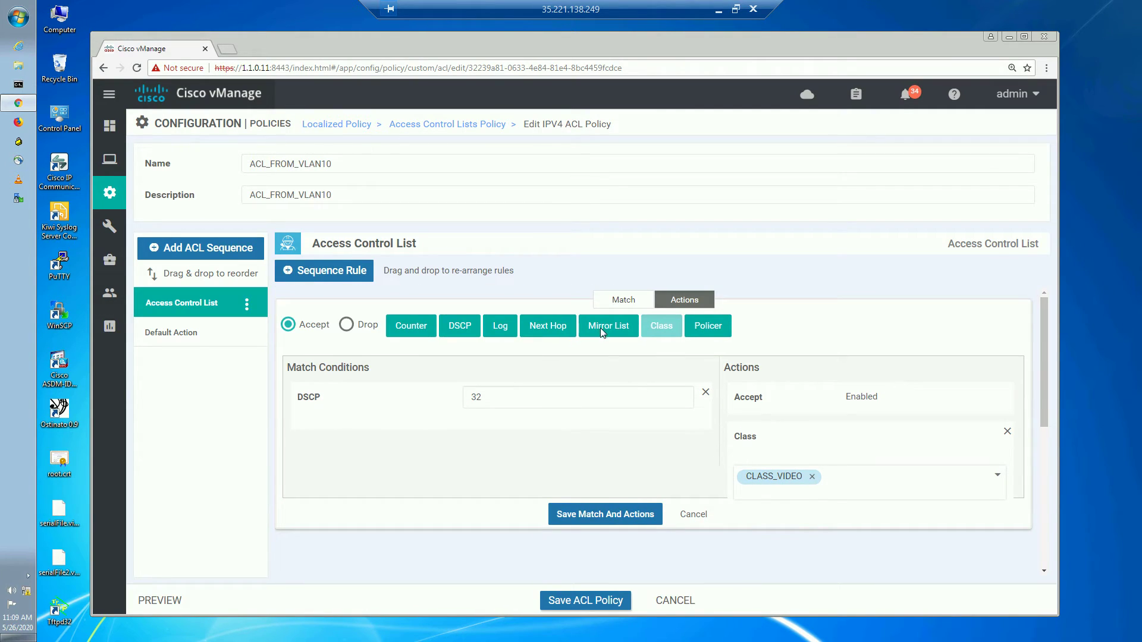
# - Add a counter named CLASS_VIDEO to the rule's actions and save the match and actions
pyautogui.click(411, 333)
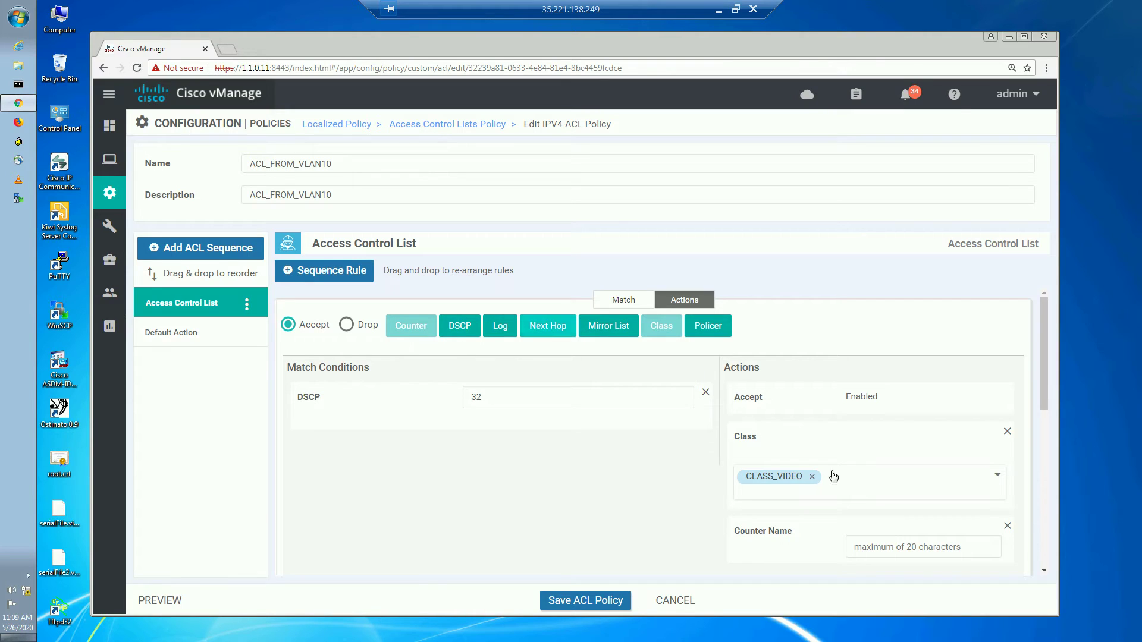
pyautogui.click(879, 546)
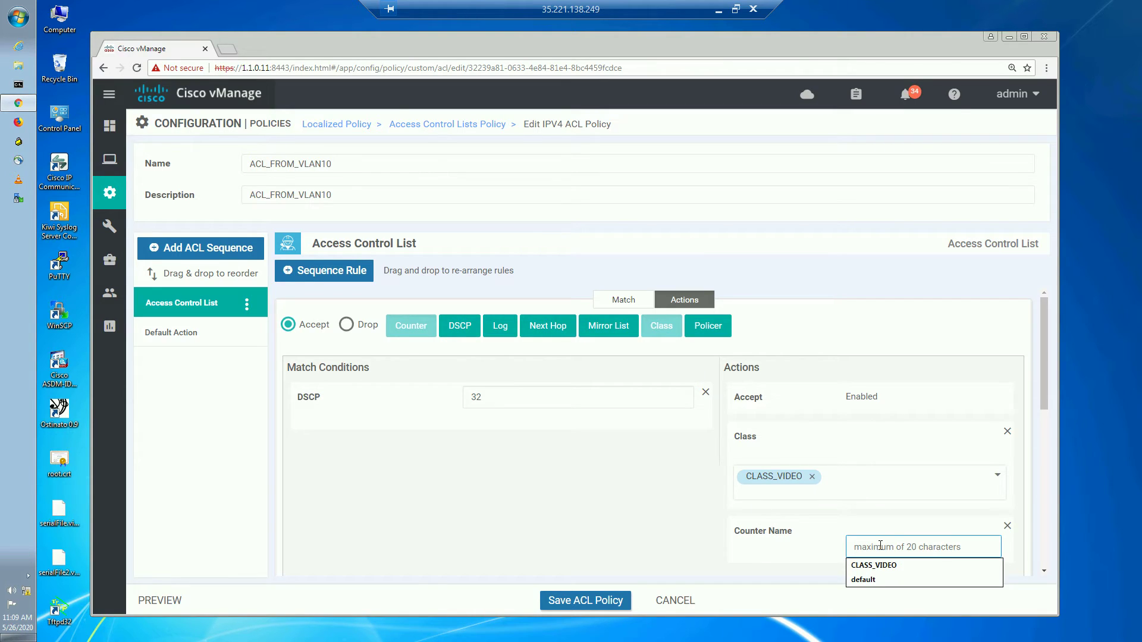
pyautogui.click(881, 565)
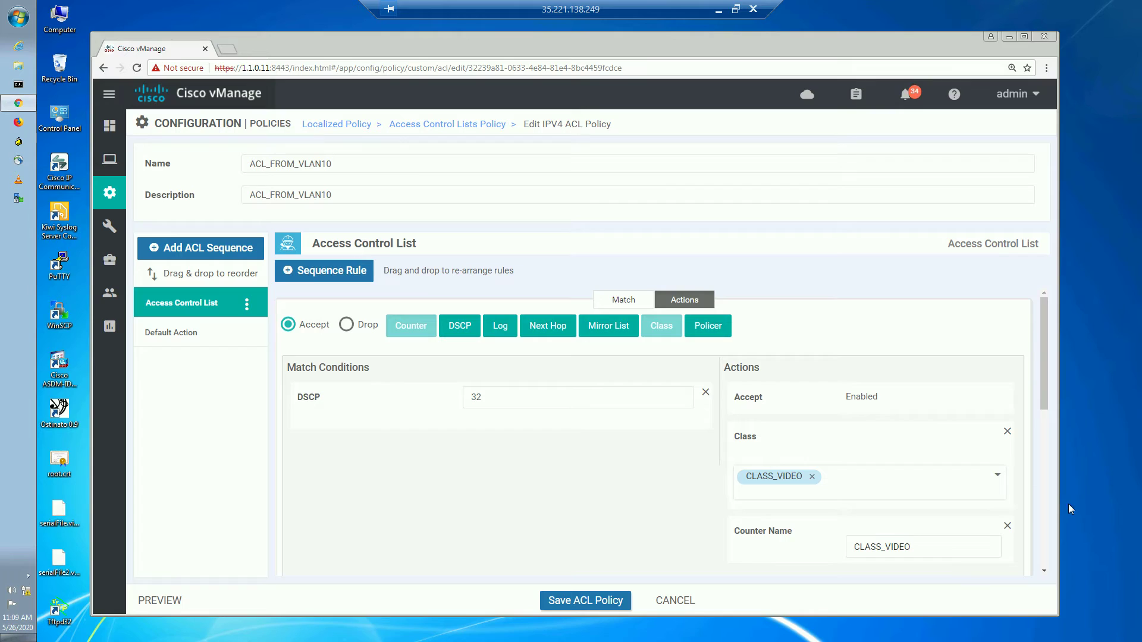
pyautogui.moveTo(1045, 397); pyautogui.dragTo(1044, 436)
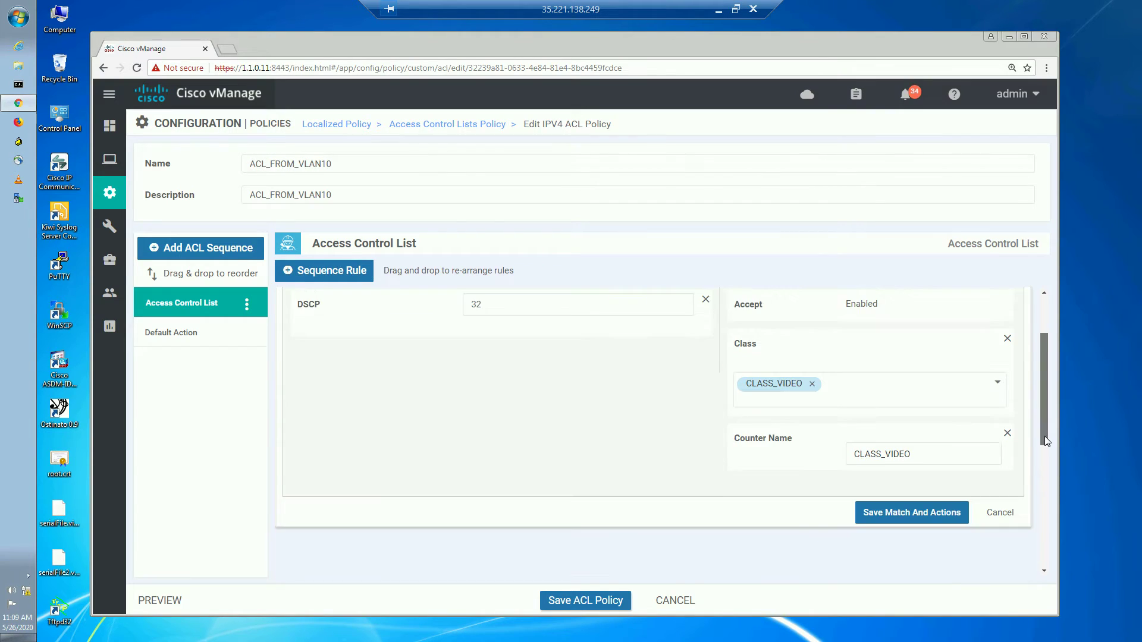
pyautogui.click(916, 501)
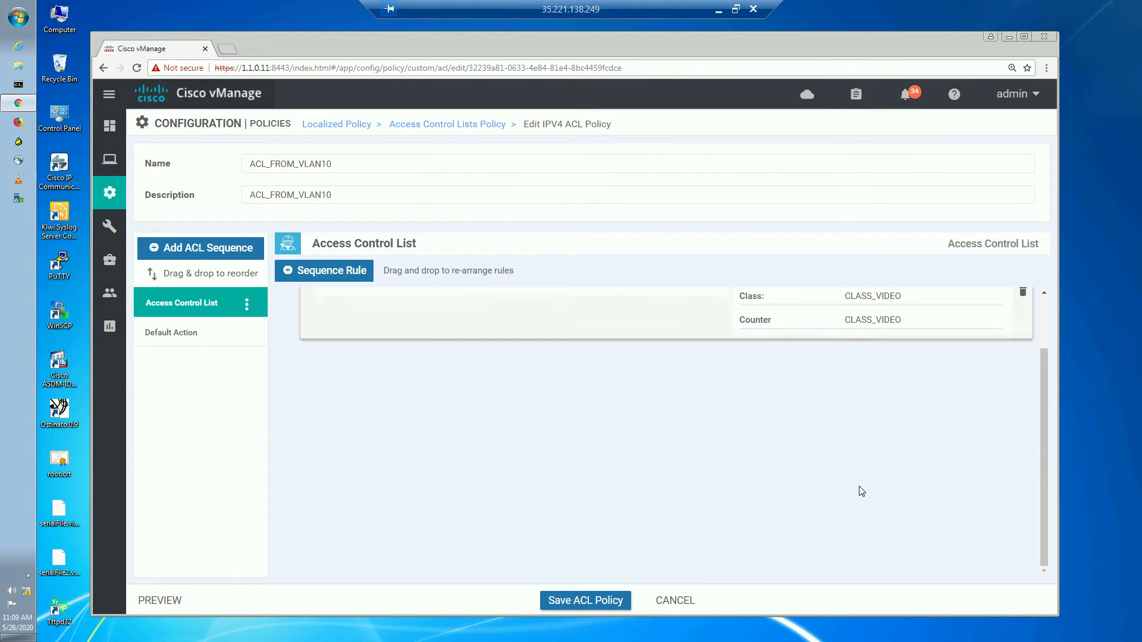
# - Review the ACL's default action, save and activate the ACL policy, and push the configuration to the 4 devices
pyautogui.click(210, 344)
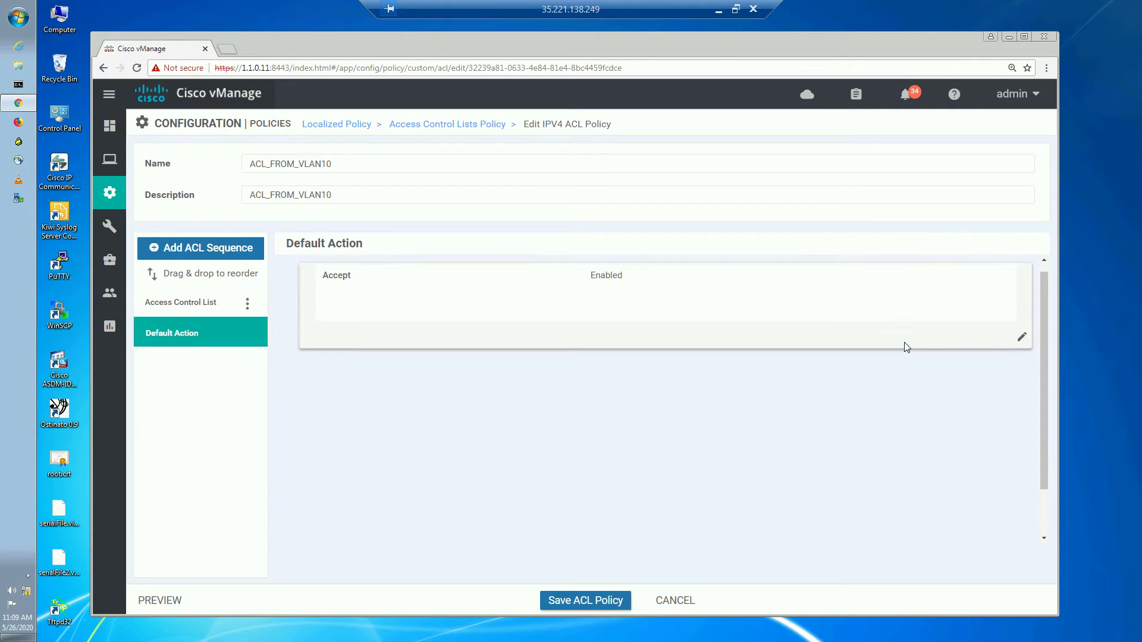
pyautogui.click(585, 600)
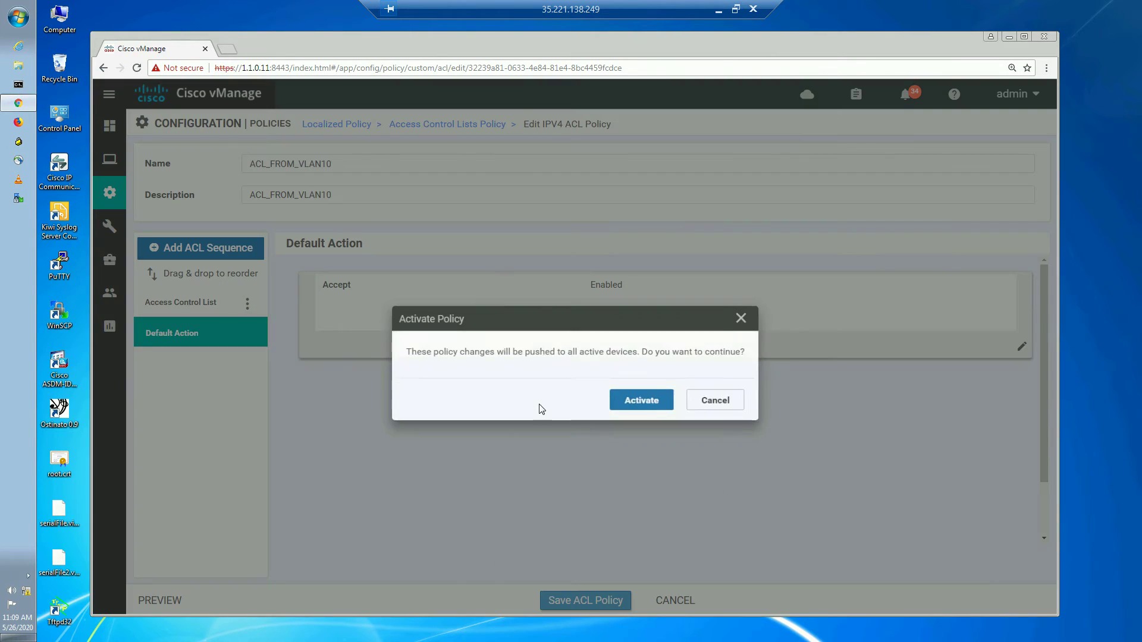
pyautogui.click(631, 390)
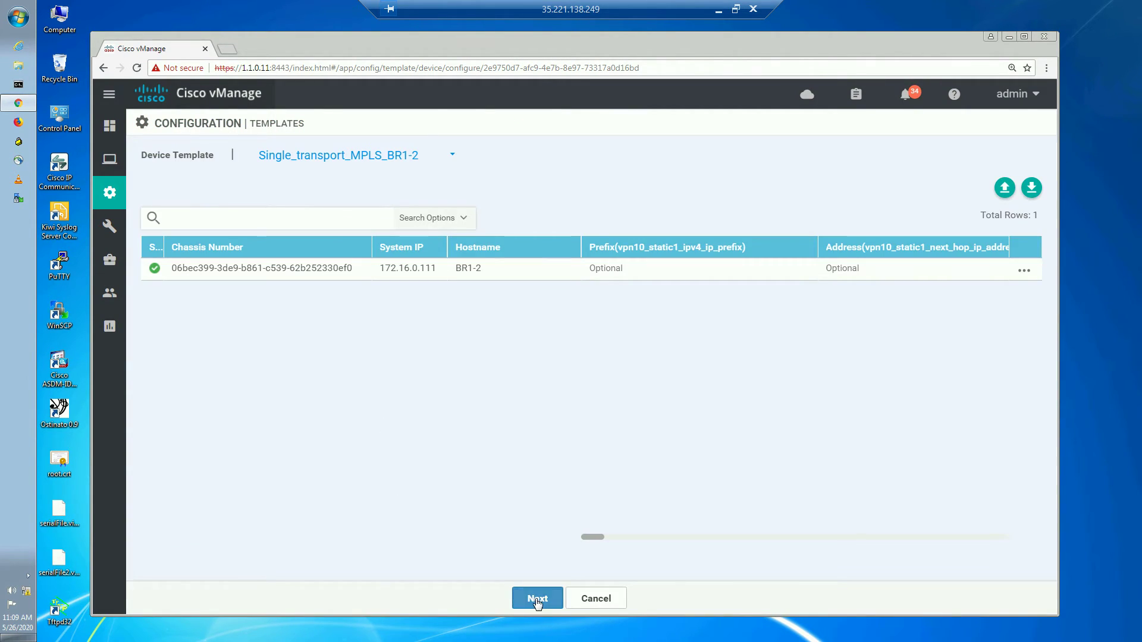
pyautogui.click(533, 599)
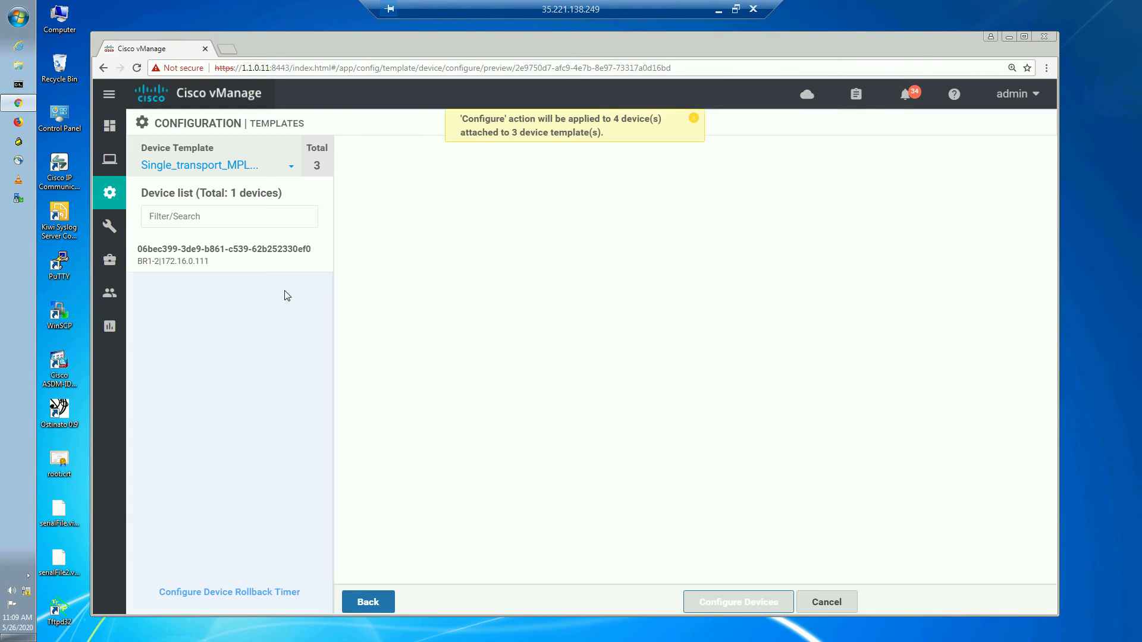
pyautogui.click(699, 604)
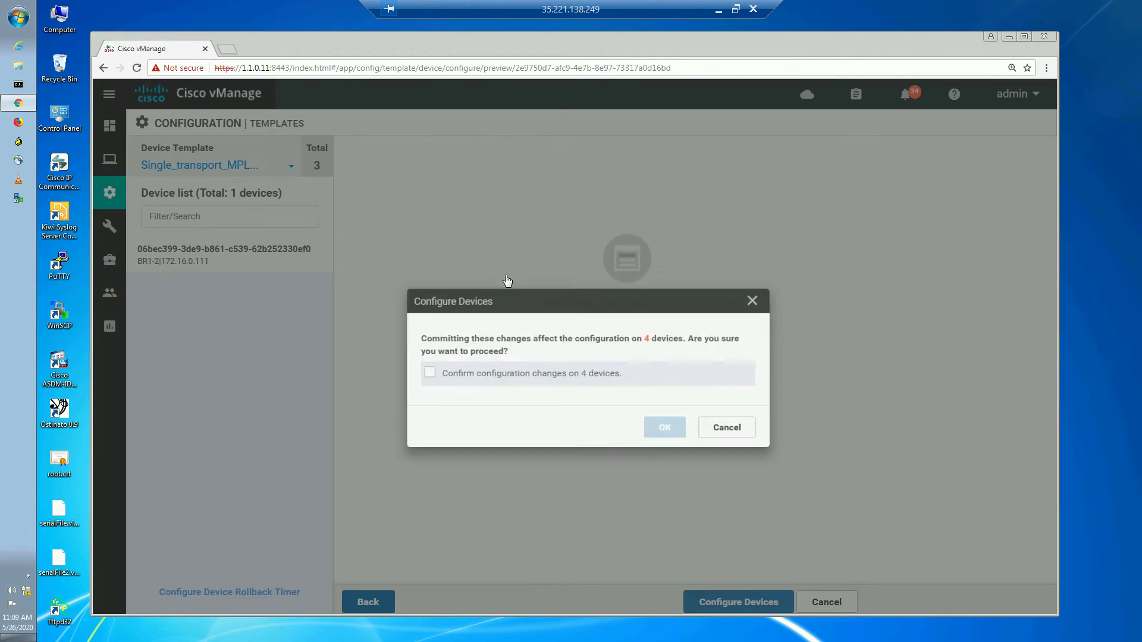
pyautogui.click(406, 351)
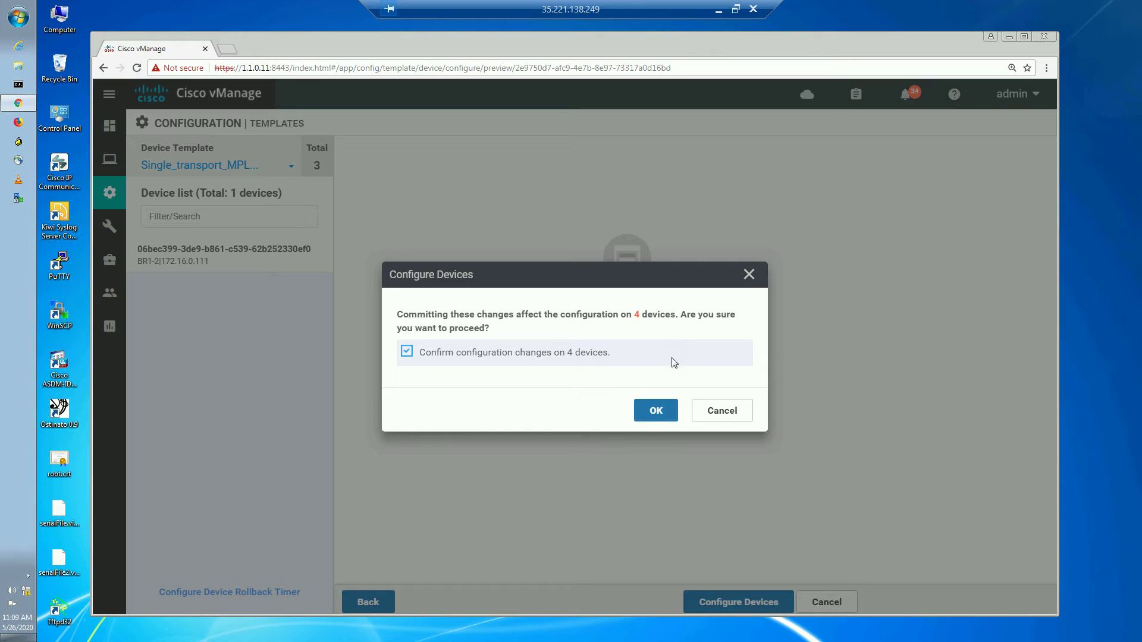
pyautogui.click(655, 411)
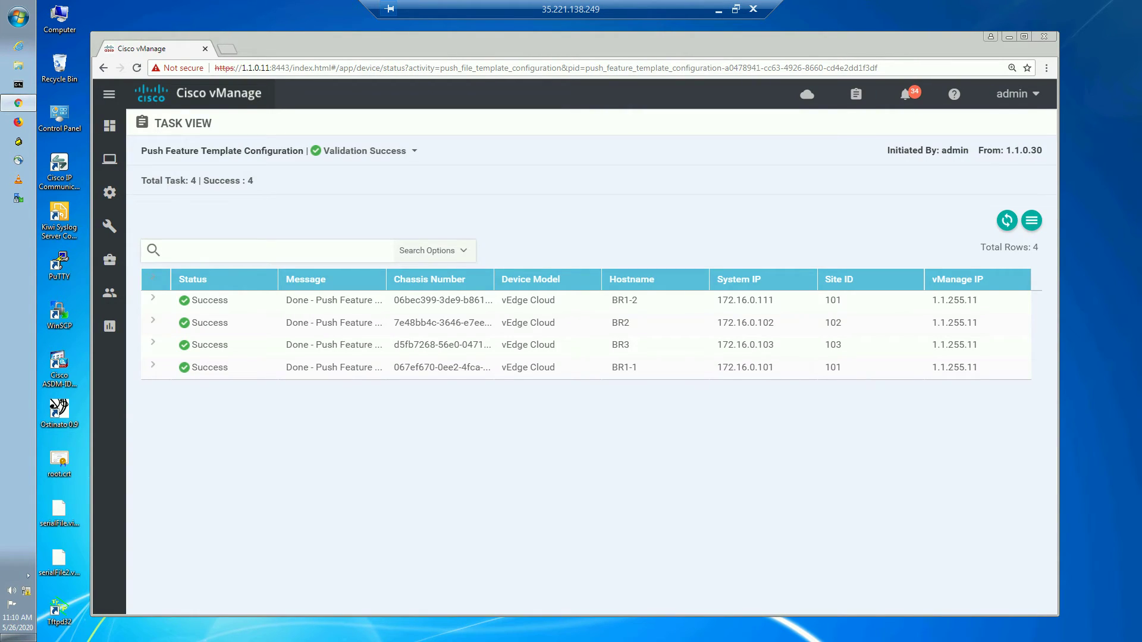
# - Switch to the BR3 terminal session and compare the queue 1 and queue 2 counters of interface ge0/0
pyautogui.click(719, 10)
pyautogui.click(567, 627)
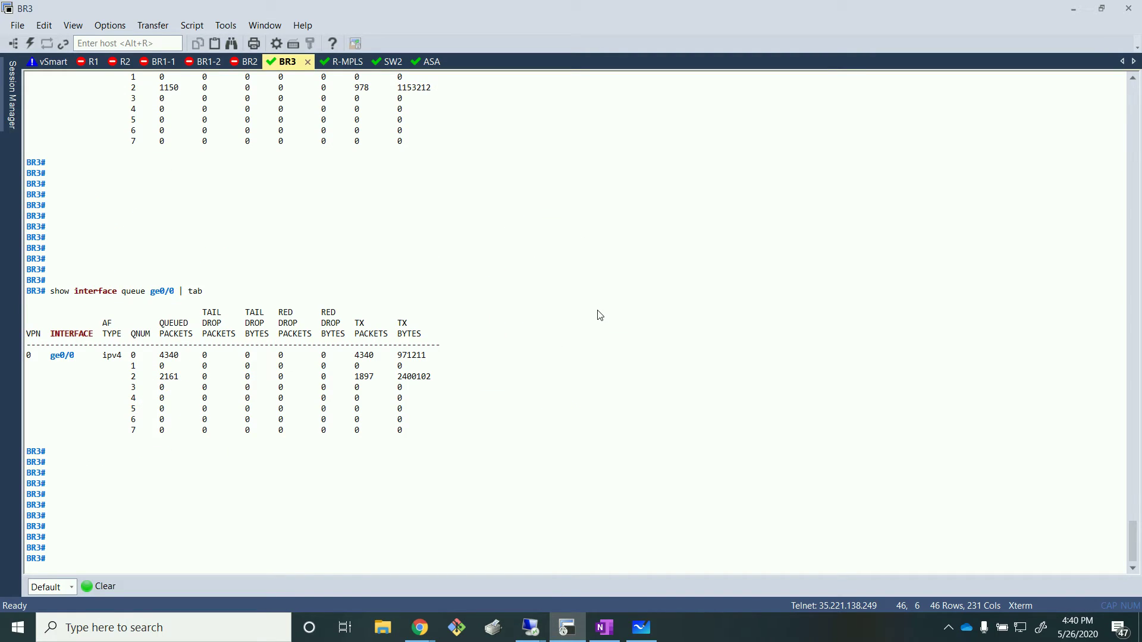
pyautogui.moveTo(132, 367); pyautogui.dragTo(403, 371)
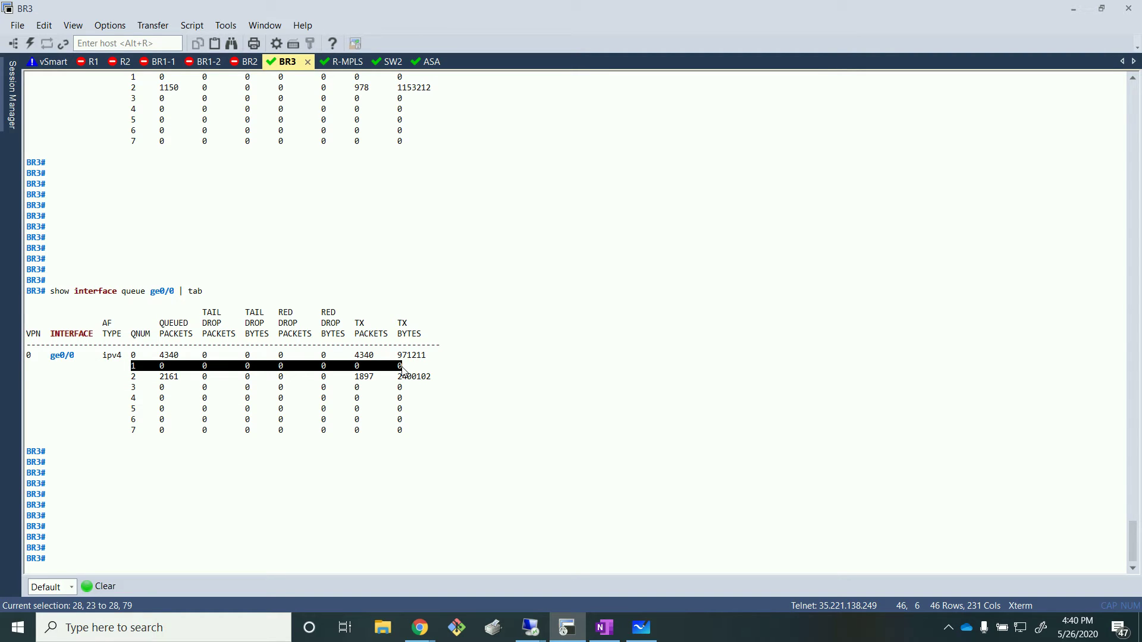
pyautogui.click(140, 376)
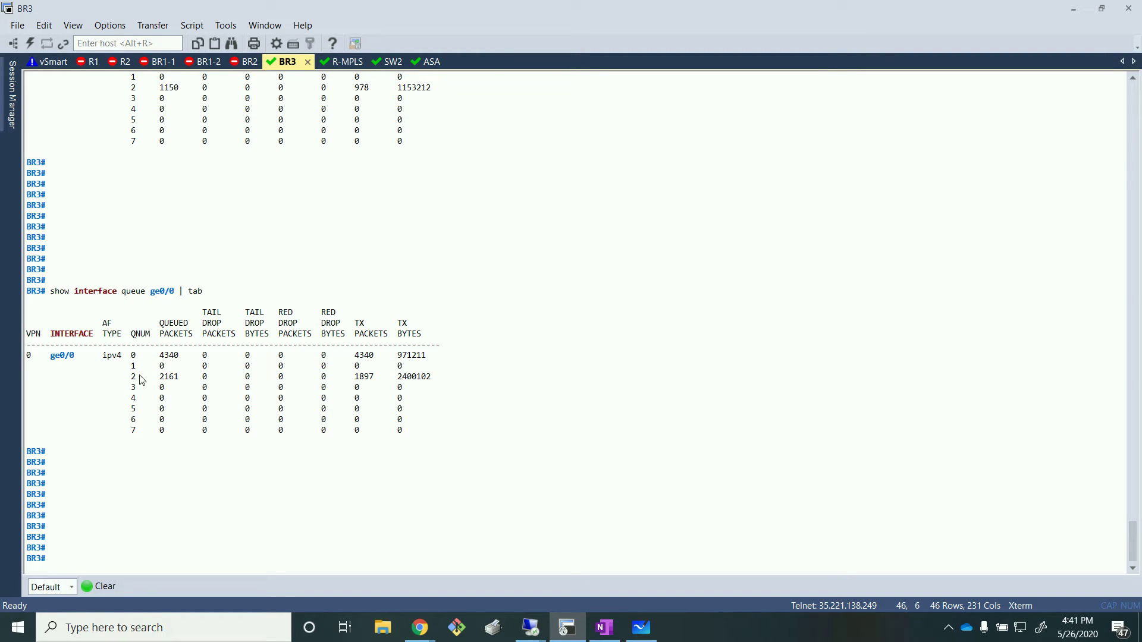
pyautogui.moveTo(129, 366); pyautogui.dragTo(107, 385)
pyautogui.click(156, 374)
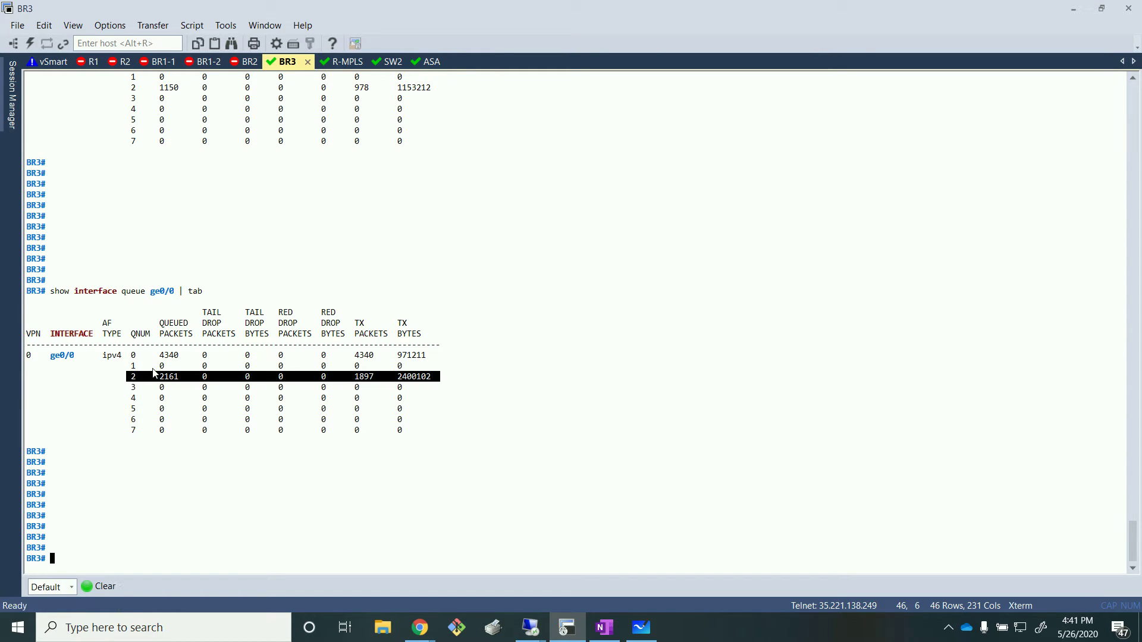
# - Show BR3's running-config policy and page through it to the ACL_FROM_VLAN10 access list and QoS schedulers
pyautogui.write('show ')
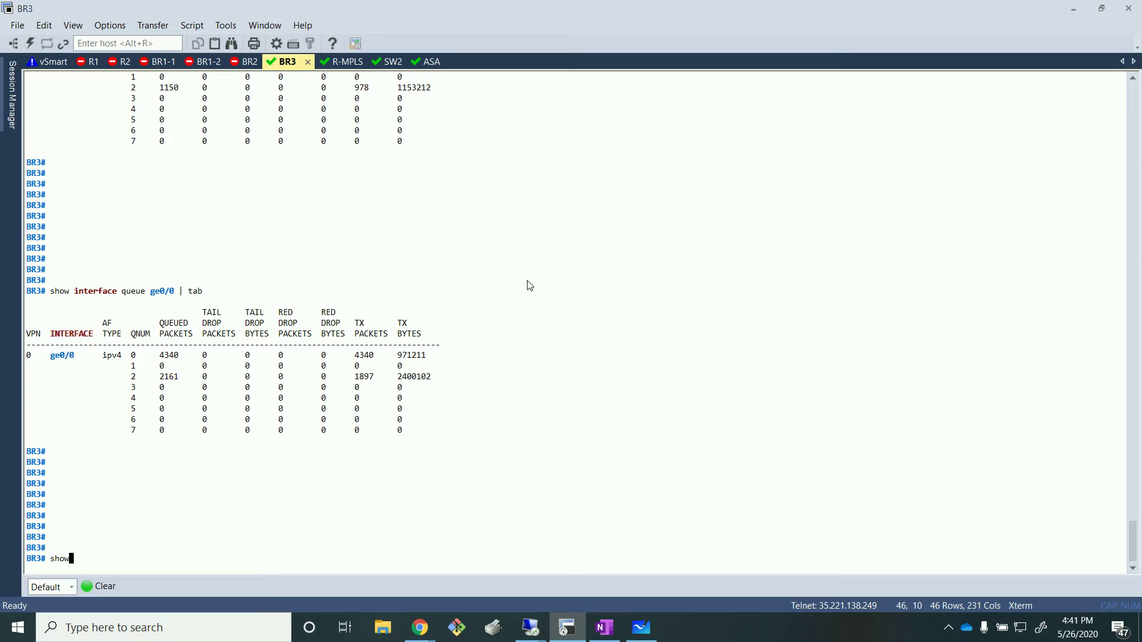
pyautogui.write('run')
pyautogui.press('Tab')
pyautogui.write('policy')
pyautogui.press('Return')
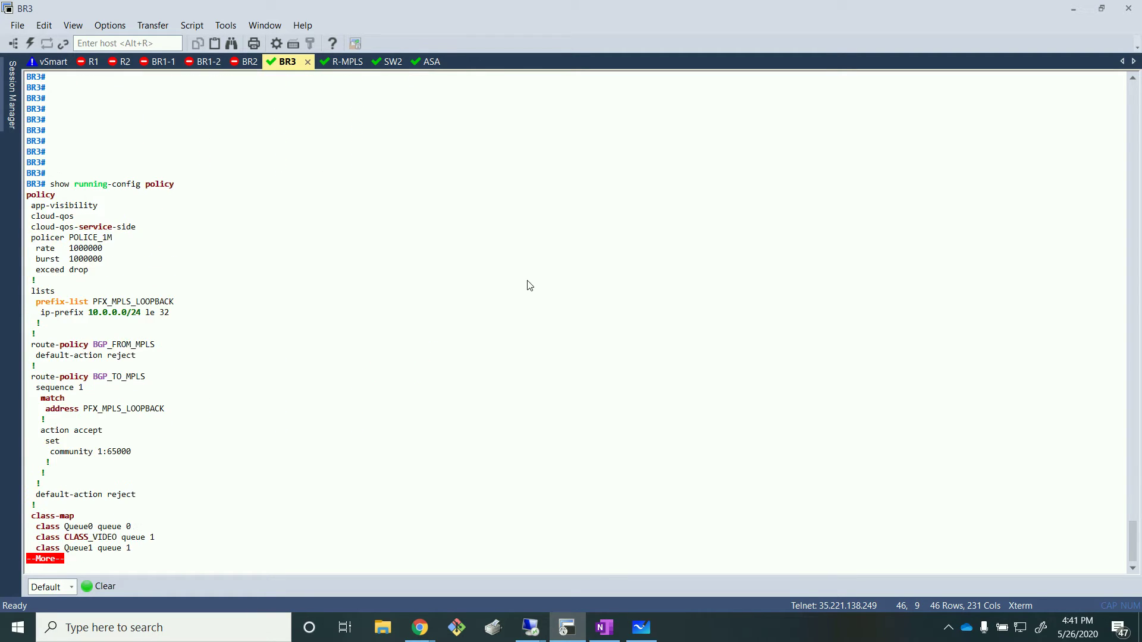
pyautogui.press('Return')
pyautogui.press('Return')
pyautogui.press('Return')
pyautogui.press('Return')
pyautogui.press('Return')
pyautogui.press('Return')
pyautogui.press('Return')
pyautogui.press('Return')
pyautogui.press('Return')
pyautogui.press('Return')
pyautogui.press('Return')
pyautogui.press('Return')
pyautogui.press('Return')
pyautogui.press('Return')
pyautogui.press('Return')
pyautogui.press('Return')
pyautogui.press('Return')
pyautogui.press('Return')
pyautogui.press('Return')
pyautogui.press('Return')
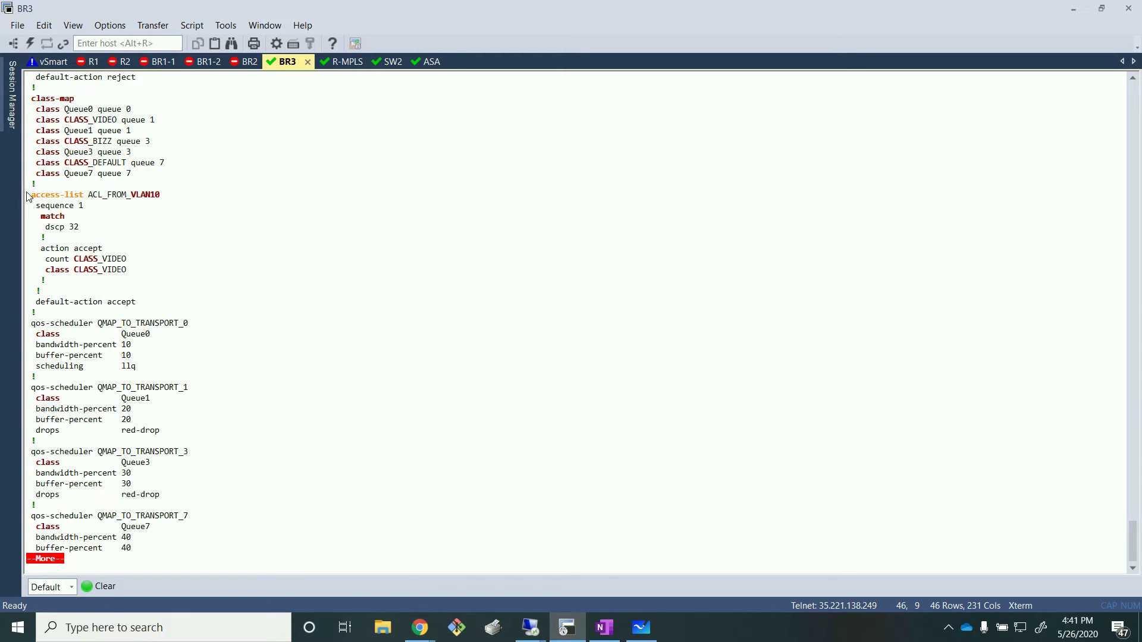
# - Examine the ACL_FROM_VLAN10 match on DSCP 32 and its CLASS_VIDEO class action in BR3's policy output
pyautogui.moveTo(27, 194); pyautogui.dragTo(88, 233)
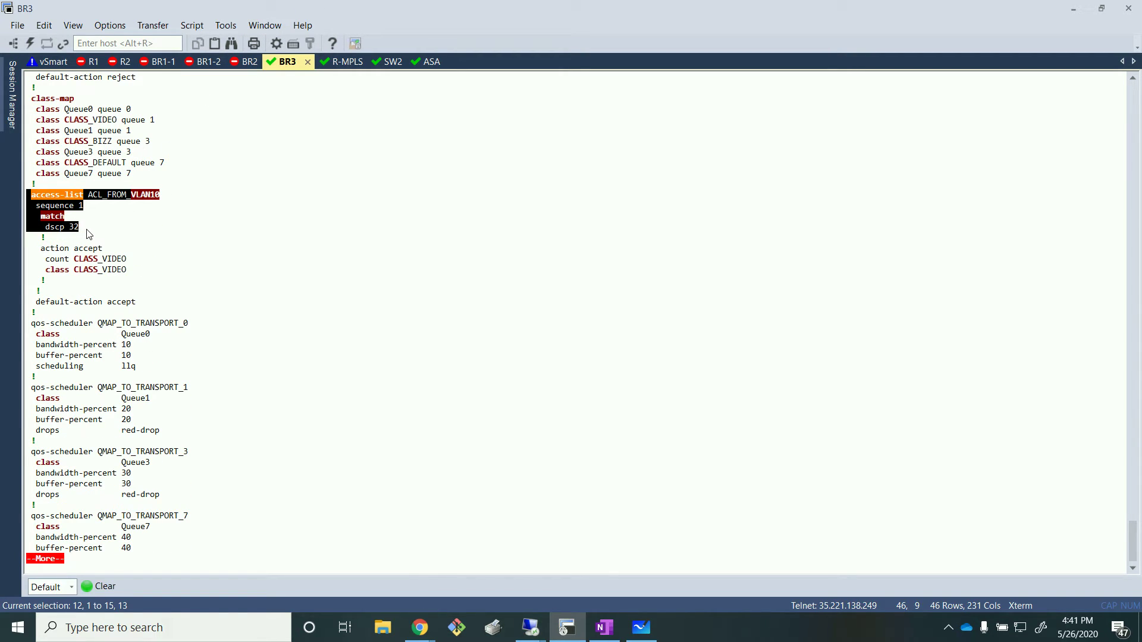
pyautogui.click(88, 234)
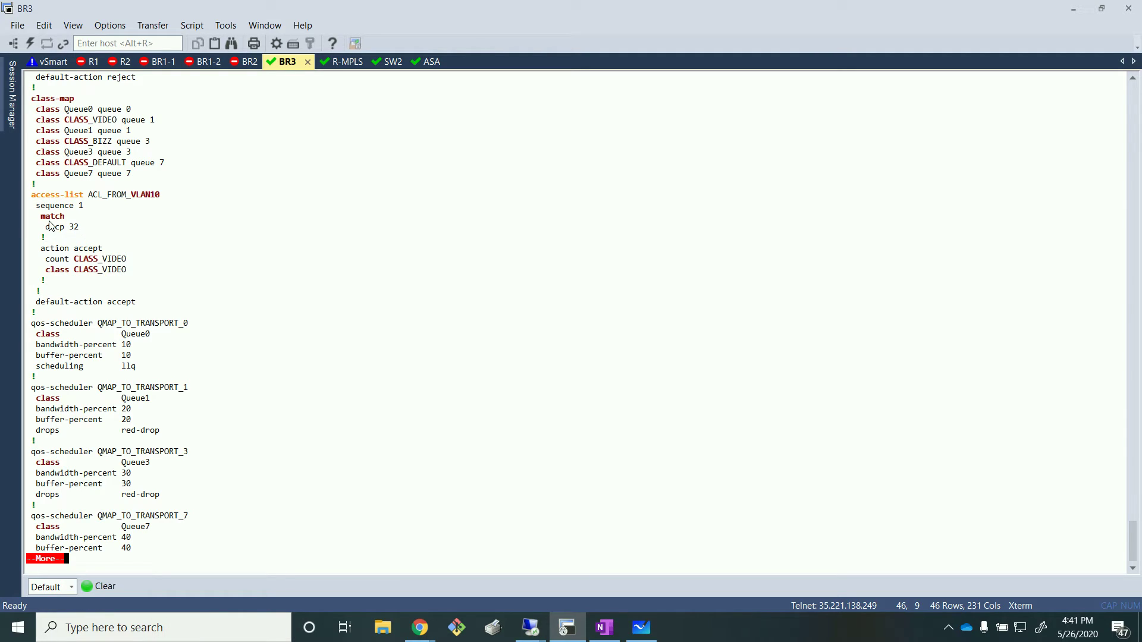
pyautogui.moveTo(46, 270); pyautogui.dragTo(144, 277)
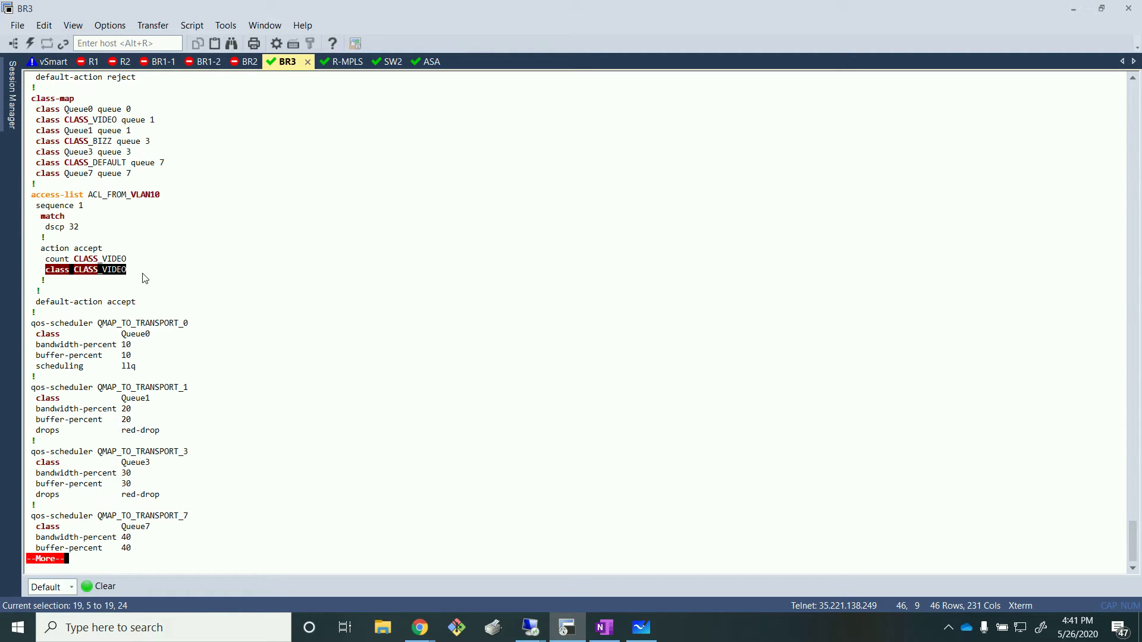
pyautogui.click(143, 277)
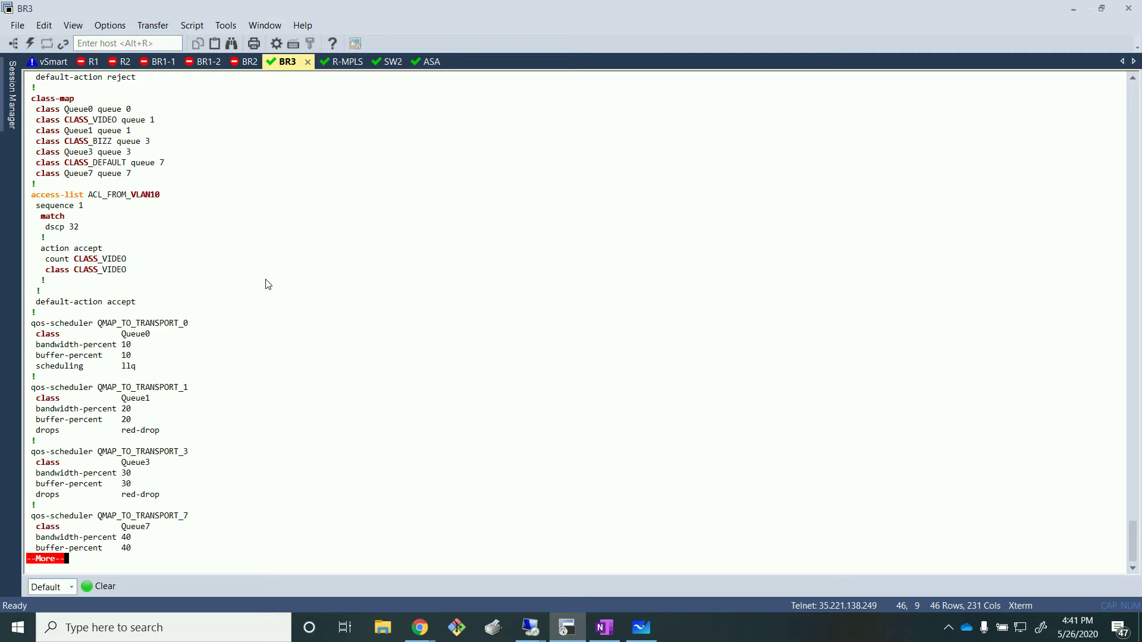
# - Page through the rest of BR3's policy output to the QMAP_TO_TRANSPORT QoS map and return to the prompt
pyautogui.press('Return')
pyautogui.press('Return')
pyautogui.press('Return')
pyautogui.press('Return')
pyautogui.press('Return')
pyautogui.press('Return')
pyautogui.press('Return')
pyautogui.press('Return')
pyautogui.press('Return')
pyautogui.press('Return')
pyautogui.press('Return')
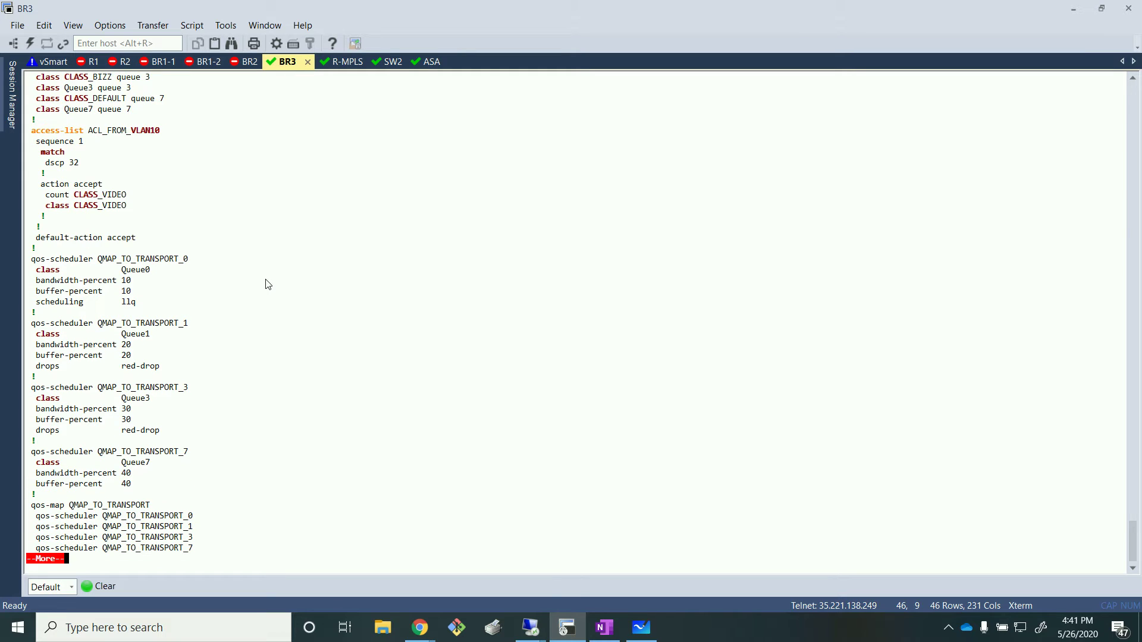
pyautogui.press('Return')
pyautogui.press('Return')
pyautogui.press('Return')
pyautogui.press('Return')
pyautogui.press('Return')
pyautogui.press('Return')
pyautogui.press('Return')
pyautogui.press('Return')
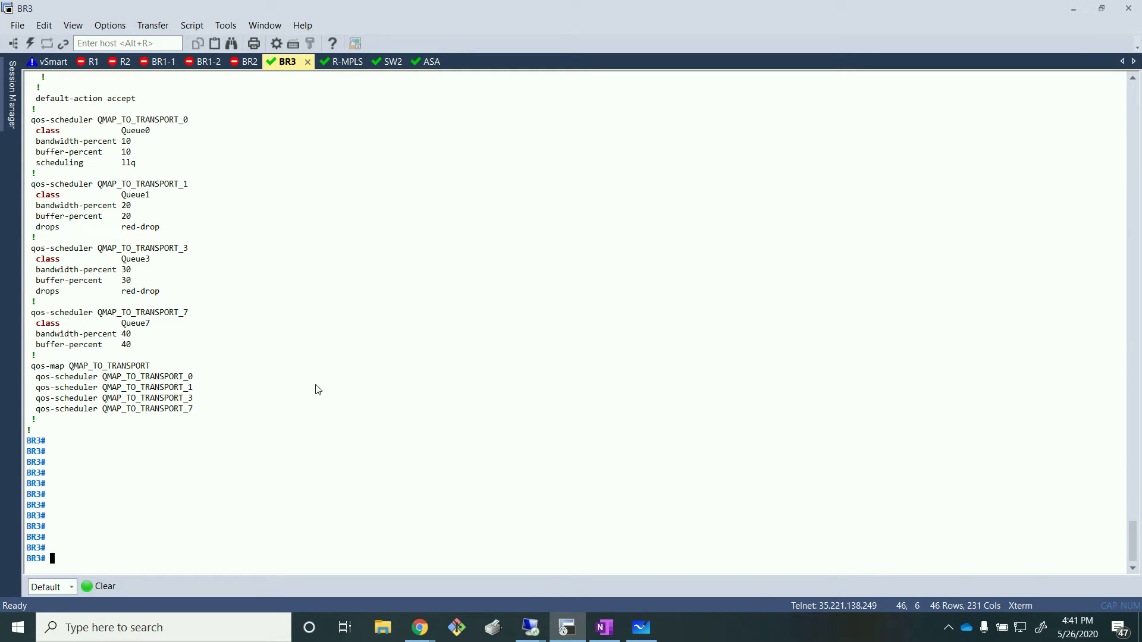
pyautogui.scroll(8, 316, 390)
pyautogui.scroll(-8, 288, 355)
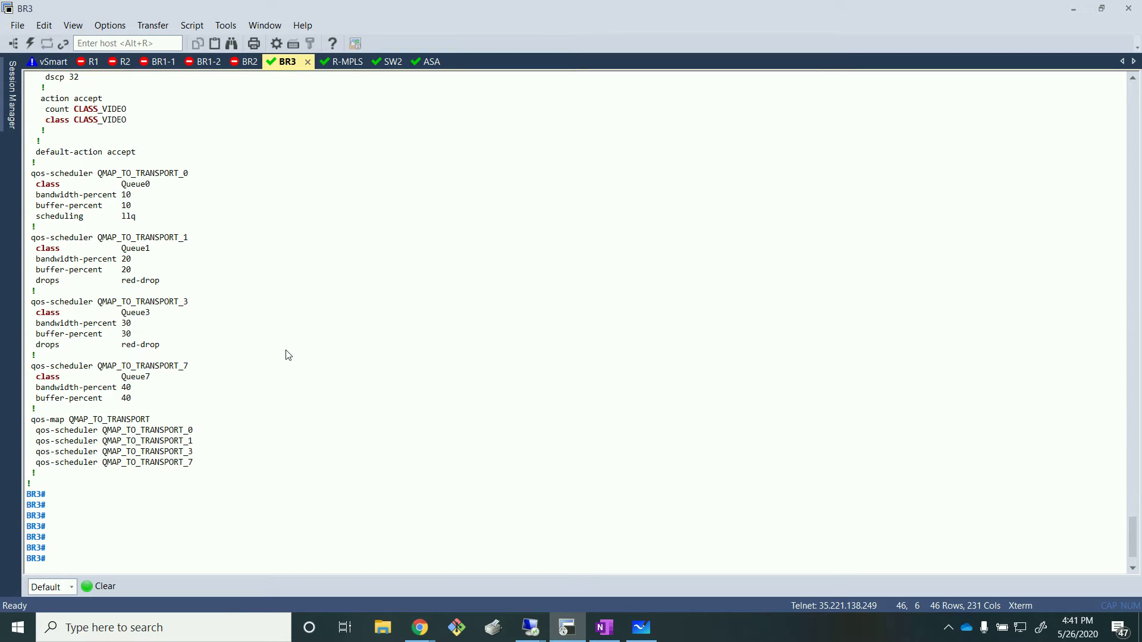
# - Display BR3's ge0/0 queue counters with "show interface queue ge0/0 | tab" and add blank prompt lines below
pyautogui.write('show running-config policy')
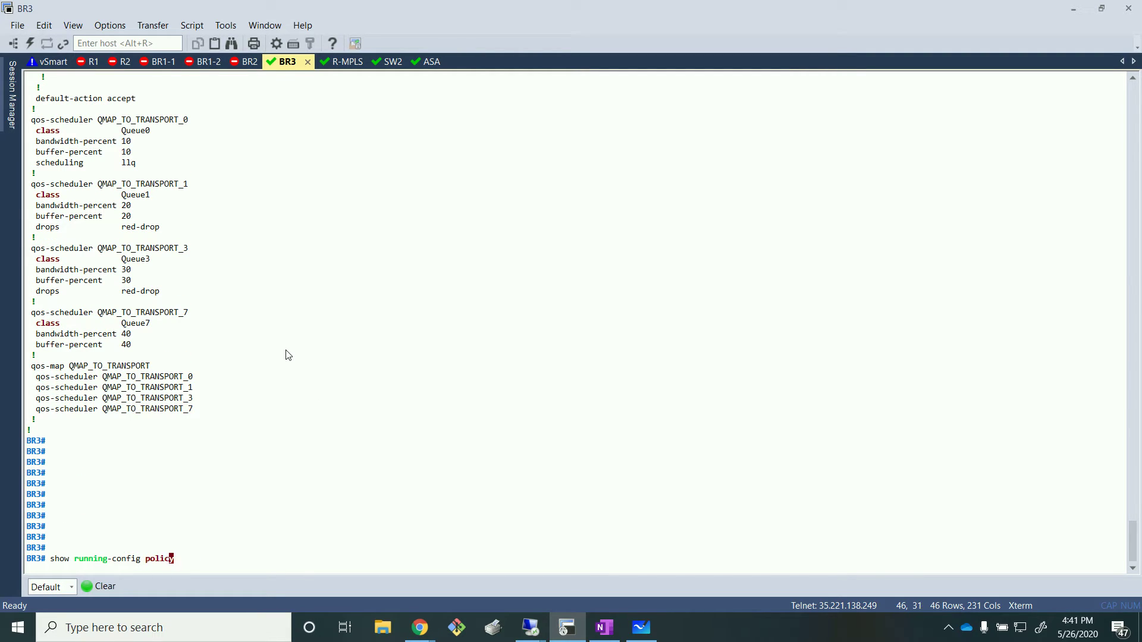
pyautogui.press('Up')
pyautogui.press('Return')
pyautogui.press('Return')
pyautogui.press('Return')
pyautogui.press('Return')
pyautogui.press('Return')
pyautogui.press('Return')
pyautogui.press('Return')
pyautogui.press('Return')
pyautogui.press('Return')
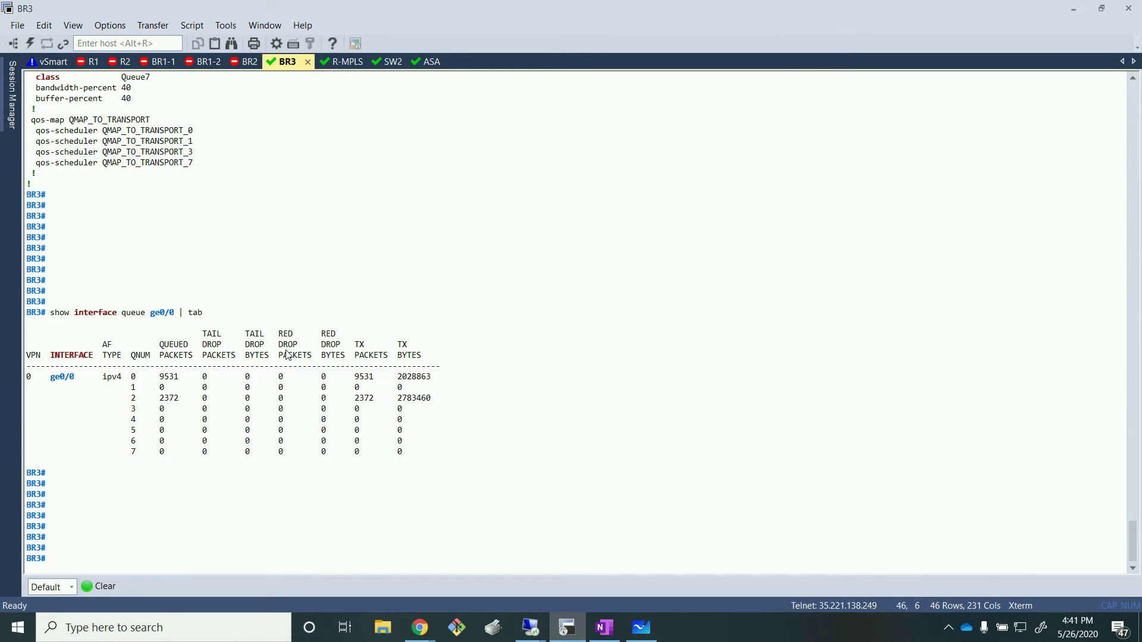
# - Switch to the SW2 session, rerun "ping 172.16.32.40 tos 128 repeat 1000 ti 0 si 1300", and leave the prompt empty
pyautogui.click(393, 62)
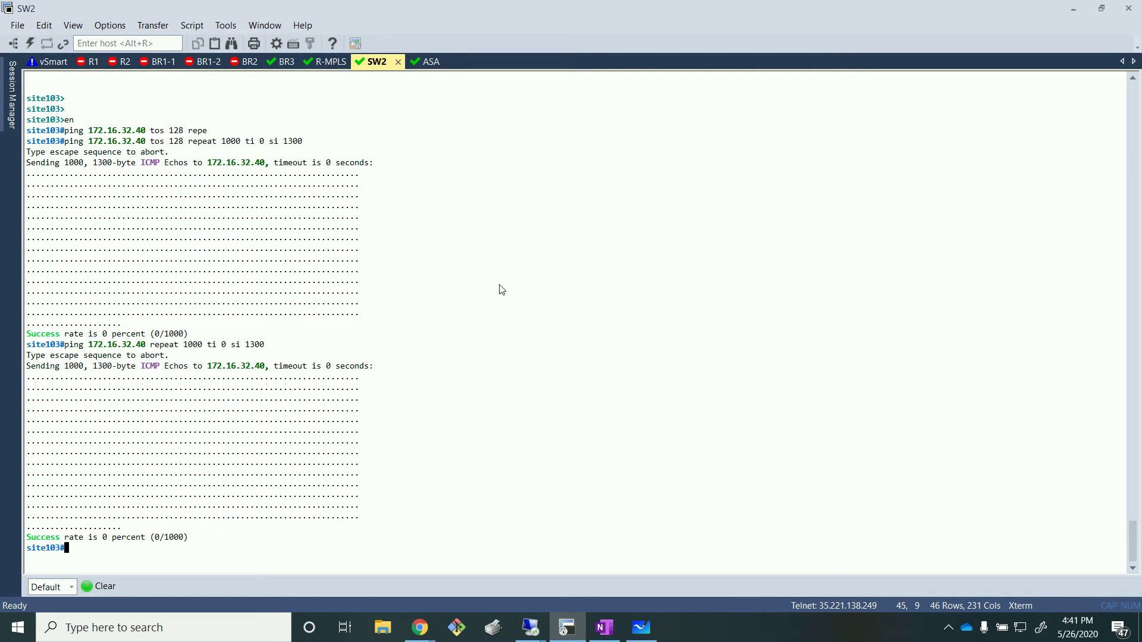
pyautogui.press('Up')
pyautogui.press('Up')
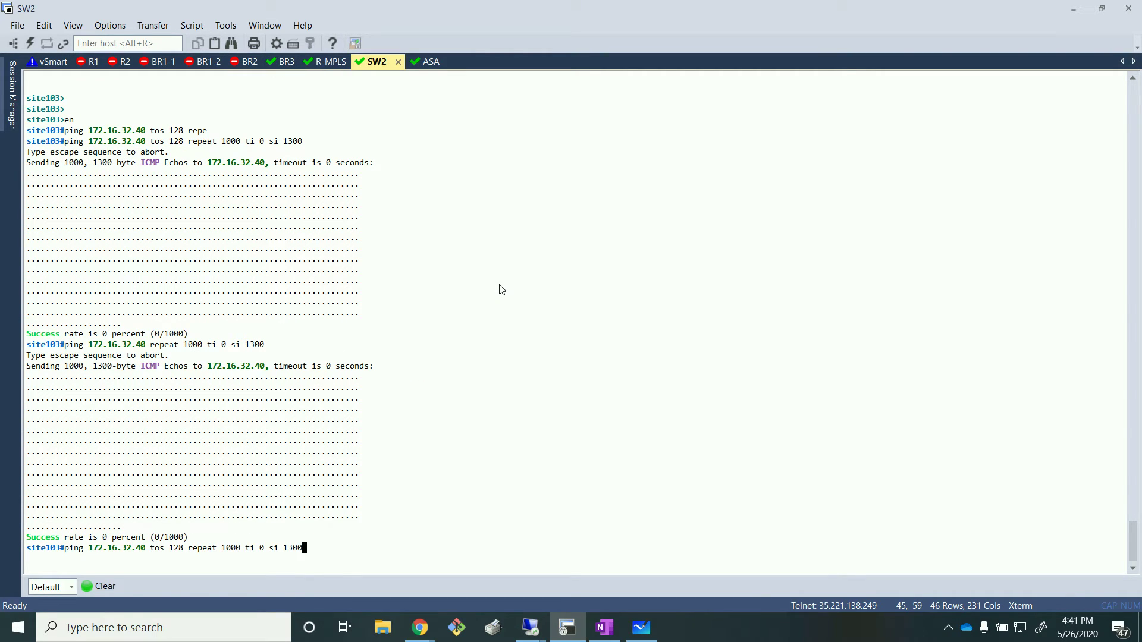
pyautogui.press('Return')
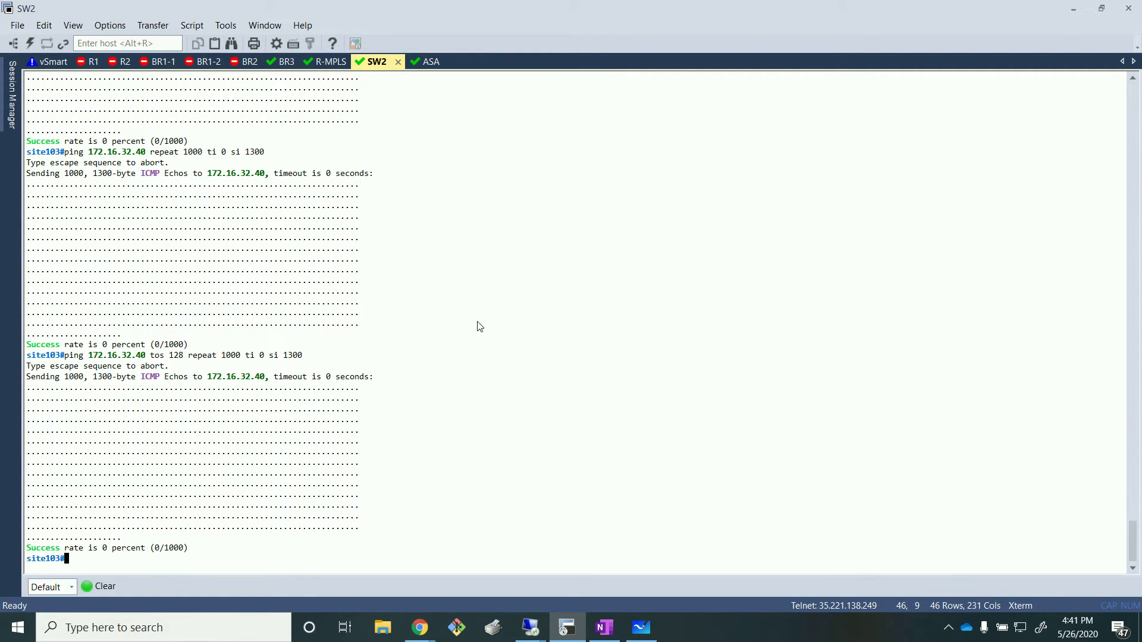
pyautogui.press('Up')
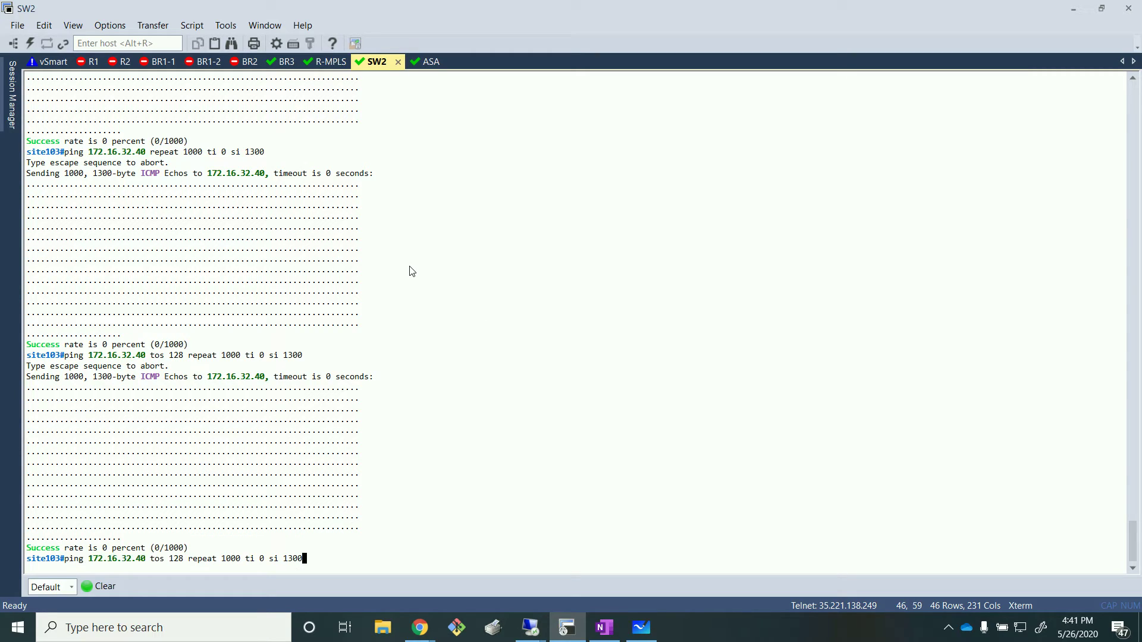
pyautogui.hotkey('ctrl', 'u')
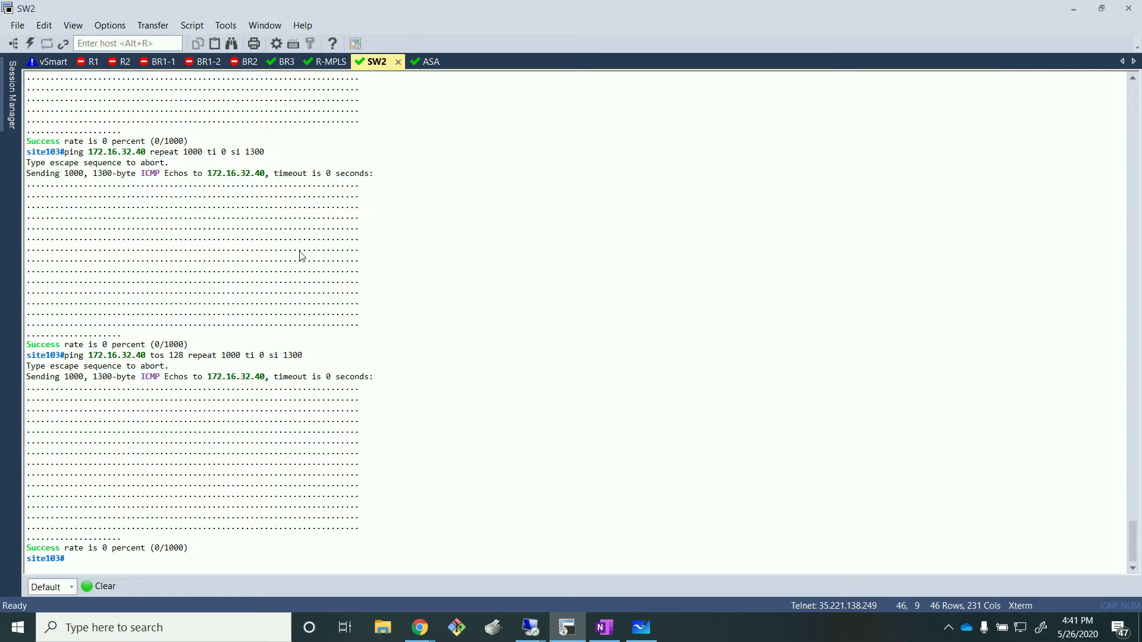
# - Return to the BR3 session and rerun "show interface queue ge0/0 | tab", paging to the end of the table
pyautogui.click(281, 61)
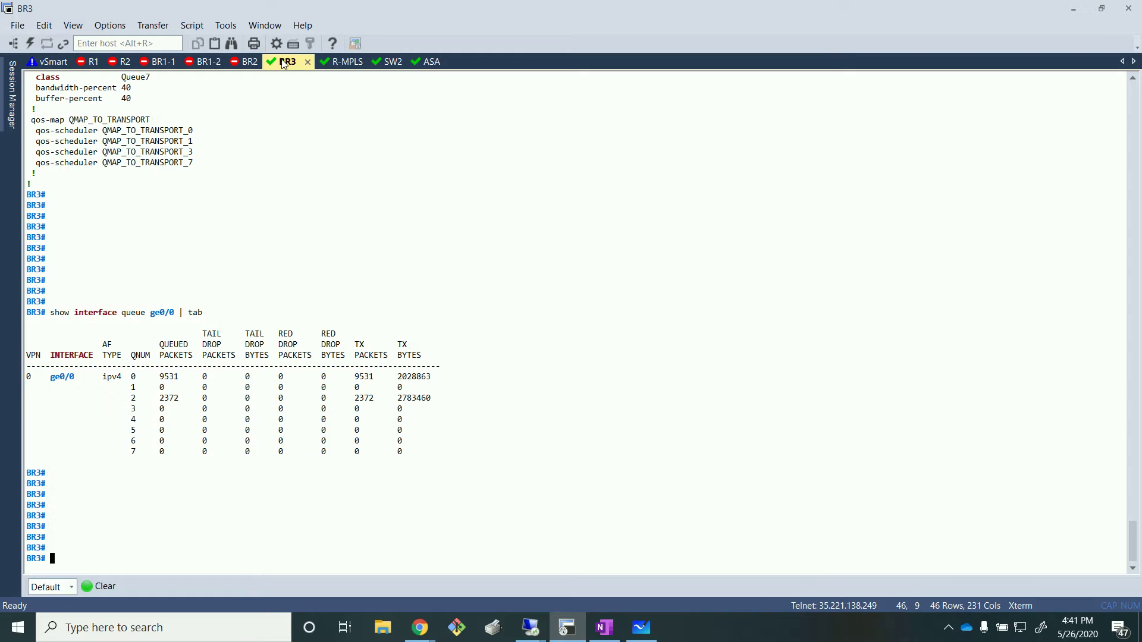
pyautogui.write('s')
pyautogui.press('Up')
pyautogui.press('Return')
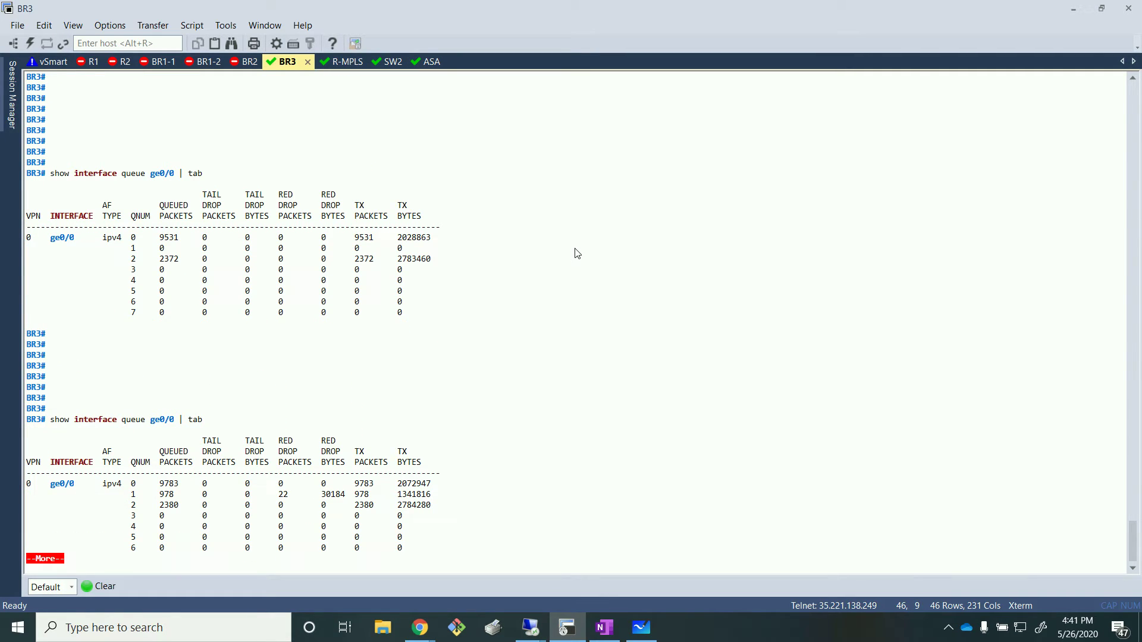
pyautogui.press('Return')
pyautogui.press('Return')
pyautogui.press('Return')
pyautogui.press('Return')
pyautogui.press('Return')
pyautogui.press('Return')
pyautogui.press('Return')
pyautogui.press('Return')
pyautogui.press('Return')
pyautogui.press('Return')
pyautogui.press('Return')
pyautogui.press('Return')
pyautogui.press('Return')
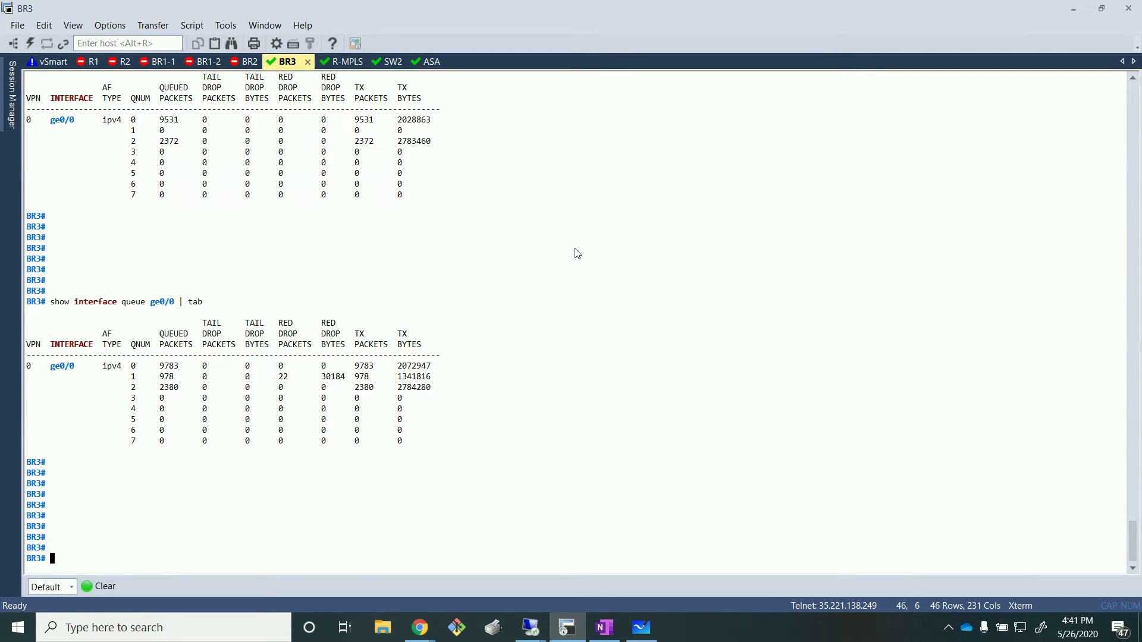
# - Compare queue 1 in the earlier and latest ge0/0 tables, checking its queued, RED drop and transmitted counters
pyautogui.moveTo(124, 346); pyautogui.dragTo(486, 351)
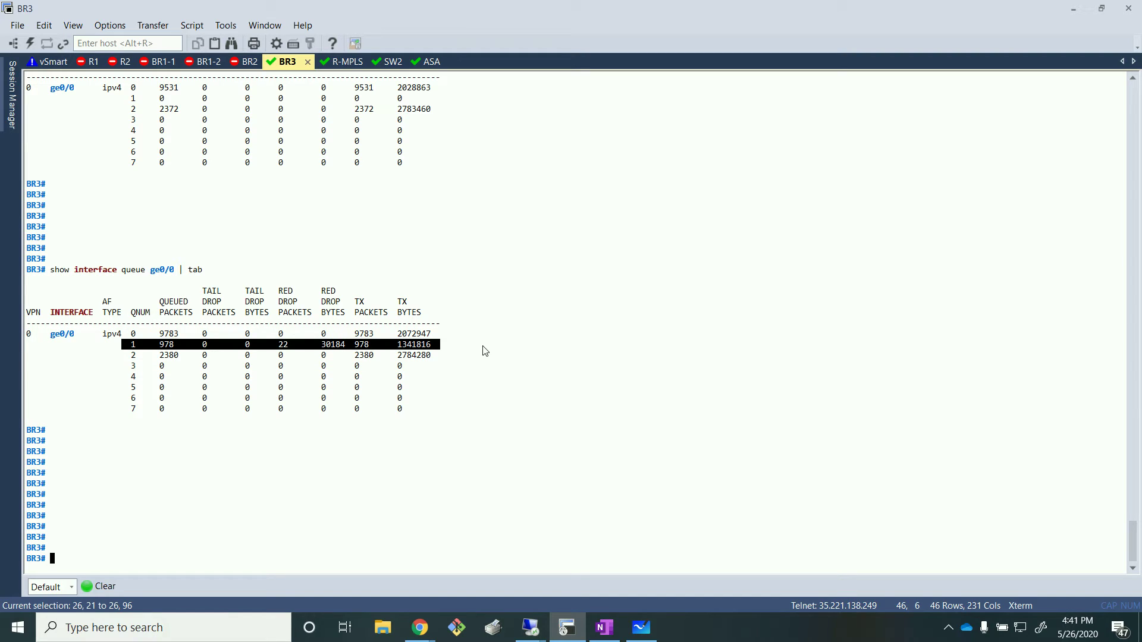
pyautogui.moveTo(117, 100); pyautogui.dragTo(412, 99)
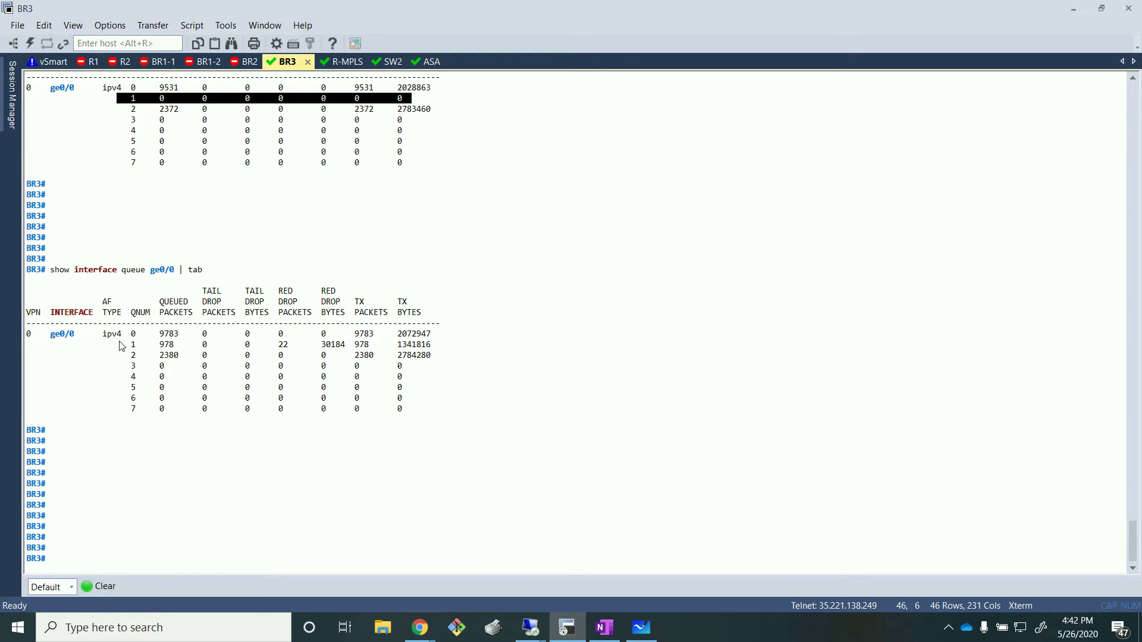
pyautogui.moveTo(122, 346); pyautogui.dragTo(443, 350)
pyautogui.click(431, 435)
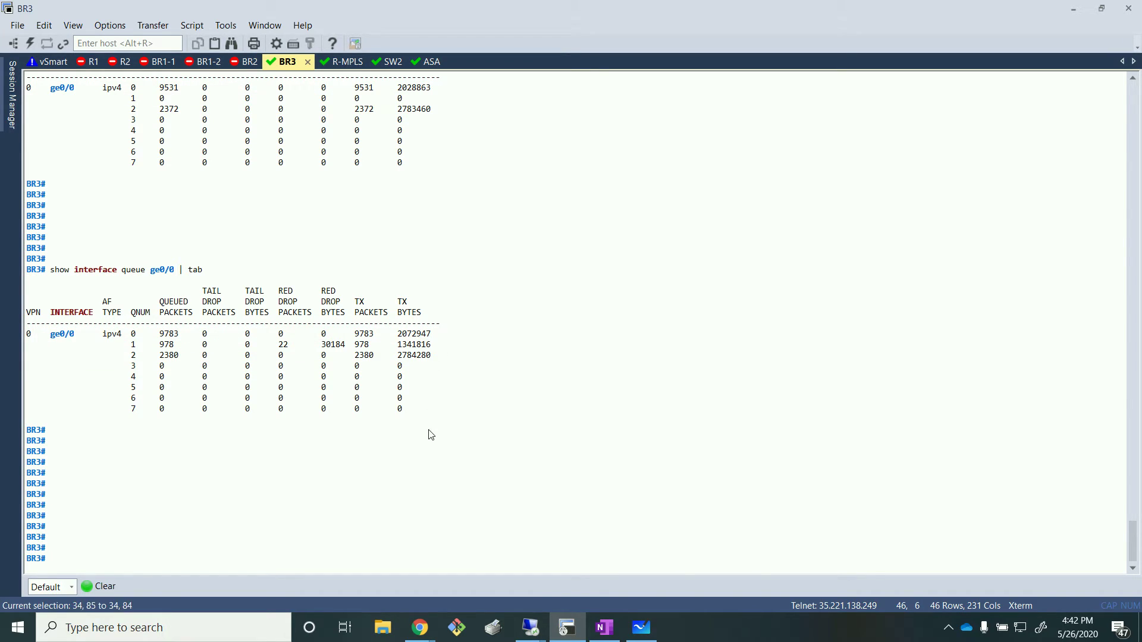
pyautogui.moveTo(178, 351); pyautogui.dragTo(159, 349)
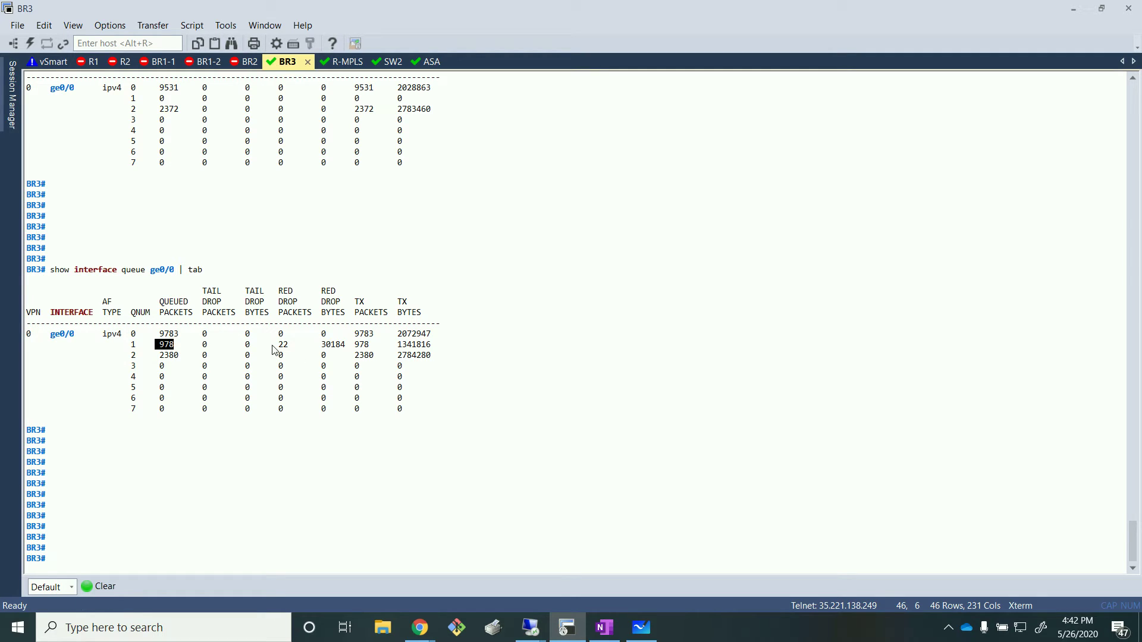
pyautogui.moveTo(271, 348); pyautogui.dragTo(470, 357)
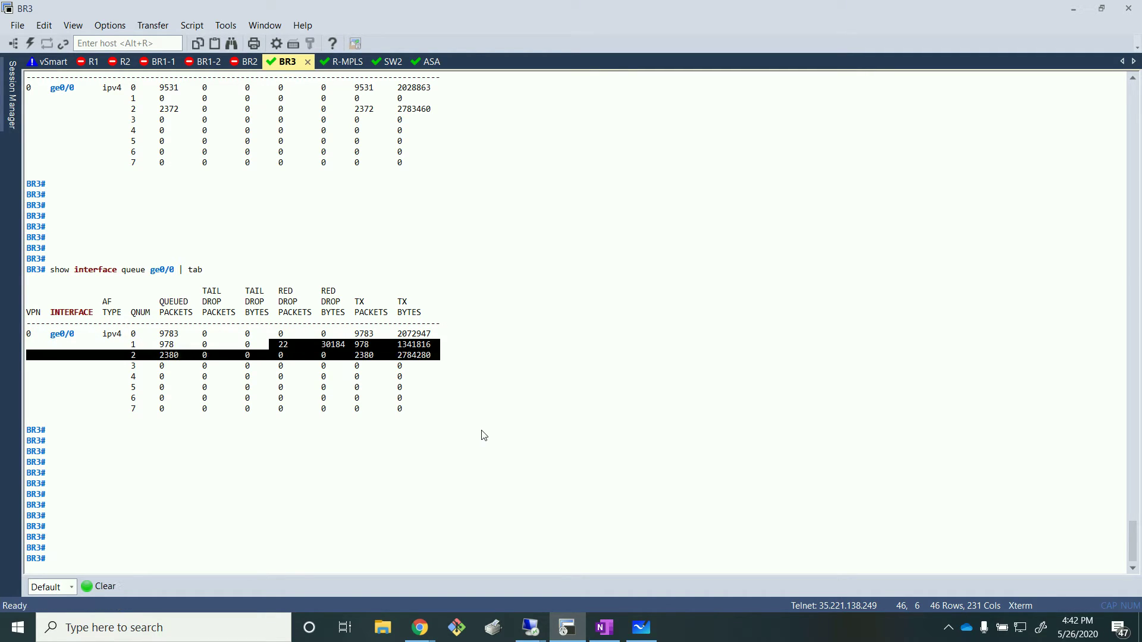
pyautogui.click(433, 448)
pyautogui.moveTo(133, 355); pyautogui.dragTo(492, 352)
pyautogui.click(226, 451)
pyautogui.click(485, 429)
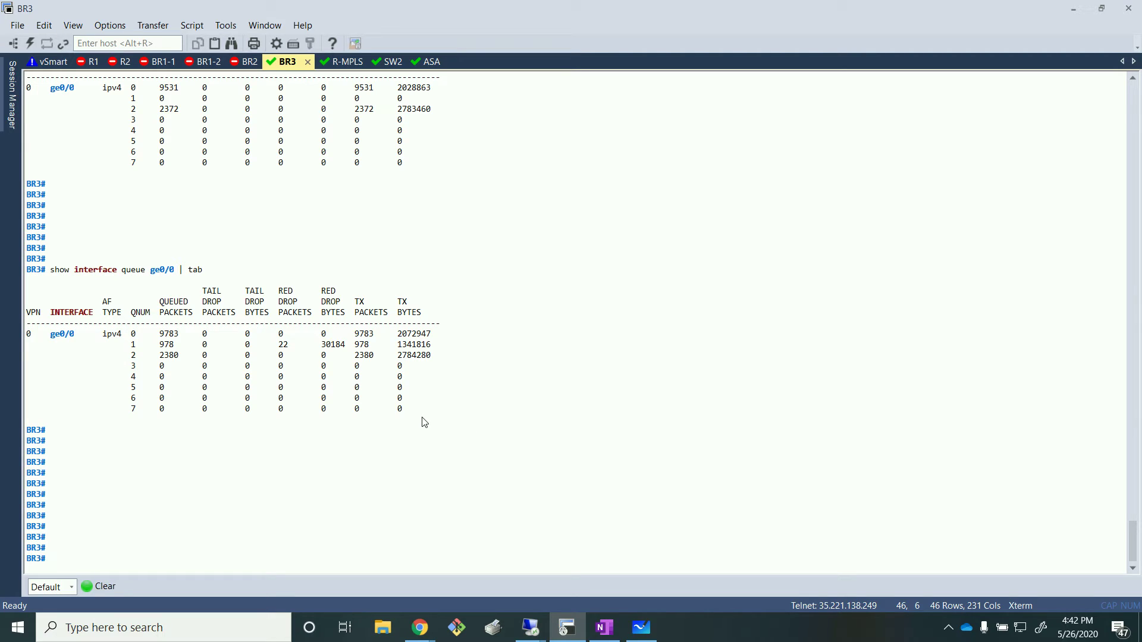
# - Switch to Microsoft Whiteboard, review the QoS plan down to the class table, and draw a red check mark under Local
pyautogui.click(641, 627)
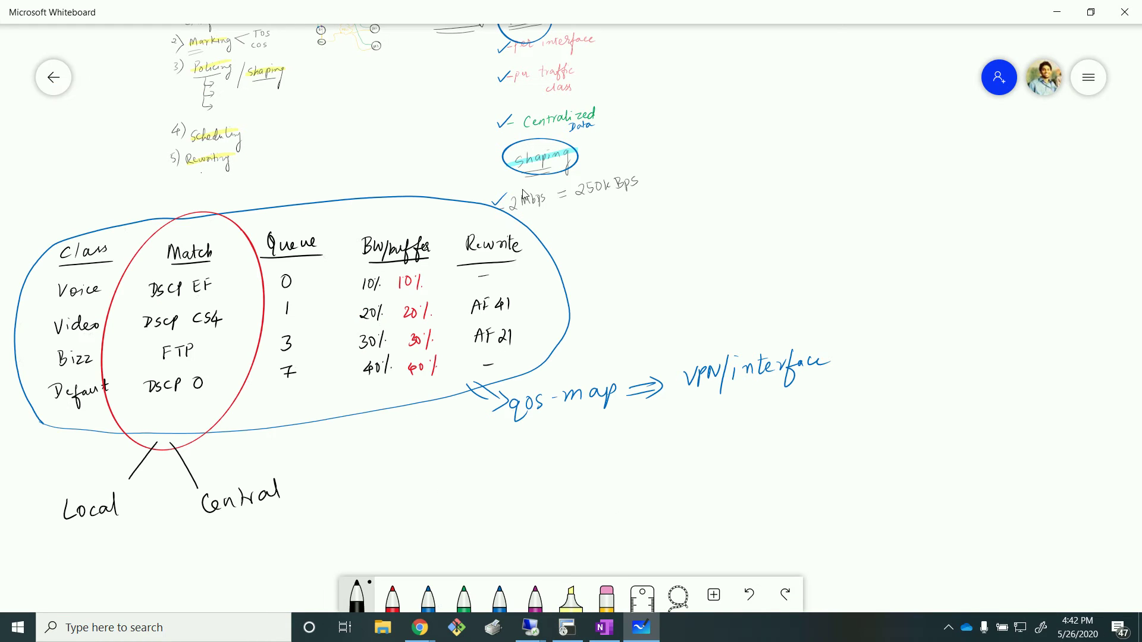
pyautogui.scroll(3, 535, 191)
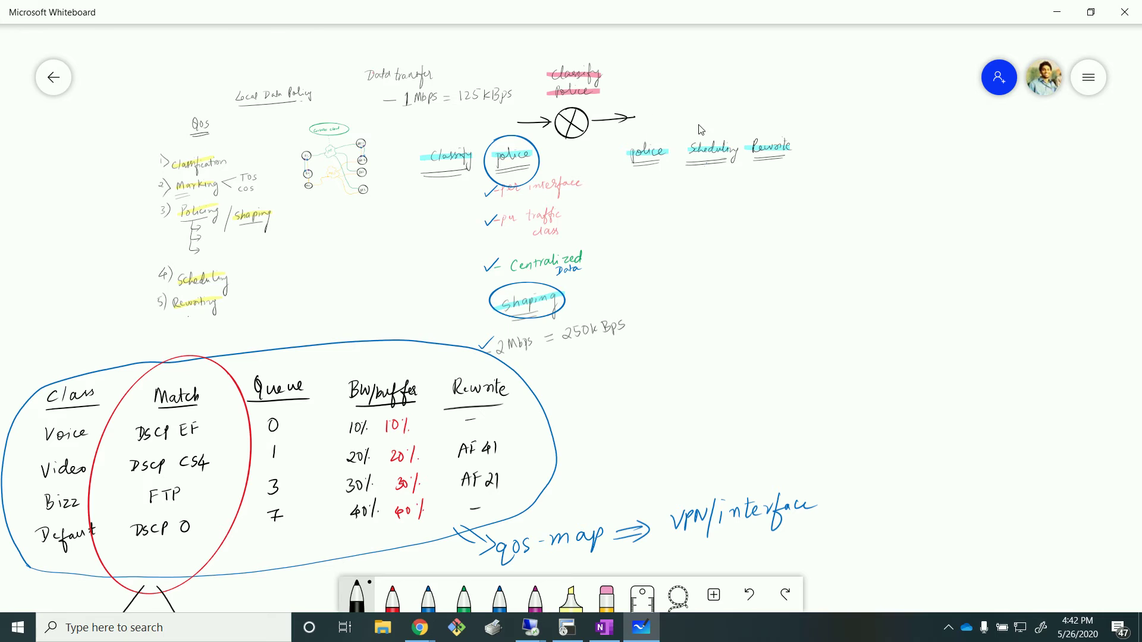
pyautogui.scroll(3, 662, 280)
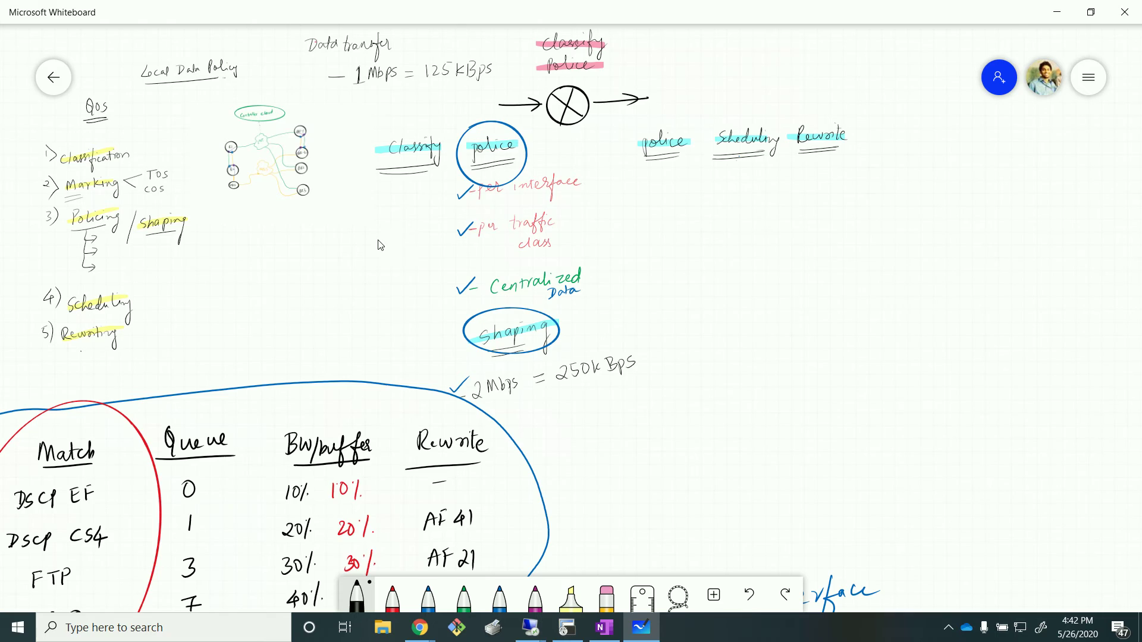
pyautogui.moveTo(381, 245); pyautogui.dragTo(477, 118)
pyautogui.moveTo(401, 206); pyautogui.dragTo(490, 48)
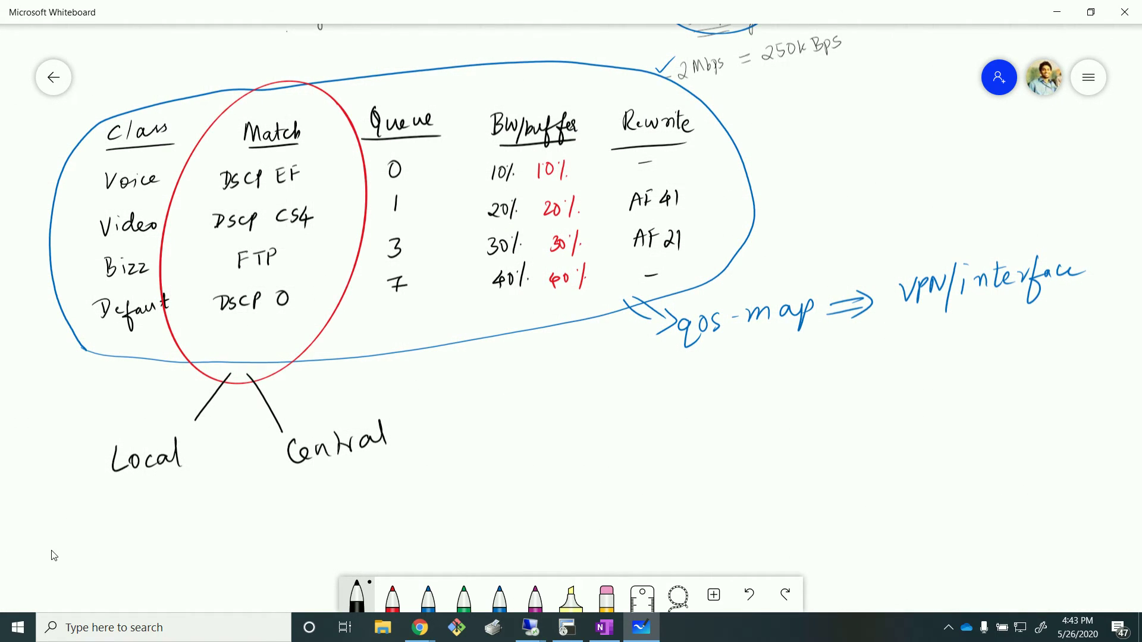
pyautogui.click(393, 597)
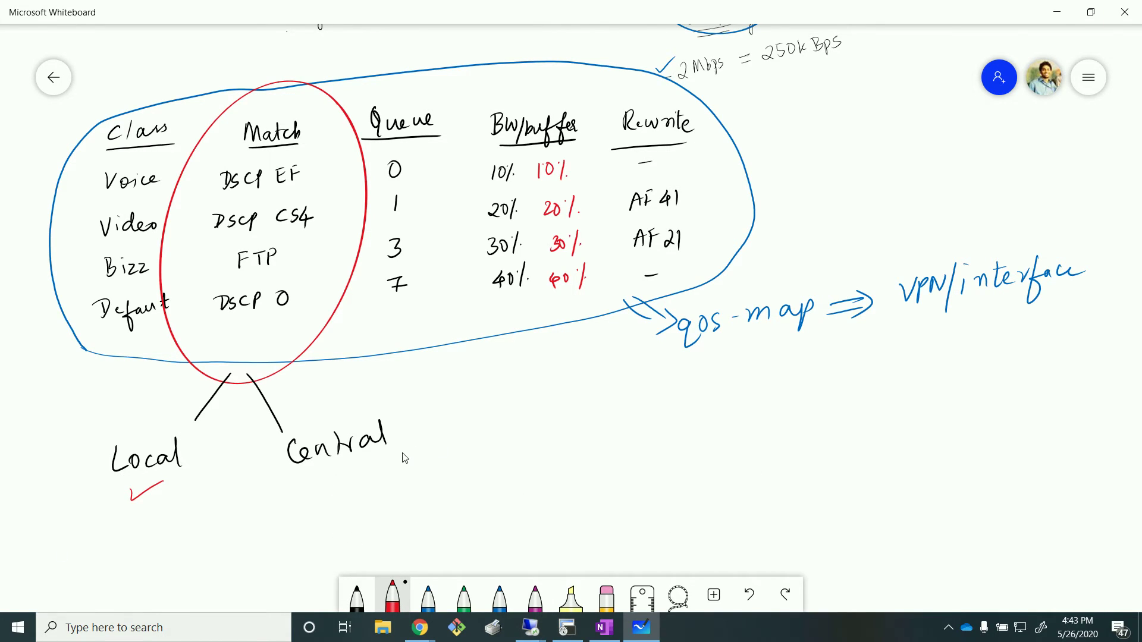
# - Switch to vManage on the MGMT remote desktop and open the localized access control list ACL_FROM_VLAN10 for editing
pyautogui.click(532, 632)
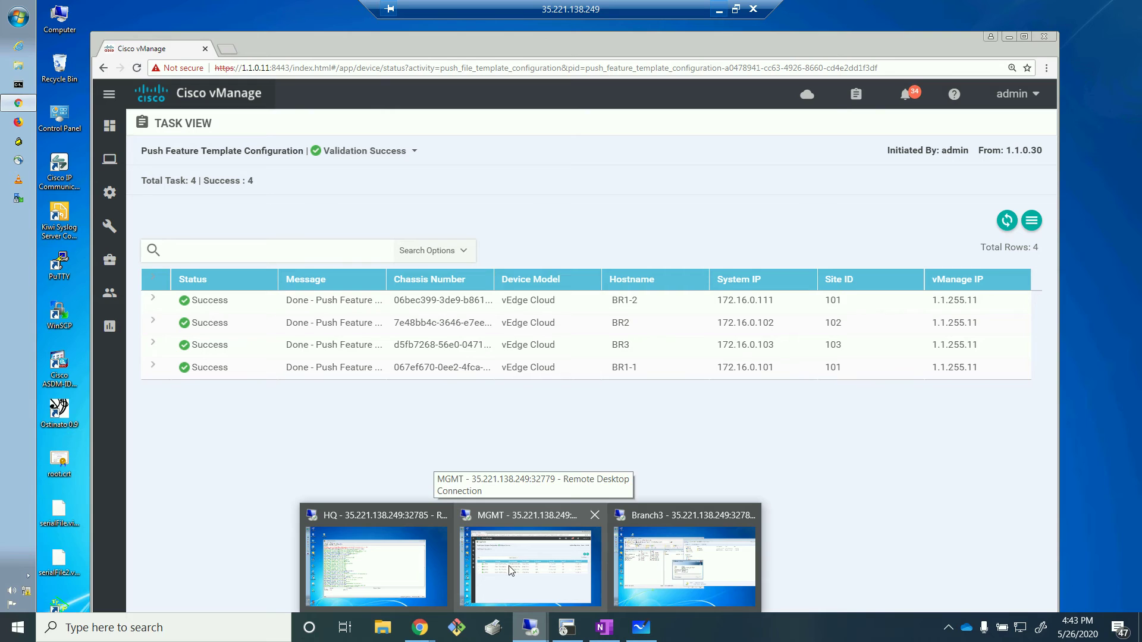
pyautogui.click(515, 571)
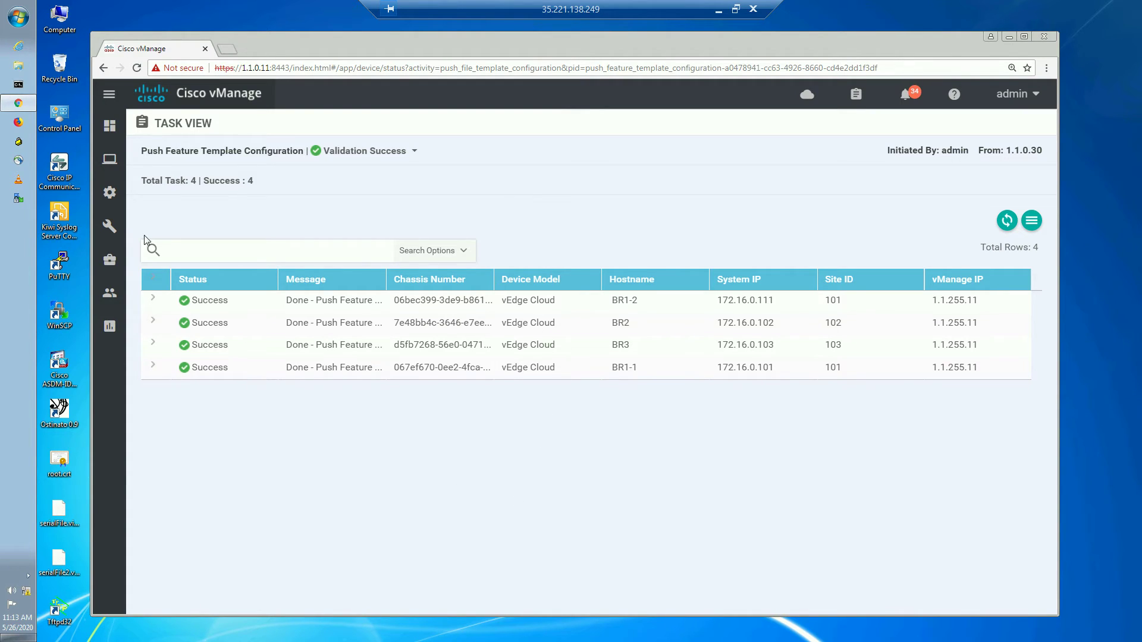
pyautogui.moveTo(104, 195)
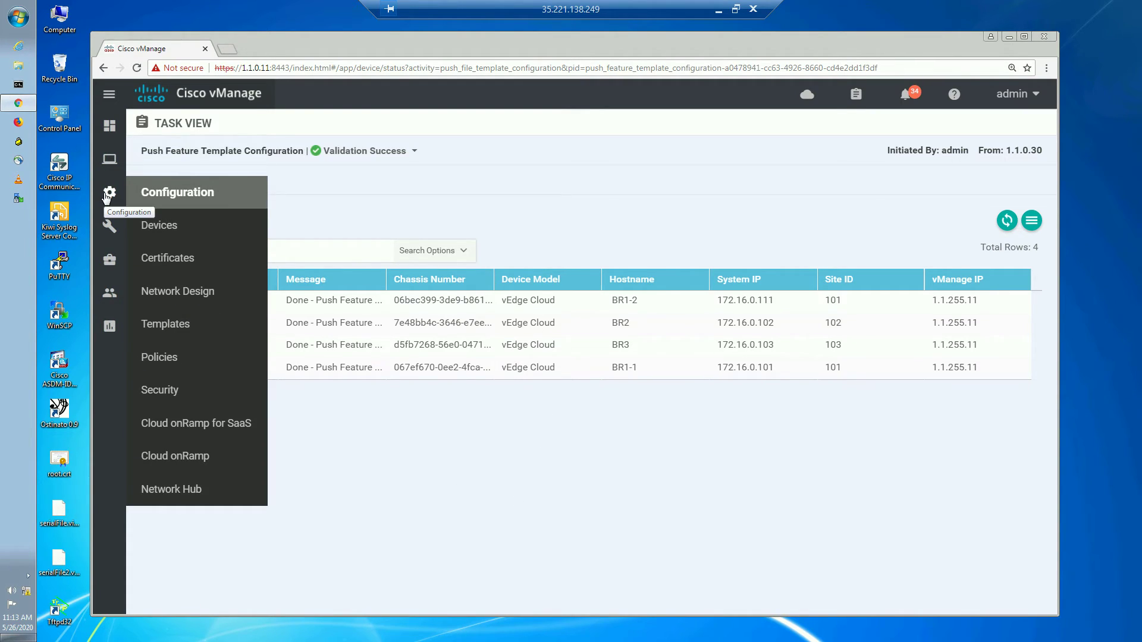
pyautogui.click(175, 353)
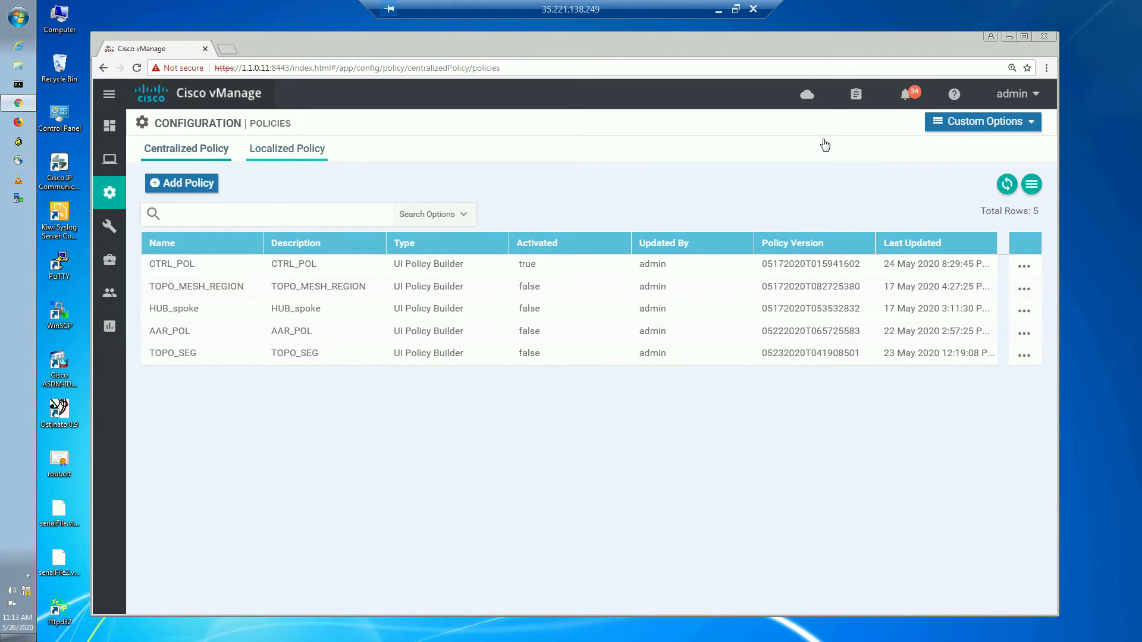
pyautogui.moveTo(951, 123)
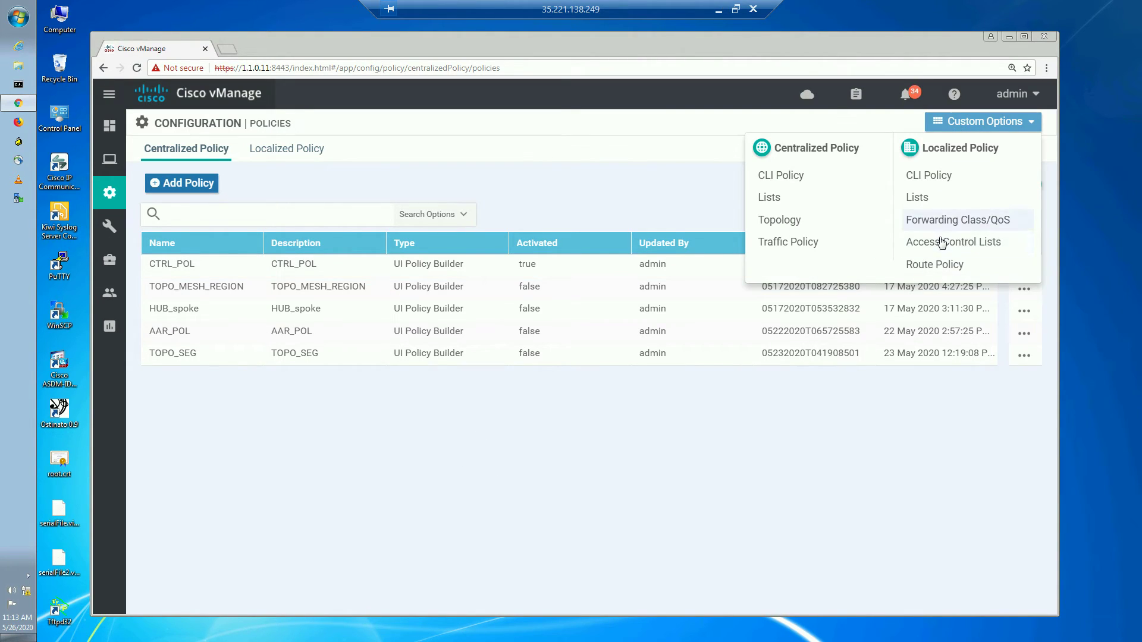
pyautogui.click(944, 242)
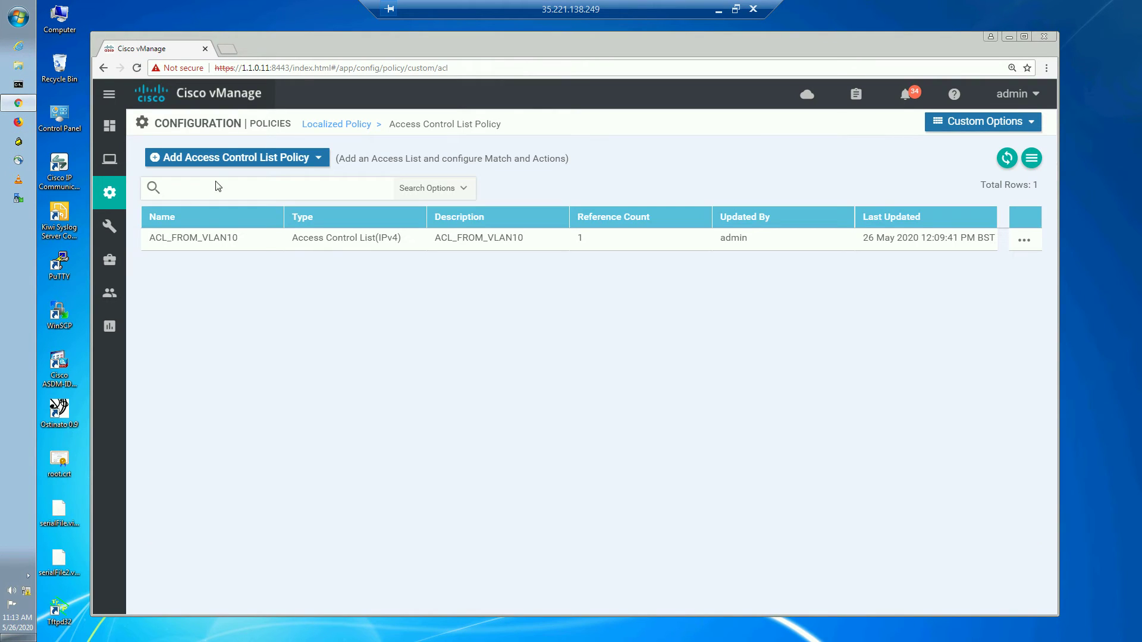
pyautogui.click(1024, 240)
pyautogui.click(970, 296)
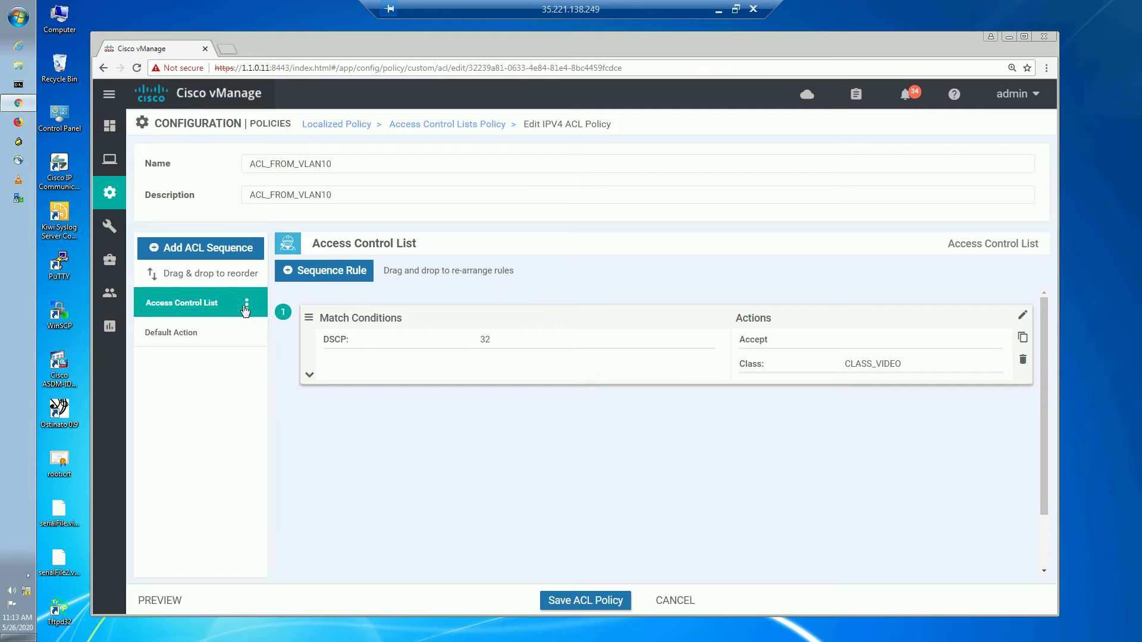
# - Delete the Access Control List sequence from ACL_FROM_VLAN10, then save the ACL policy and proceed to device configuration
pyautogui.click(246, 305)
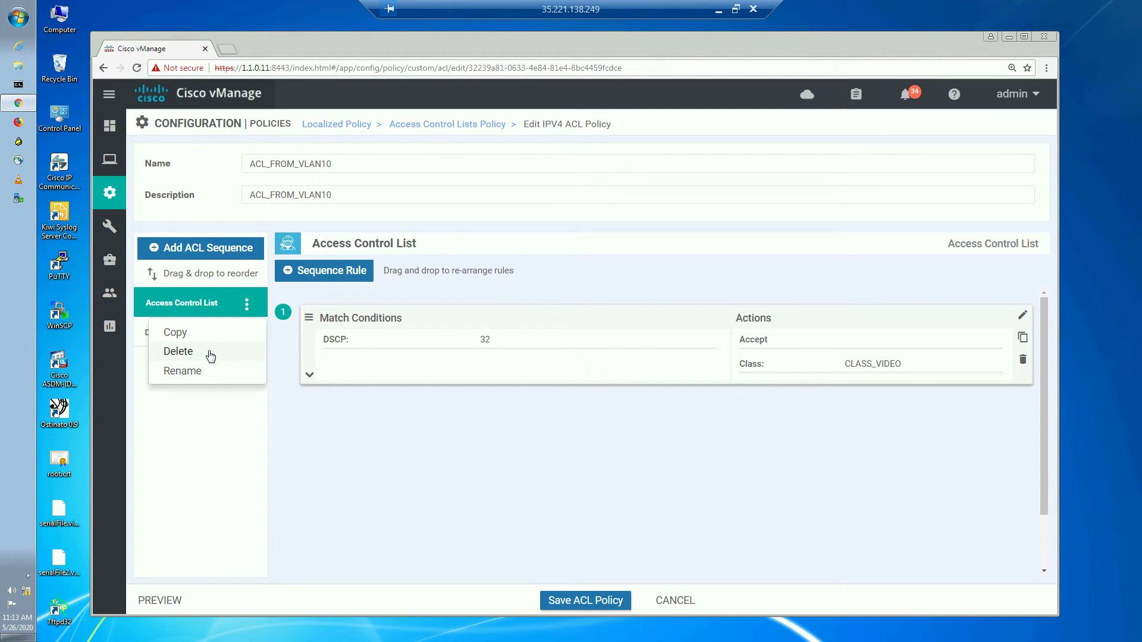
pyautogui.click(179, 351)
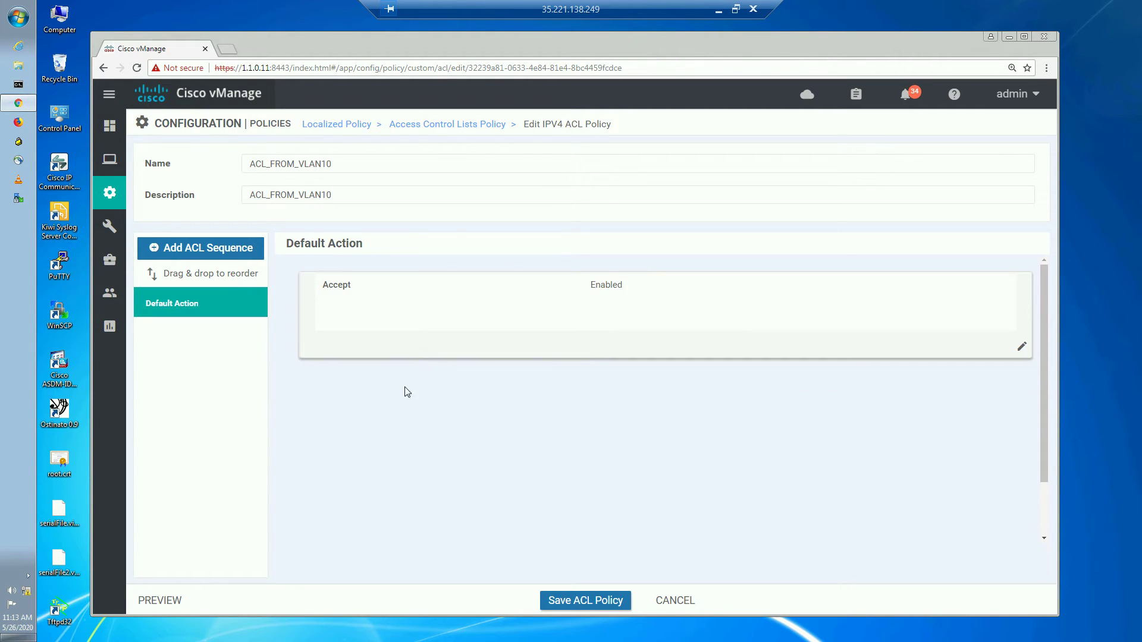
pyautogui.click(586, 602)
pyautogui.click(654, 389)
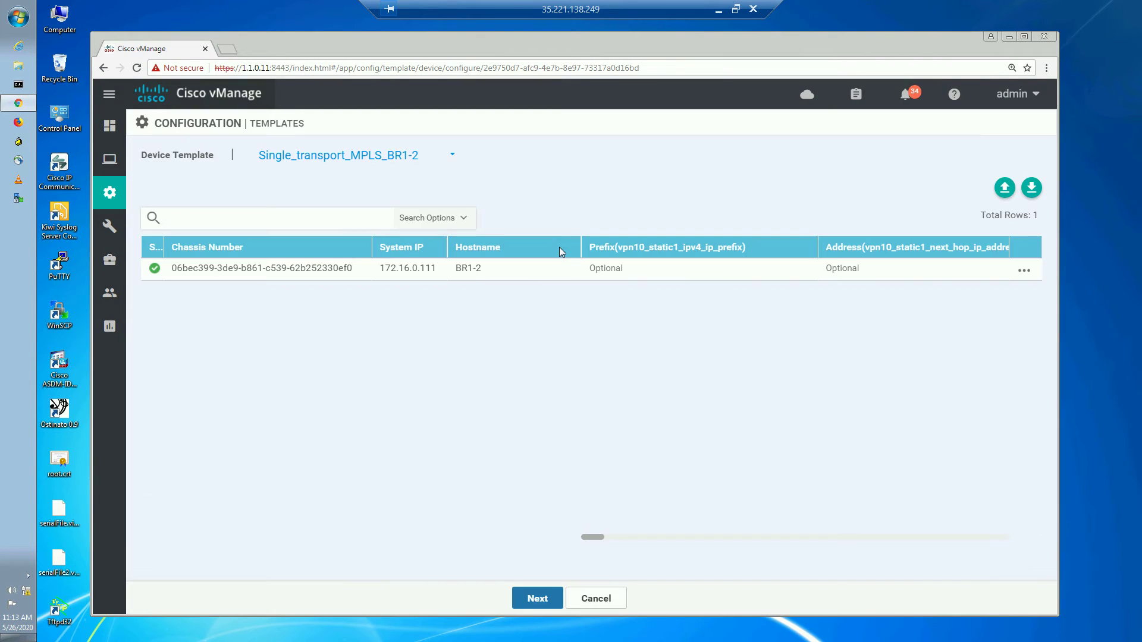
# - Push the ACL change to the attached devices, confirming the configuration changes on 4 devices
pyautogui.click(520, 592)
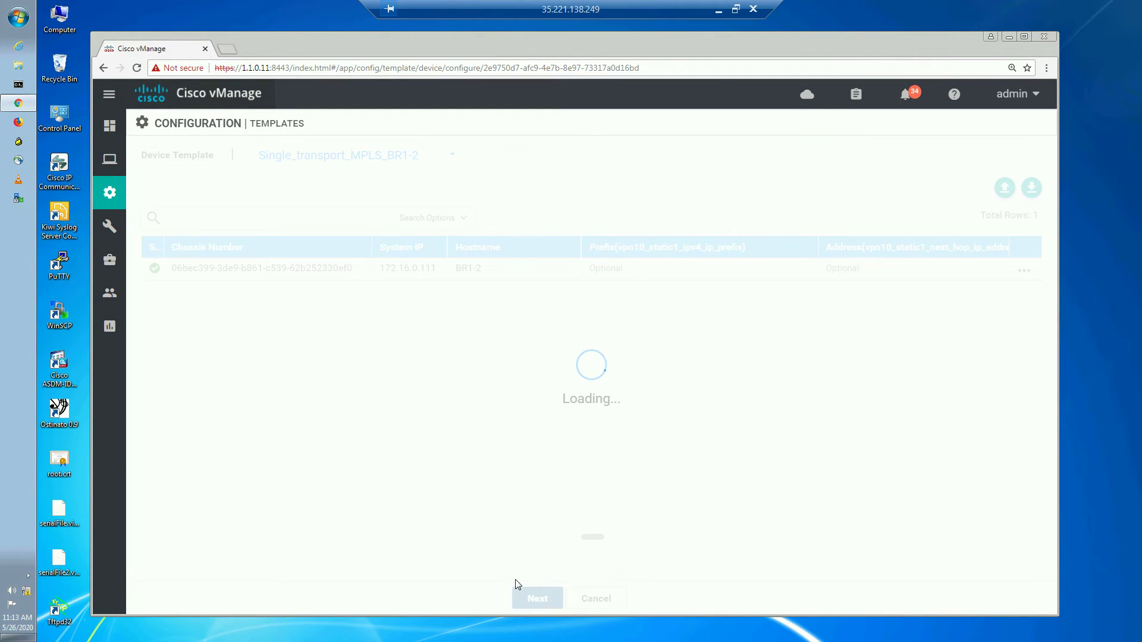
pyautogui.click(741, 604)
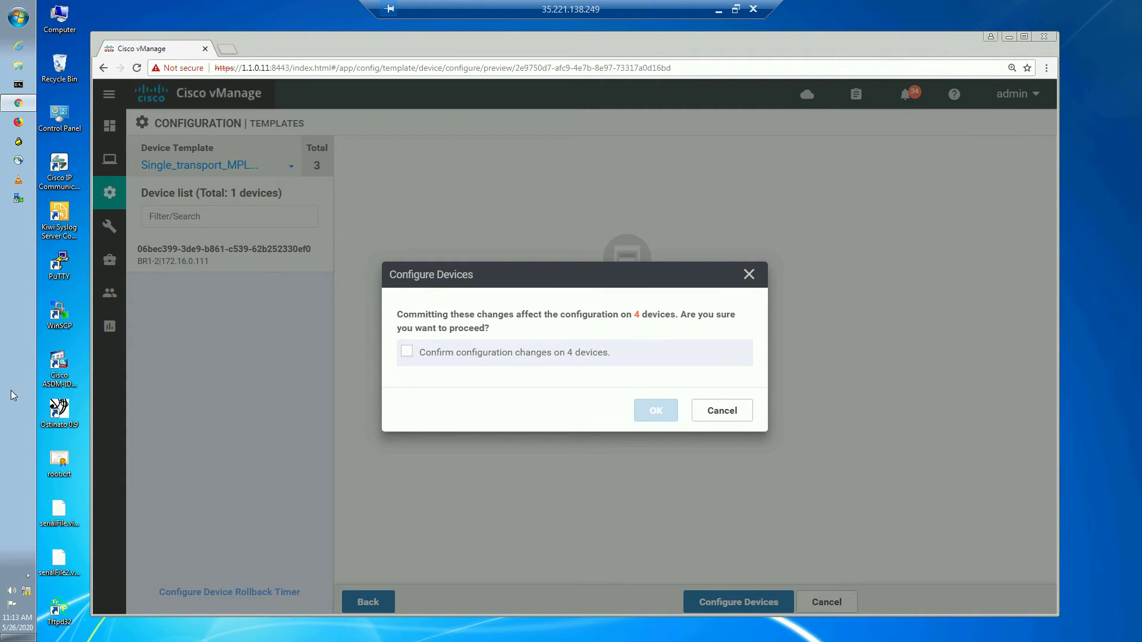
pyautogui.click(407, 352)
pyautogui.click(656, 410)
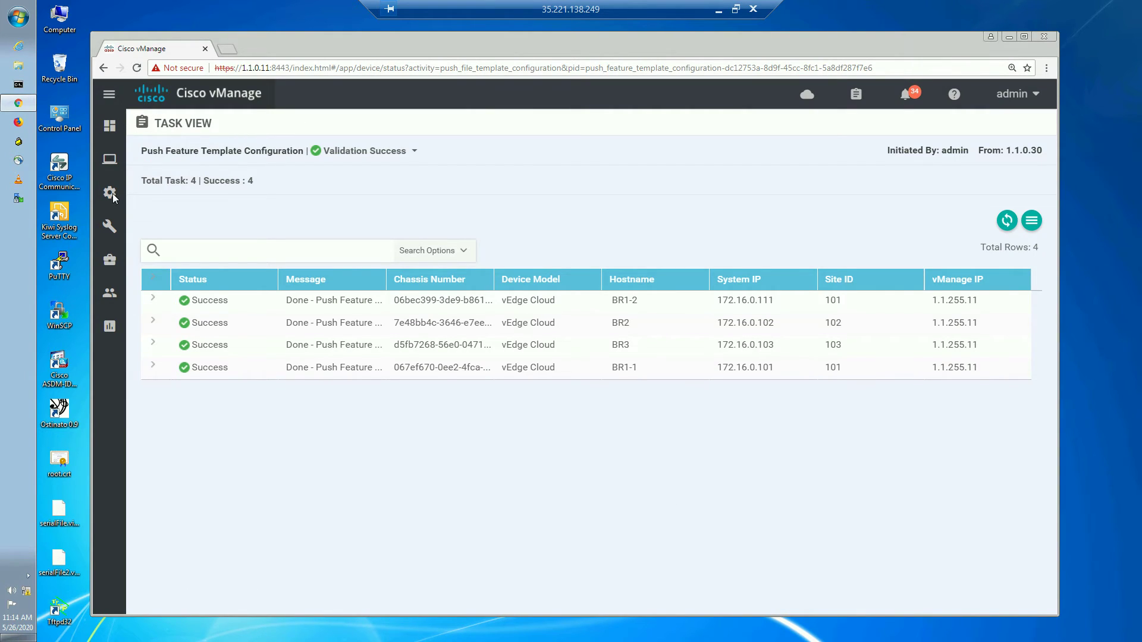
# - Open the list of Traffic Data policies under the centralized traffic policies
pyautogui.moveTo(113, 194)
pyautogui.click(159, 357)
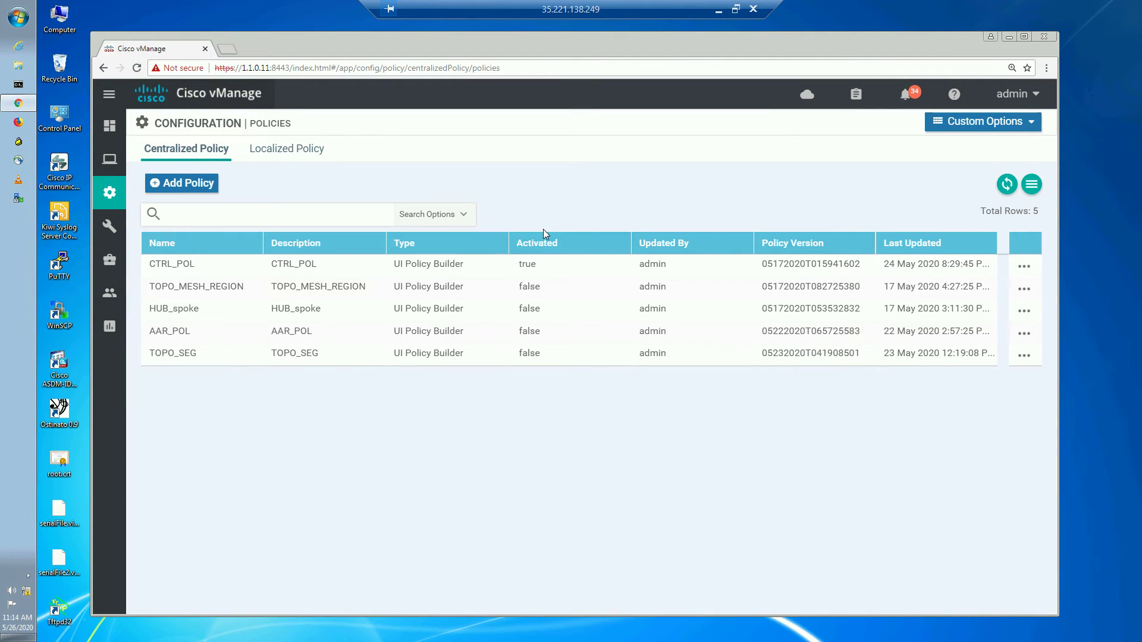
pyautogui.click(975, 122)
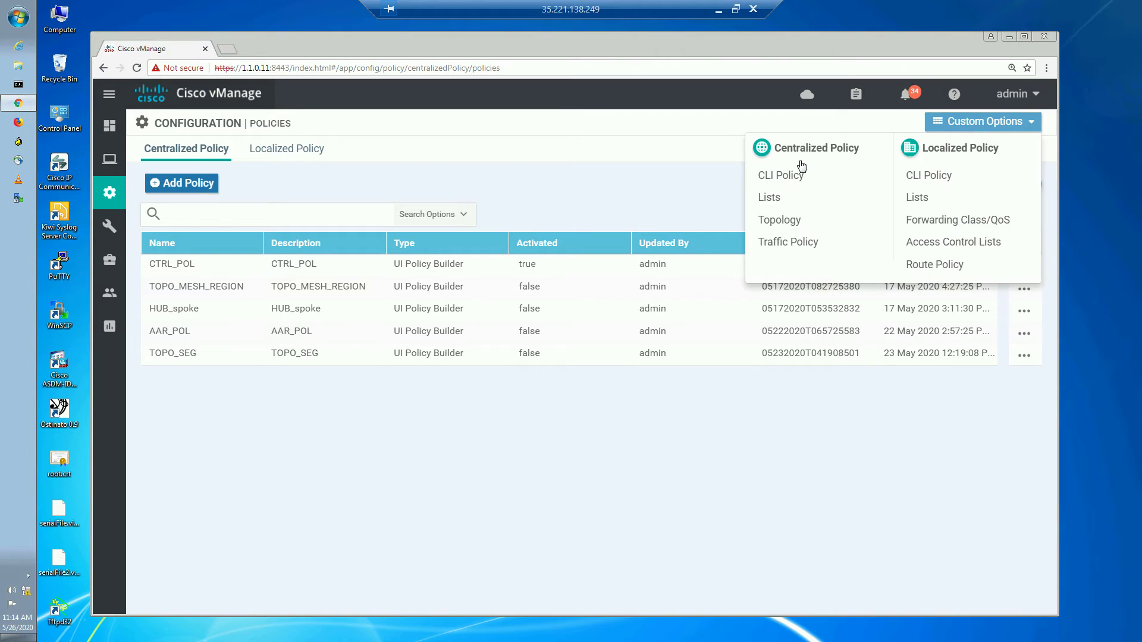
pyautogui.click(776, 244)
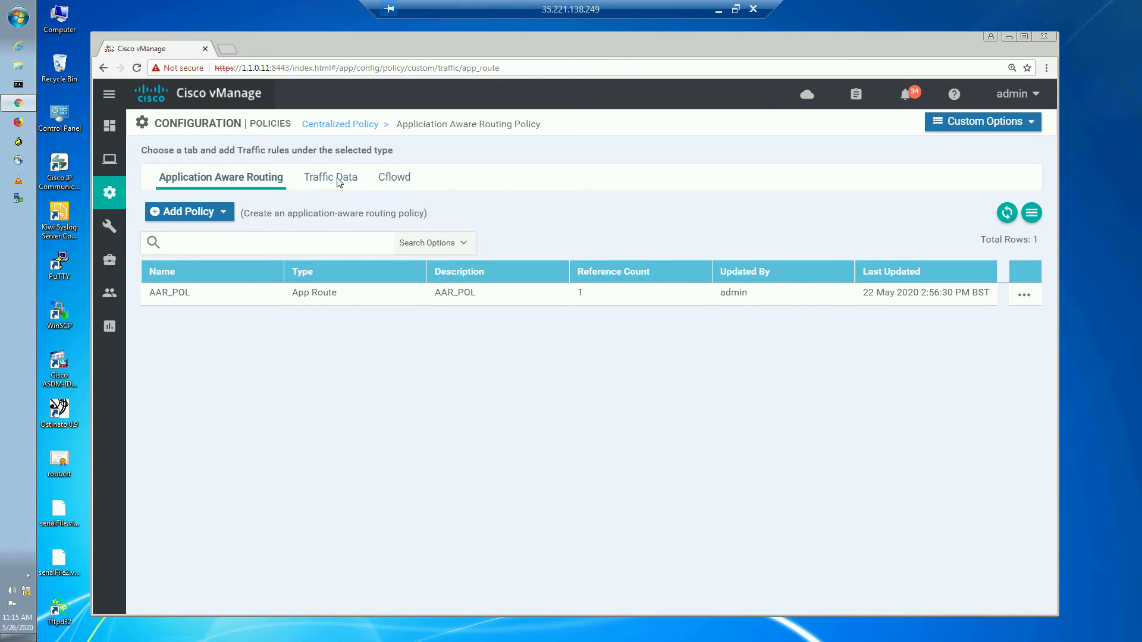
pyautogui.click(339, 182)
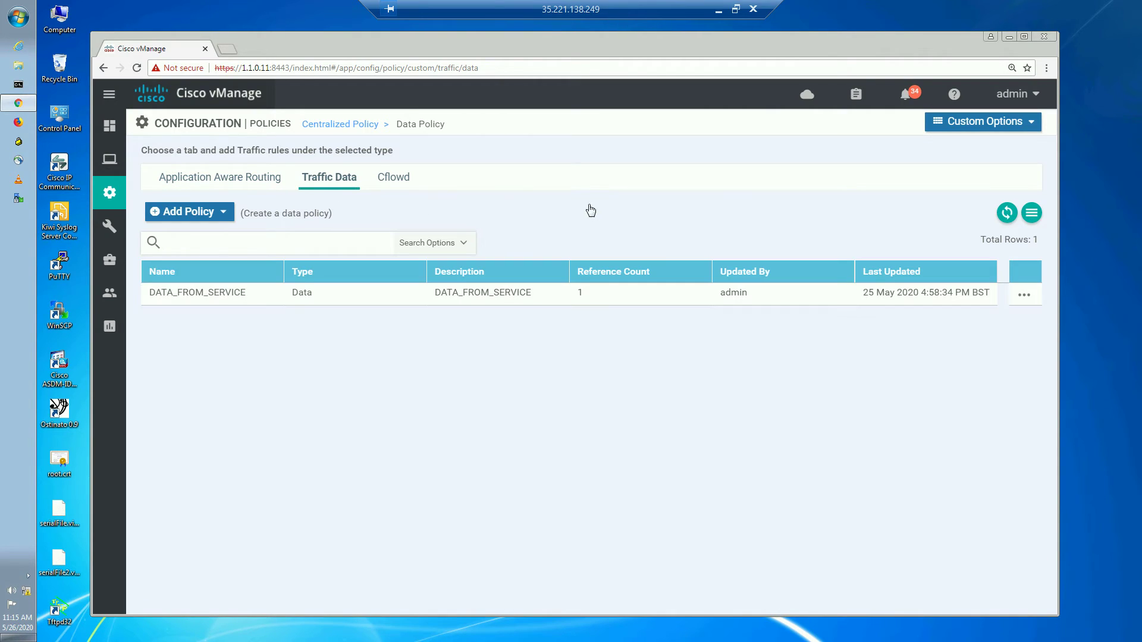
# - Glance at the BR3 session, return to vManage on the remote desktop, and open the data policy DATA_FROM_SERVICE for editing
pyautogui.click(717, 12)
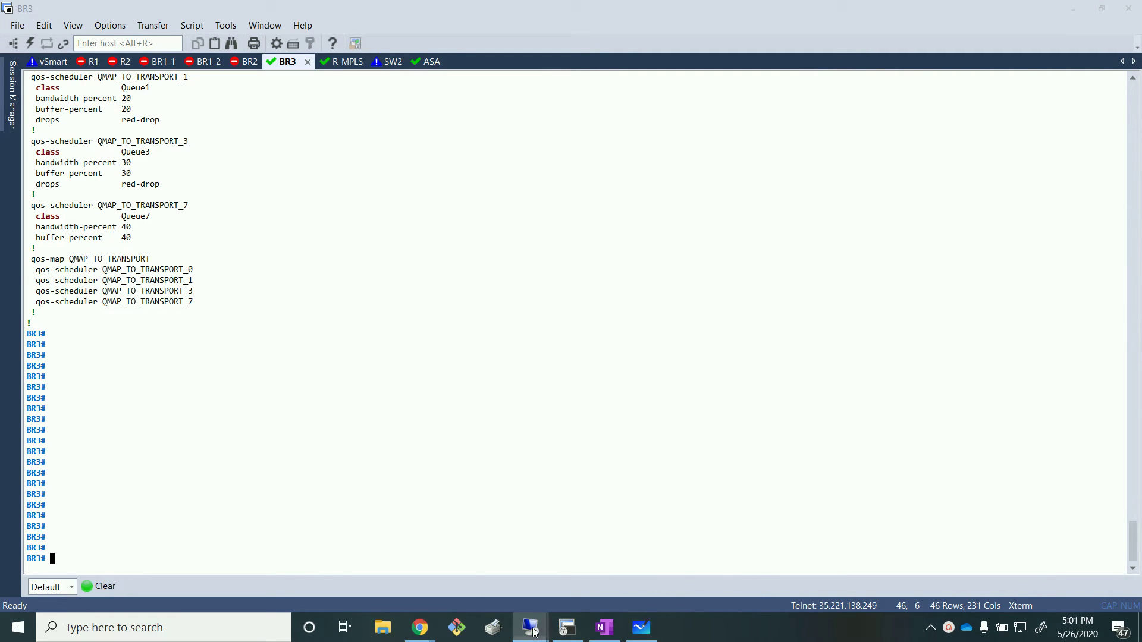
pyautogui.moveTo(530, 626)
pyautogui.click(520, 566)
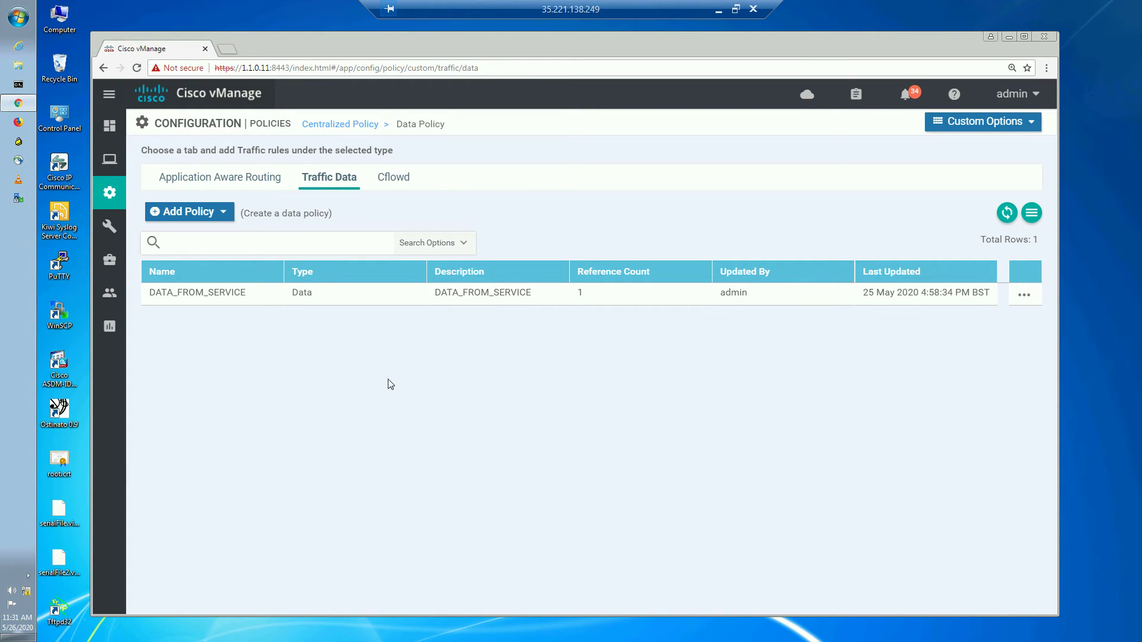
pyautogui.click(1023, 295)
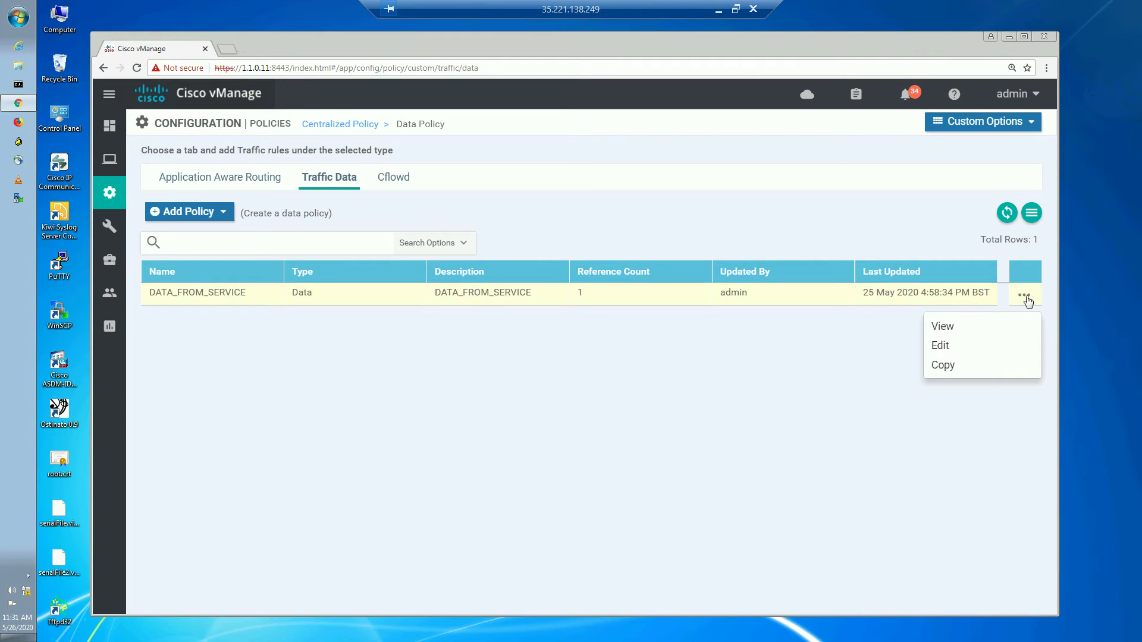
pyautogui.click(956, 347)
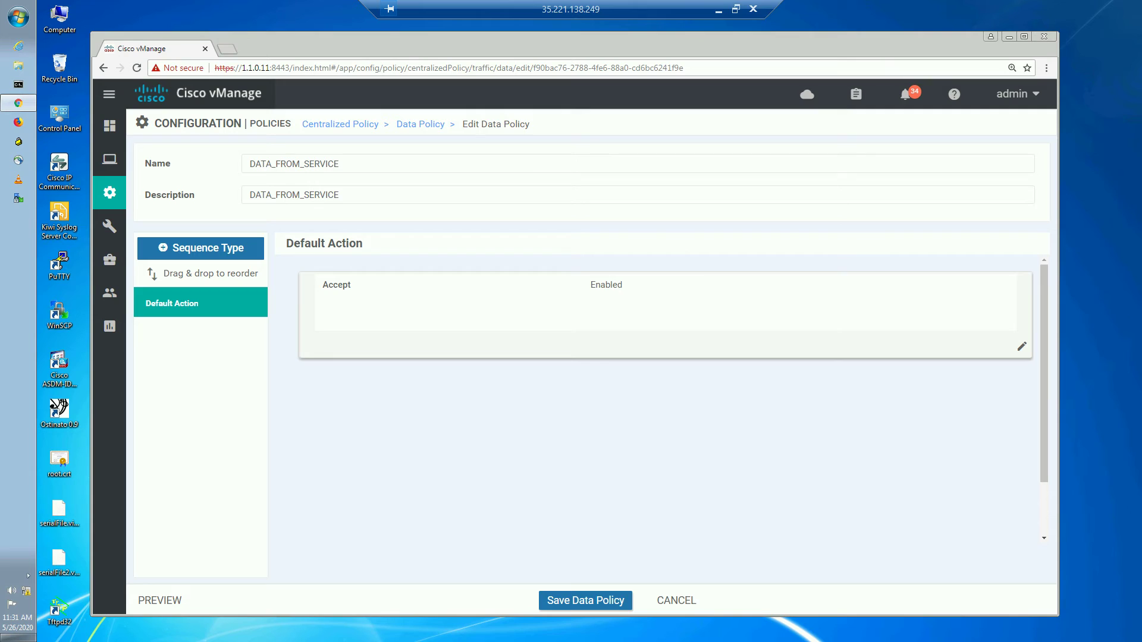
# - Add a QoS sequence to DATA_FROM_SERVICE with a sequence rule matching DSCP 46
pyautogui.click(230, 256)
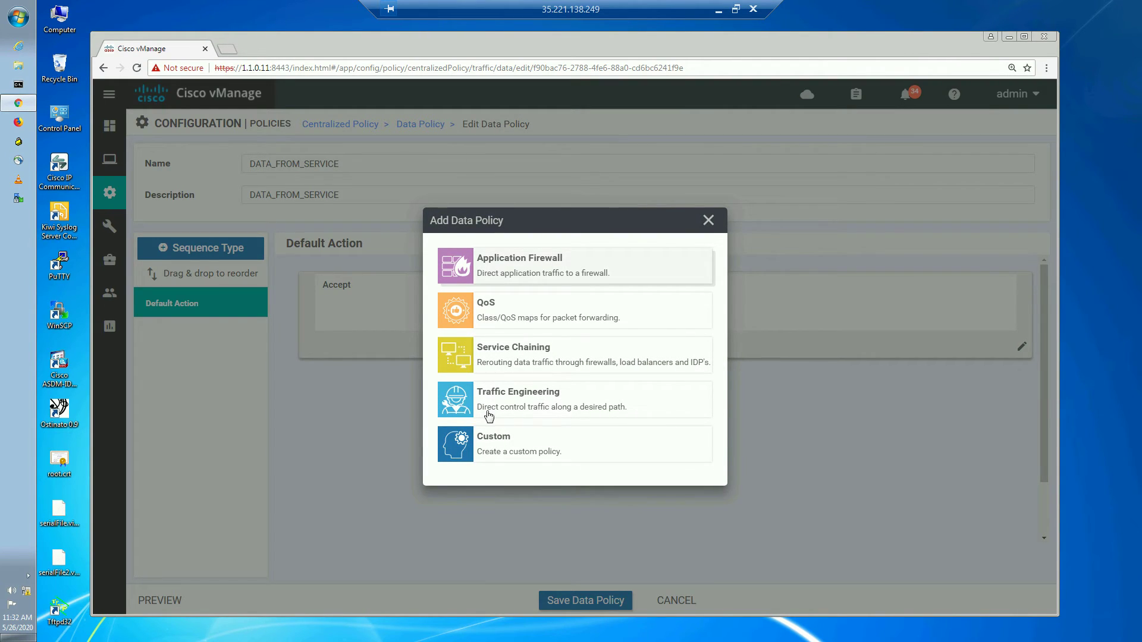
pyautogui.click(531, 321)
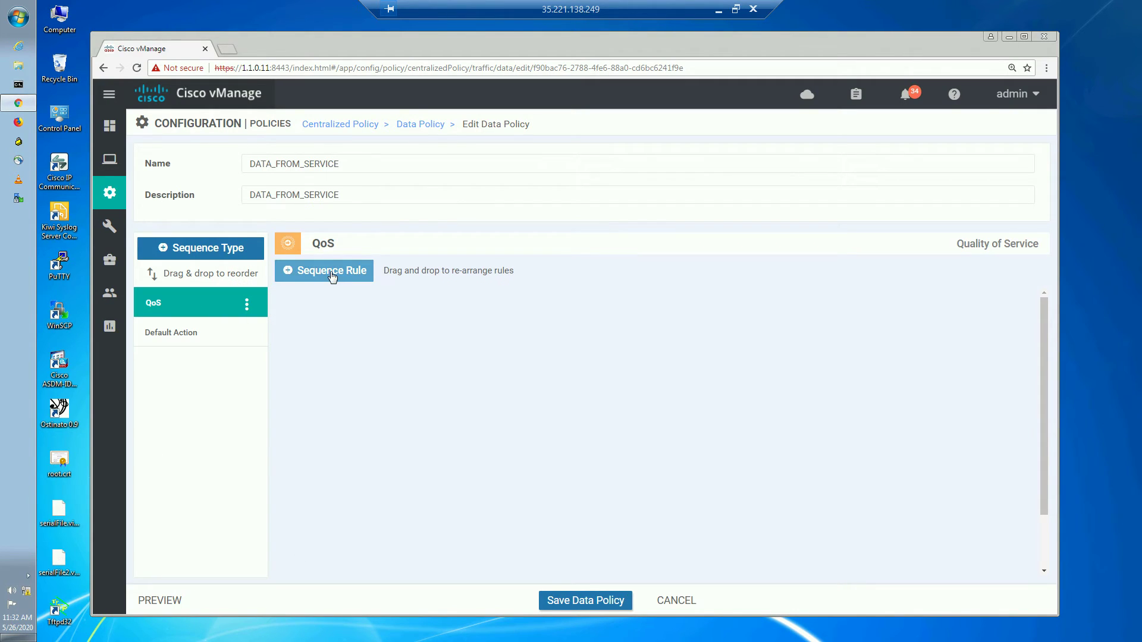
pyautogui.click(330, 272)
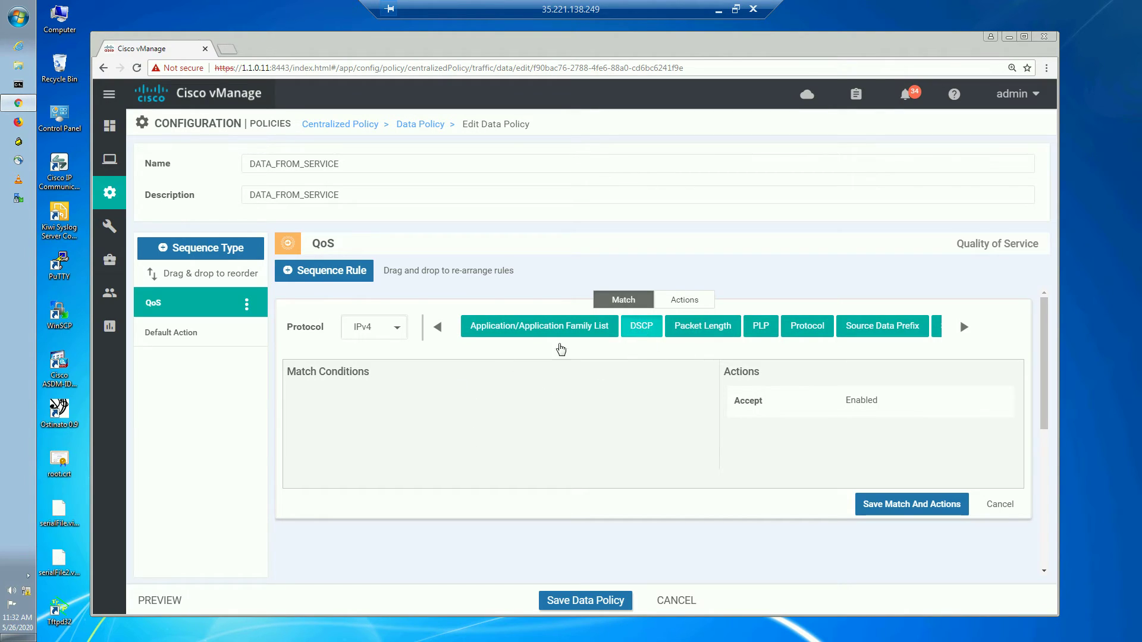
pyautogui.click(636, 331)
pyautogui.click(540, 404)
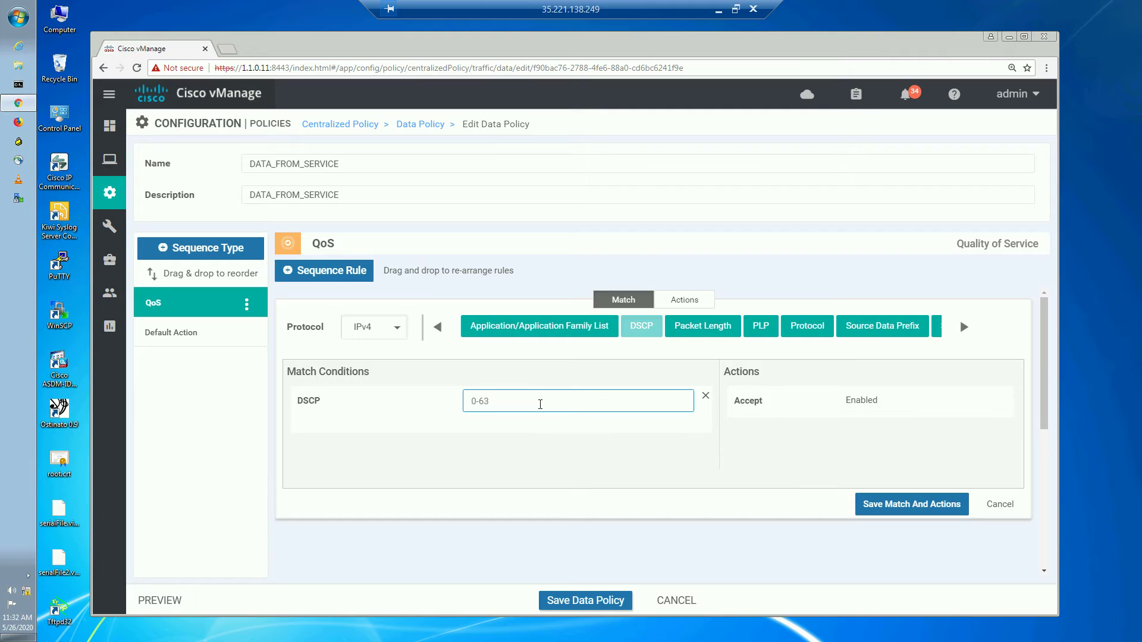
pyautogui.write('46')
pyautogui.click(566, 461)
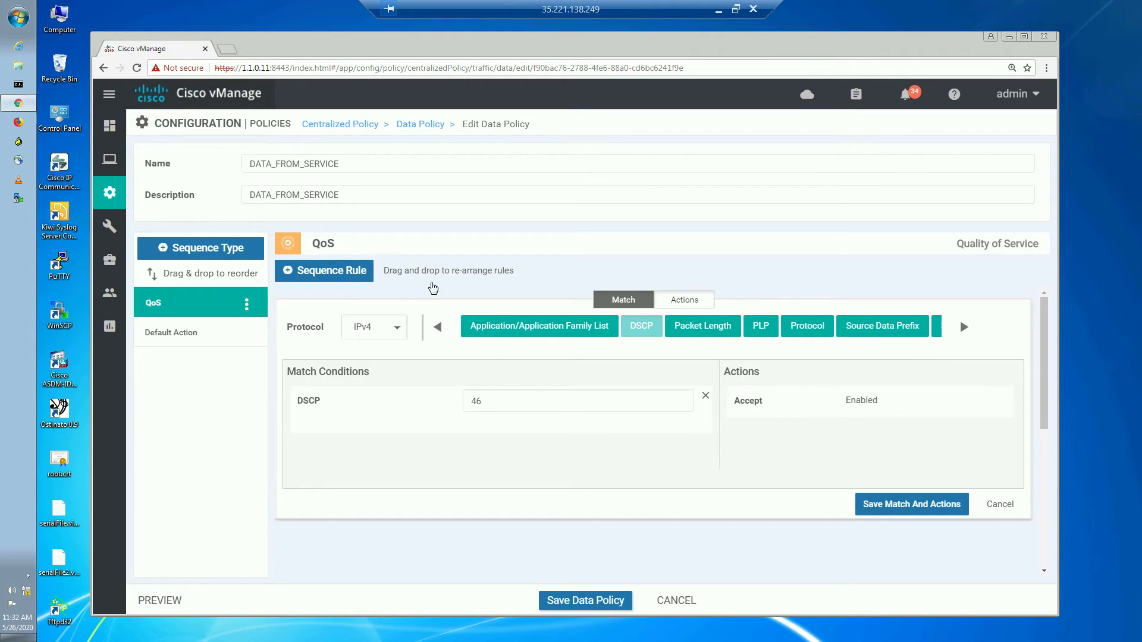
# - Add a Forwarding Class action to the DSCP 46 rule, keeping Accept as its action
pyautogui.click(688, 303)
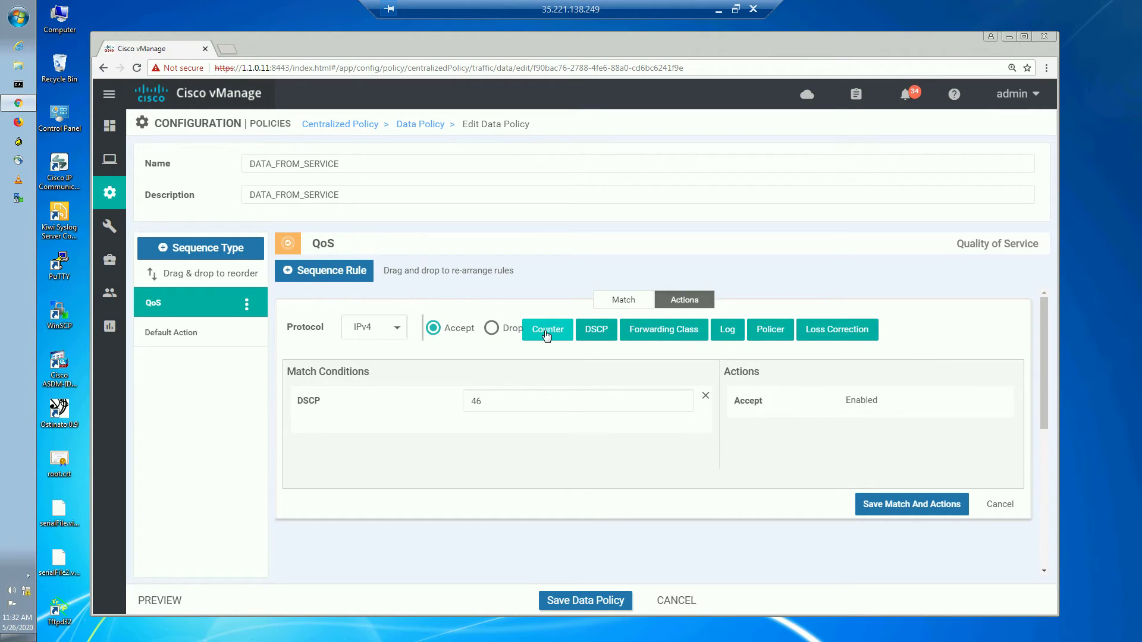
pyautogui.click(666, 330)
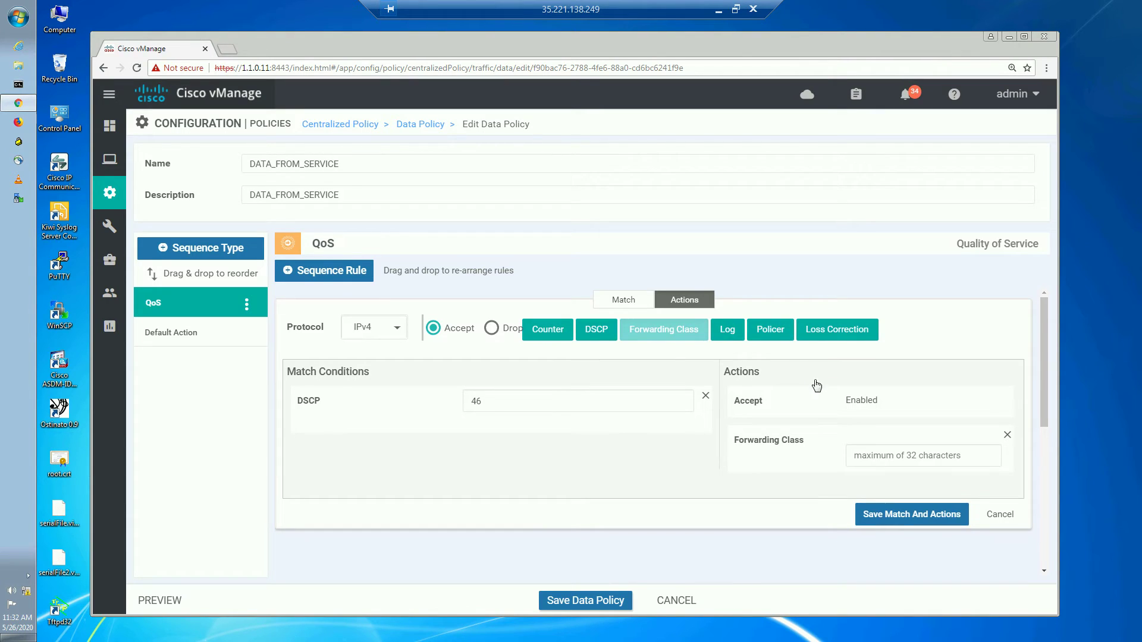
pyautogui.click(868, 455)
# - Switch to the BR3 session and examine the class-map section, checking which class names map to which queues
pyautogui.click(718, 9)
pyautogui.scroll(5, 400, 340)
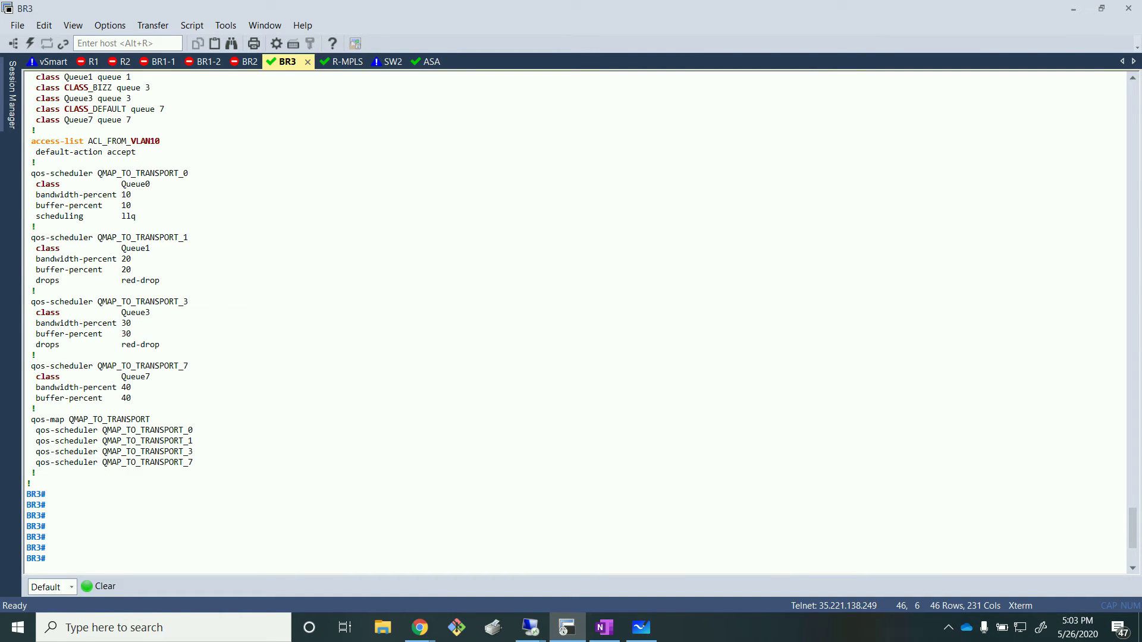
pyautogui.scroll(10, 177, 257)
pyautogui.scroll(-8, 181, 288)
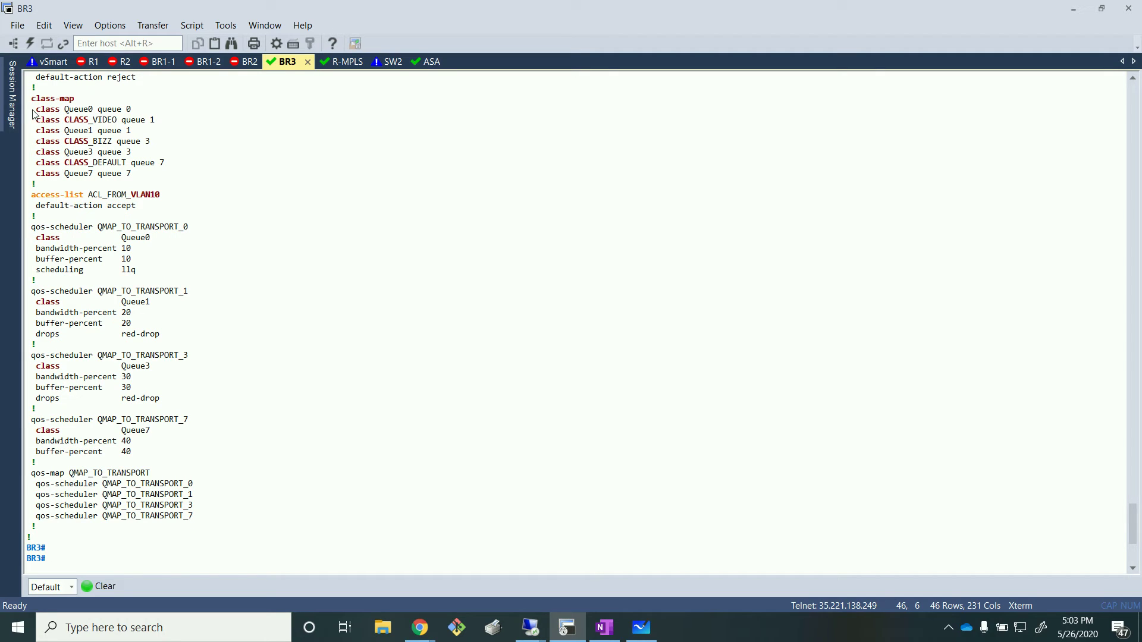
pyautogui.moveTo(33, 110); pyautogui.dragTo(202, 178)
pyautogui.click(200, 182)
pyautogui.moveTo(66, 120); pyautogui.dragTo(119, 147)
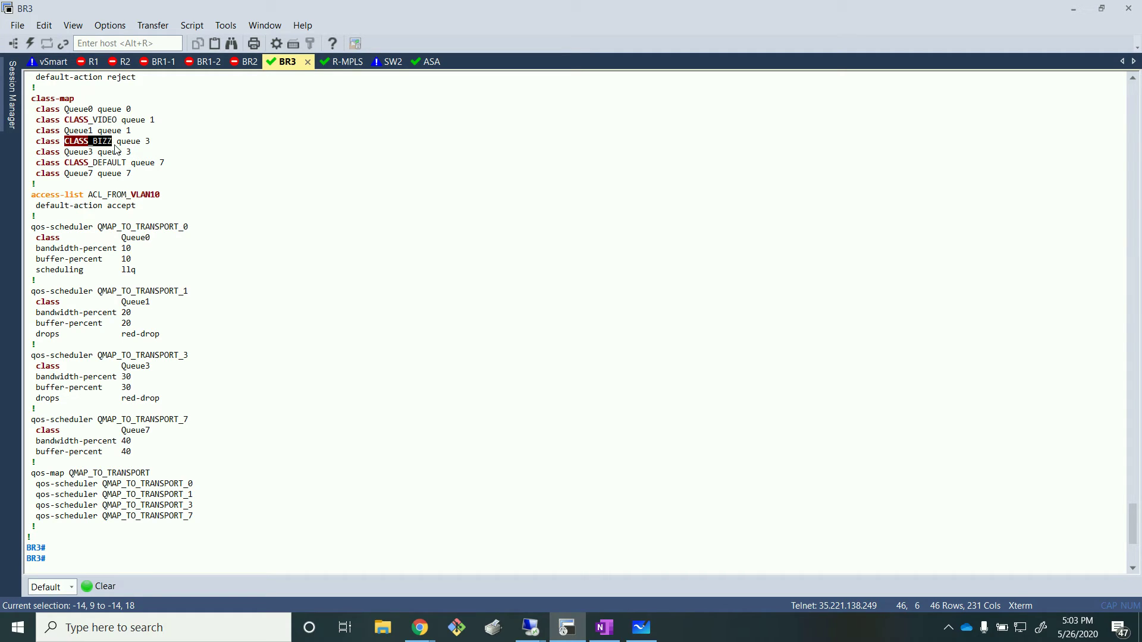
pyautogui.click(142, 148)
pyautogui.moveTo(66, 120); pyautogui.dragTo(94, 154)
pyautogui.click(117, 123)
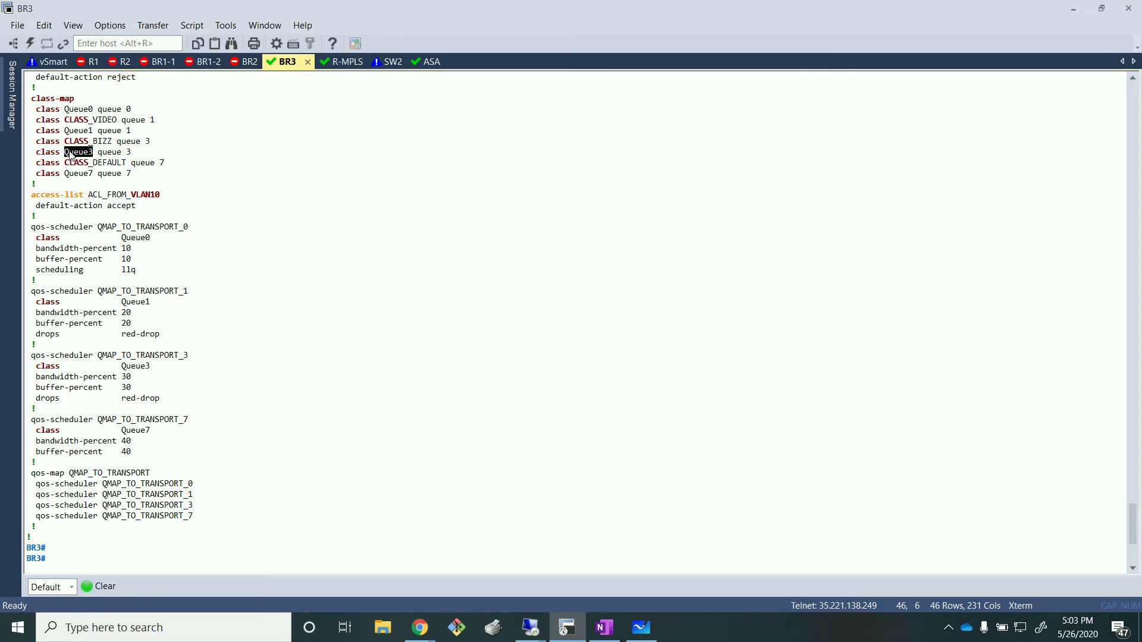
pyautogui.click(289, 182)
pyautogui.doubleClick(70, 110)
pyautogui.moveTo(65, 122); pyautogui.dragTo(122, 125)
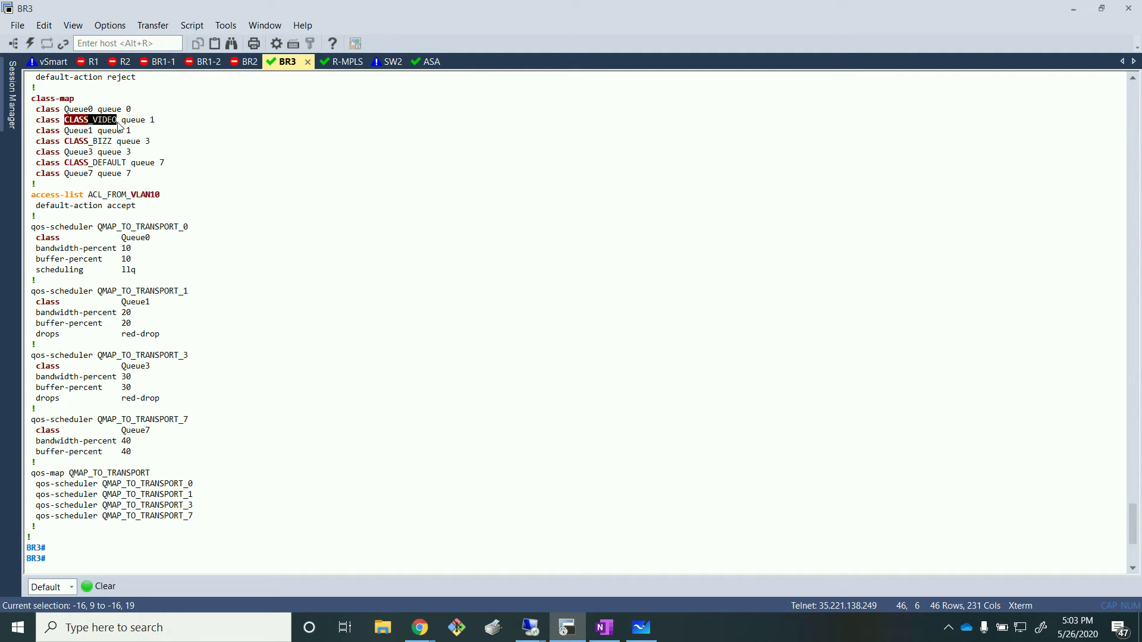
pyautogui.click(133, 138)
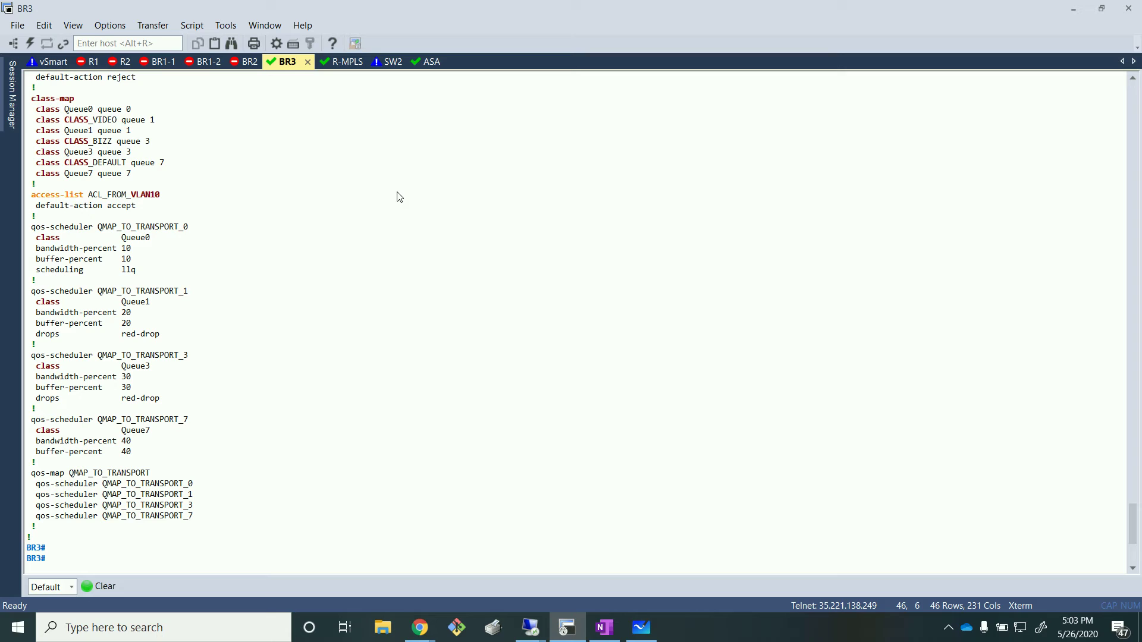
# - Copy the class name Queue0 from BR3's class-map and enter it in vManage as the DSCP 46 rule's forwarding class
pyautogui.doubleClick(76, 110)
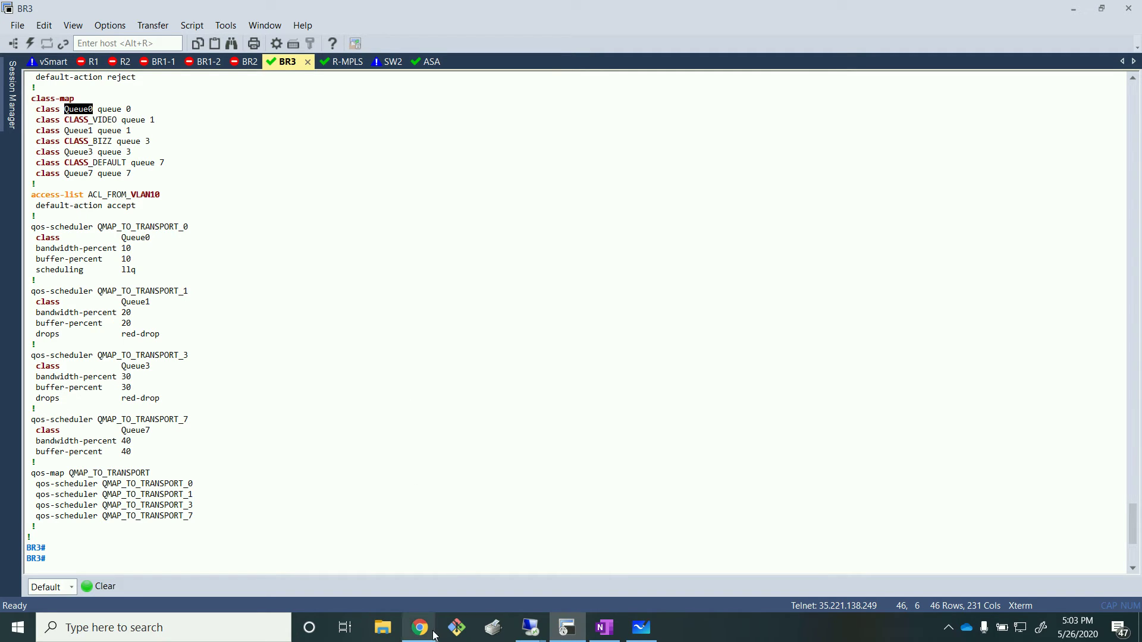
pyautogui.click(533, 626)
pyautogui.click(530, 562)
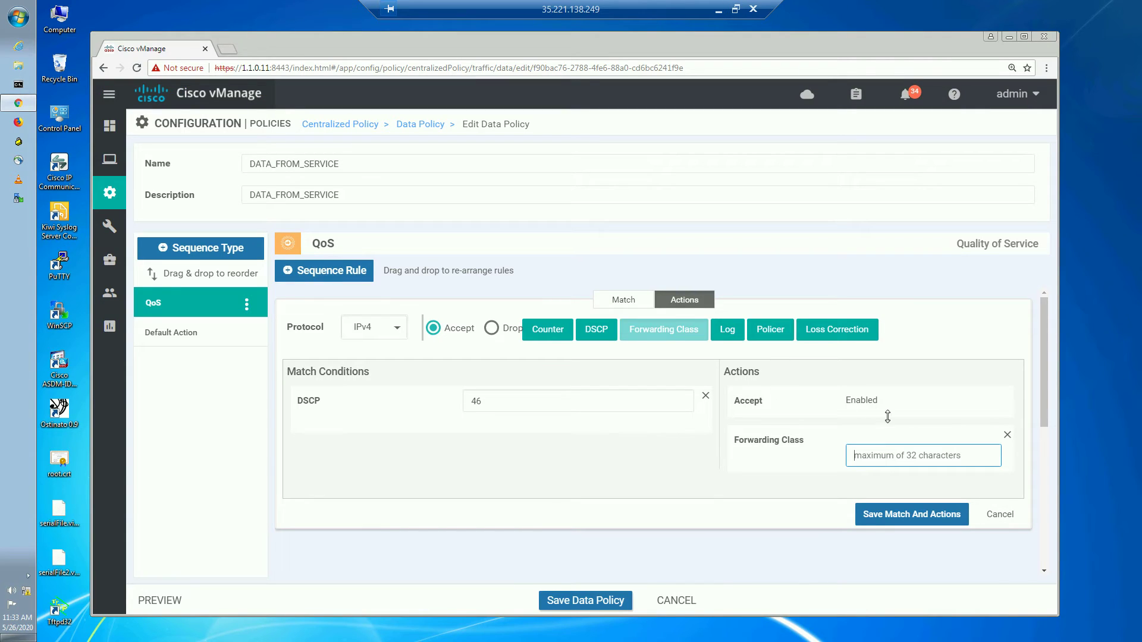
pyautogui.hotkey('ctrl', 'v')
# - Add a Counter action with its name left empty and save the DSCP 46 rule's match and actions
pyautogui.click(553, 335)
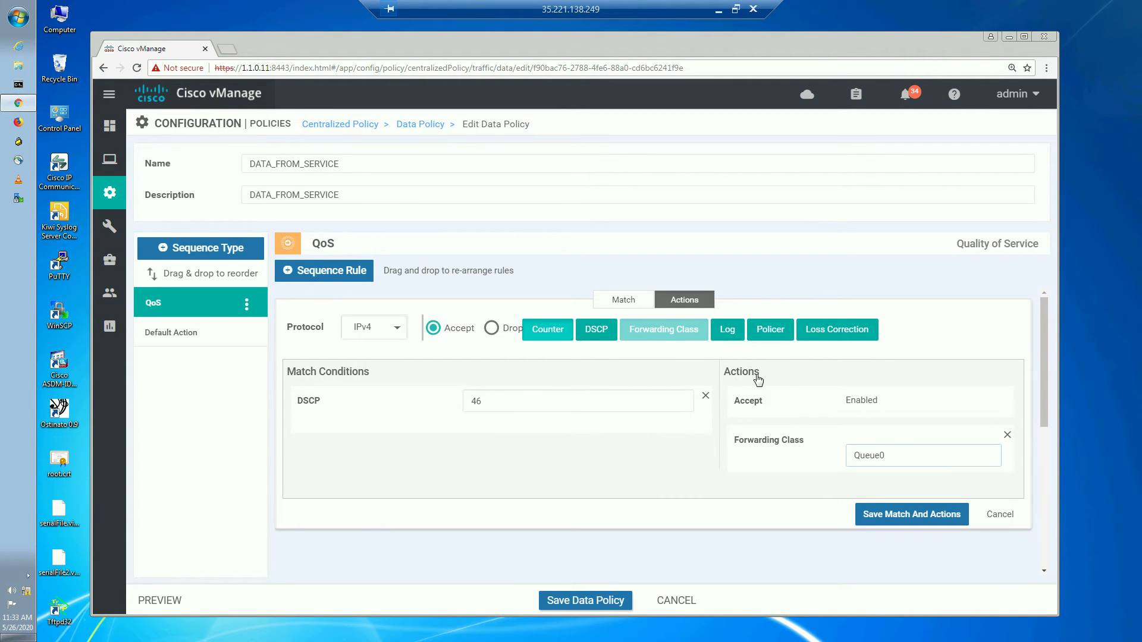
pyautogui.click(884, 506)
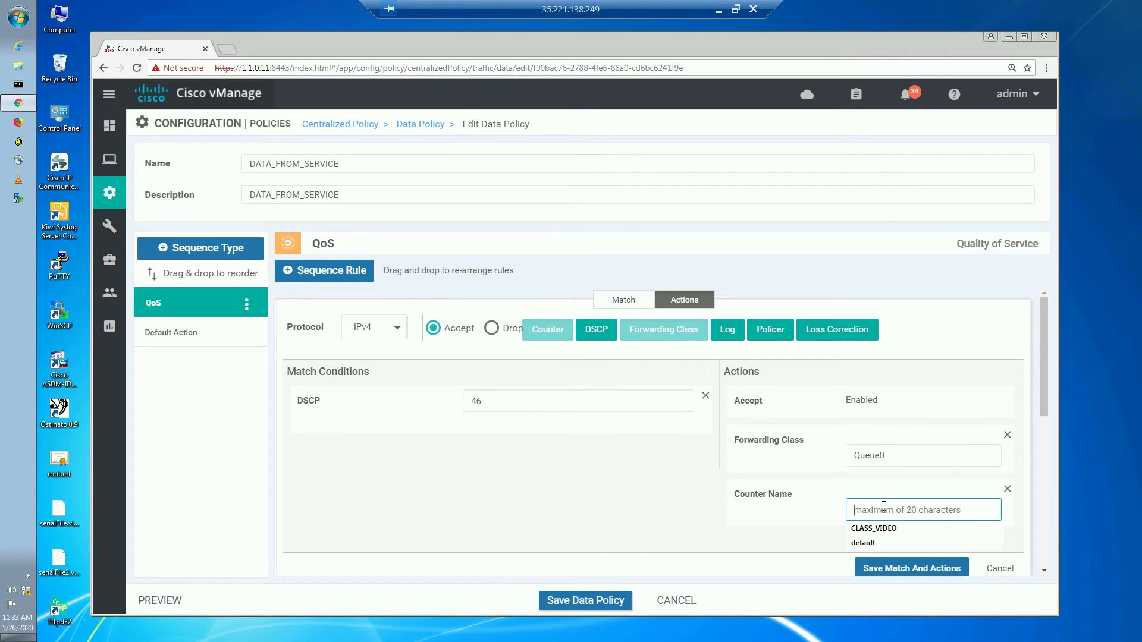
pyautogui.click(928, 568)
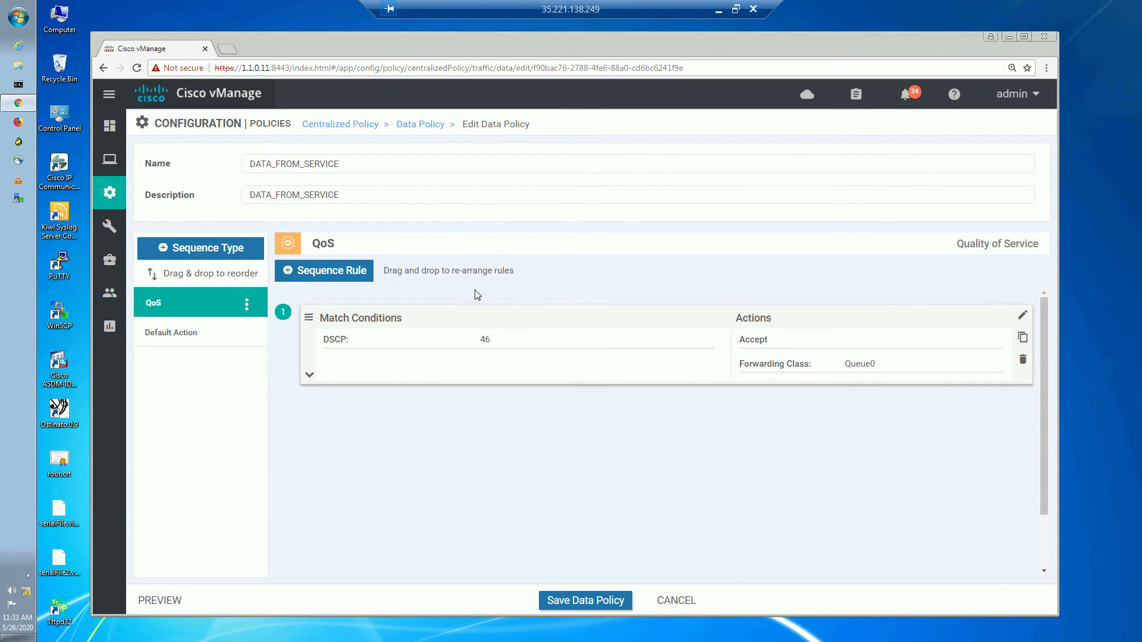
# - Add a second rule to the QoS sequence and set its match condition to DSCP 32
pyautogui.click(334, 280)
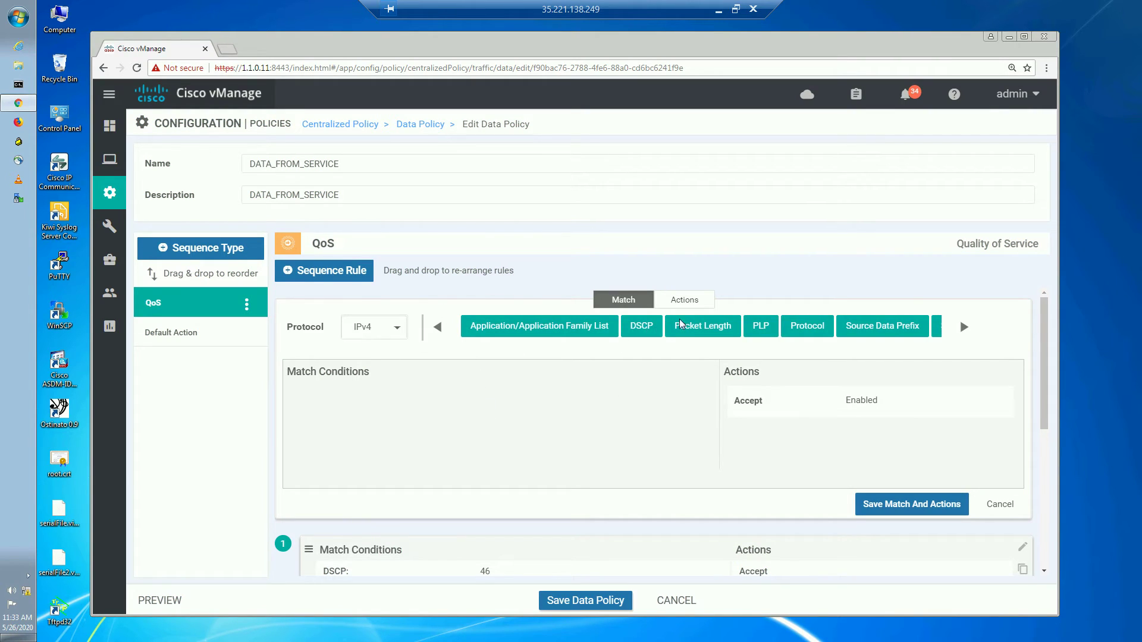
pyautogui.click(640, 327)
pyautogui.click(505, 409)
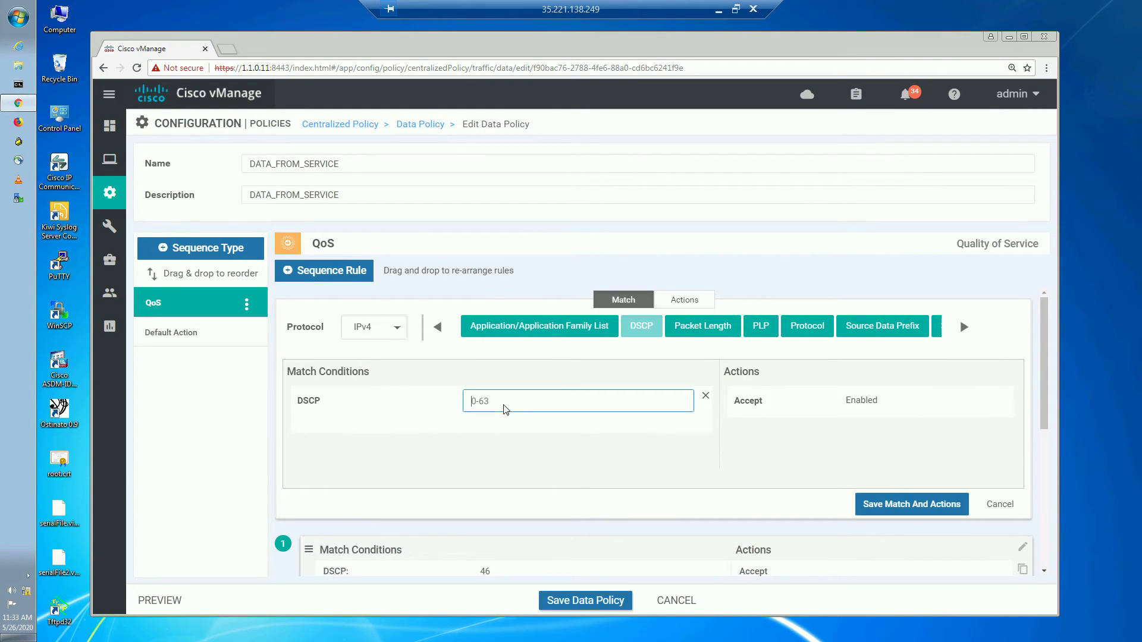
pyautogui.write('32')
# - Add a Forwarding Class action of Queue1 to the DSCP 32 rule, keeping Accept as its action
pyautogui.click(701, 304)
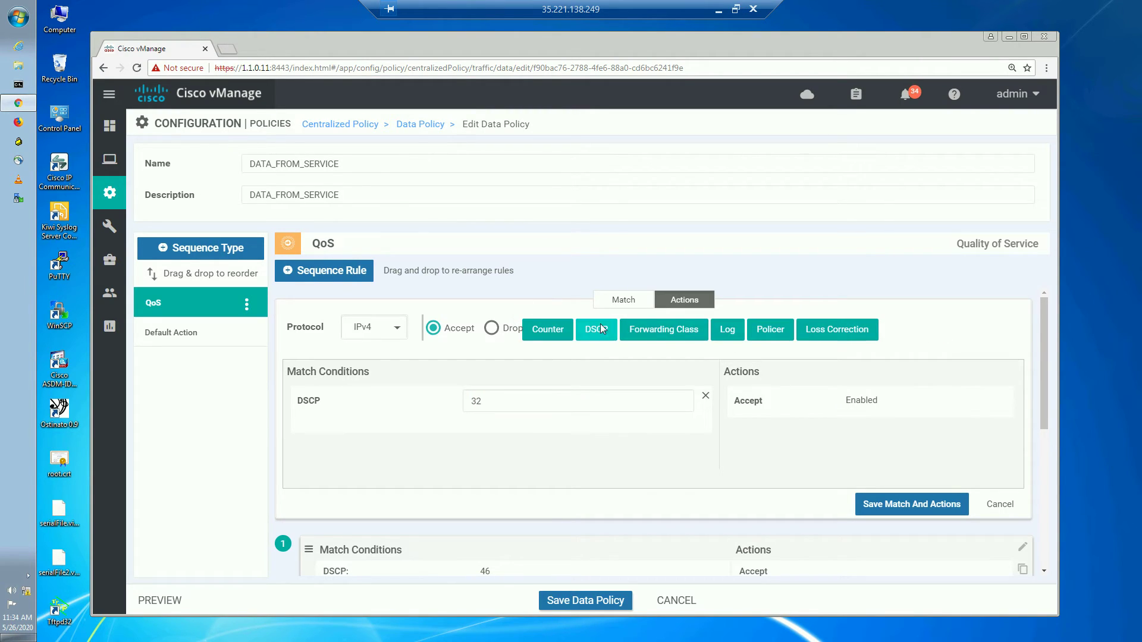
pyautogui.click(697, 333)
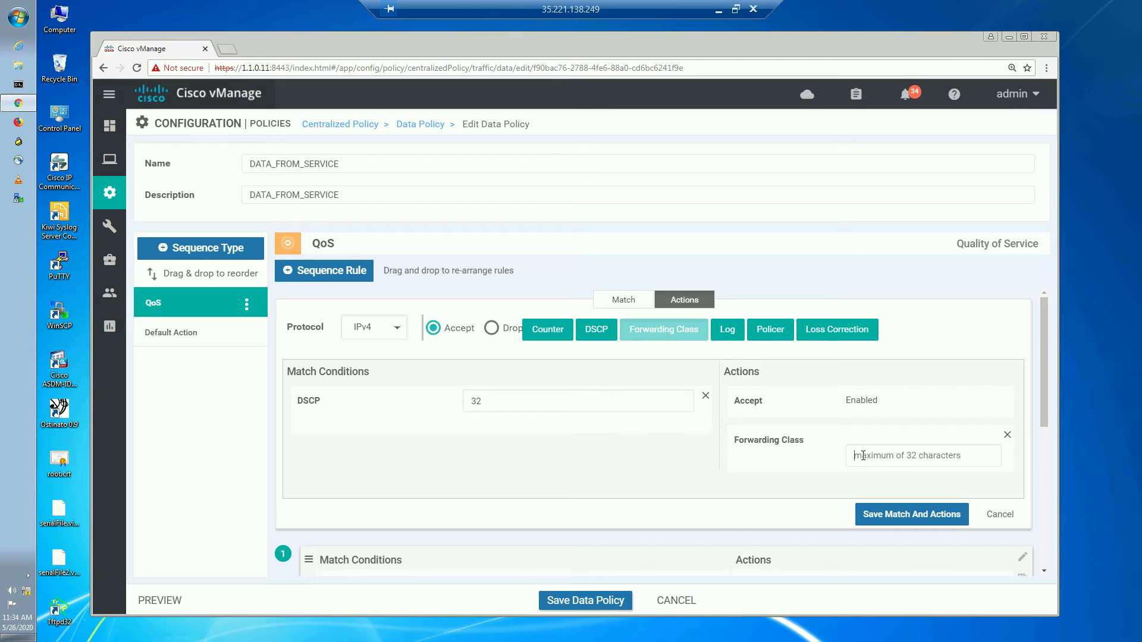
pyautogui.click(863, 456)
pyautogui.write('Queue0')
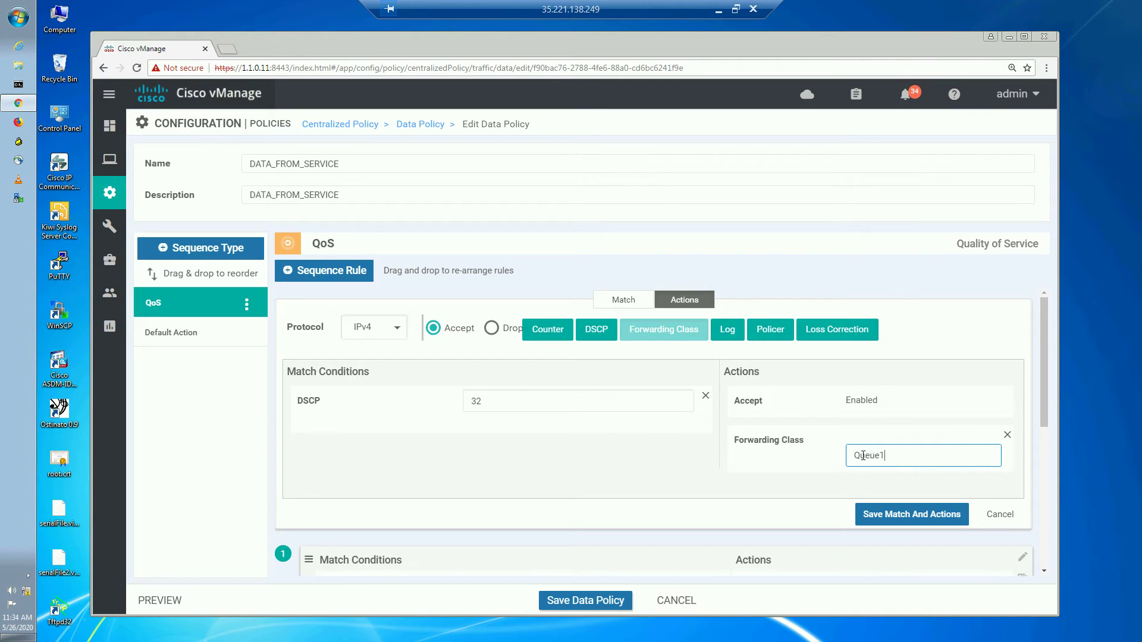
# - Add a Counter action with a Queue counter name and save the DSCP 32 rule's match and actions
pyautogui.click(547, 329)
pyautogui.click(895, 510)
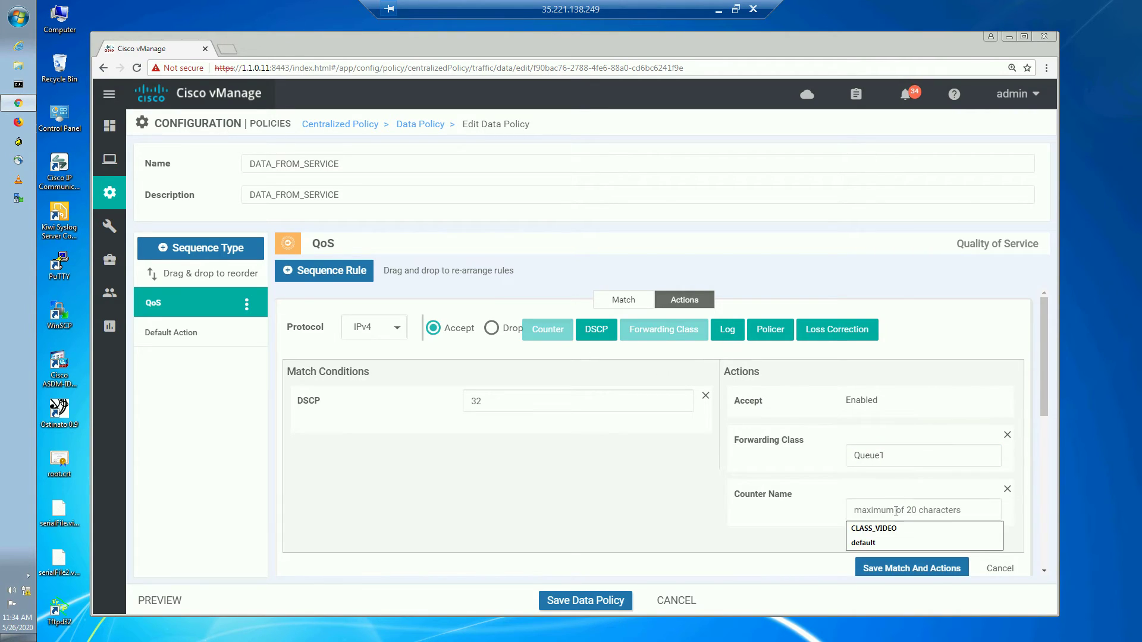
pyautogui.write('Queue0')
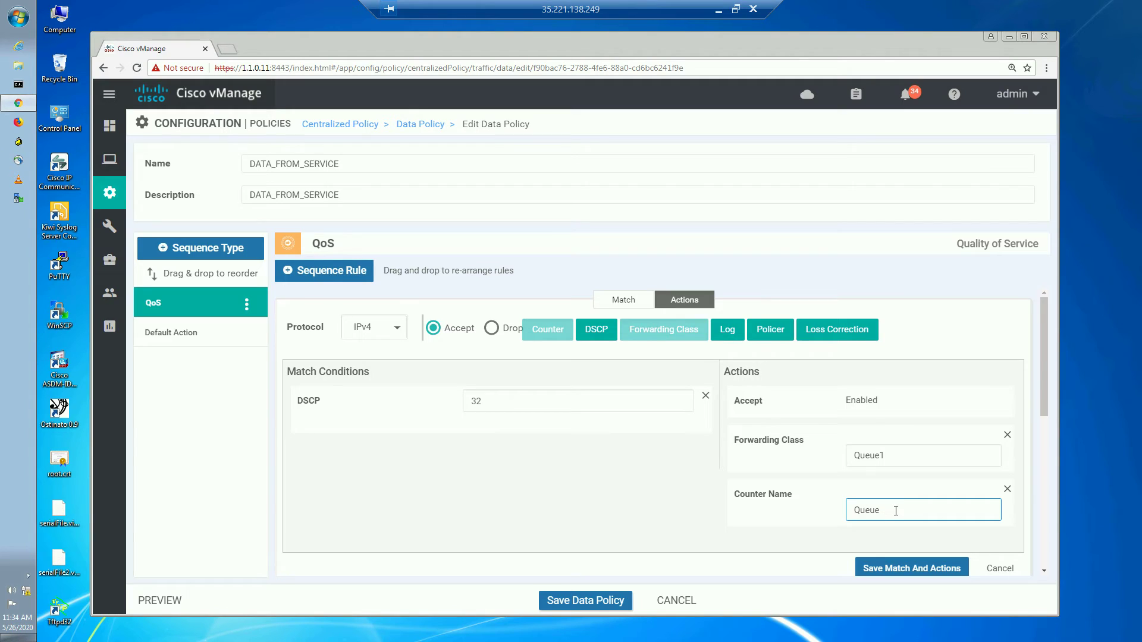
pyautogui.click(910, 569)
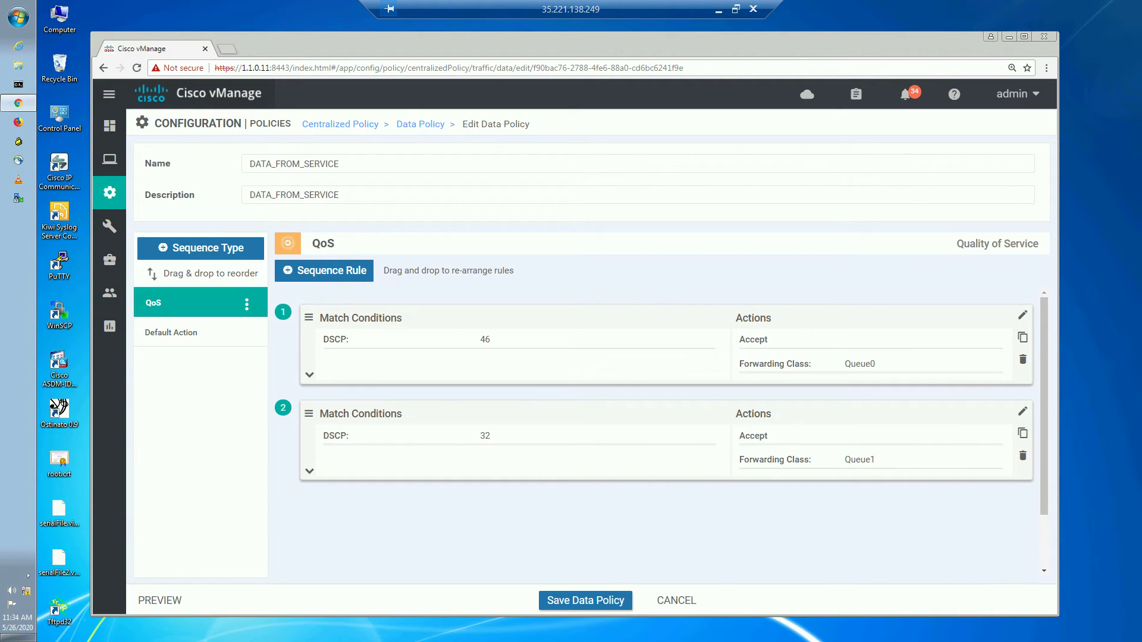
# - Start a third QoS rule and switch to Microsoft Whiteboard to check the planned match conditions for the remaining classes
pyautogui.click(324, 269)
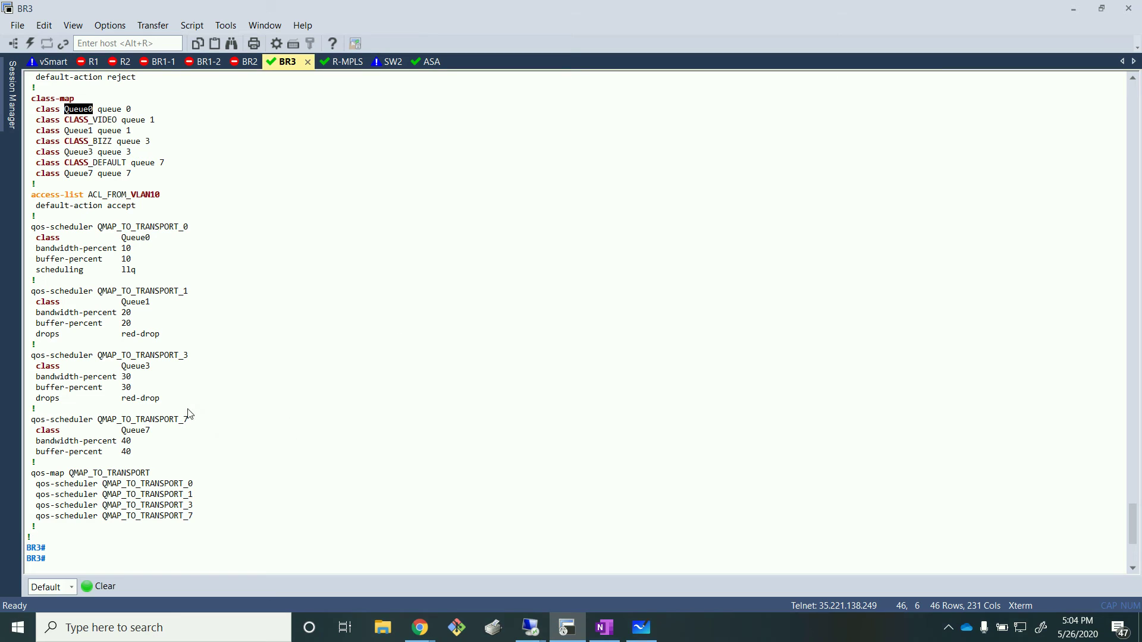
pyautogui.click(641, 627)
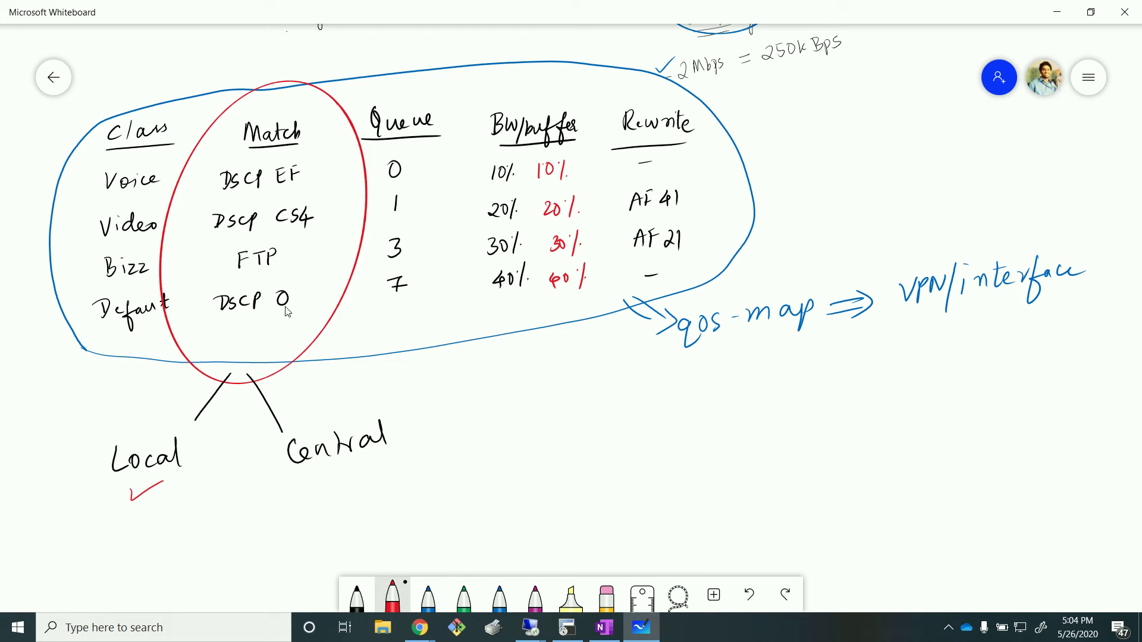
# - Switch to the MGMT remote desktop and match the new QoS rule on the APP_BIZZ application list
pyautogui.moveTo(540, 635)
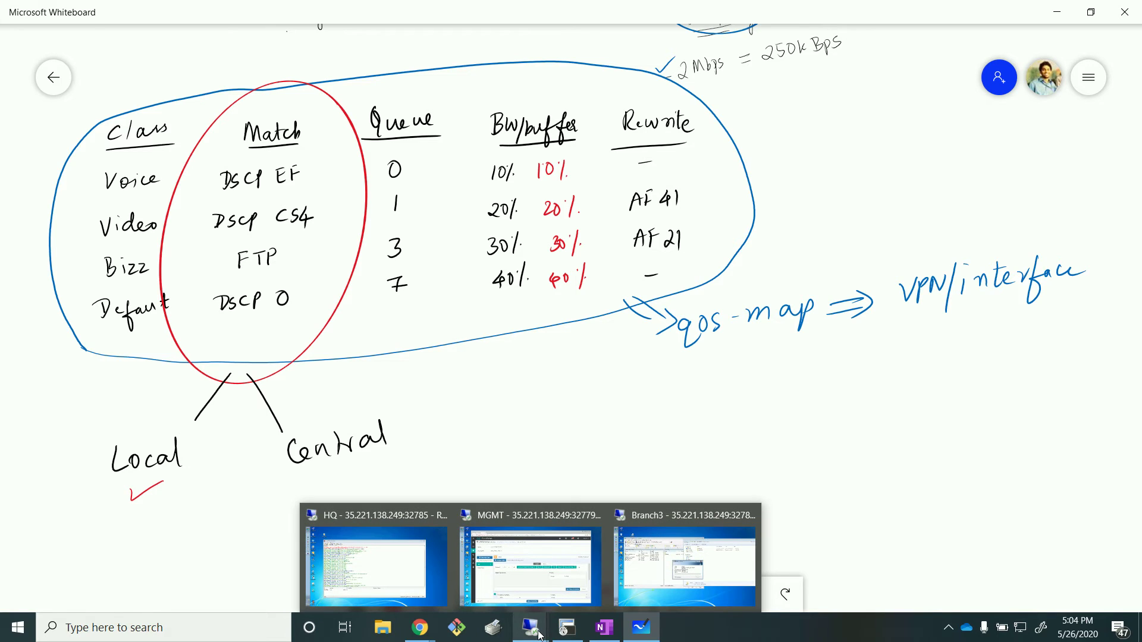
pyautogui.click(542, 566)
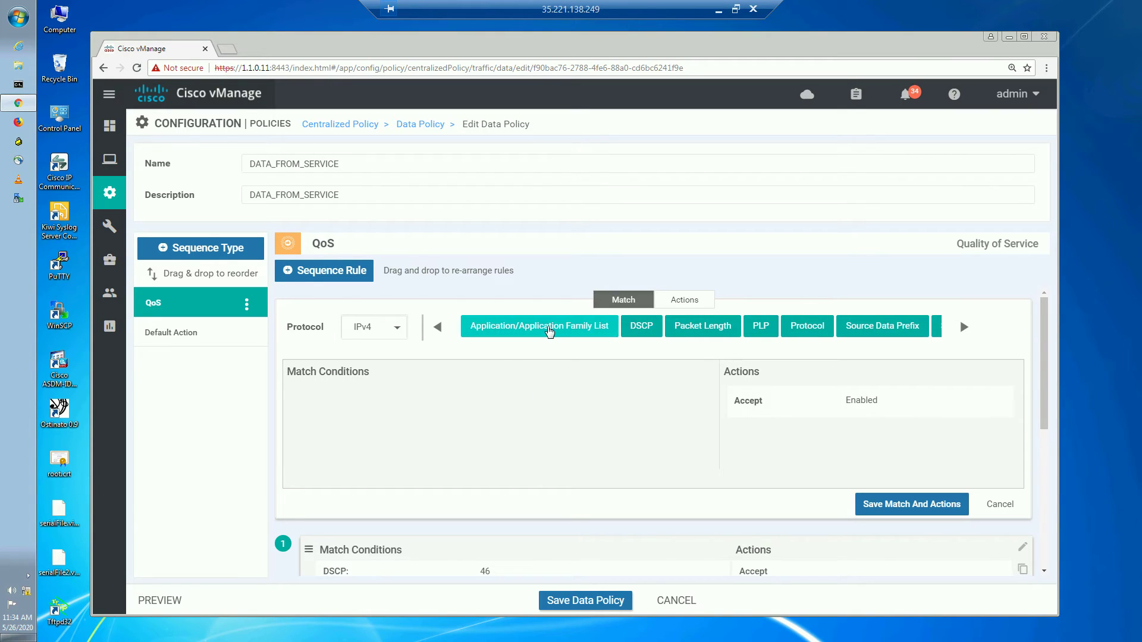
pyautogui.click(556, 334)
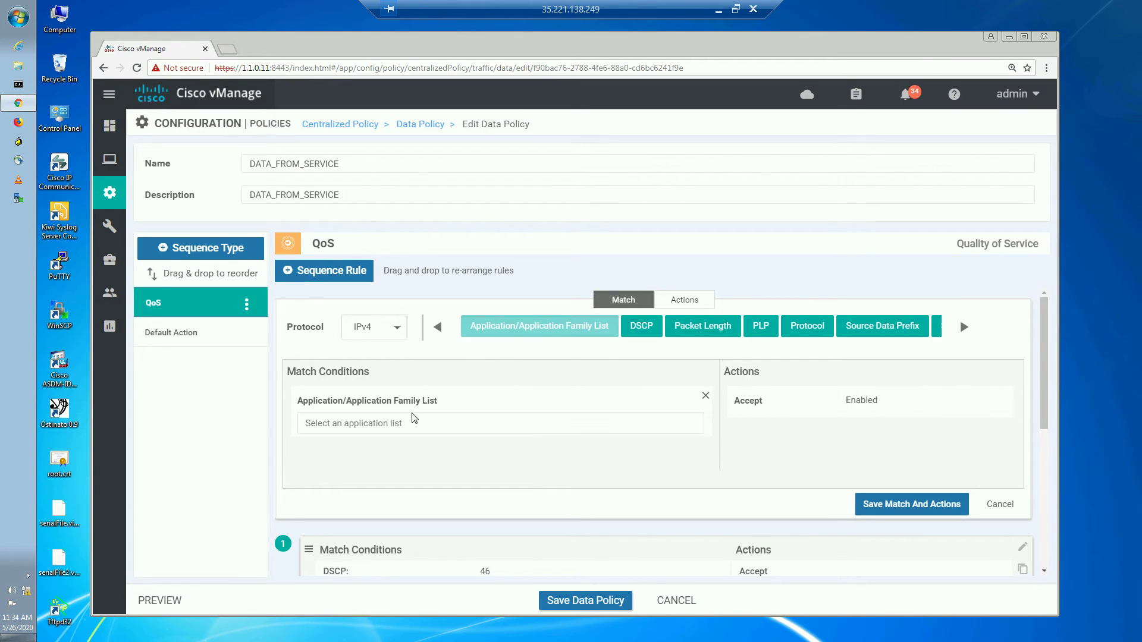
pyautogui.click(414, 429)
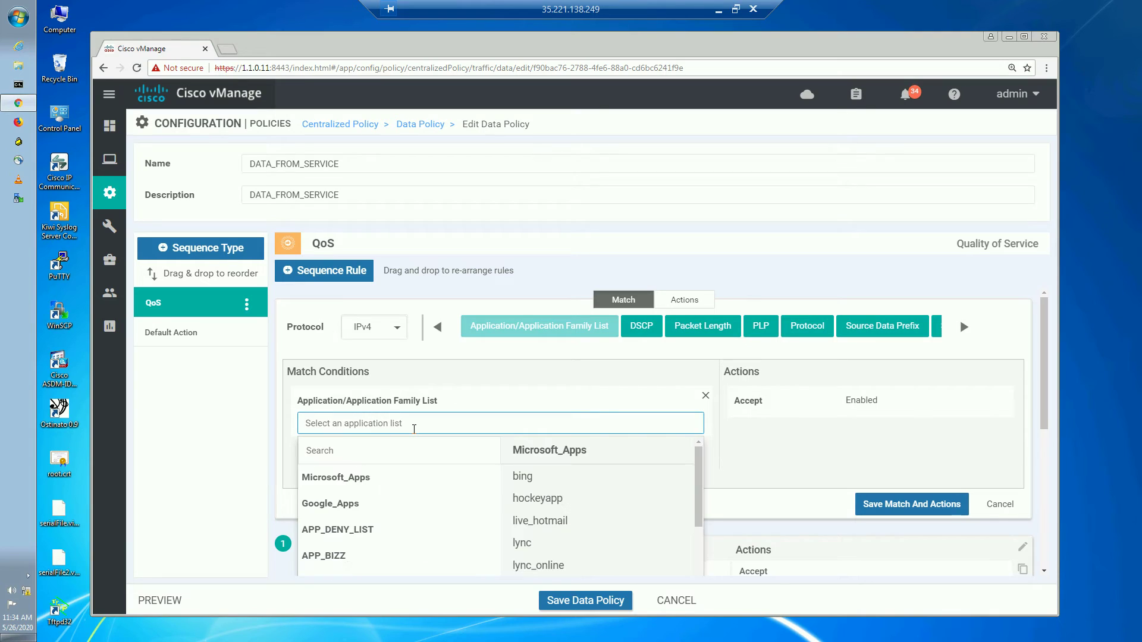
pyautogui.click(337, 559)
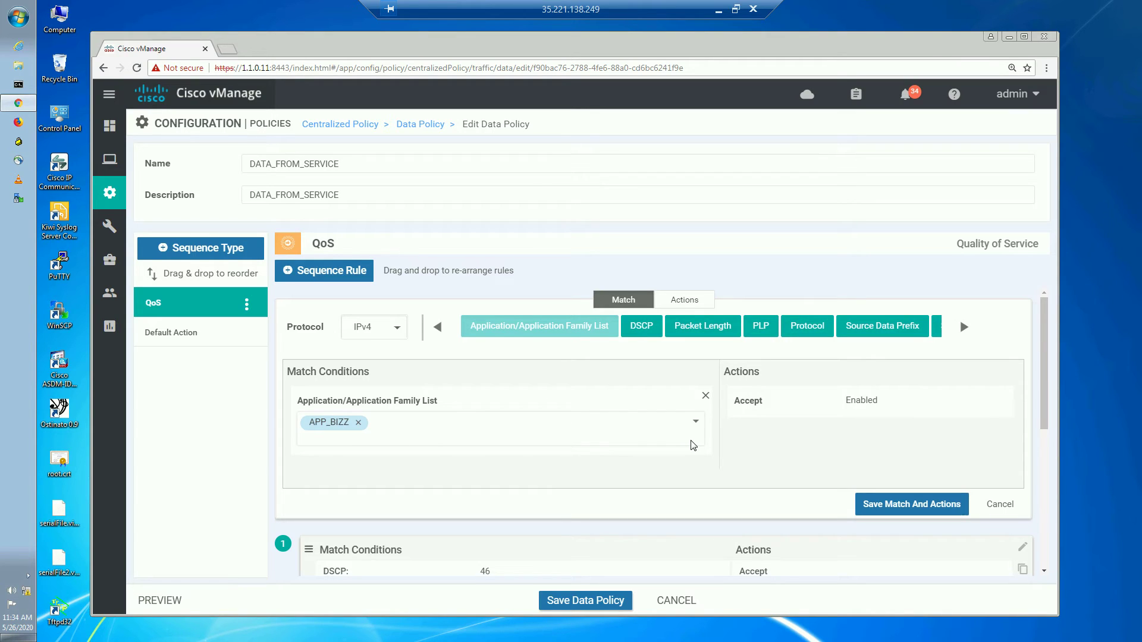
# - Give the APP_BIZZ rule forwarding class Queue3 and counter name Queue3, and save its match and actions
pyautogui.click(687, 305)
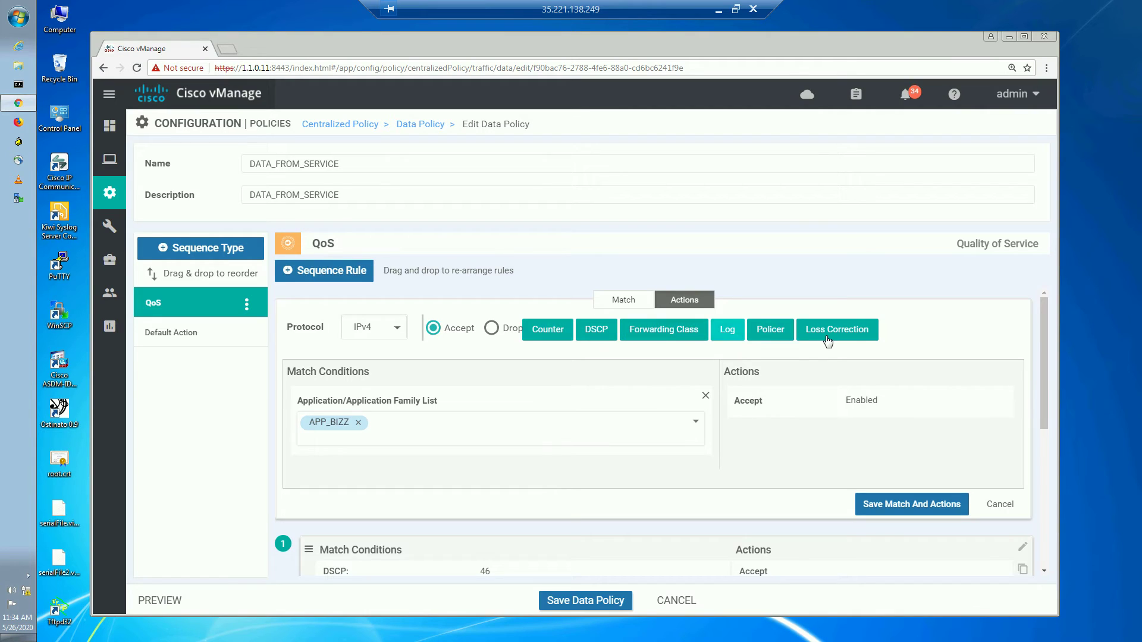
pyautogui.click(670, 331)
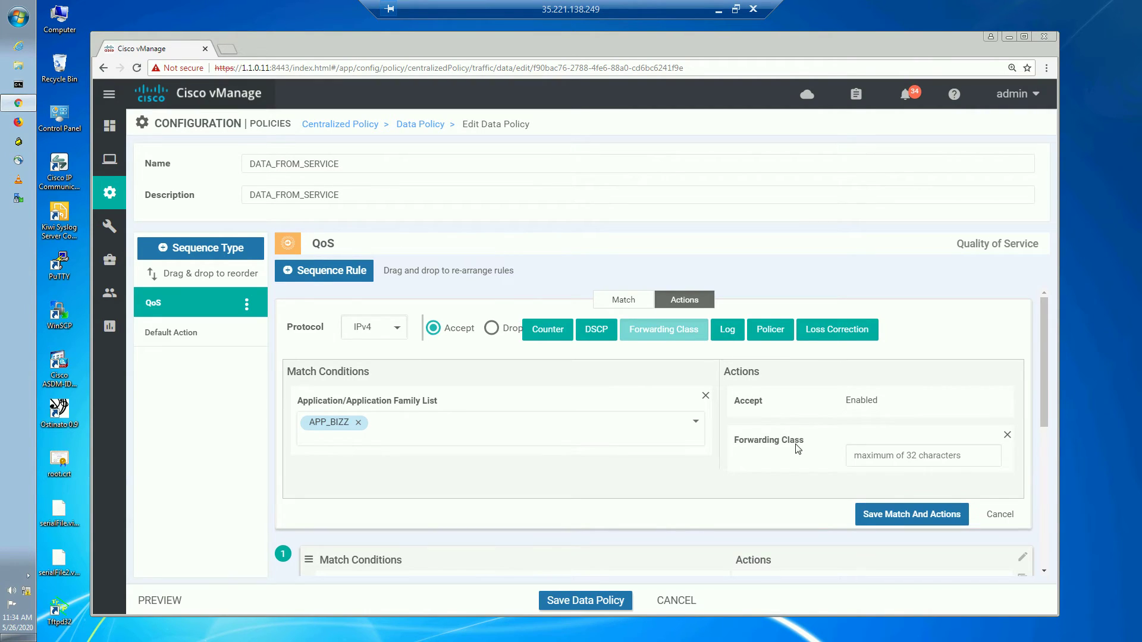
pyautogui.click(874, 453)
pyautogui.write('Queue0')
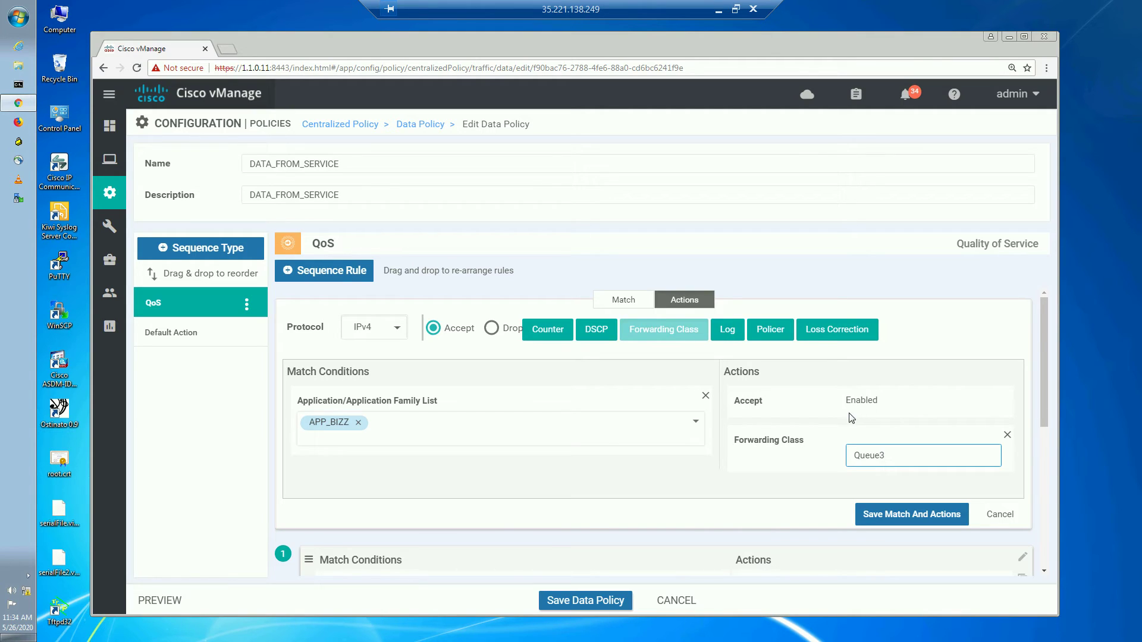
pyautogui.click(725, 477)
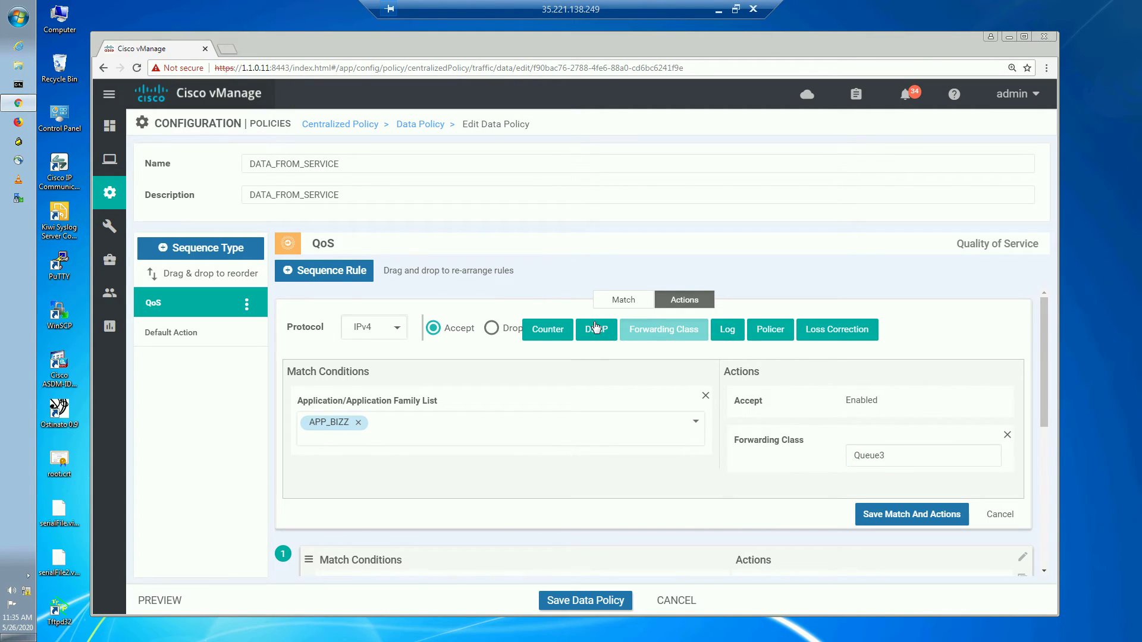
pyautogui.click(563, 331)
pyautogui.click(901, 512)
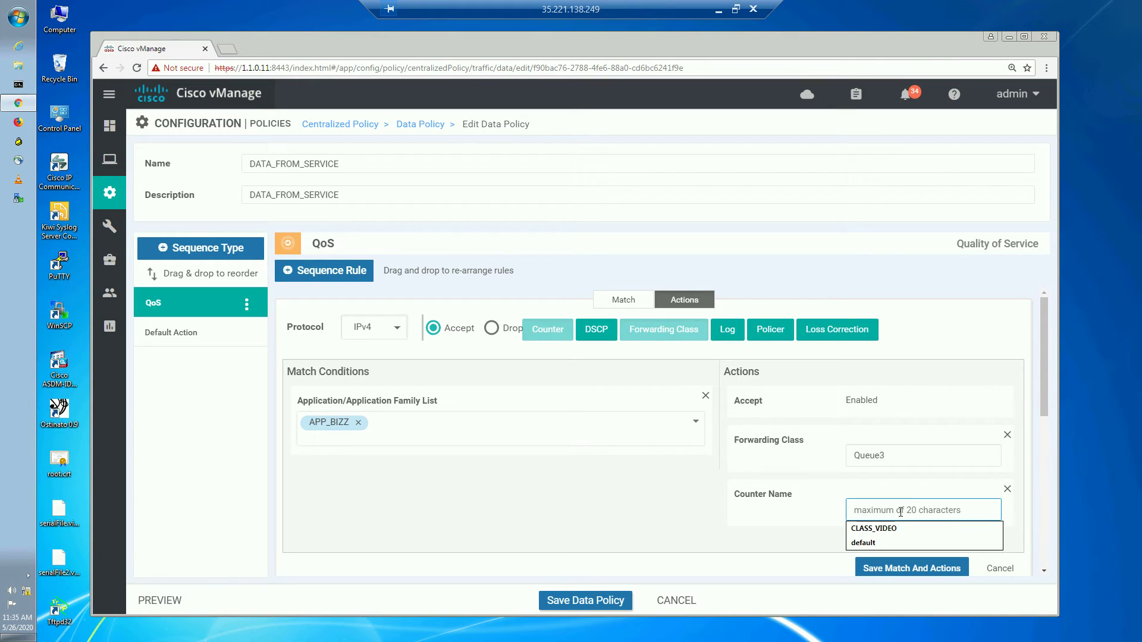
pyautogui.write('Queue0')
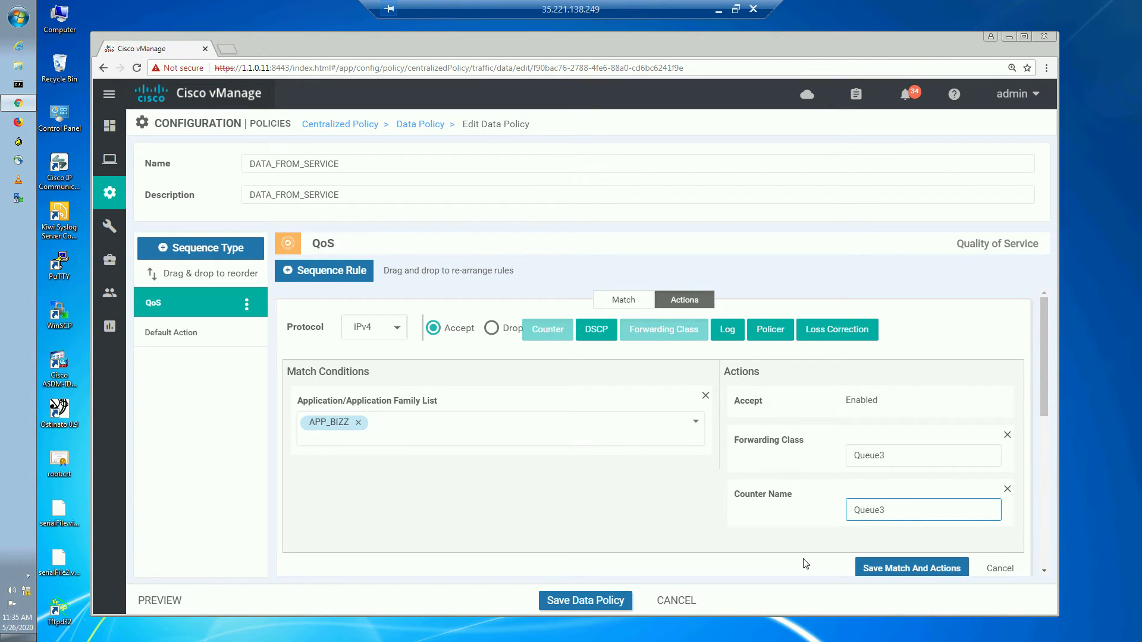
pyautogui.click(929, 568)
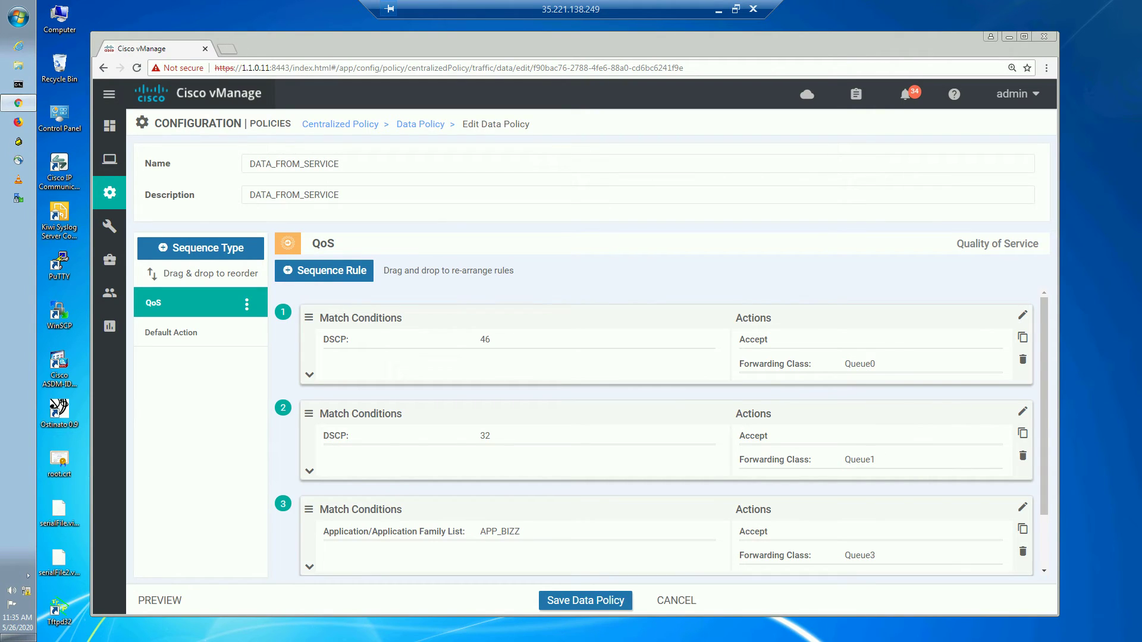
# - Add another QoS sequence rule that matches DSCP 0
pyautogui.click(305, 271)
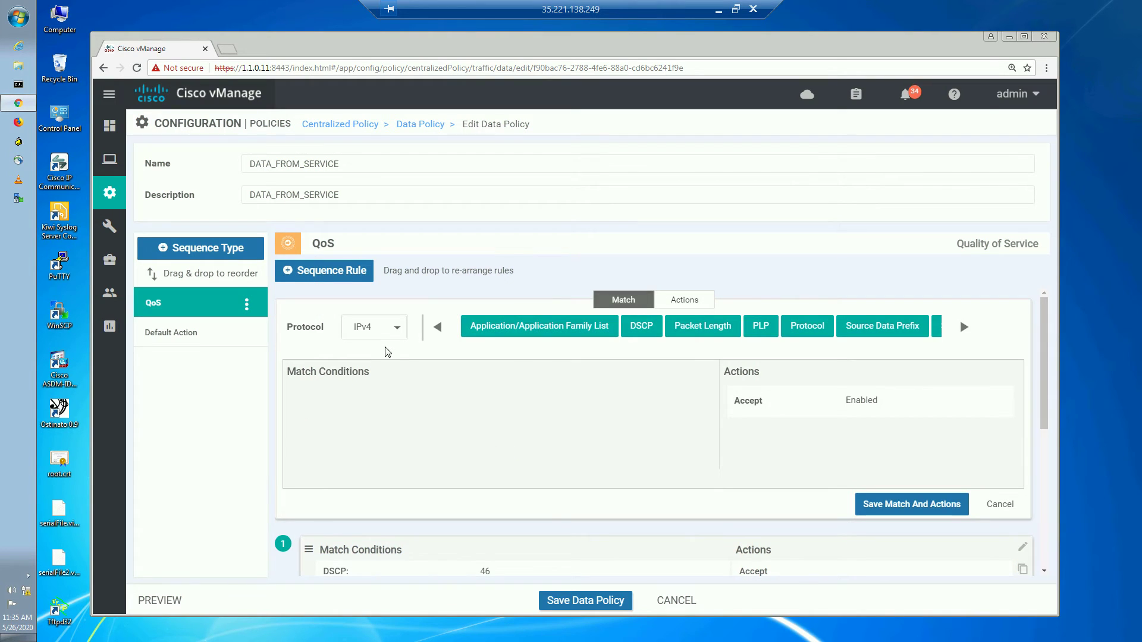
pyautogui.click(642, 328)
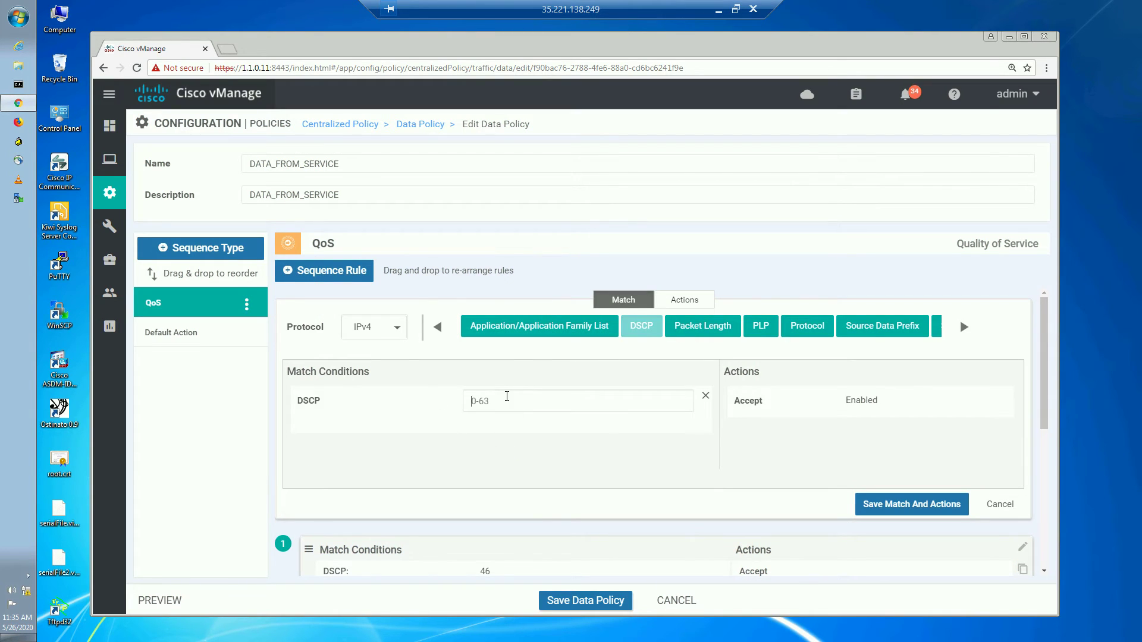
pyautogui.click(507, 396)
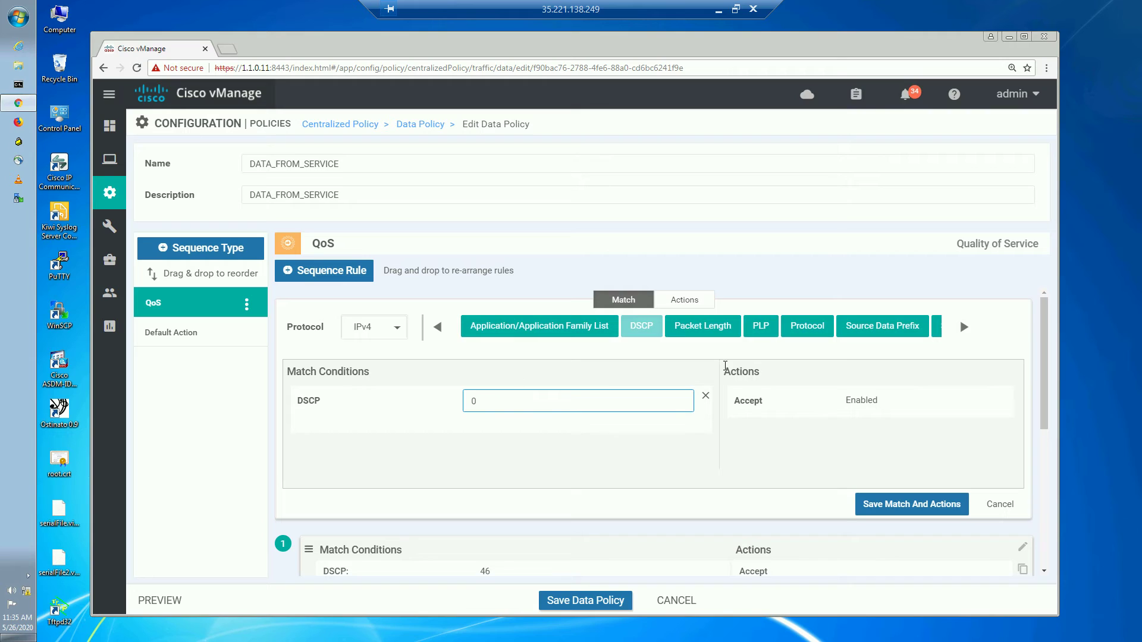
# - Give the DSCP 0 rule forwarding class Queue7 and counter name Queue7, and save its match and actions
pyautogui.click(684, 300)
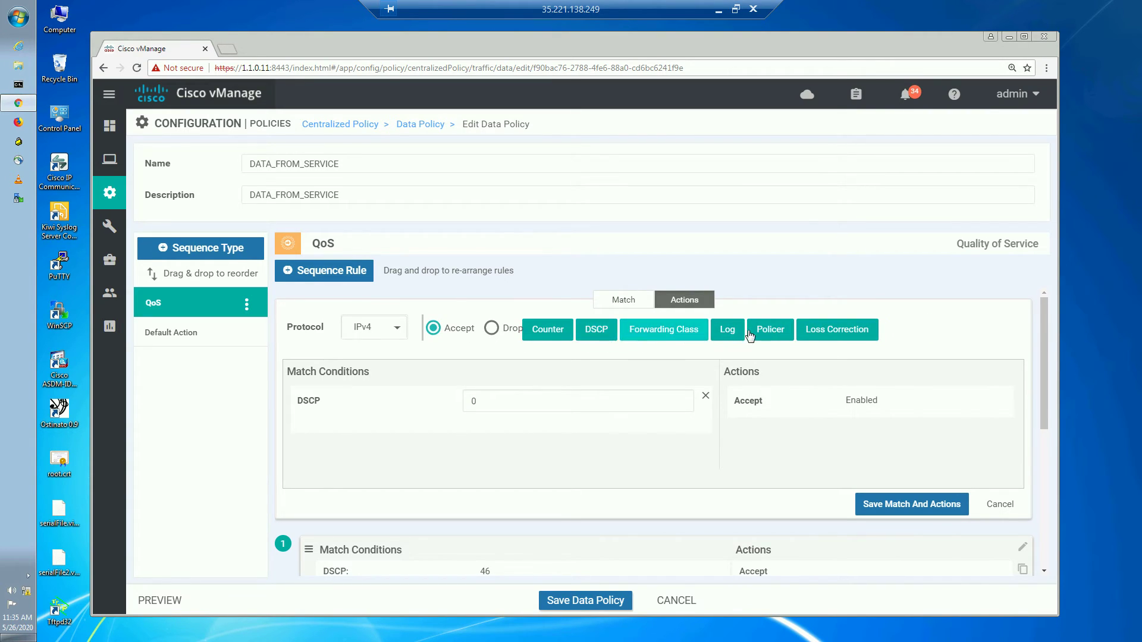
pyautogui.click(670, 331)
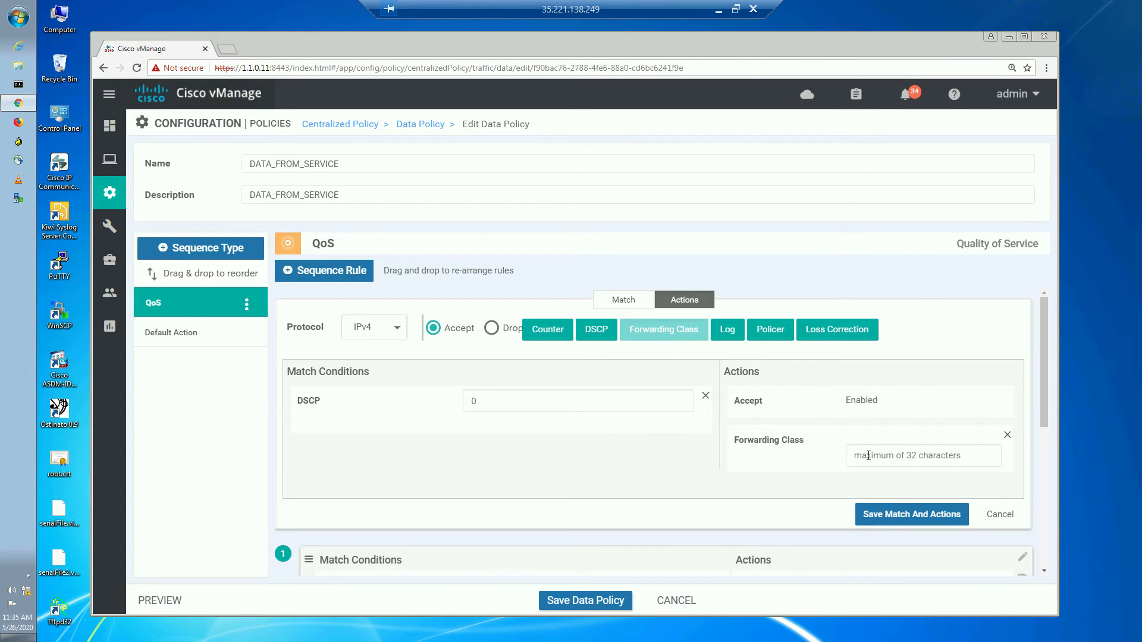
pyautogui.click(868, 456)
pyautogui.write('Queue0')
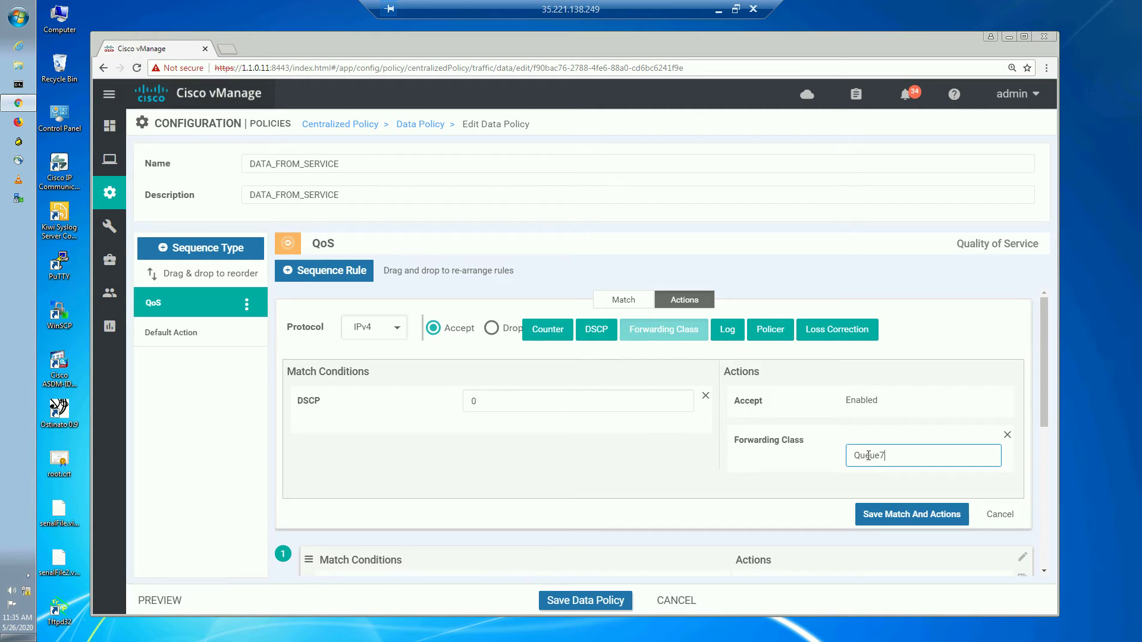
pyautogui.click(748, 399)
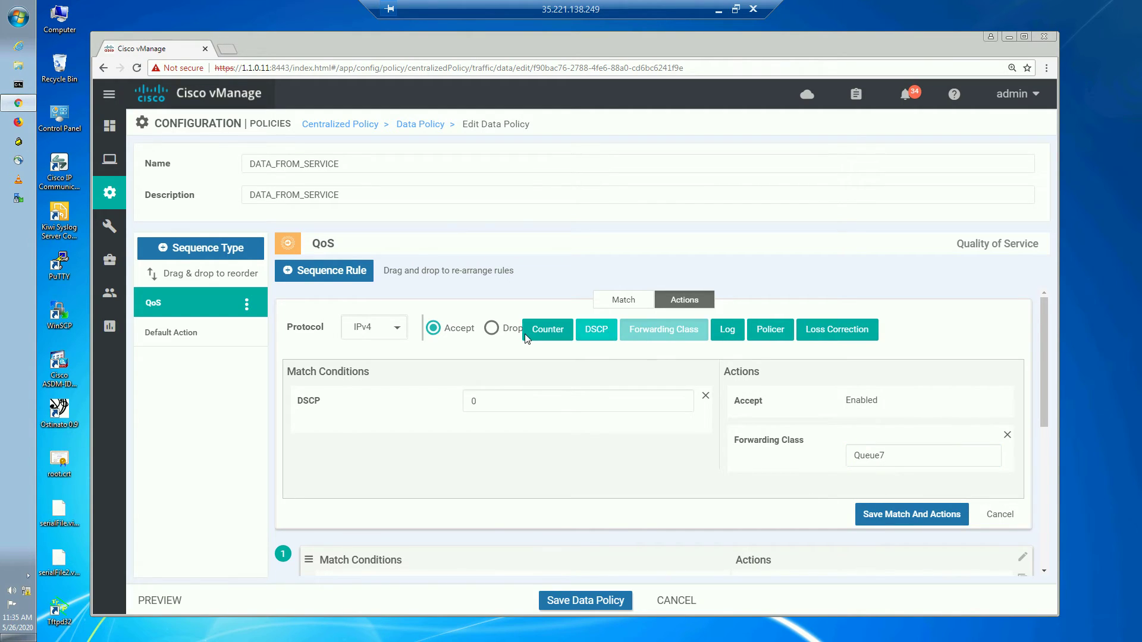
pyautogui.click(874, 503)
pyautogui.press('Down')
pyautogui.press('Return')
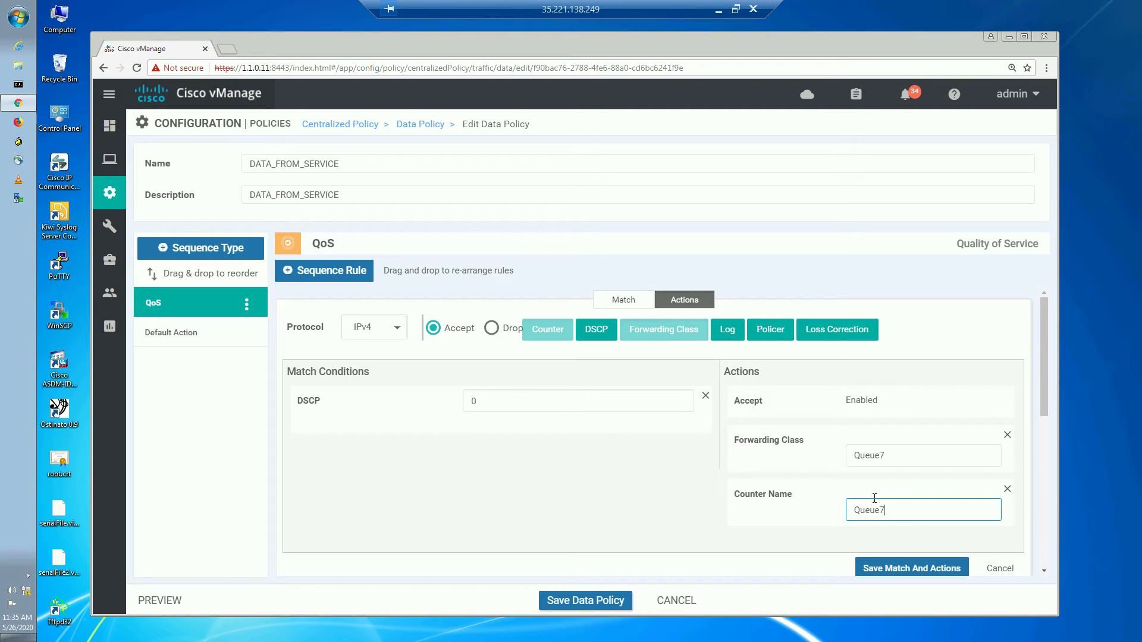
pyautogui.click(910, 568)
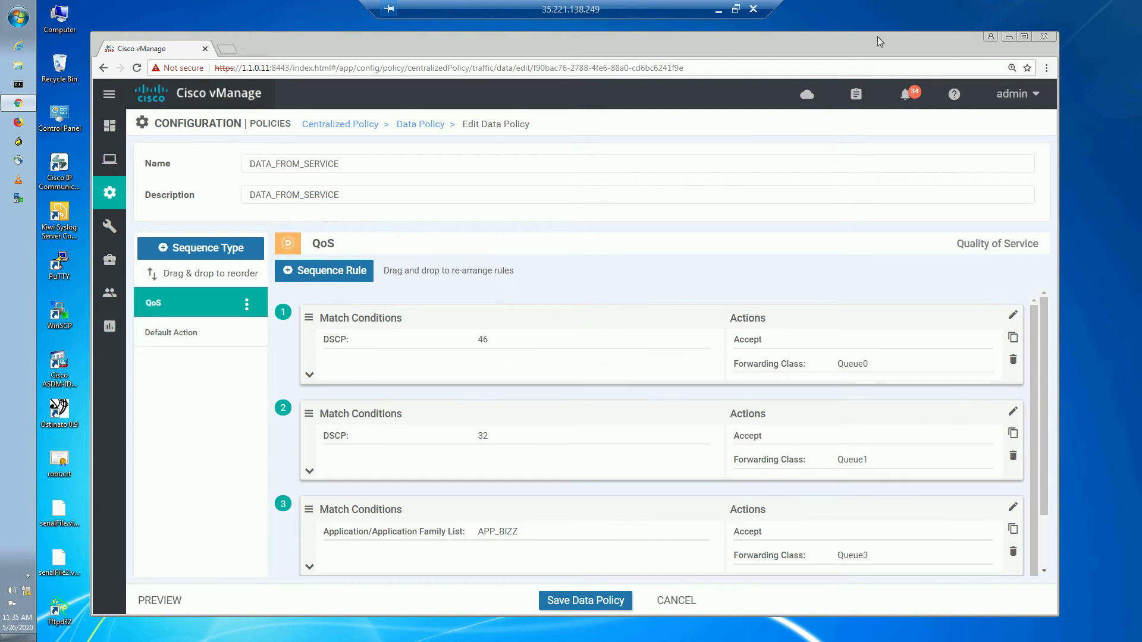
# - Review the QoS rules and the default action, and save the DATA_FROM_SERVICE data policy
pyautogui.scroll(-2, 474, 364)
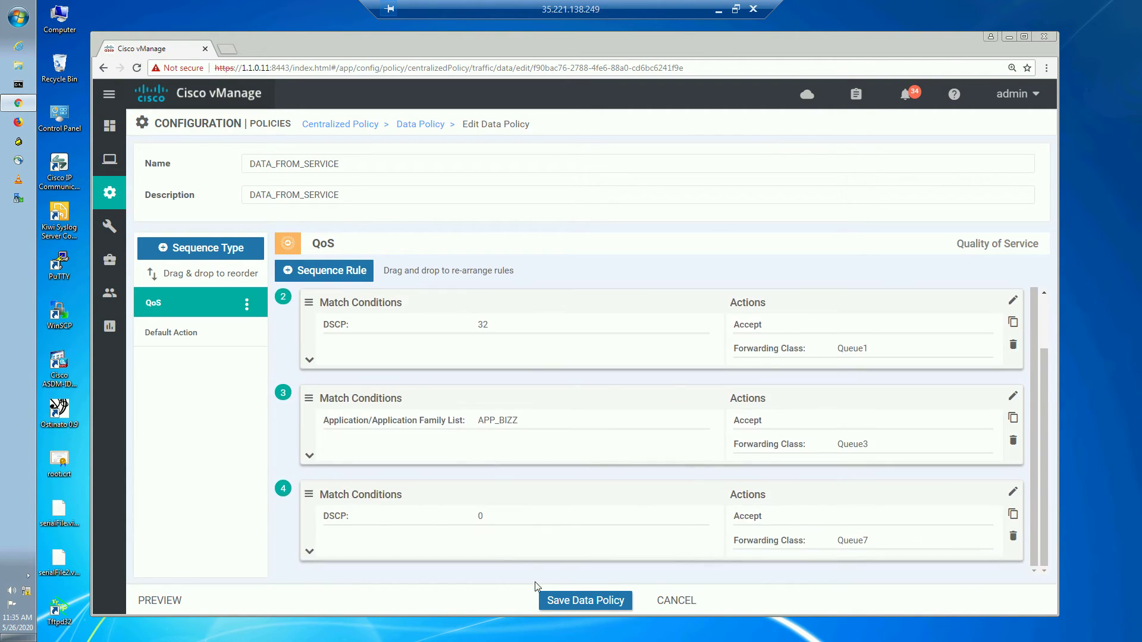
pyautogui.click(201, 334)
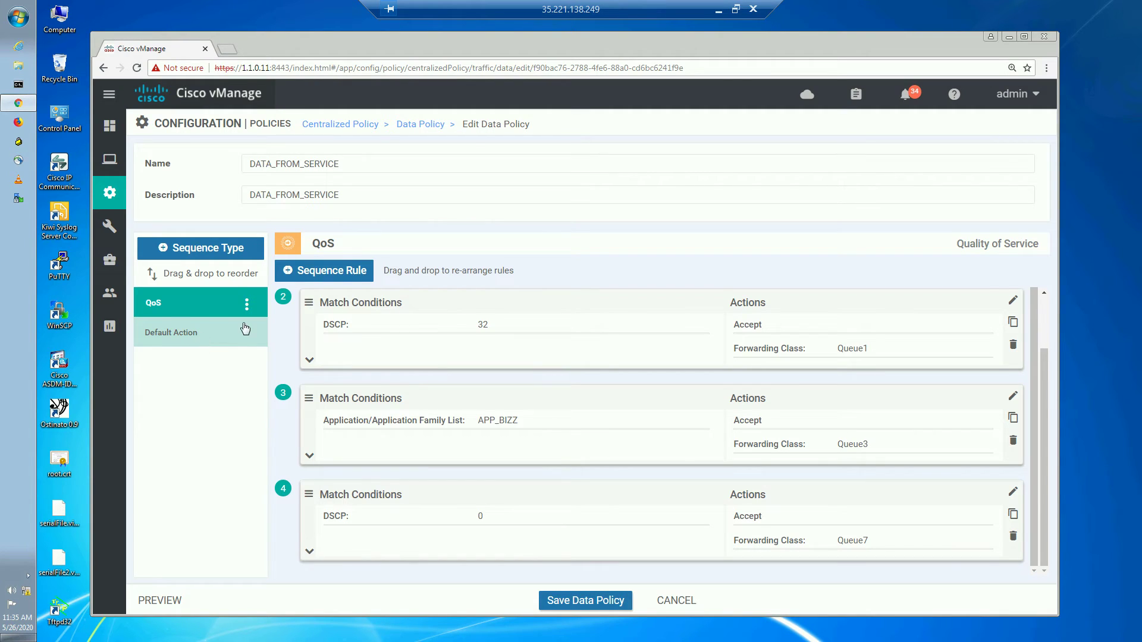
pyautogui.scroll(1, 595, 334)
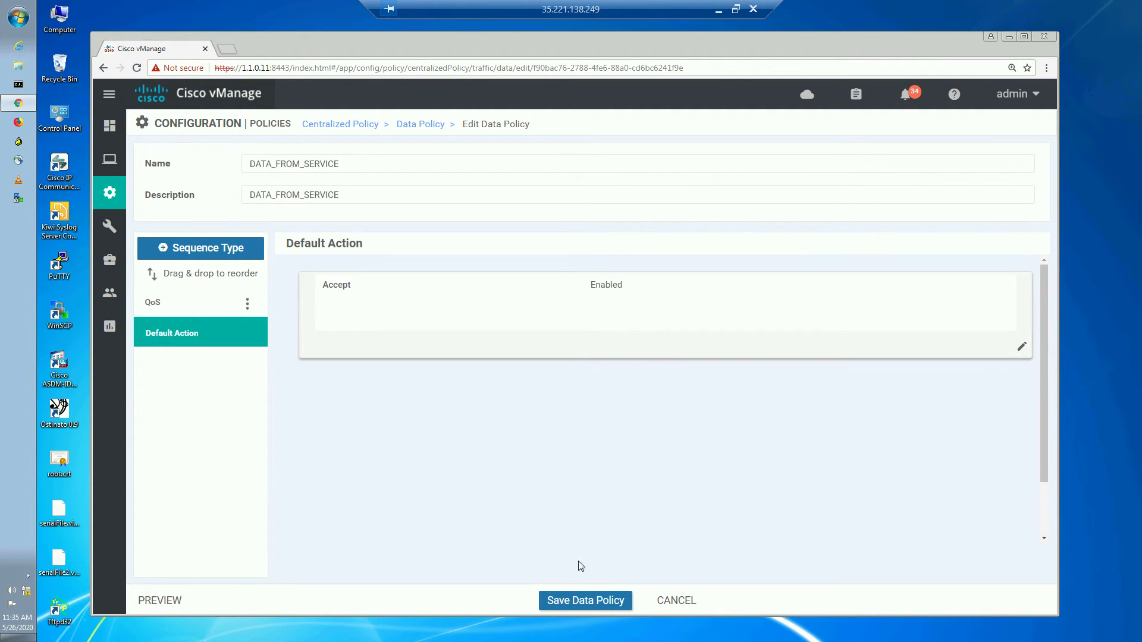
pyautogui.click(568, 600)
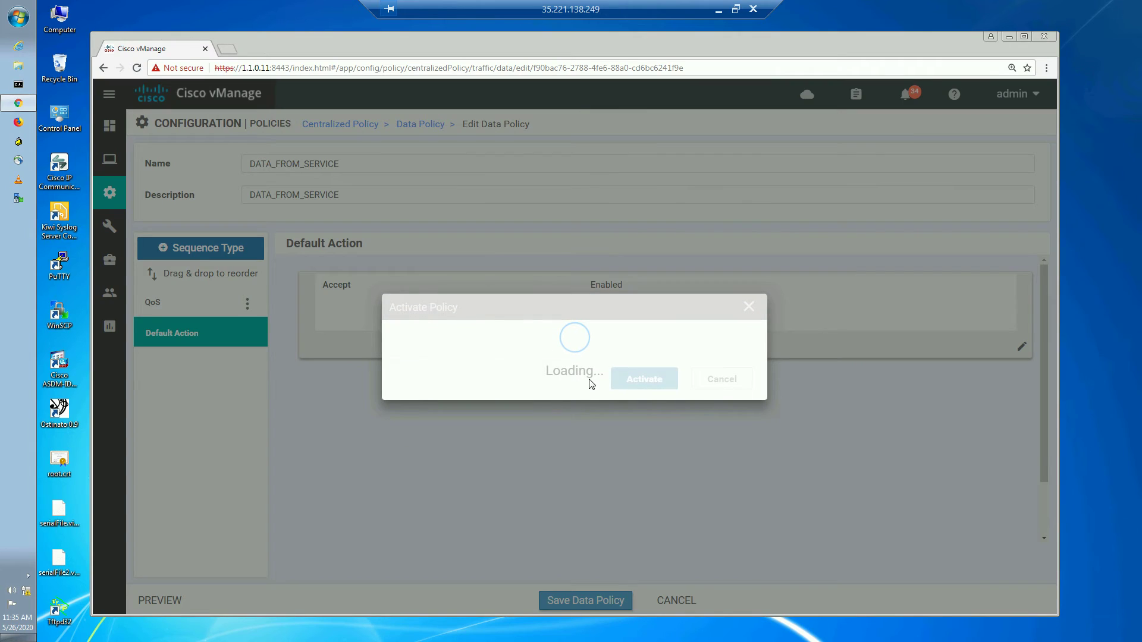
# - Activate the policy and push the vSMART template configuration to the VSMART1 device
pyautogui.click(648, 396)
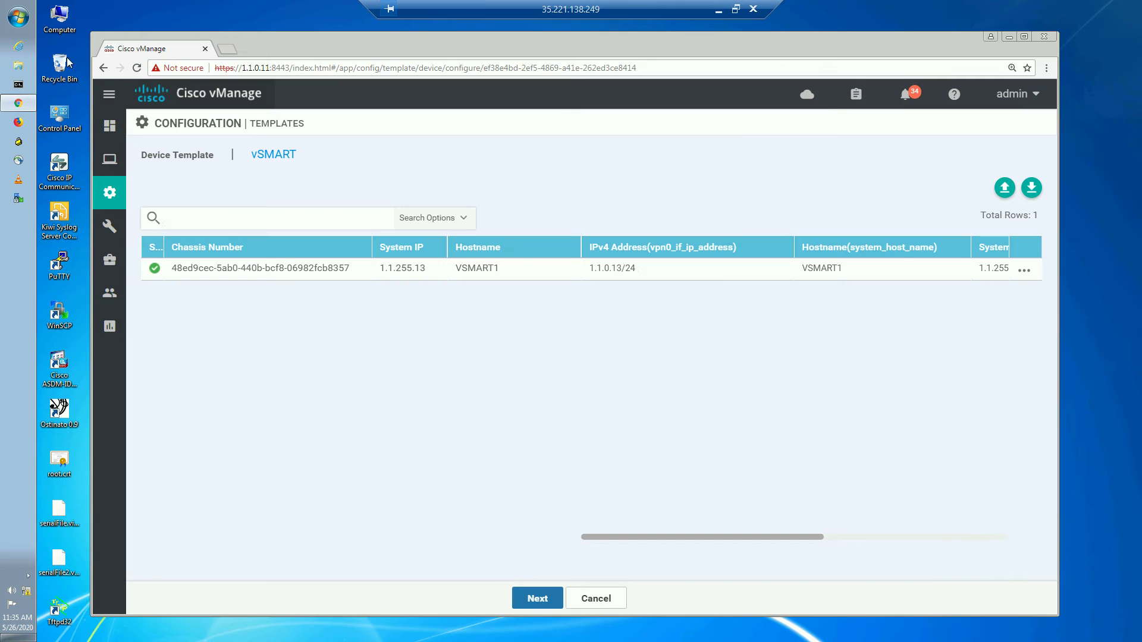
pyautogui.click(537, 599)
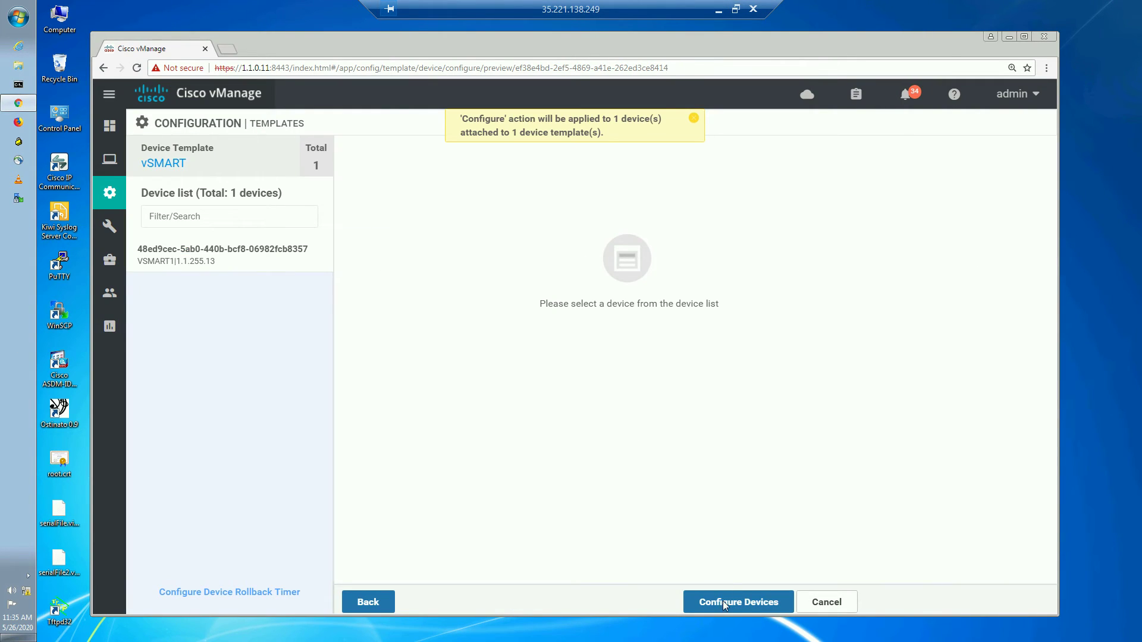
pyautogui.click(727, 602)
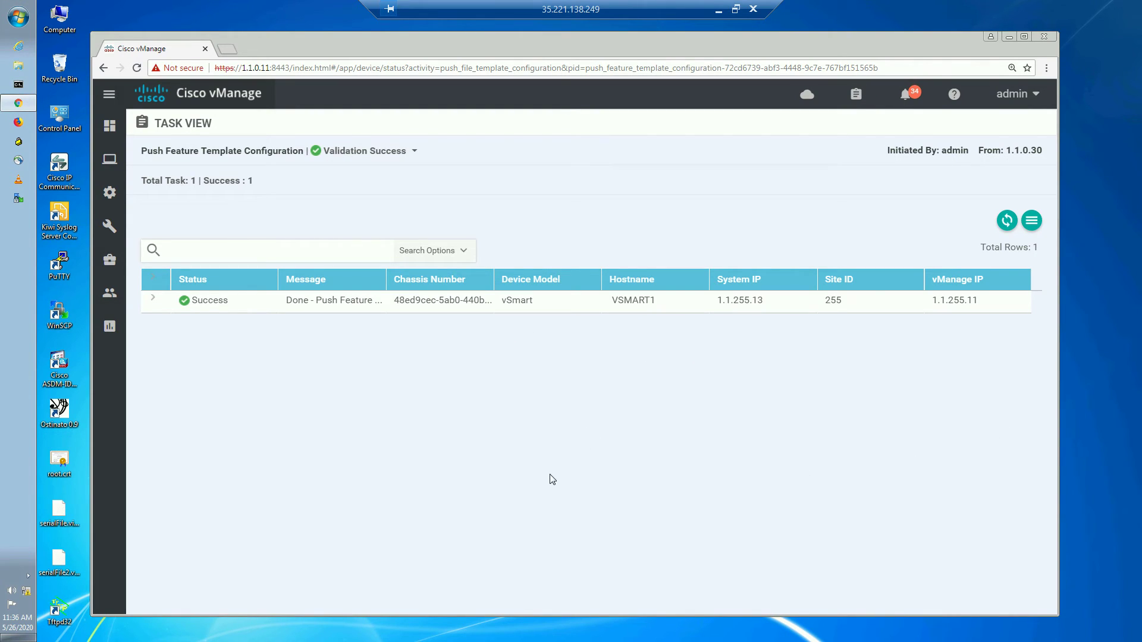
# - Leave the remote desktop, switch to the BR3 terminal session and run show policy from-vsmart
pyautogui.click(718, 9)
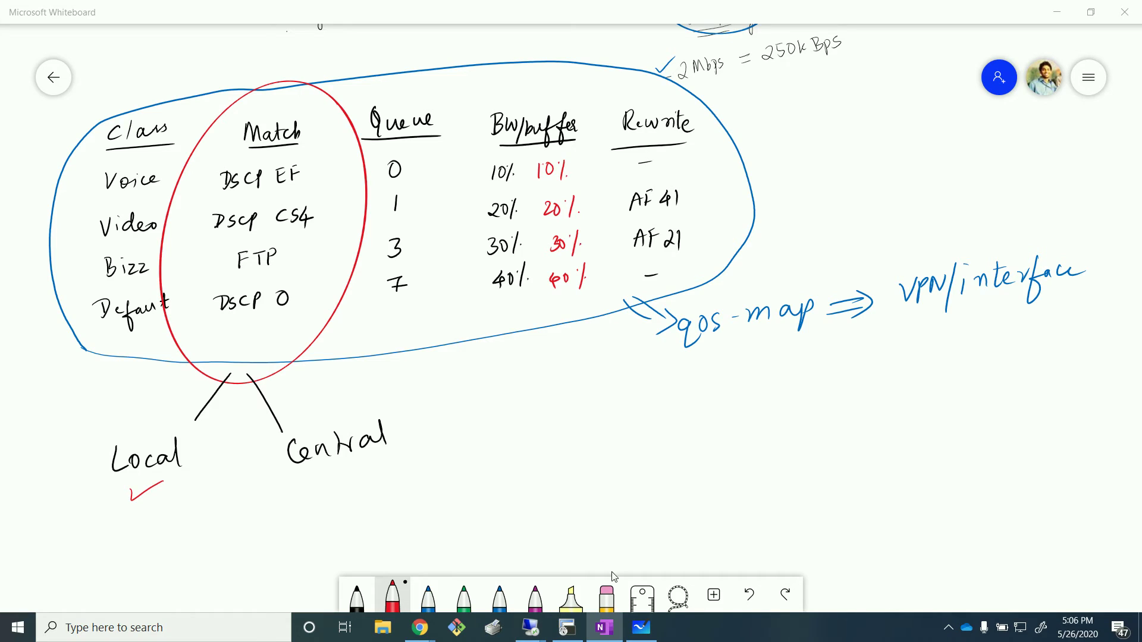
pyautogui.click(567, 627)
pyautogui.press('Return')
pyautogui.press('Return')
pyautogui.press('Return')
pyautogui.press('Return')
pyautogui.press('Return')
pyautogui.press('Return')
pyautogui.press('Return')
pyautogui.press('Return')
pyautogui.press('Return')
pyautogui.press('Return')
pyautogui.press('Return')
pyautogui.press('Return')
pyautogui.press('Return')
pyautogui.press('Return')
pyautogui.press('Return')
pyautogui.press('Return')
pyautogui.press('Return')
pyautogui.press('Return')
pyautogui.press('Return')
pyautogui.press('Return')
pyautogui.write('show ')
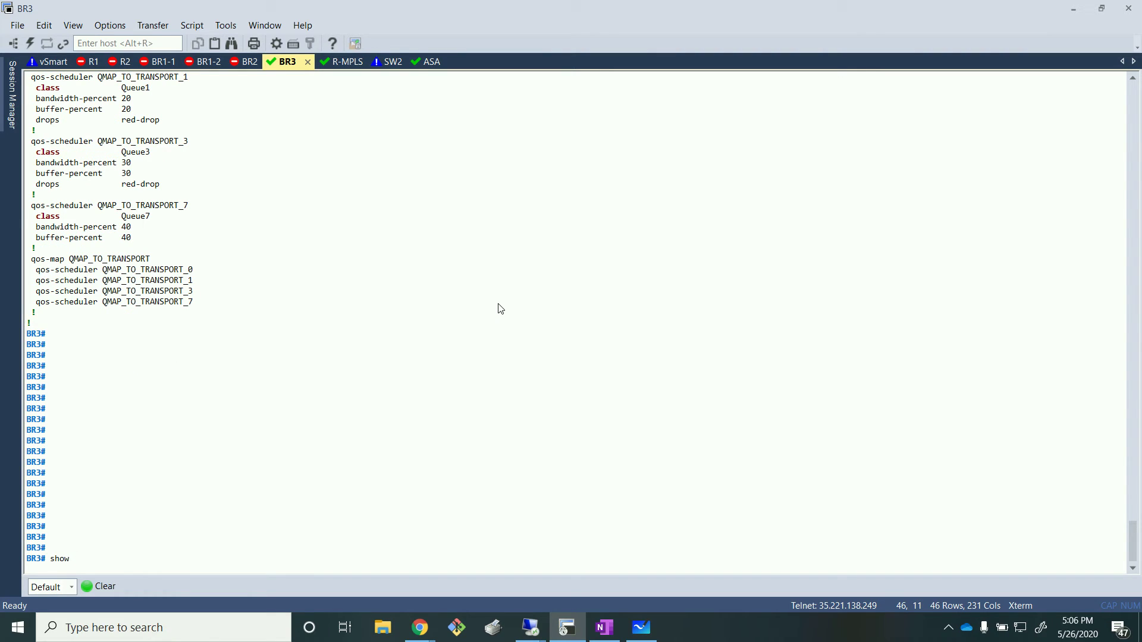
pyautogui.write('policy from-vsmart')
pyautogui.press('Return')
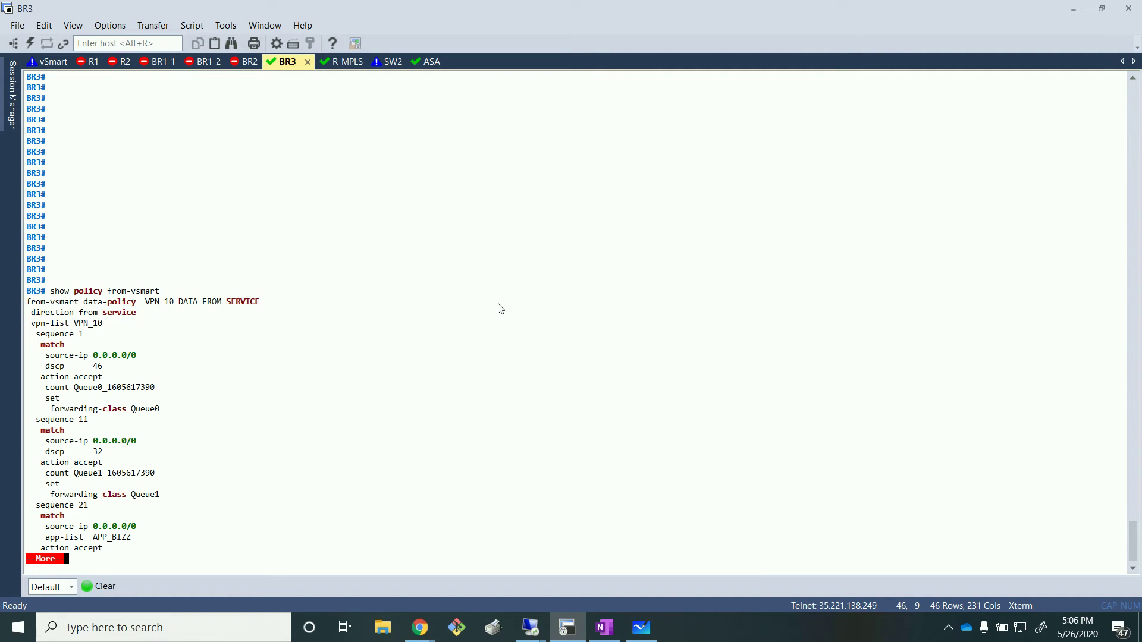
# - Page through the policy output on BR3 and examine each sequence's match and actions, the default action and the lists
pyautogui.press('Return')
pyautogui.press('Return')
pyautogui.press('Return')
pyautogui.press('Return')
pyautogui.press('Return')
pyautogui.press('Return')
pyautogui.press('Return')
pyautogui.press('Return')
pyautogui.press('Return')
pyautogui.press('Return')
pyautogui.press('Return')
pyautogui.press('Return')
pyautogui.press('Return')
pyautogui.press('Return')
pyautogui.press('Return')
pyautogui.press('Return')
pyautogui.press('Return')
pyautogui.press('Return')
pyautogui.press('Return')
pyautogui.press('Return')
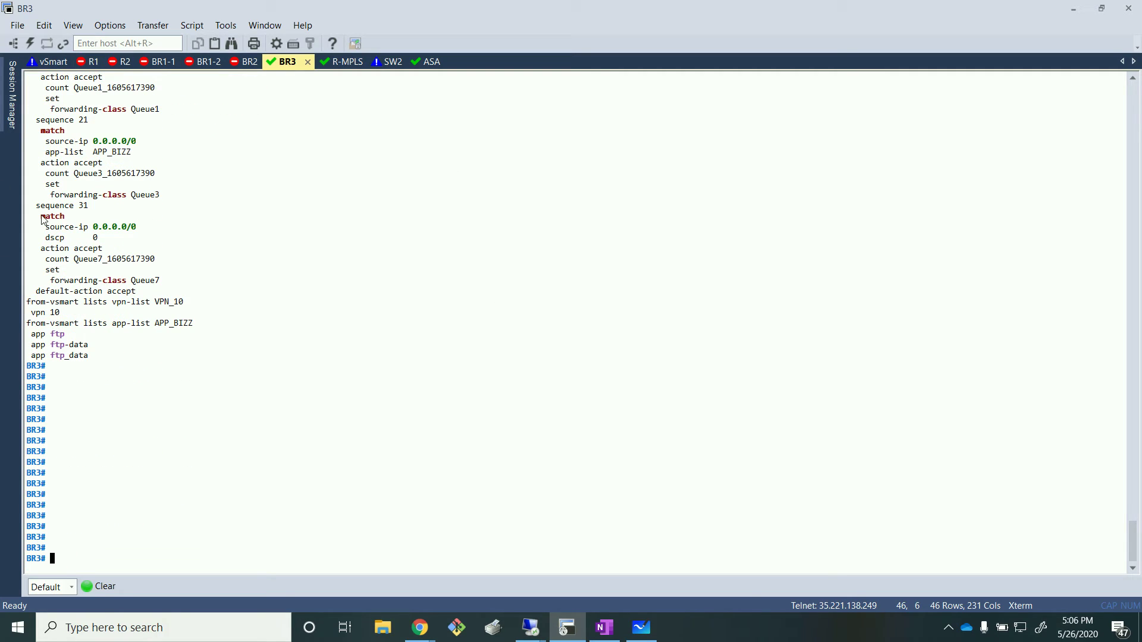
pyautogui.scroll(7, 252, 274)
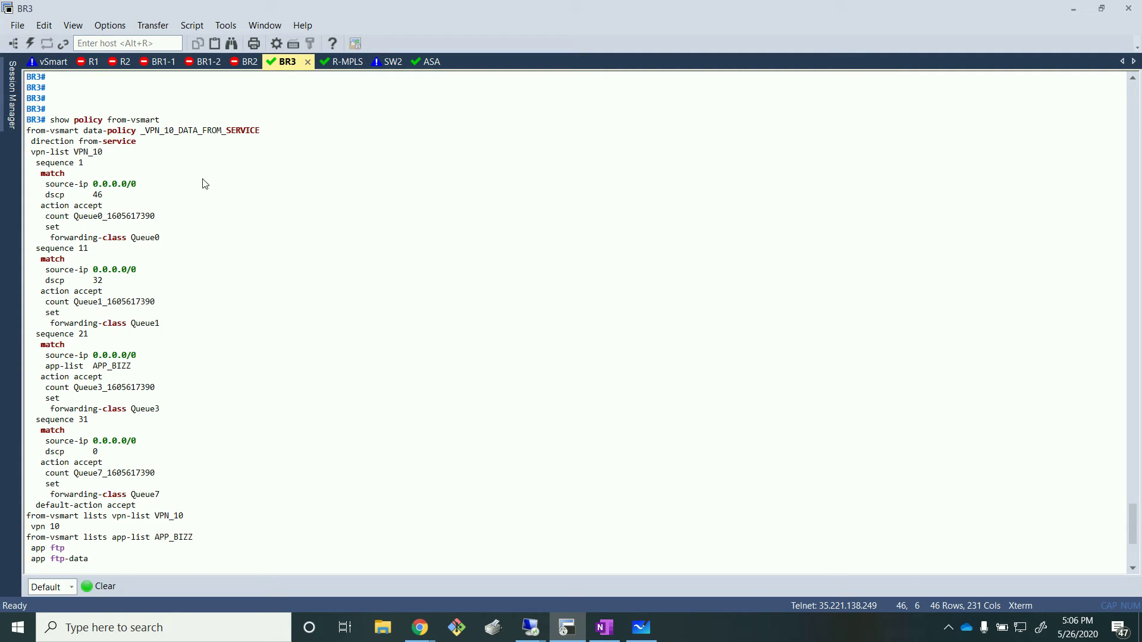
pyautogui.moveTo(34, 203); pyautogui.dragTo(53, 218)
pyautogui.moveTo(60, 292); pyautogui.dragTo(60, 313)
pyautogui.scroll(-5, 220, 386)
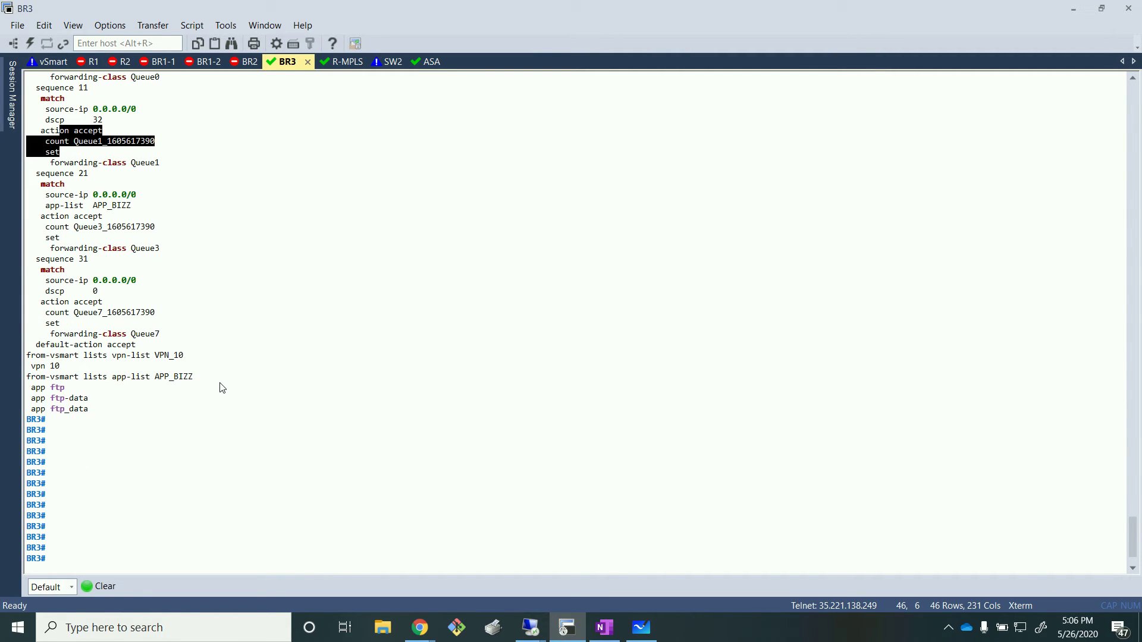
pyautogui.scroll(-2, 221, 387)
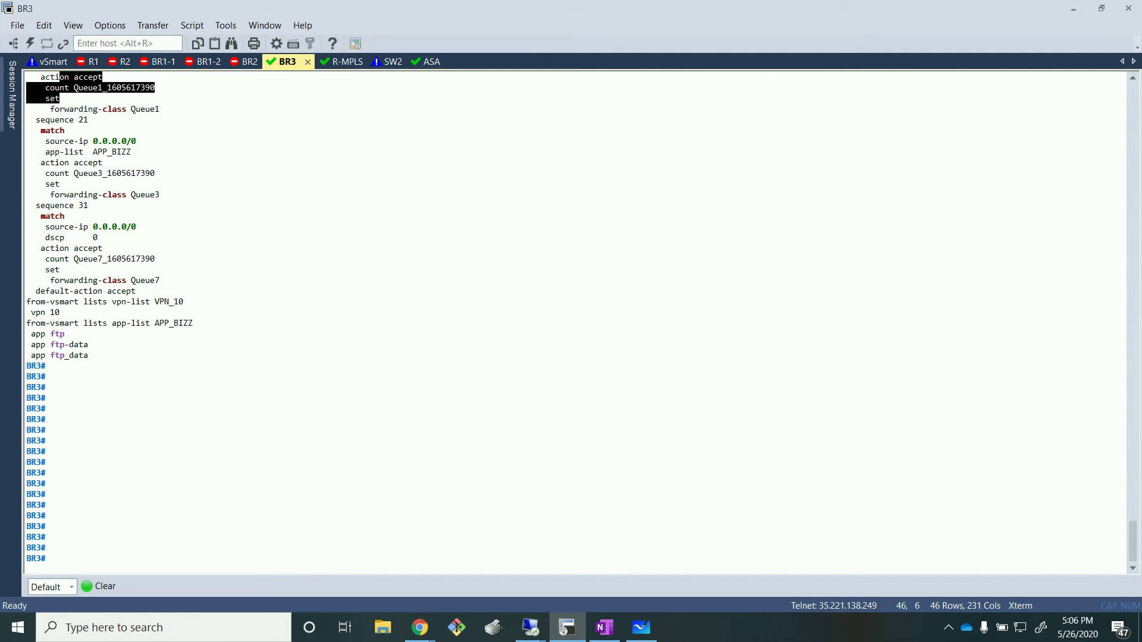
# - Clear the BR3 terminal screen and bring up a fresh prompt
pyautogui.click(246, 550)
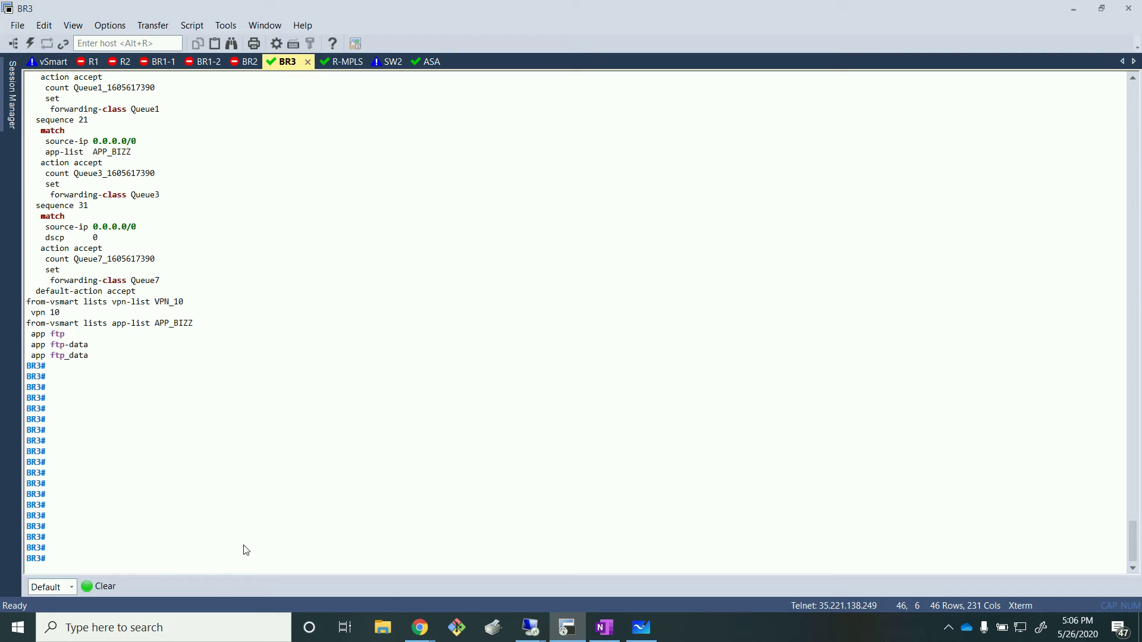
pyautogui.click(100, 587)
pyautogui.press('Return')
pyautogui.press('Return')
pyautogui.press('Return')
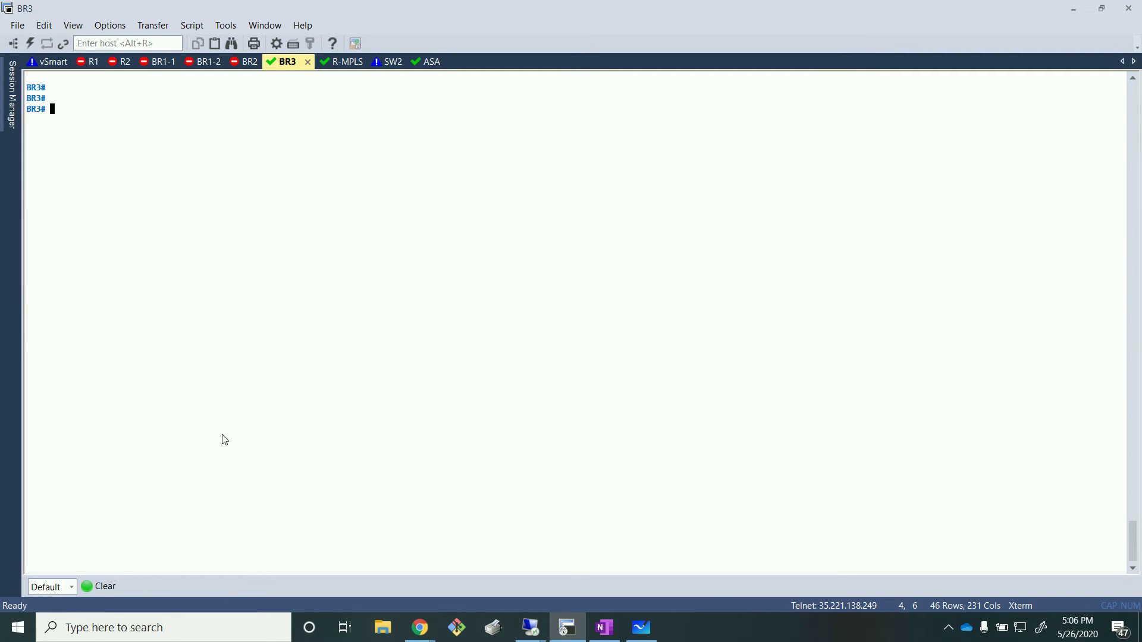
# - Run show policy data-policy-filter on BR3 and examine the Queue3 and Queue7 packet and byte counters
pyautogui.write('show policy da')
pyautogui.press('Tab')
pyautogui.press('Return')
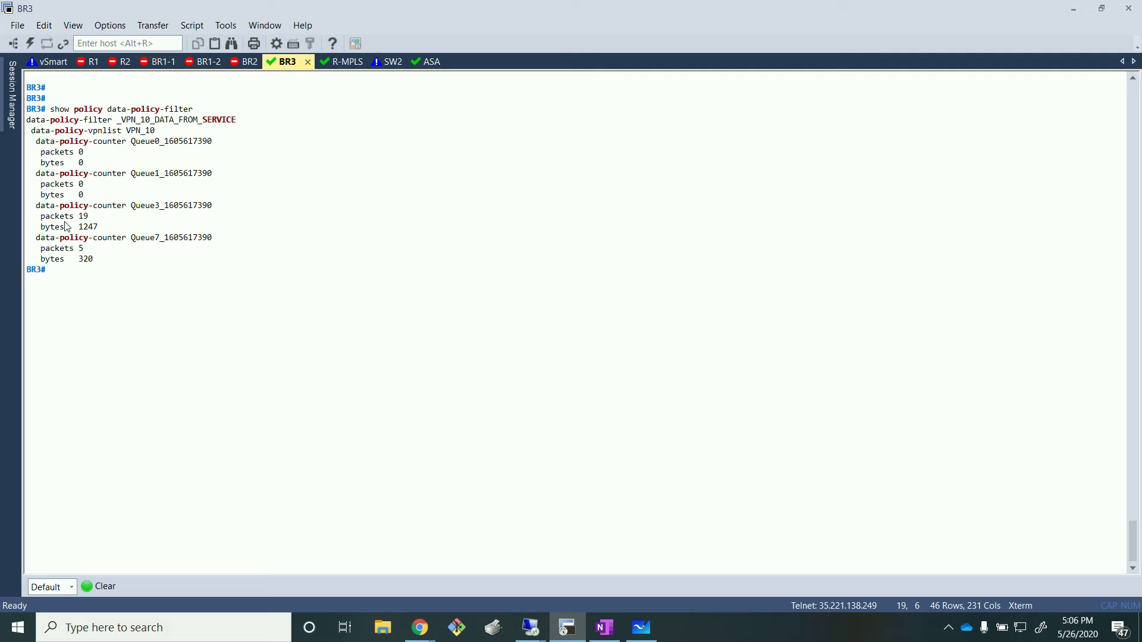
pyautogui.moveTo(65, 227); pyautogui.dragTo(98, 228)
pyautogui.click(60, 266)
pyautogui.moveTo(55, 266); pyautogui.dragTo(26, 244)
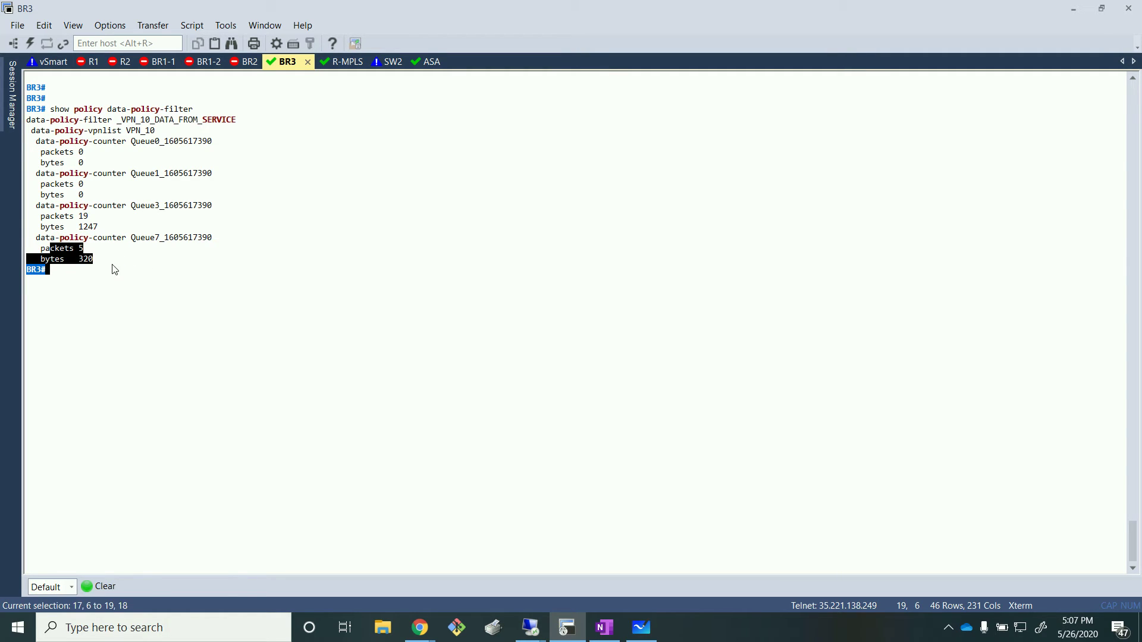
pyautogui.click(154, 312)
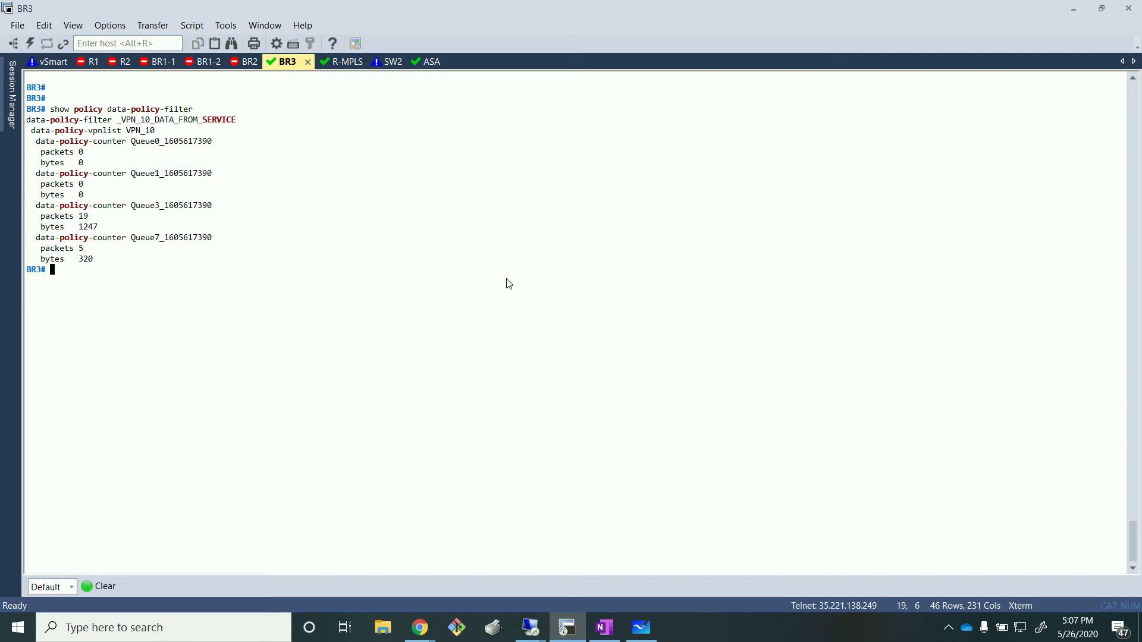
# - Run show interface queue ge0/0 | tab on BR3 and examine the per-queue packet and byte counts
pyautogui.write('show interface queue ge0/0 | tab')
pyautogui.press('Return')
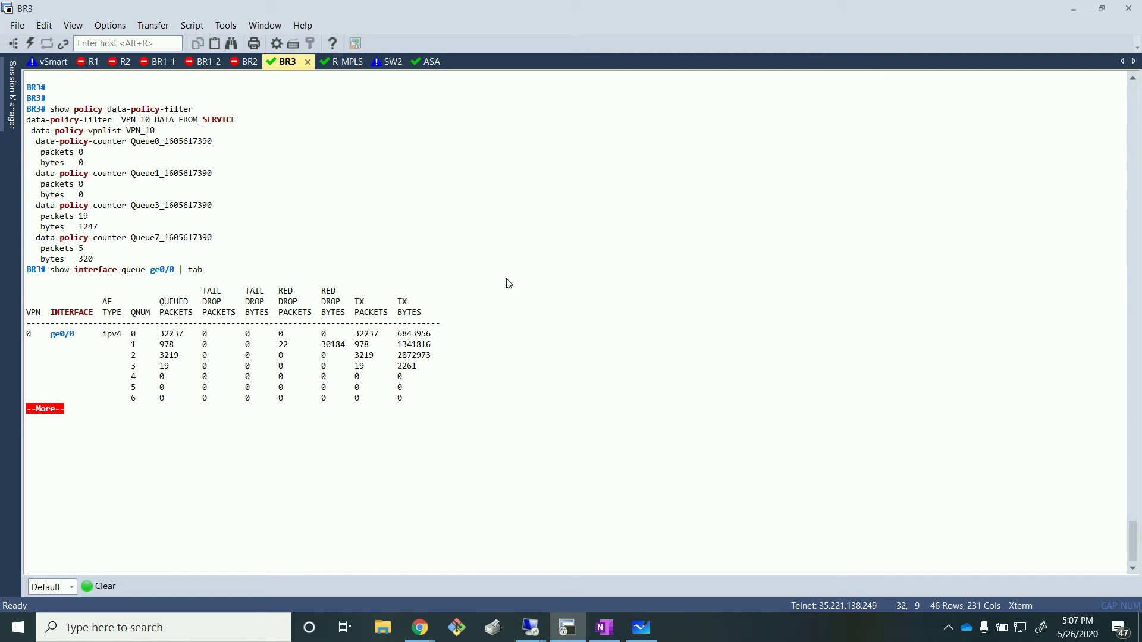
pyautogui.press('space')
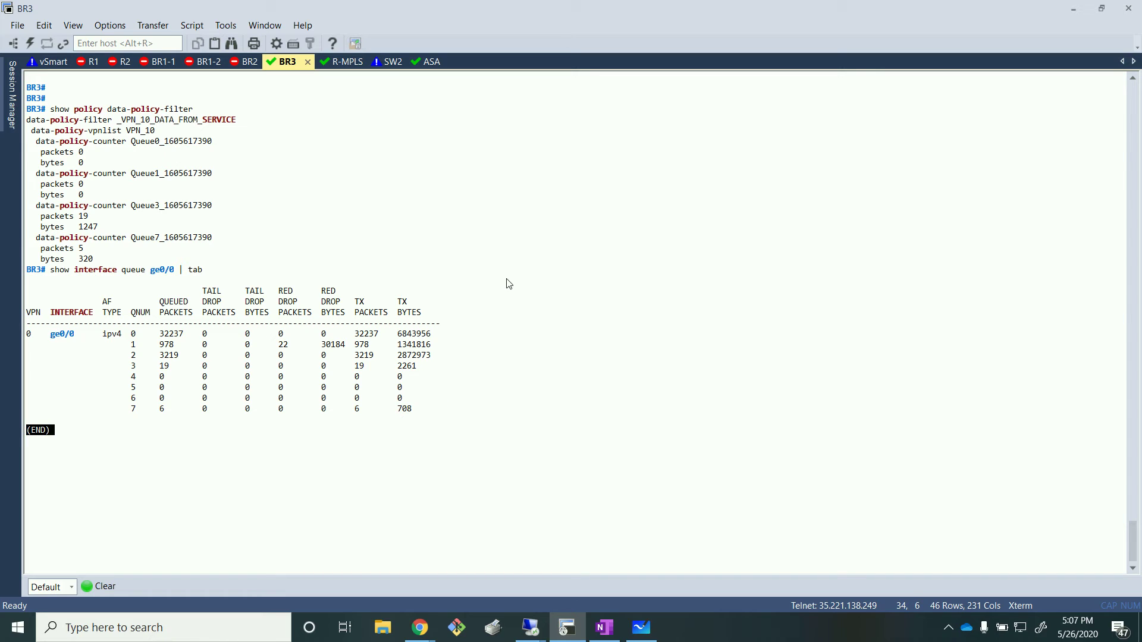
pyautogui.press('q')
pyautogui.press('Return')
pyautogui.moveTo(162, 409); pyautogui.dragTo(424, 412)
pyautogui.moveTo(426, 365); pyautogui.dragTo(3, 325)
pyautogui.click(493, 402)
# - Look up the completions for clear in and run clear interface statistics queue 0 on BR3
pyautogui.write('clear ')
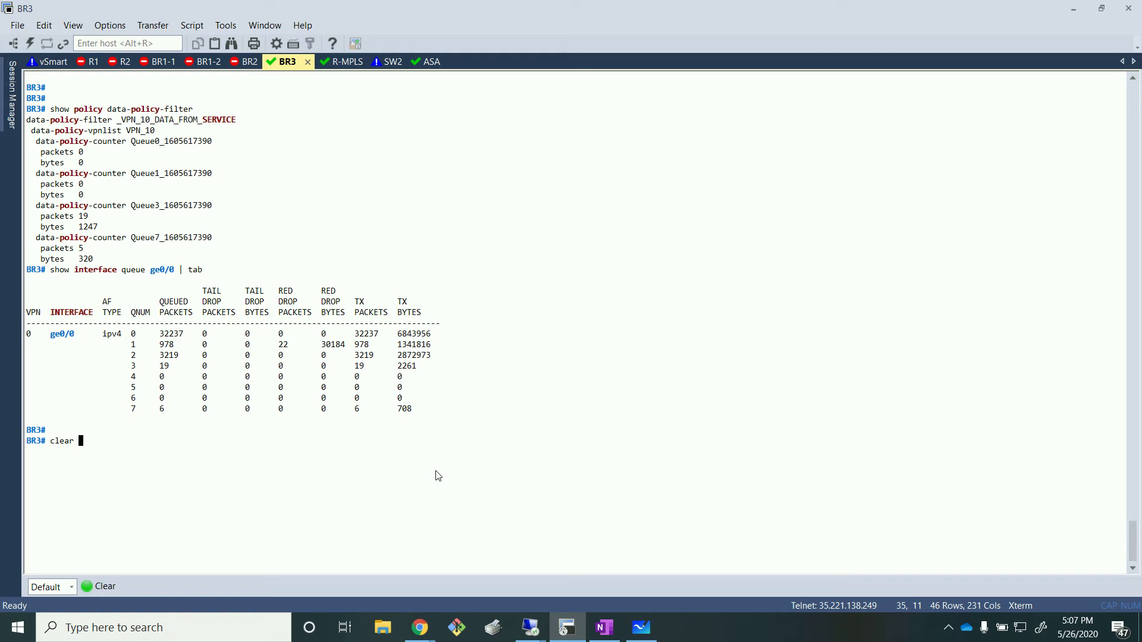
pyautogui.write('in')
pyautogui.press('?')
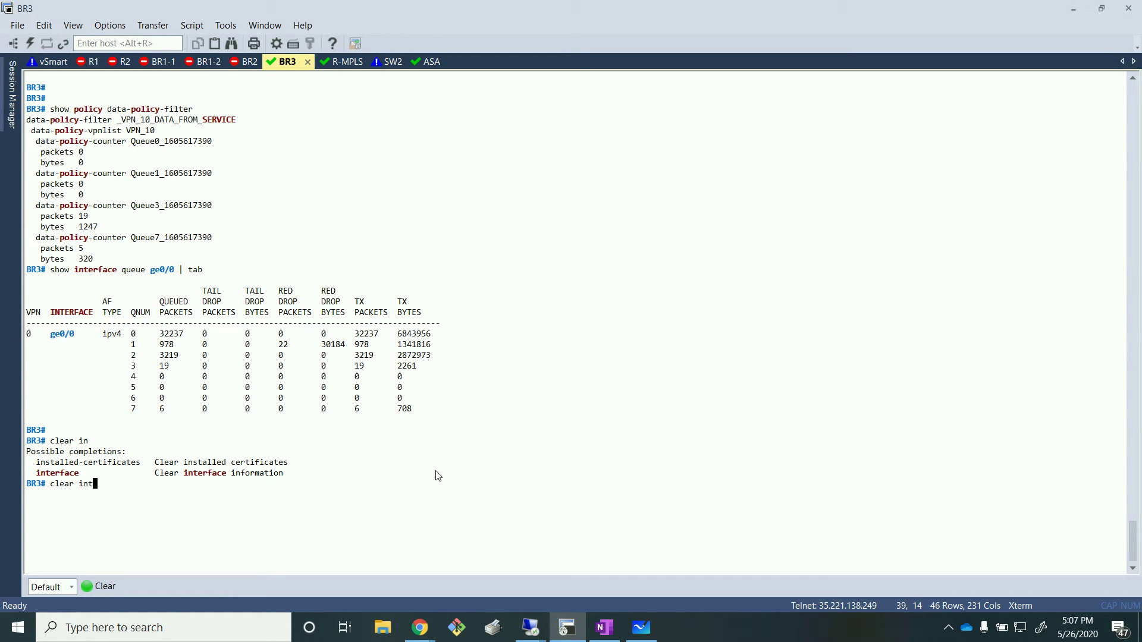
pyautogui.write('t')
pyautogui.press('Tab')
pyautogui.write('sta')
pyautogui.press('Tab')
pyautogui.write('q')
pyautogui.press('Tab')
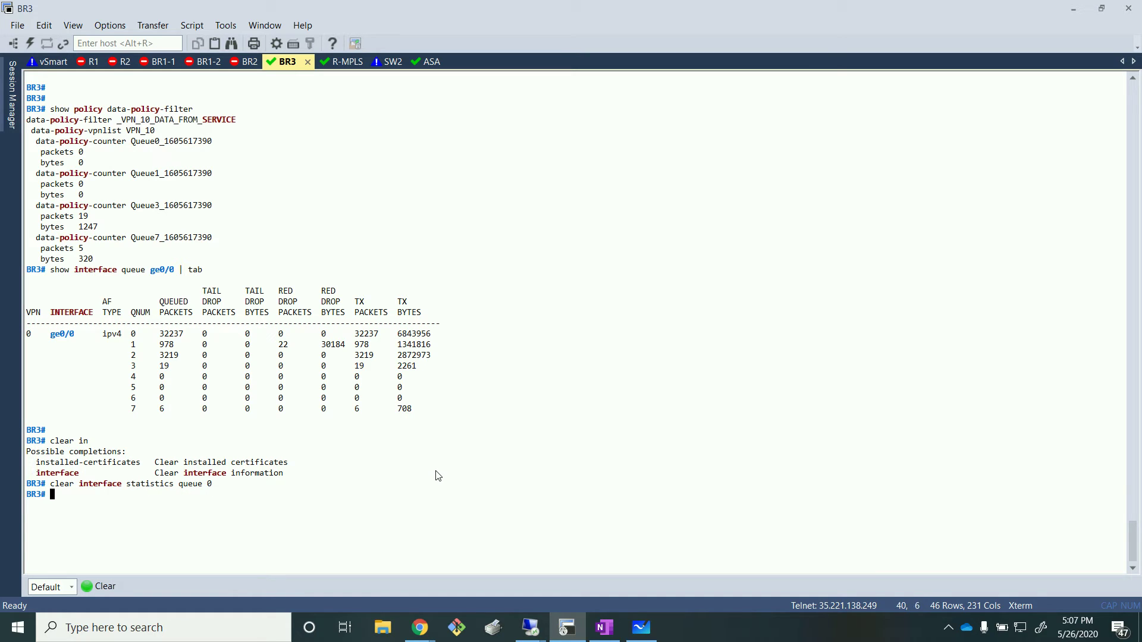
# - Clear the interface statistics of queues 1, 3 and 7 on BR3
pyautogui.press('Up')
pyautogui.press('BackSpace')
pyautogui.write('1')
pyautogui.press('Return')
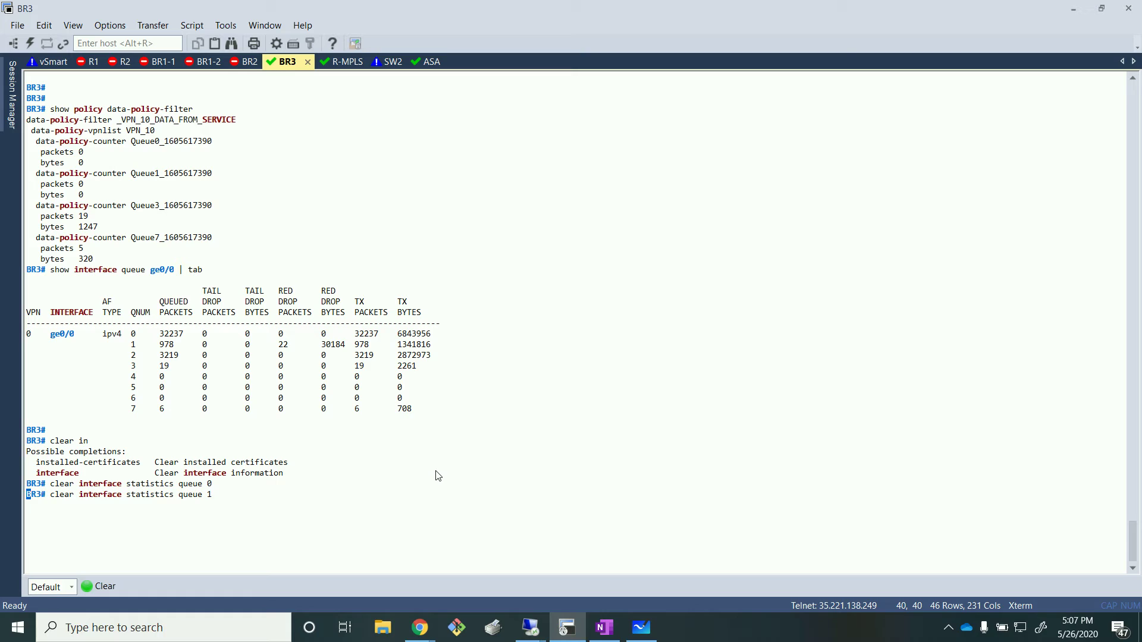
pyautogui.press('Up')
pyautogui.press('BackSpace')
pyautogui.write('3')
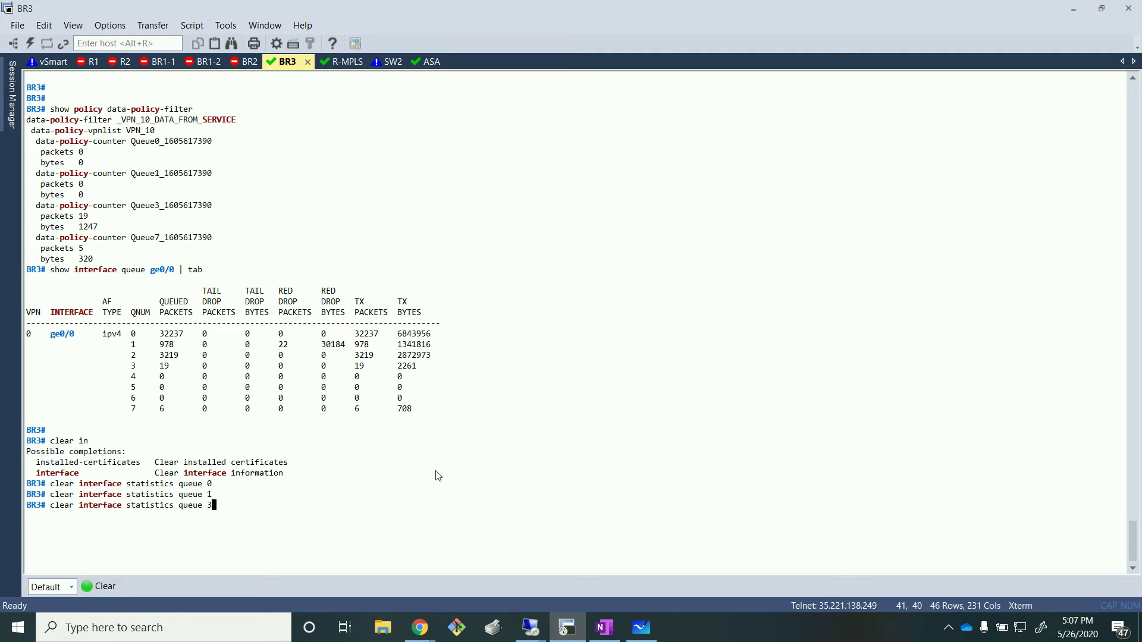
pyautogui.press('Return')
pyautogui.press('Up')
pyautogui.press('BackSpace')
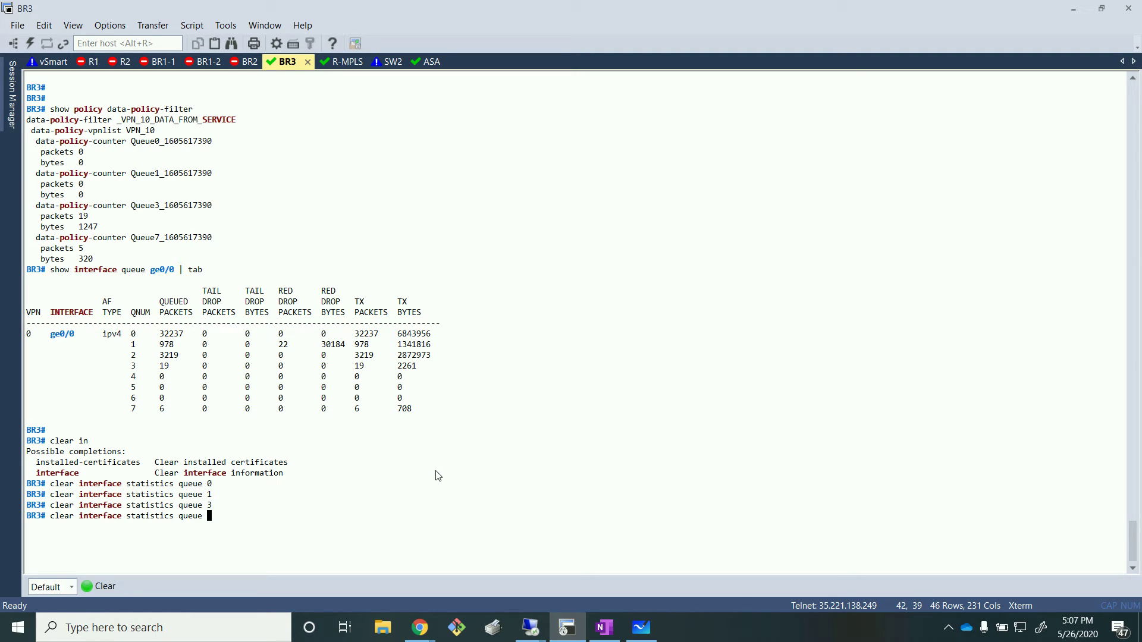
pyautogui.write('7')
pyautogui.press('Return')
pyautogui.press('Return')
pyautogui.press('Return')
pyautogui.press('Return')
pyautogui.write('c')
pyautogui.press('Up')
pyautogui.press('Up')
pyautogui.press('BackSpace')
pyautogui.write('1')
pyautogui.press('BackSpace')
pyautogui.write('0')
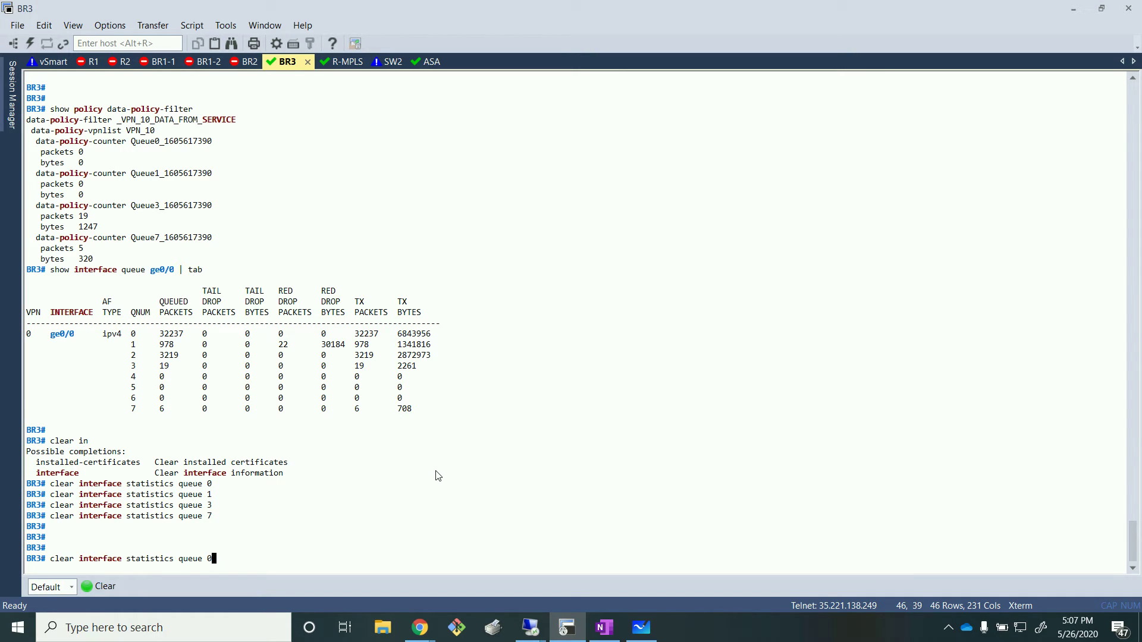
# - Rerun show interface queue ge0/0 | tab and examine the counters of queues 2 and 0
pyautogui.press('Up')
pyautogui.press('Up')
pyautogui.press('Up')
pyautogui.press('Return')
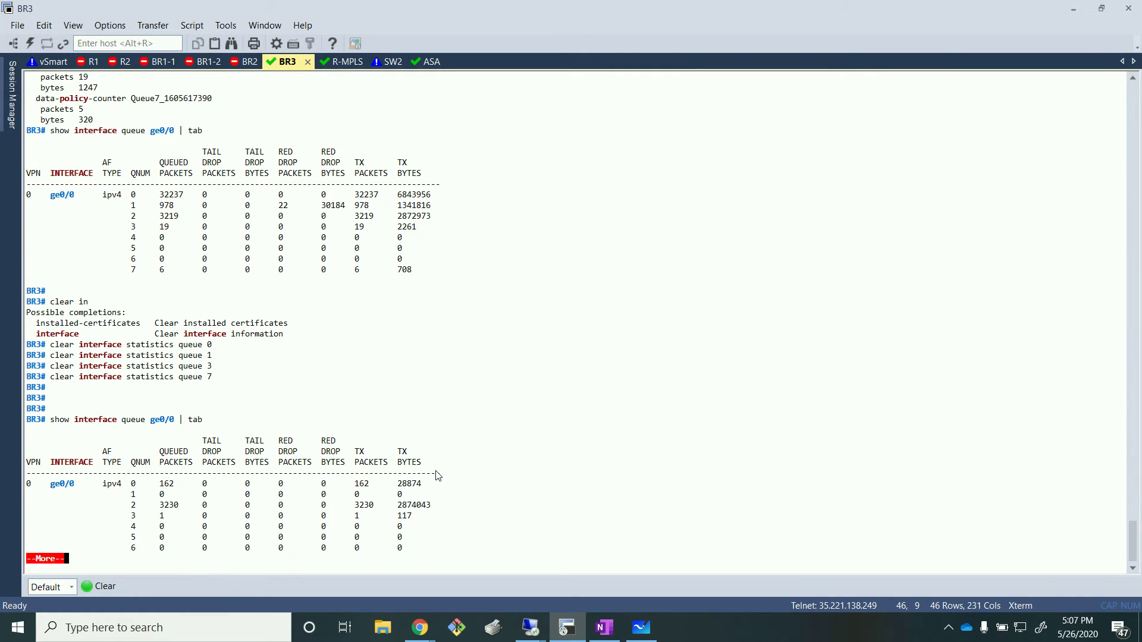
pyautogui.press('q')
pyautogui.press('Return')
pyautogui.press('Return')
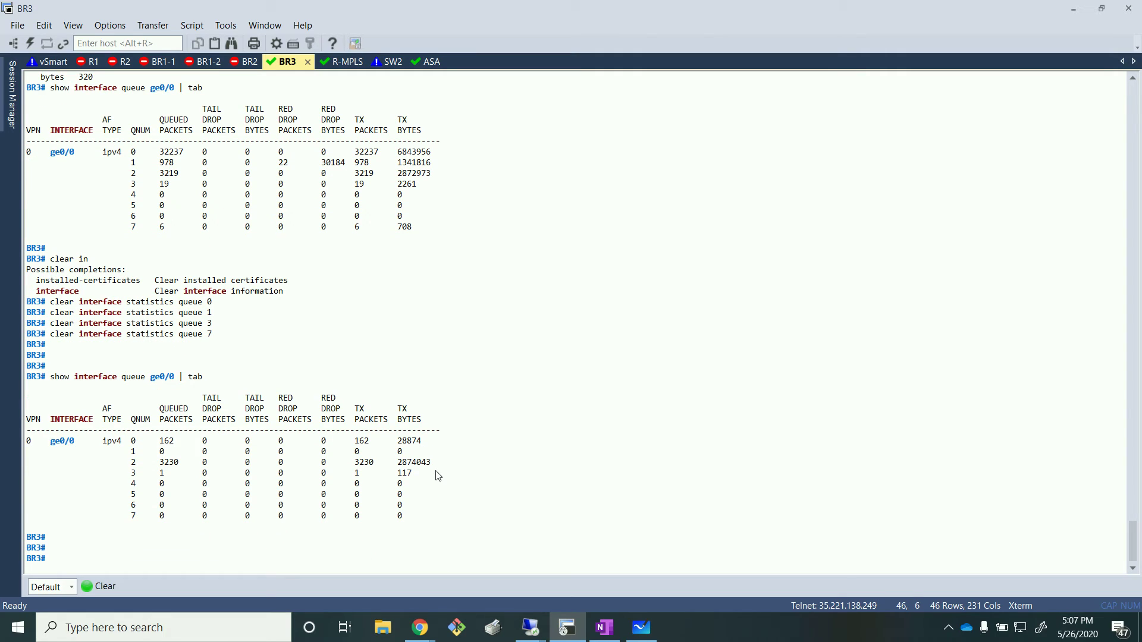
pyautogui.moveTo(126, 462); pyautogui.dragTo(451, 467)
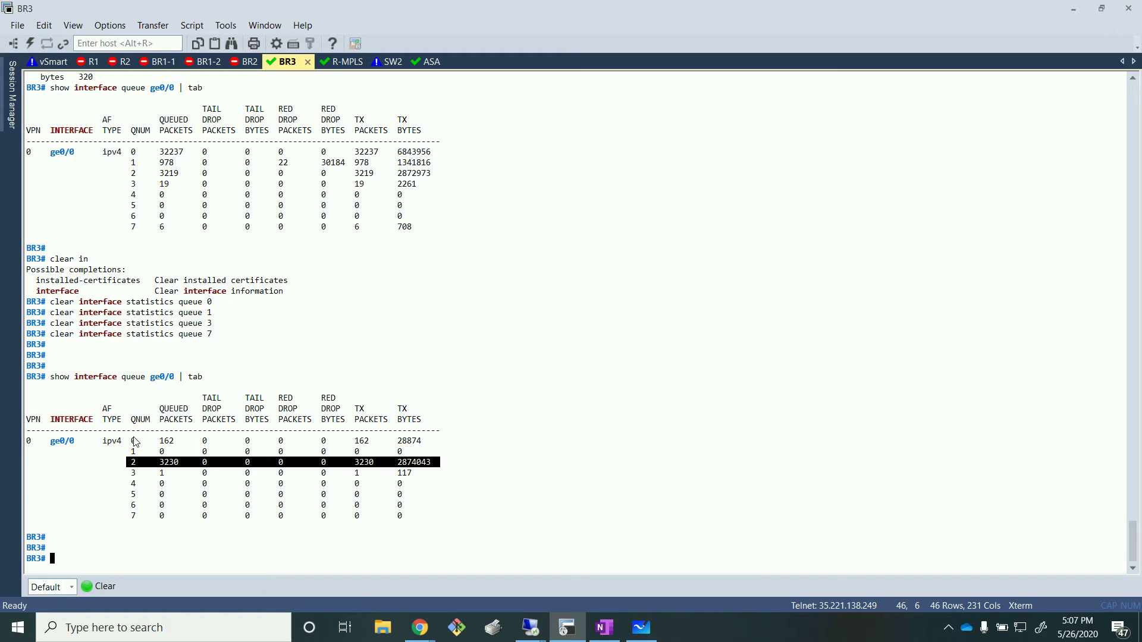
pyautogui.moveTo(130, 443); pyautogui.dragTo(429, 447)
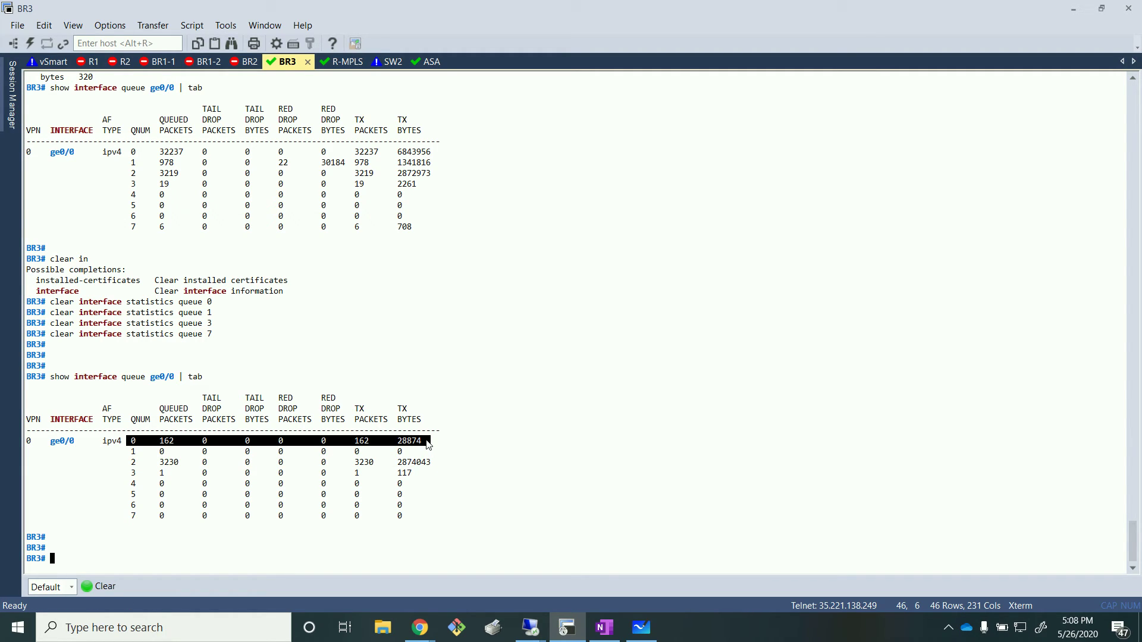
pyautogui.click(153, 479)
pyautogui.moveTo(123, 443); pyautogui.dragTo(433, 451)
pyautogui.click(243, 461)
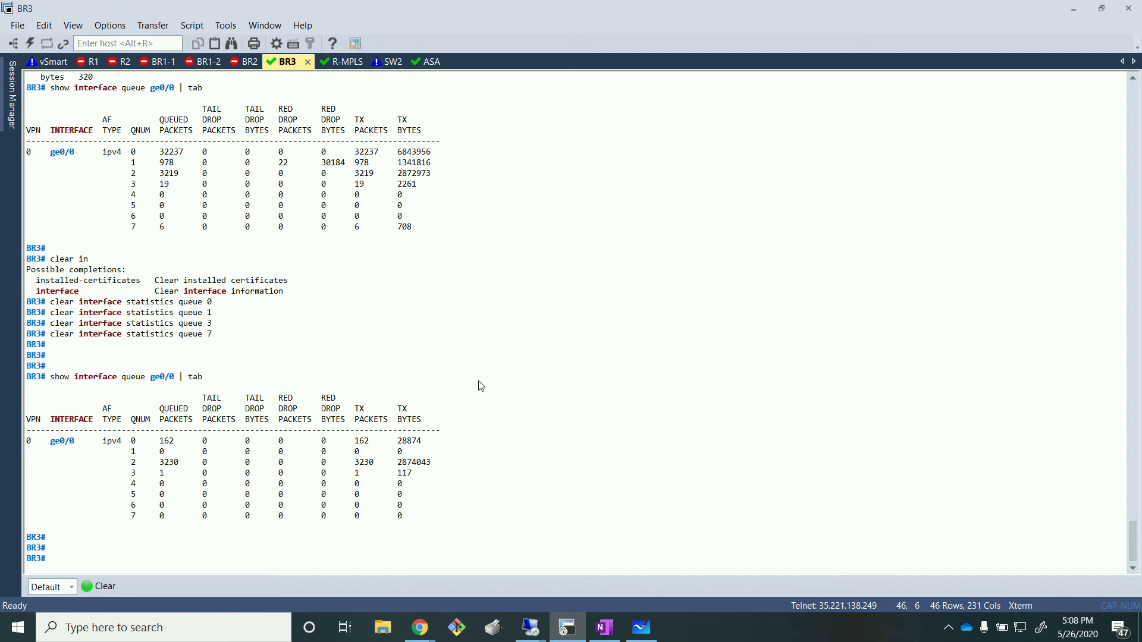
# - Refresh the ge0/0 queue table on BR3 once more and add blank prompt lines below it
pyautogui.press('Up')
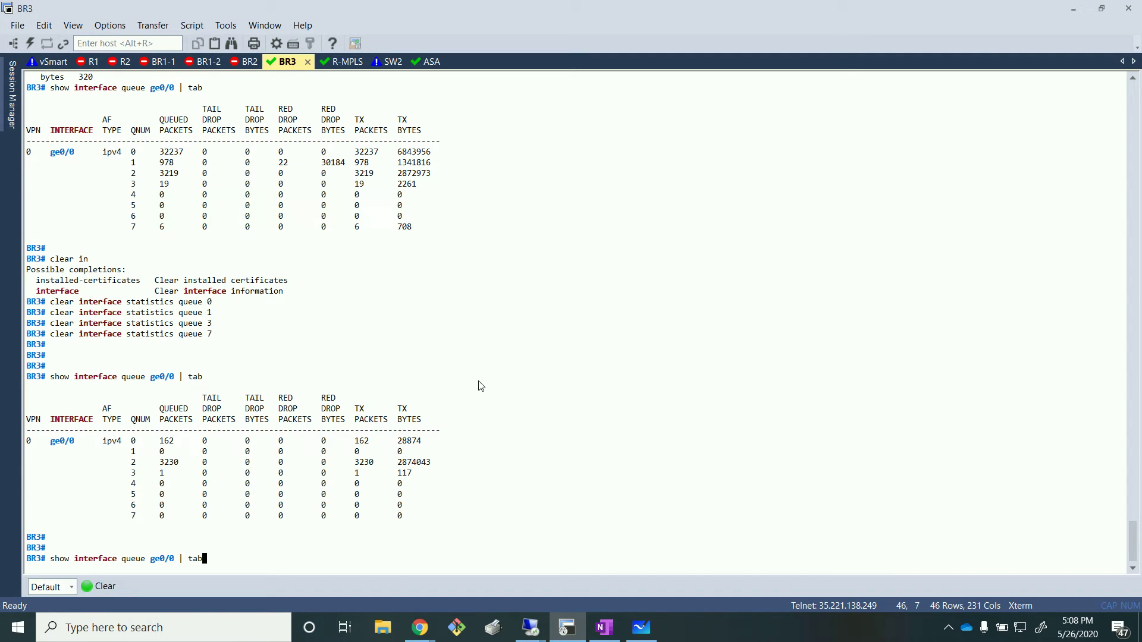
pyautogui.press('Return')
pyautogui.press('Return')
pyautogui.press('Return')
pyautogui.press('Return')
pyautogui.press('Return')
pyautogui.press('Return')
pyautogui.press('Return')
pyautogui.press('Return')
pyautogui.press('Return')
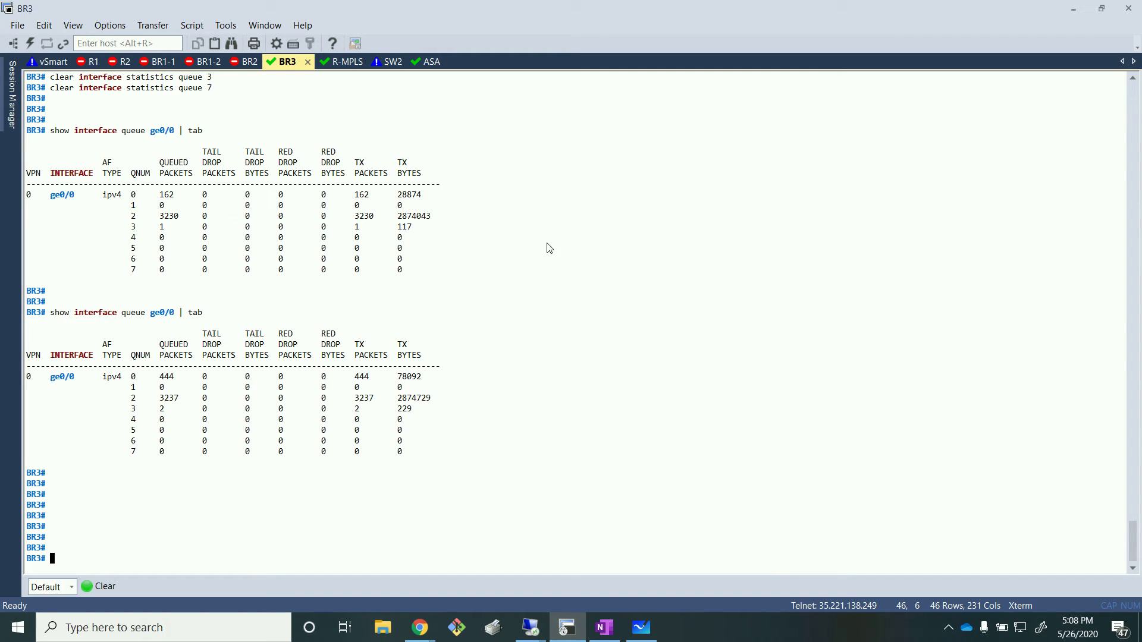
# - Switch to the SW2 terminal session and enter privileged mode on site103
pyautogui.click(380, 61)
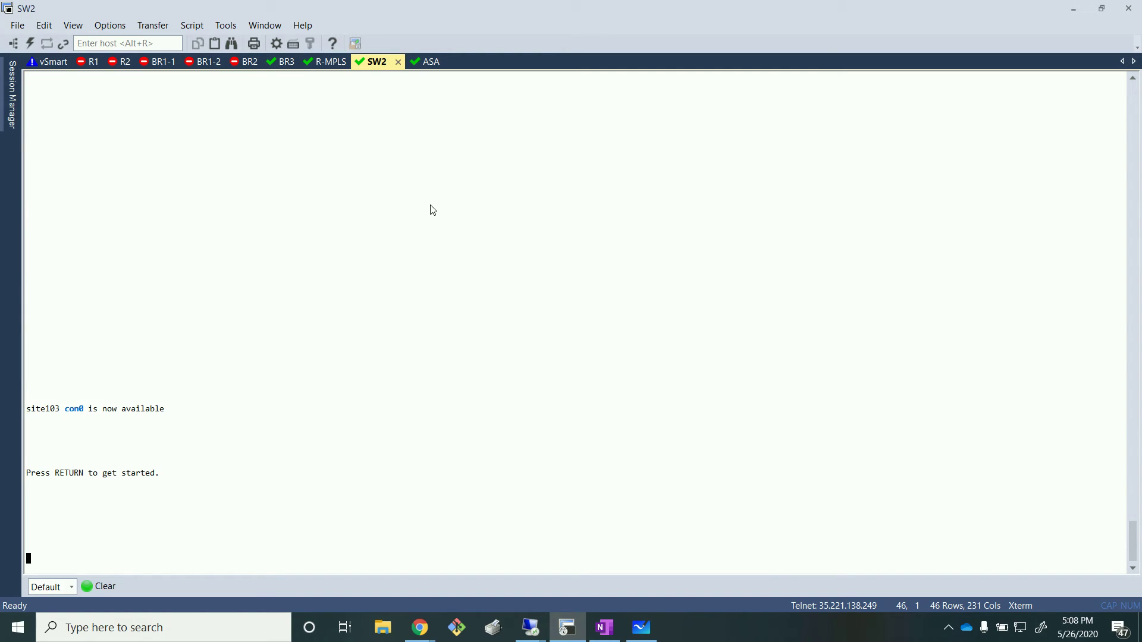
pyautogui.press('Return')
pyautogui.press('Return')
pyautogui.write('en')
pyautogui.press('Return')
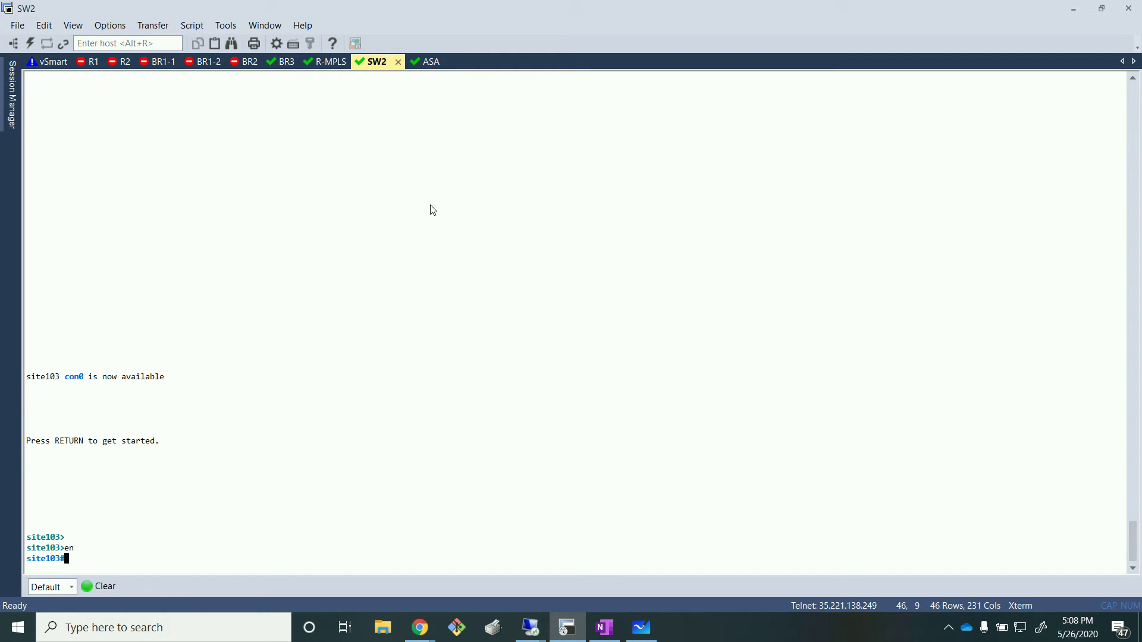
pyautogui.write('en')
pyautogui.press('BackSpace')
pyautogui.press('BackSpace')
# - Reuse the earlier command ping 172.16.32.40 tos 128 repeat 1000 ti 0 si 1300 from the SW2 history and run it
pyautogui.click(306, 158)
pyautogui.scroll(12, 309, 170)
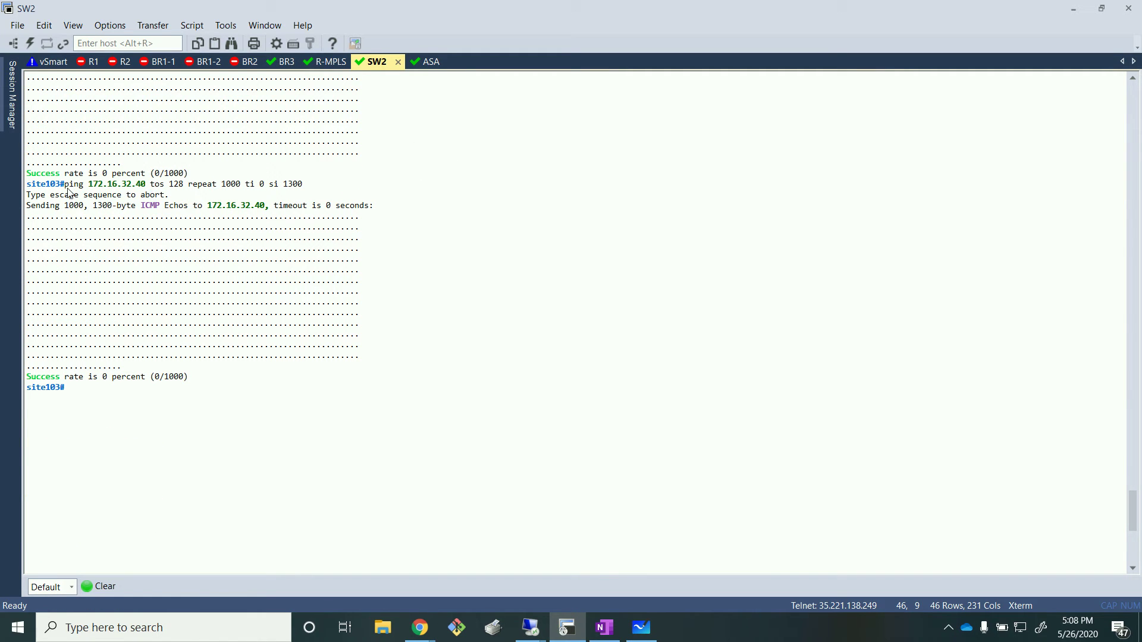
pyautogui.moveTo(64, 186); pyautogui.dragTo(295, 188)
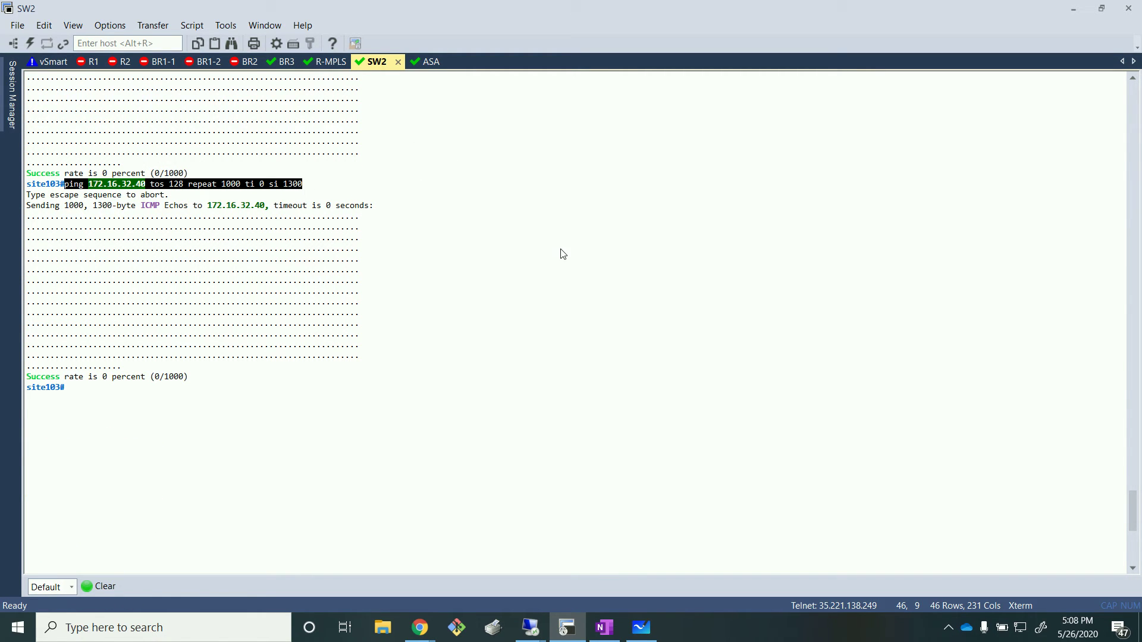
pyautogui.press('Return')
pyautogui.press('Return')
pyautogui.write('en')
pyautogui.press('Return')
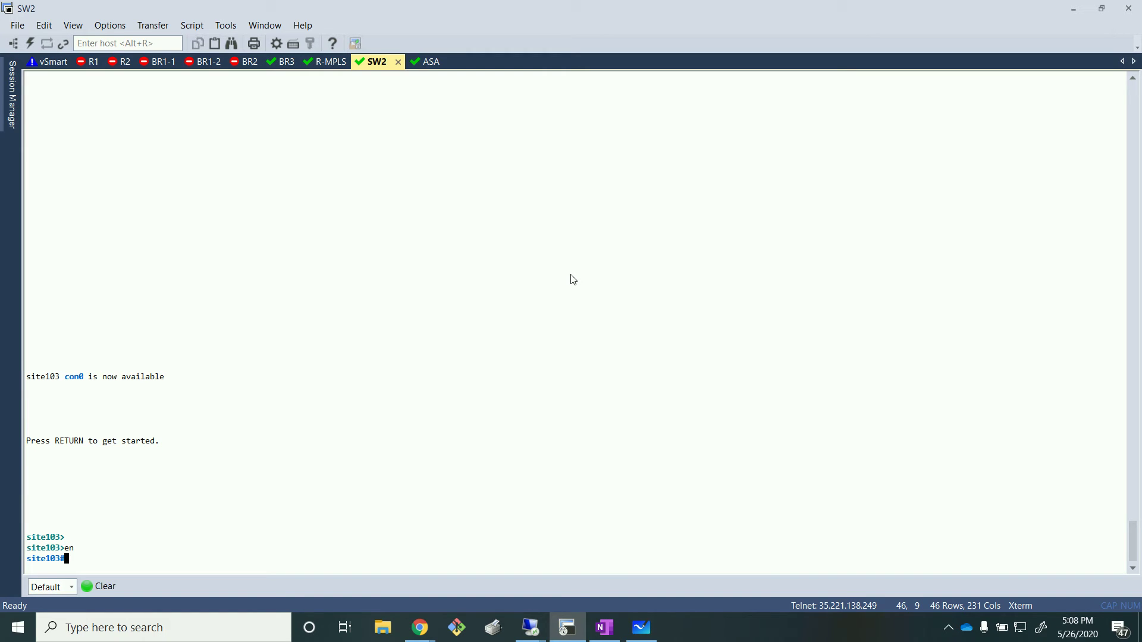
pyautogui.rightClick(573, 279)
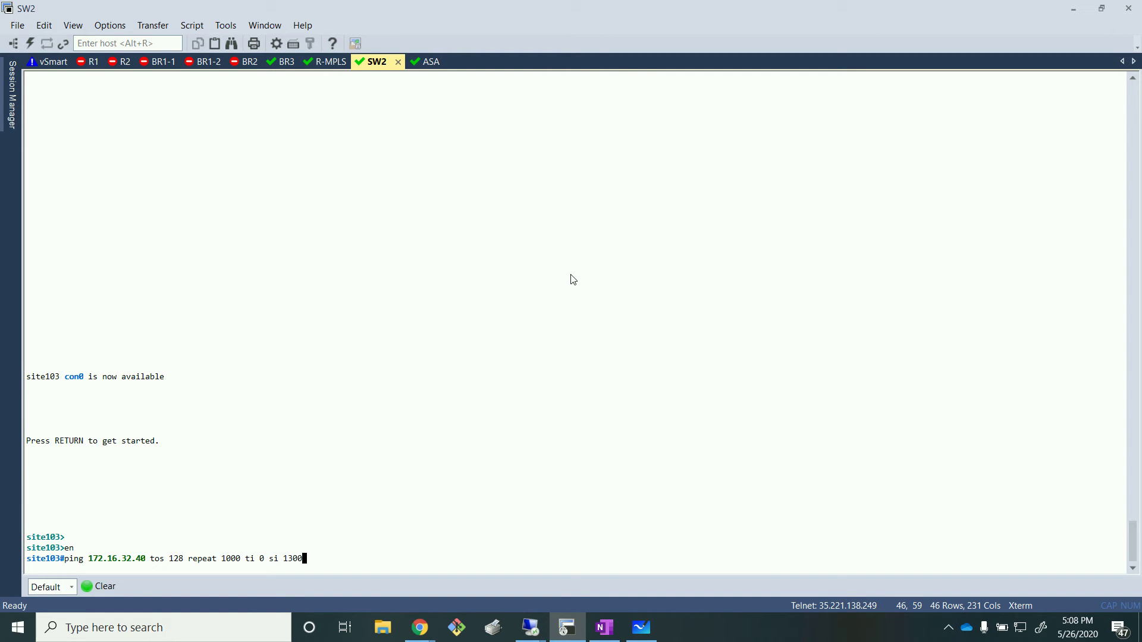
pyautogui.press('Return')
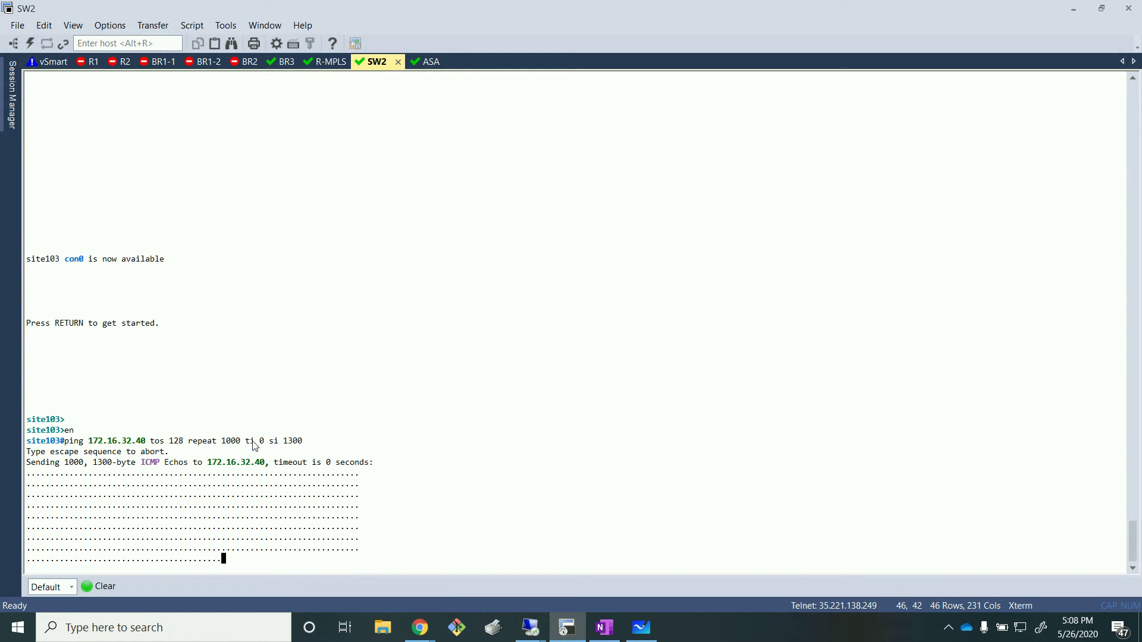
# - Return to the BR3 session, run show interface queue ge0/0 | tab again and examine the queue 1 row
pyautogui.click(288, 61)
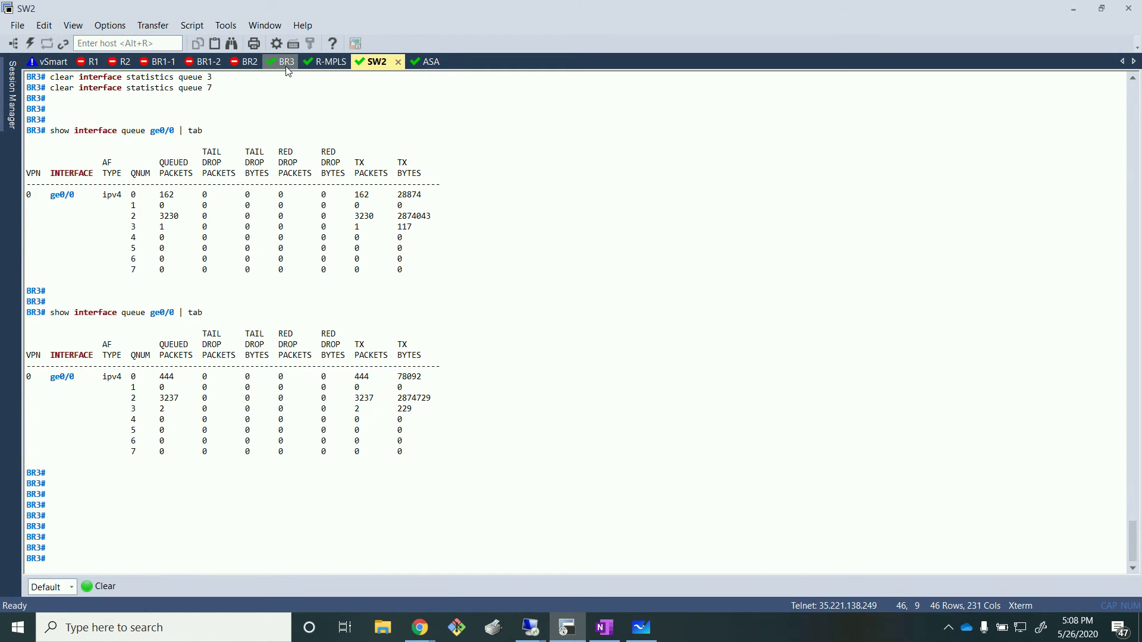
pyautogui.press('Up')
pyautogui.press('Return')
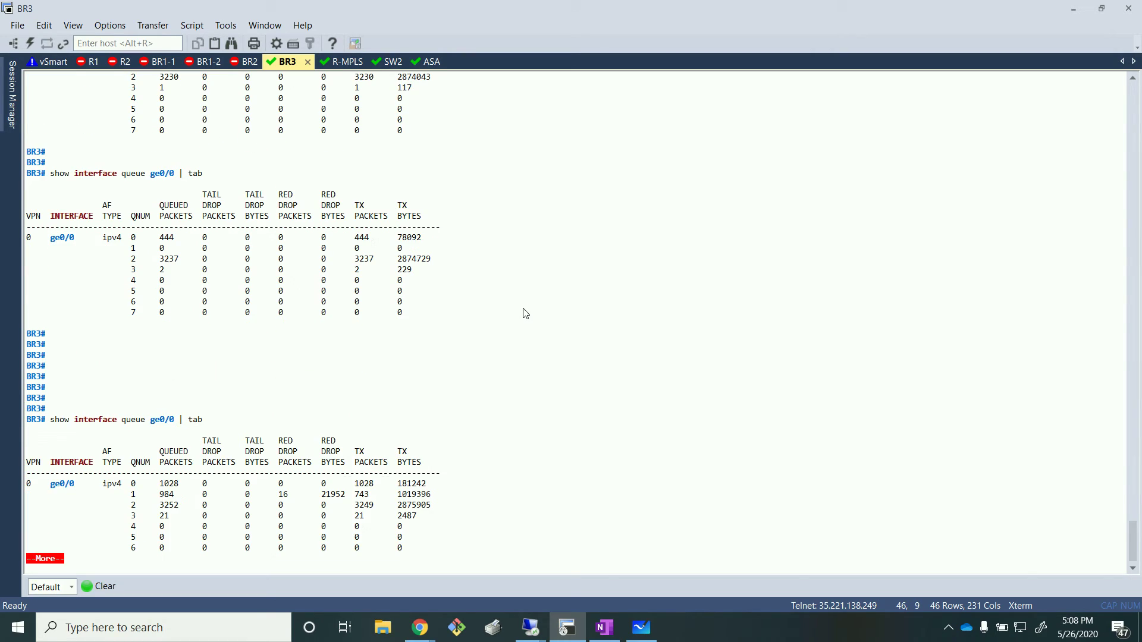
pyautogui.press('Return')
pyautogui.press('Return')
pyautogui.press('Return')
pyautogui.press('Return')
pyautogui.press('Return')
pyautogui.press('Return')
pyautogui.press('Return')
pyautogui.press('Return')
pyautogui.press('Return')
pyautogui.press('Return')
pyautogui.press('Return')
pyautogui.press('Return')
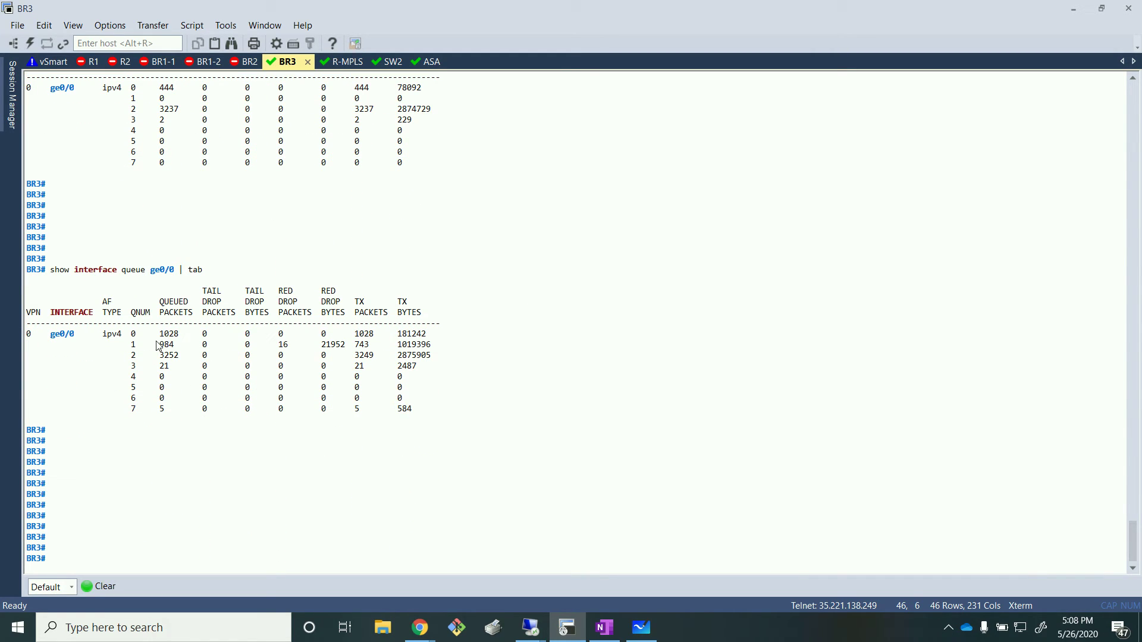
pyautogui.moveTo(128, 346); pyautogui.dragTo(439, 348)
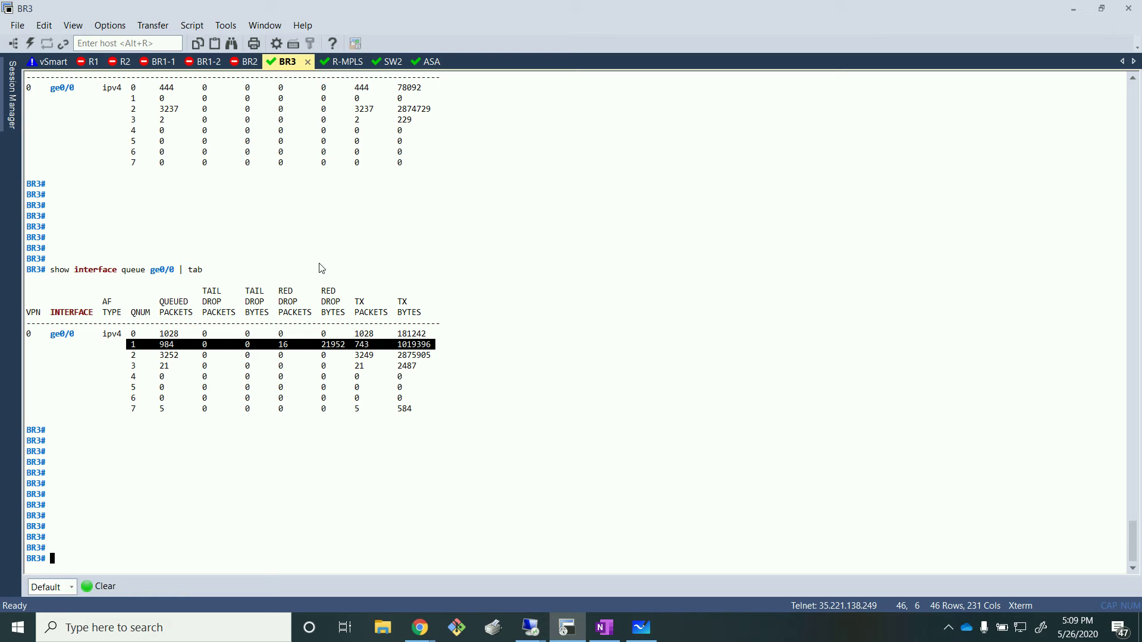
pyautogui.click(100, 370)
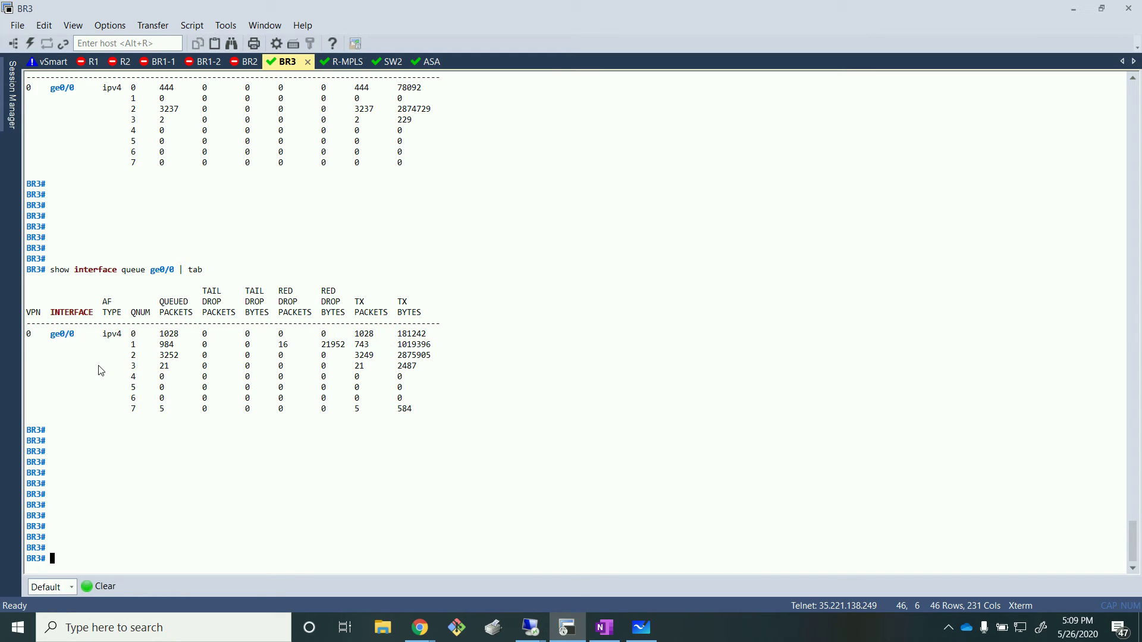
pyautogui.moveTo(121, 351); pyautogui.dragTo(447, 351)
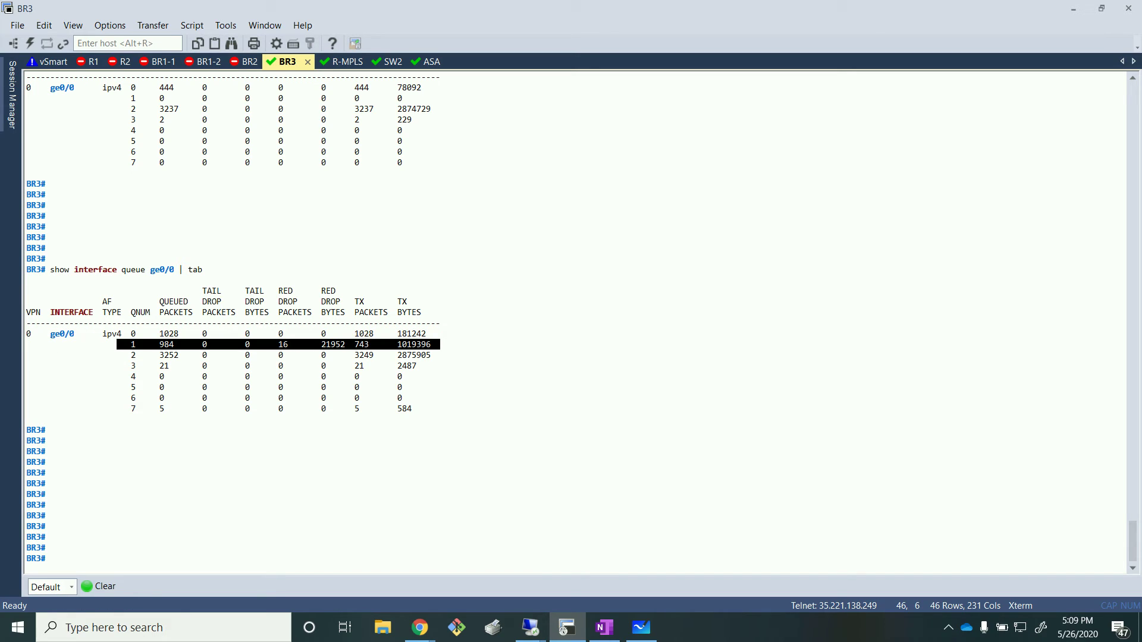
pyautogui.click(605, 301)
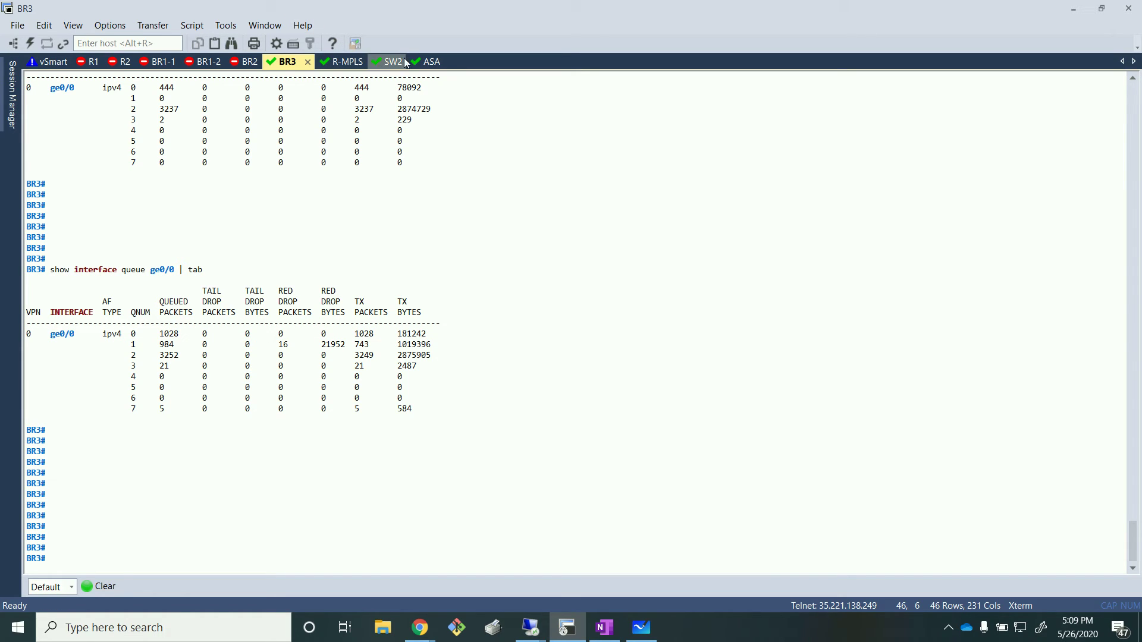
# - In the SW2 session, reuse the earlier command ping 172.16.32.40 repeat 1000 ti 0 si 1300, without a tos value, and run it
pyautogui.click(379, 61)
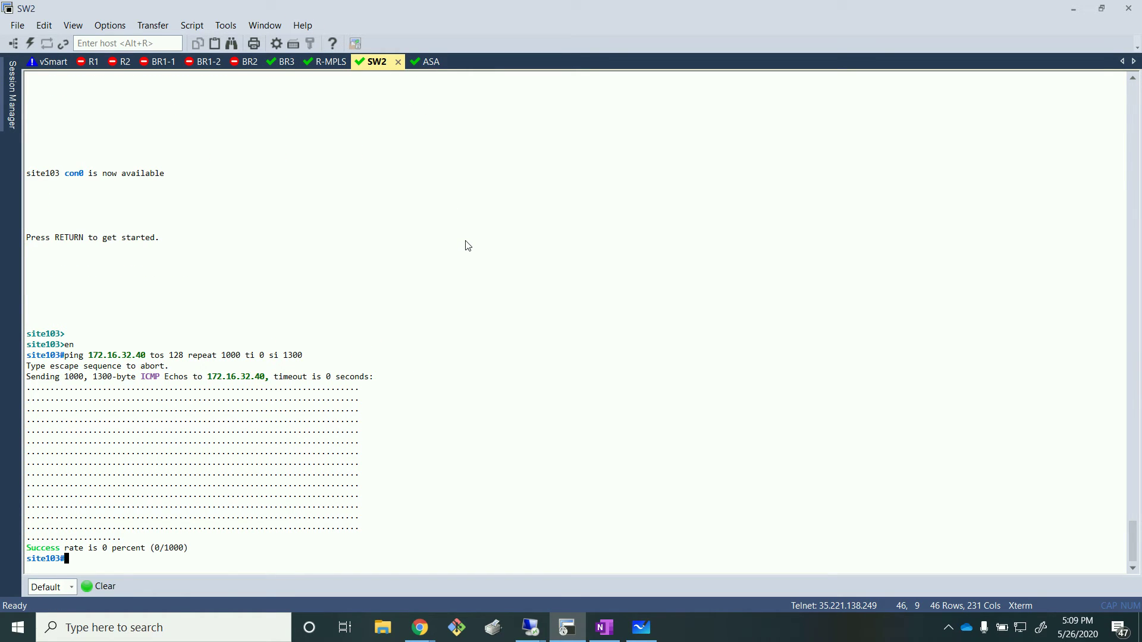
pyautogui.scroll(18, 208, 249)
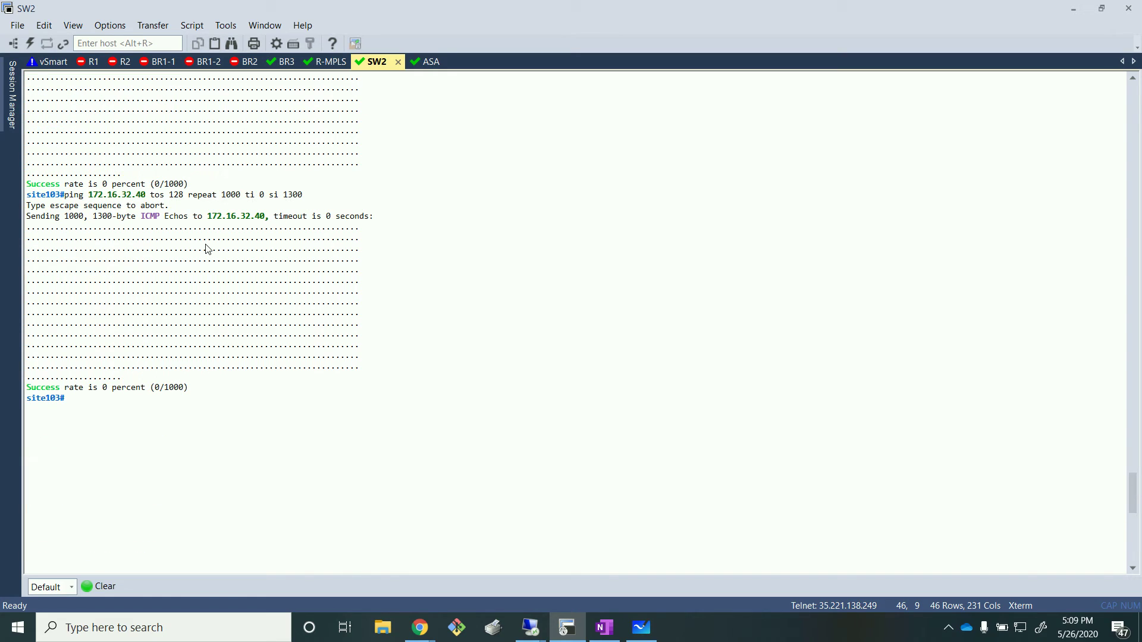
pyautogui.scroll(3, 112, 205)
pyautogui.scroll(2, 112, 205)
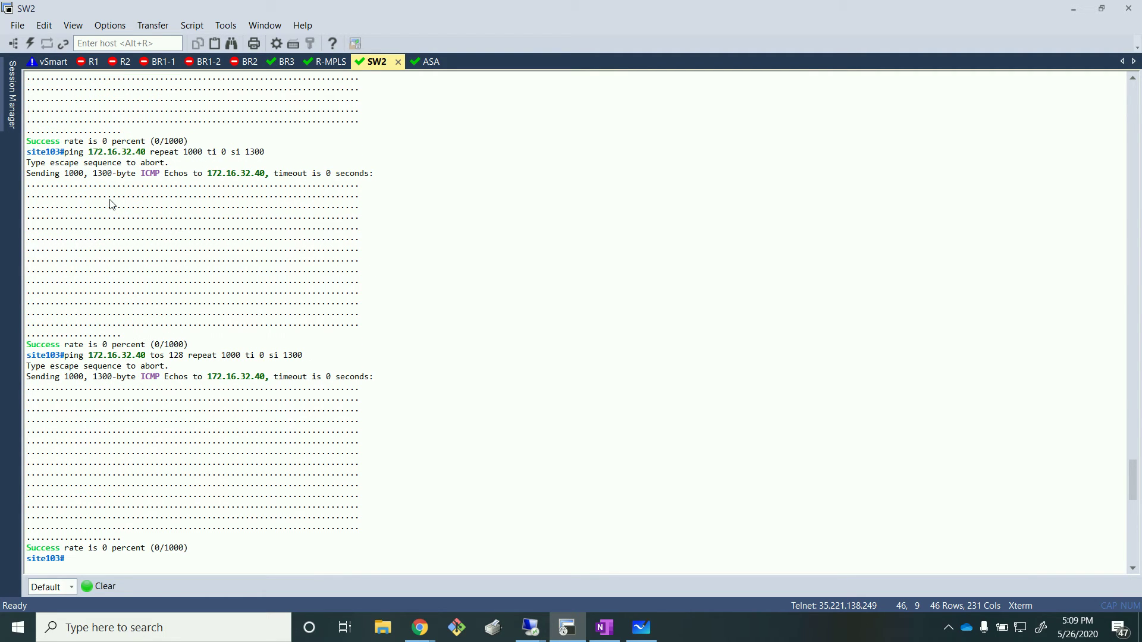
pyautogui.moveTo(65, 154); pyautogui.dragTo(265, 153)
pyautogui.scroll(-15, 274, 238)
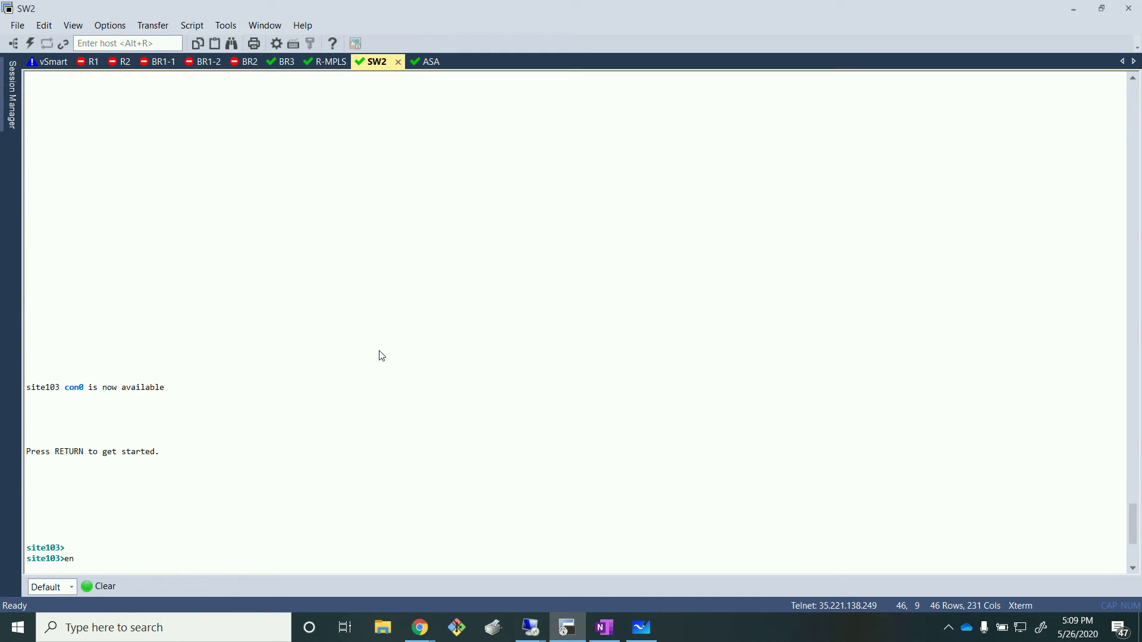
pyautogui.rightClick(589, 304)
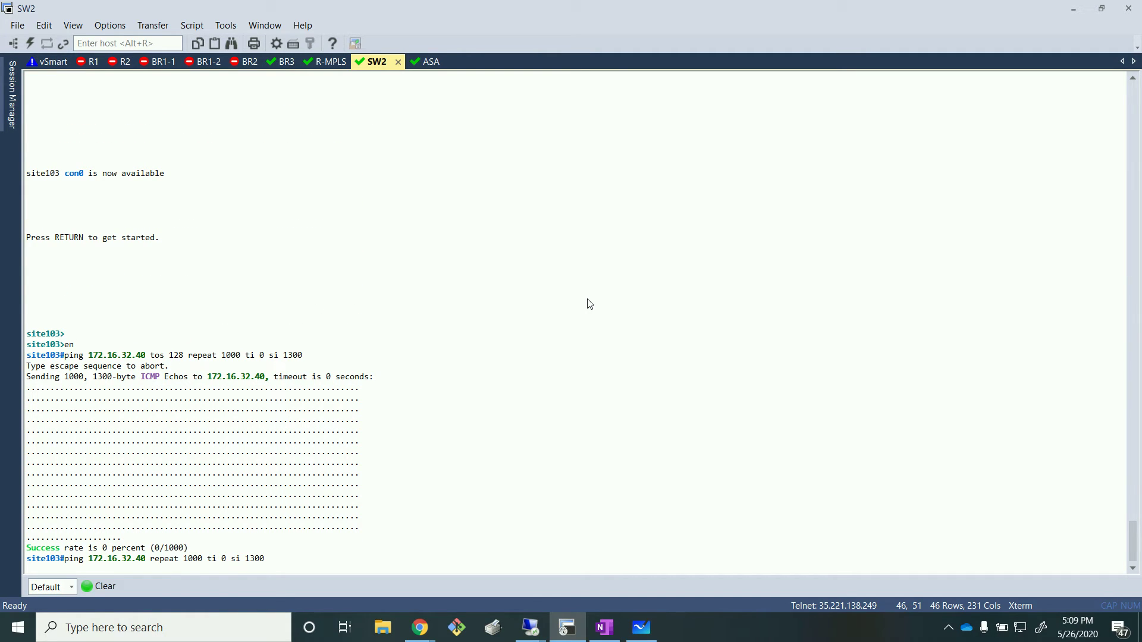
pyautogui.press('Return')
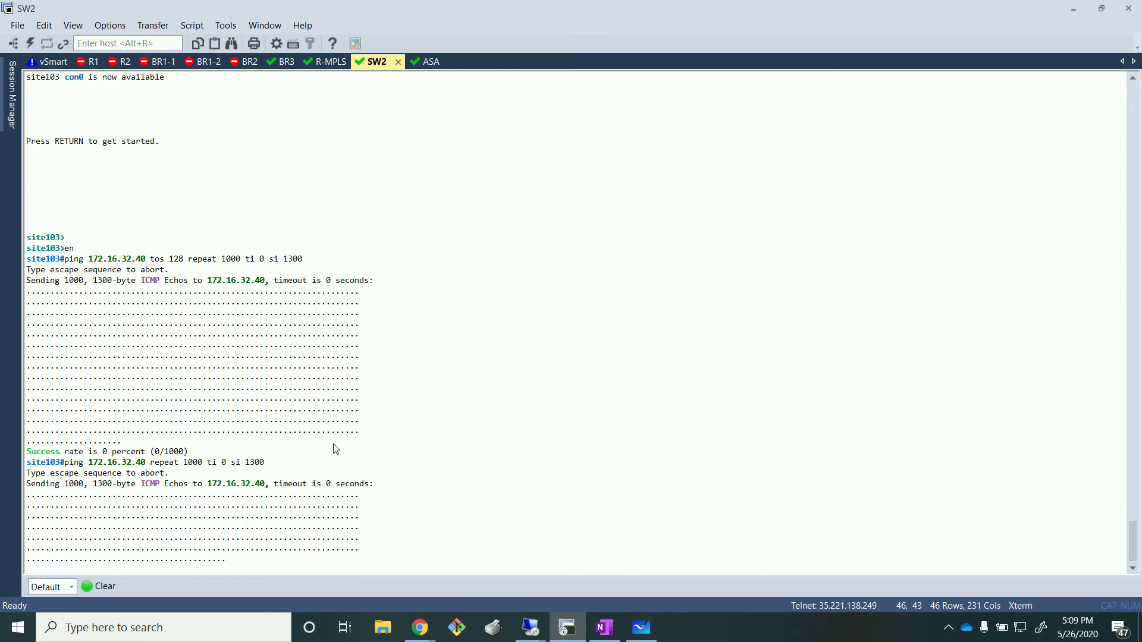
# - Return to the BR3 session, rerun show interface queue ge0/0 | tab and examine the queue 7 row
pyautogui.click(290, 62)
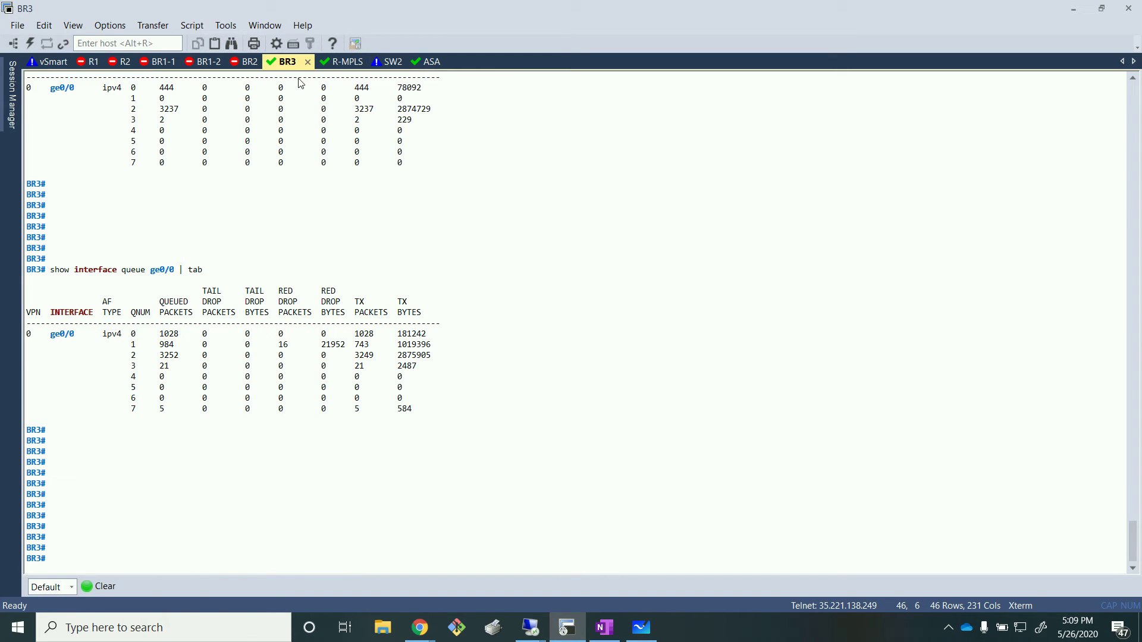
pyautogui.write('s')
pyautogui.press('Up')
pyautogui.press('Return')
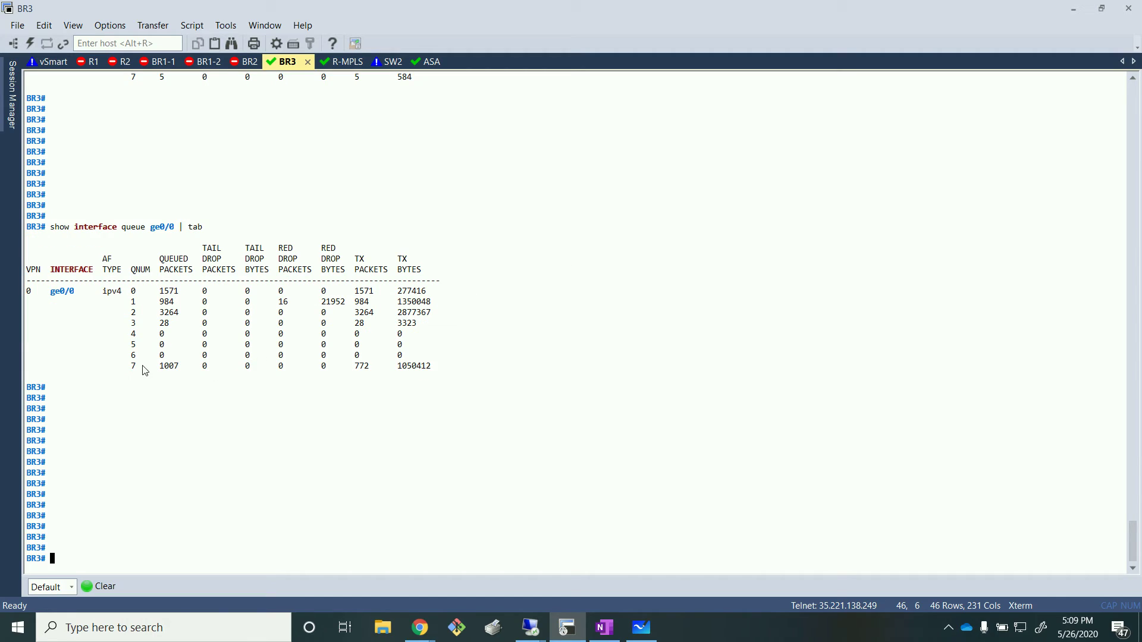
pyautogui.moveTo(118, 366); pyautogui.dragTo(470, 365)
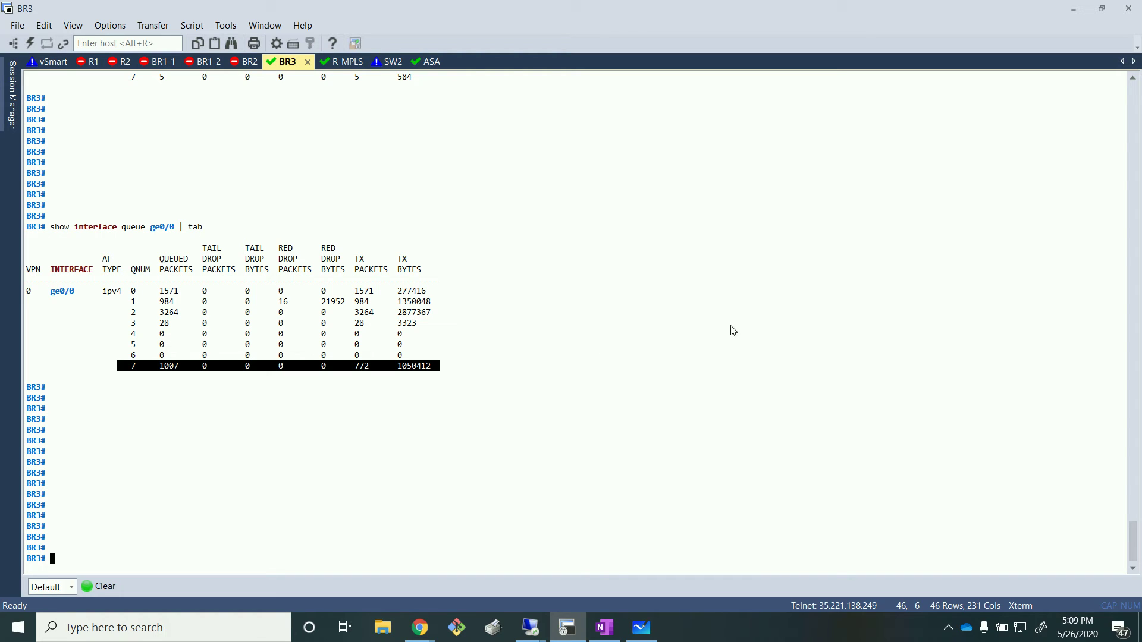
pyautogui.click(114, 315)
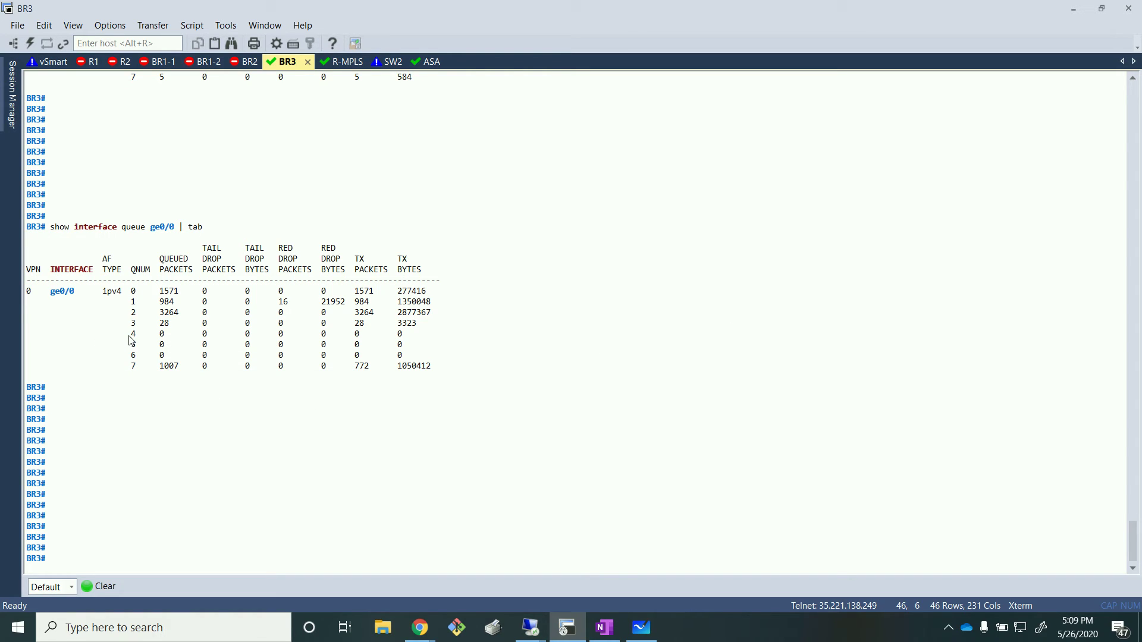
# - Examine the queue 3 row of the ge0/0 queue table as the baseline for a file-transfer test
pyautogui.moveTo(132, 325); pyautogui.dragTo(424, 324)
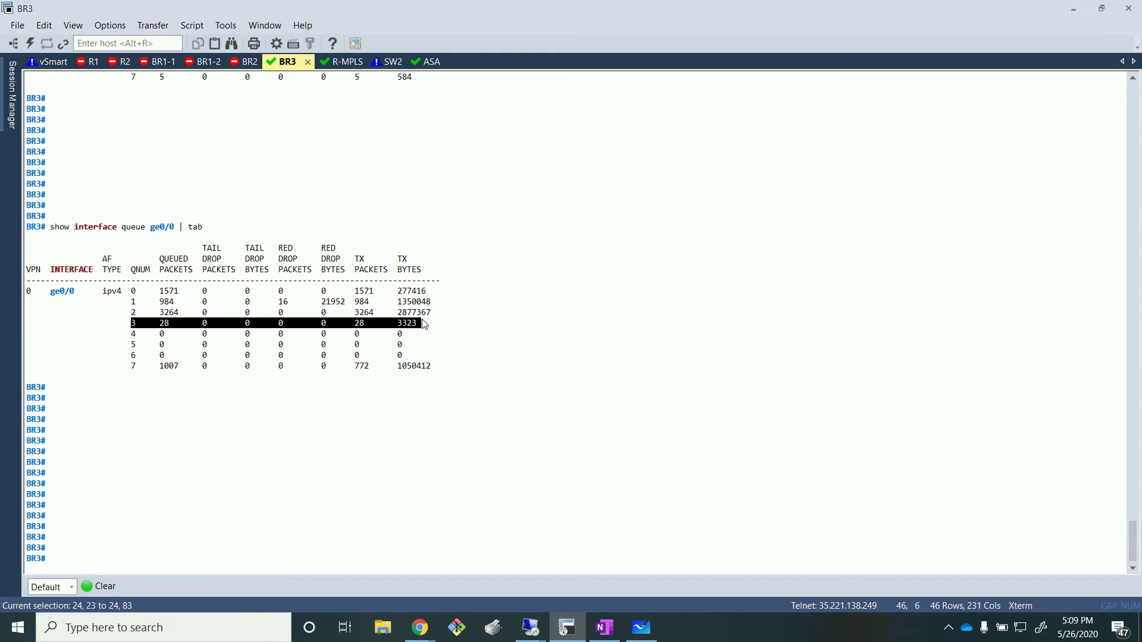
pyautogui.click(385, 333)
pyautogui.moveTo(424, 324); pyautogui.dragTo(126, 326)
pyautogui.click(395, 357)
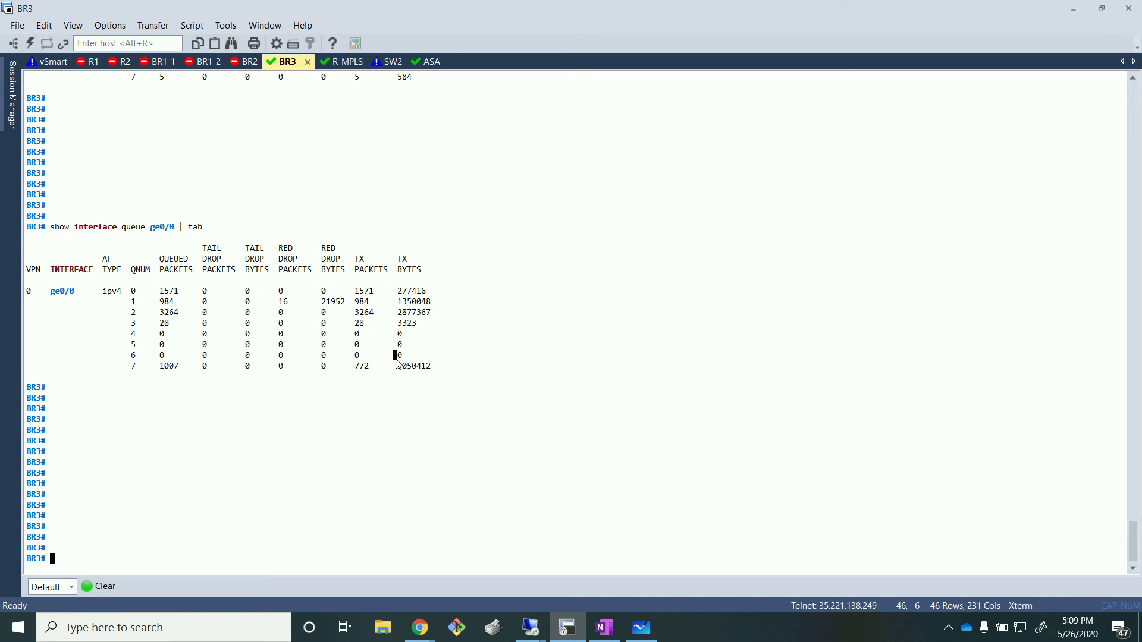
pyautogui.moveTo(427, 325); pyautogui.dragTo(132, 326)
pyautogui.click(361, 376)
pyautogui.moveTo(434, 326); pyautogui.dragTo(132, 326)
pyautogui.click(284, 373)
pyautogui.moveTo(130, 322); pyautogui.dragTo(452, 325)
pyautogui.click(559, 416)
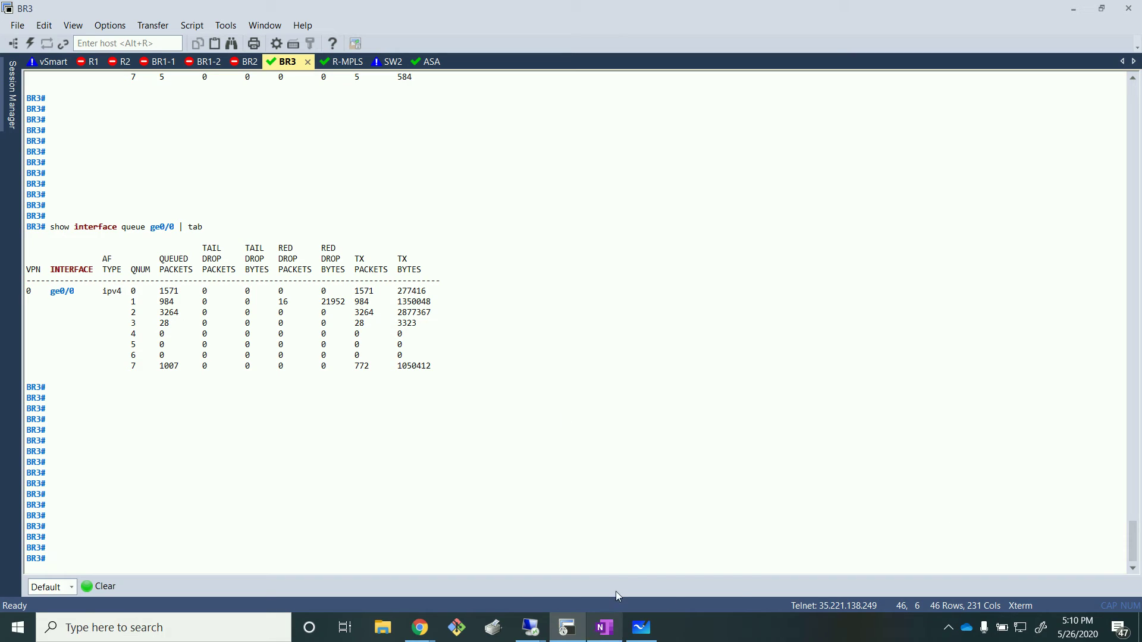
# - Switch to the Branch3 Remote Desktop session, maximize it and activate the remote /data_share/ directory in WinSCP
pyautogui.moveTo(526, 625)
pyautogui.click(702, 568)
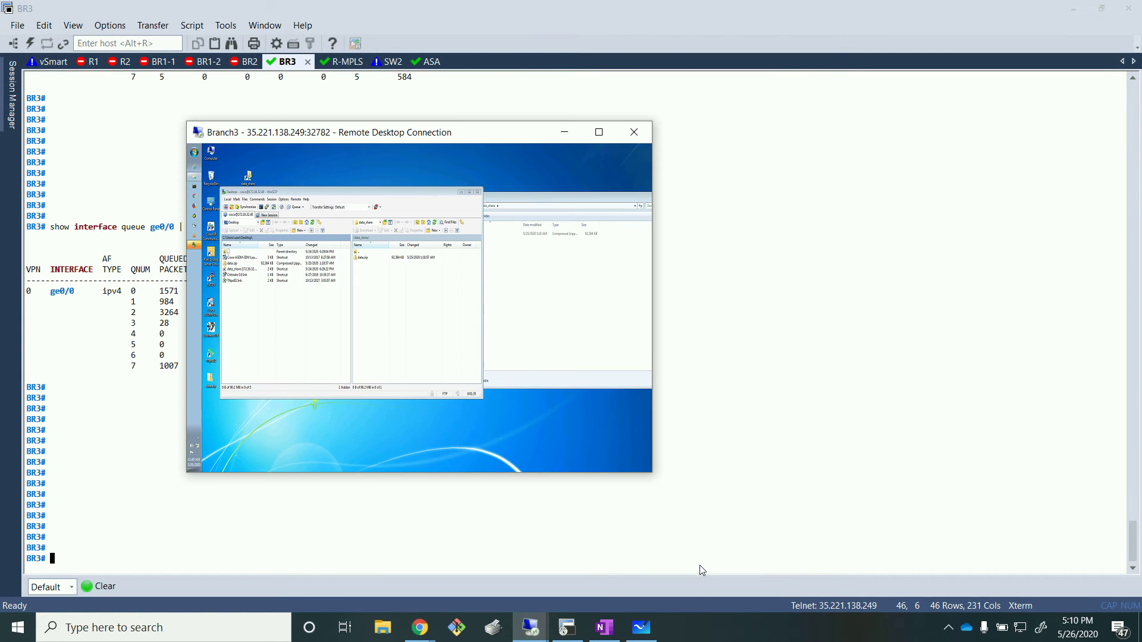
pyautogui.click(600, 135)
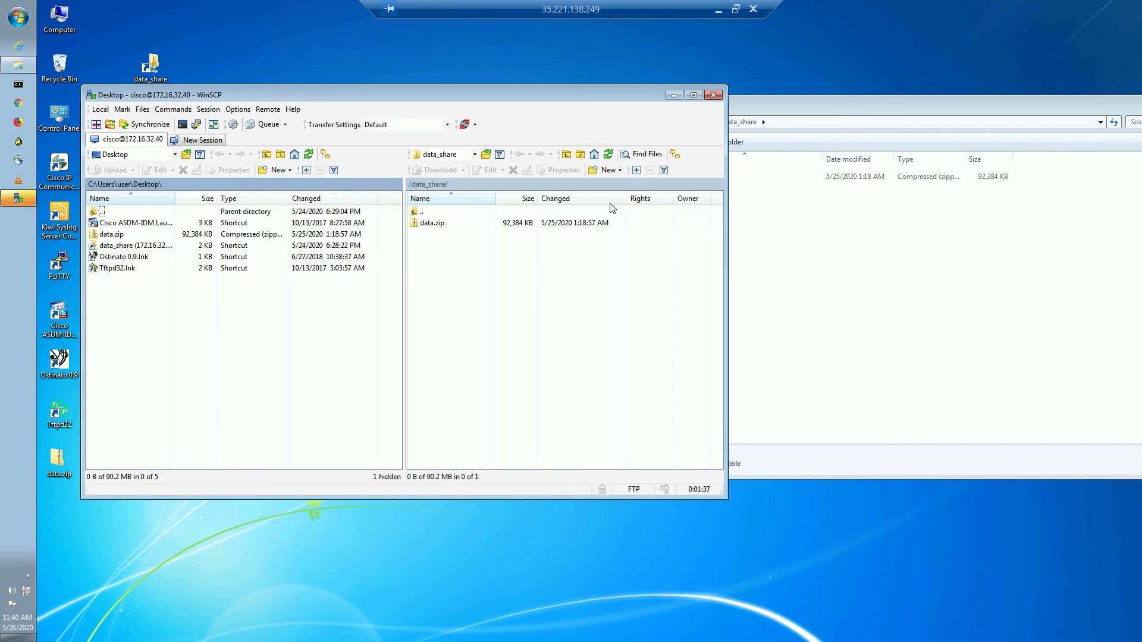
pyautogui.click(452, 324)
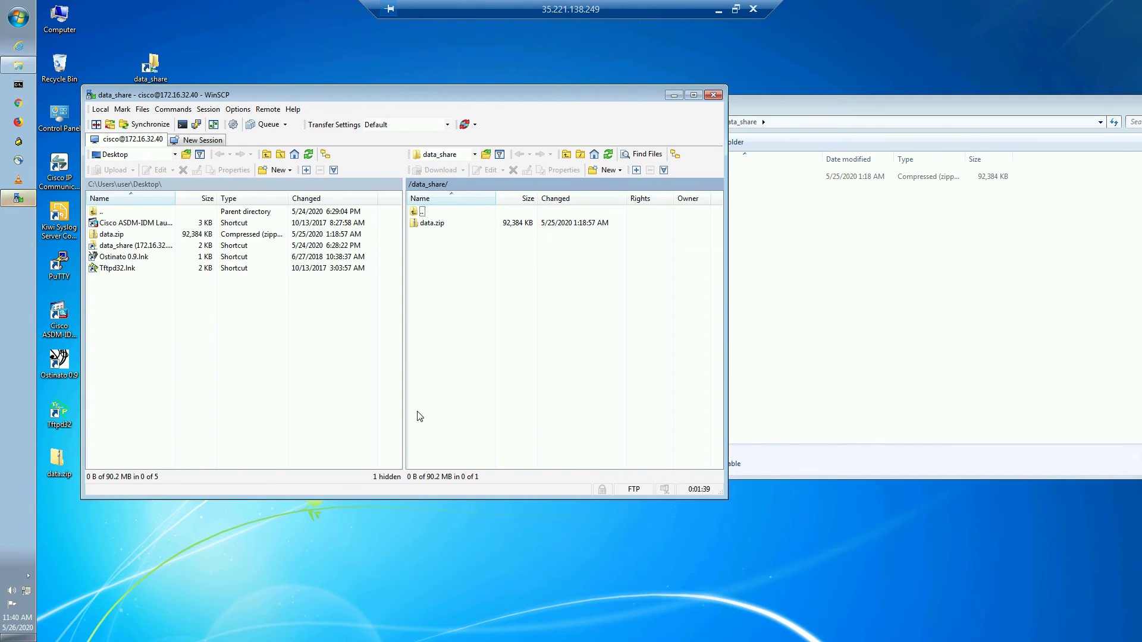
# - Try to upload data.zip from the Branch3 desktop to /data_share/, overwriting the existing remote file
pyautogui.click(56, 461)
pyautogui.moveTo(54, 462); pyautogui.dragTo(471, 367)
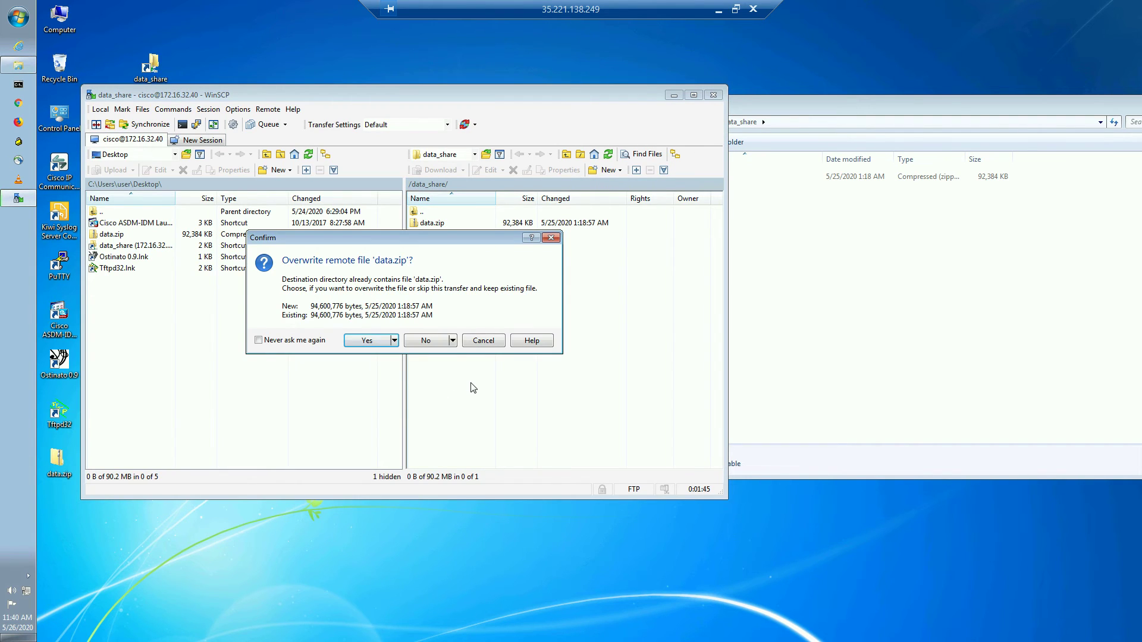
pyautogui.click(367, 340)
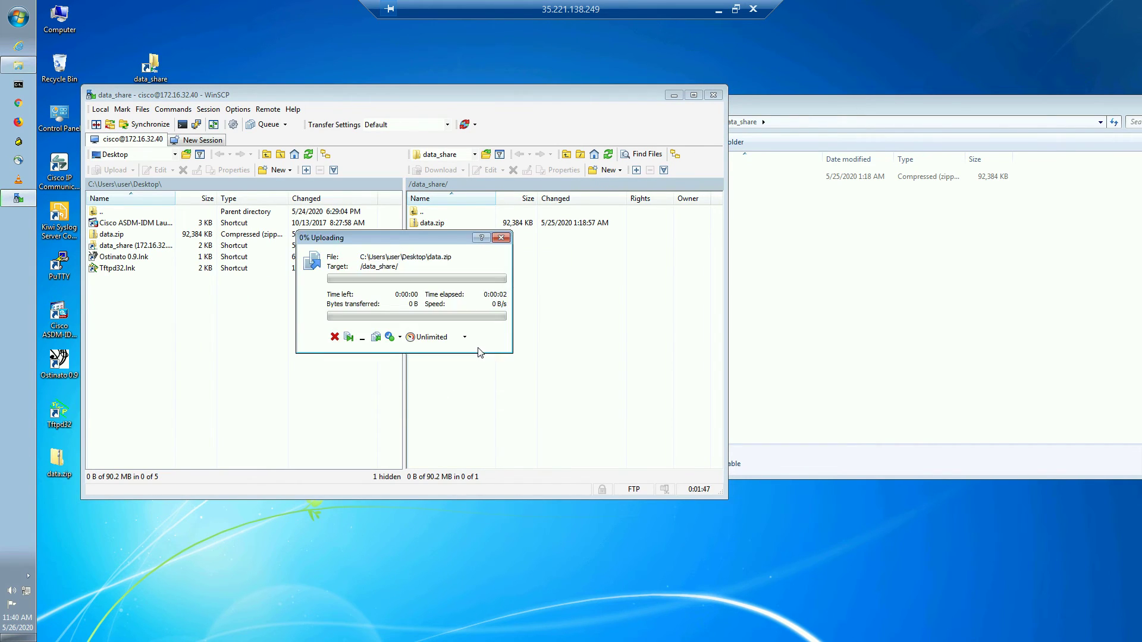
# - Disconnect the WinSCP FTP session and log in again to the saved site at 172.16.32.40
pyautogui.rightClick(150, 143)
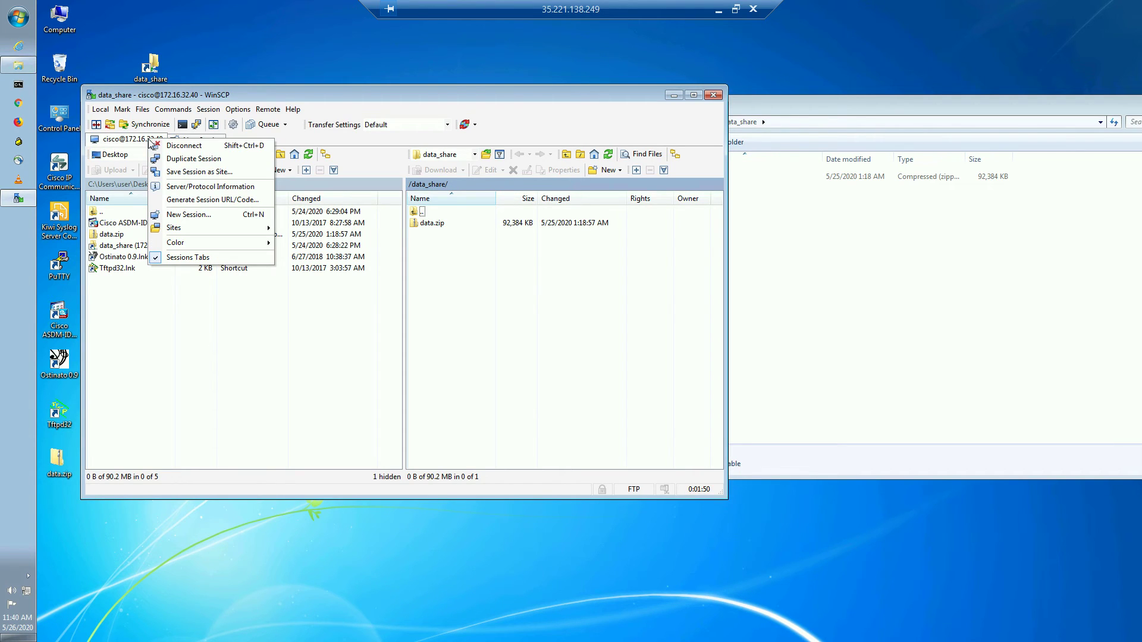
pyautogui.click(185, 150)
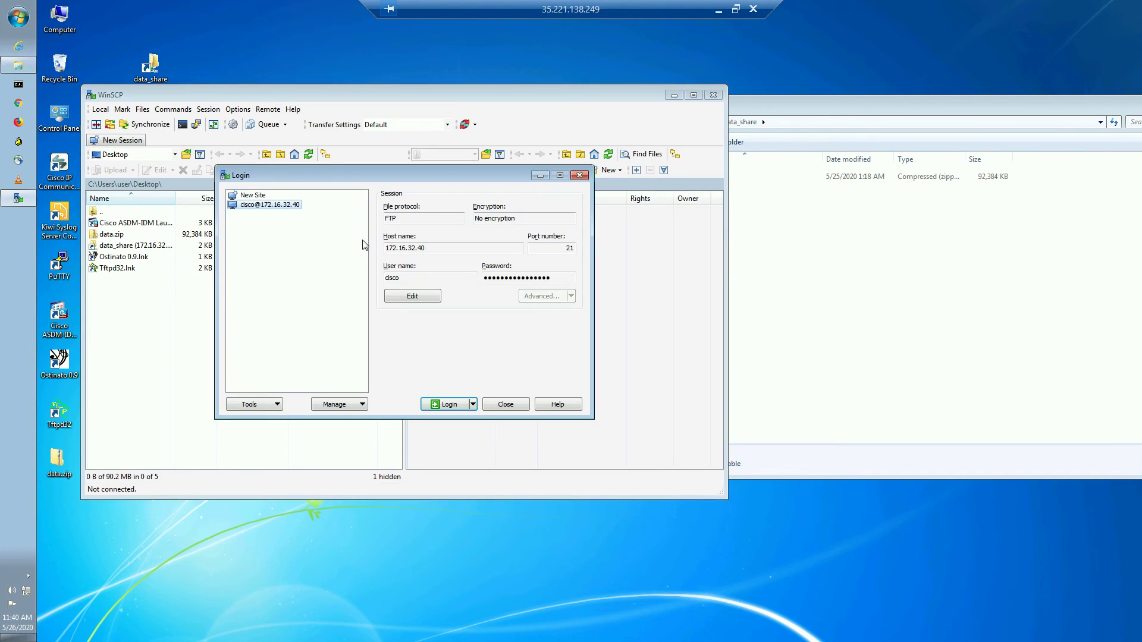
pyautogui.click(457, 404)
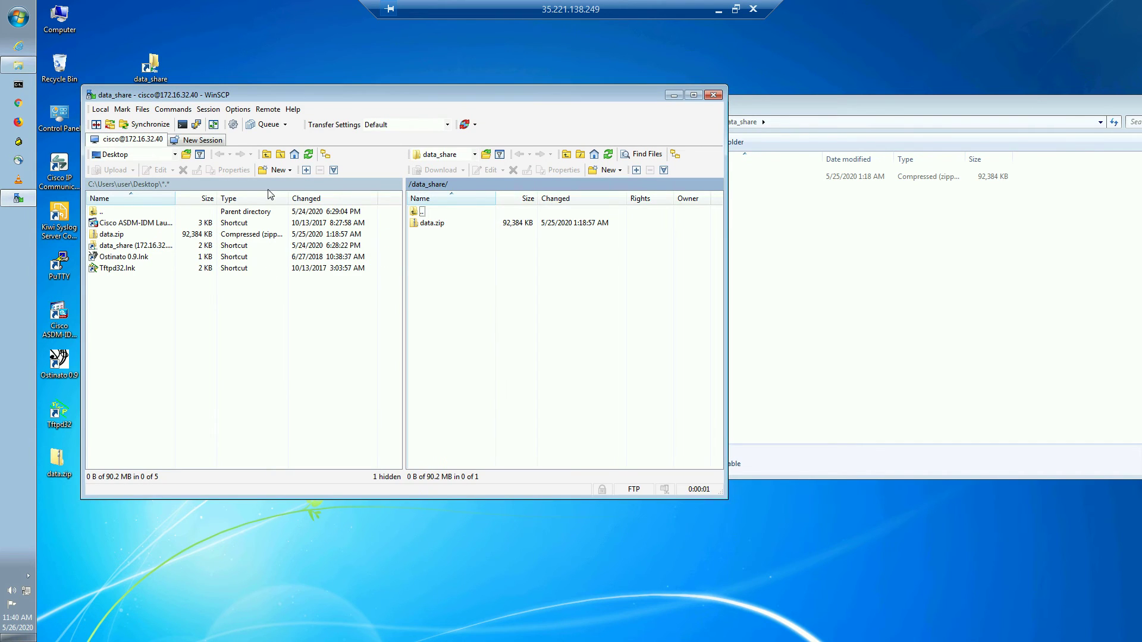
# - Upload data.zip from the Branch3 desktop to /data_share/, choosing to transfer it under a different name
pyautogui.moveTo(53, 467); pyautogui.dragTo(499, 396)
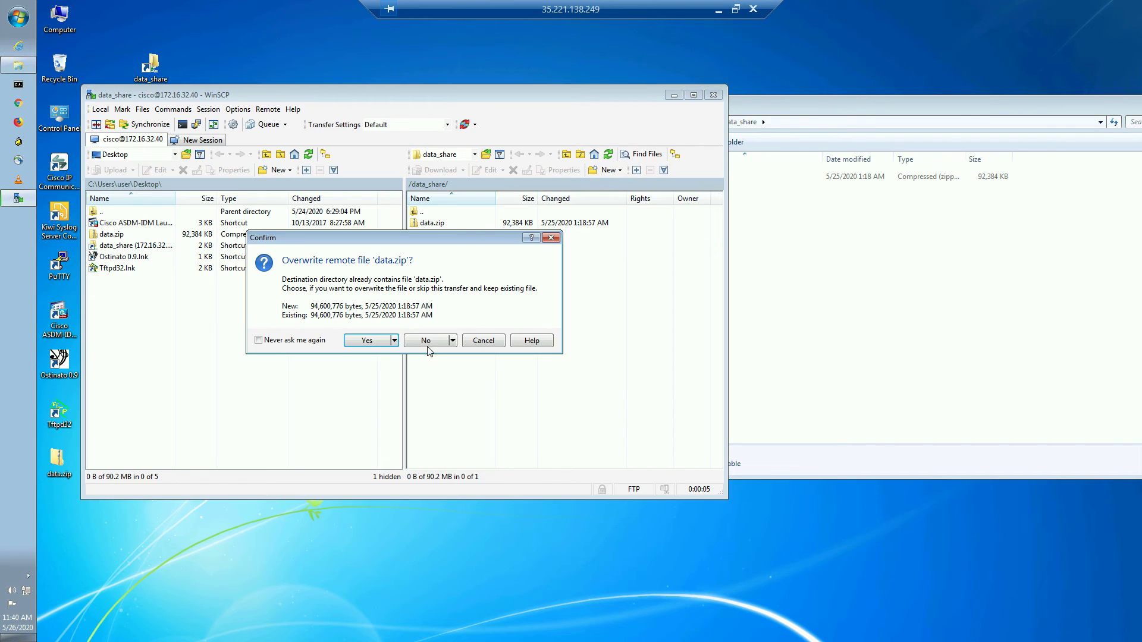
pyautogui.click(453, 342)
pyautogui.click(442, 382)
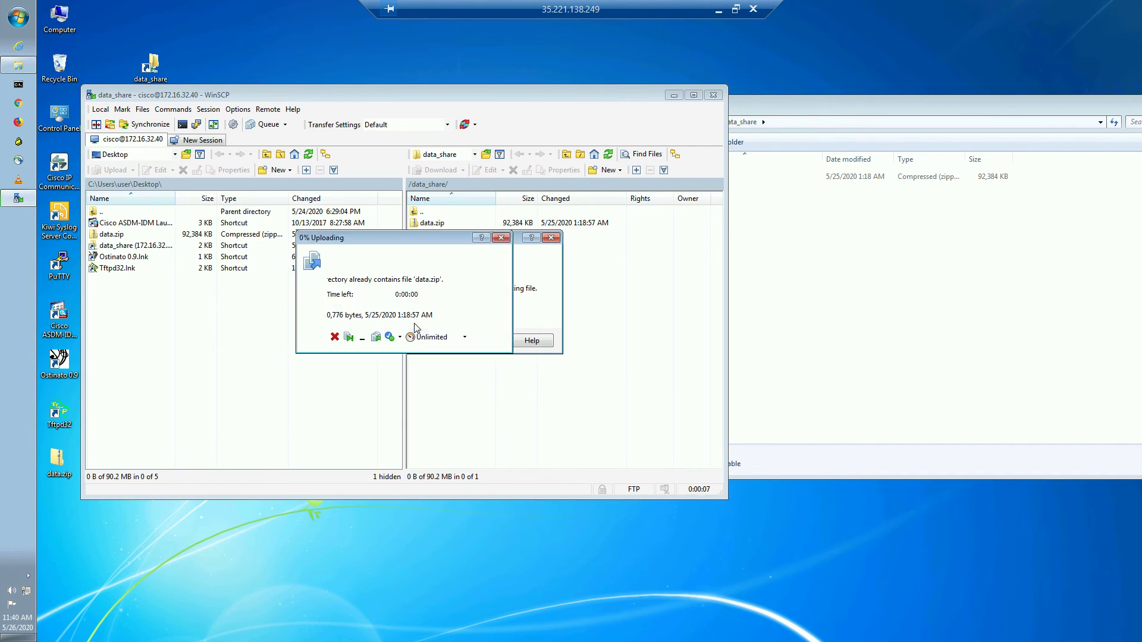
pyautogui.click(340, 292)
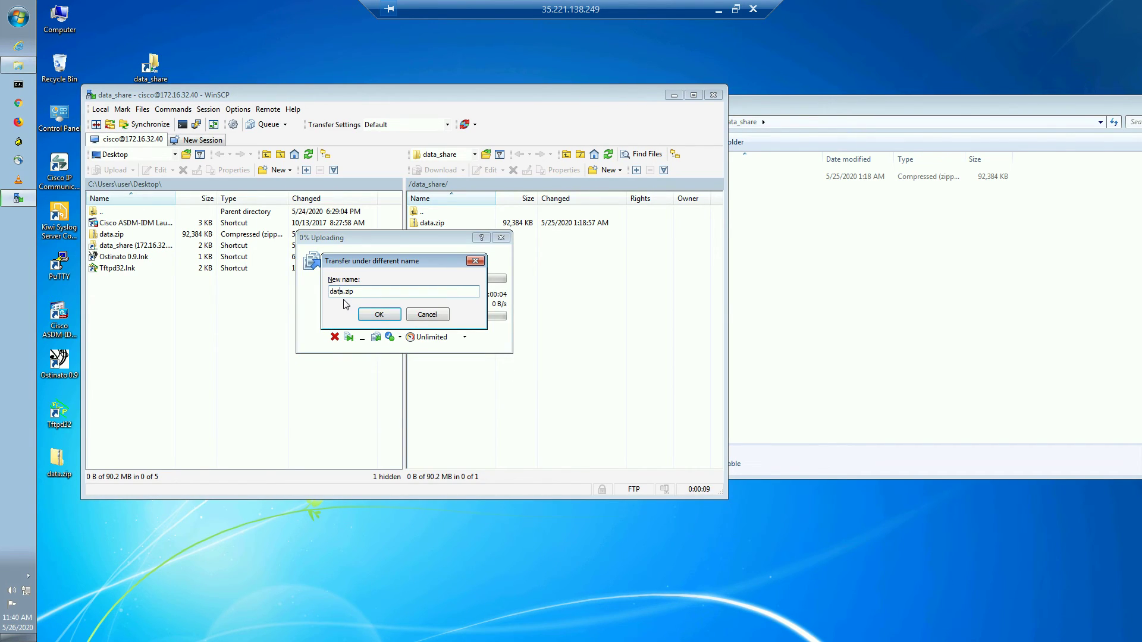
pyautogui.press('Return')
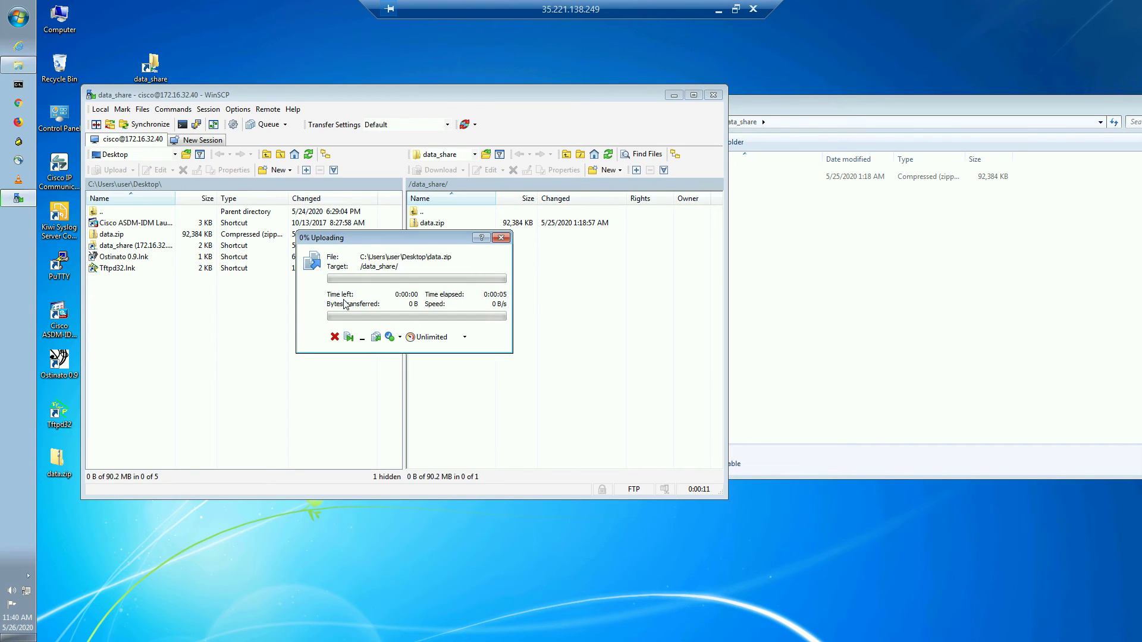
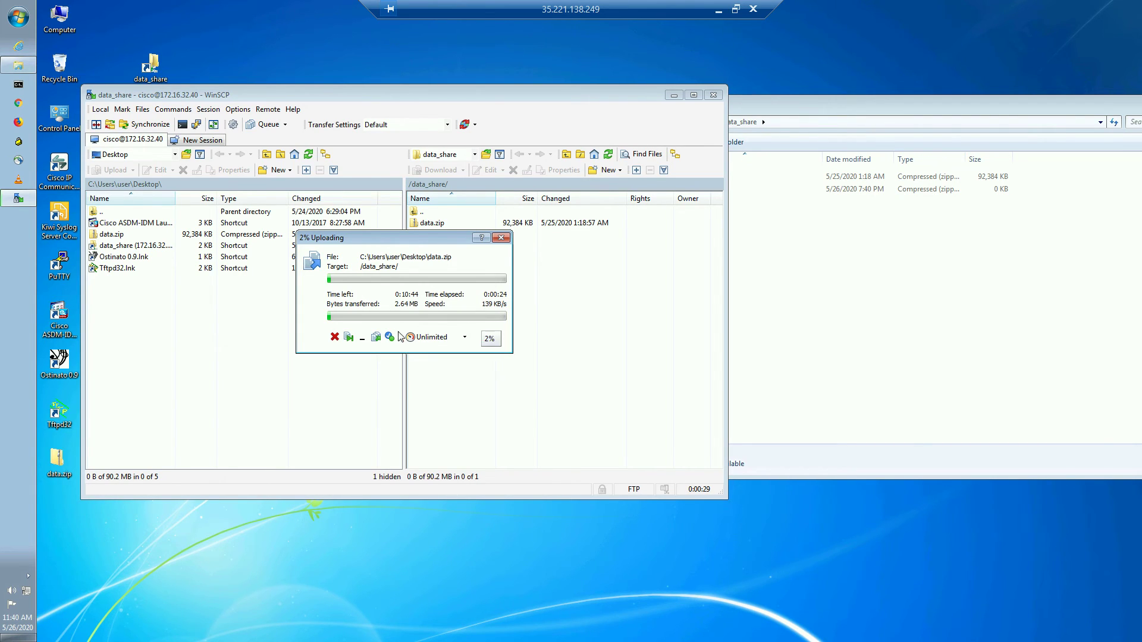
# - Minimize the remote desktop, rerun show interface queue ge0/0 | tab on BR3 and compare the queue 3 counters with the previous table
pyautogui.click(717, 10)
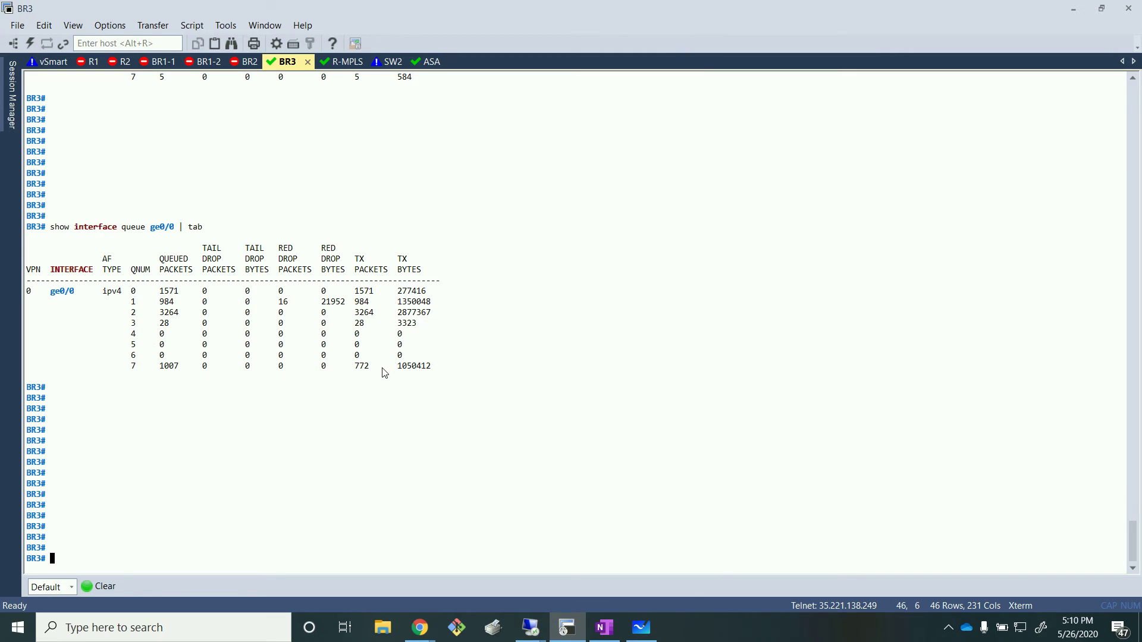
pyautogui.press('Up')
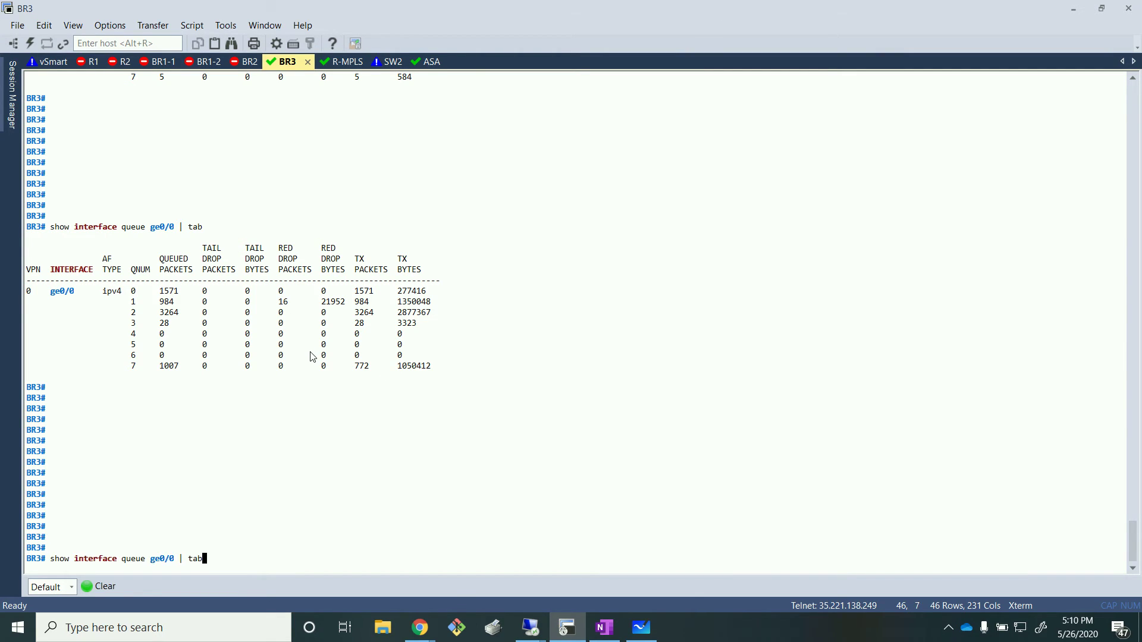
pyautogui.press('Return')
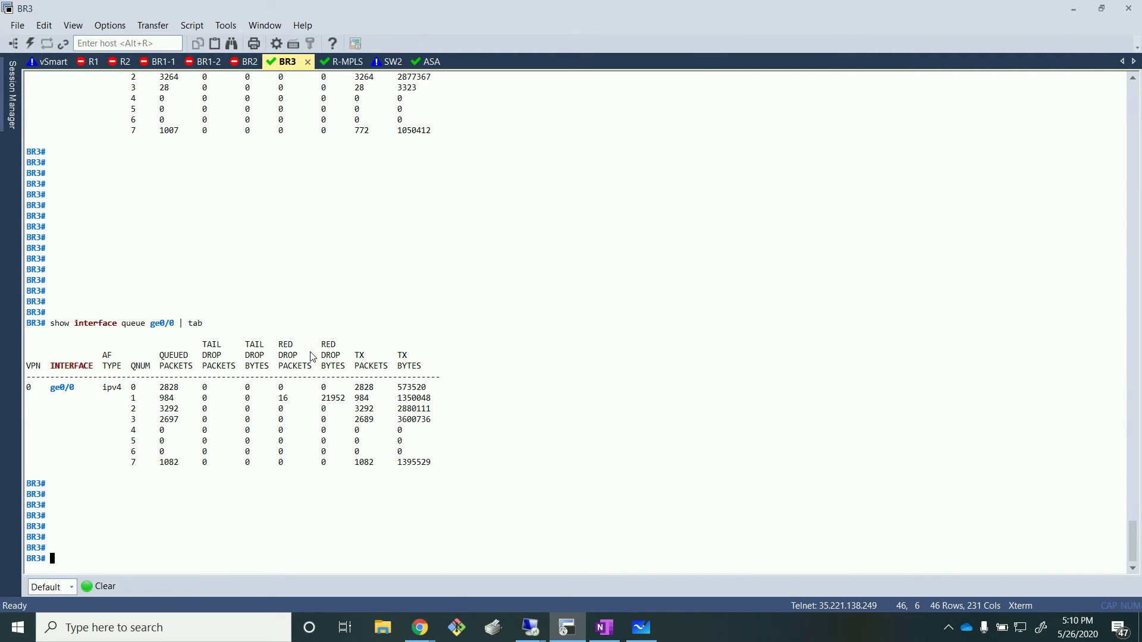
pyautogui.moveTo(129, 422); pyautogui.dragTo(439, 425)
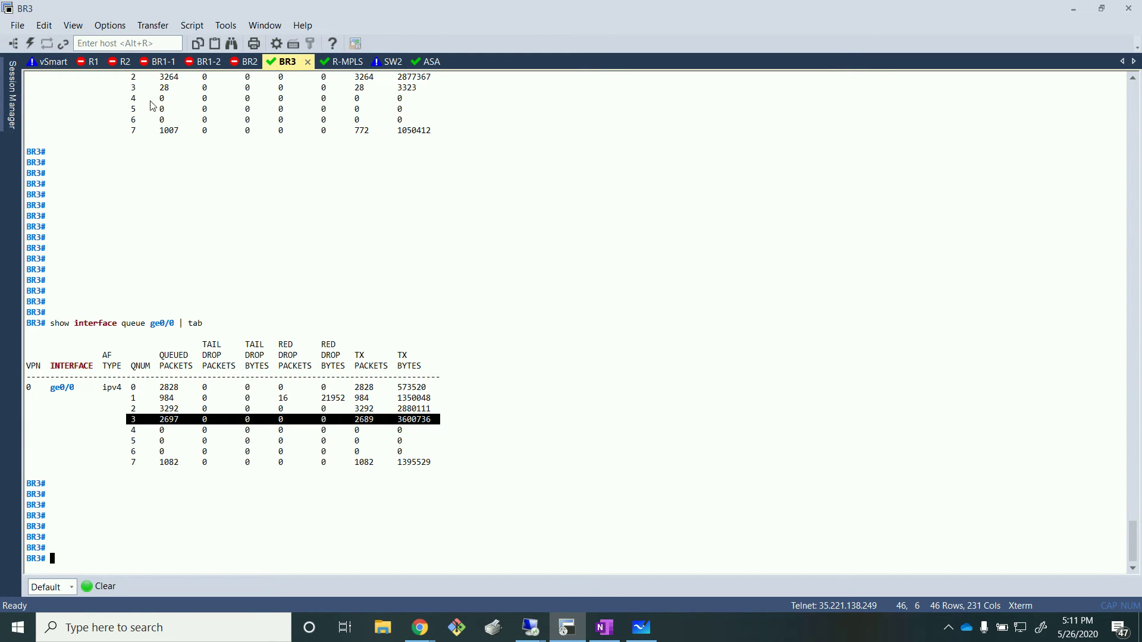
pyautogui.moveTo(151, 89); pyautogui.dragTo(179, 91)
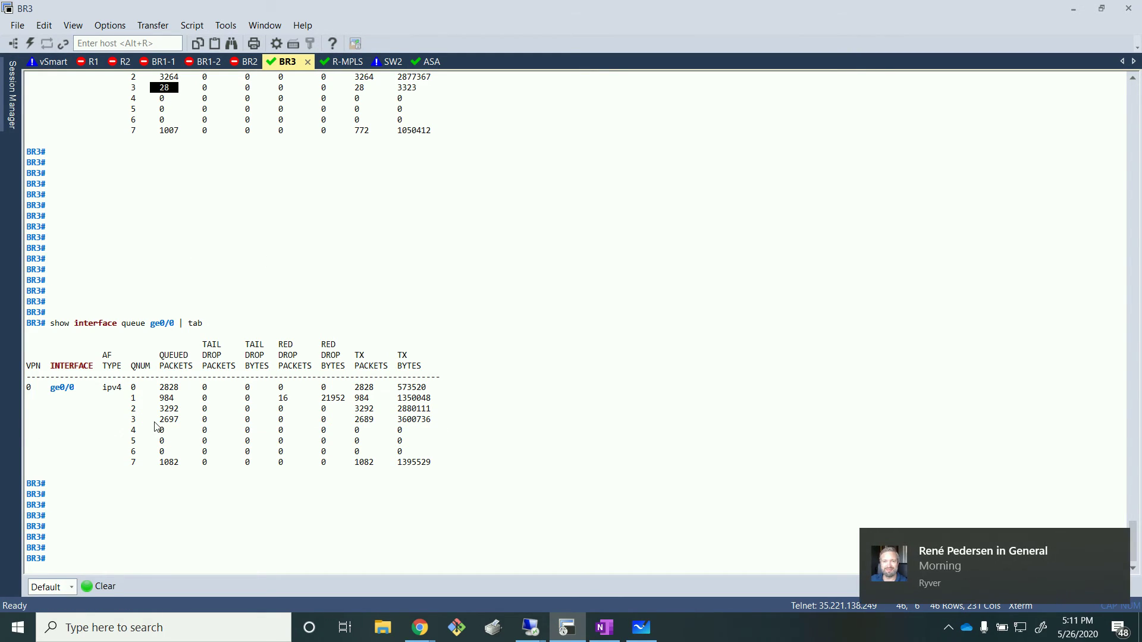
pyautogui.moveTo(154, 419); pyautogui.dragTo(178, 409)
pyautogui.click(652, 461)
pyautogui.click(1116, 543)
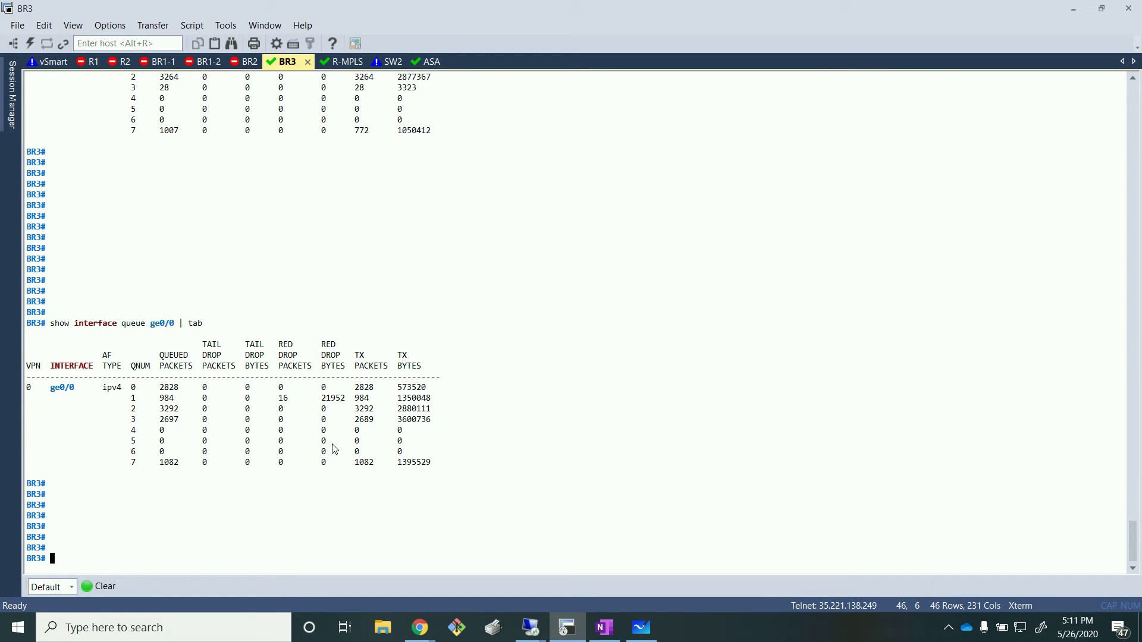
# - Refresh the ge0/0 queue table on BR3, add blank prompt lines below it and examine its queue 3 row during the upload
pyautogui.press('Up')
pyautogui.press('Return')
pyautogui.press('Return')
pyautogui.press('Return')
pyautogui.press('Return')
pyautogui.press('Return')
pyautogui.press('Return')
pyautogui.press('Return')
pyautogui.press('Return')
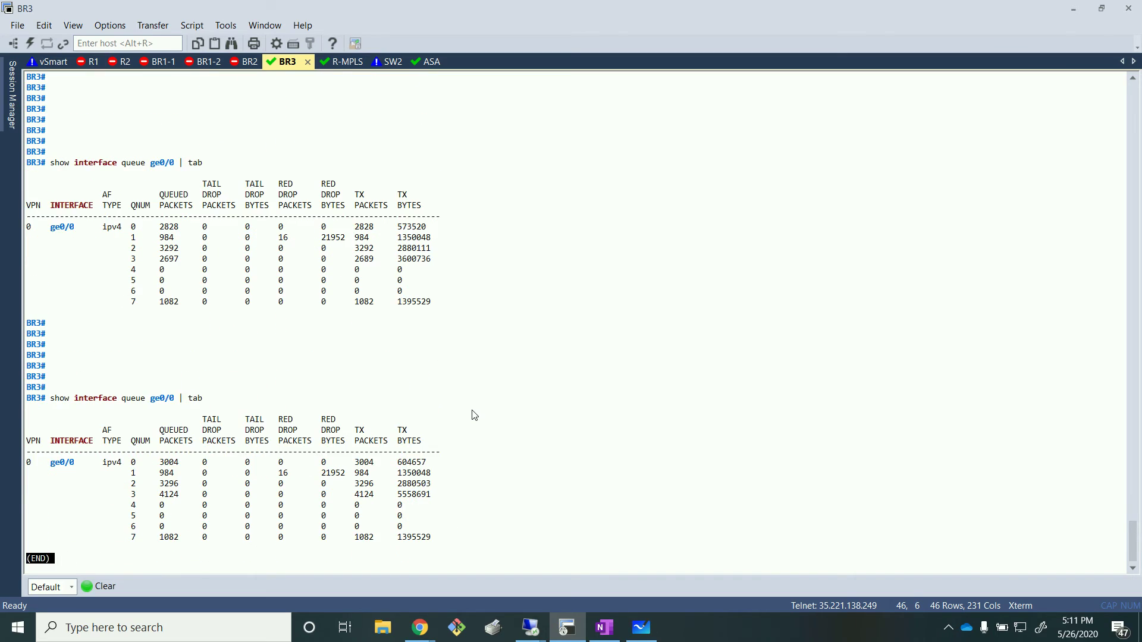
pyautogui.moveTo(153, 420); pyautogui.dragTo(456, 428)
pyautogui.click(529, 487)
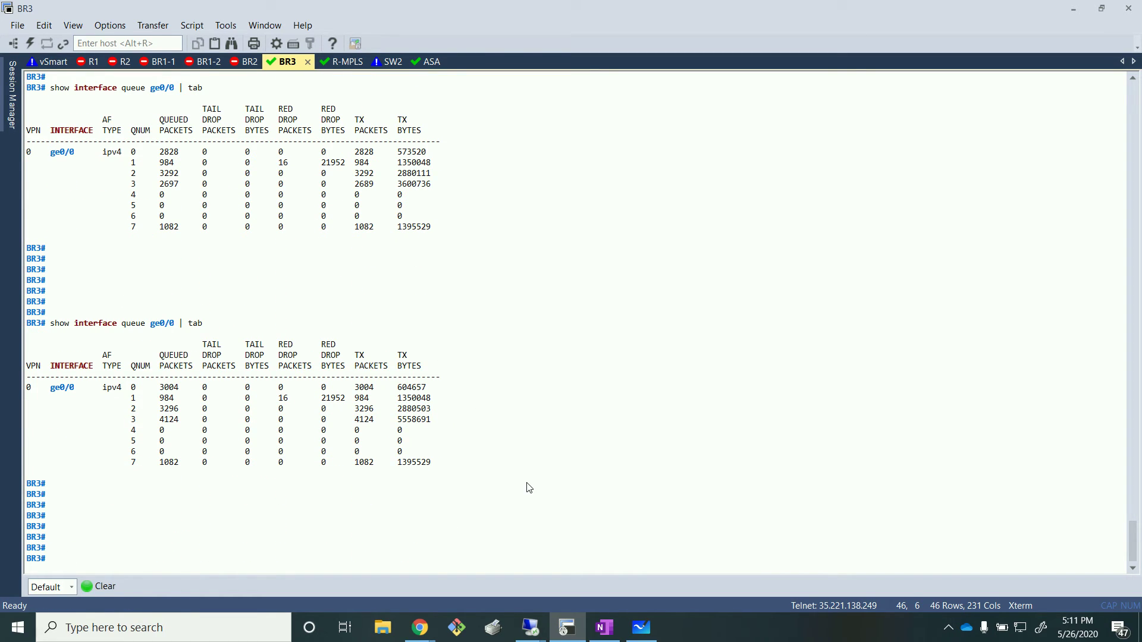
# - Run show interface queue ge0/0 | tab on BR3 once more, followed by blank prompt lines, to check queue growth
pyautogui.press('Up')
pyautogui.press('Return')
pyautogui.press('Return')
pyautogui.press('Return')
pyautogui.press('Return')
pyautogui.press('Return')
pyautogui.press('Return')
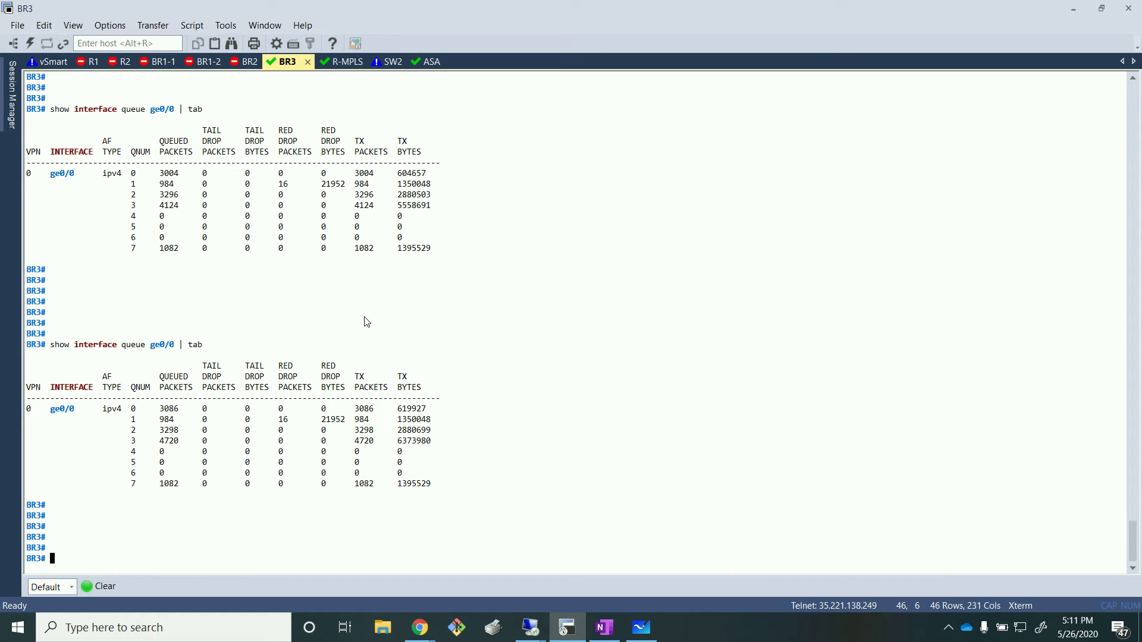
# - Mark the queue 3 row, rerun show interface queue ge0/0 | tab on BR3 and compare queue 3 with the preceding table
pyautogui.moveTo(127, 441); pyautogui.dragTo(506, 446)
pyautogui.click(506, 446)
pyautogui.press('Up')
pyautogui.press('Return')
pyautogui.press('Return')
pyautogui.press('Return')
pyautogui.press('Return')
pyautogui.press('Return')
pyautogui.press('Return')
pyautogui.press('Return')
pyautogui.press('Return')
pyautogui.press('Return')
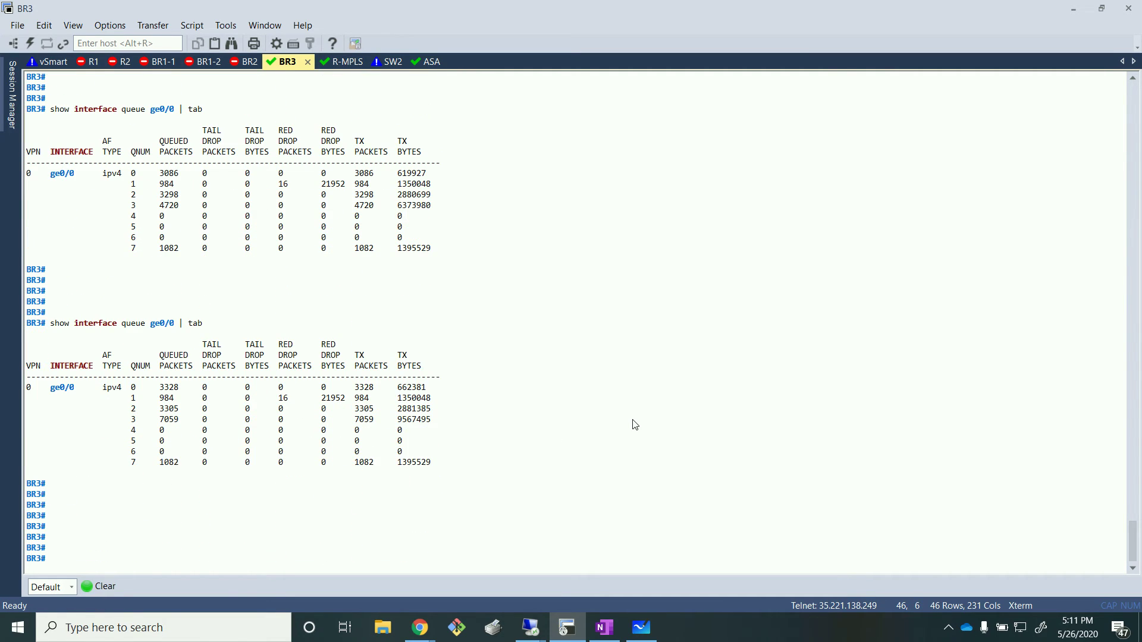
pyautogui.moveTo(132, 410); pyautogui.dragTo(460, 415)
pyautogui.click(461, 415)
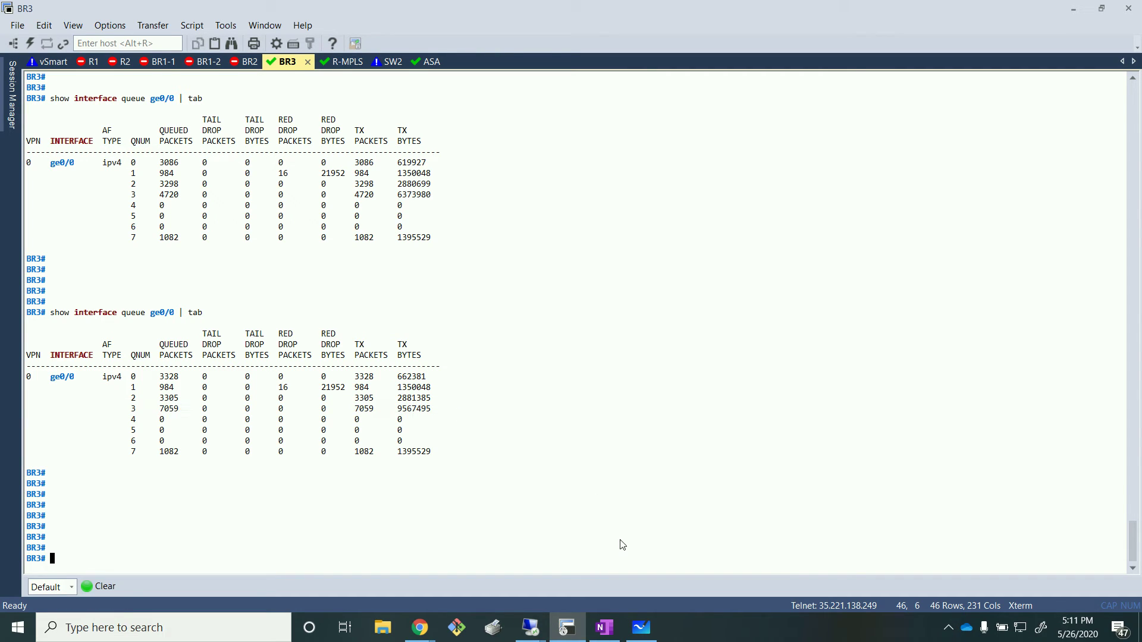
# - Check the data.zip upload progress on the Branch3 remote desktop, and examine the queue 3 row back in the BR3 terminal
pyautogui.moveTo(530, 628)
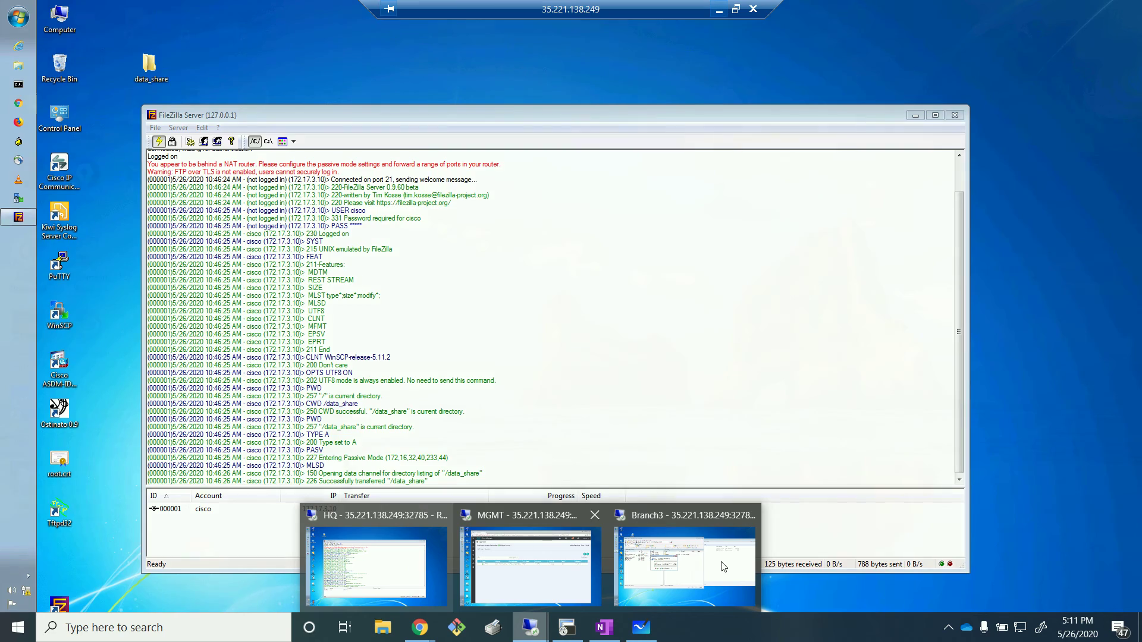
pyautogui.click(723, 566)
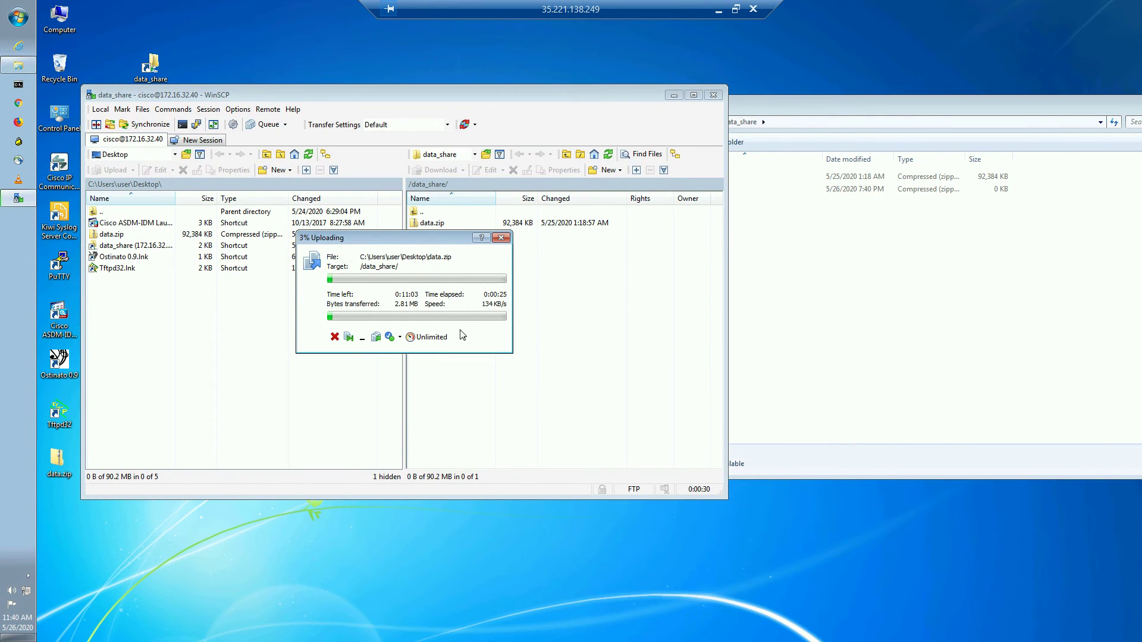
pyautogui.click(718, 10)
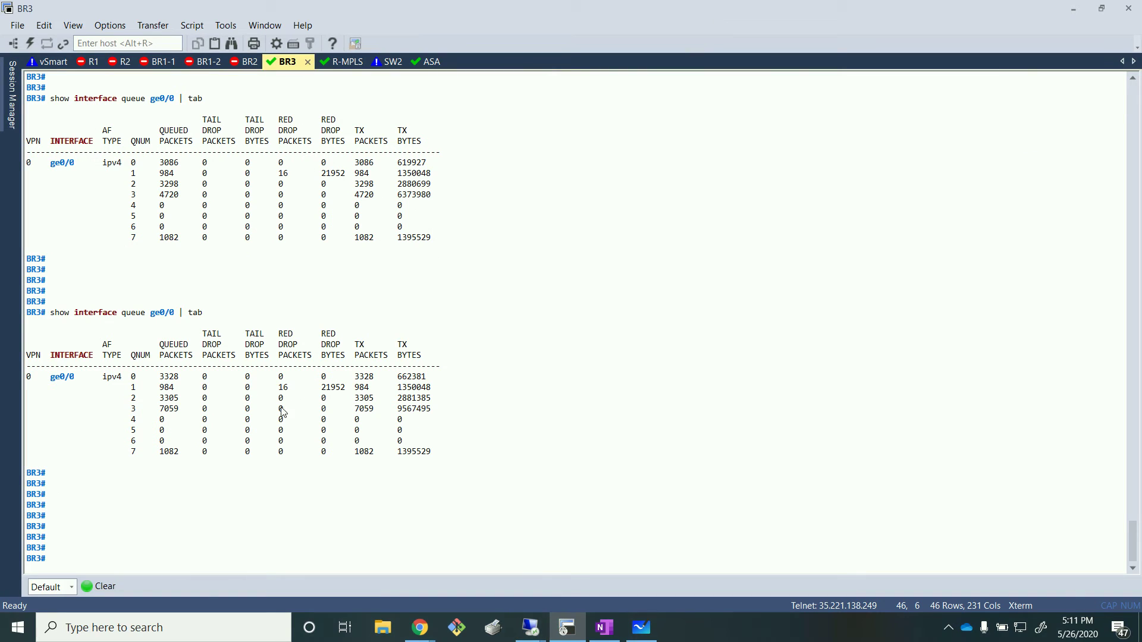
pyautogui.doubleClick(134, 409)
pyautogui.moveTo(133, 409); pyautogui.dragTo(549, 412)
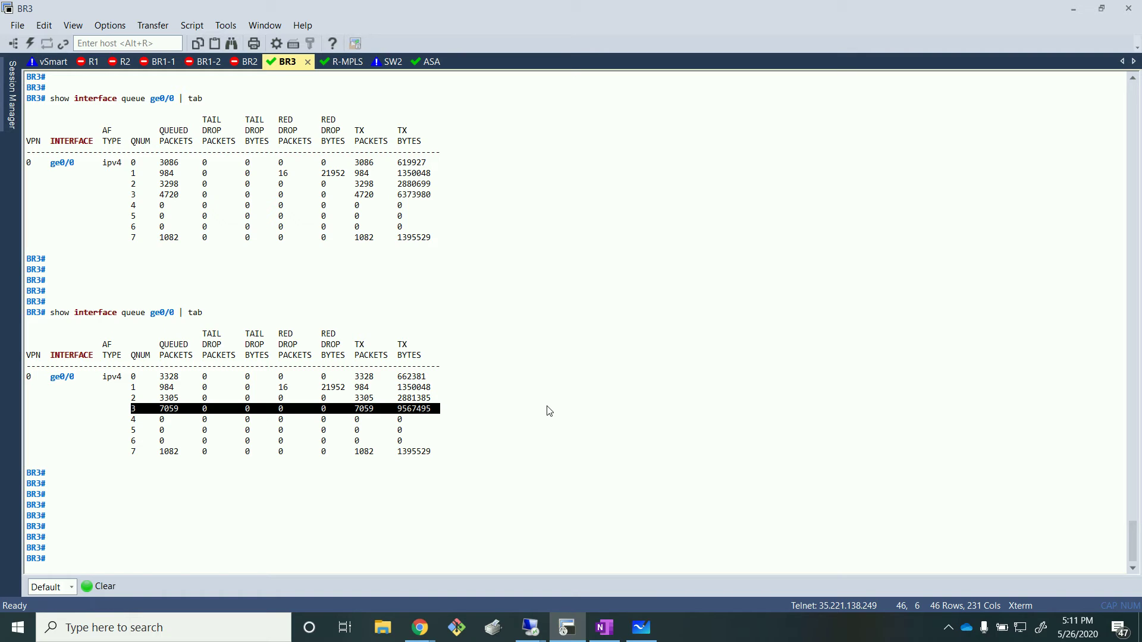
pyautogui.click(475, 500)
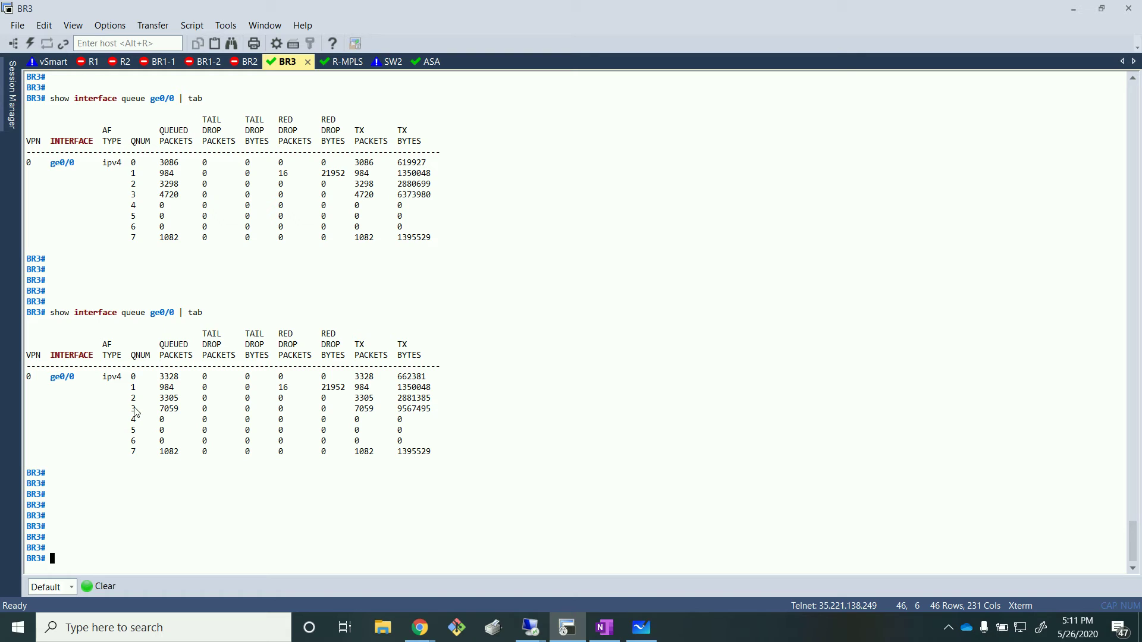
pyautogui.moveTo(128, 409); pyautogui.dragTo(490, 412)
pyautogui.click(503, 431)
# - Cancel the running data.zip upload in WinSCP on the Branch3 remote desktop and minimize that desktop
pyautogui.click(546, 635)
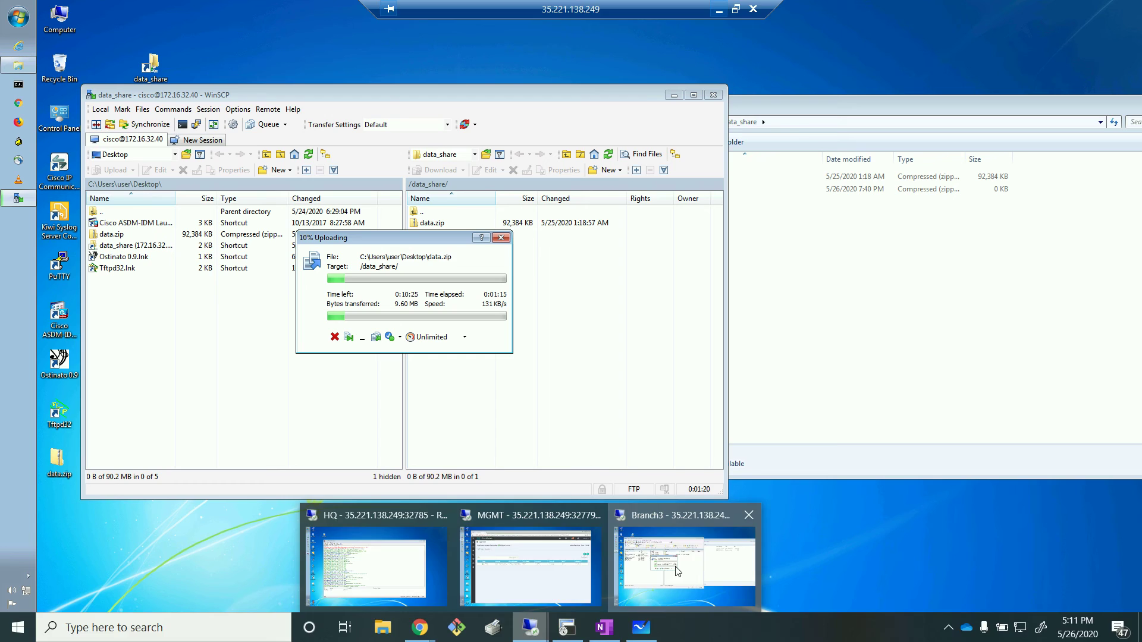
pyautogui.click(684, 559)
pyautogui.click(334, 338)
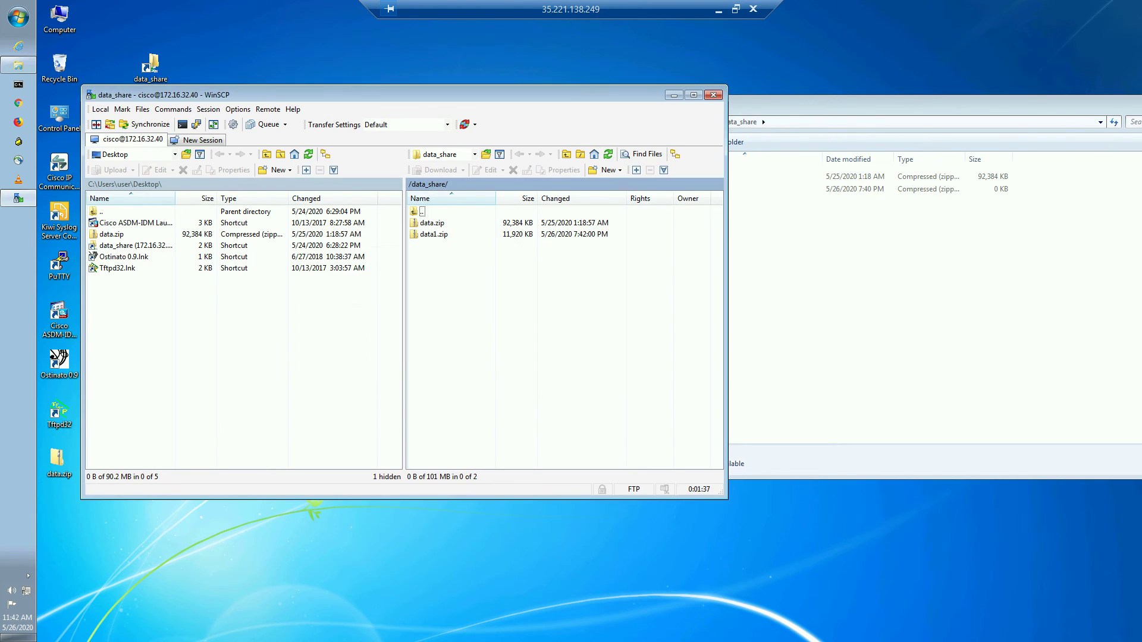
pyautogui.click(719, 9)
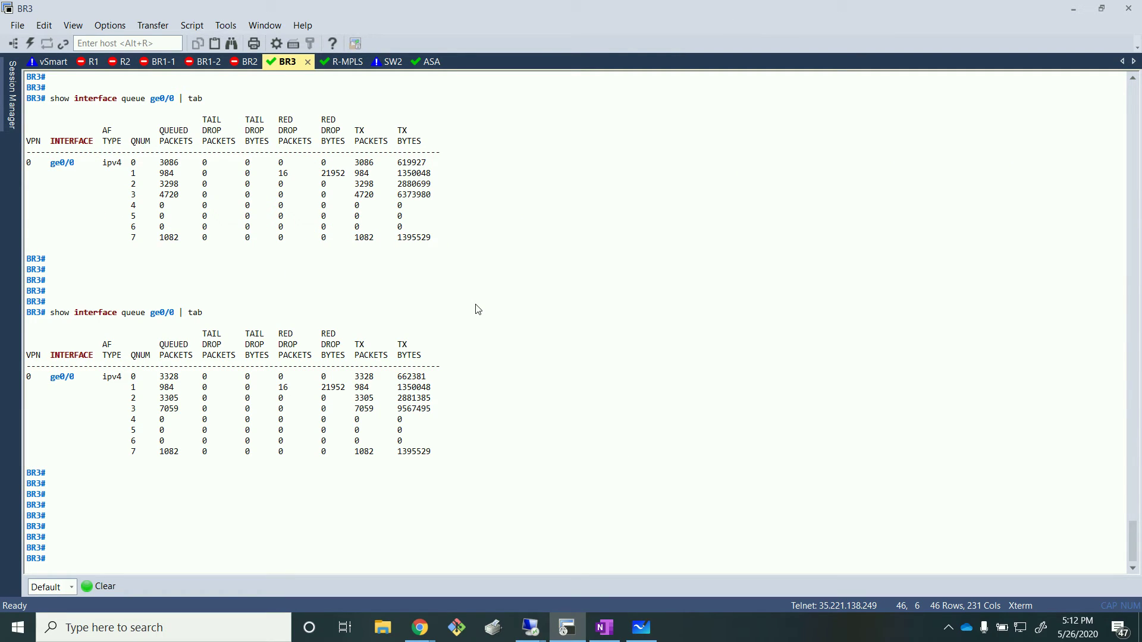
# - Run show policy data-policy-filter on BR3 and add blank prompt lines below its output
pyautogui.write('show policy da')
pyautogui.press('Tab')
pyautogui.press('Return')
pyautogui.press('Return')
pyautogui.press('Return')
pyautogui.press('Return')
pyautogui.press('Return')
pyautogui.press('Return')
pyautogui.press('Return')
pyautogui.press('Return')
pyautogui.press('Return')
pyautogui.press('Return')
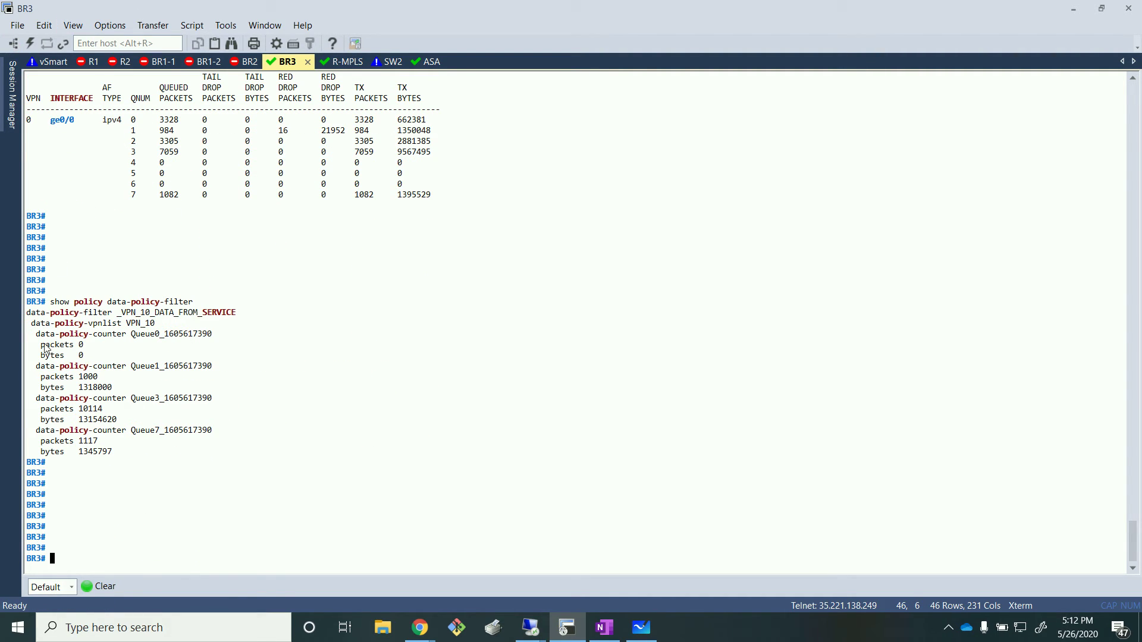
# - Examine the packet and byte counters for Queue0, Queue1, Queue3 and Queue7 in the data-policy-filter output
pyautogui.moveTo(37, 334); pyautogui.dragTo(92, 361)
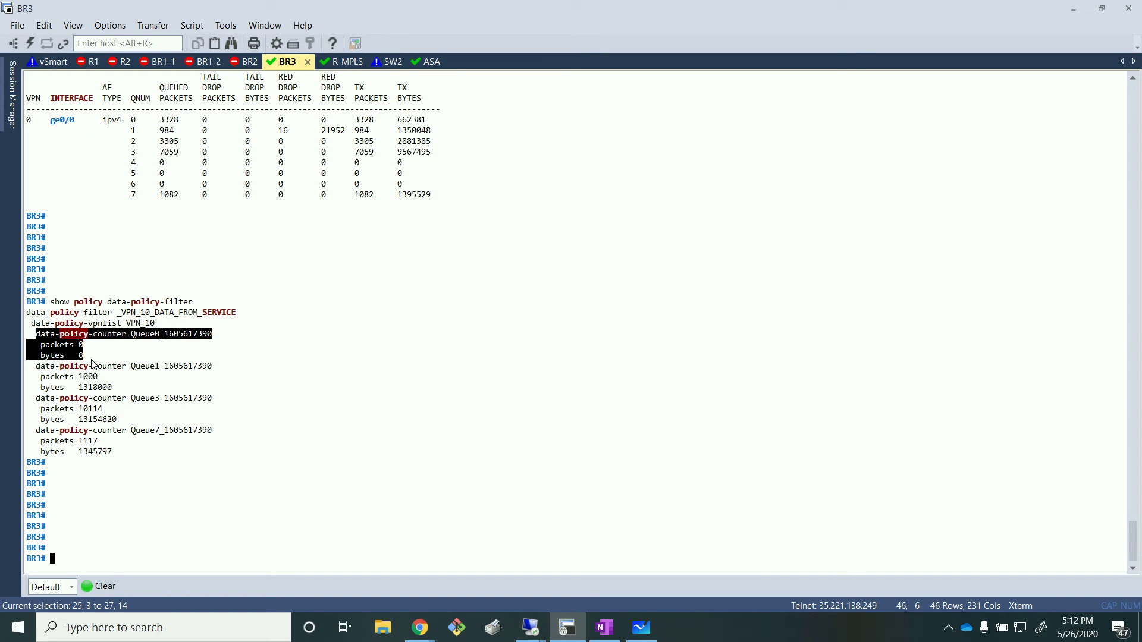
pyautogui.click(50, 347)
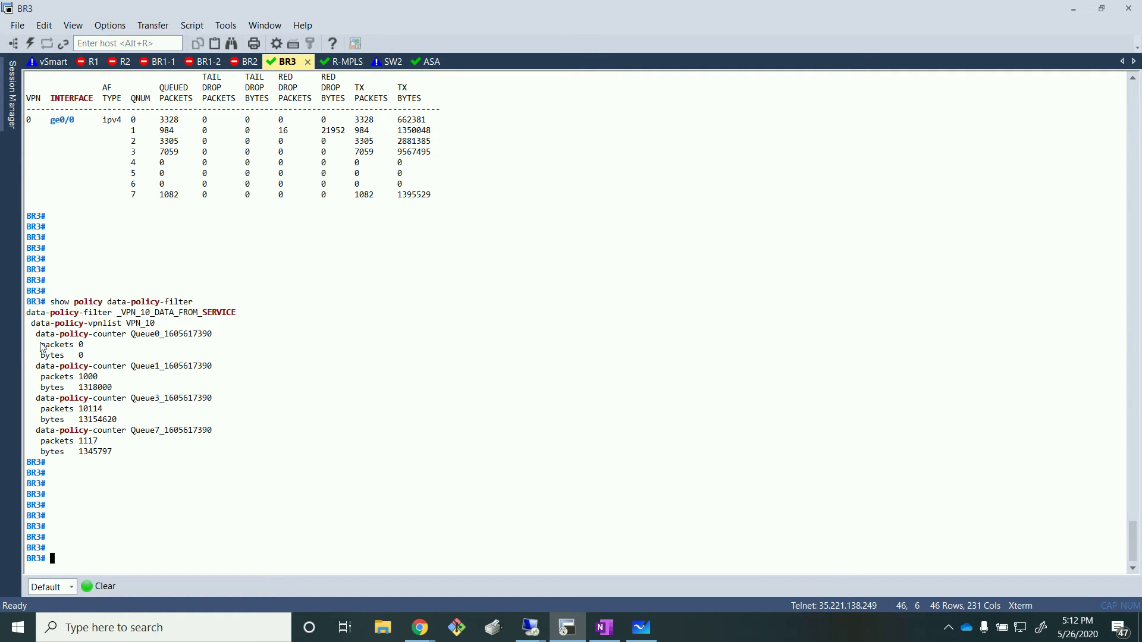
pyautogui.moveTo(37, 335); pyautogui.dragTo(138, 391)
pyautogui.click(89, 363)
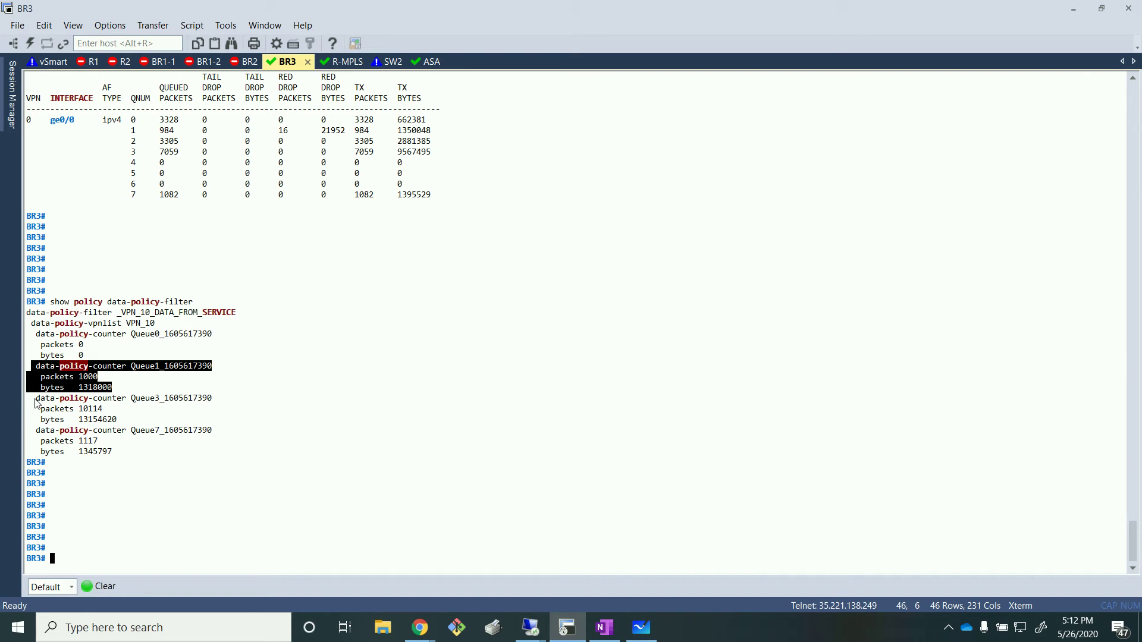
pyautogui.moveTo(31, 398); pyautogui.dragTo(153, 419)
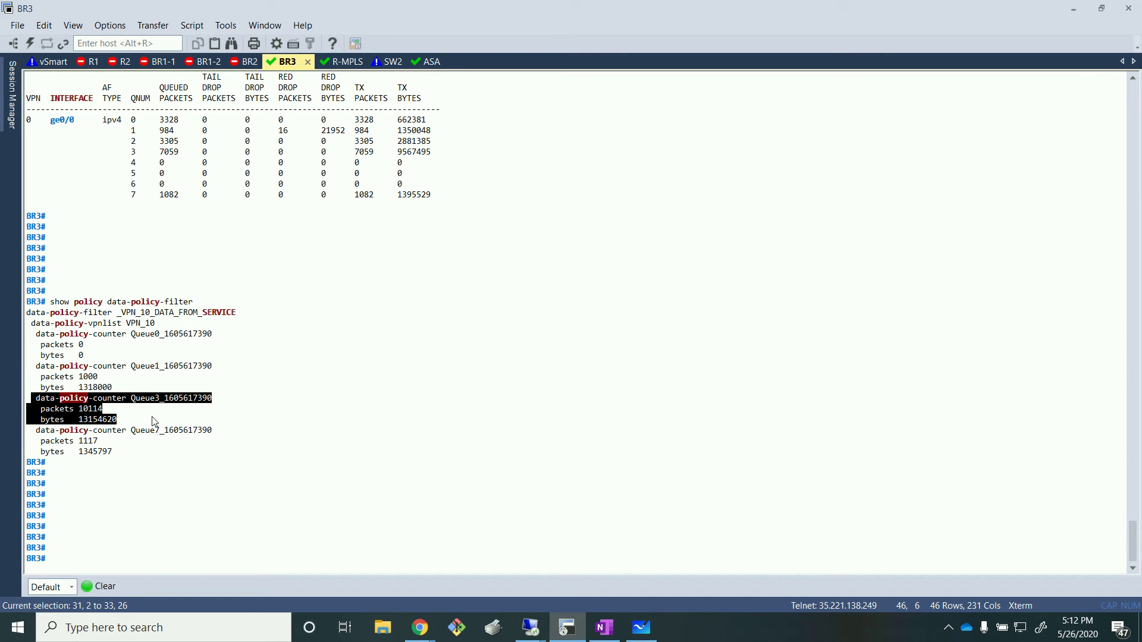
pyautogui.moveTo(31, 430); pyautogui.dragTo(15, 367)
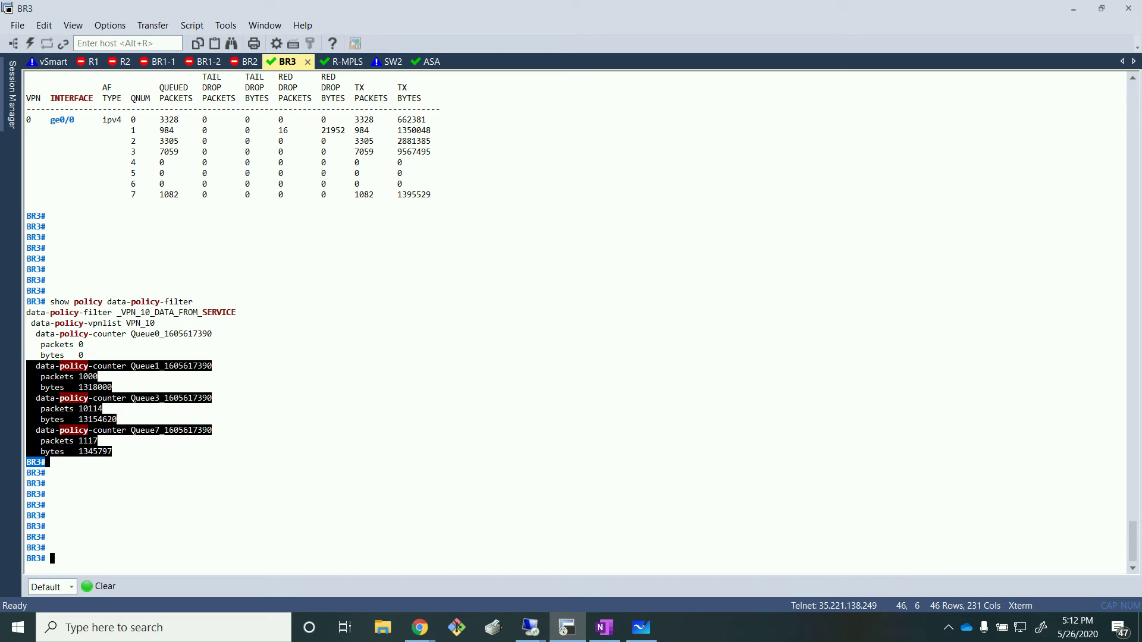
pyautogui.click(707, 513)
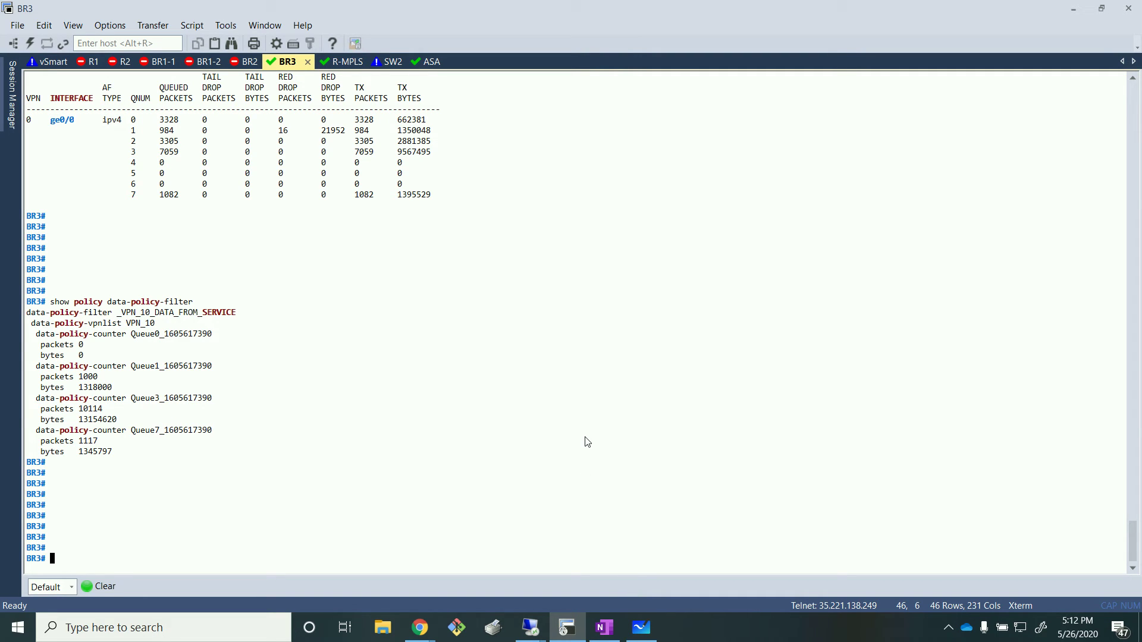
# - Switch to Microsoft Whiteboard and review the QoS class table, focusing on the Rewrite column for the Video and Bizz classes
pyautogui.click(641, 627)
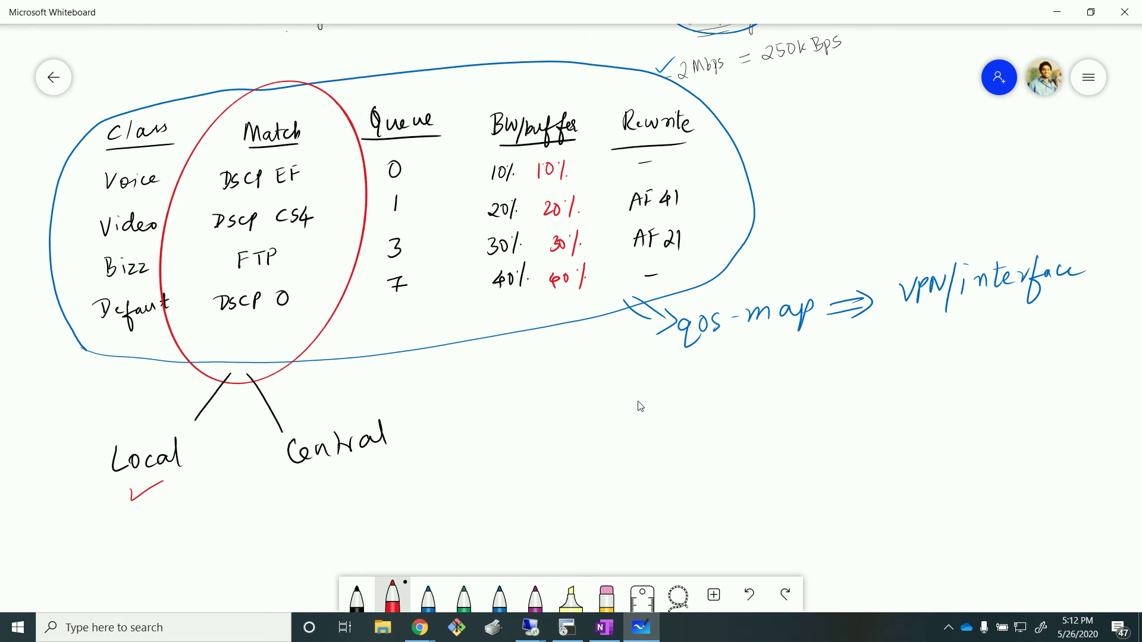
pyautogui.scroll(-5, 640, 411)
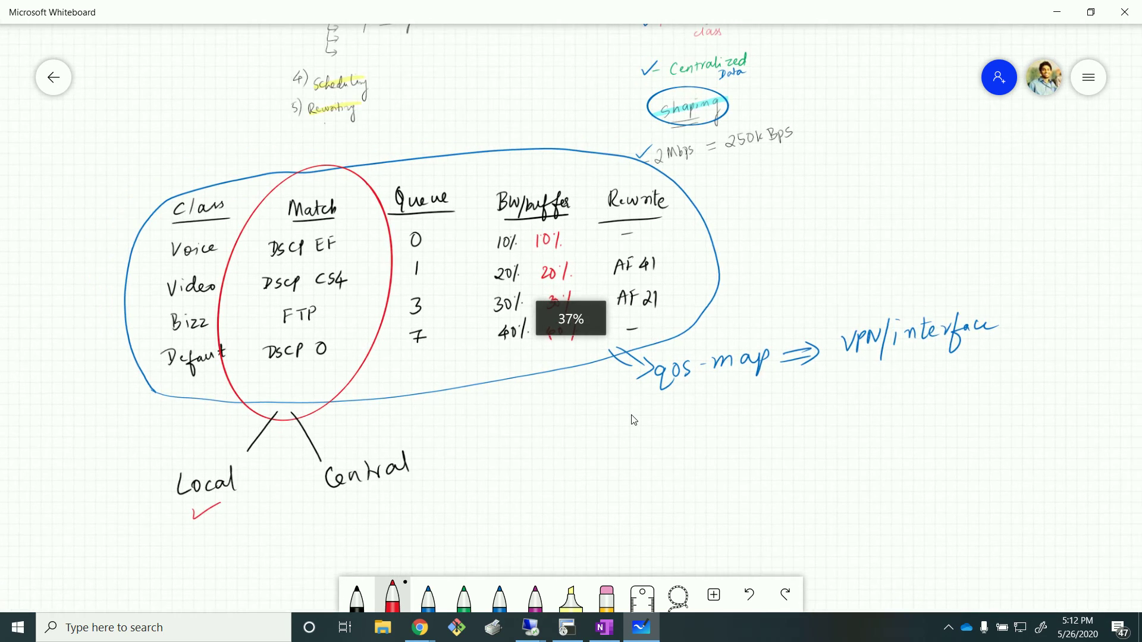
pyautogui.scroll(-4, 634, 420)
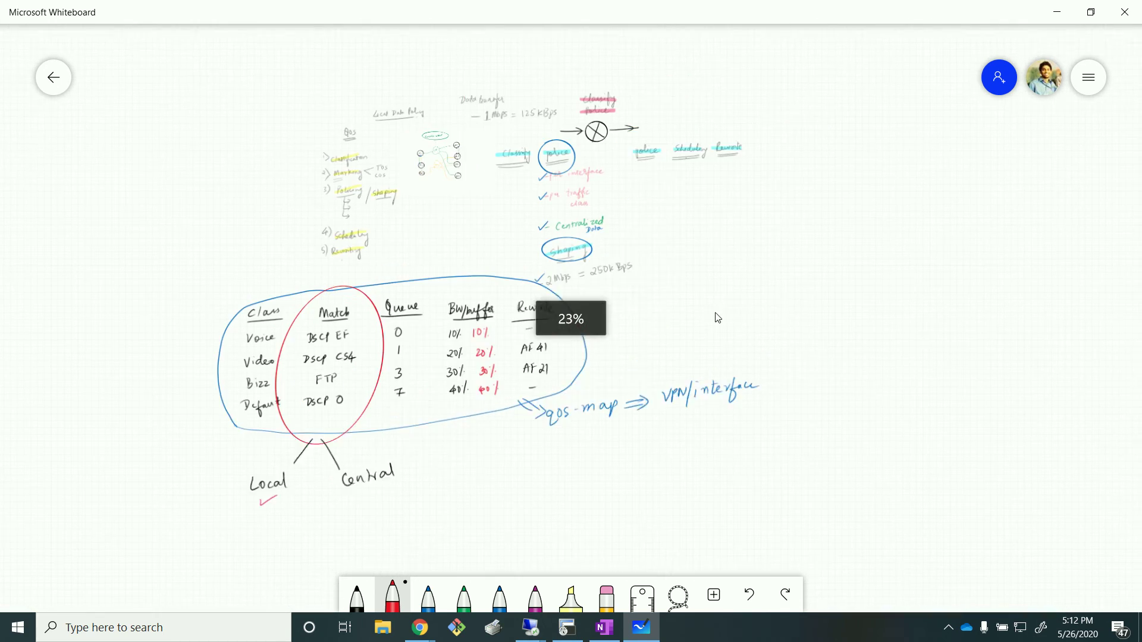
pyautogui.hscroll(3, 718, 318)
pyautogui.scroll(2, 706, 342)
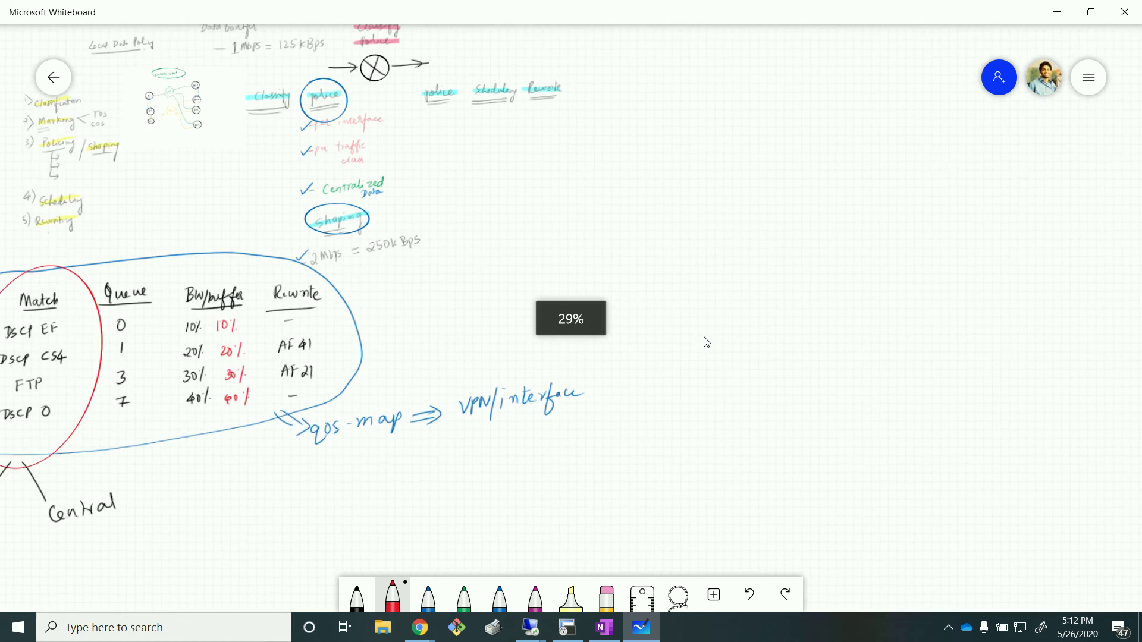
pyautogui.scroll(2, 689, 297)
pyautogui.hscroll(-4, 794, 303)
pyautogui.scroll(-2, 654, 285)
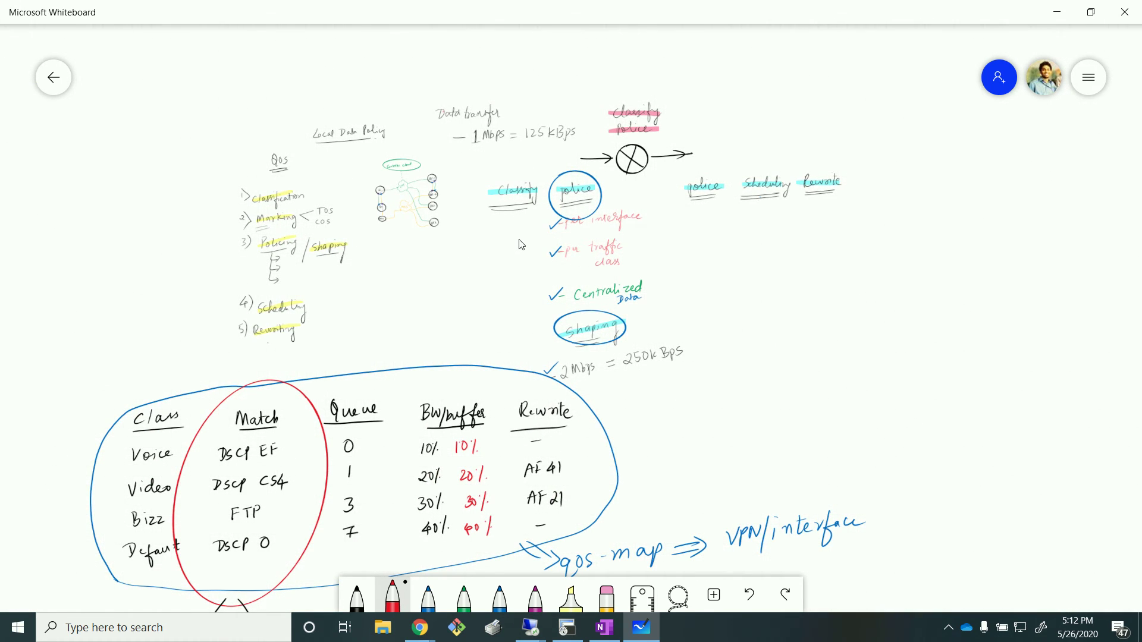
pyautogui.moveTo(790, 264); pyautogui.dragTo(662, 305)
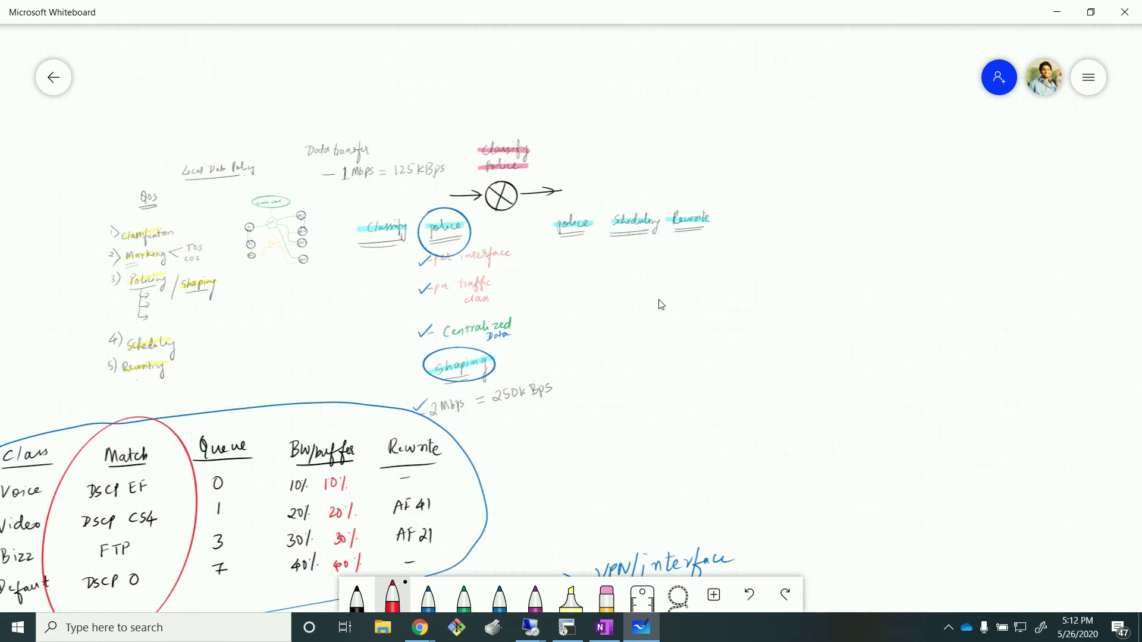
pyautogui.scroll(4, 678, 286)
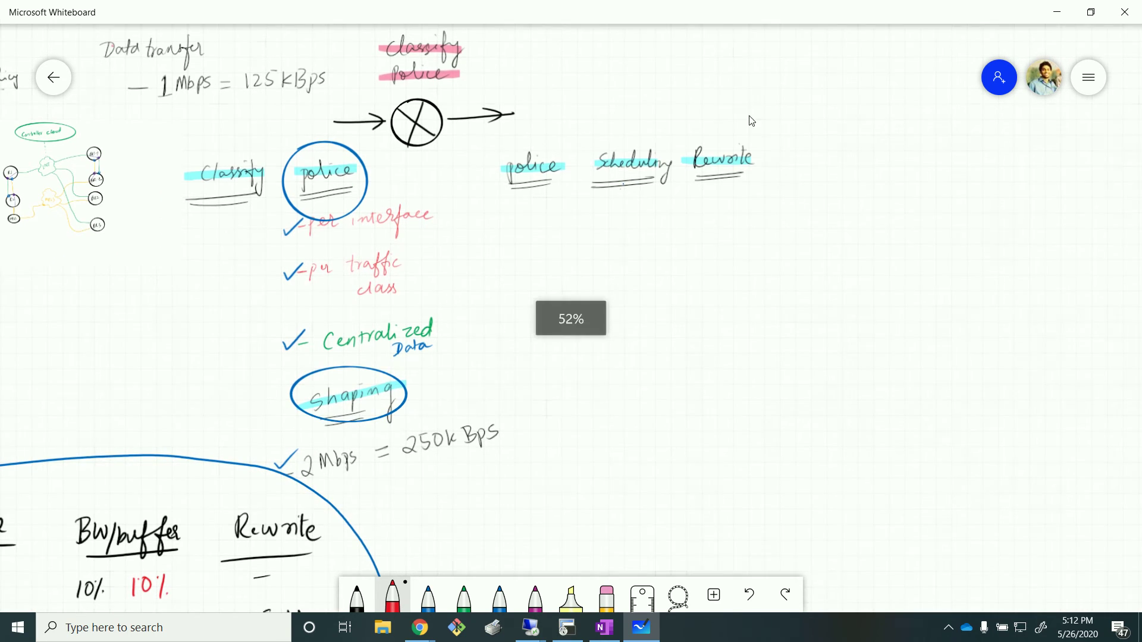
pyautogui.moveTo(714, 410); pyautogui.dragTo(917, 204)
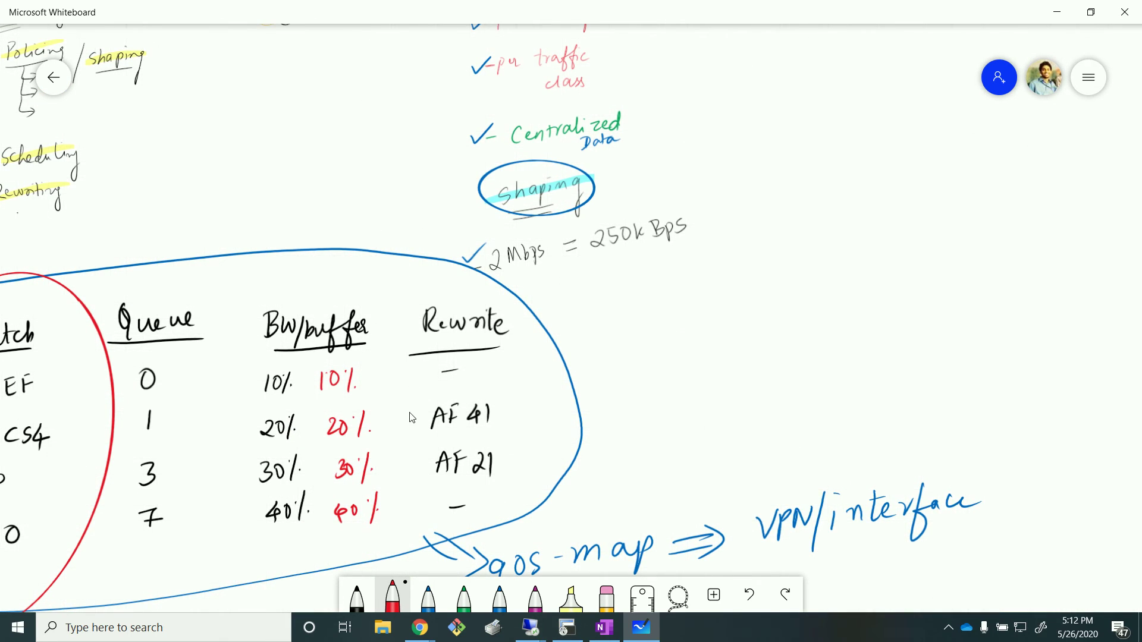
pyautogui.moveTo(471, 416)
pyautogui.mouseDown()
pyautogui.moveTo(542, 400)
pyautogui.moveTo(479, 412)
pyautogui.mouseUp()
pyautogui.click(660, 446)
pyautogui.moveTo(660, 446); pyautogui.dragTo(913, 379)
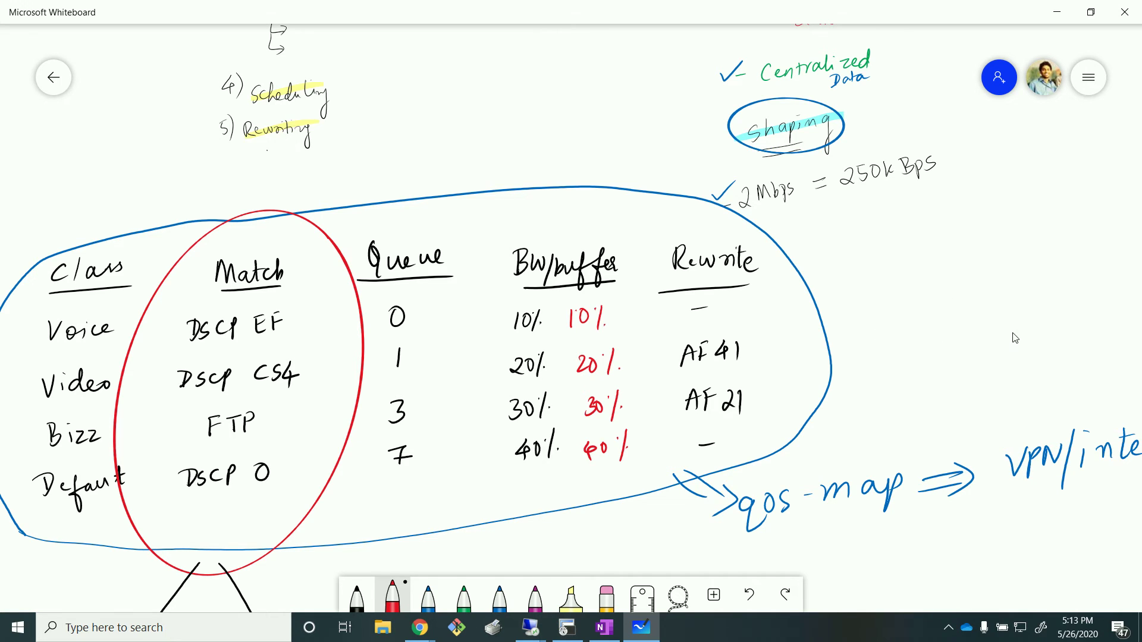
# - Switch to vManage on the MGMT remote desktop and open the Forwarding Class/QoS configuration for localized policies
pyautogui.click(526, 637)
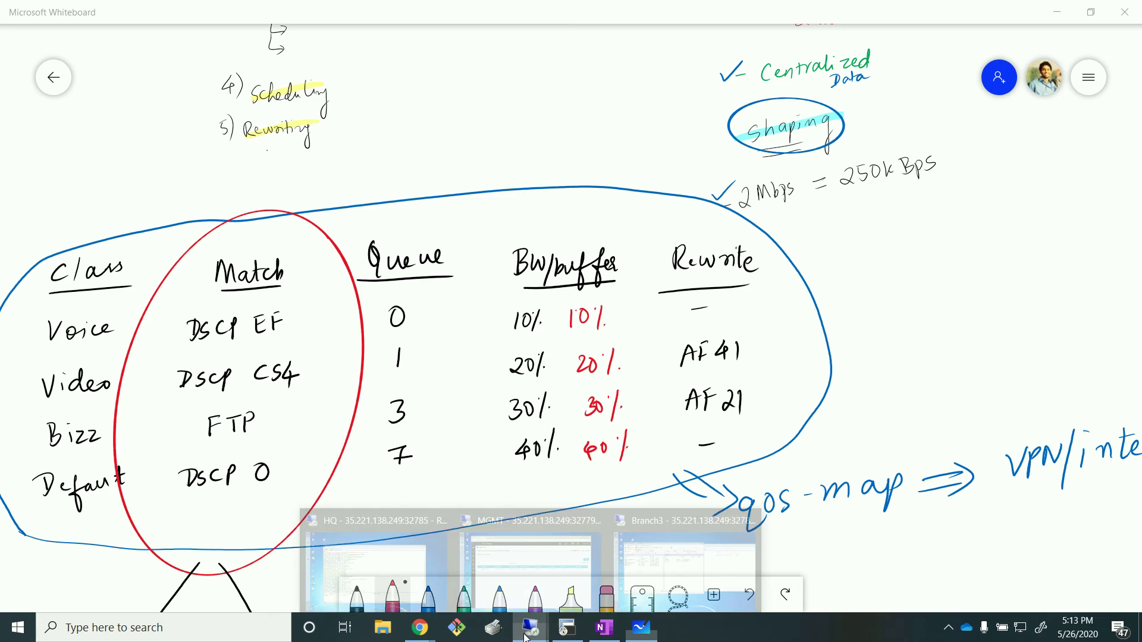
pyautogui.click(529, 562)
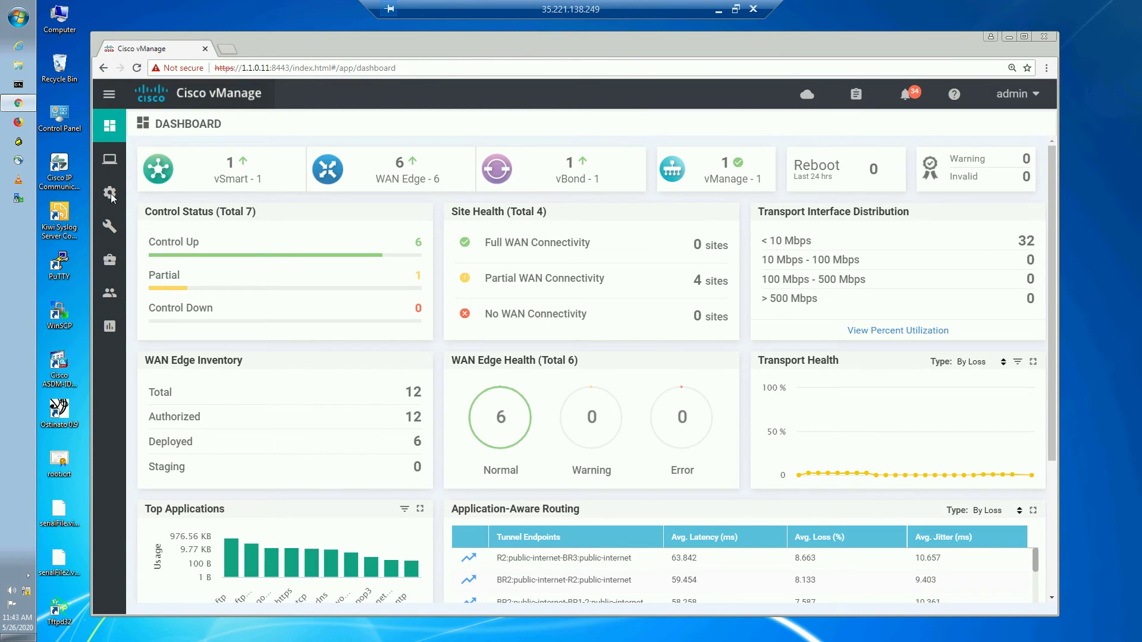
pyautogui.moveTo(109, 192)
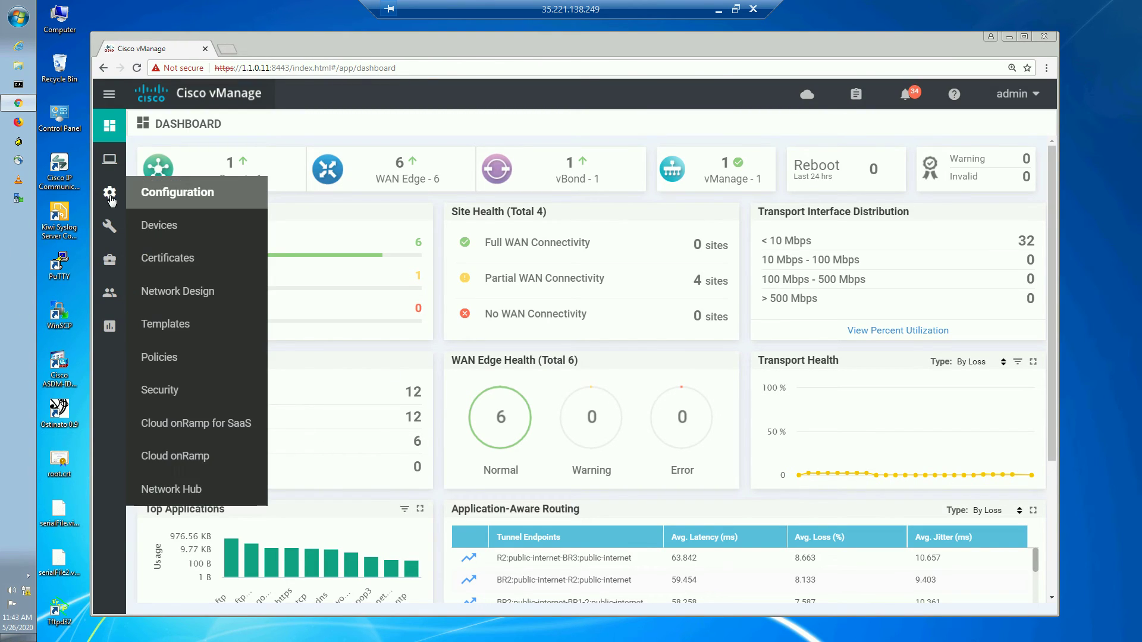
pyautogui.click(160, 359)
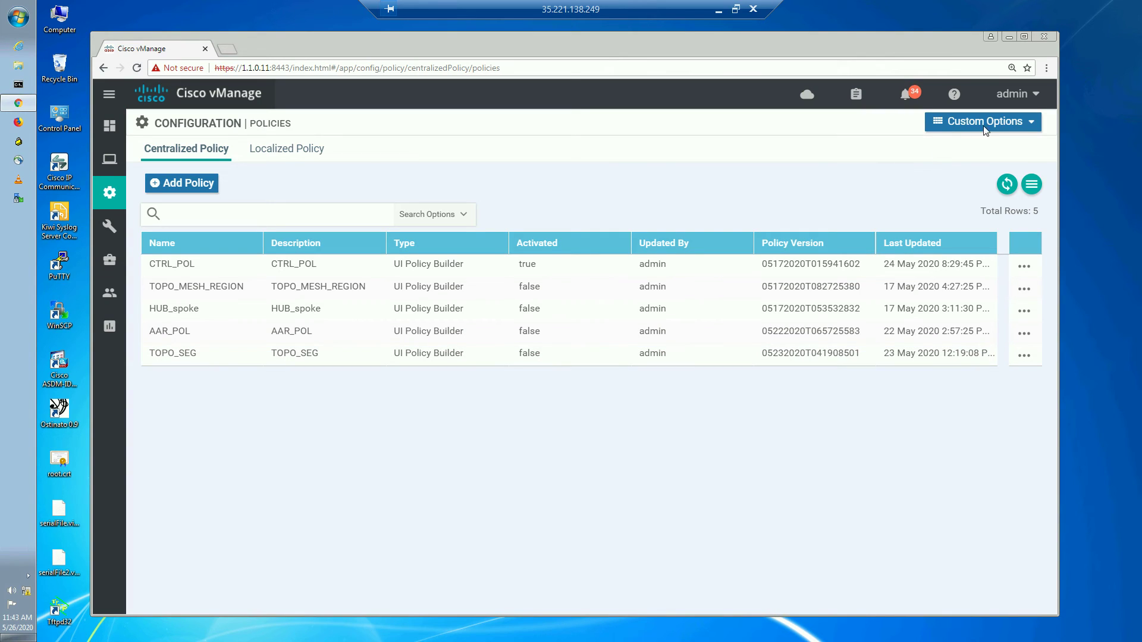
pyautogui.click(992, 122)
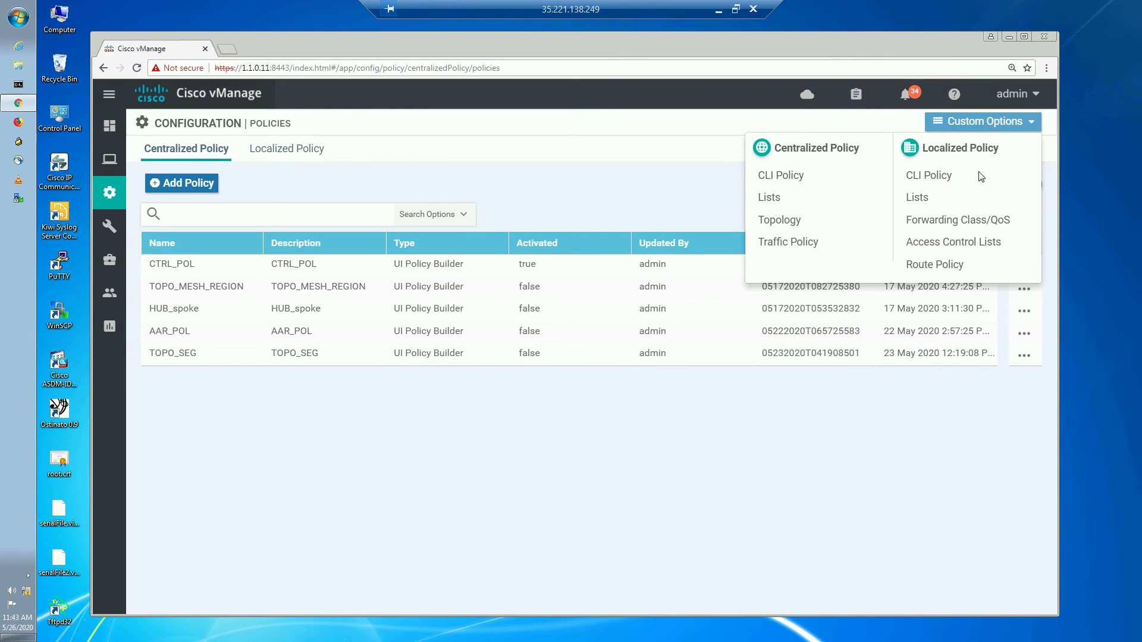
pyautogui.click(958, 222)
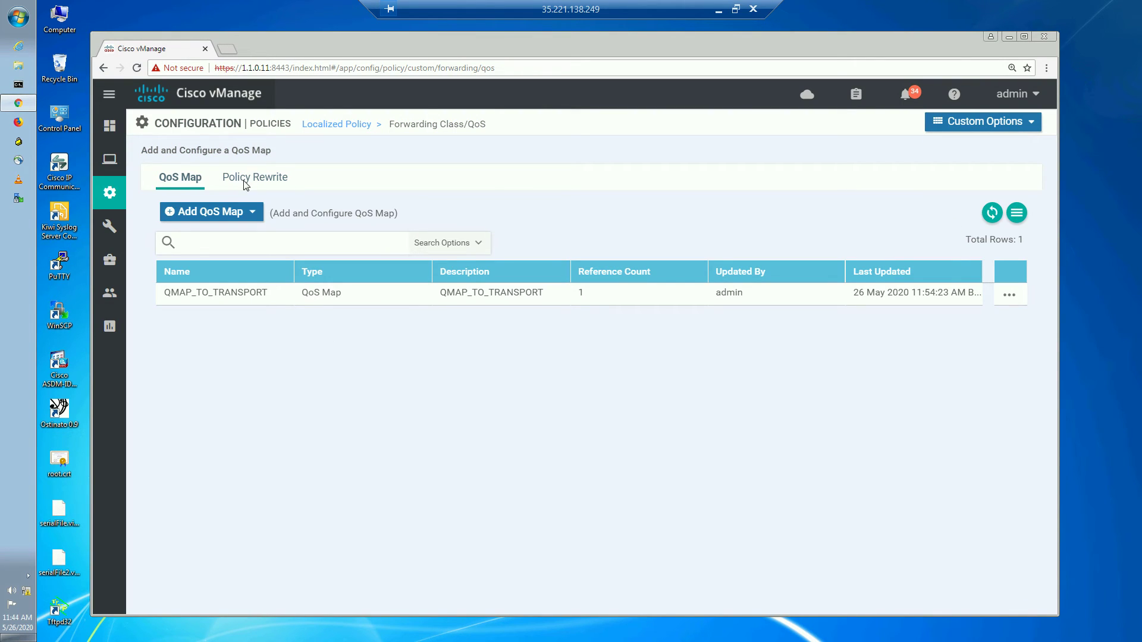
# - Start a new localized rewrite policy with REWRITE_WAN as both its name and description
pyautogui.click(266, 189)
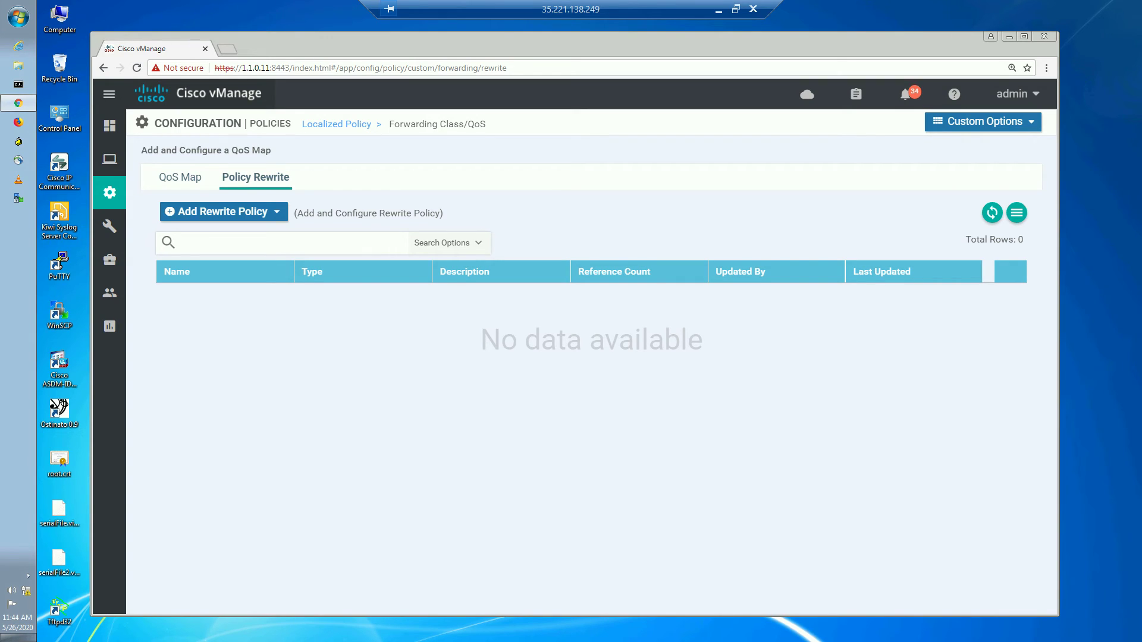
pyautogui.click(262, 211)
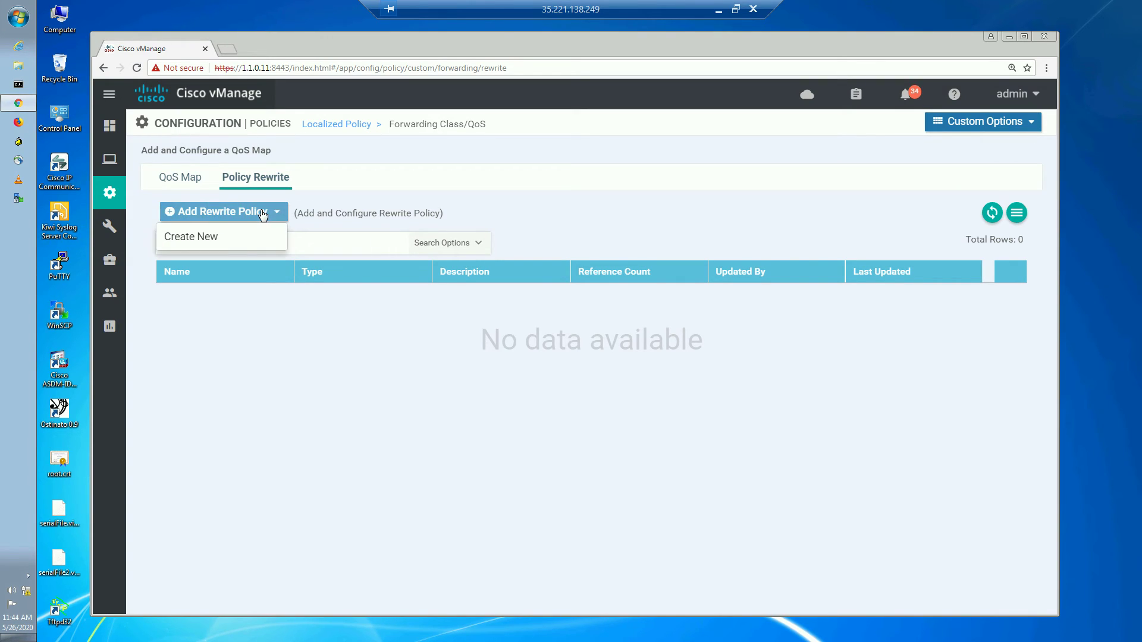
pyautogui.click(237, 235)
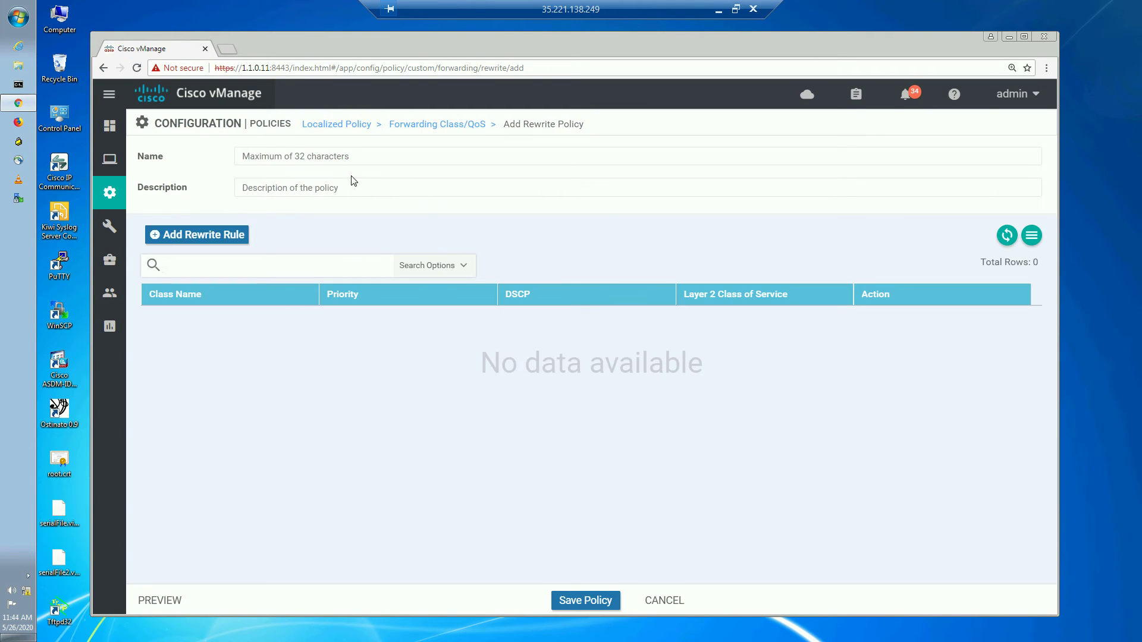
pyautogui.click(373, 154)
pyautogui.write('REWRITE_W')
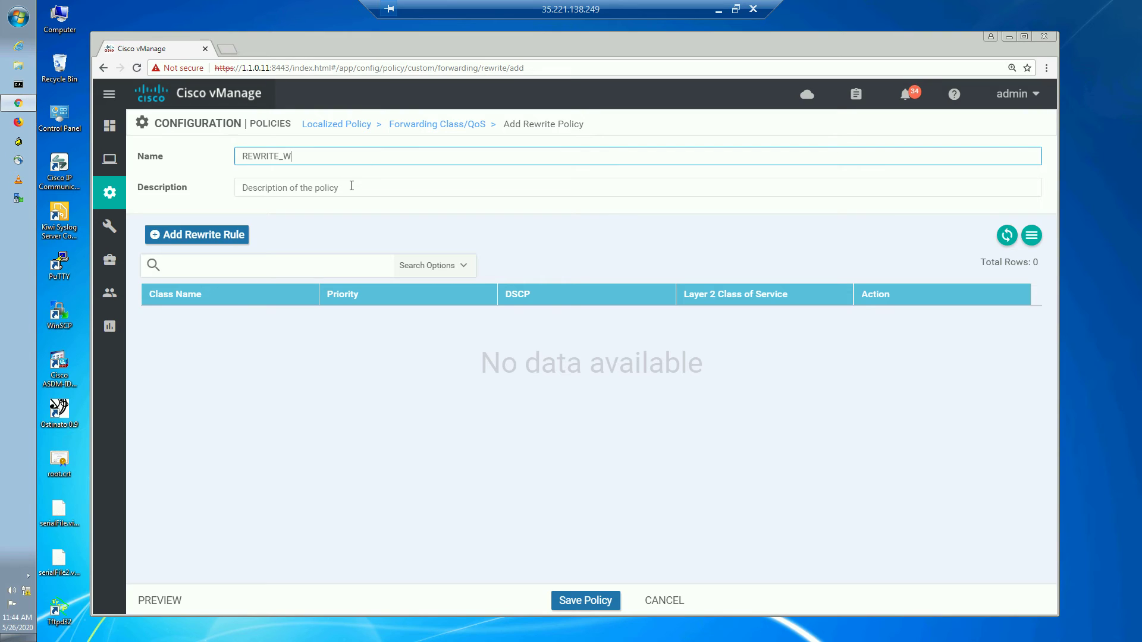
pyautogui.write('AN')
pyautogui.press('Tab')
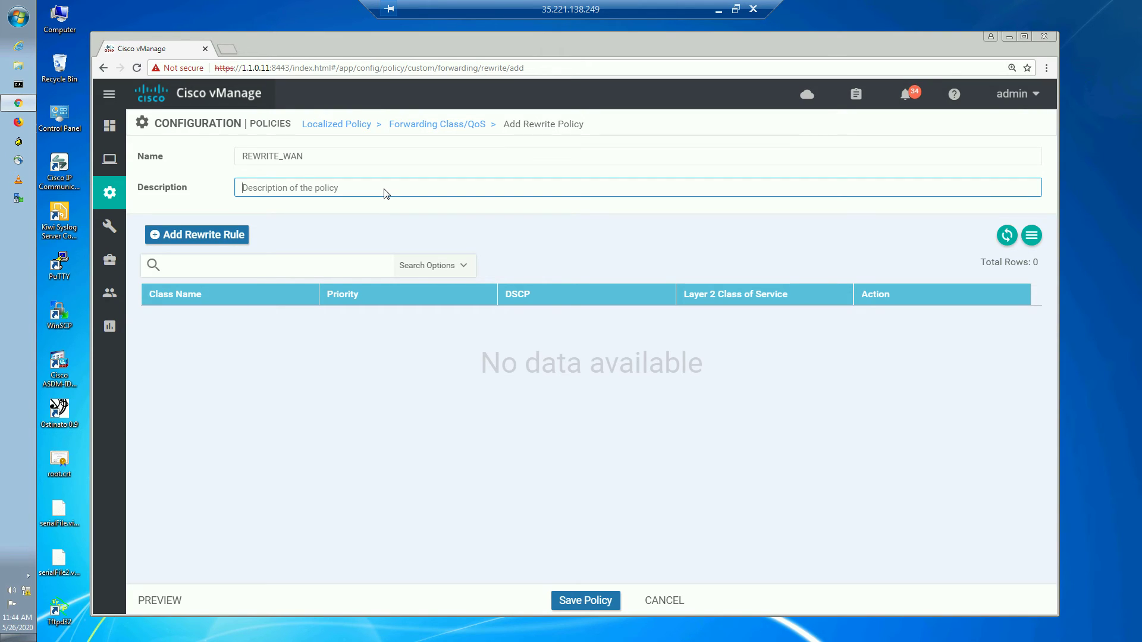
pyautogui.write('REWRITE_WAN')
pyautogui.click(898, 332)
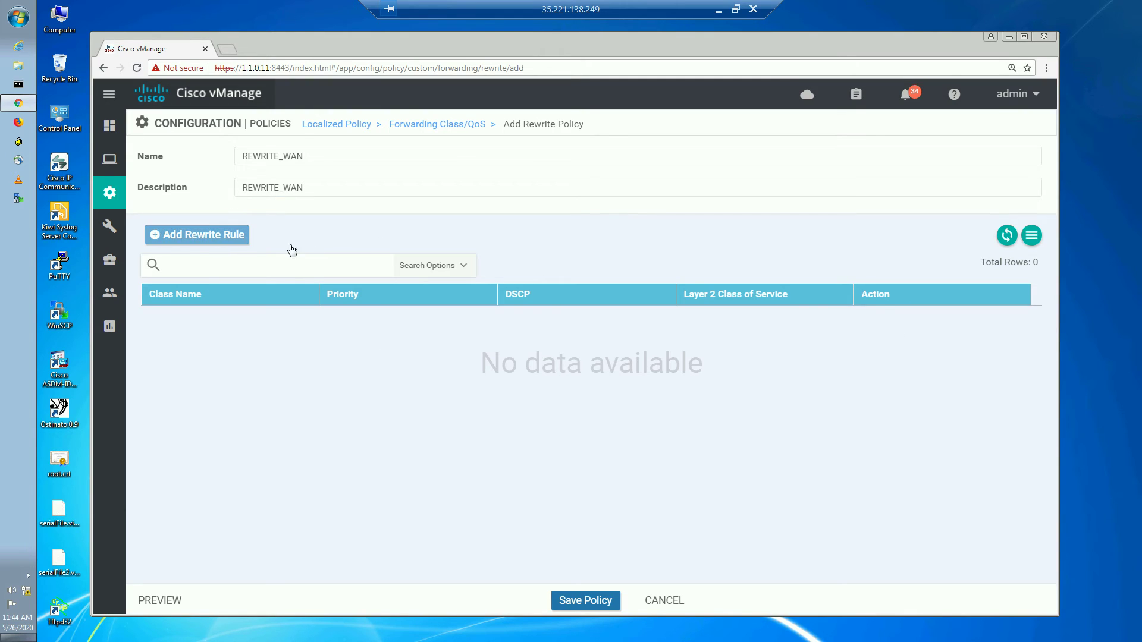
# - Start a rewrite rule for the policy and look through the classes available for it
pyautogui.click(202, 242)
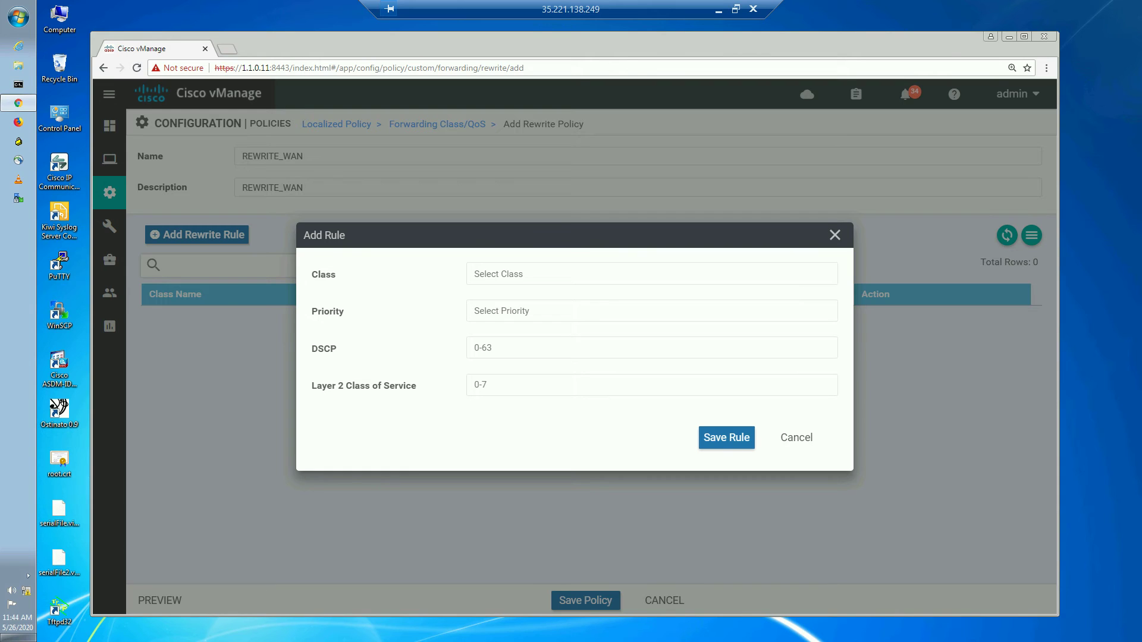
pyautogui.click(525, 280)
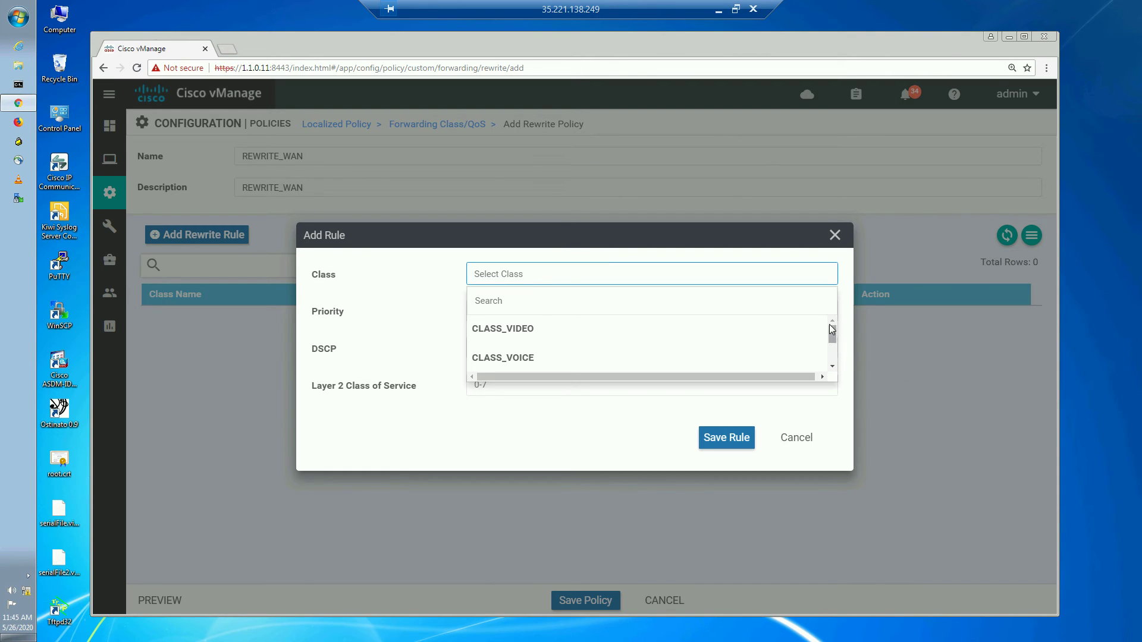
pyautogui.moveTo(828, 334)
pyautogui.mouseDown()
pyautogui.moveTo(830, 368)
pyautogui.moveTo(840, 326)
pyautogui.mouseUp()
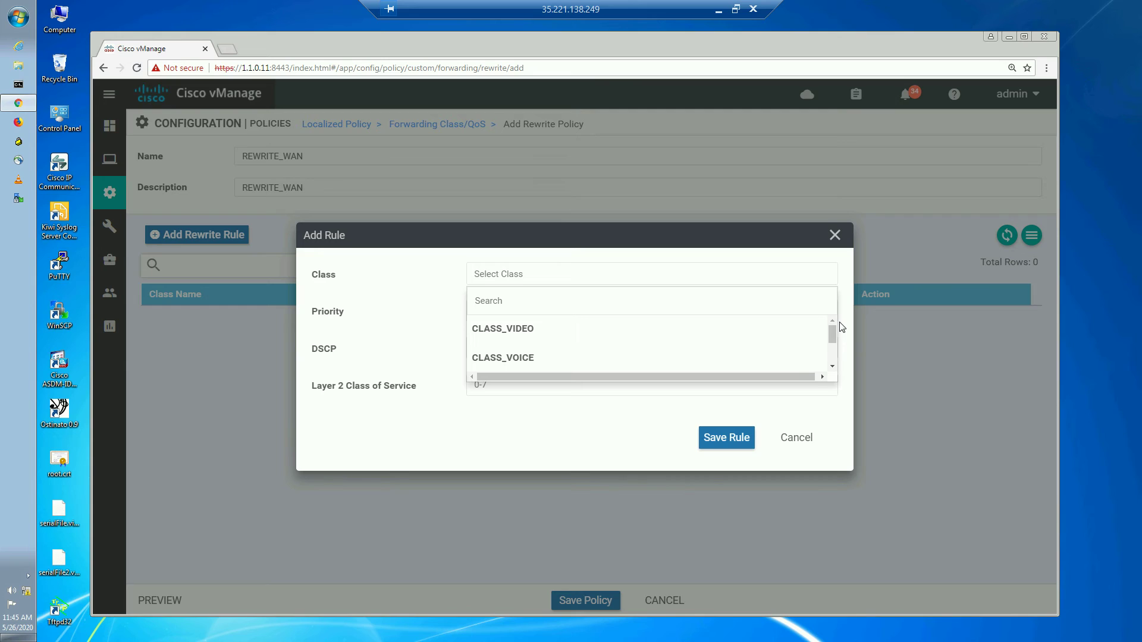
pyautogui.moveTo(830, 335); pyautogui.dragTo(835, 373)
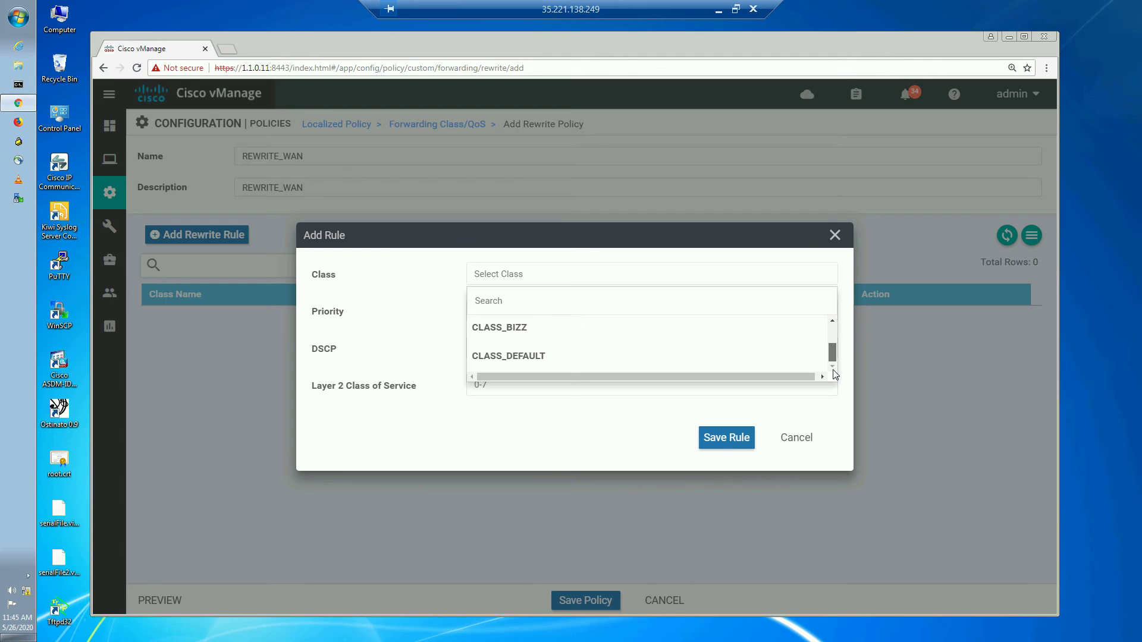
# - Switch to the BR3 terminal session, run show run policy and page through the output to the class-map section
pyautogui.click(718, 10)
pyautogui.click(568, 628)
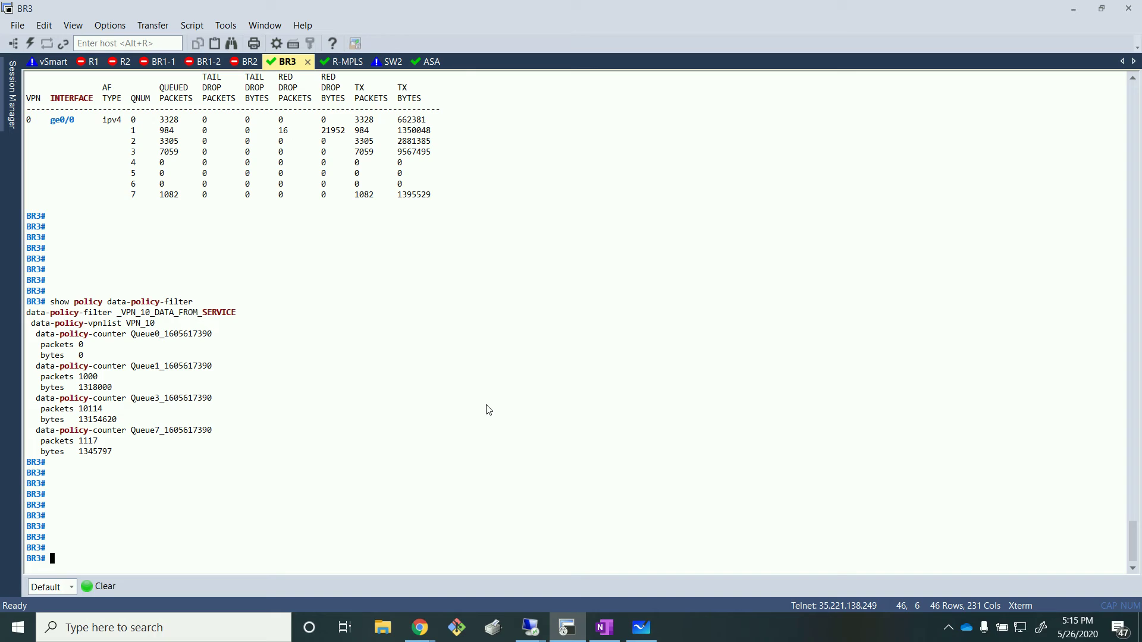
pyautogui.write('show run')
pyautogui.press('Tab')
pyautogui.write('policy')
pyautogui.press('Return')
pyautogui.press('Return')
pyautogui.press('Return')
pyautogui.press('Return')
pyautogui.press('Return')
pyautogui.press('Return')
pyautogui.press('Return')
pyautogui.press('Return')
pyautogui.press('Return')
pyautogui.press('Return')
pyautogui.press('Return')
pyautogui.press('Return')
pyautogui.press('Return')
pyautogui.press('Return')
pyautogui.press('Return')
pyautogui.press('Return')
pyautogui.press('Return')
pyautogui.press('Return')
pyautogui.press('Return')
pyautogui.press('Return')
pyautogui.press('Return')
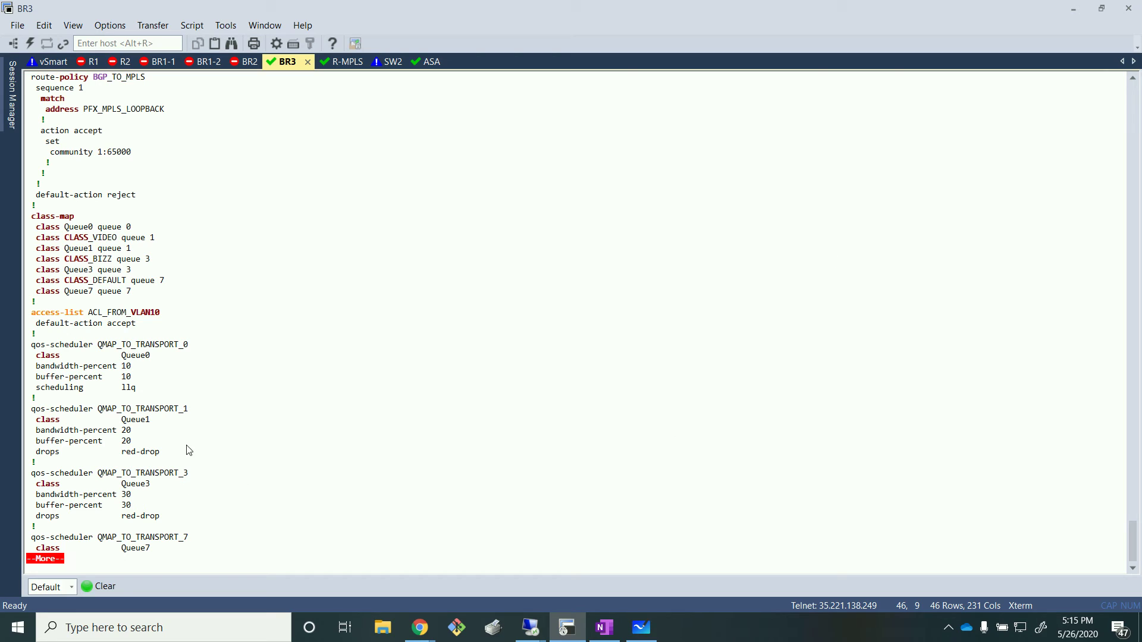
# - Examine the class-map entries on BR3, comparing the CLASS_ names with the Queue names, and continue through the qos-scheduler output
pyautogui.doubleClick(70, 228)
pyautogui.moveTo(65, 238); pyautogui.dragTo(118, 245)
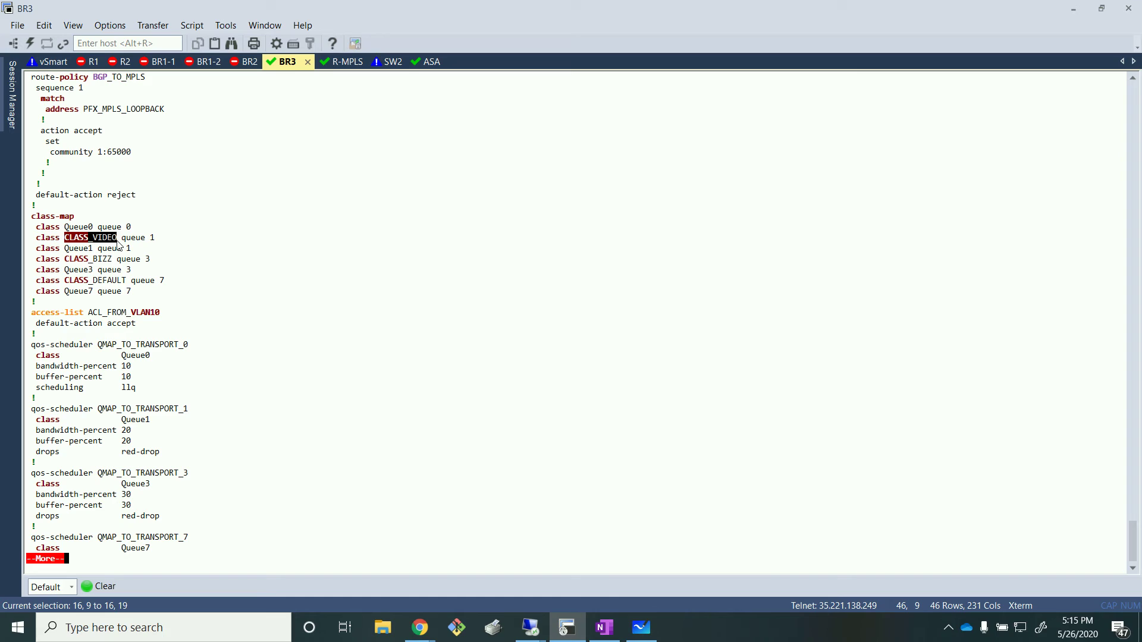
pyautogui.click(296, 277)
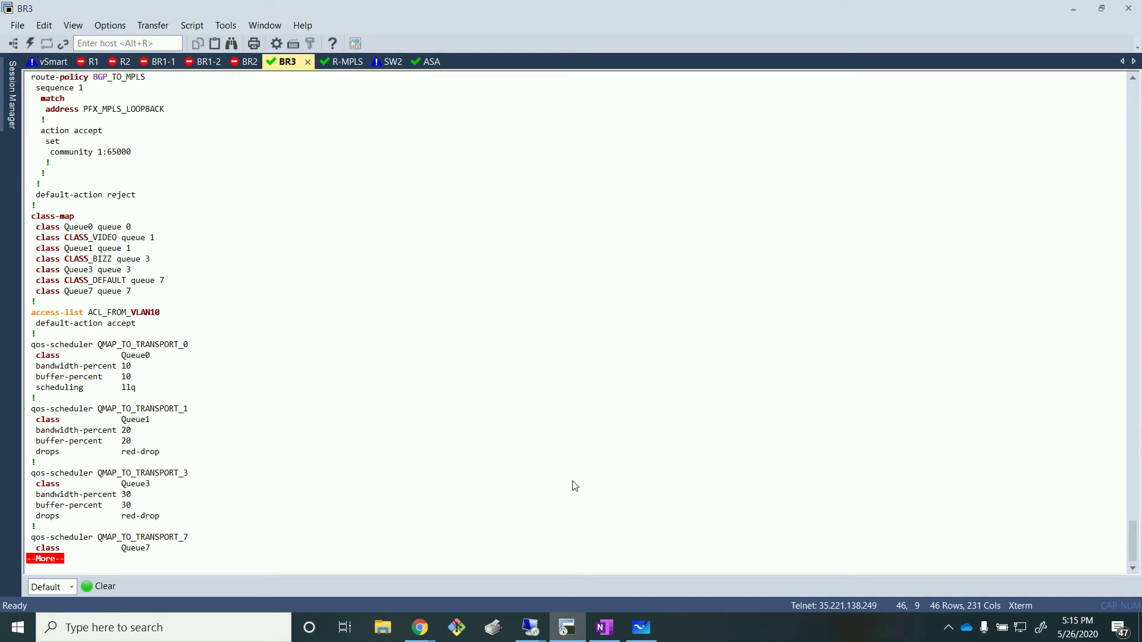
pyautogui.doubleClick(92, 229)
pyautogui.scroll(8, 158, 380)
pyautogui.scroll(-7, 220, 383)
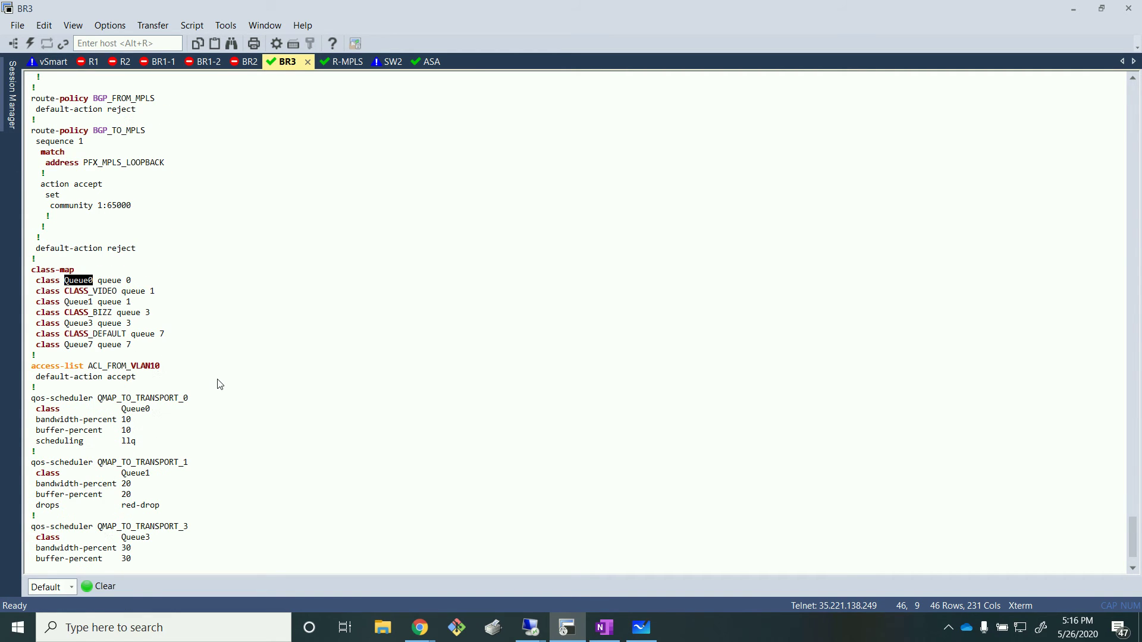
pyautogui.scroll(-2, 220, 386)
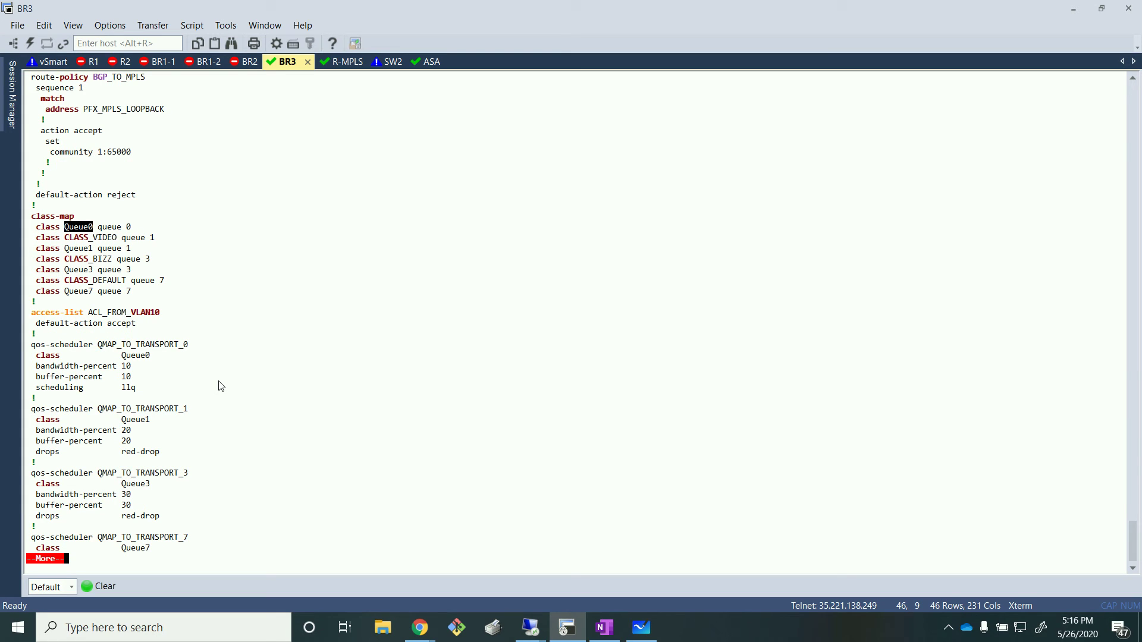
pyautogui.press('Return')
pyautogui.press('Return')
pyautogui.press('Return')
pyautogui.press('Return')
pyautogui.press('Return')
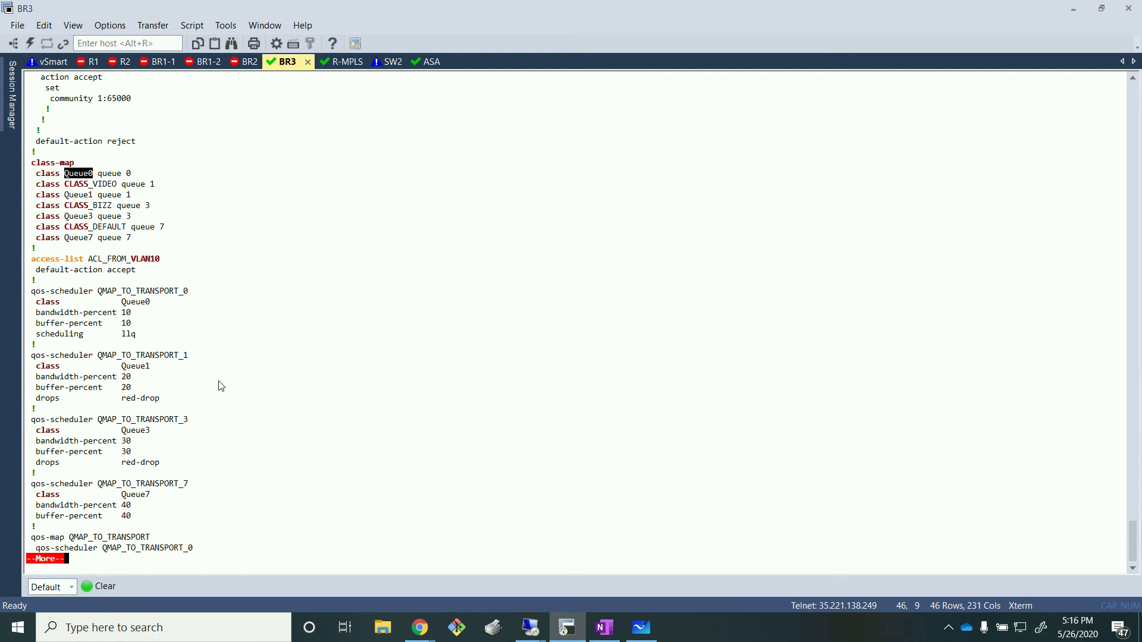
pyautogui.click(91, 203)
pyautogui.moveTo(66, 174)
pyautogui.mouseDown()
pyautogui.moveTo(108, 193)
pyautogui.moveTo(67, 178)
pyautogui.mouseUp()
pyautogui.click(528, 319)
# - Switch back to vManage on the MGMT remote desktop and cancel both the unfinished rewrite rule and the rewrite policy
pyautogui.click(530, 631)
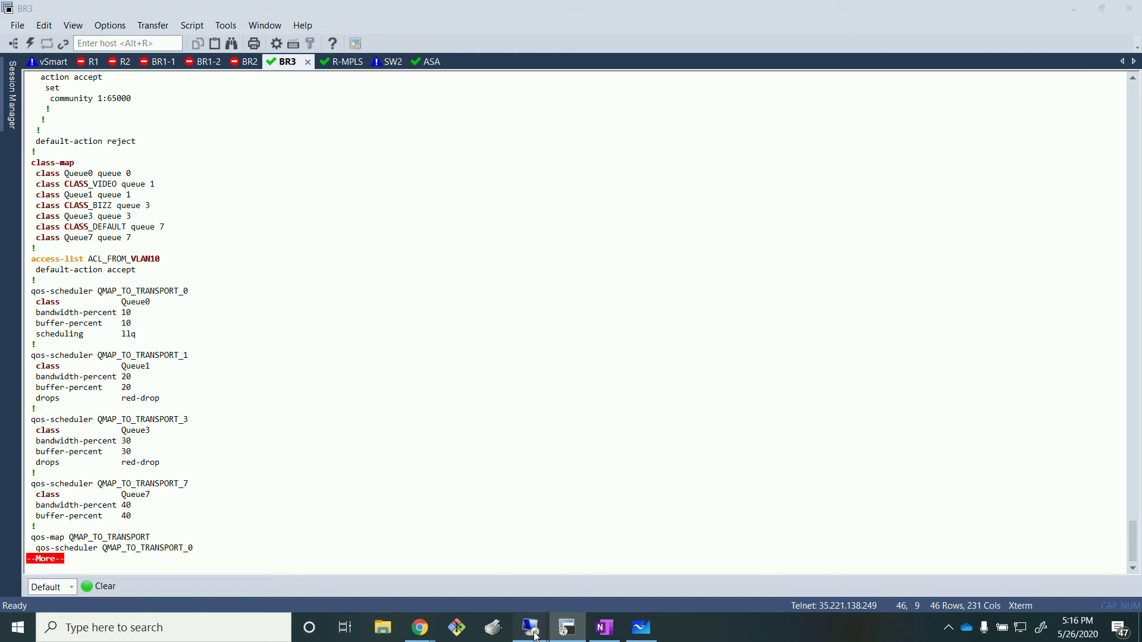
pyautogui.click(531, 562)
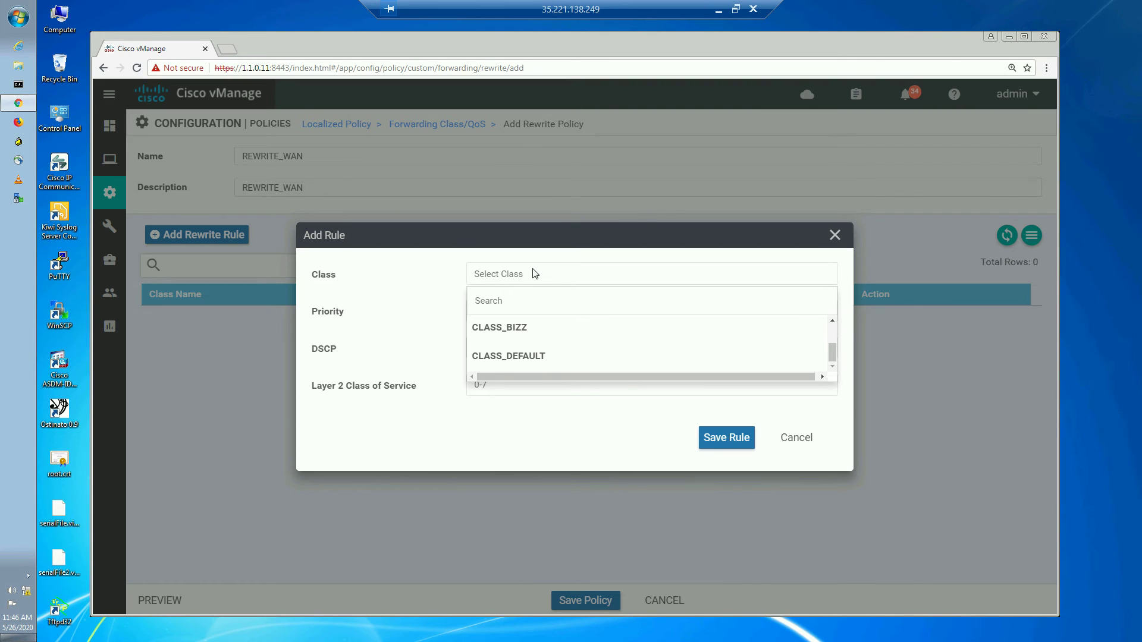
pyautogui.moveTo(833, 343); pyautogui.dragTo(836, 326)
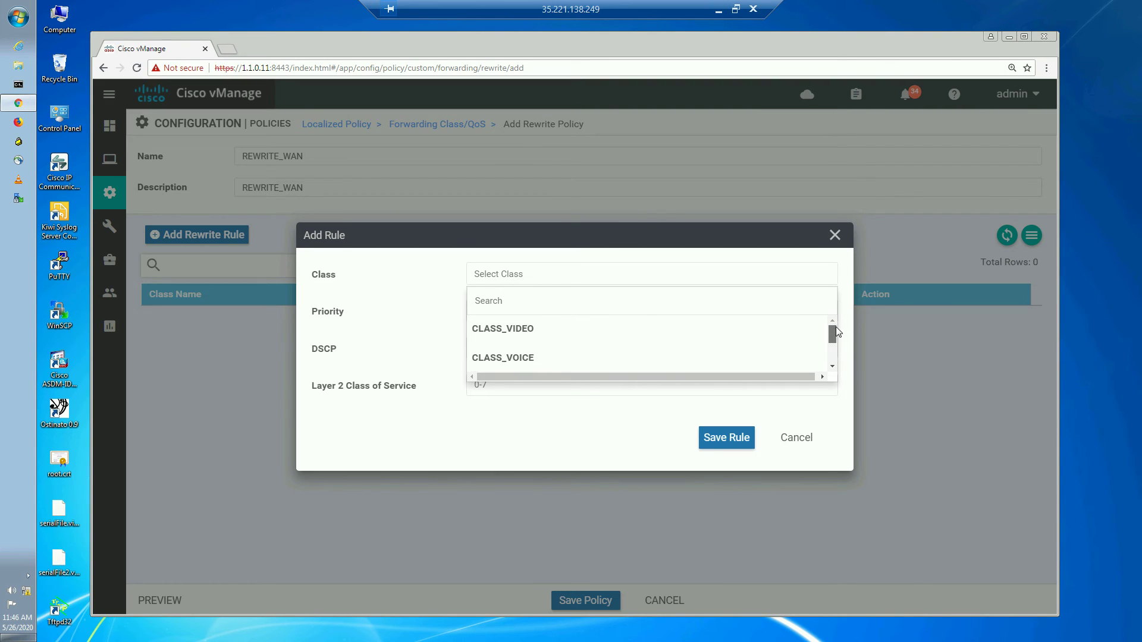
pyautogui.click(802, 439)
pyautogui.click(796, 438)
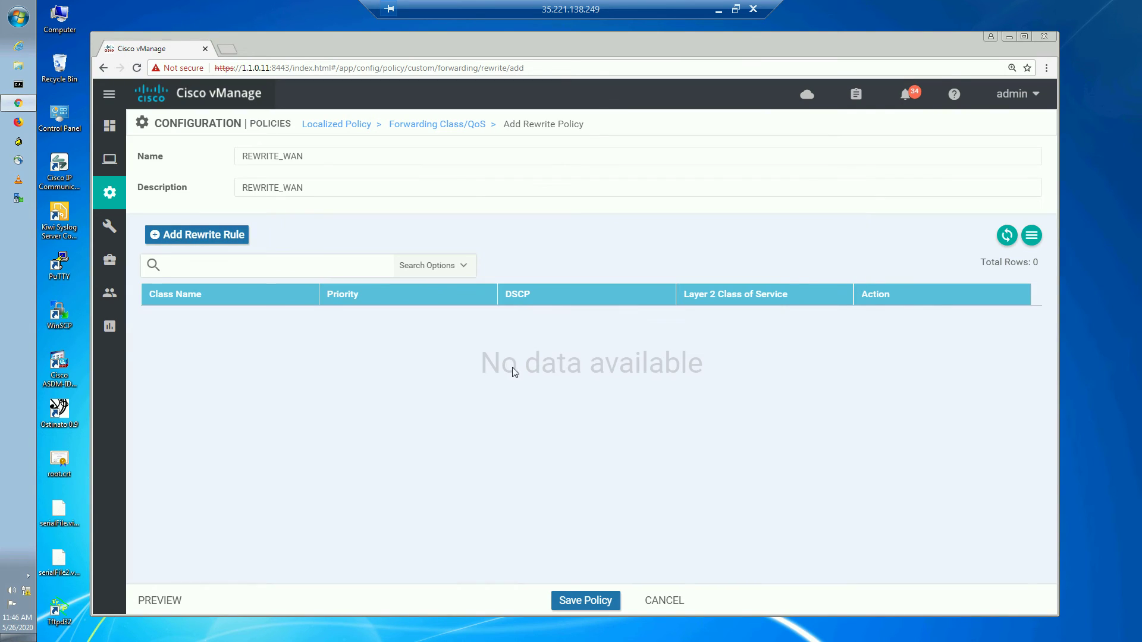
pyautogui.click(670, 601)
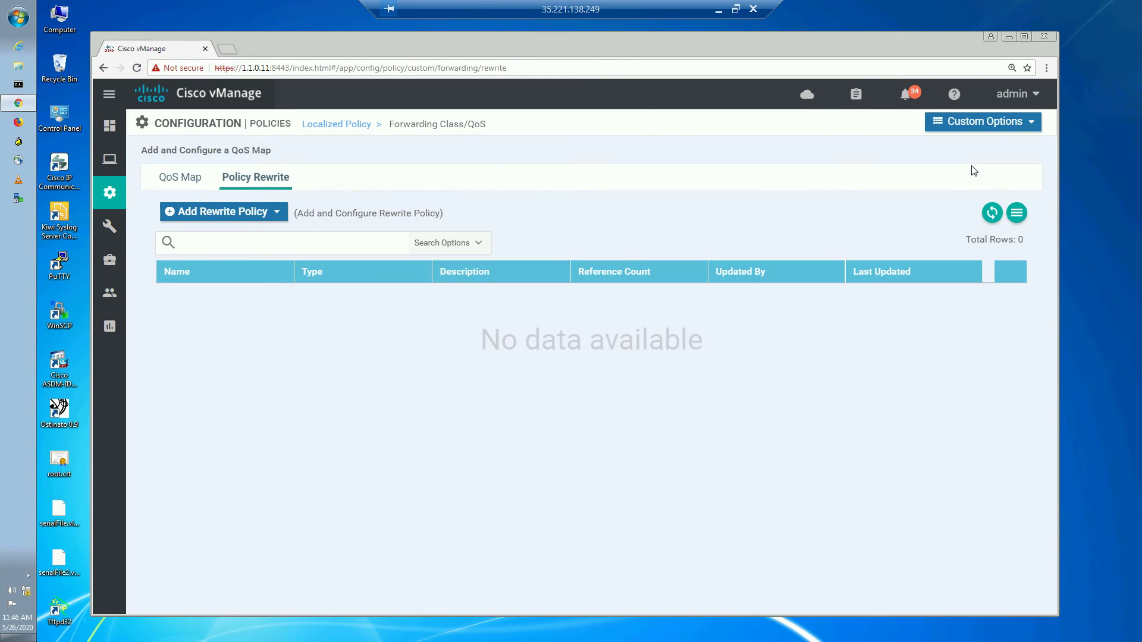
# - Add a class named Queue1 mapped to queue 1 in the localized policy's class map lists
pyautogui.click(983, 125)
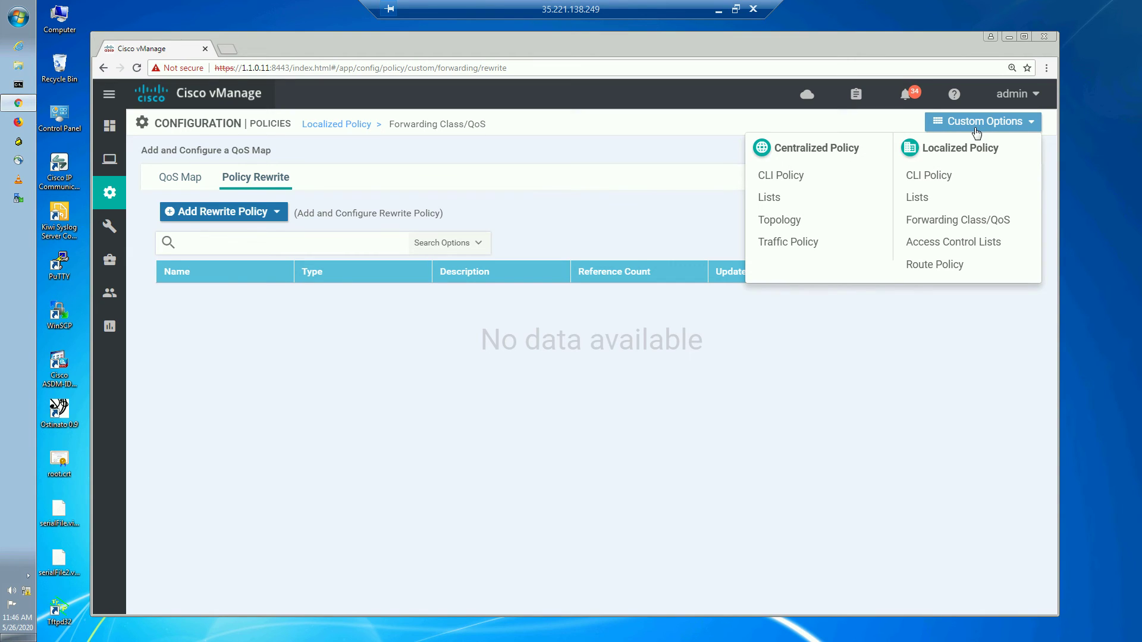
pyautogui.click(924, 197)
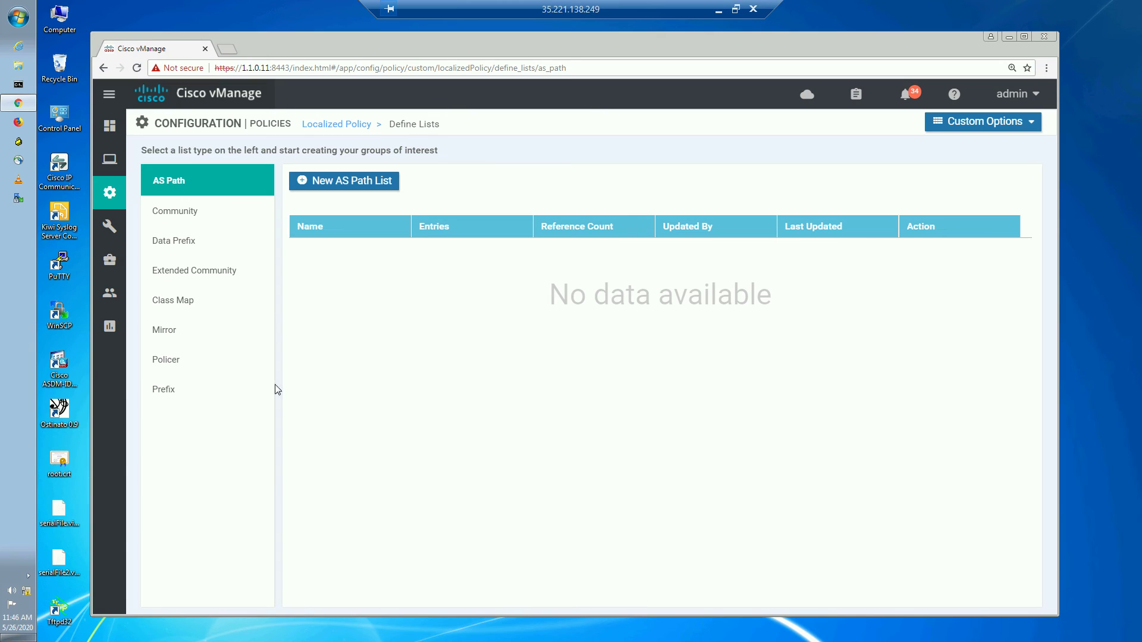
pyautogui.click(183, 301)
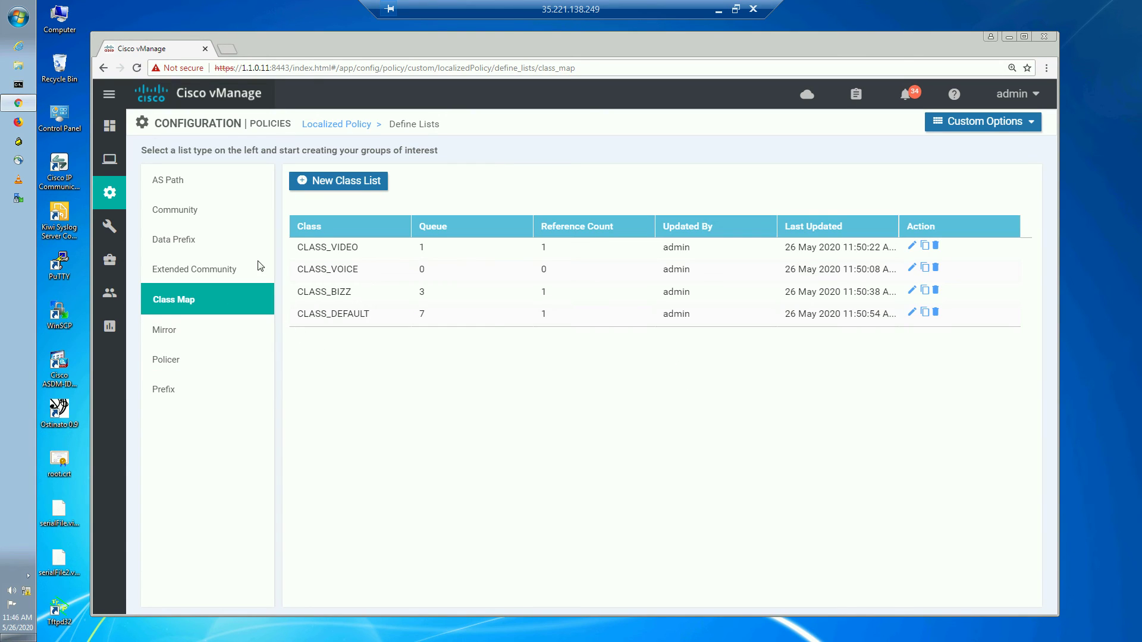
pyautogui.click(332, 186)
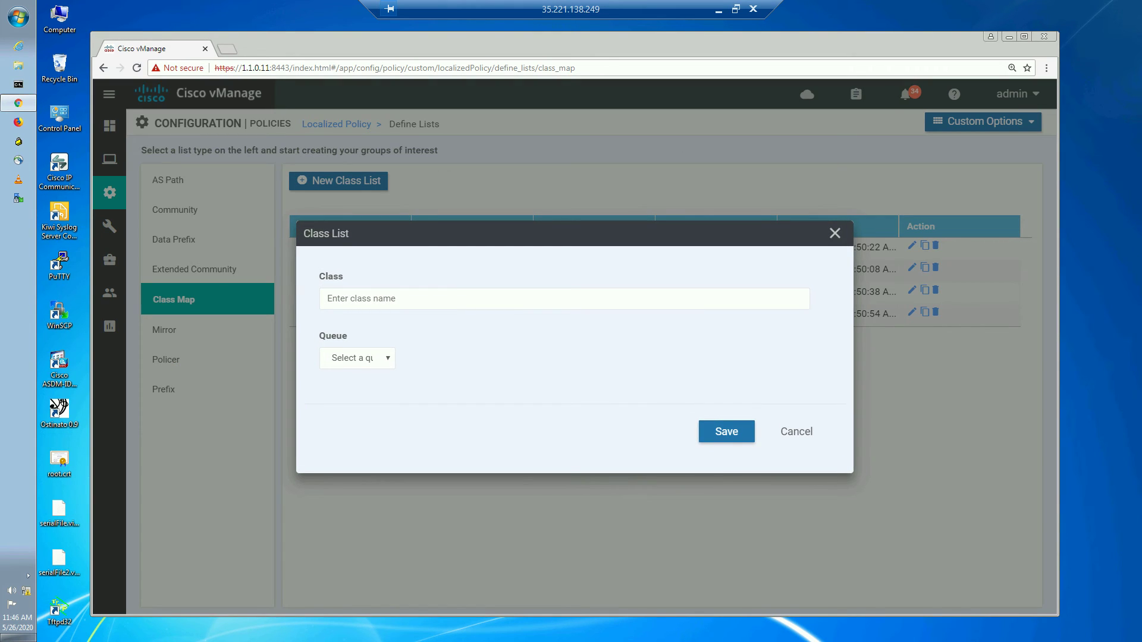
pyautogui.click(472, 297)
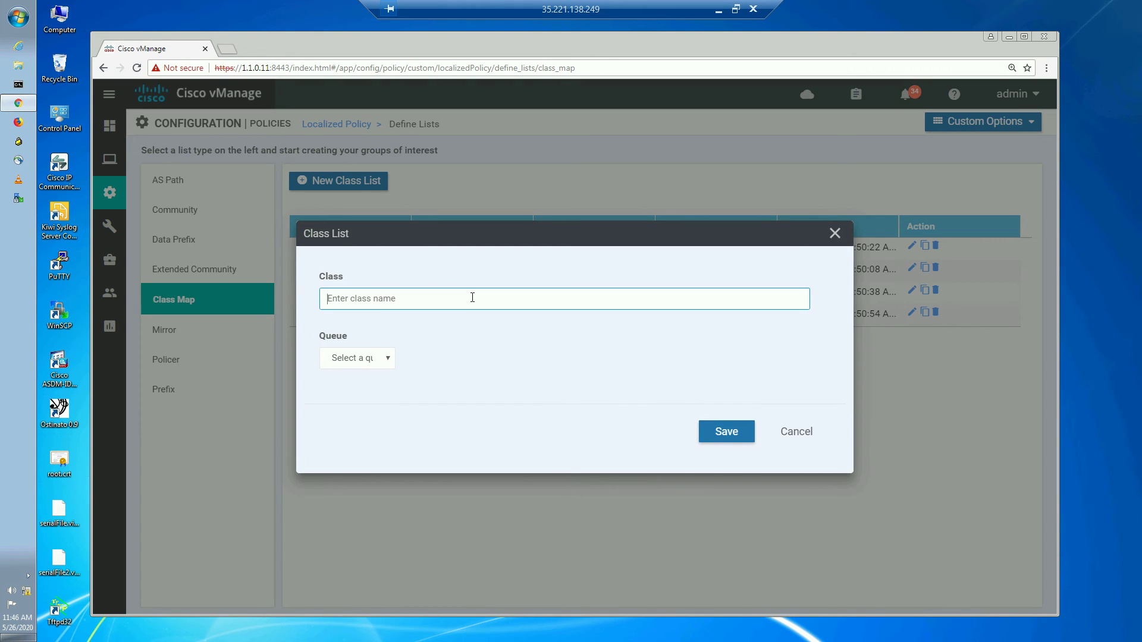
pyautogui.write('Queue1')
pyautogui.click(380, 364)
pyautogui.click(352, 395)
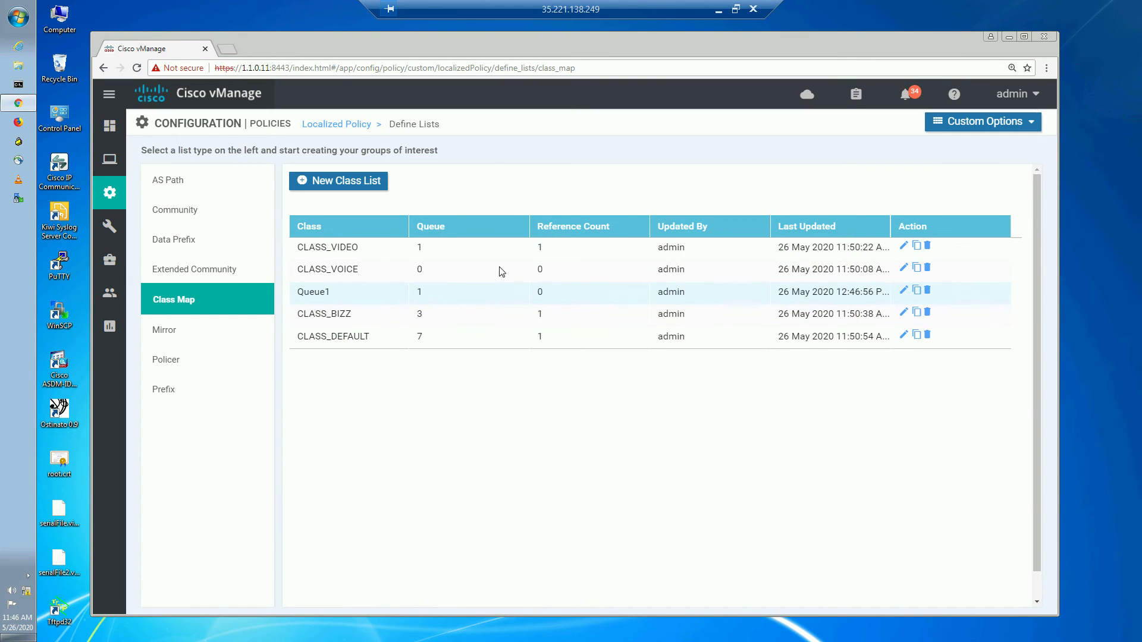
# - Check the QoS class table in Microsoft Whiteboard and return to vManage on the MGMT remote desktop
pyautogui.click(718, 9)
pyautogui.click(641, 628)
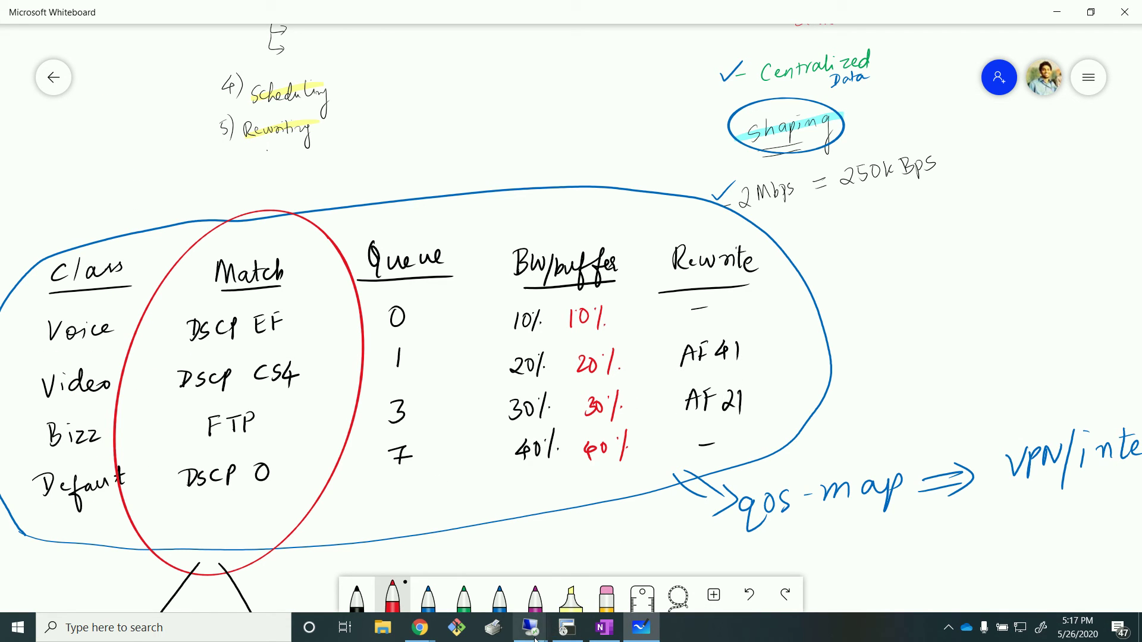
pyautogui.moveTo(530, 627)
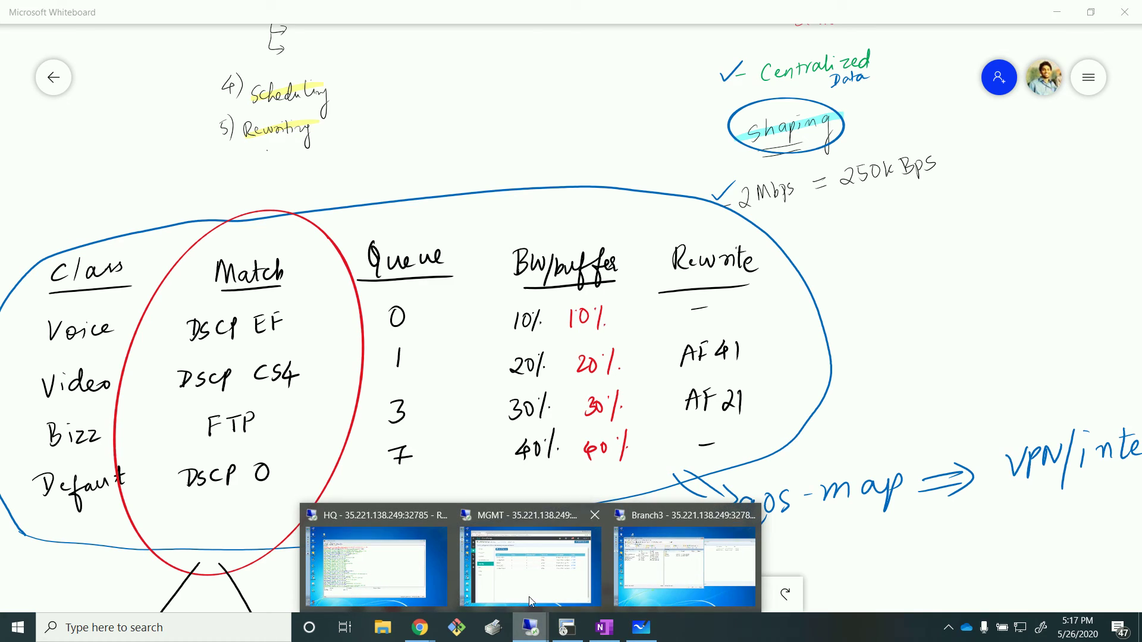
pyautogui.click(529, 597)
# - Add a class named Queue3 mapped to queue 3 to the class map list and save it
pyautogui.click(340, 181)
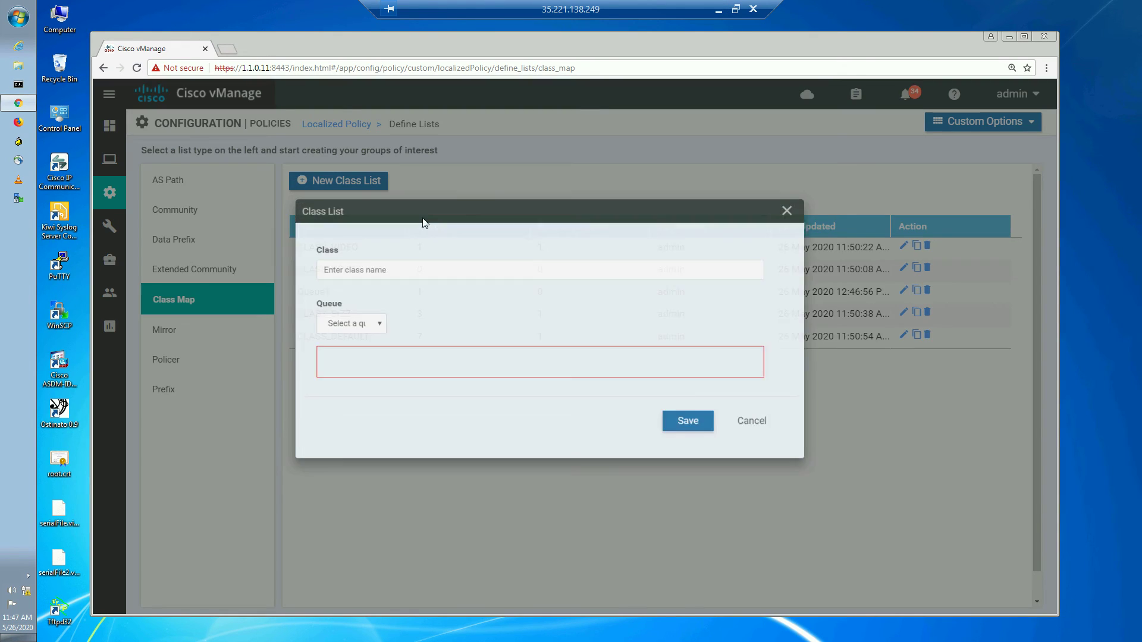
pyautogui.click(465, 301)
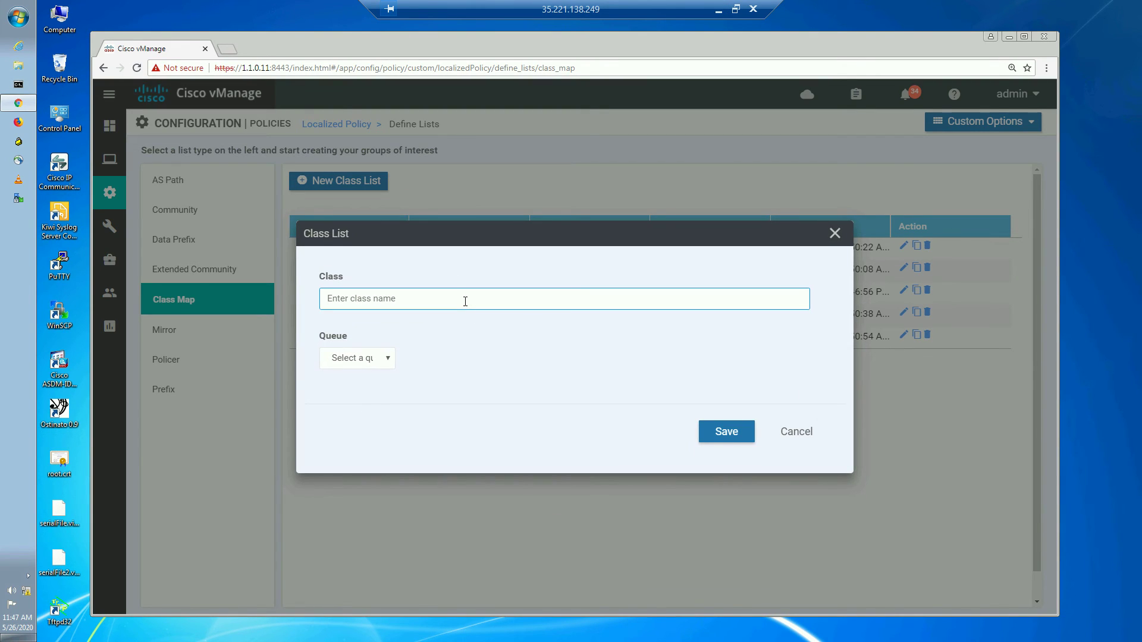
pyautogui.write('queue')
pyautogui.press('BackSpace')
pyautogui.write('Queue3')
pyautogui.click(372, 358)
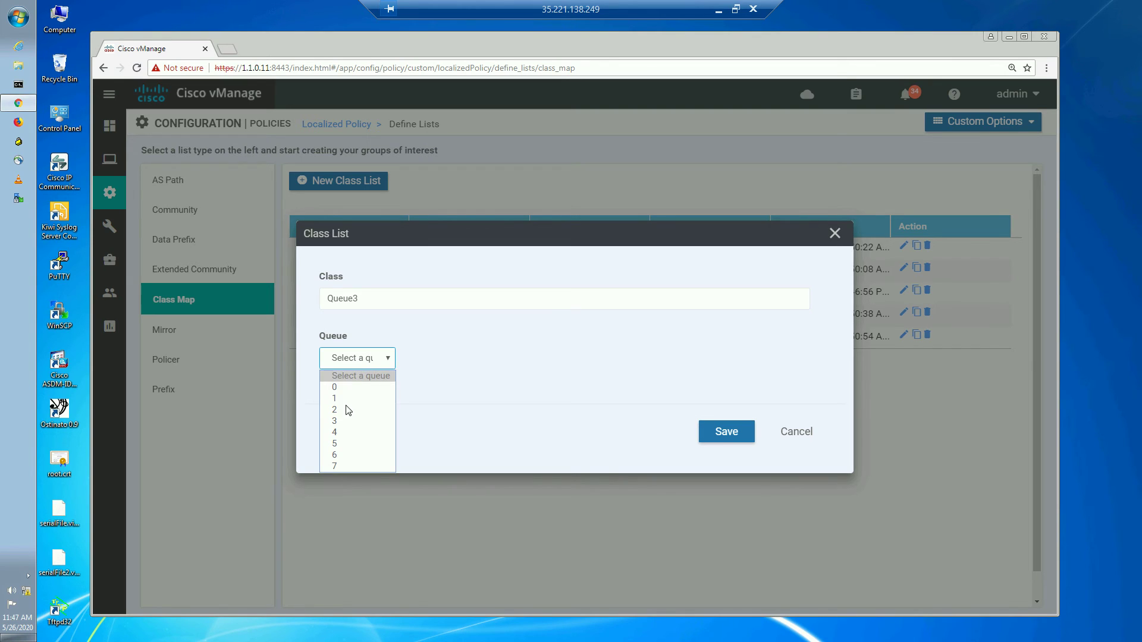
pyautogui.click(345, 425)
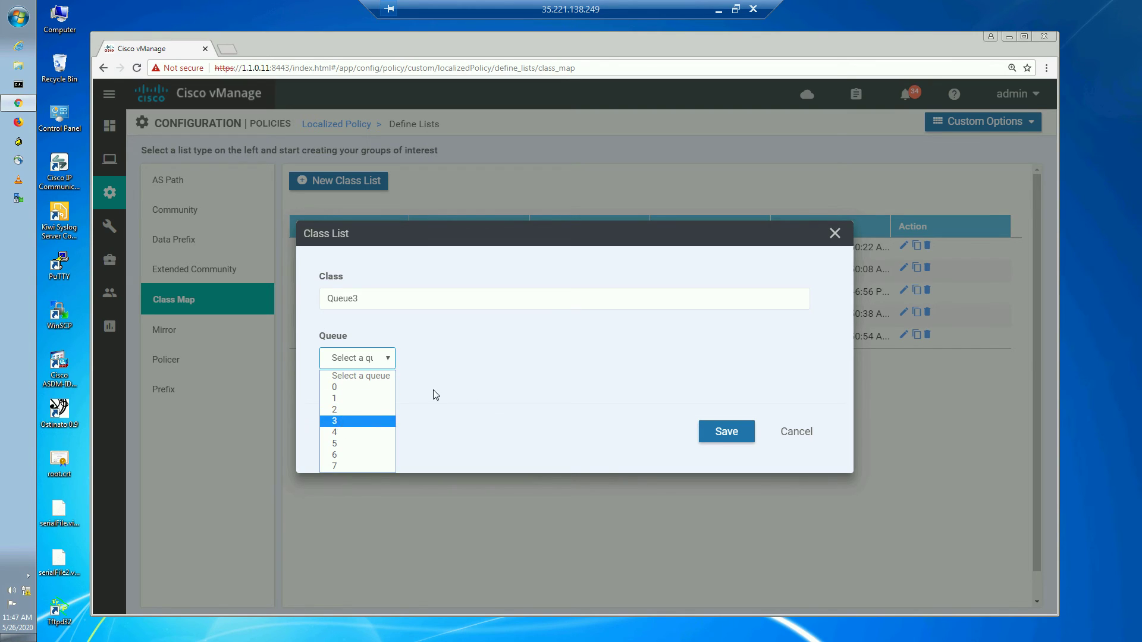
pyautogui.click(707, 437)
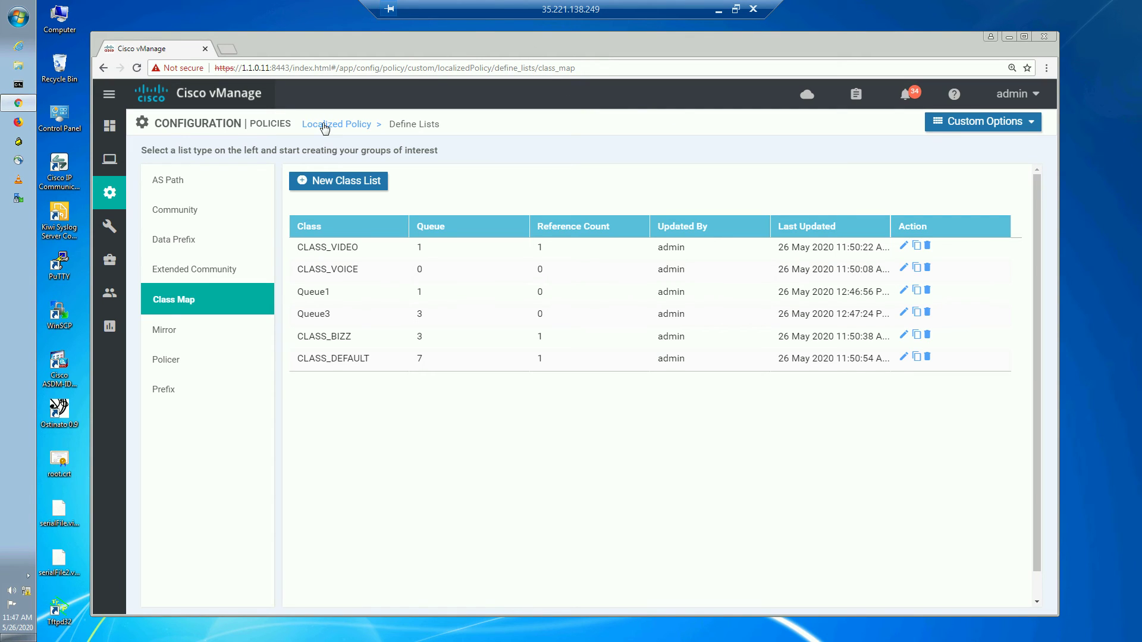
# - Open the Policy Rewrite list under the localized policy's Forwarding Class/QoS settings
pyautogui.click(367, 131)
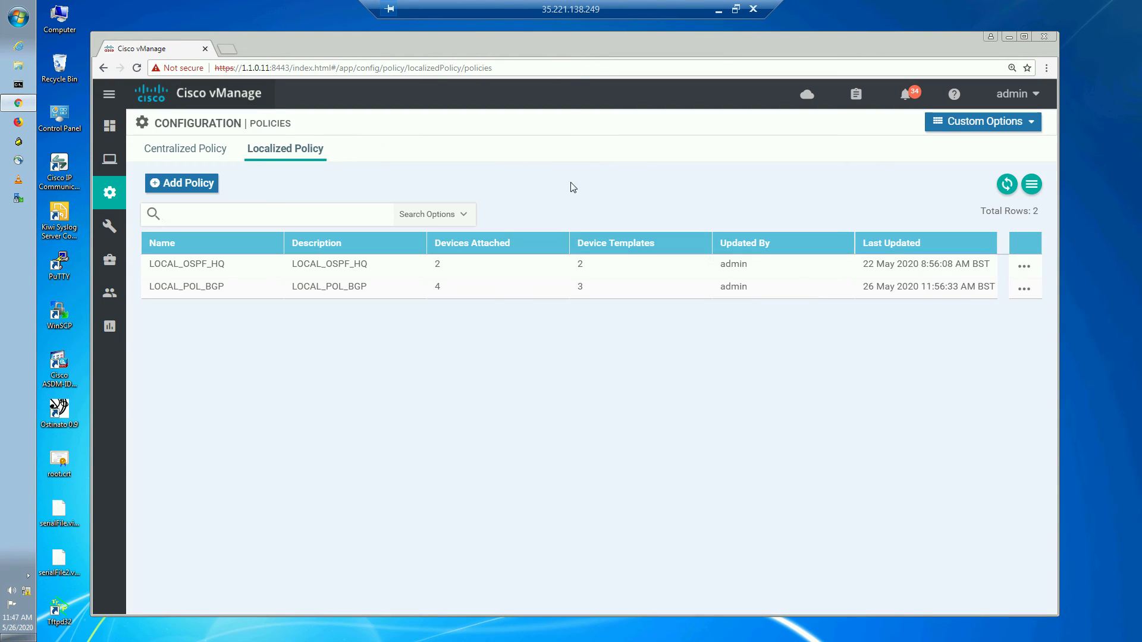
pyautogui.click(1010, 124)
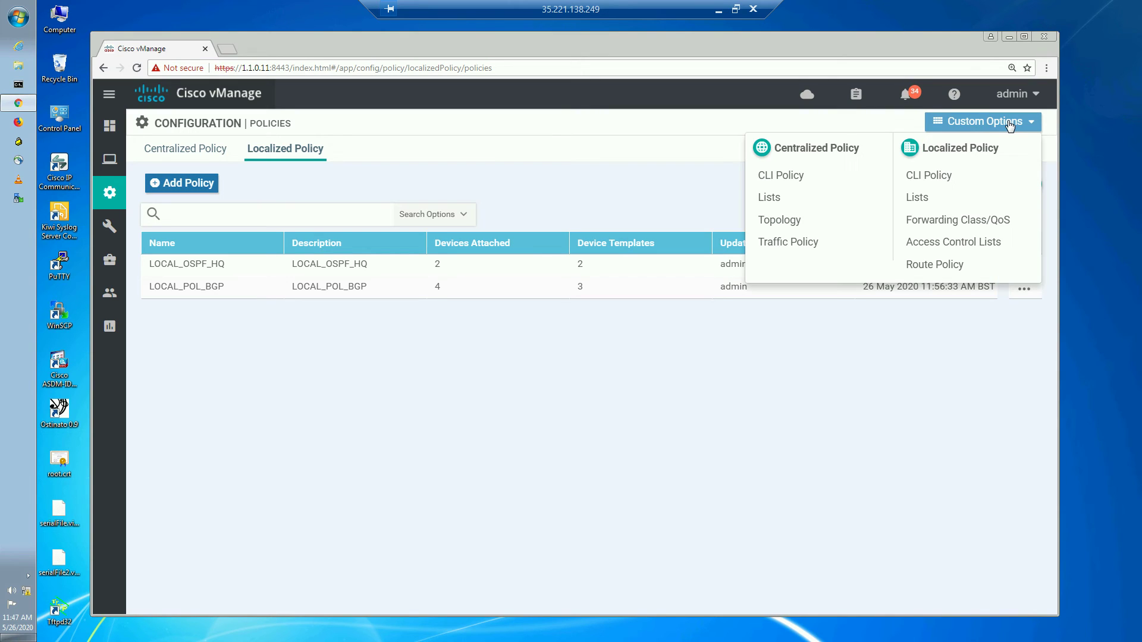
pyautogui.click(485, 407)
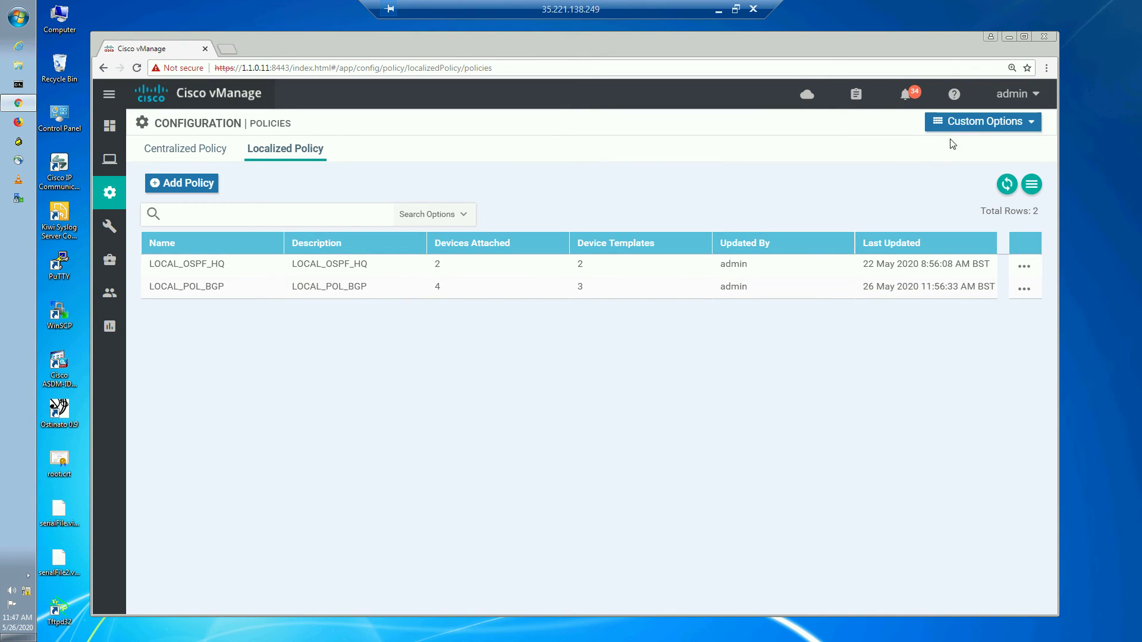
pyautogui.click(971, 126)
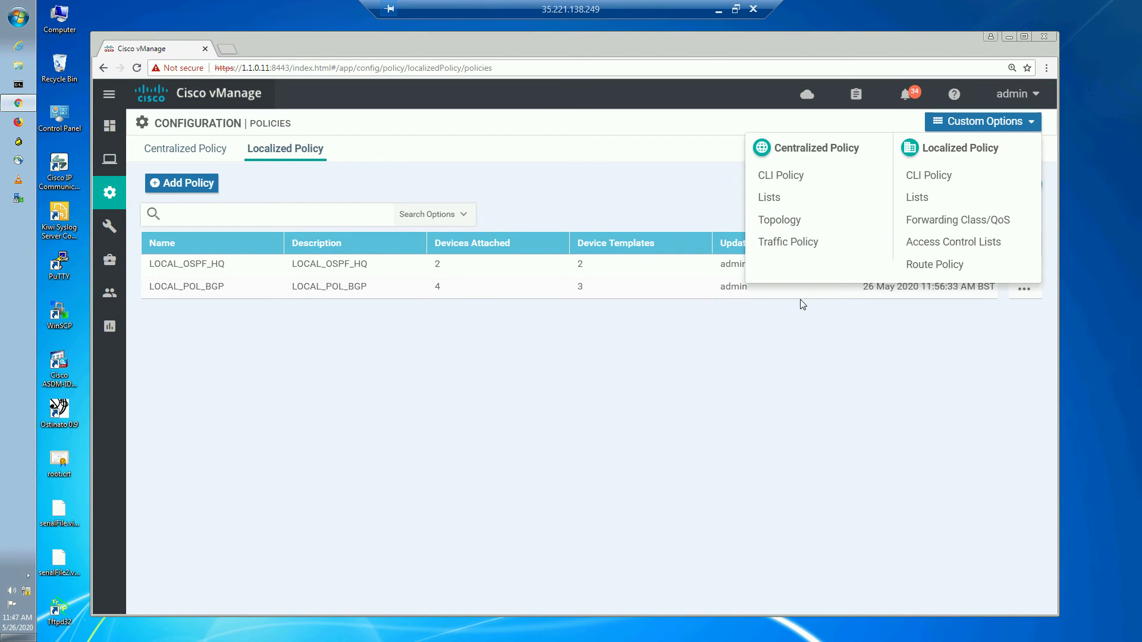
pyautogui.moveTo(800, 304); pyautogui.dragTo(944, 167)
pyautogui.click(970, 123)
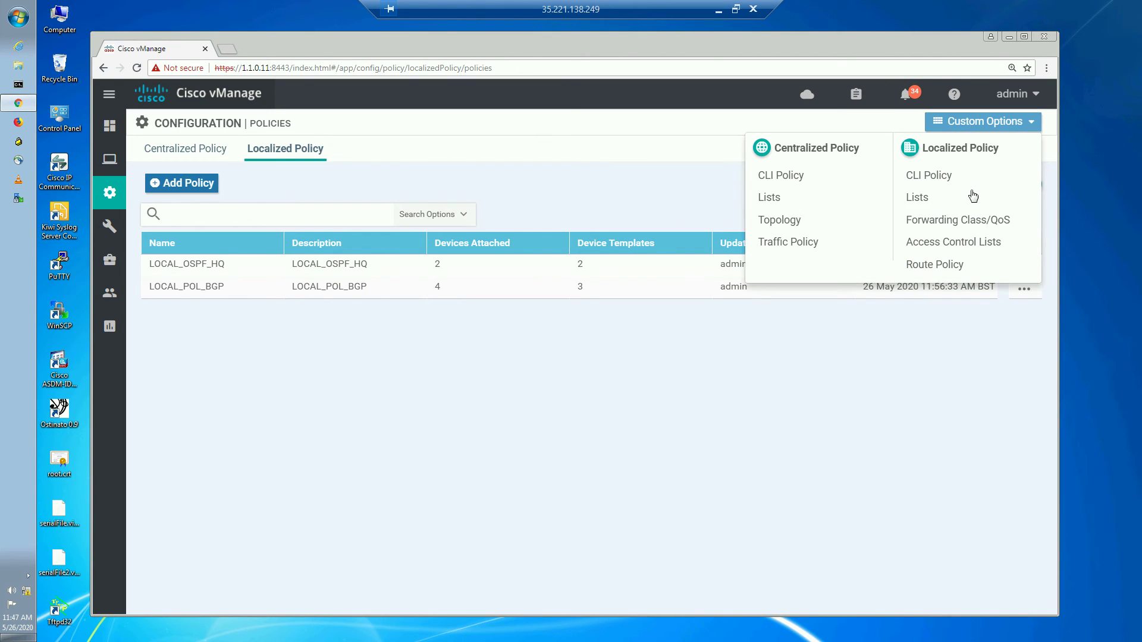
pyautogui.click(965, 220)
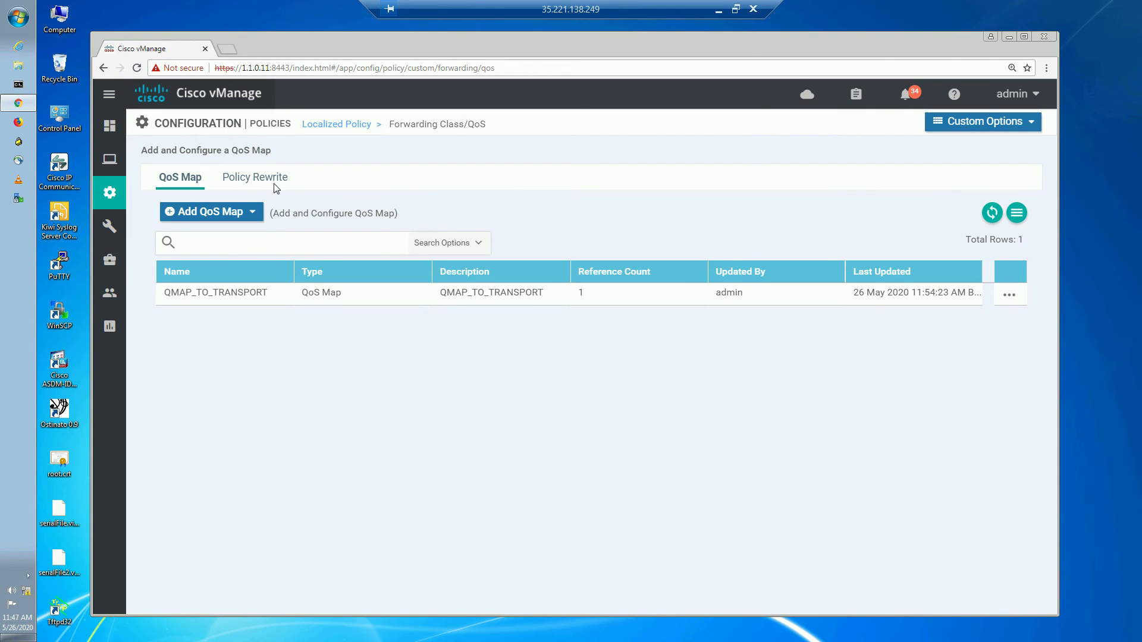
pyautogui.click(244, 189)
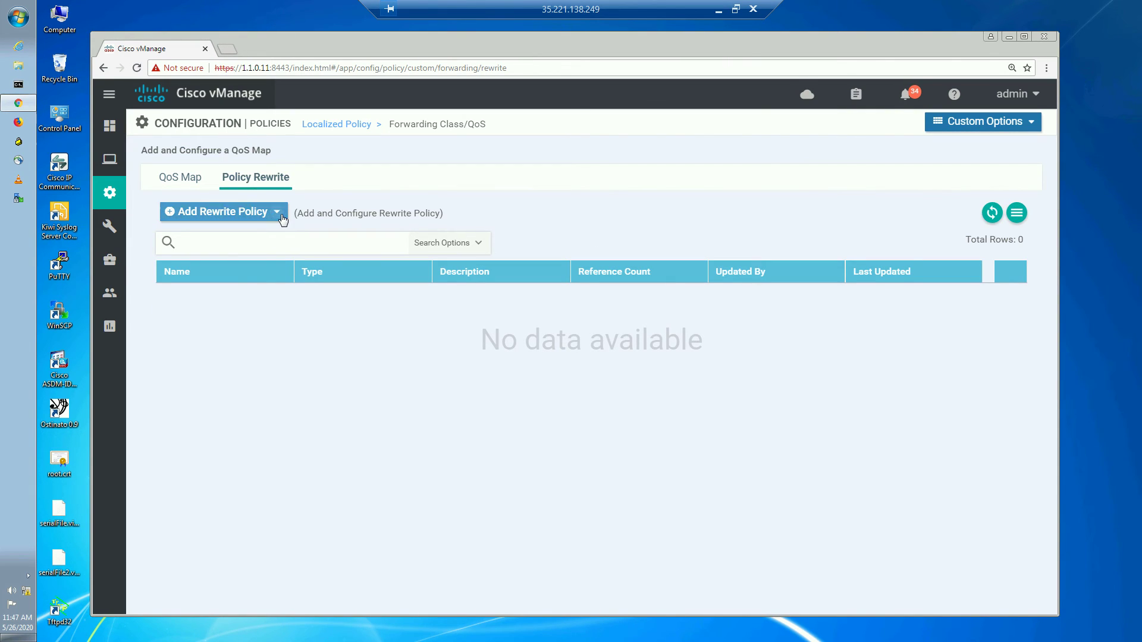
# - Create a new rewrite policy with REWRITE_WAN as both its name and description
pyautogui.click(270, 213)
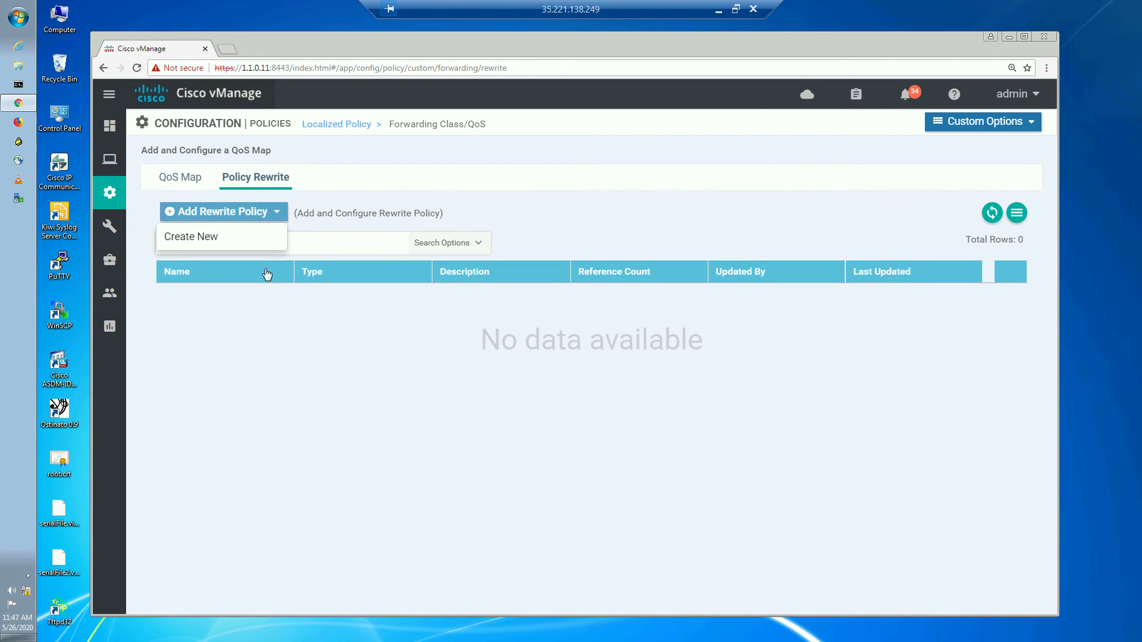
pyautogui.click(266, 238)
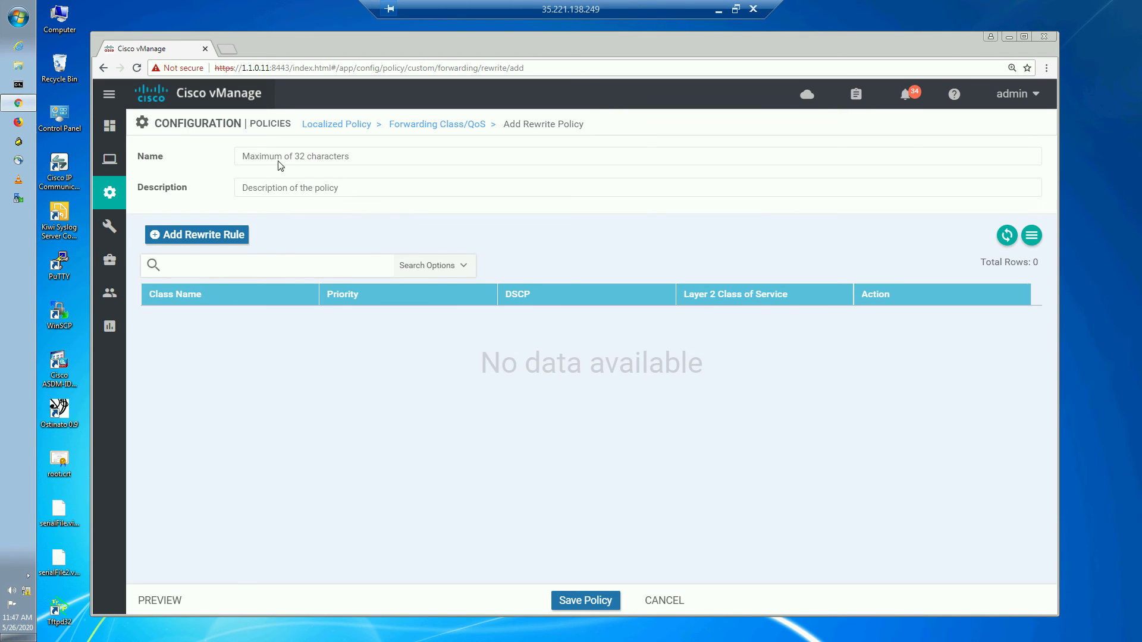
pyautogui.click(298, 150)
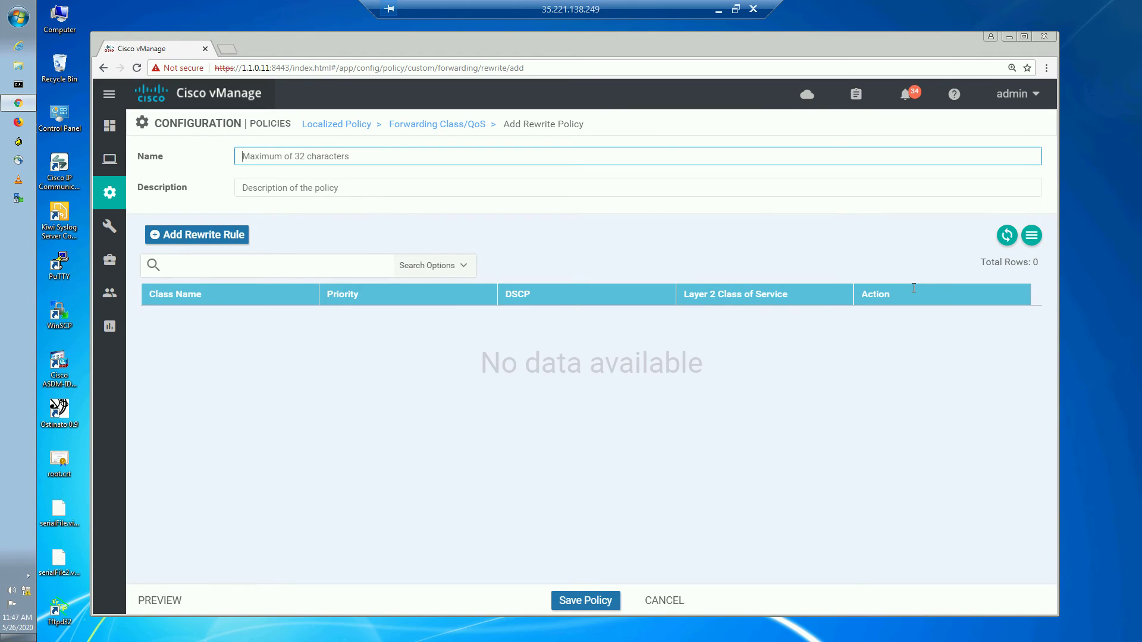
pyautogui.write('REWRITE_WAN')
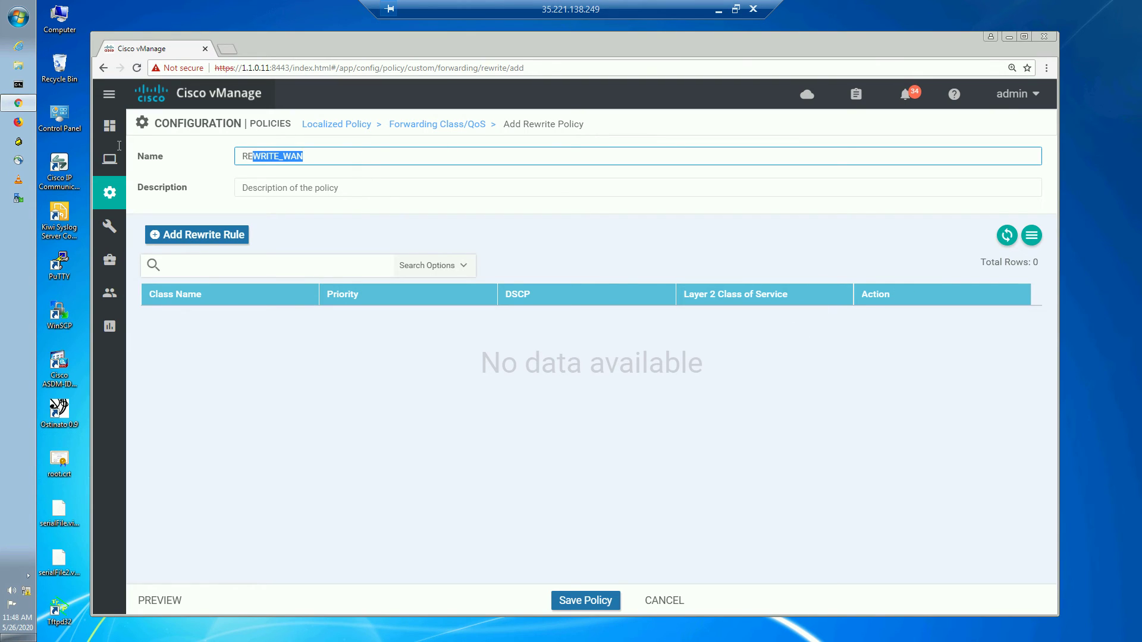
pyautogui.click(342, 188)
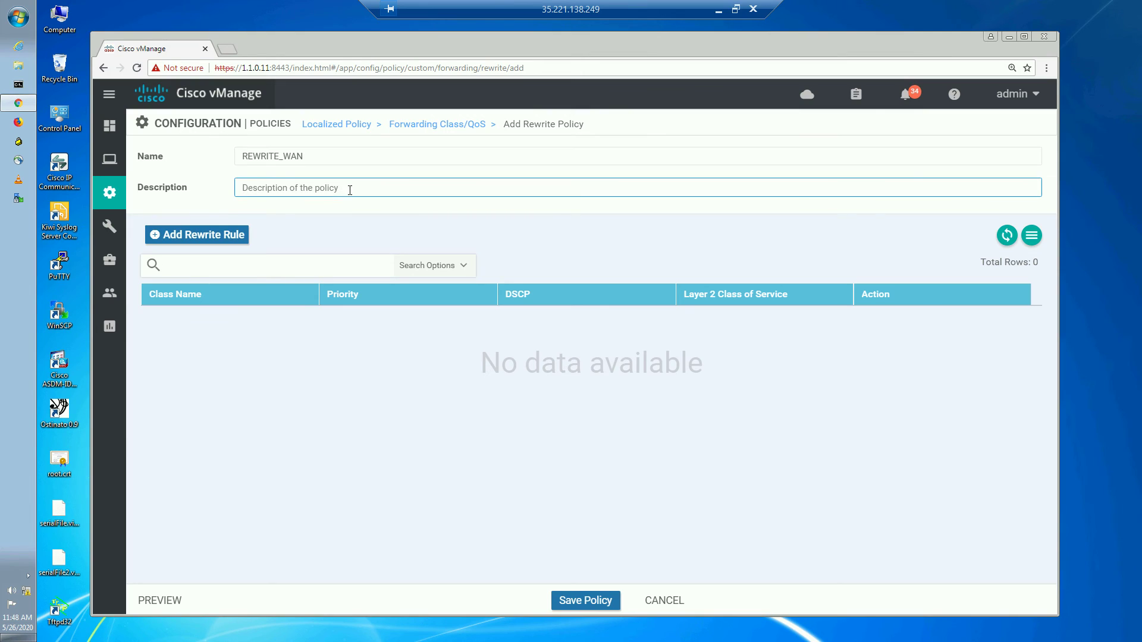
pyautogui.write('REWRITE_WAN')
pyautogui.click(283, 476)
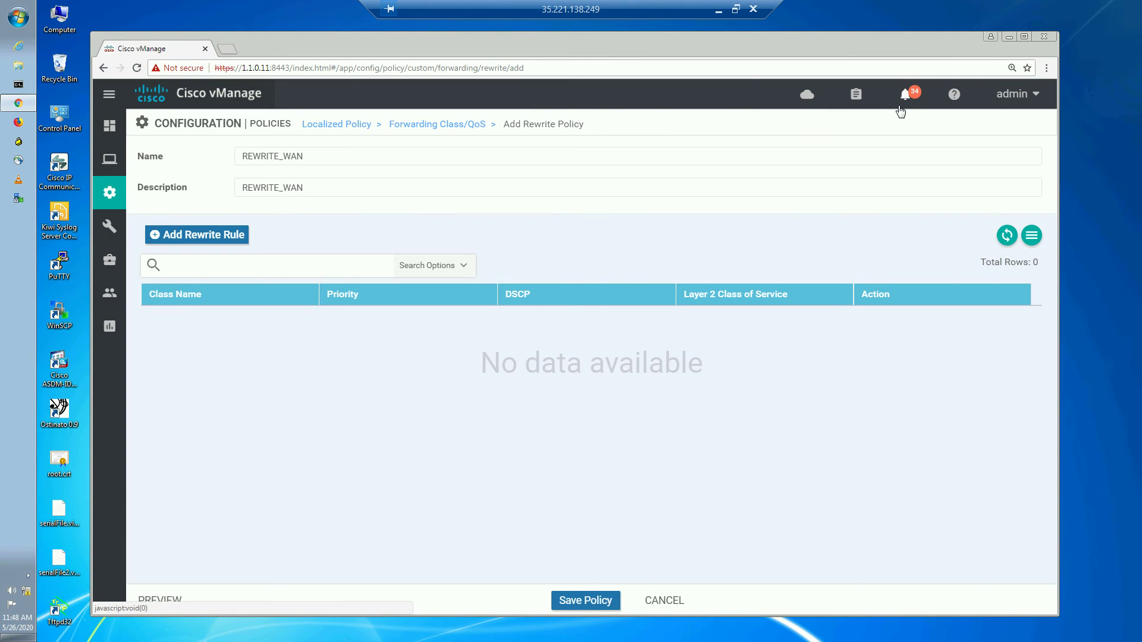
# - Start a rewrite rule for class Queue1 with Low priority in the REWRITE_WAN policy
pyautogui.click(221, 240)
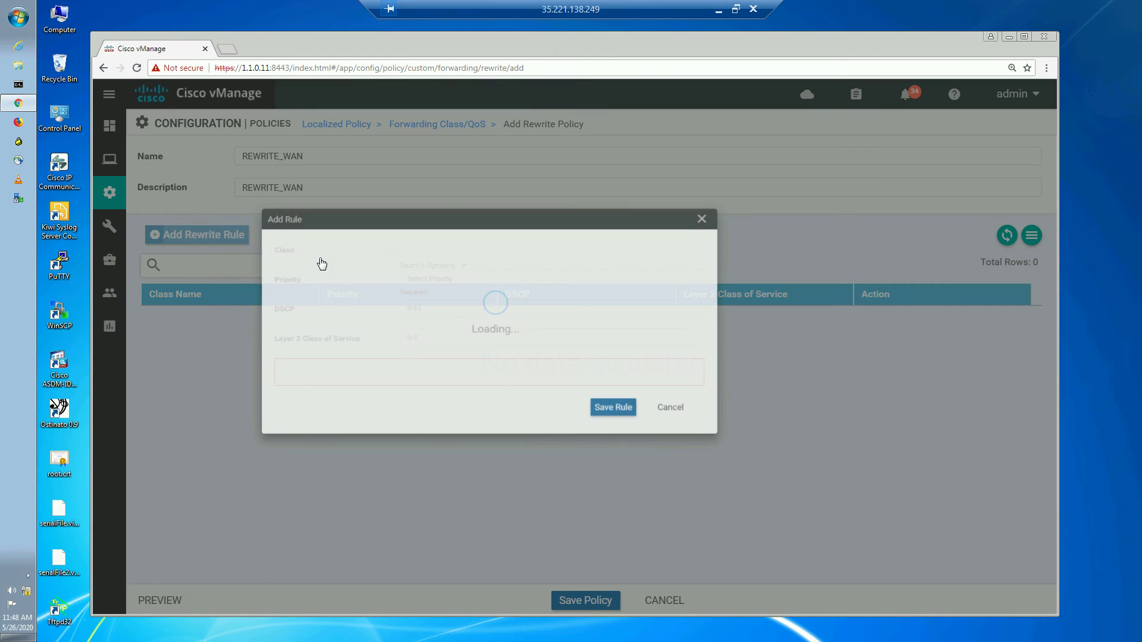
pyautogui.click(516, 274)
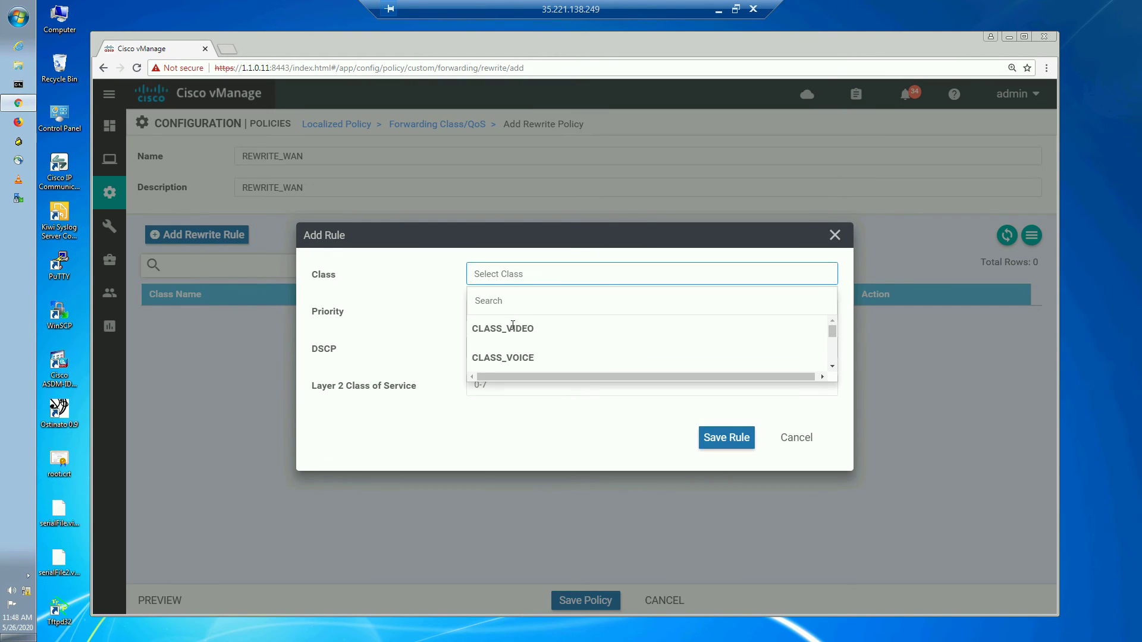
pyautogui.moveTo(832, 330); pyautogui.dragTo(835, 350)
pyautogui.click(520, 325)
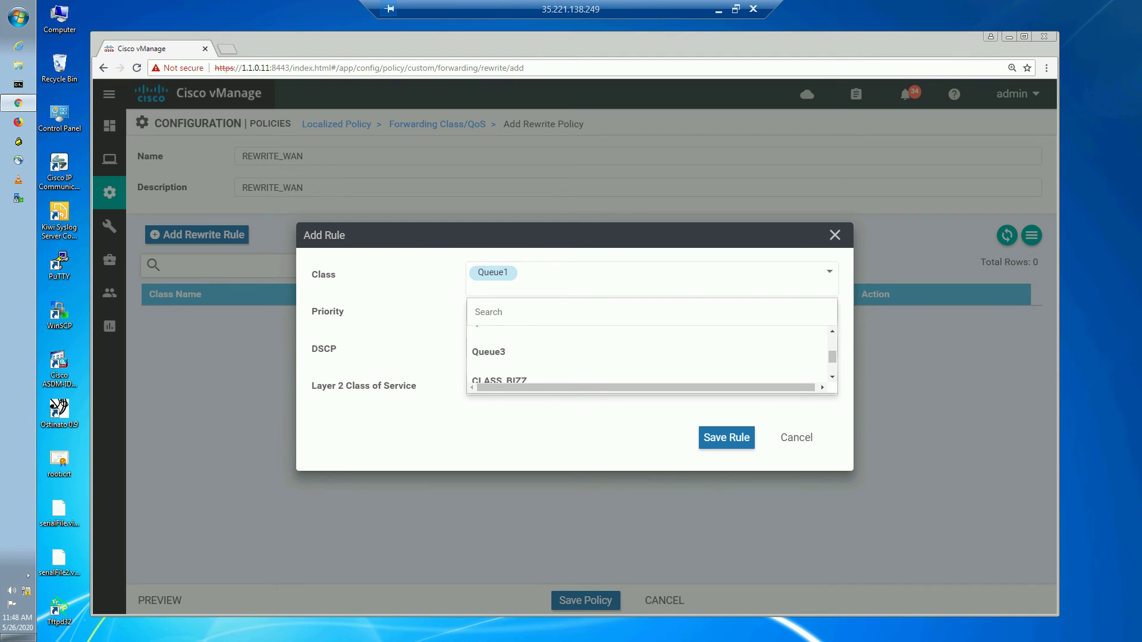
pyautogui.click(409, 316)
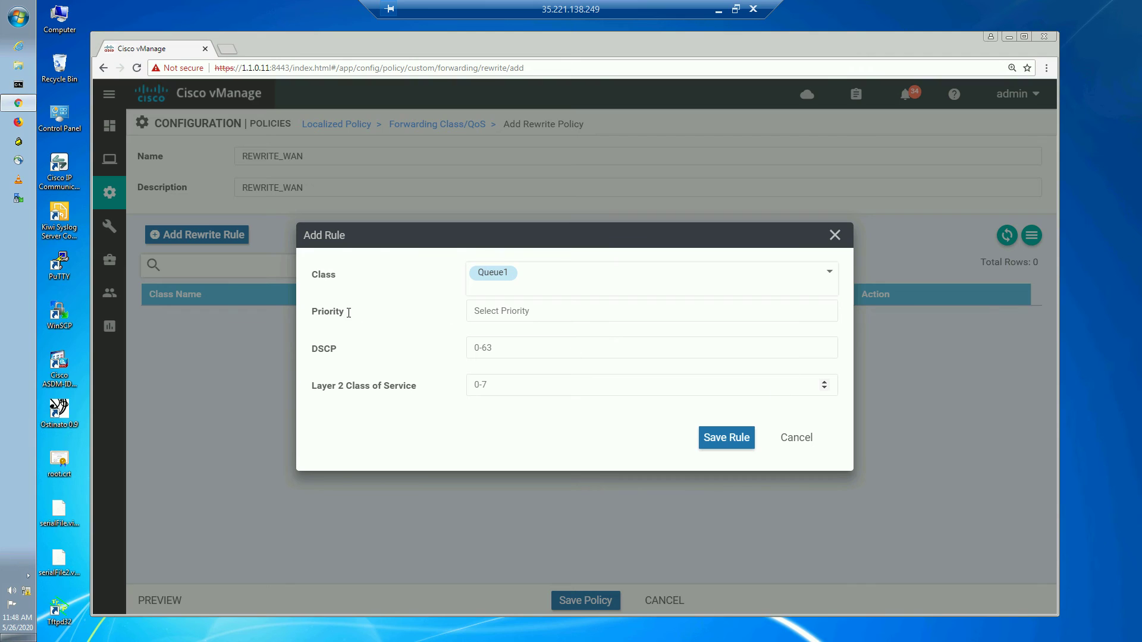
pyautogui.click(539, 307)
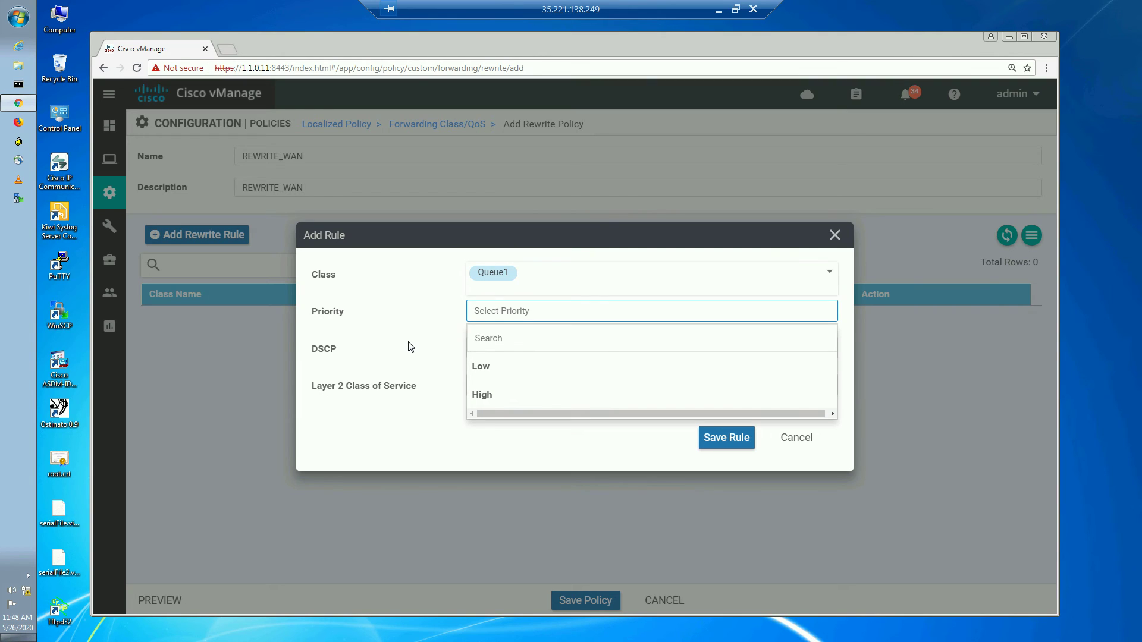
pyautogui.click(504, 371)
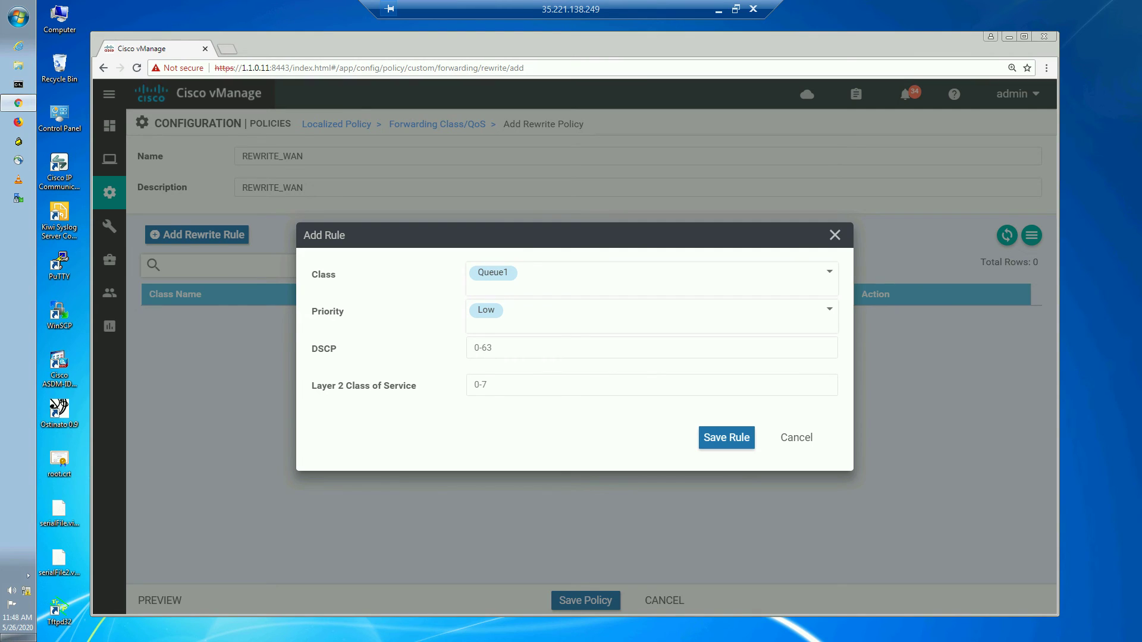
pyautogui.click(516, 348)
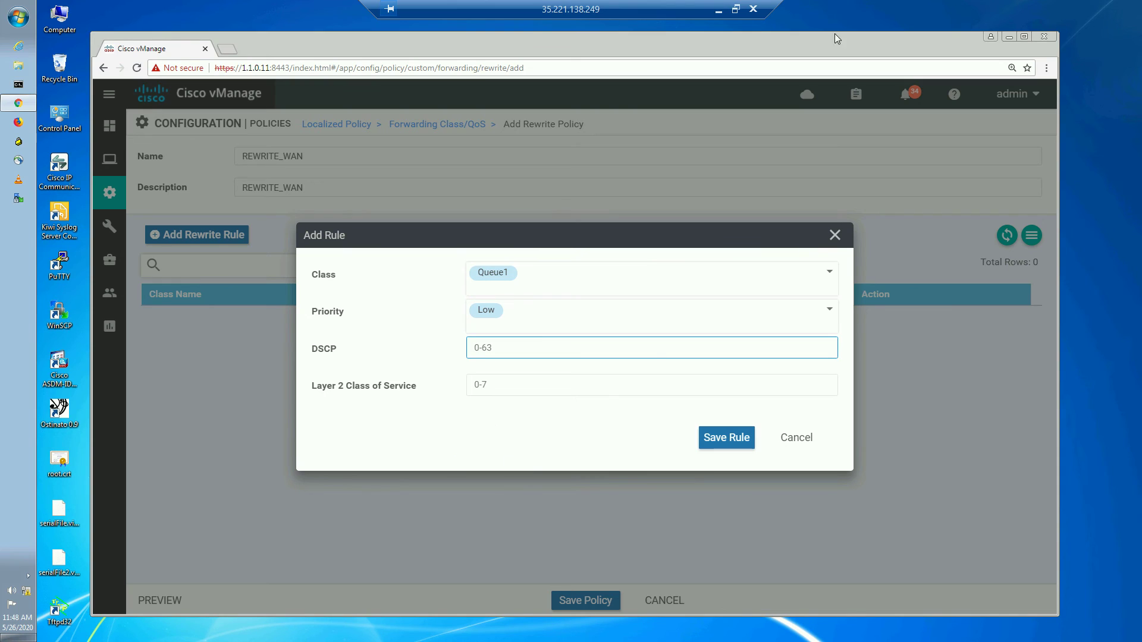
# - Switch from the remote desktop to Chrome and copy the decimal DSCP value of af41 from the DSCP conversion chart
pyautogui.click(718, 9)
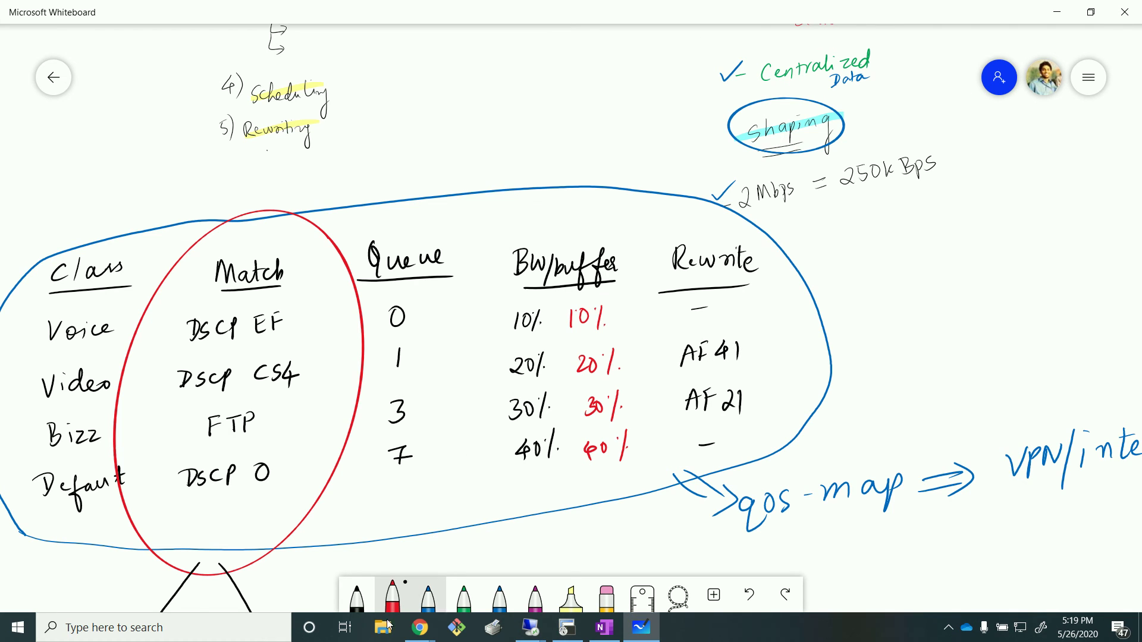
pyautogui.click(420, 628)
pyautogui.click(362, 578)
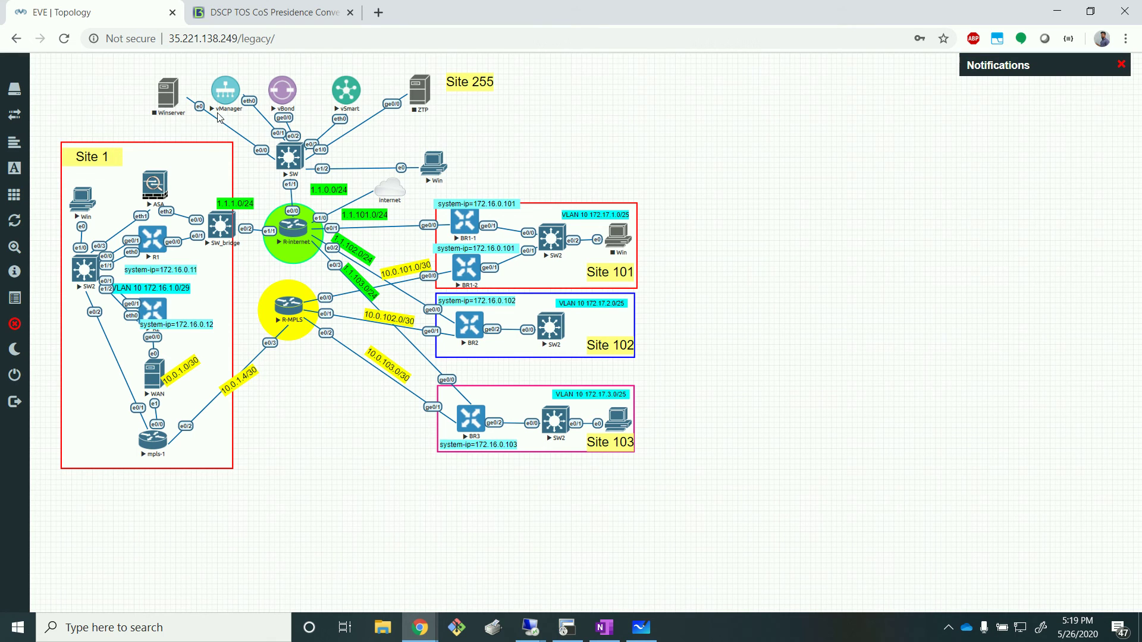
pyautogui.click(277, 13)
pyautogui.scroll(-4, 275, 313)
pyautogui.scroll(4, 274, 313)
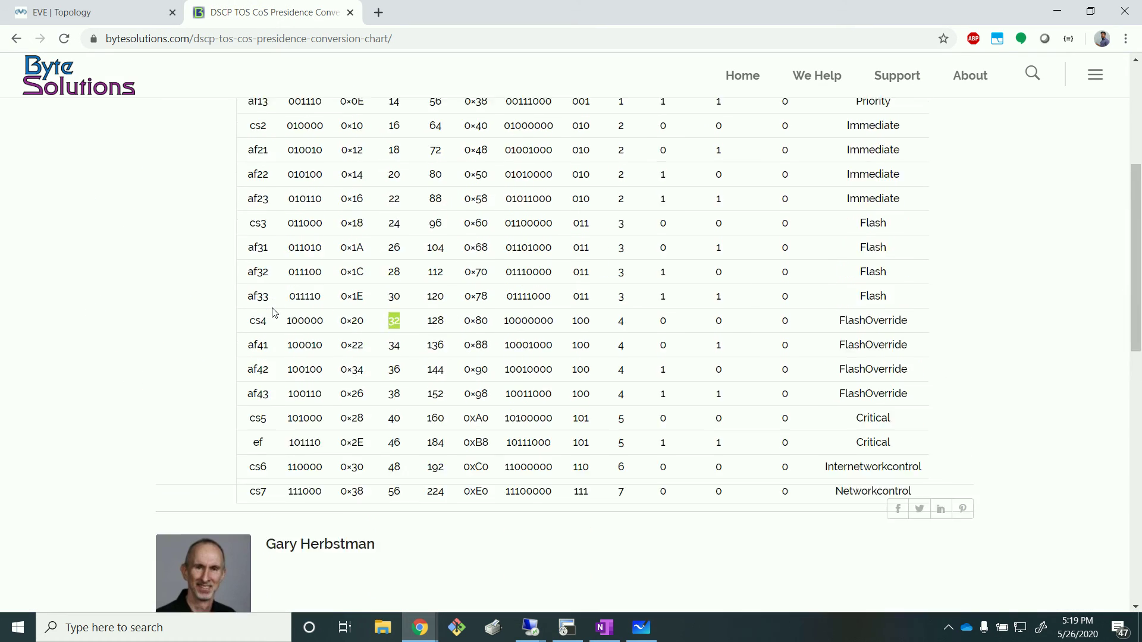
pyautogui.moveTo(266, 541); pyautogui.dragTo(247, 546)
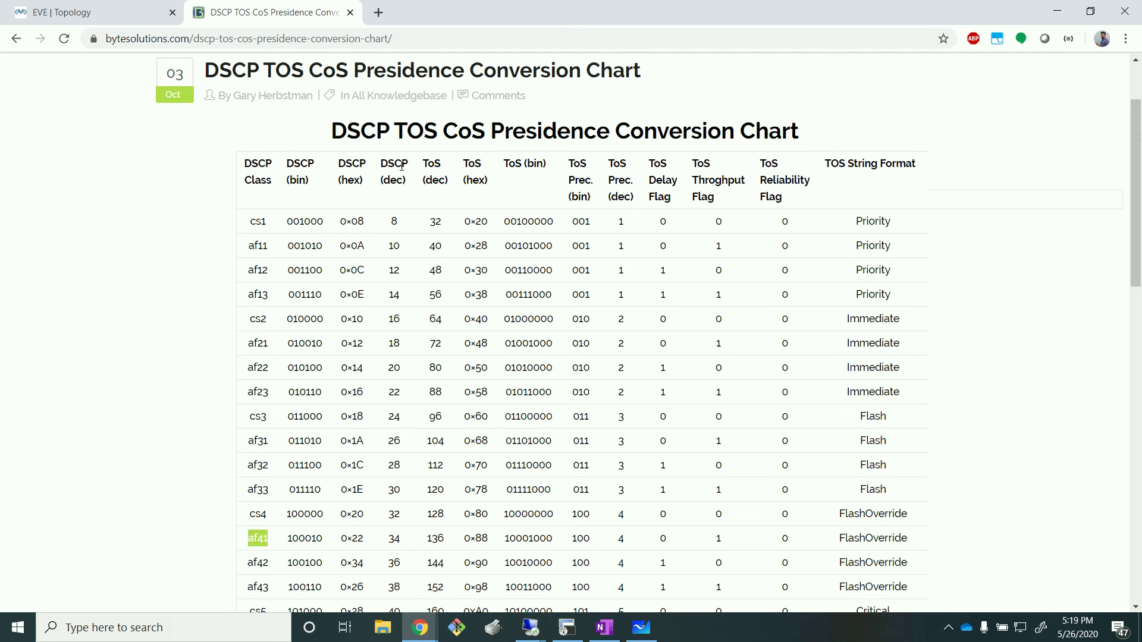
pyautogui.moveTo(400, 164)
pyautogui.mouseDown()
pyautogui.moveTo(369, 174)
pyautogui.moveTo(383, 178)
pyautogui.mouseUp()
pyautogui.moveTo(408, 542); pyautogui.dragTo(387, 540)
pyautogui.hotkey('ctrl', 'c')
# - Return to vManage on the remote desktop, set the Queue1 rule's DSCP to 34 without a Layer 2 class of service, and save the rule
pyautogui.moveTo(549, 634)
pyautogui.click(595, 559)
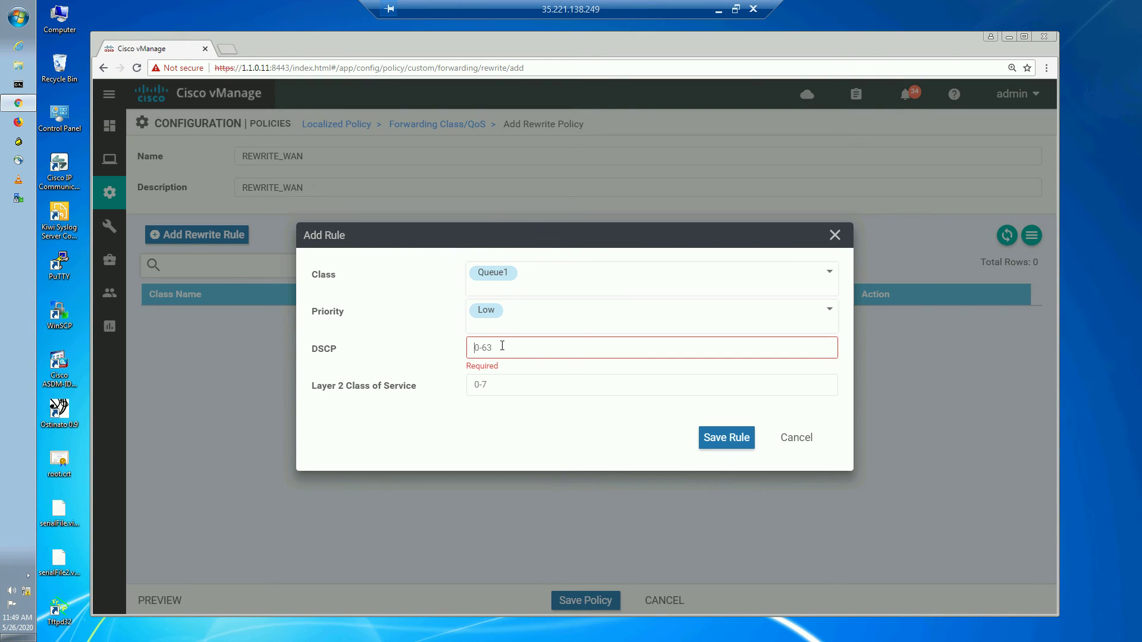
pyautogui.hotkey('ctrl', 'v')
pyautogui.click(506, 388)
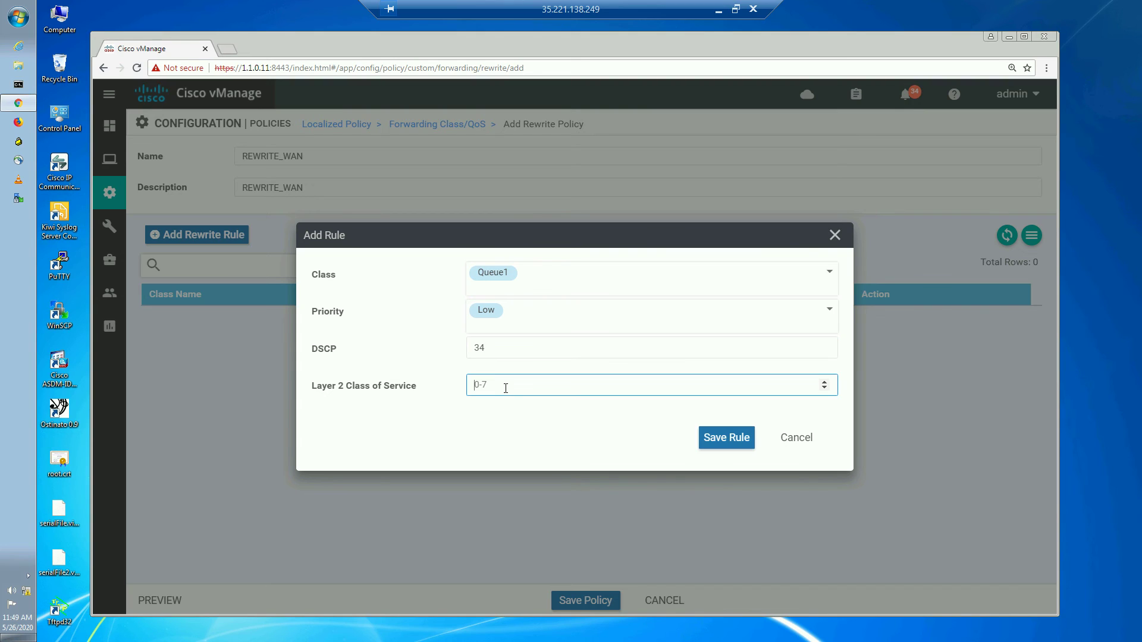
pyautogui.click(499, 430)
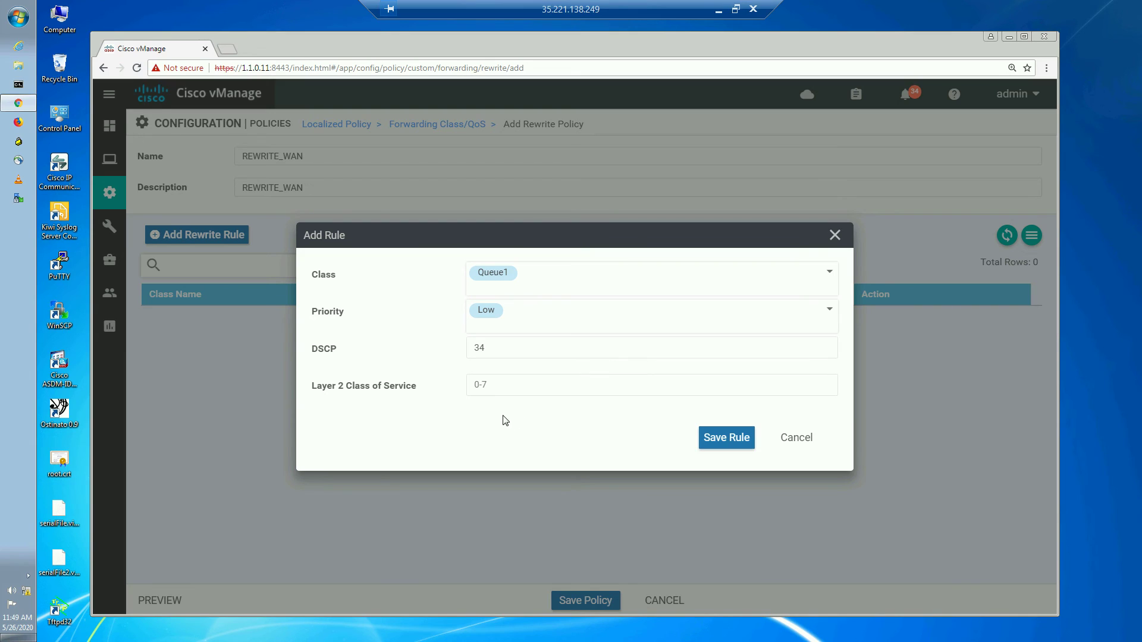
pyautogui.click(738, 438)
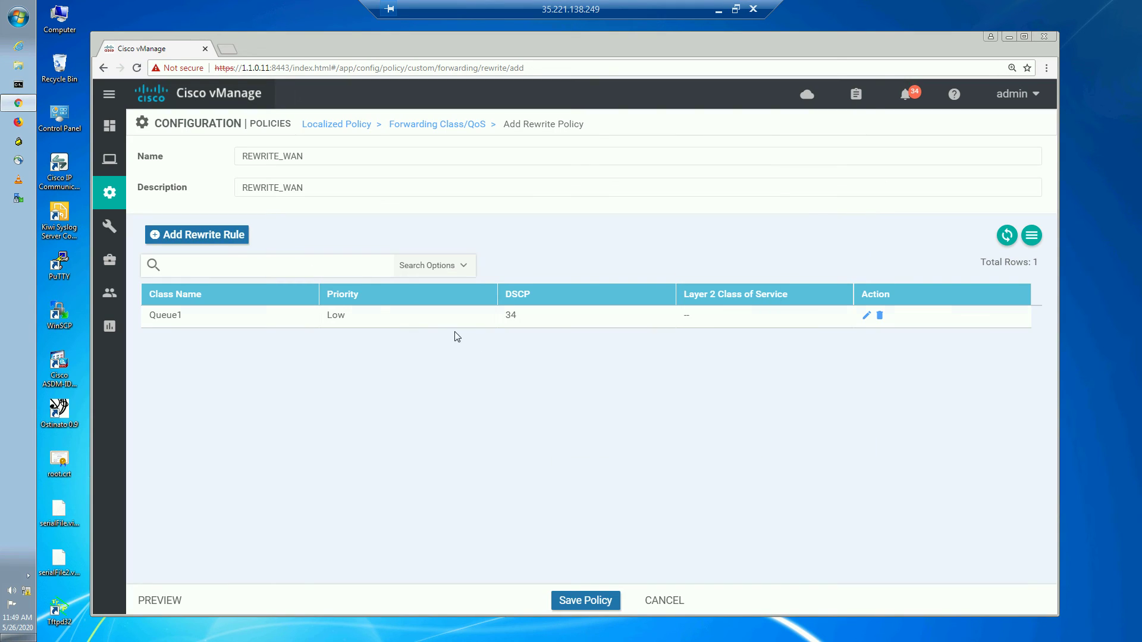
# - Start a second rewrite rule for class Queue3 with Low priority
pyautogui.click(238, 234)
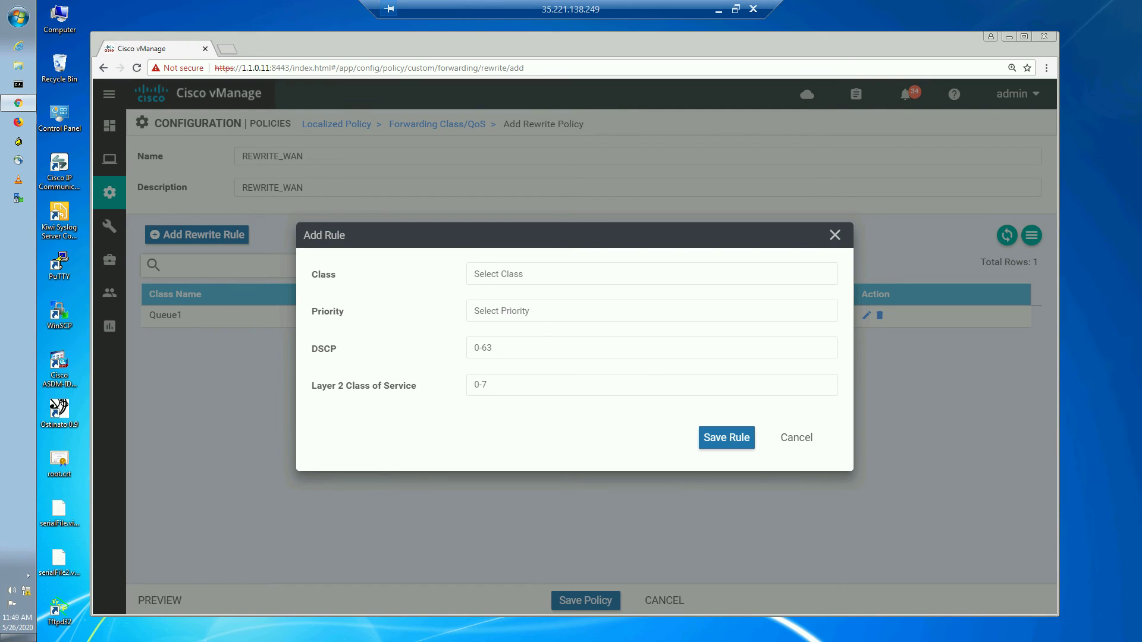
pyautogui.click(523, 272)
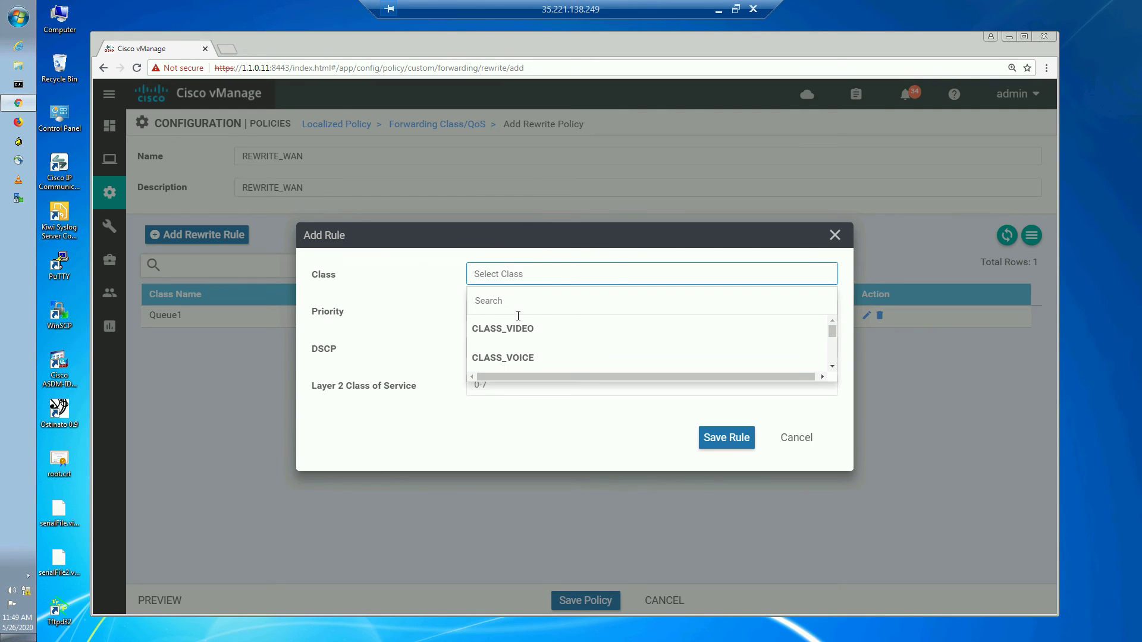
pyautogui.scroll(-2, 685, 370)
pyautogui.click(605, 359)
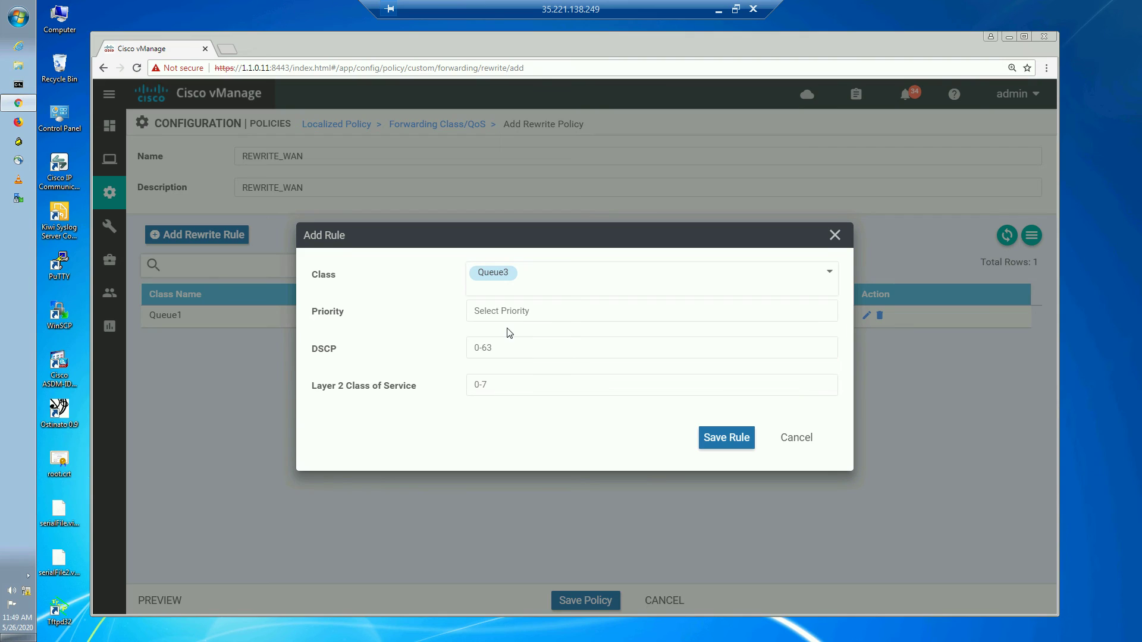
pyautogui.click(511, 320)
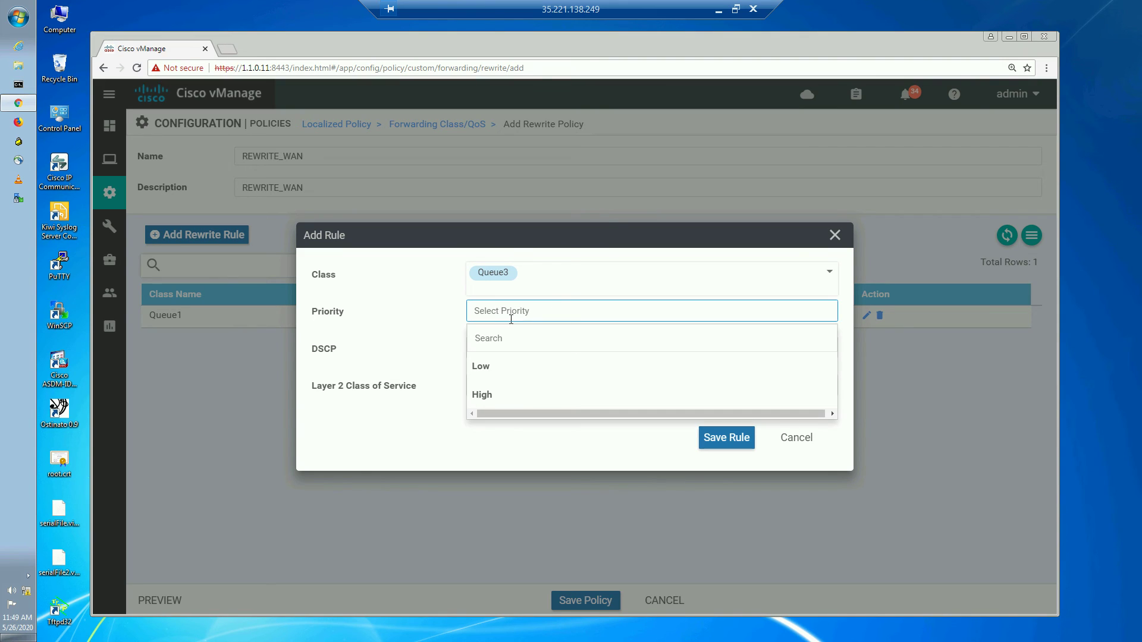
pyautogui.click(498, 363)
pyautogui.click(525, 349)
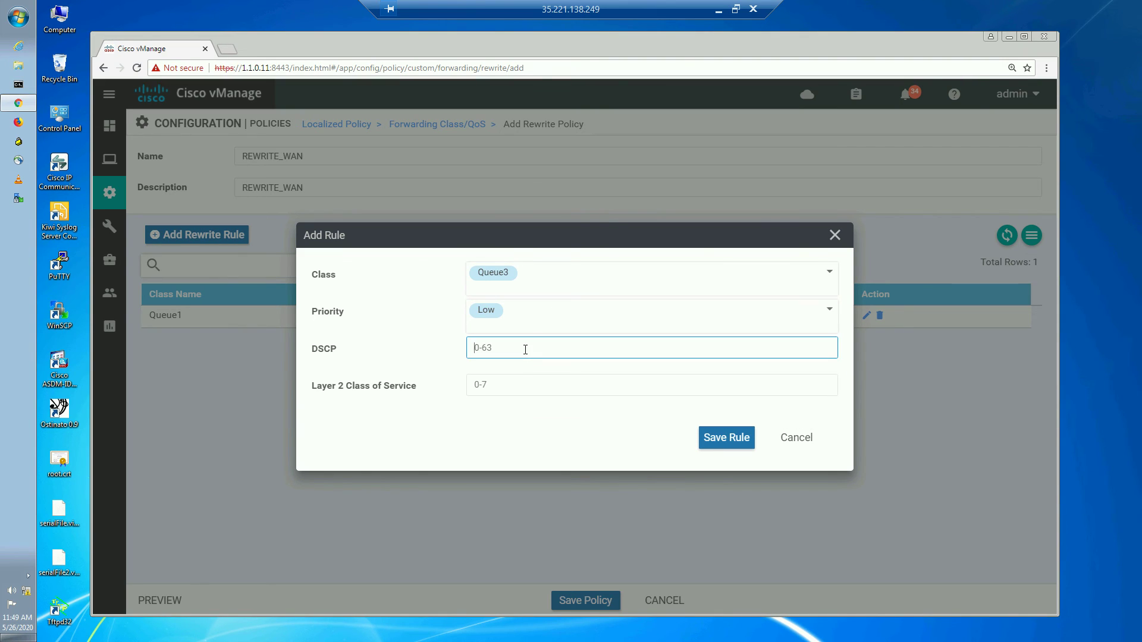
# - Check the Bizz class's rewrite value on the Whiteboard, and look up the decimal DSCP value of af21 in Chrome's conversion chart
pyautogui.click(719, 10)
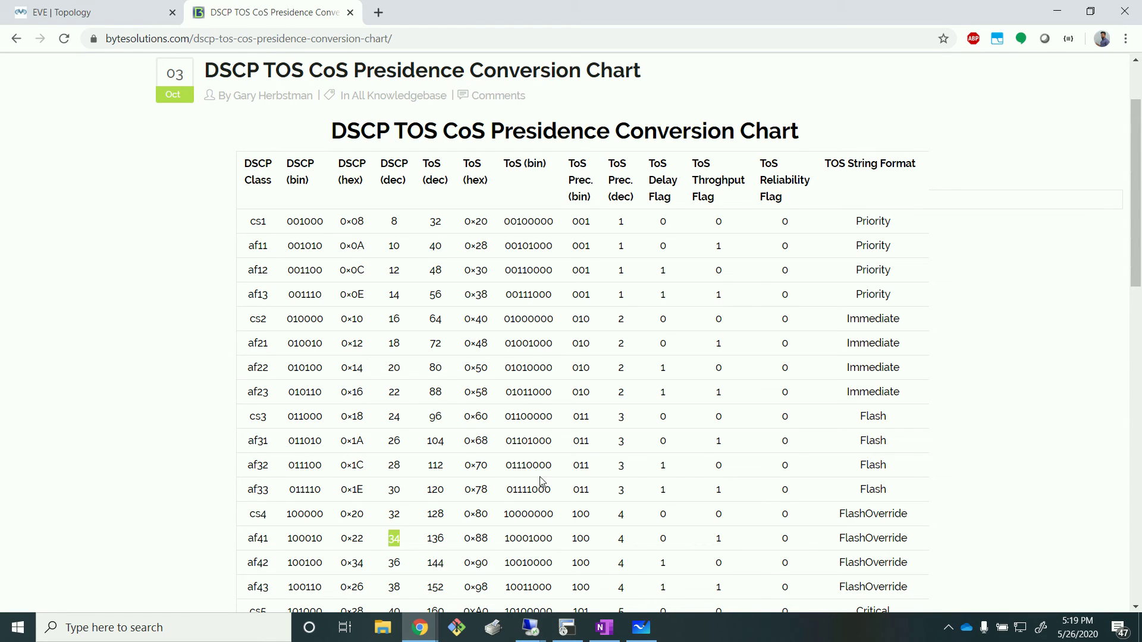
pyautogui.click(641, 627)
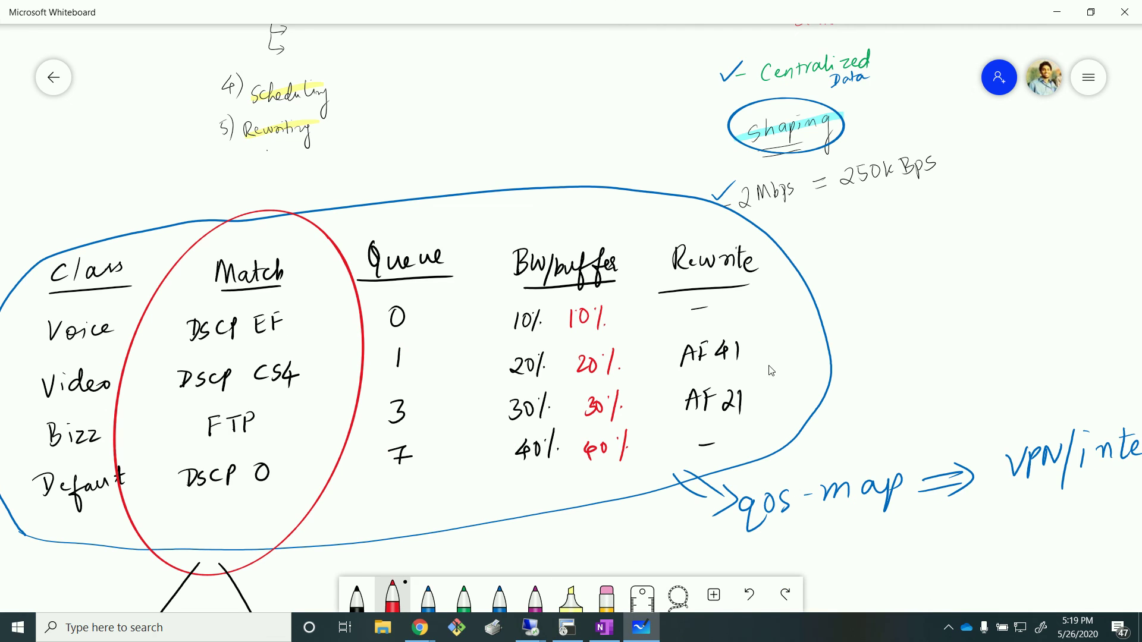
pyautogui.click(1057, 12)
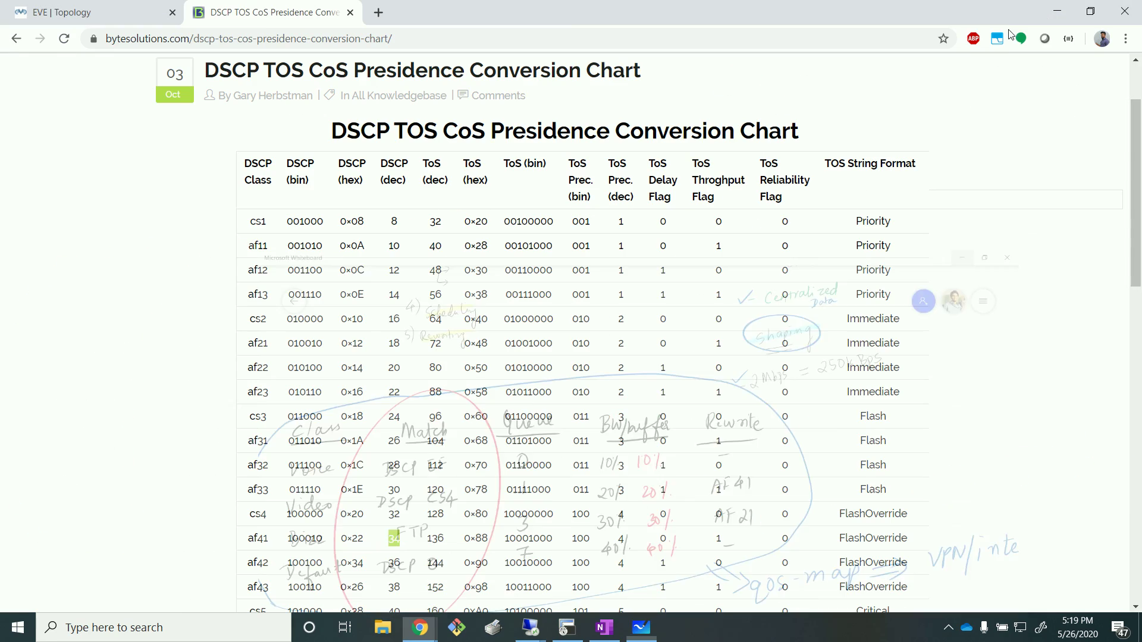
pyautogui.moveTo(405, 343); pyautogui.dragTo(382, 346)
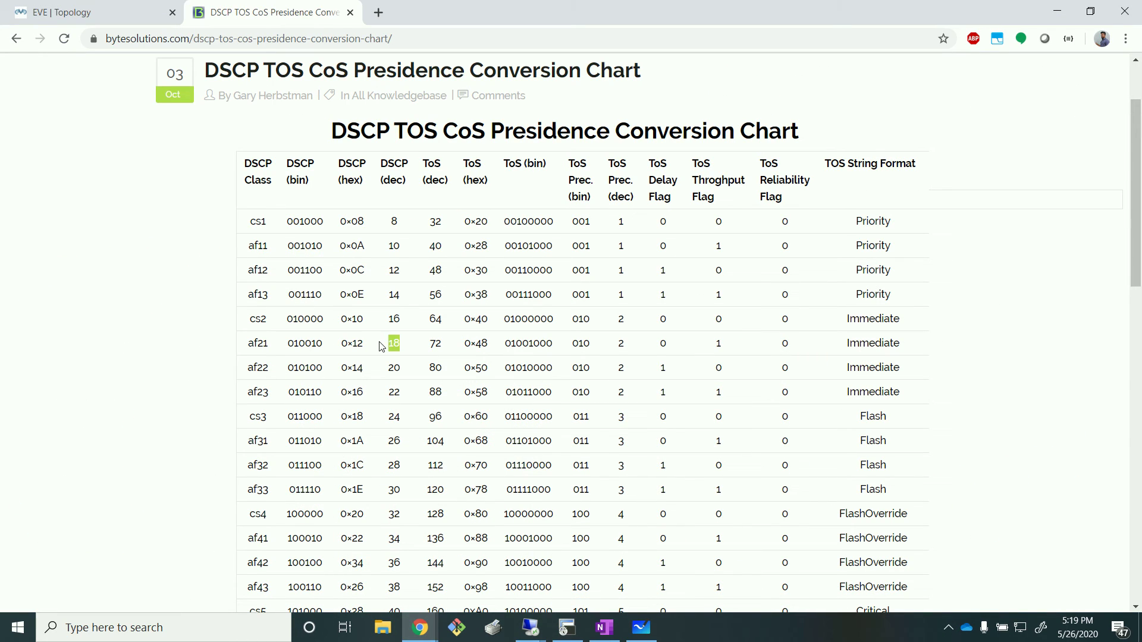
# - Return to vManage on the remote desktop, set the Queue3 rule's DSCP to 18, and save the rule and the REWRITE_WAN policy
pyautogui.click(530, 628)
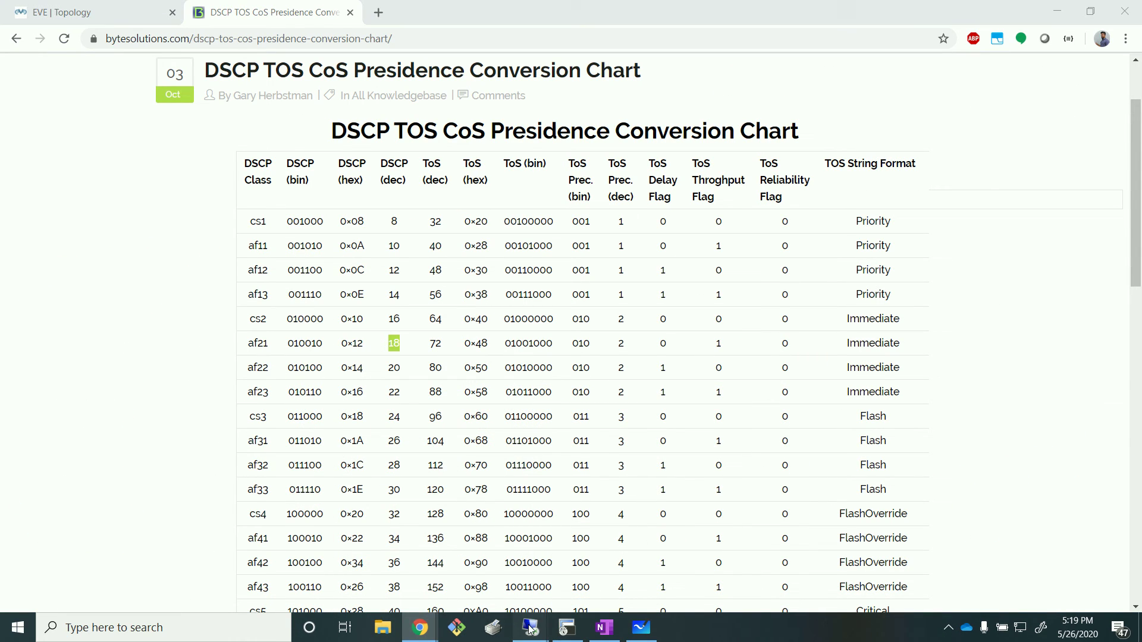
pyautogui.click(526, 594)
pyautogui.click(533, 352)
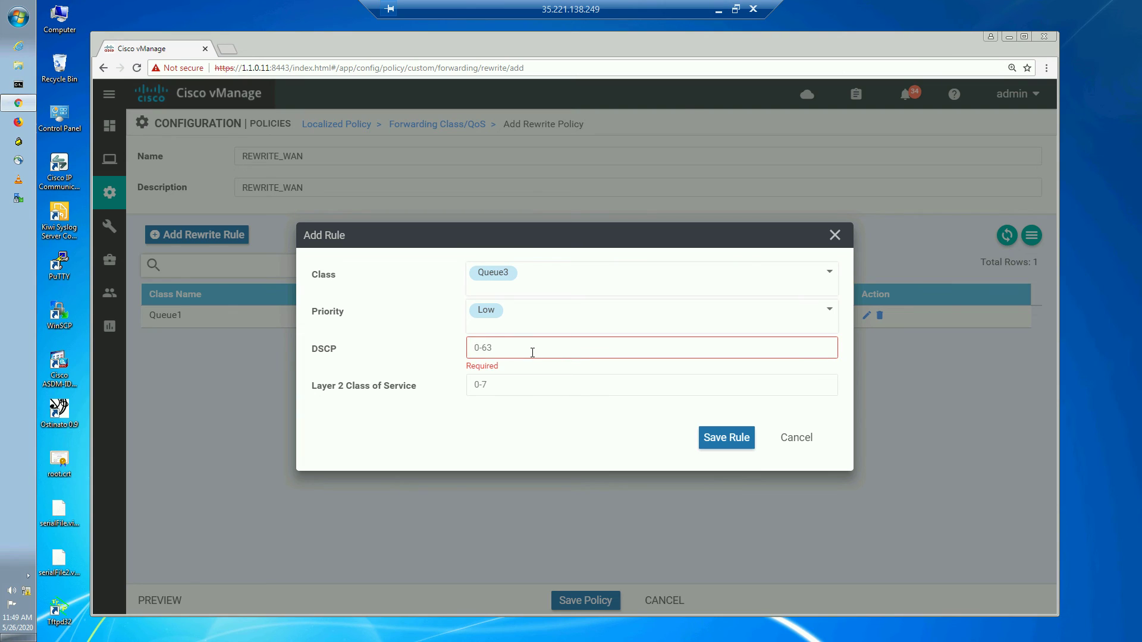
pyautogui.write('18')
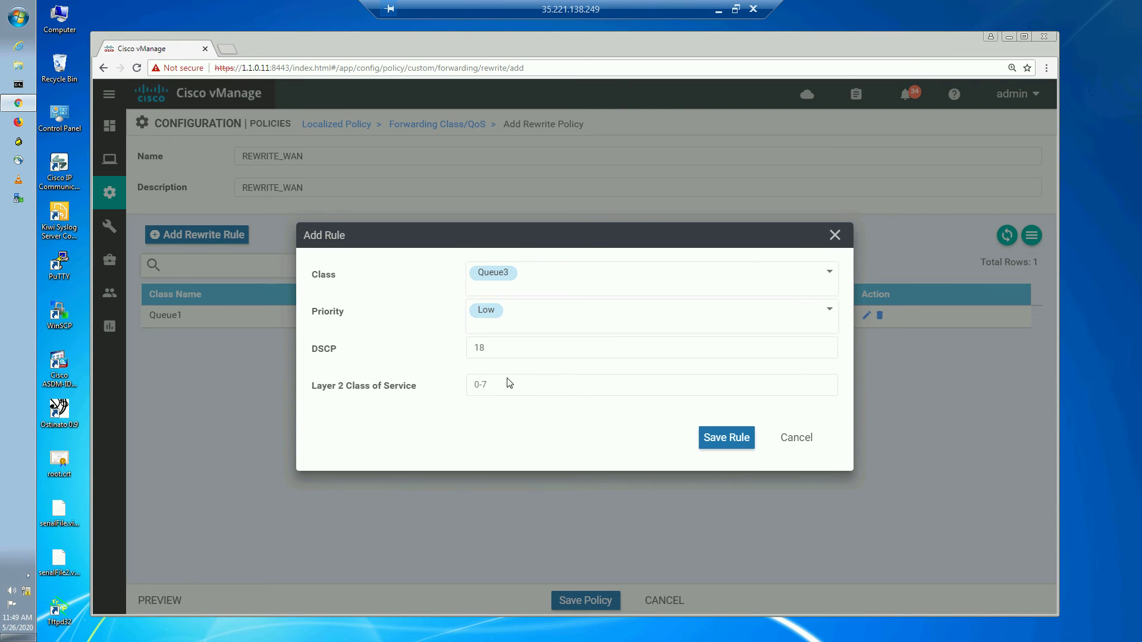
pyautogui.press('Return')
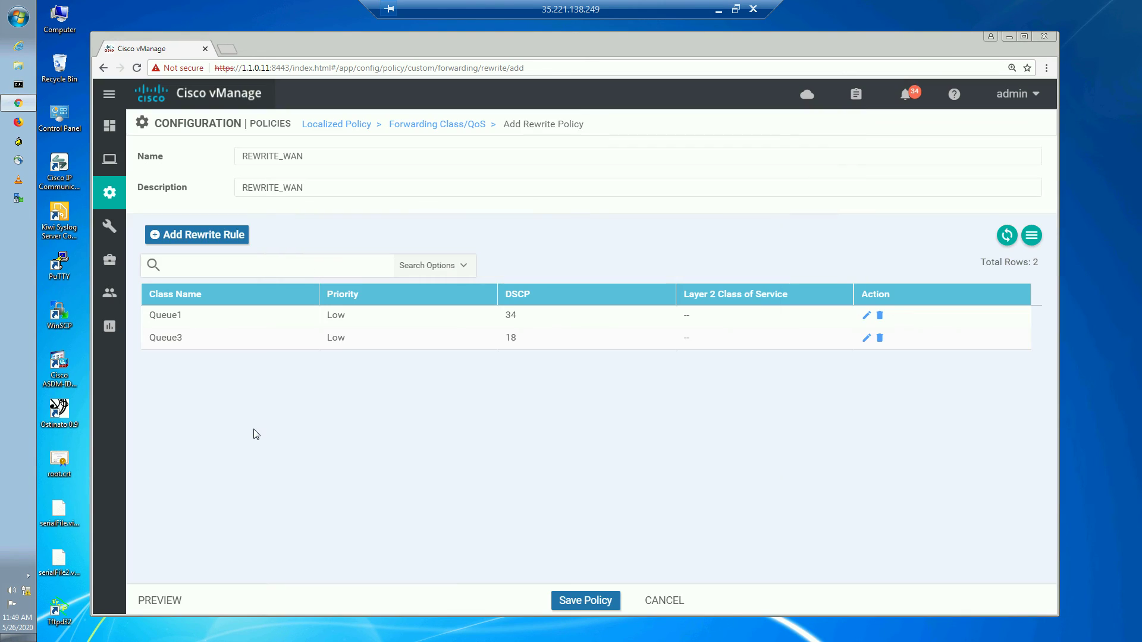
pyautogui.click(581, 602)
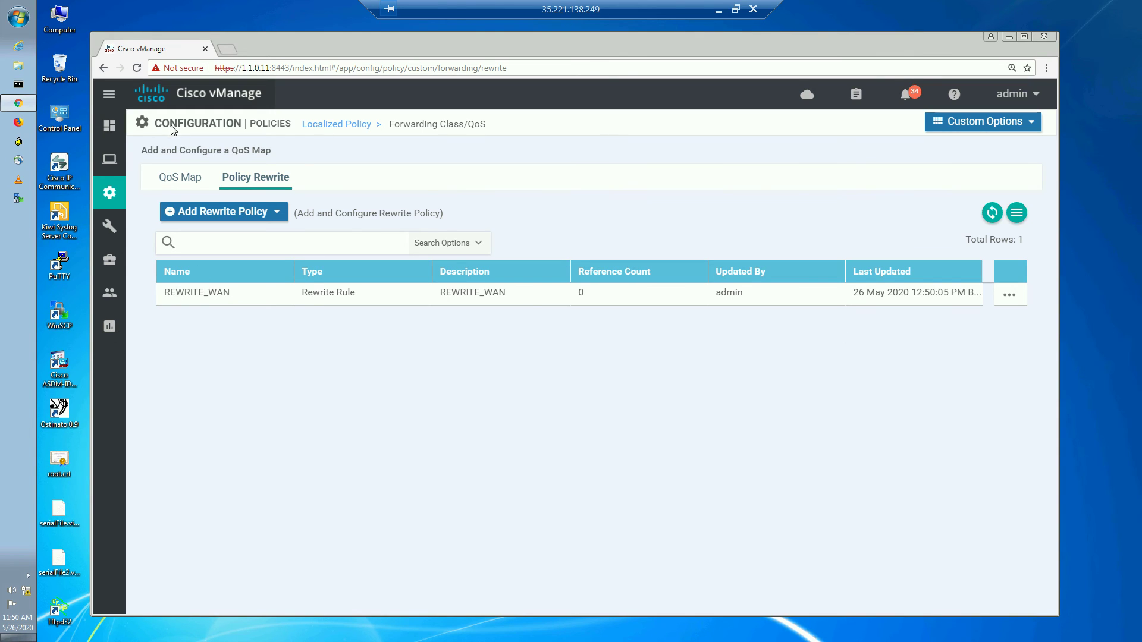
# - Go back to the localized policies and open LOCAL_POL_BGP for editing
pyautogui.click(320, 127)
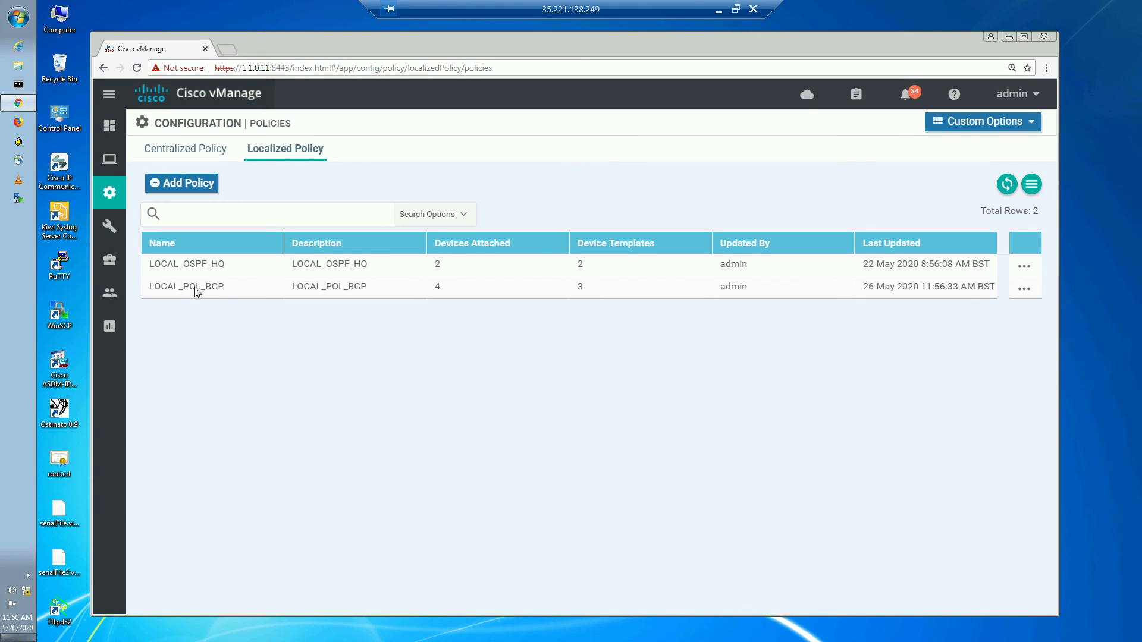
pyautogui.click(1025, 290)
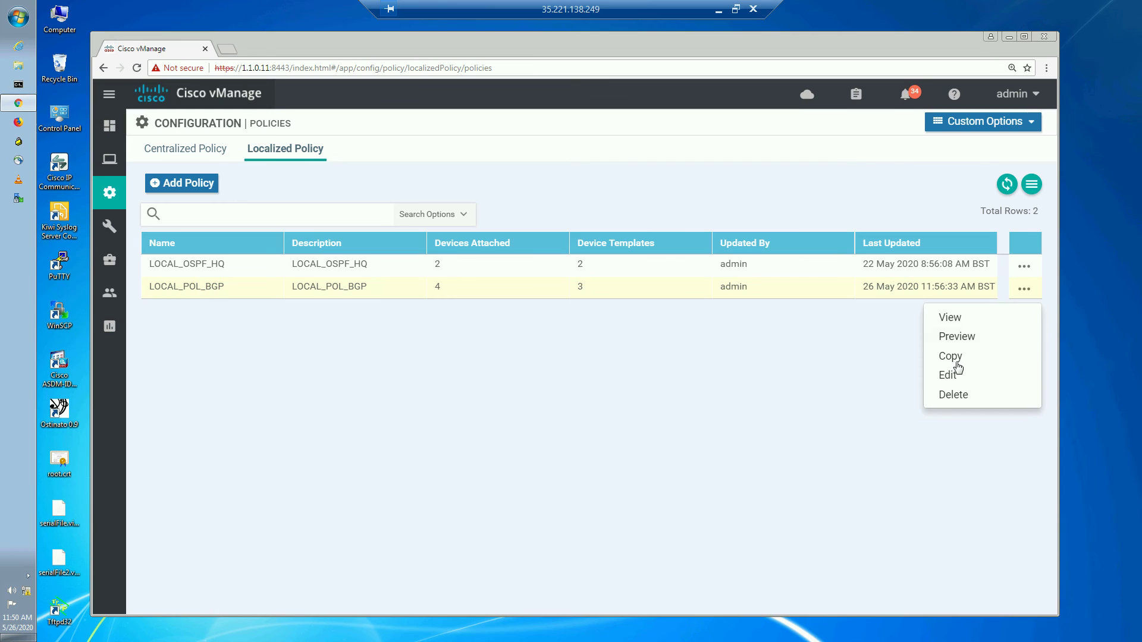
pyautogui.click(953, 375)
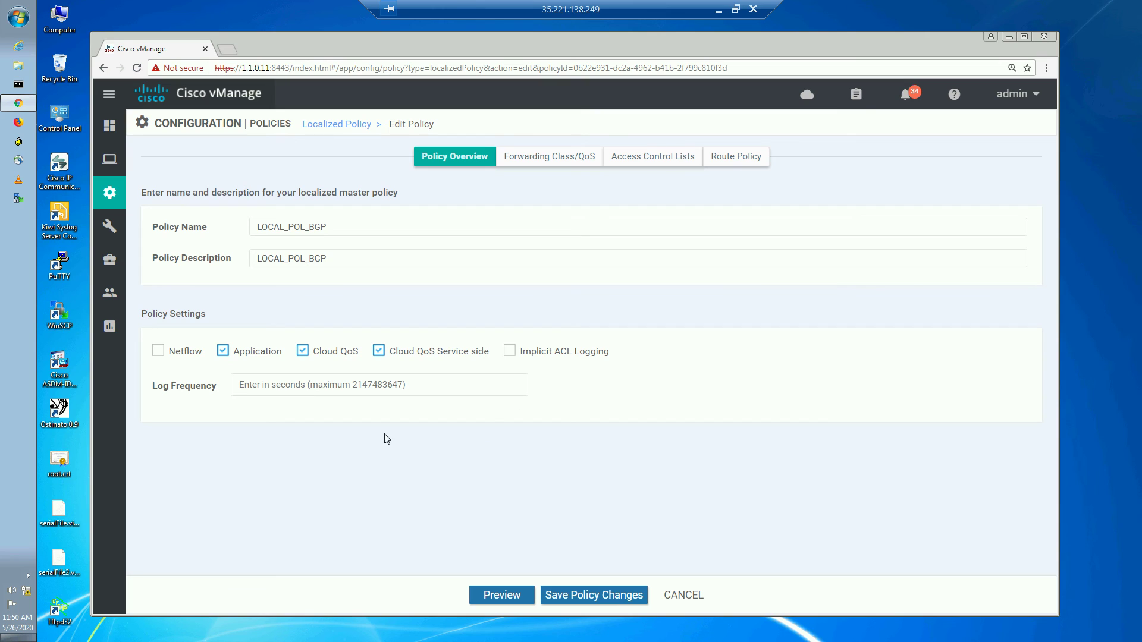
# - Import the existing rewrite policy REWRITE_WAN into the forwarding class/QoS settings of LOCAL_POL_BGP
pyautogui.click(559, 156)
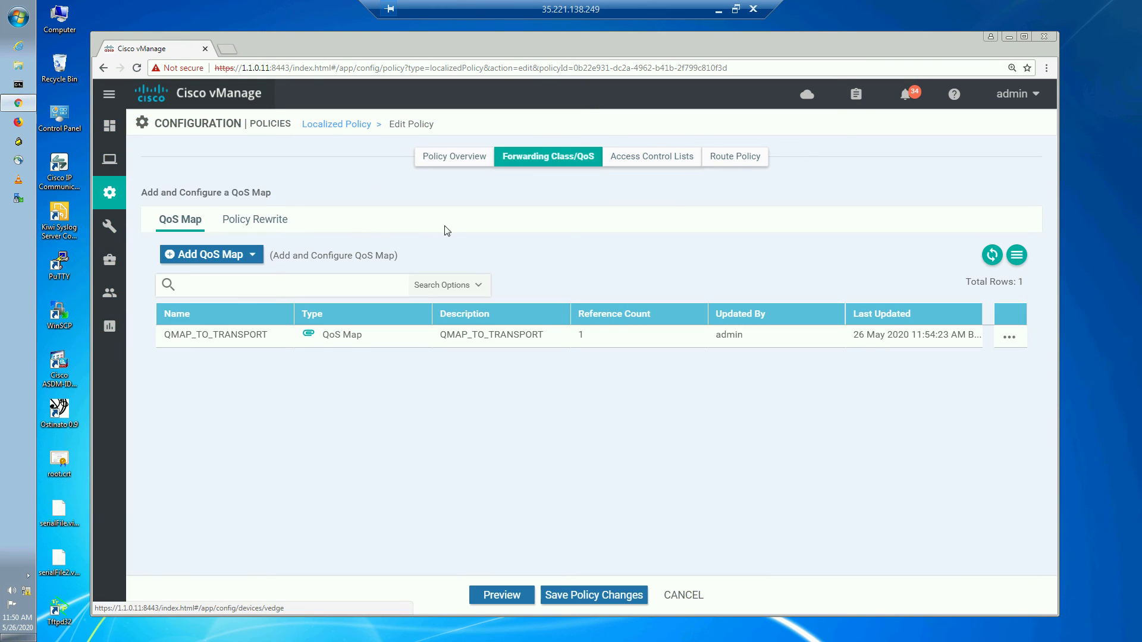
pyautogui.click(256, 219)
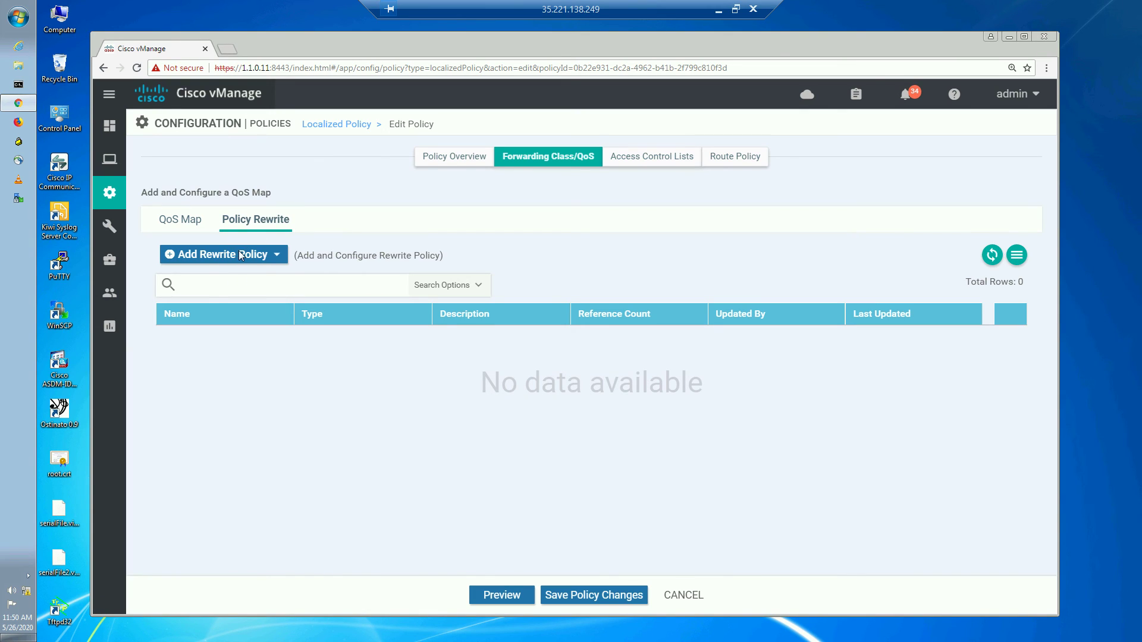
pyautogui.click(241, 255)
pyautogui.click(224, 302)
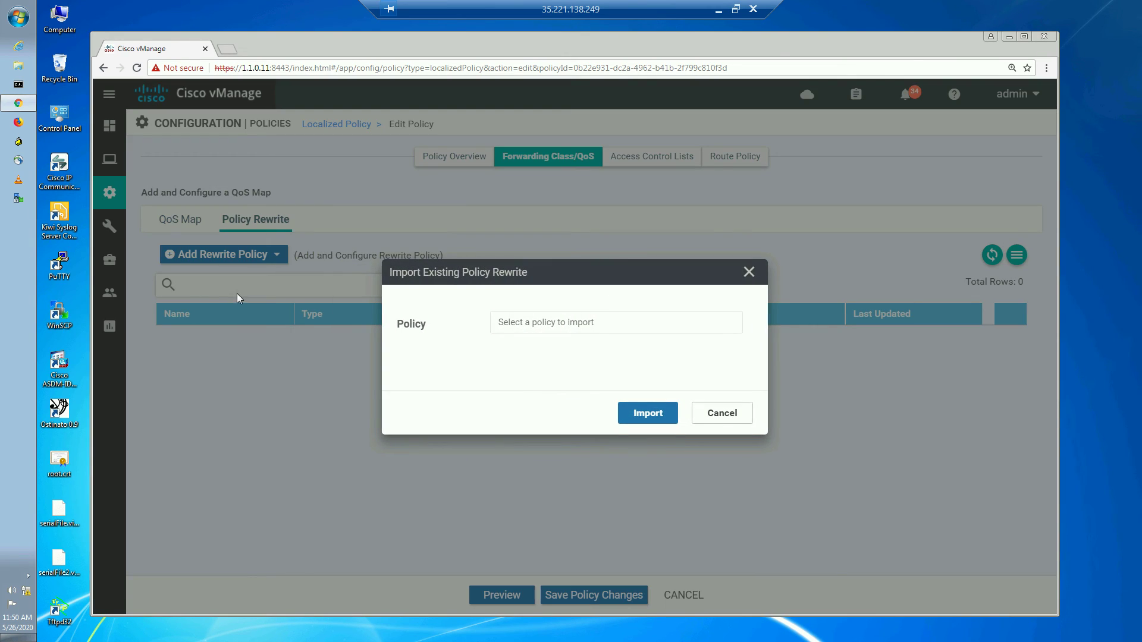
pyautogui.click(550, 322)
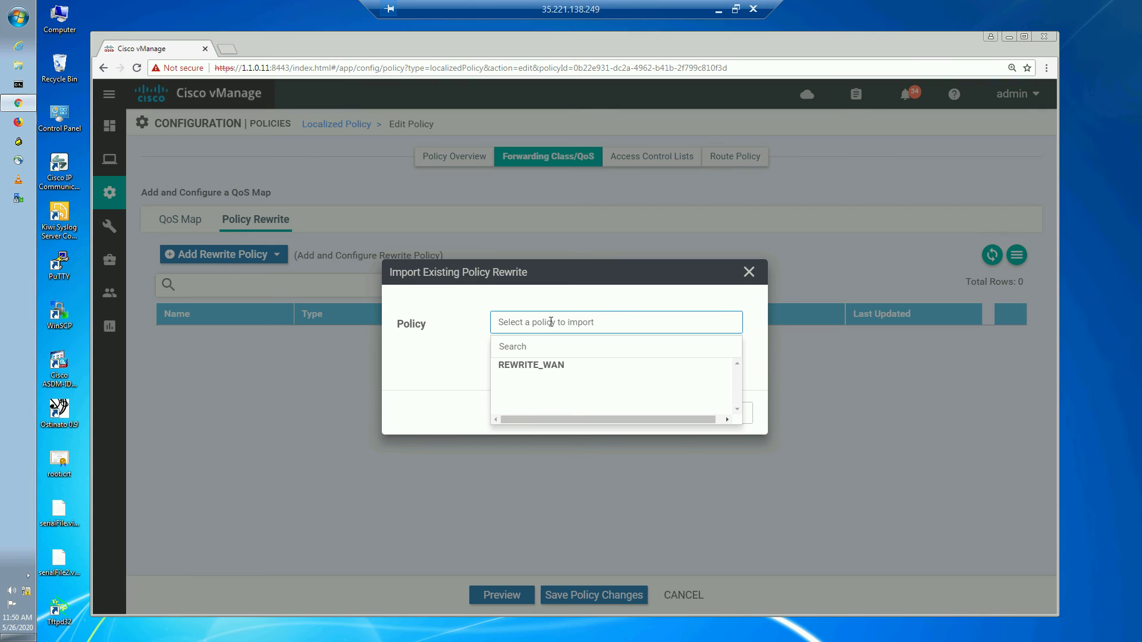
pyautogui.click(551, 369)
pyautogui.click(647, 420)
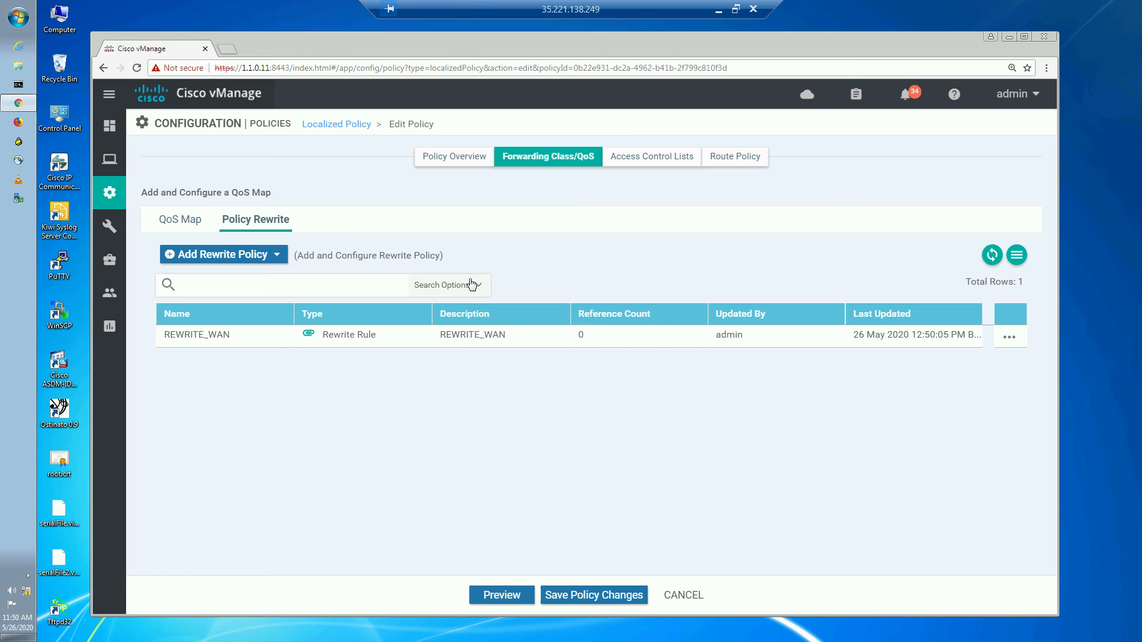
# - Save the changes to LOCAL_POL_BGP and push the configuration to the 4 attached devices, confirming the changes
pyautogui.click(619, 595)
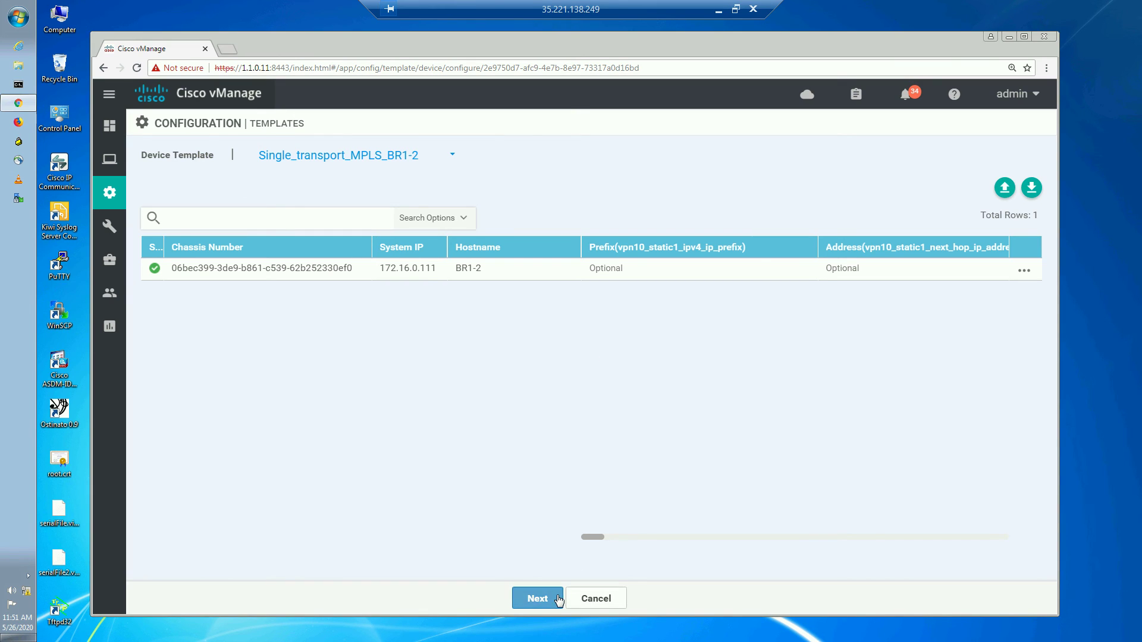
pyautogui.click(558, 600)
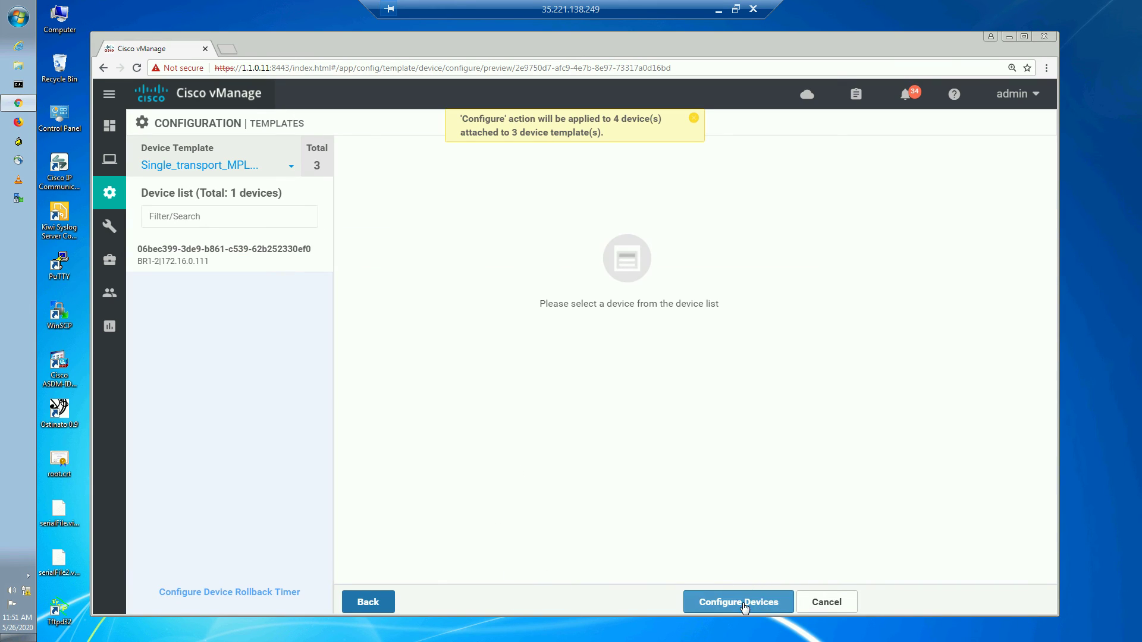
pyautogui.click(731, 601)
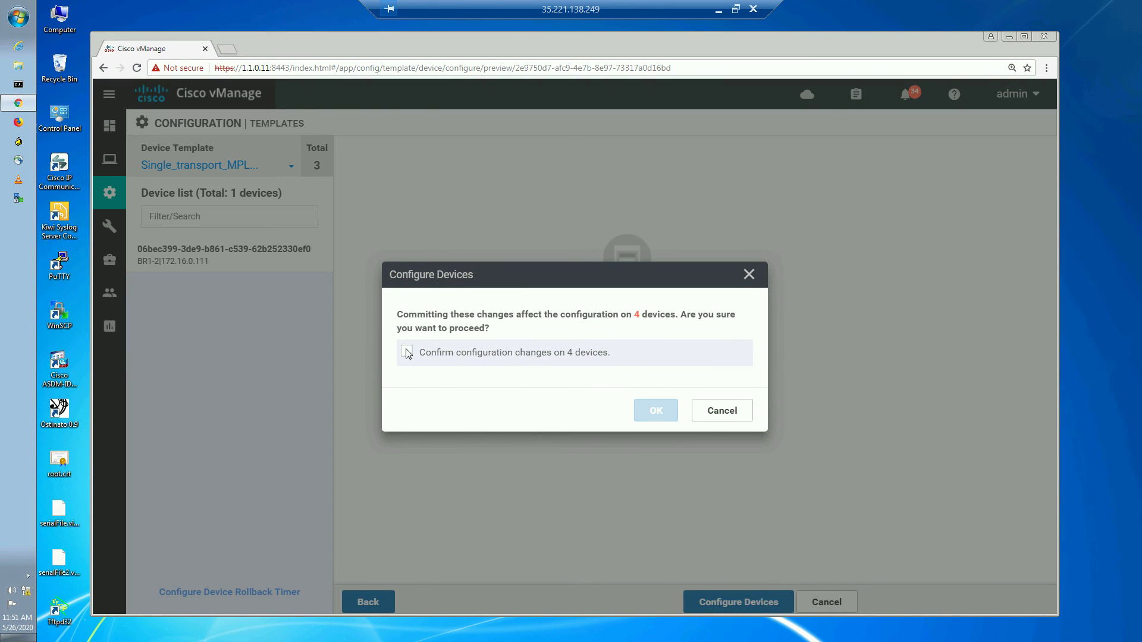
pyautogui.click(406, 351)
pyautogui.click(656, 410)
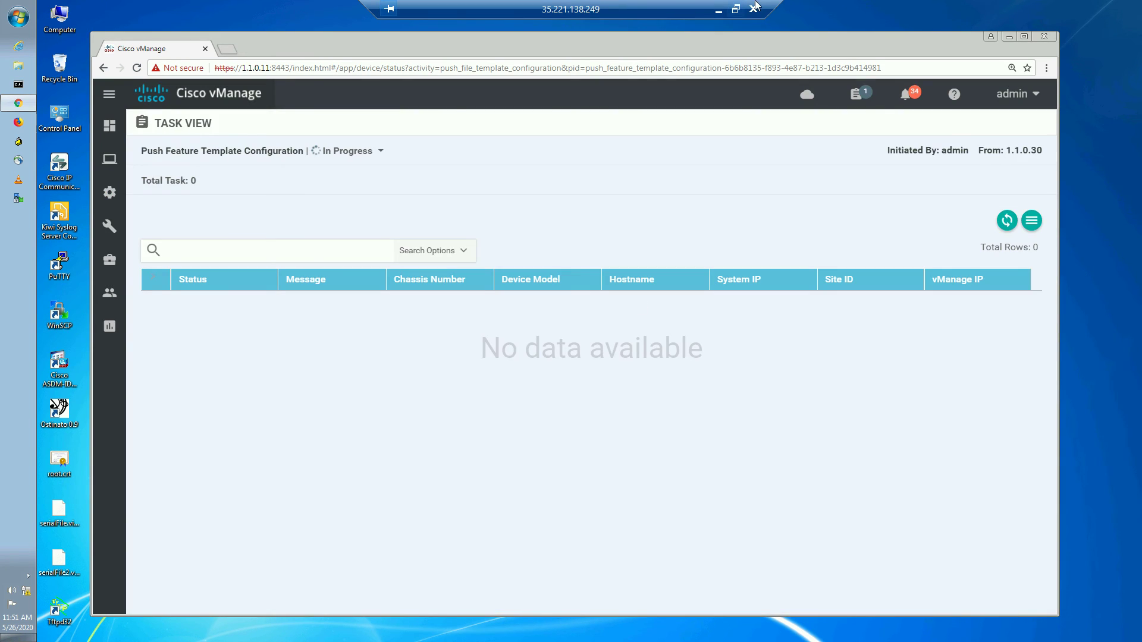
# - Switch to Microsoft Whiteboard and draw a red arrow below the Rewrite heading leading to the handwritten text "Policy rewrite"
pyautogui.click(719, 10)
pyautogui.click(639, 628)
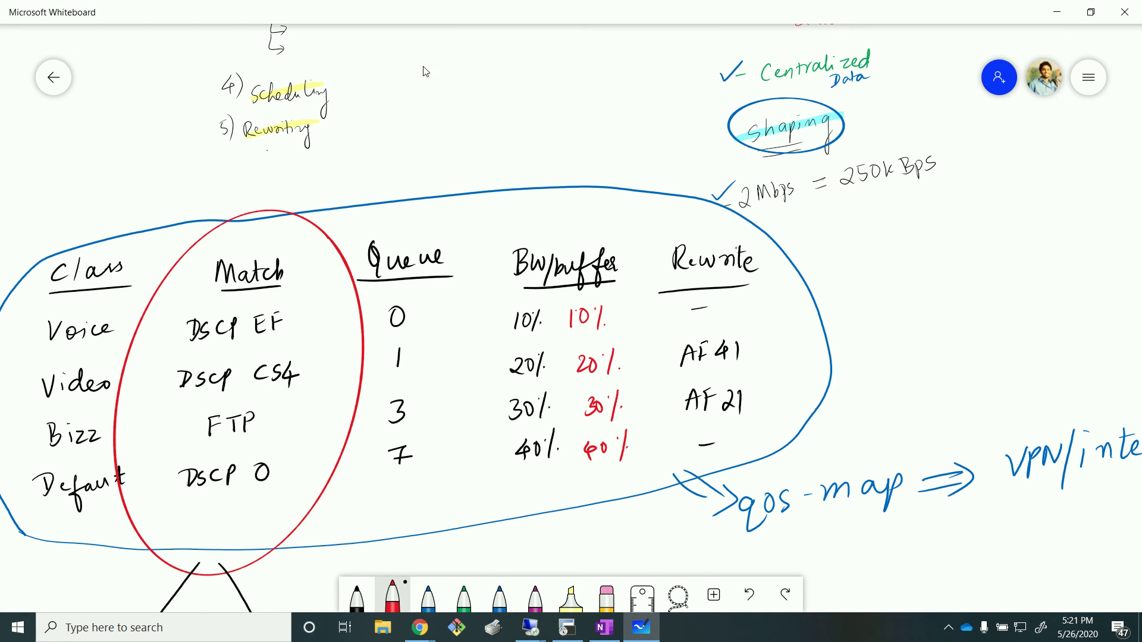
pyautogui.scroll(-2, 439, 147)
pyautogui.scroll(-1, 443, 152)
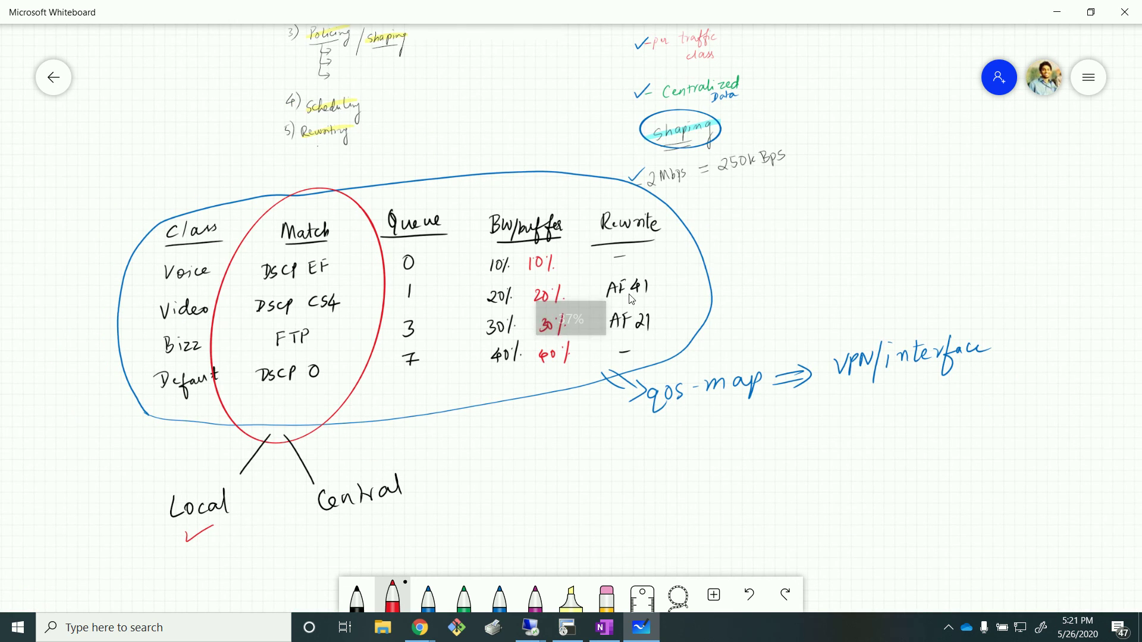
pyautogui.hscroll(5, 444, 152)
pyautogui.scroll(2, 443, 153)
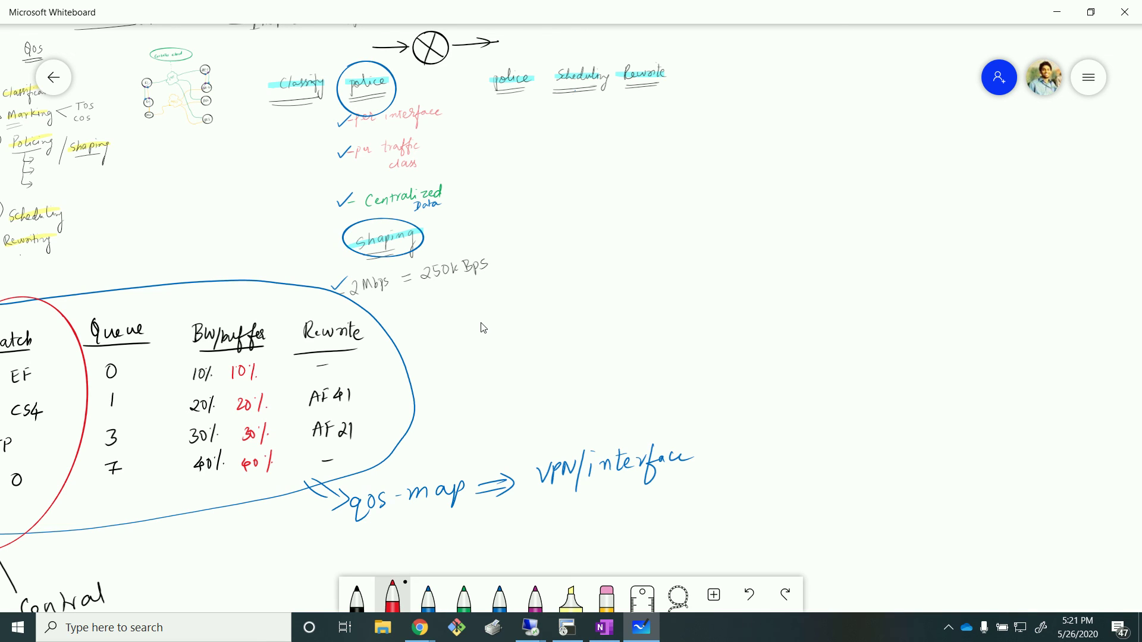
pyautogui.moveTo(644, 94); pyautogui.dragTo(648, 126)
pyautogui.moveTo(636, 119); pyautogui.dragTo(647, 126)
pyautogui.moveTo(617, 157); pyautogui.dragTo(627, 166)
pyautogui.moveTo(638, 154)
pyautogui.mouseDown()
pyautogui.moveTo(654, 190)
pyautogui.moveTo(705, 164)
pyautogui.moveTo(719, 171)
pyautogui.mouseUp()
pyautogui.moveTo(723, 150)
pyautogui.mouseDown()
pyautogui.moveTo(726, 168)
pyautogui.moveTo(737, 164)
pyautogui.mouseUp()
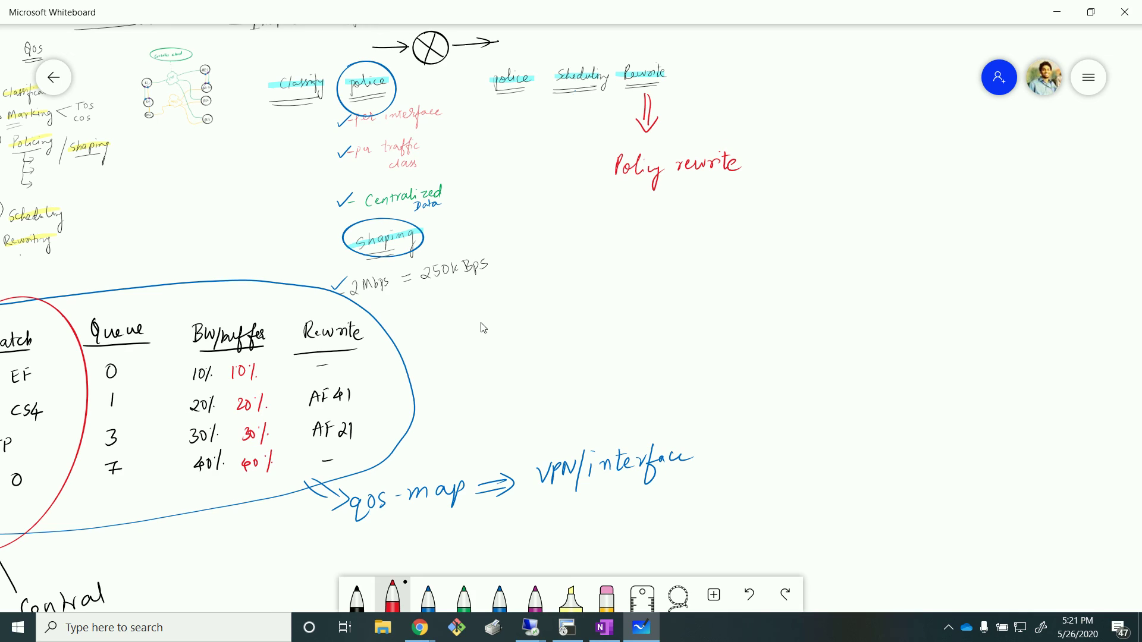
# - Draw a red arrow down from "Policy rewrite" and write "device" beneath it
pyautogui.moveTo(640, 190); pyautogui.dragTo(641, 203)
pyautogui.moveTo(634, 197)
pyautogui.mouseDown()
pyautogui.moveTo(648, 197)
pyautogui.moveTo(638, 234)
pyautogui.moveTo(666, 233)
pyautogui.mouseUp()
pyautogui.moveTo(671, 230); pyautogui.dragTo(680, 230)
# - Circle the policy rewrite notes in blue and draw an arrow from the circle to the handwritten text "VPN/interface"
pyautogui.click(428, 595)
pyautogui.moveTo(758, 141)
pyautogui.mouseDown()
pyautogui.moveTo(571, 186)
pyautogui.moveTo(776, 169)
pyautogui.moveTo(735, 139)
pyautogui.mouseUp()
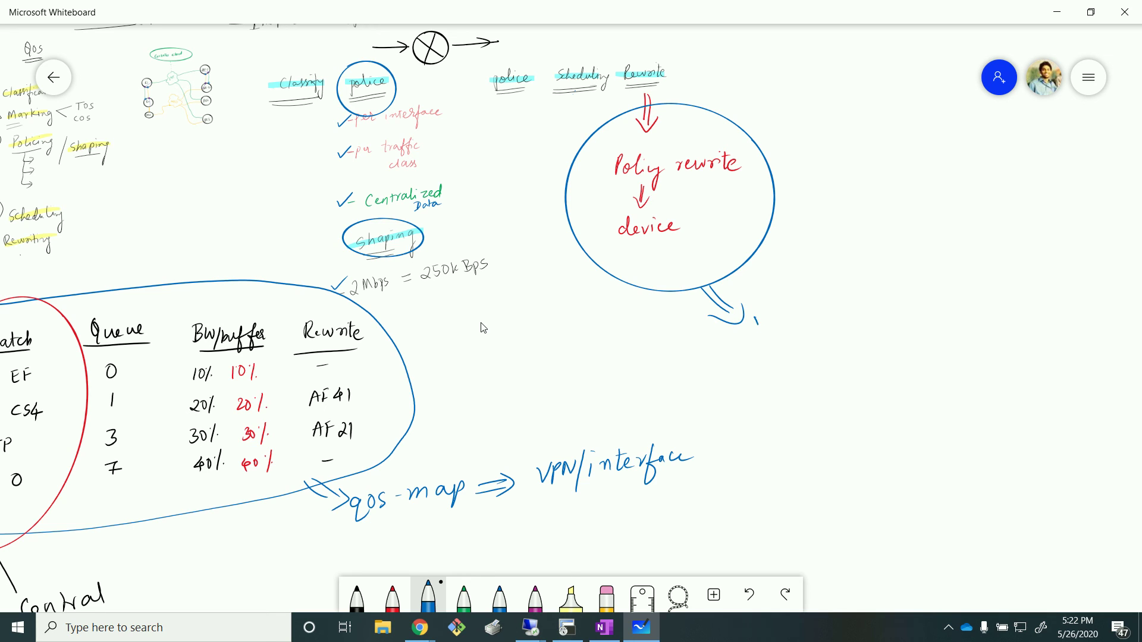
pyautogui.moveTo(776, 329); pyautogui.dragTo(785, 313)
pyautogui.moveTo(792, 307); pyautogui.dragTo(787, 350)
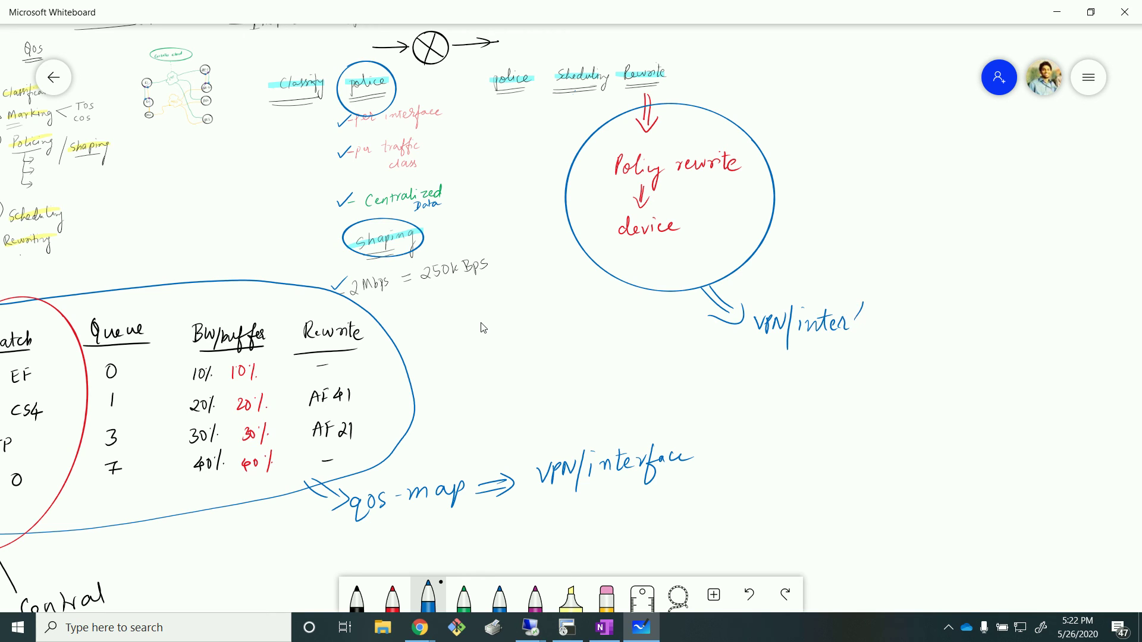
pyautogui.moveTo(861, 307); pyautogui.dragTo(855, 351)
pyautogui.moveTo(849, 323); pyautogui.dragTo(873, 320)
# - Switch to the MGMT remote desktop and open the list of feature templates in vManage
pyautogui.moveTo(532, 628)
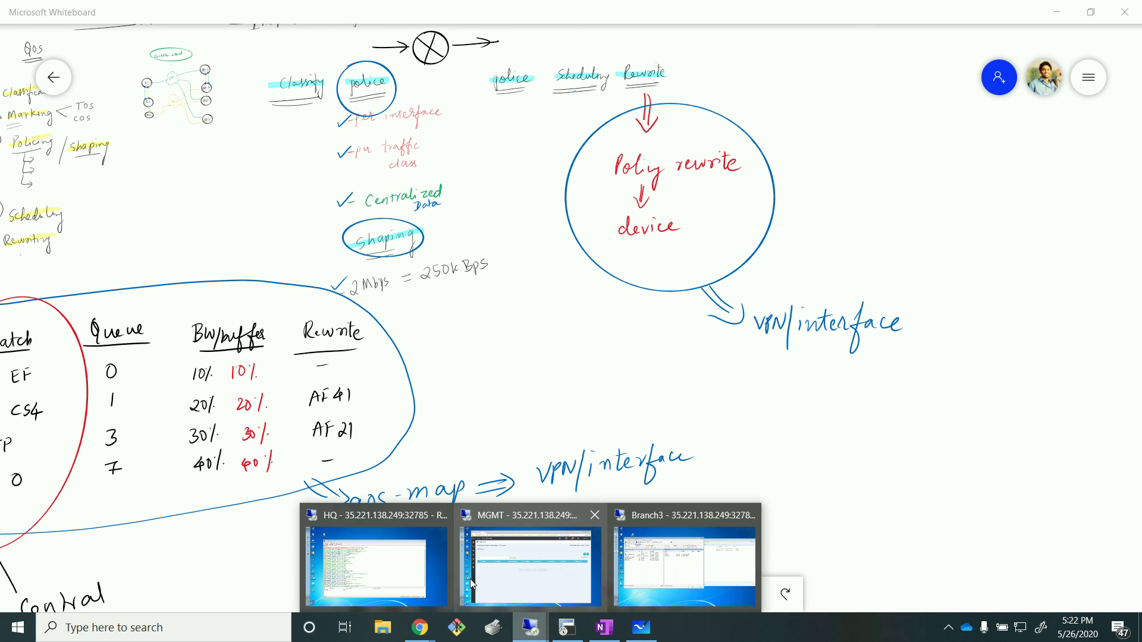
pyautogui.click(470, 579)
pyautogui.moveTo(126, 174)
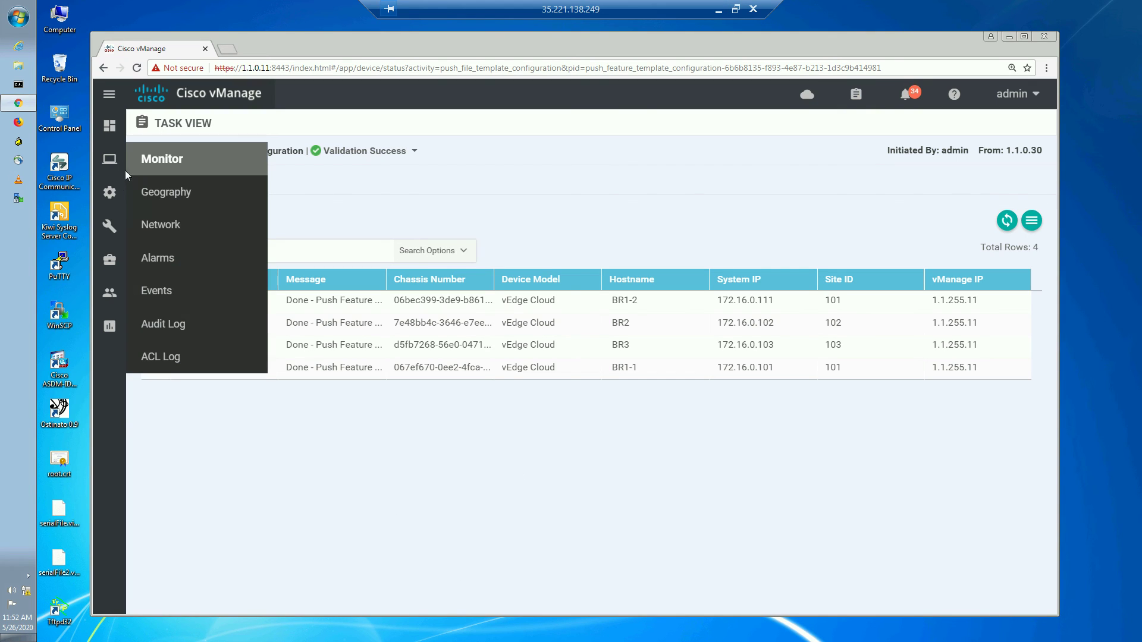
pyautogui.moveTo(110, 193)
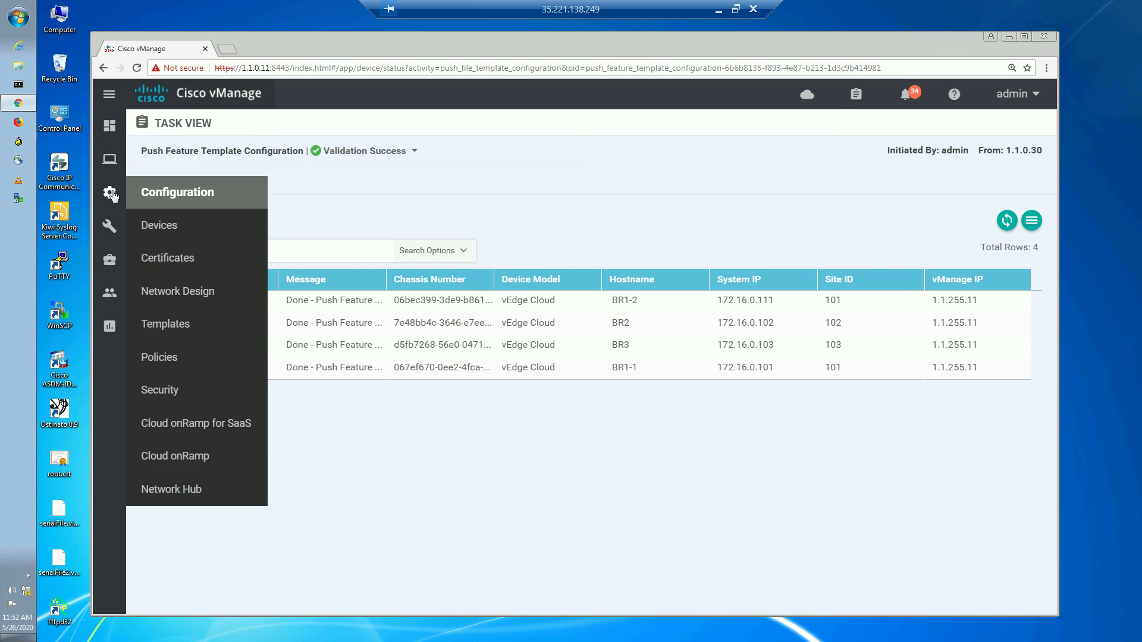
pyautogui.click(180, 329)
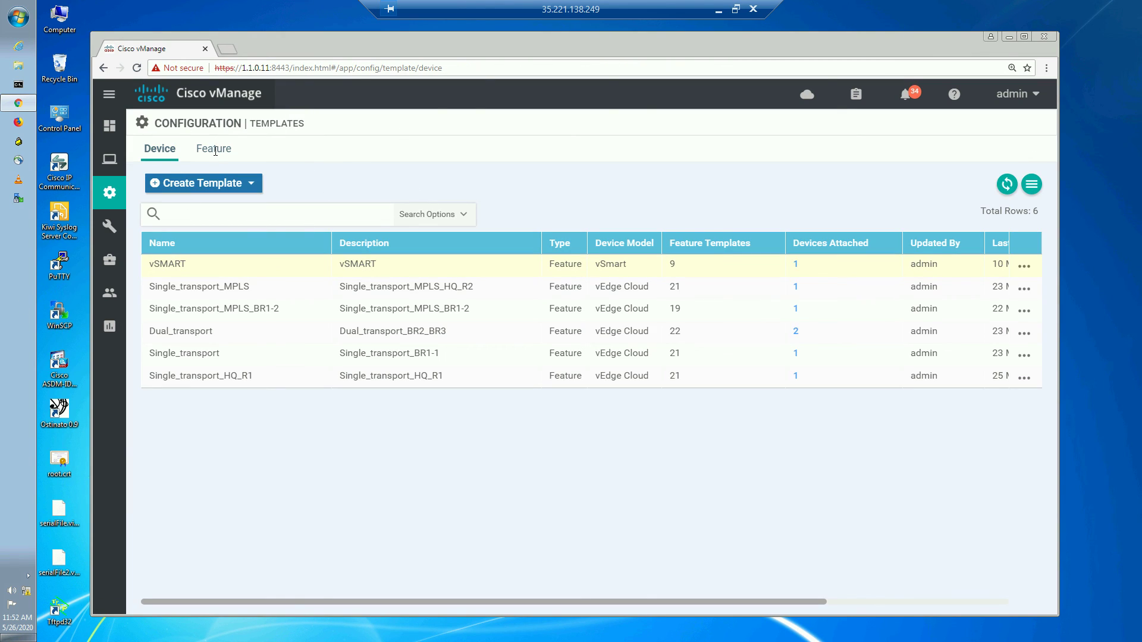
pyautogui.click(215, 149)
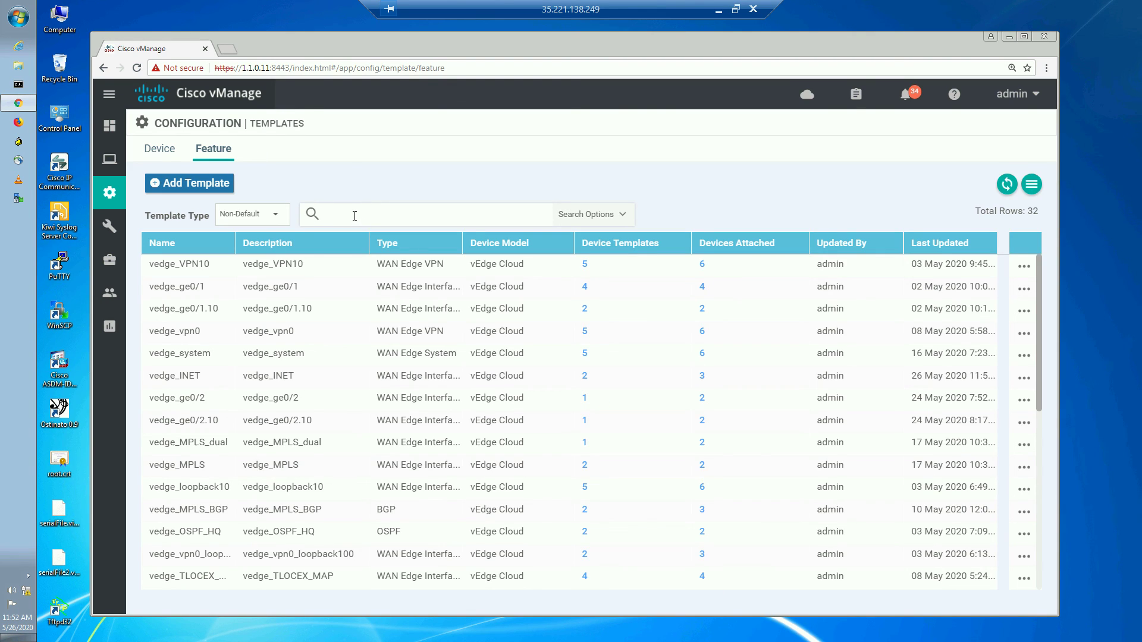
# - Filter the feature templates by INET and open the vedge_INET interface template for editing
pyautogui.write('INET')
pyautogui.press('Return')
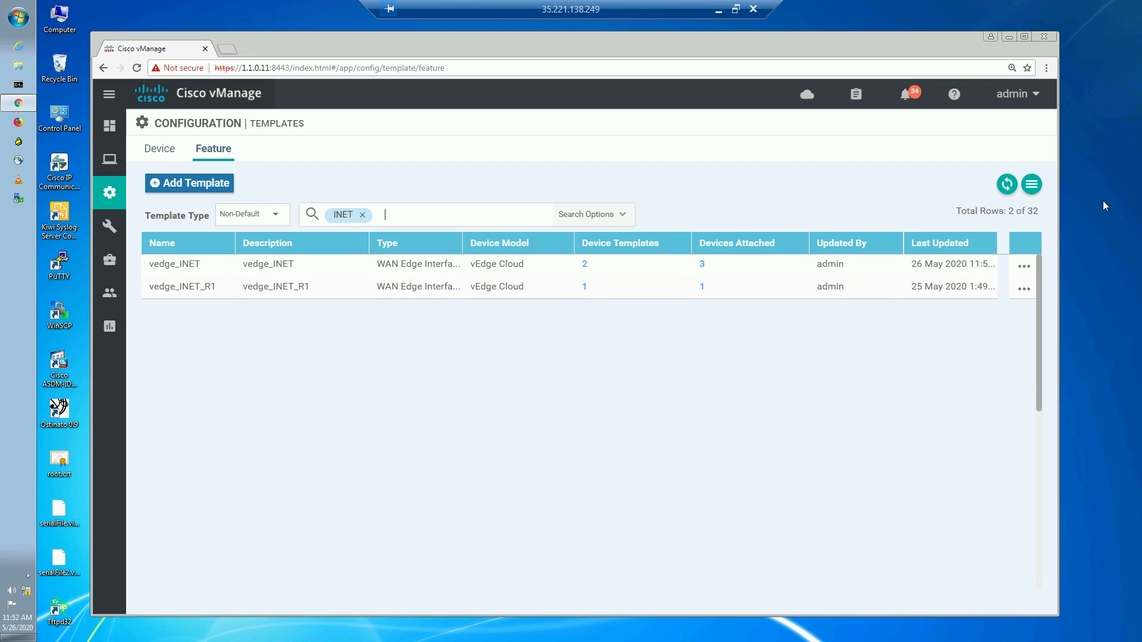
pyautogui.click(1023, 267)
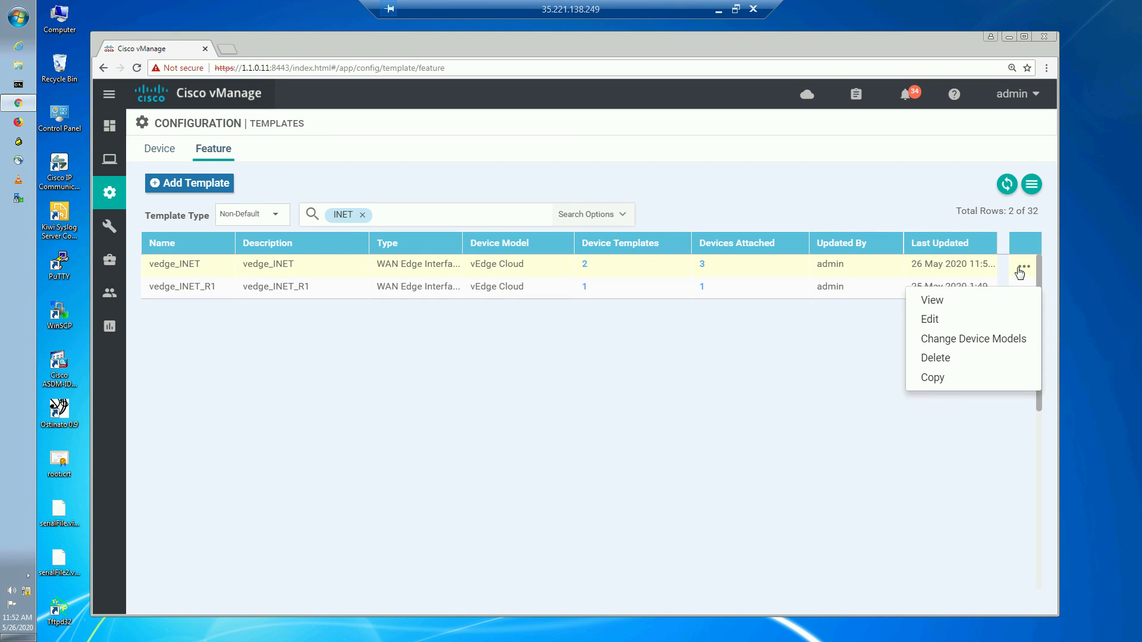
pyautogui.click(943, 320)
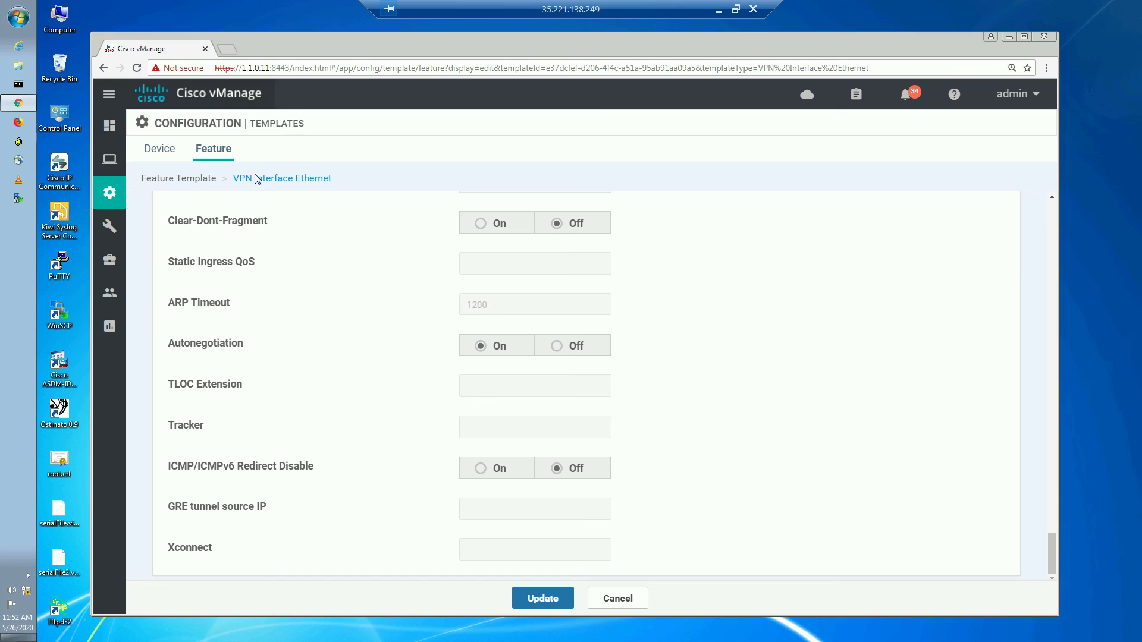
# - Switch to the BR3 terminal session, clear its screen and page through the remaining policy output back to the prompt
pyautogui.click(718, 11)
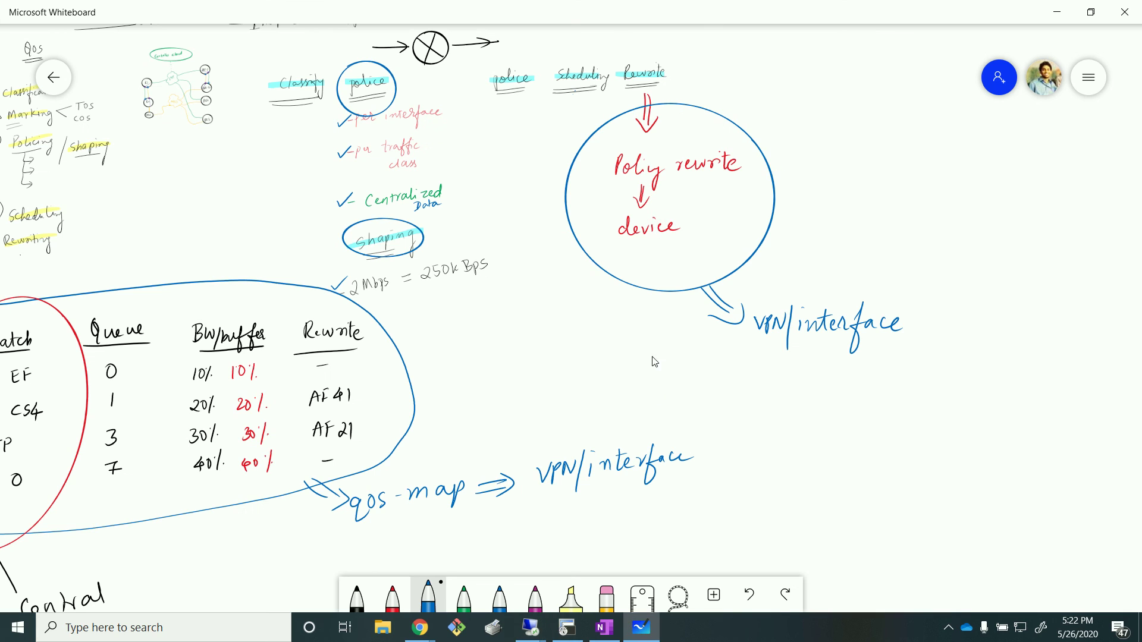
pyautogui.click(567, 627)
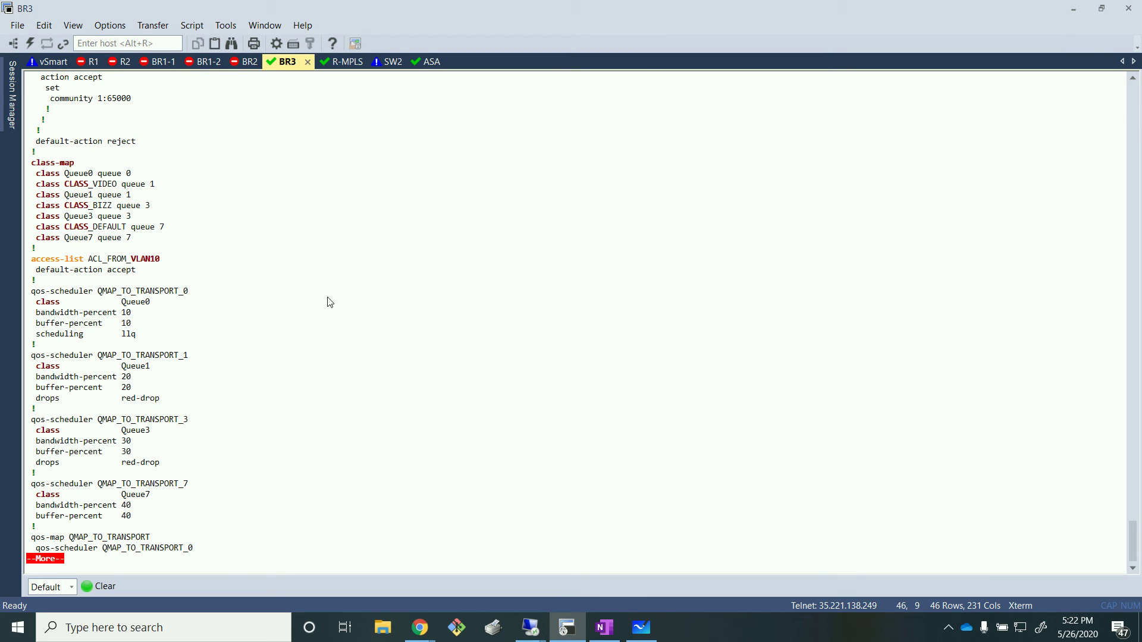
pyautogui.click(100, 586)
pyautogui.press('Return')
pyautogui.press('Return')
pyautogui.press('Return')
pyautogui.press('Return')
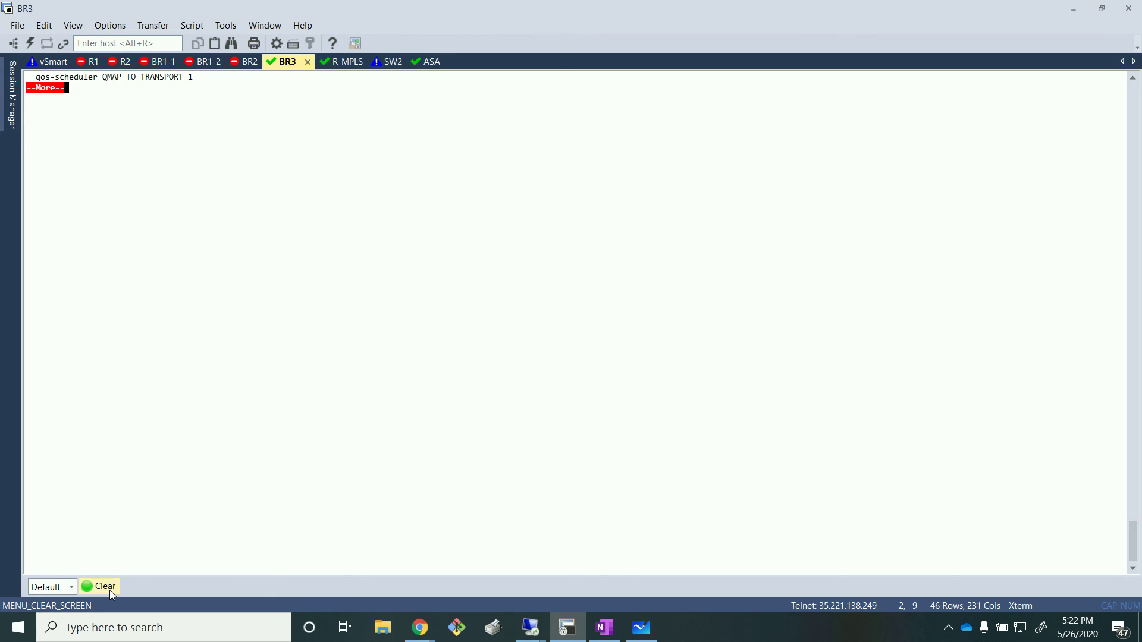
pyautogui.press('Return')
pyautogui.press('Return')
pyautogui.press('Return')
pyautogui.press('Return')
pyautogui.press('Return')
pyautogui.press('Return')
pyautogui.press('Return')
pyautogui.press('Return')
pyautogui.press('Return')
pyautogui.press('Return')
pyautogui.press('Return')
pyautogui.press('Return')
pyautogui.press('Return')
pyautogui.press('Return')
pyautogui.press('Return')
pyautogui.press('Return')
pyautogui.press('Return')
pyautogui.press('Return')
pyautogui.press('Return')
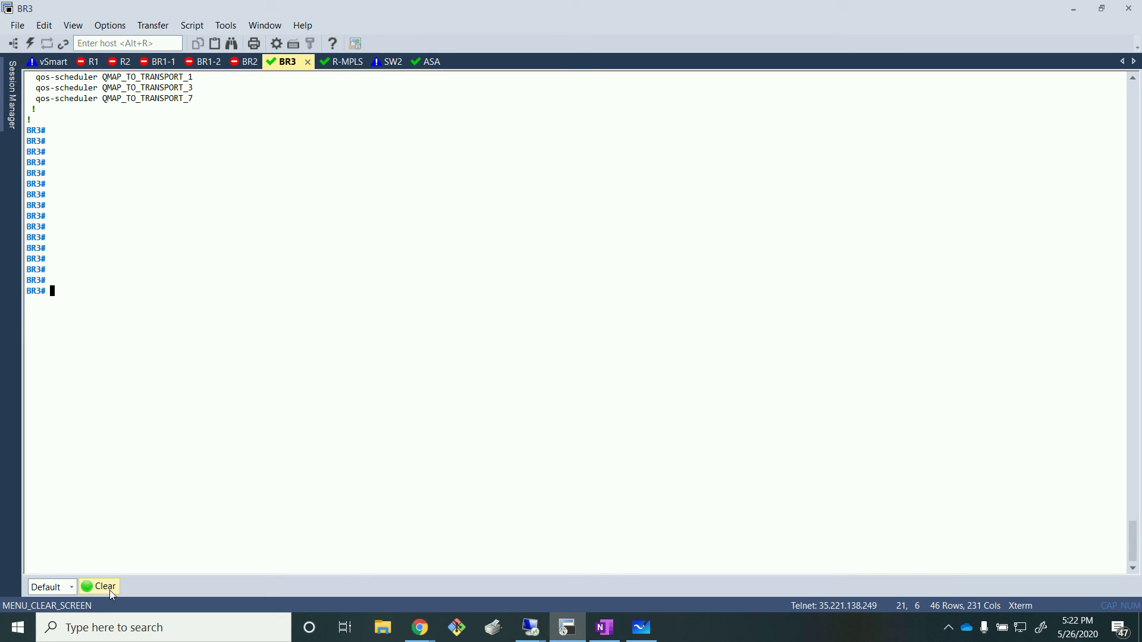
# - Run "show running-config policy" on BR3, page to the rewrite-rule REWRITE_WAN section and highlight its lines and the Queue1 class
pyautogui.write('show running-config policy')
pyautogui.press('Return')
pyautogui.press('Return')
pyautogui.press('Return')
pyautogui.press('Return')
pyautogui.press('Return')
pyautogui.press('Return')
pyautogui.press('Return')
pyautogui.press('Return')
pyautogui.press('Return')
pyautogui.press('Return')
pyautogui.press('Return')
pyautogui.press('Return')
pyautogui.press('Return')
pyautogui.press('Return')
pyautogui.press('Return')
pyautogui.press('Return')
pyautogui.press('Return')
pyautogui.press('Return')
pyautogui.press('Return')
pyautogui.press('Return')
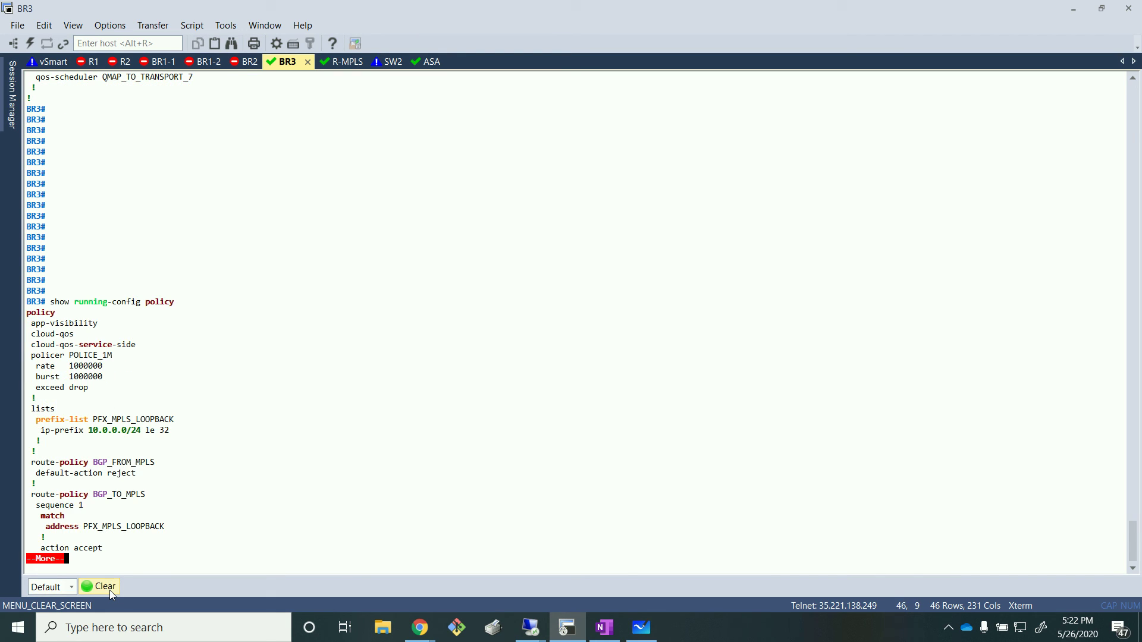
pyautogui.press('Return')
pyautogui.press('Return')
pyautogui.press('Return')
pyautogui.press('Return')
pyautogui.press('Return')
pyautogui.press('Return')
pyautogui.press('Return')
pyautogui.press('Return')
pyautogui.press('Return')
pyautogui.press('Return')
pyautogui.press('Return')
pyautogui.press('Return')
pyautogui.press('Return')
pyautogui.press('Return')
pyautogui.press('Return')
pyautogui.press('Return')
pyautogui.press('Return')
pyautogui.press('Return')
pyautogui.press('Return')
pyautogui.press('Return')
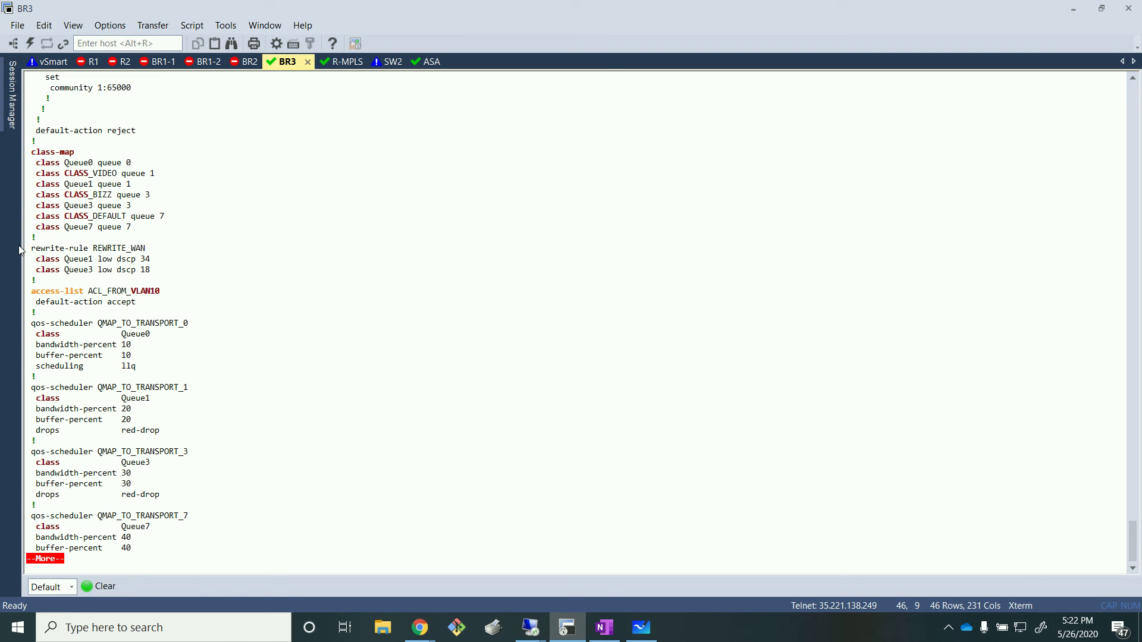
pyautogui.moveTo(27, 247); pyautogui.dragTo(161, 272)
pyautogui.click(159, 271)
pyautogui.doubleClick(78, 259)
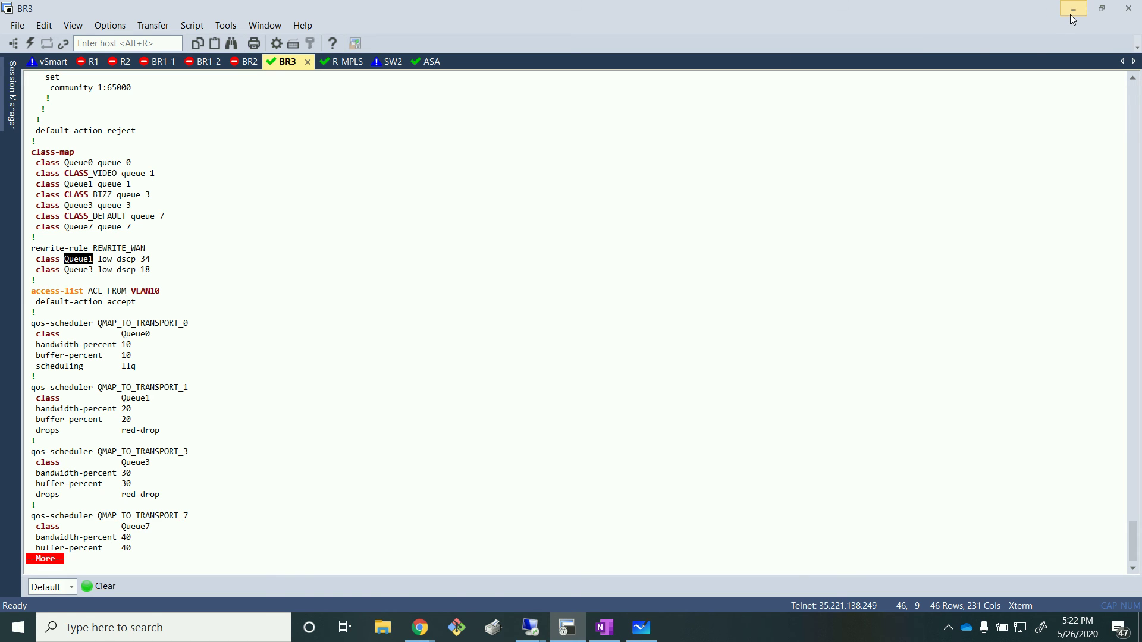
# - Return to the MGMT remote desktop and make the Rewrite Rule a global value in the vedge_INET template's ACL/QoS section
pyautogui.click(1086, 6)
pyautogui.moveTo(531, 632)
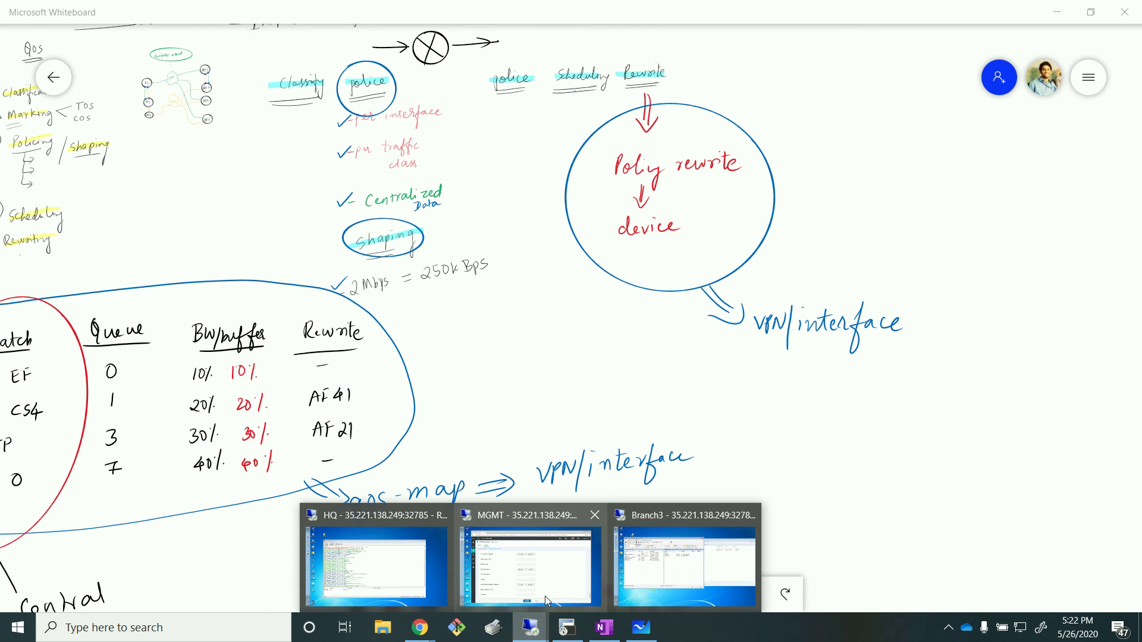
pyautogui.click(544, 596)
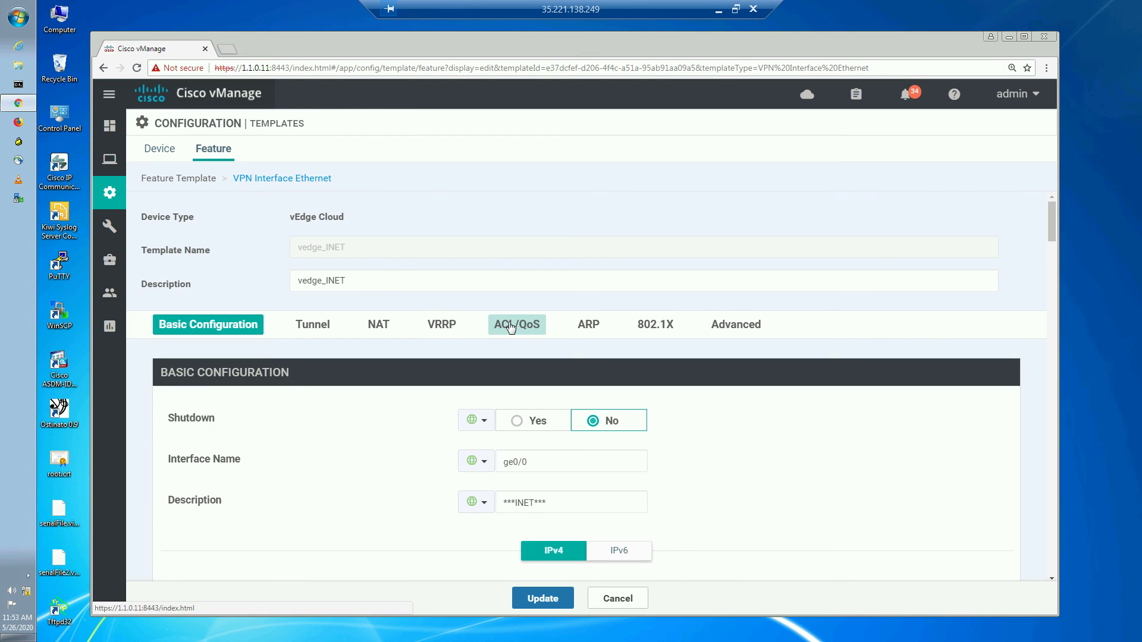
pyautogui.click(510, 326)
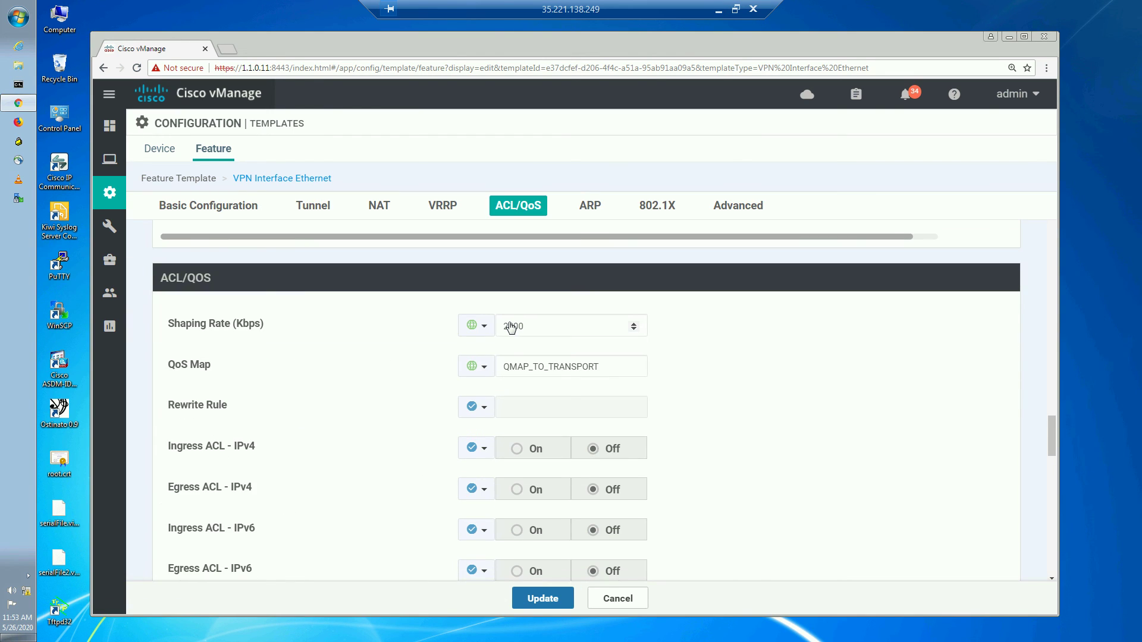
pyautogui.click(486, 408)
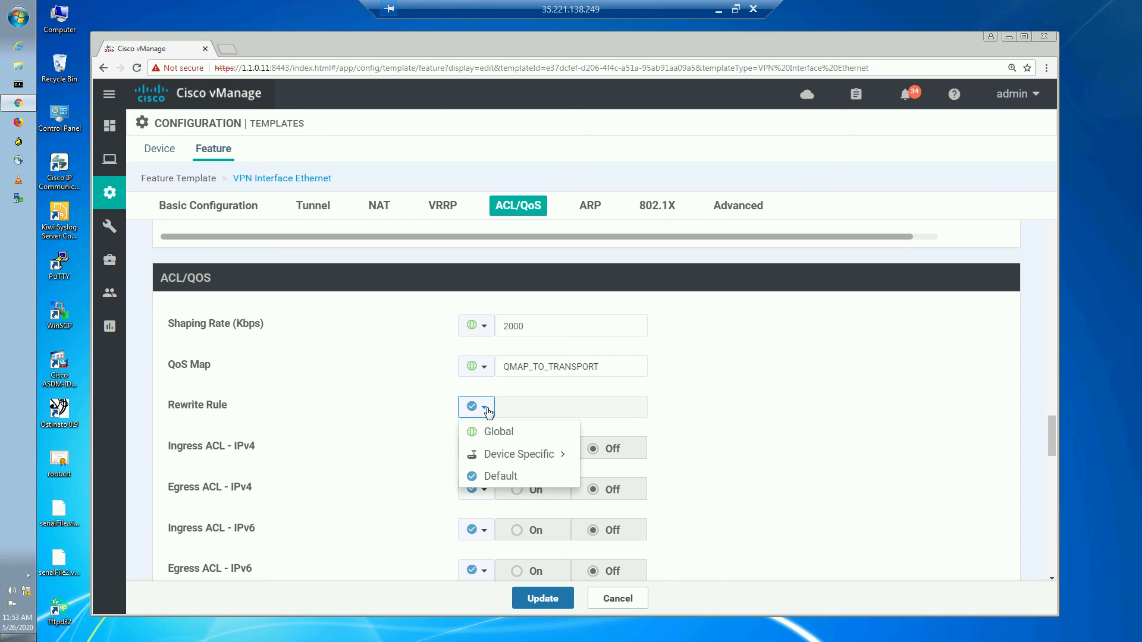
pyautogui.click(493, 431)
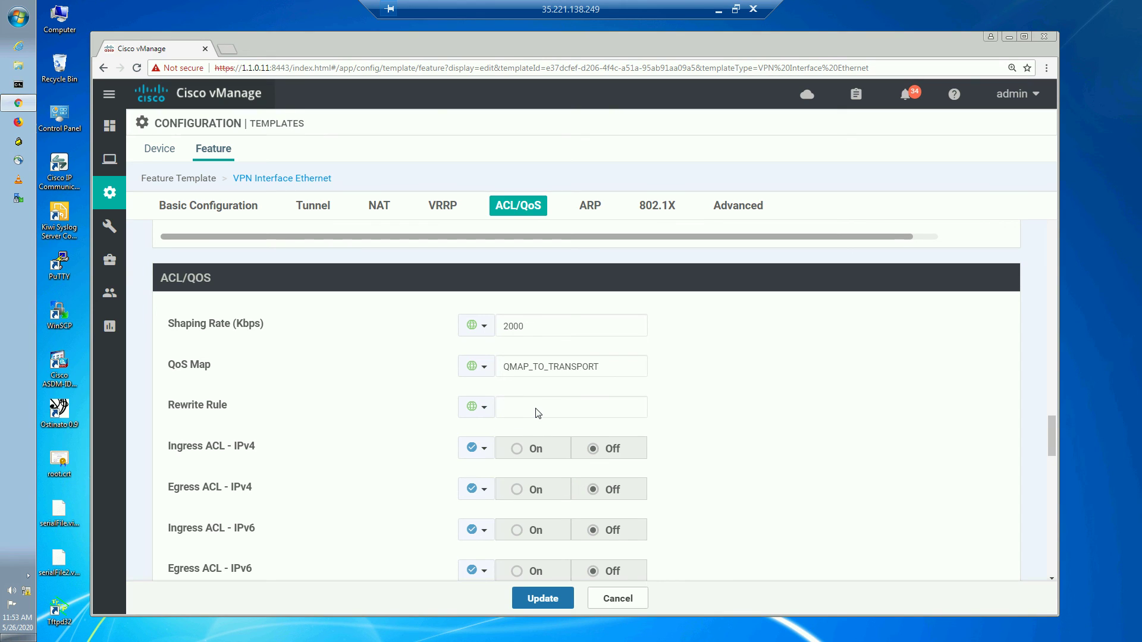
pyautogui.click(538, 413)
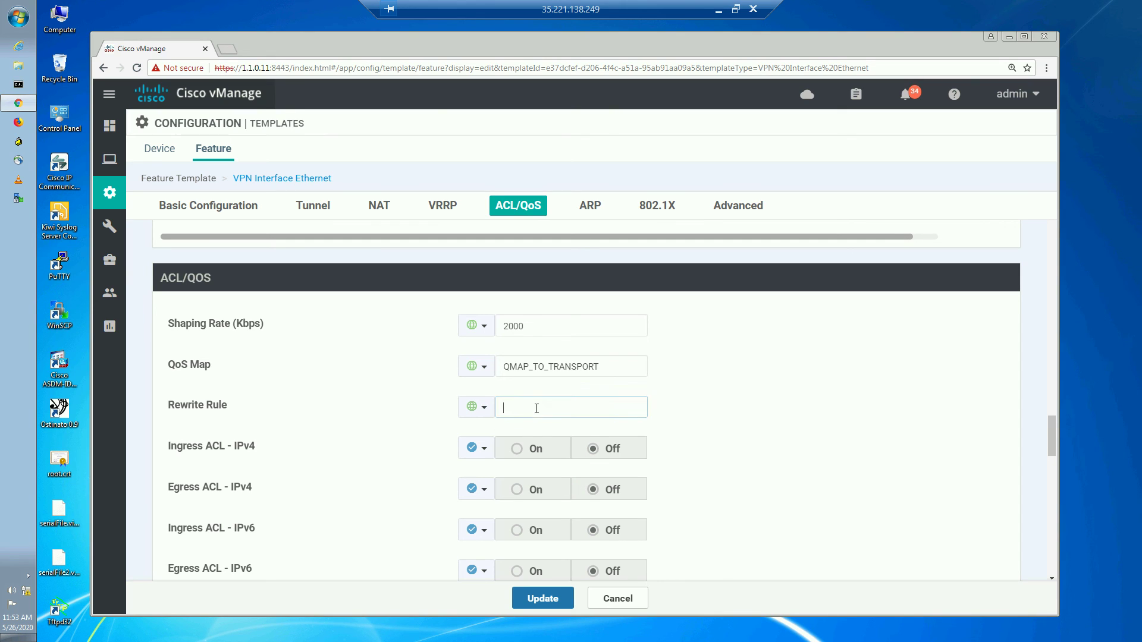
# - Switch to the BR3 terminal session and copy the rewrite rule name REWRITE_WAN from the policy output
pyautogui.click(718, 10)
pyautogui.click(567, 627)
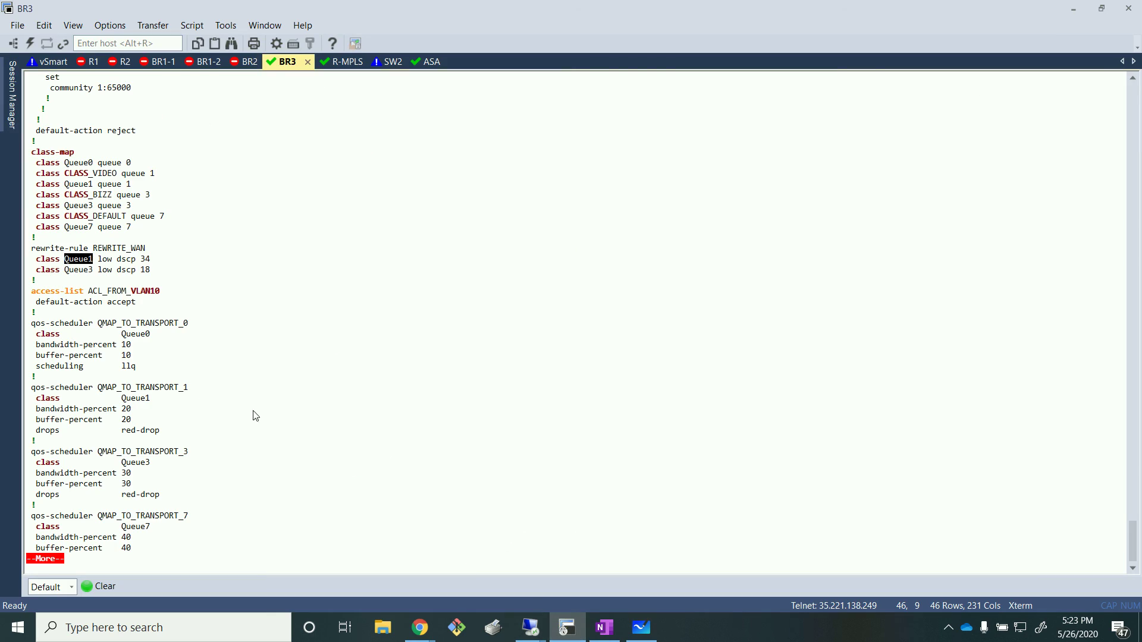
pyautogui.moveTo(94, 248); pyautogui.dragTo(145, 253)
pyautogui.hotkey('ctrl', 'c')
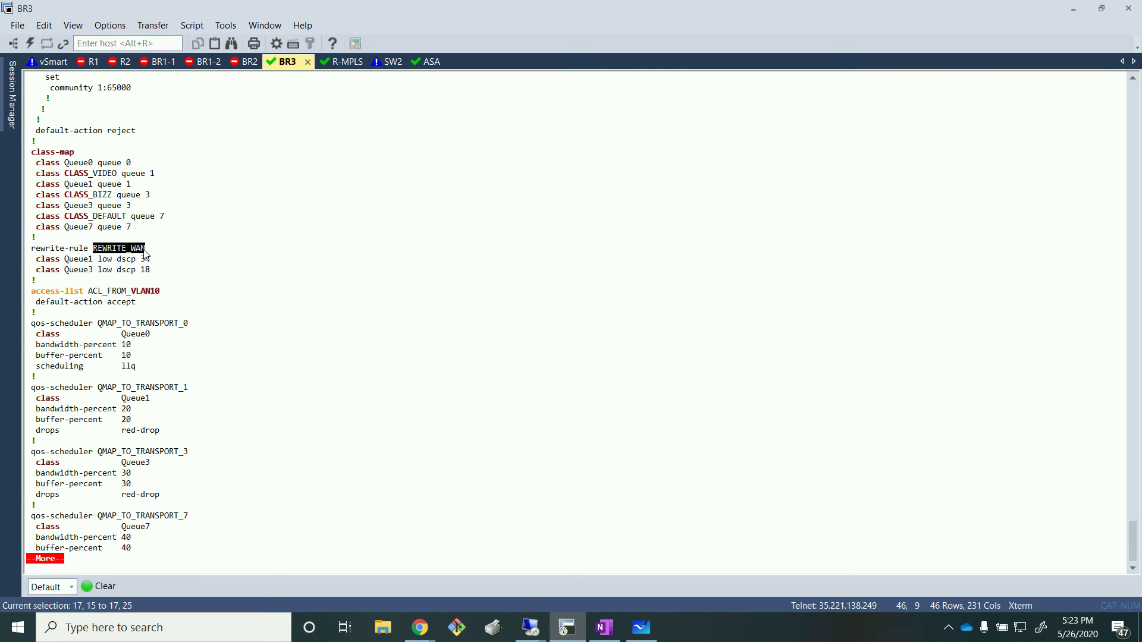
# - Back on the MGMT remote desktop, paste REWRITE_WAN as the Rewrite Rule and update the vedge_INET template
pyautogui.click(530, 627)
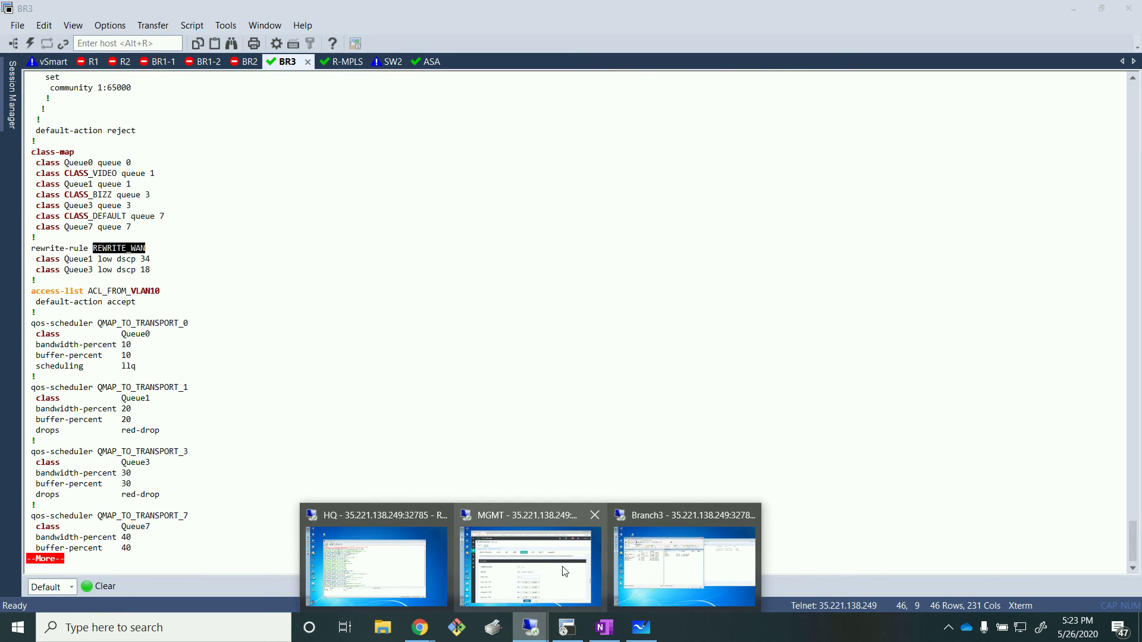
pyautogui.click(565, 572)
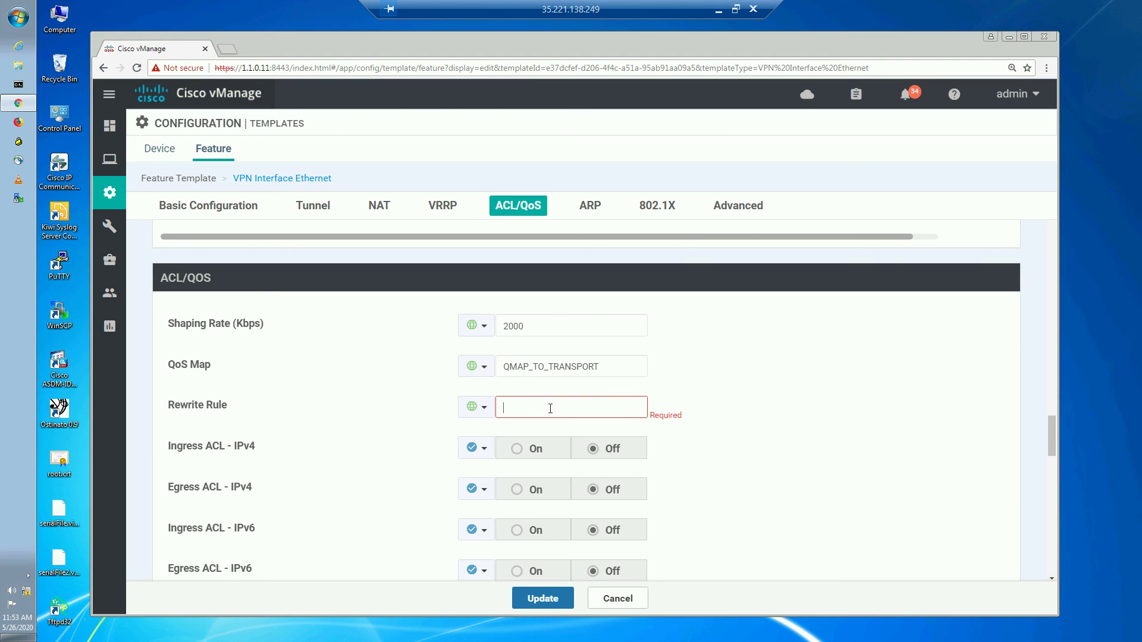
pyautogui.hotkey('ctrl', 'v')
pyautogui.click(556, 600)
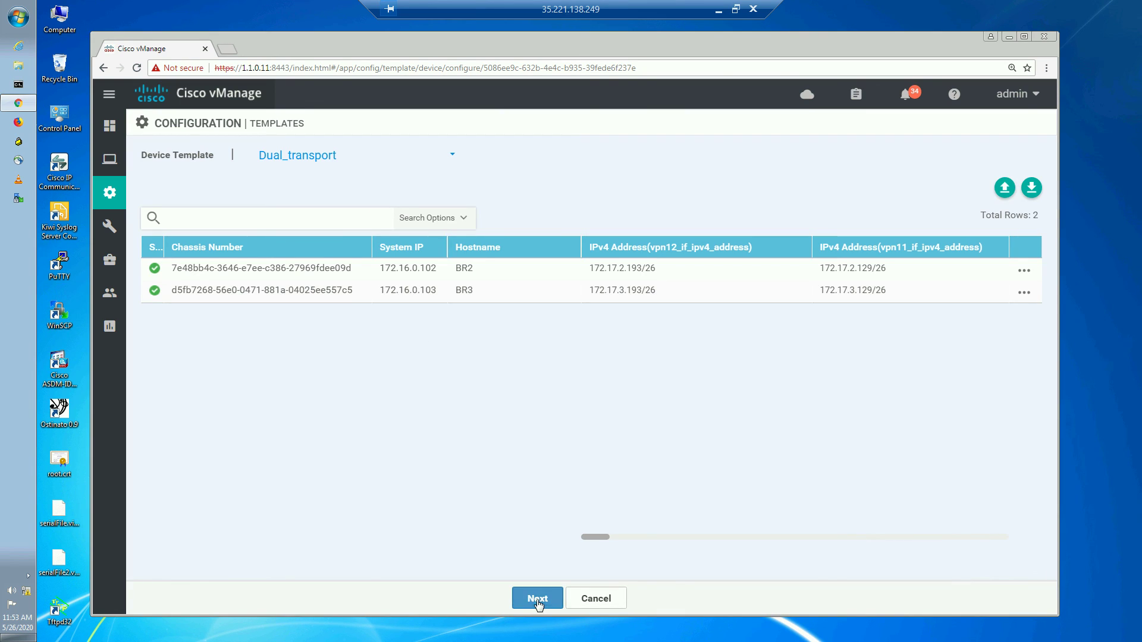
# - Push the updated template configuration to the attached devices and confirm the changes on 3 devices
pyautogui.click(537, 599)
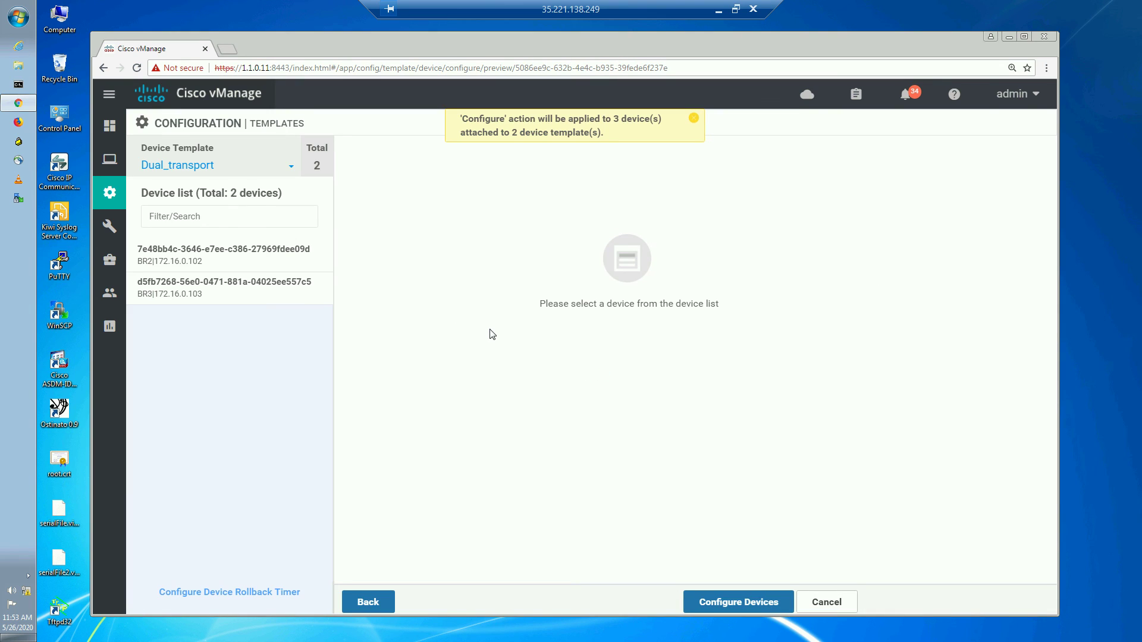
pyautogui.click(738, 601)
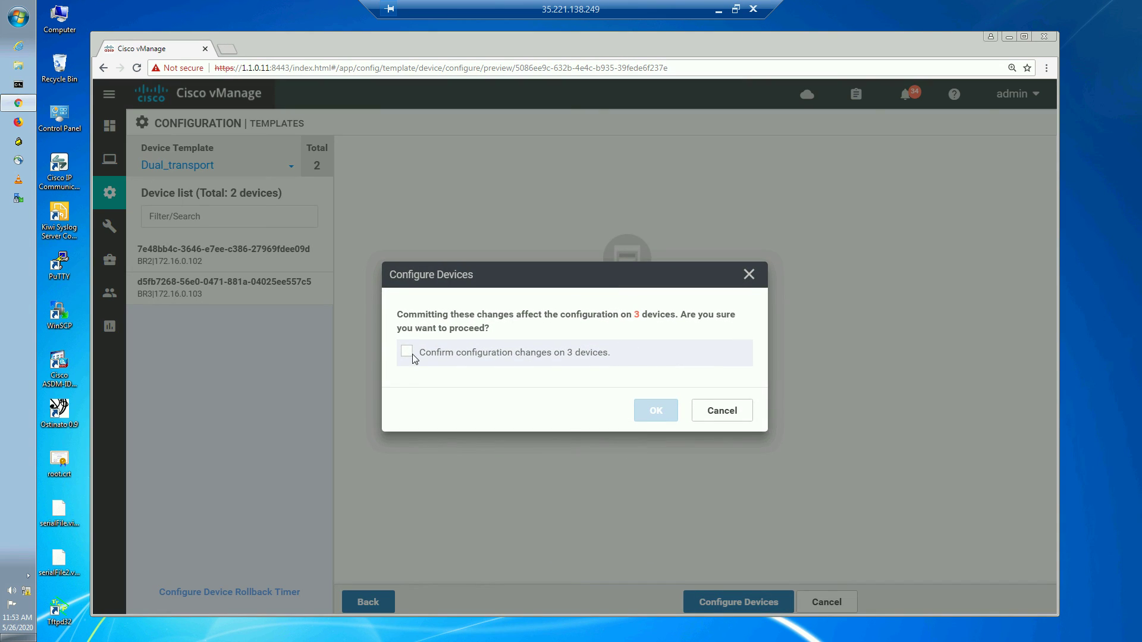
pyautogui.click(408, 352)
pyautogui.click(656, 410)
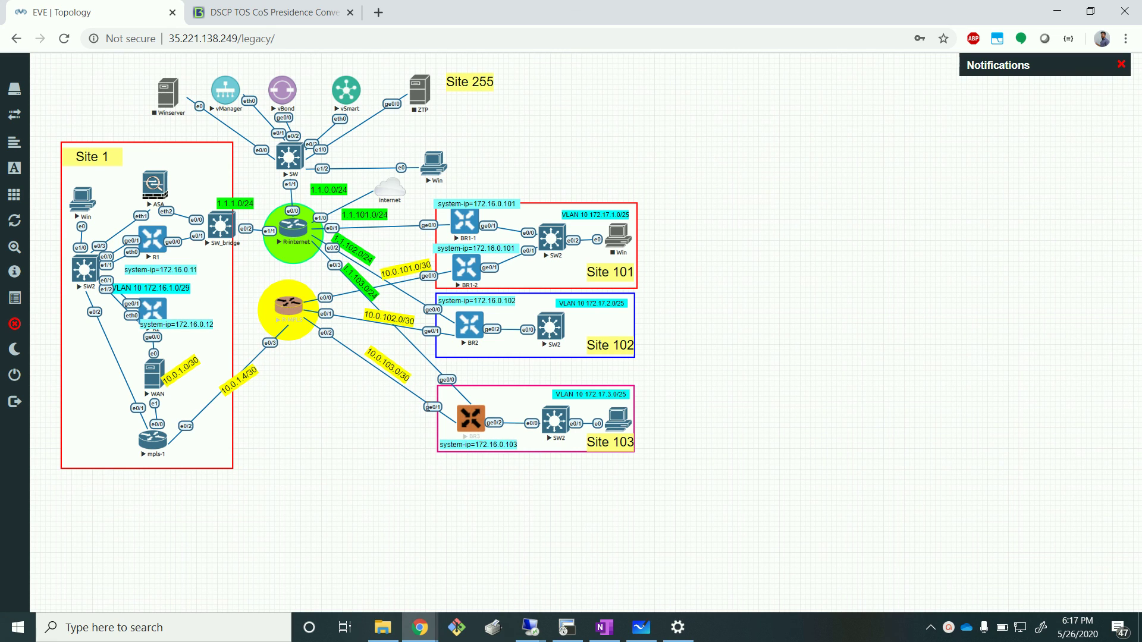
# - Review the QoS class and rewrite notes on the whiteboard, and switch back to the EVE topology in the browser
pyautogui.click(632, 636)
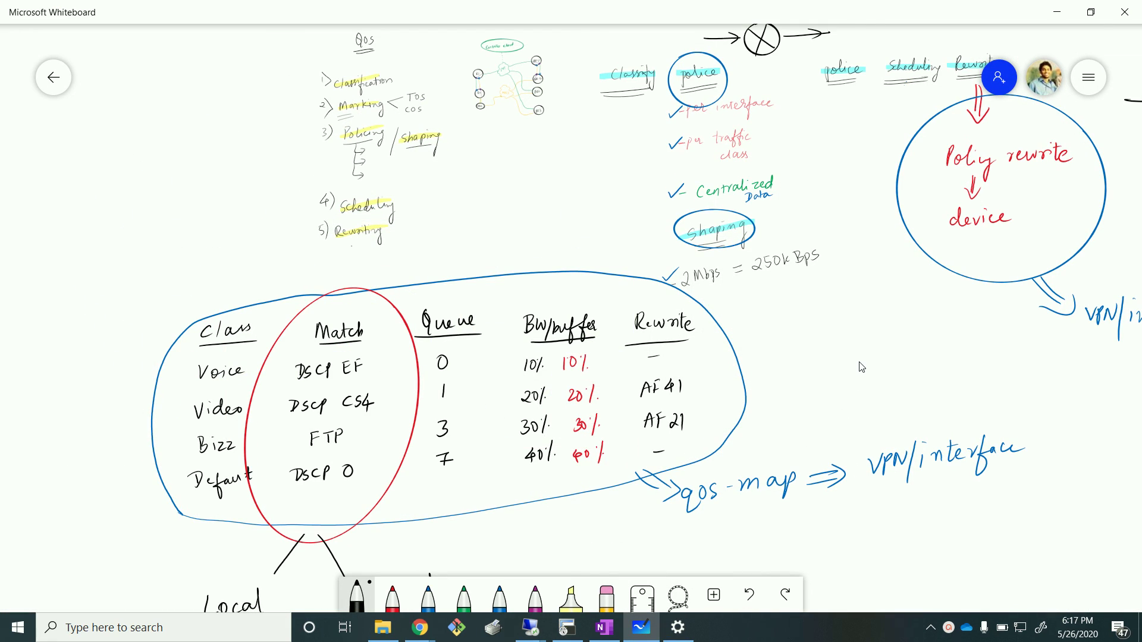
pyautogui.hscroll(2, 808, 354)
pyautogui.scroll(-1, 808, 355)
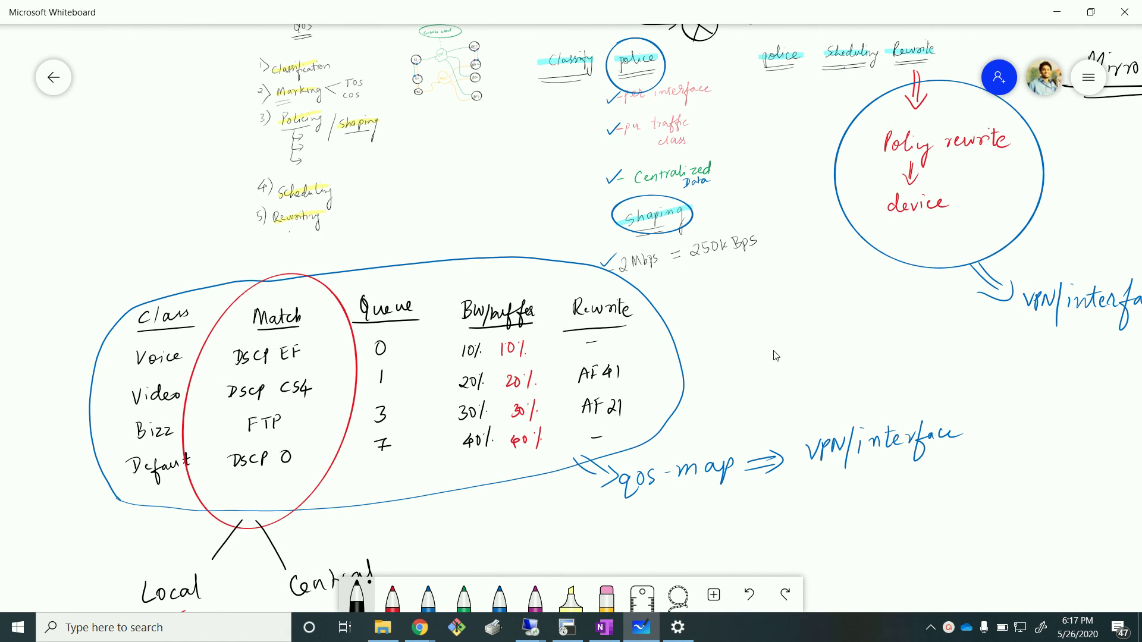
pyautogui.hscroll(1, 773, 352)
pyautogui.scroll(-1, 773, 352)
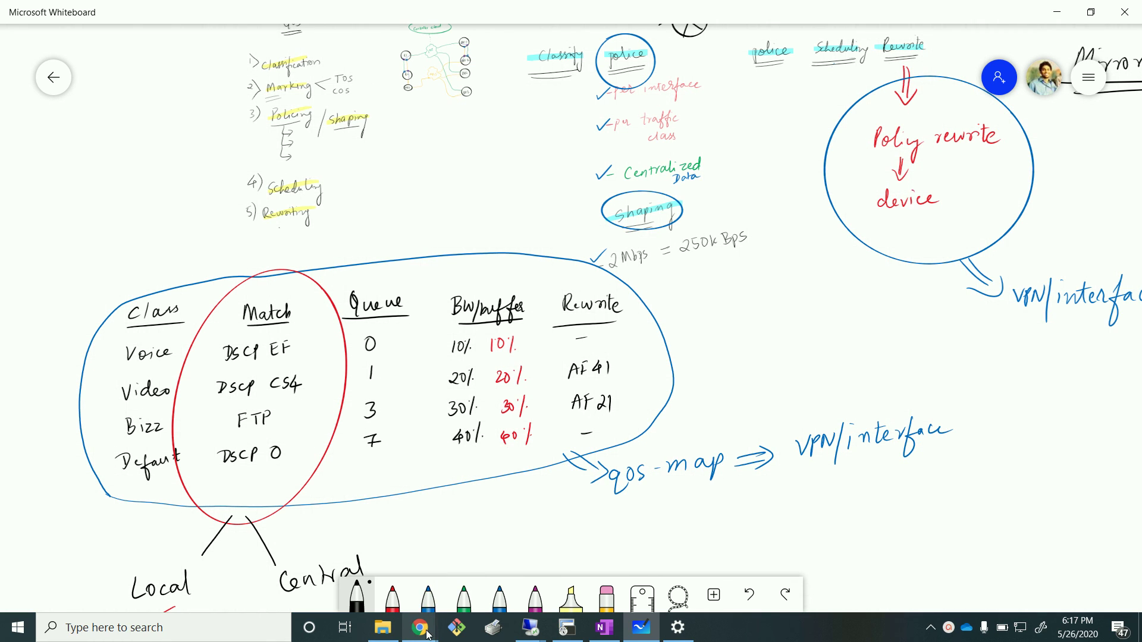
pyautogui.moveTo(422, 631)
pyautogui.click(342, 554)
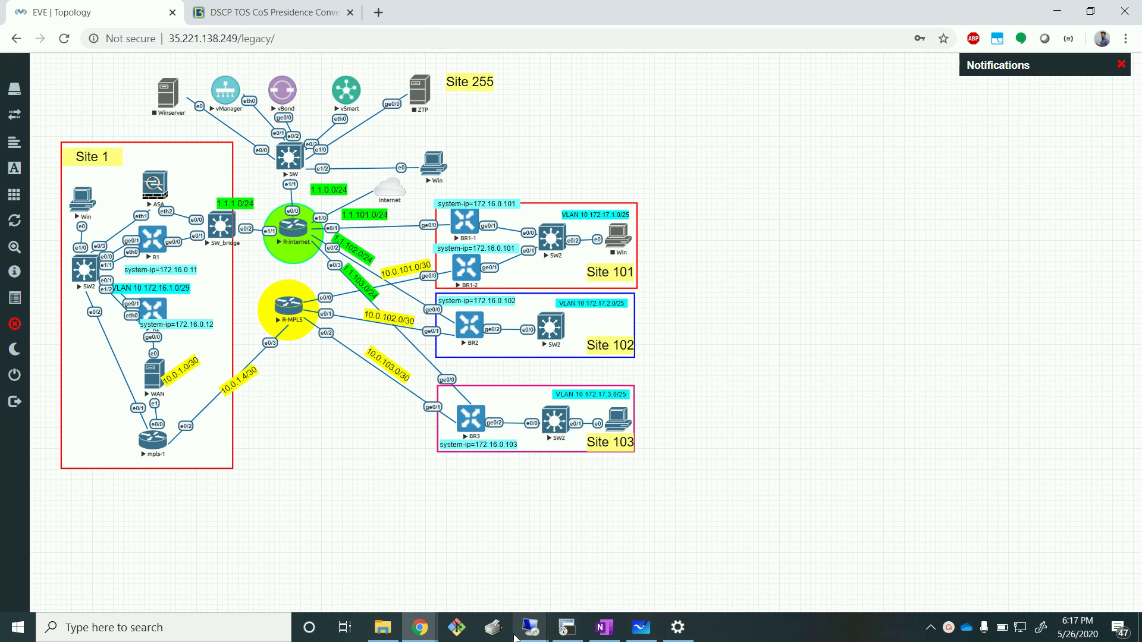
# - Run "show run | sec flow" in the R-internet terminal session, highlight the flow monitor configuration and return to the topology
pyautogui.click(567, 627)
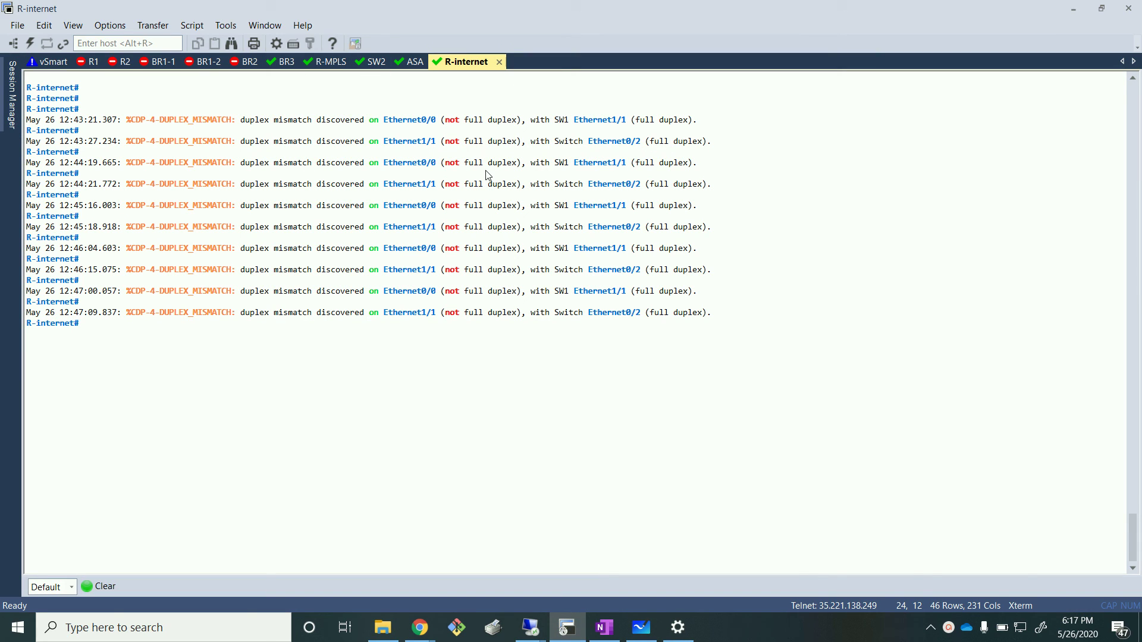
pyautogui.write('show run | sec flow')
pyautogui.press('Return')
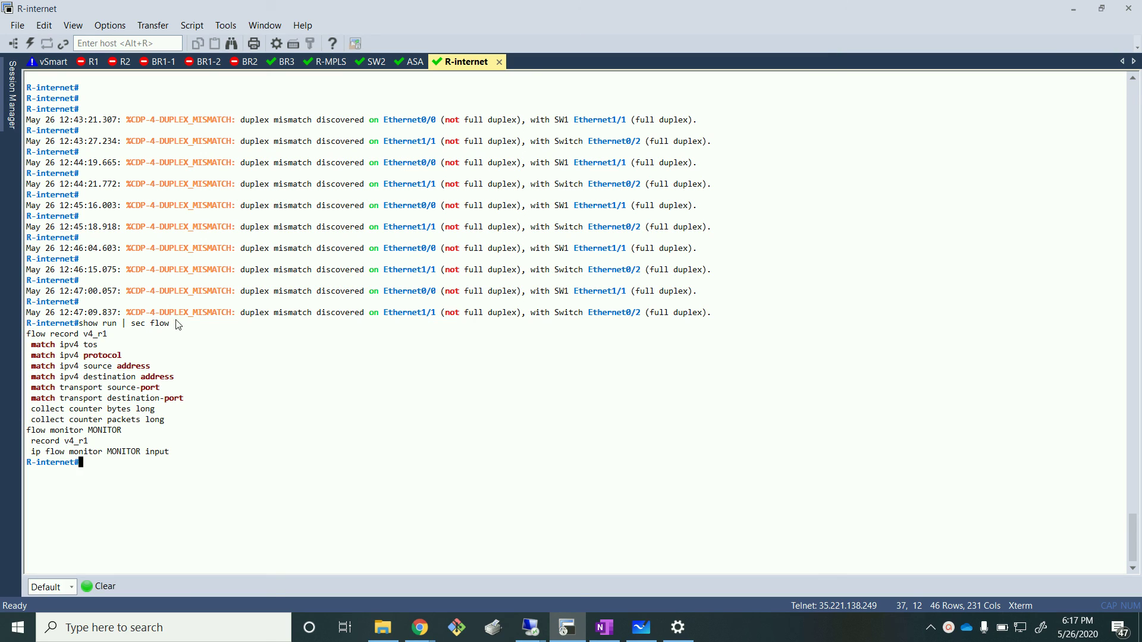
pyautogui.moveTo(27, 334); pyautogui.dragTo(238, 461)
pyautogui.click(238, 461)
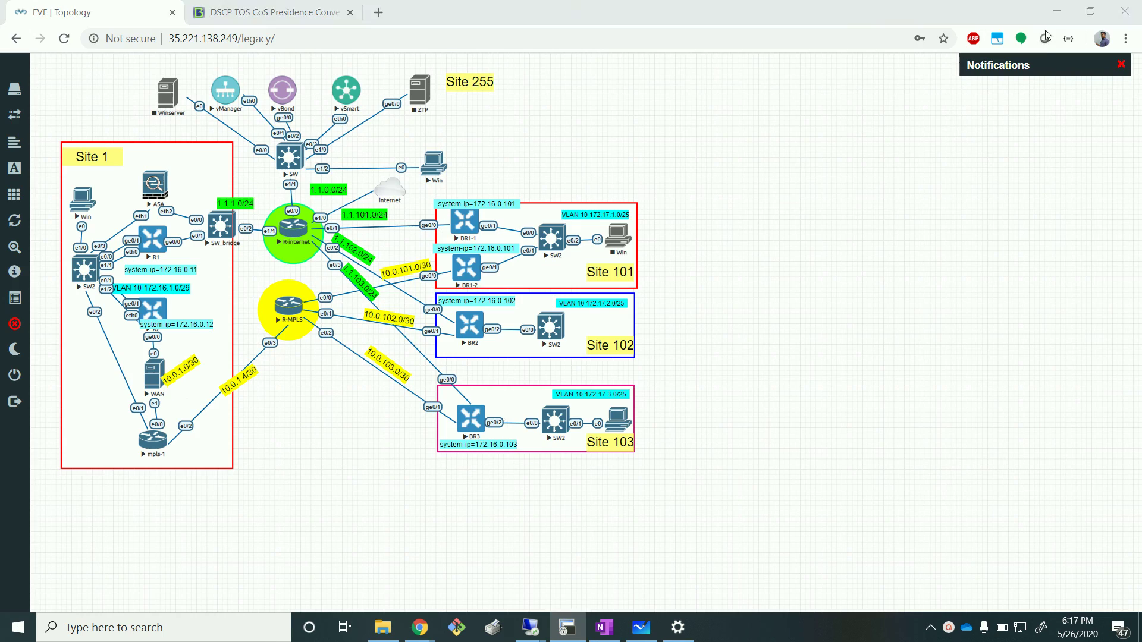
pyautogui.click(1073, 8)
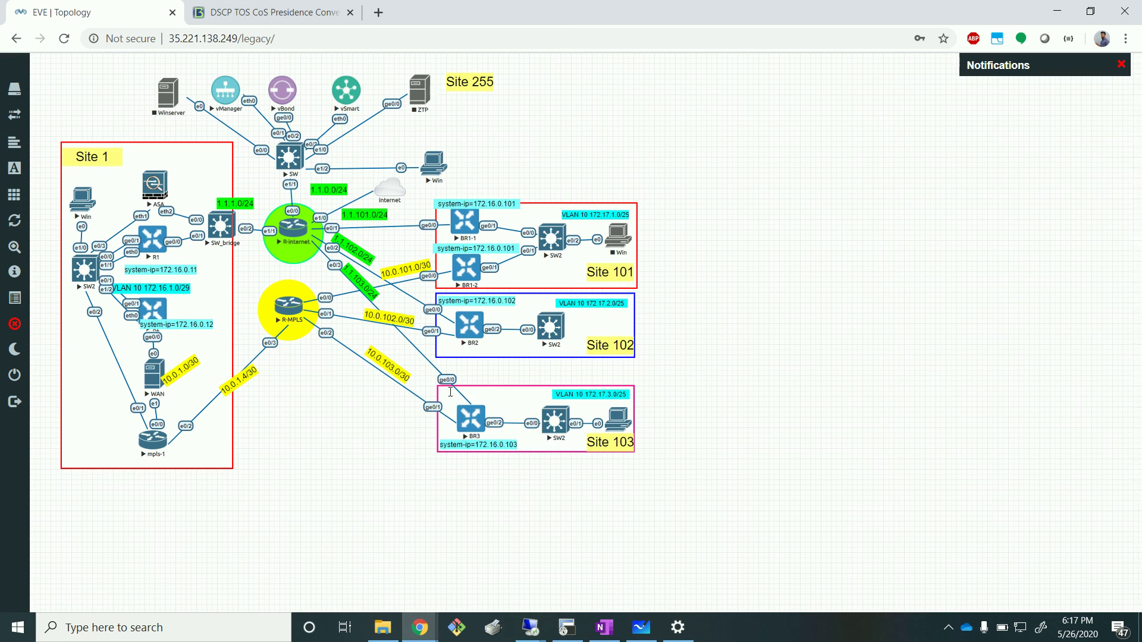
# - In the SW2 terminal session, ping 172.16.32.40 with ToS 128, checking the whiteboard's rewrite values before sending
pyautogui.click(567, 629)
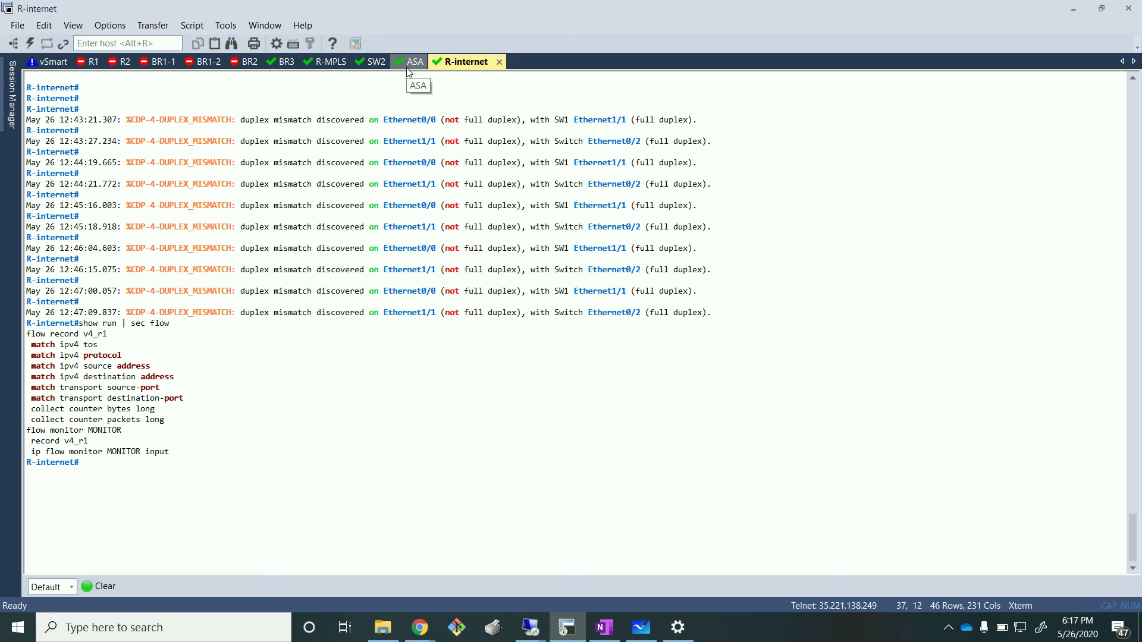
pyautogui.click(375, 65)
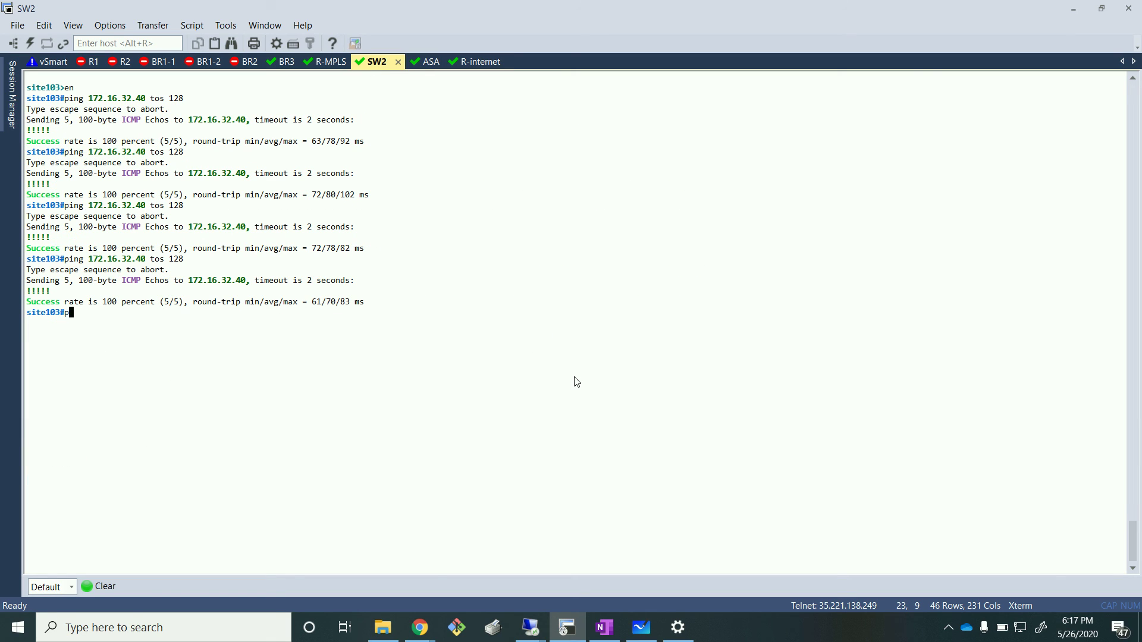
pyautogui.press('Up')
pyautogui.moveTo(151, 316); pyautogui.dragTo(186, 320)
pyautogui.click(334, 346)
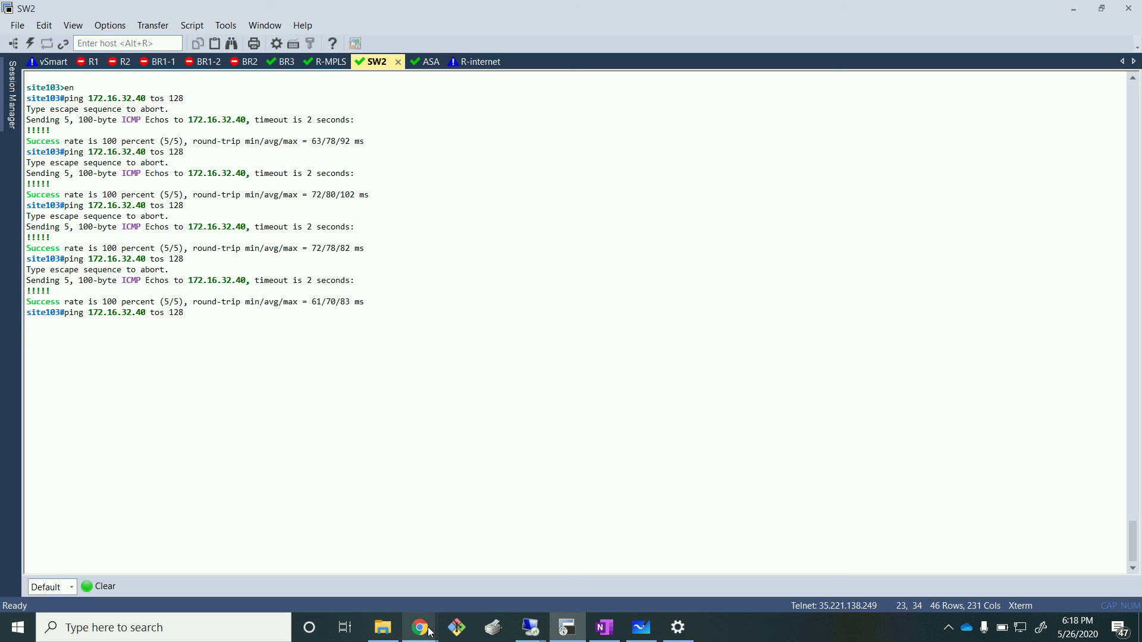
pyautogui.click(641, 627)
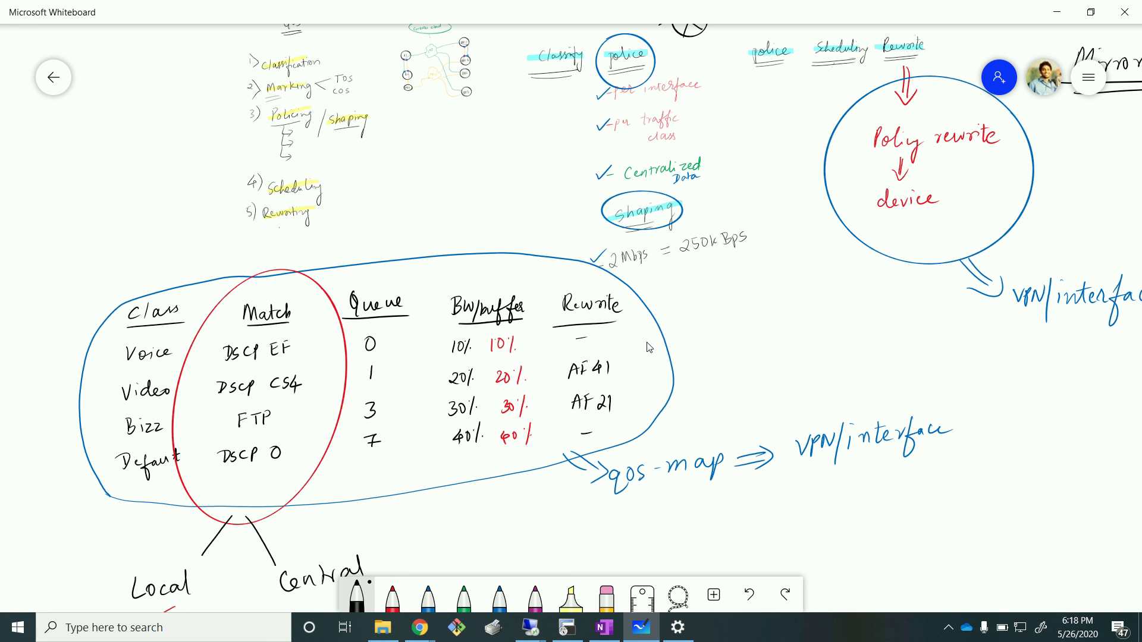
pyautogui.click(1056, 16)
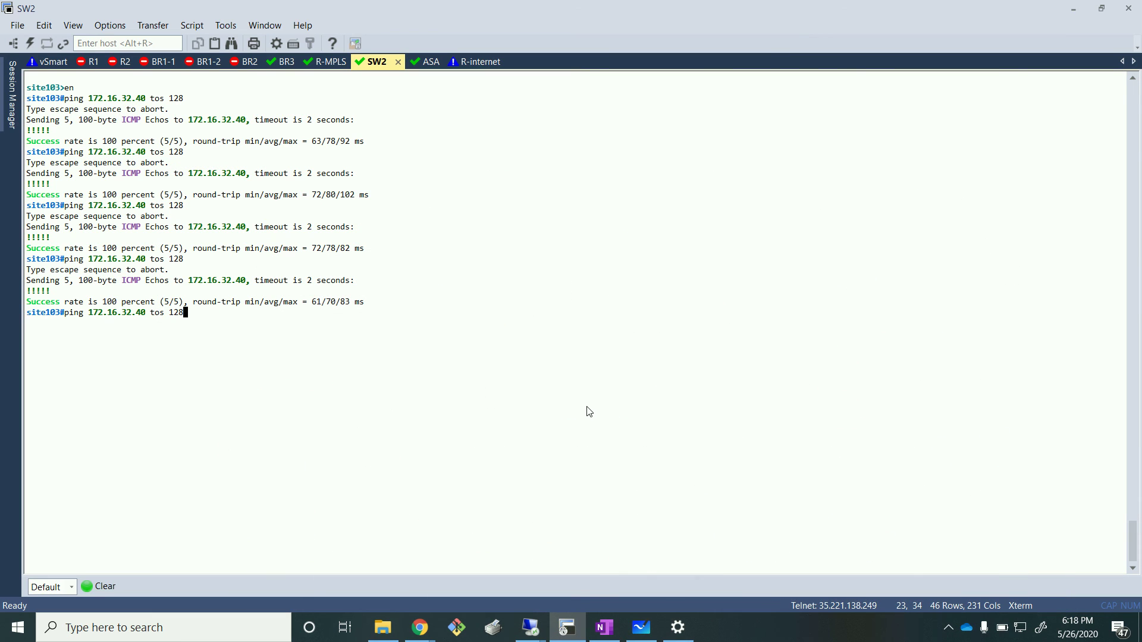
pyautogui.press('Return')
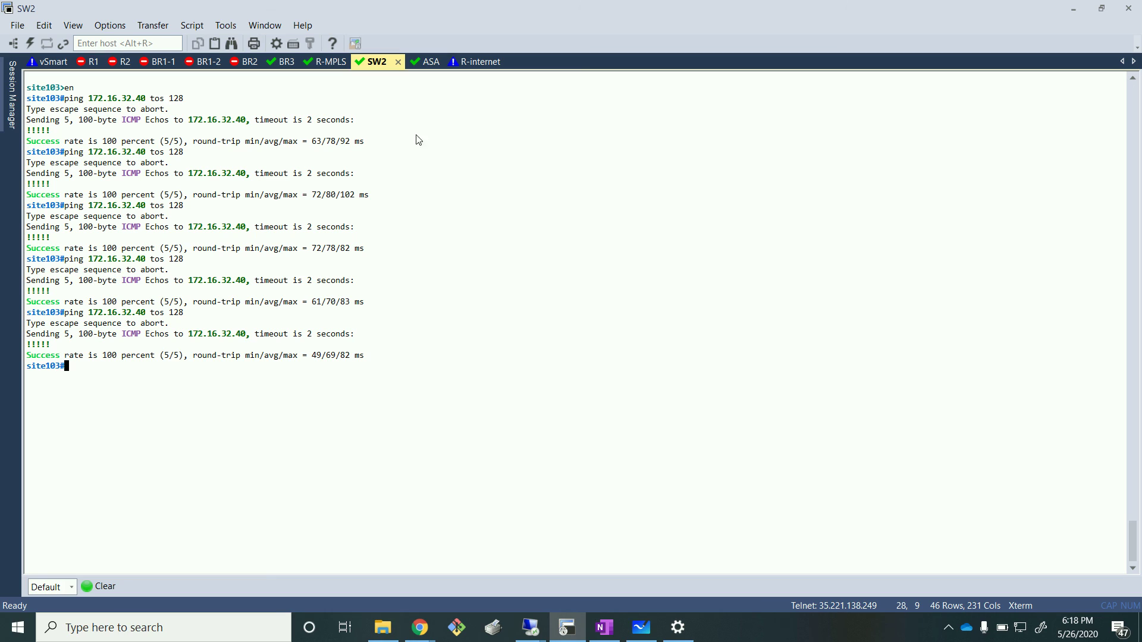
# - Run "show flow monitor MONITOR cache format table" in the R-internet session and highlight the ToS value of the last flow entry
pyautogui.click(328, 61)
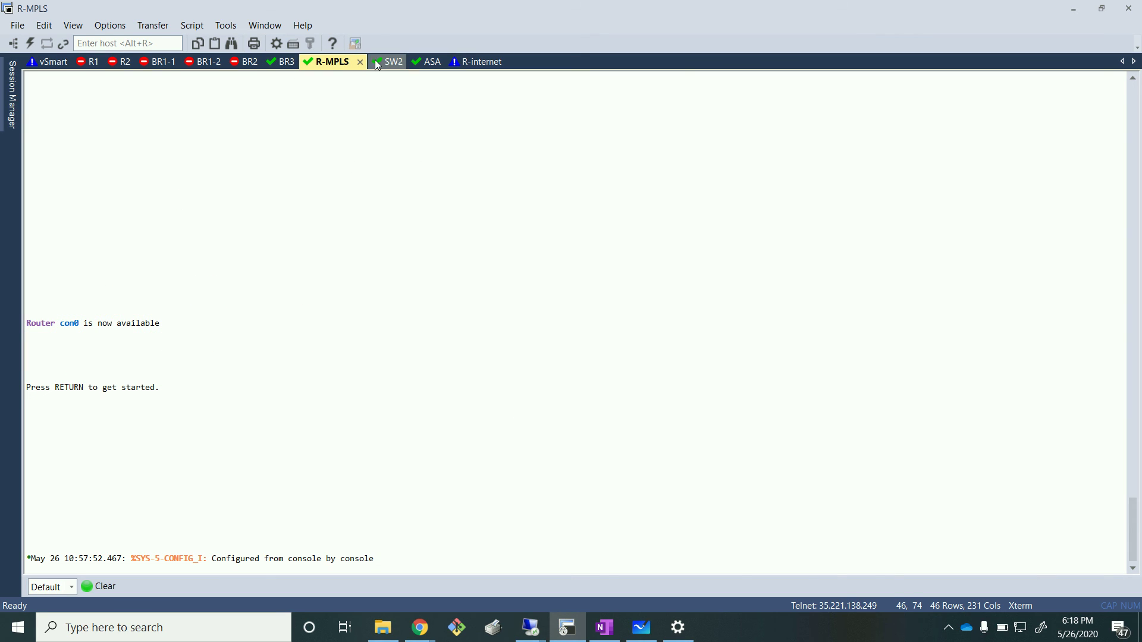
pyautogui.click(476, 61)
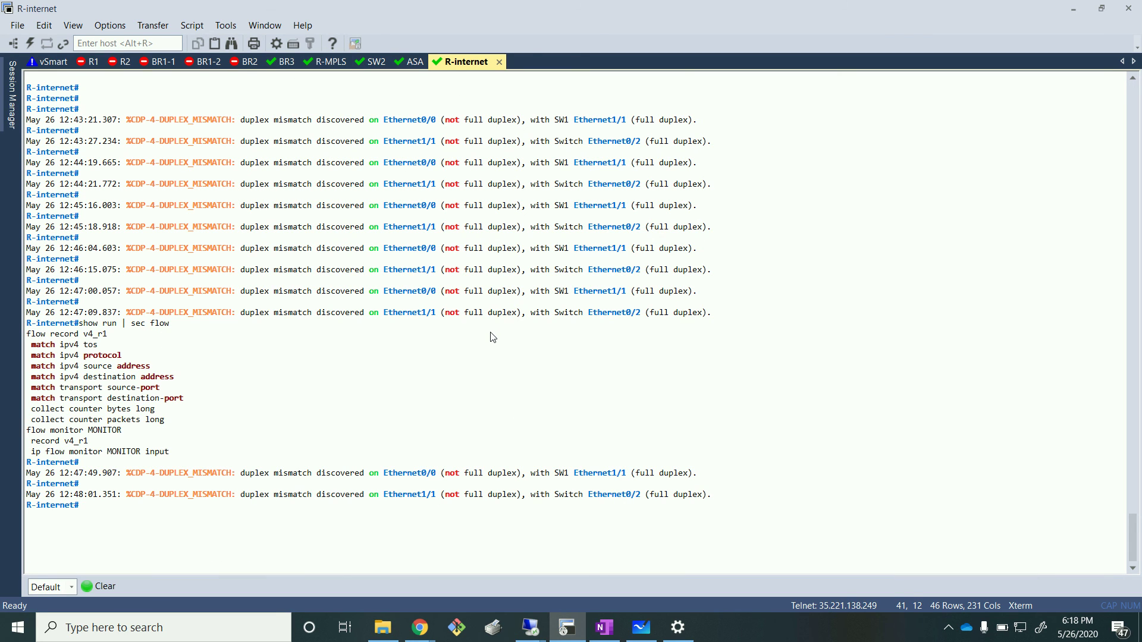
pyautogui.press('Up')
pyautogui.press('Up')
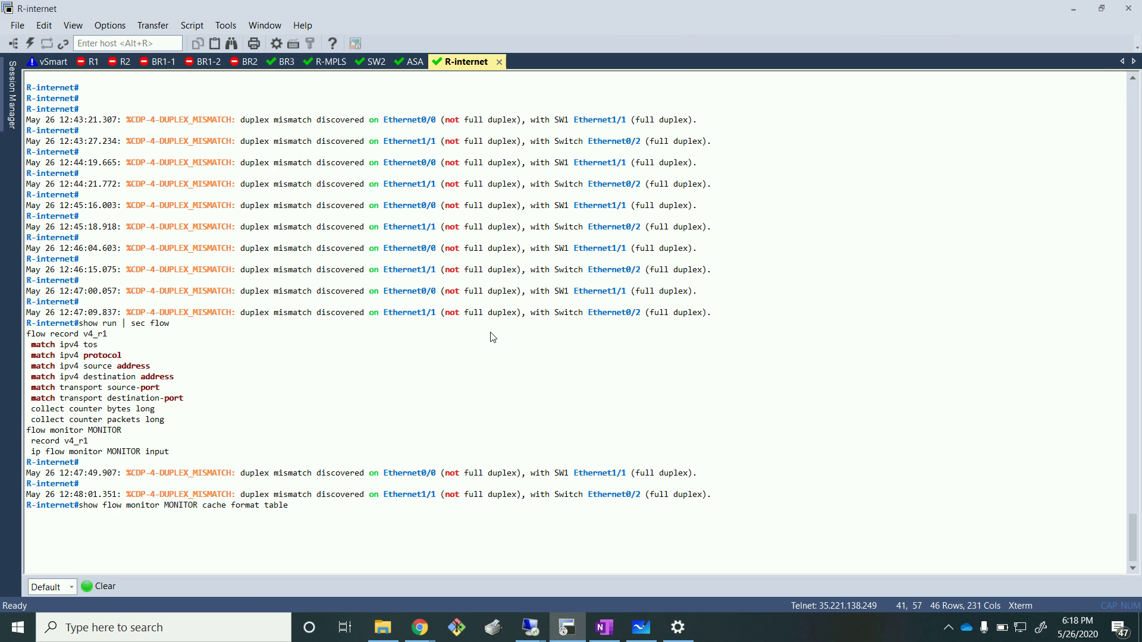
pyautogui.press('Return')
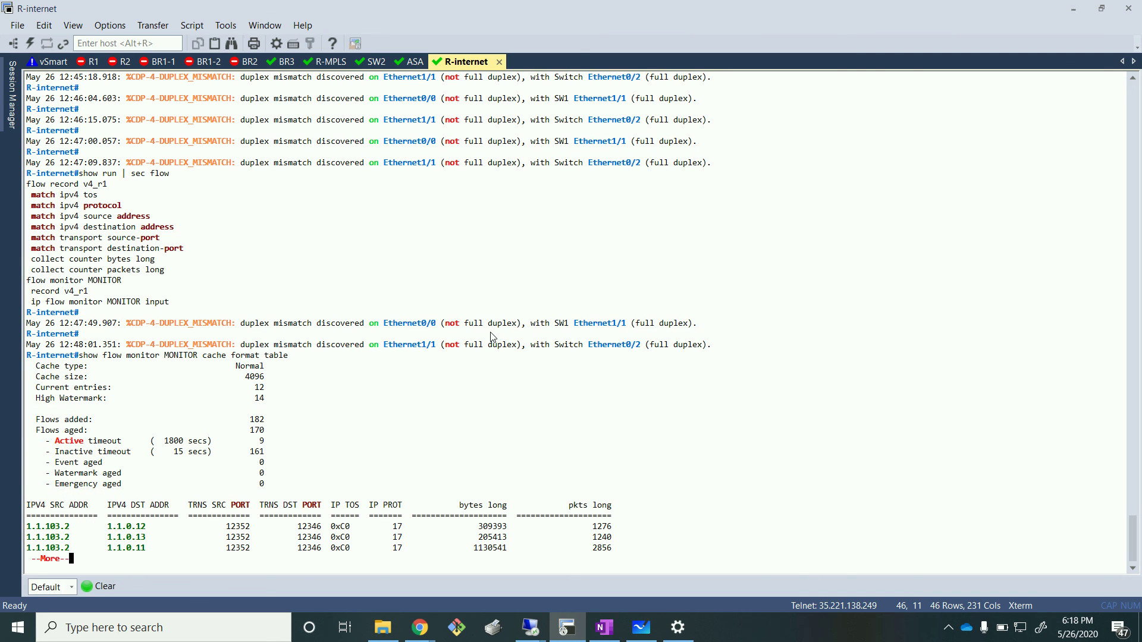
pyautogui.press('Return')
pyautogui.press('Return')
pyautogui.press('Return')
pyautogui.press('Return')
pyautogui.press('Return')
pyautogui.press('Return')
pyautogui.press('Return')
pyautogui.press('Return')
pyautogui.press('Return')
pyautogui.press('Return')
pyautogui.press('Return')
pyautogui.press('Return')
pyautogui.press('Return')
pyautogui.press('Return')
pyautogui.press('Return')
pyautogui.press('Return')
pyautogui.press('Return')
pyautogui.press('Return')
pyautogui.press('Return')
pyautogui.press('Return')
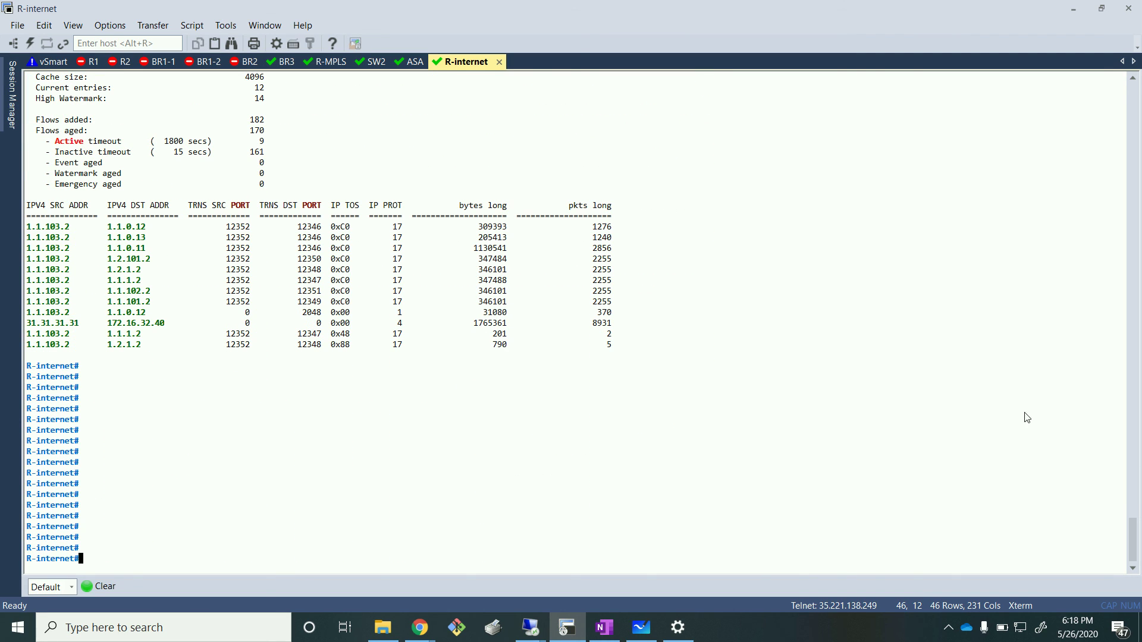
pyautogui.moveTo(26, 344); pyautogui.dragTo(612, 350)
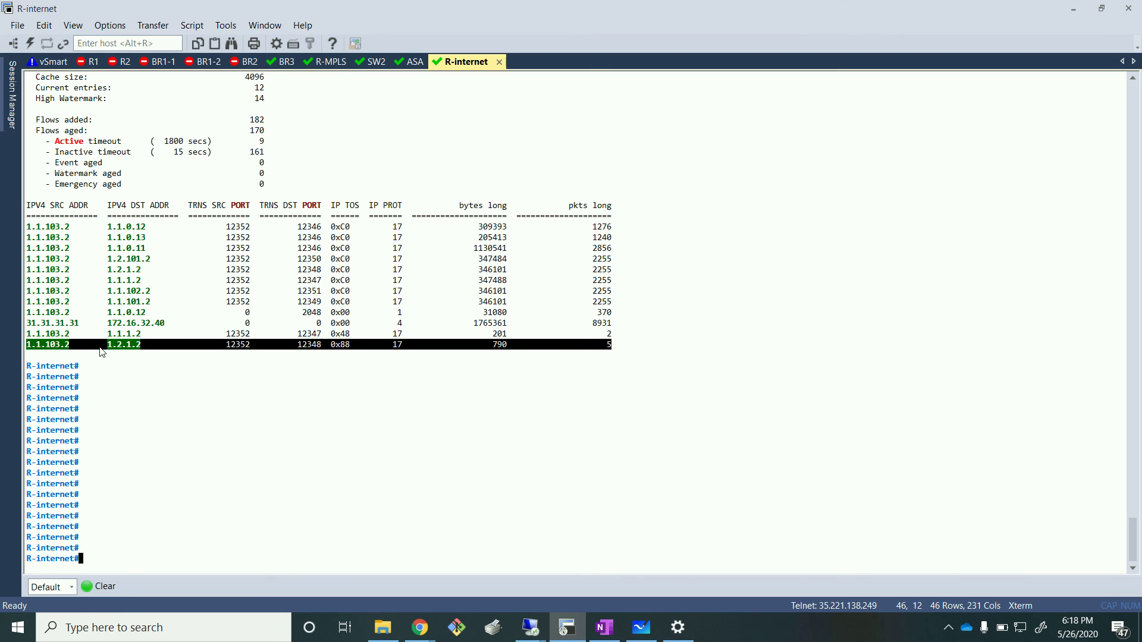
pyautogui.click(345, 350)
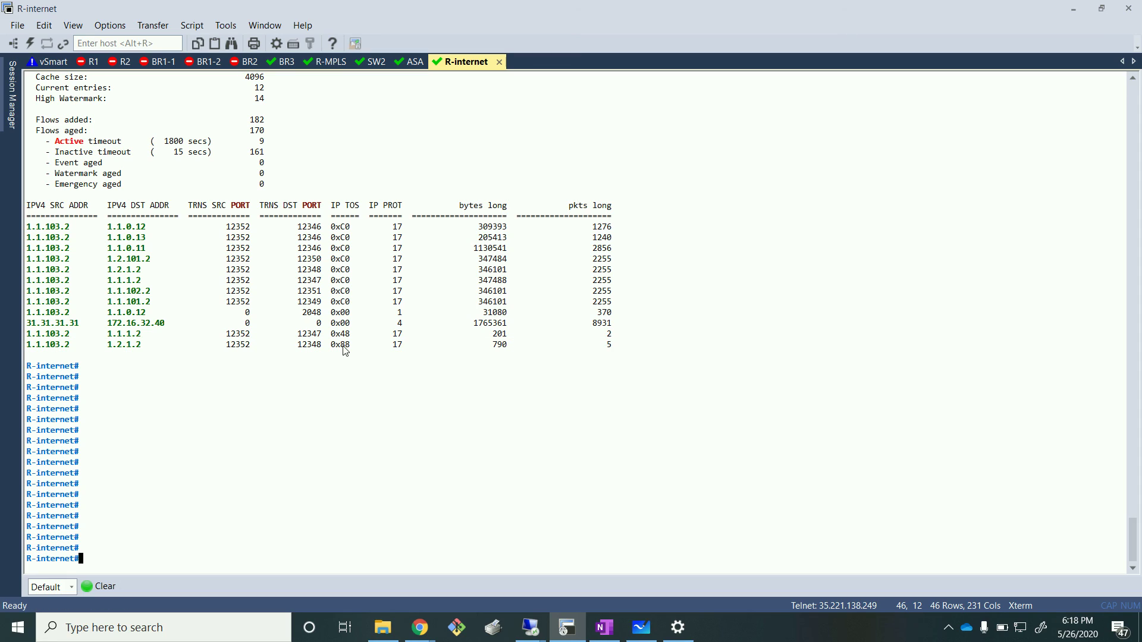
pyautogui.moveTo(360, 348); pyautogui.dragTo(336, 353)
# - Look up ToS 0x88 in the browser's DSCP conversion chart, highlight its DSCP class, and compare it with the whiteboard's rewrite values
pyautogui.moveTo(420, 627)
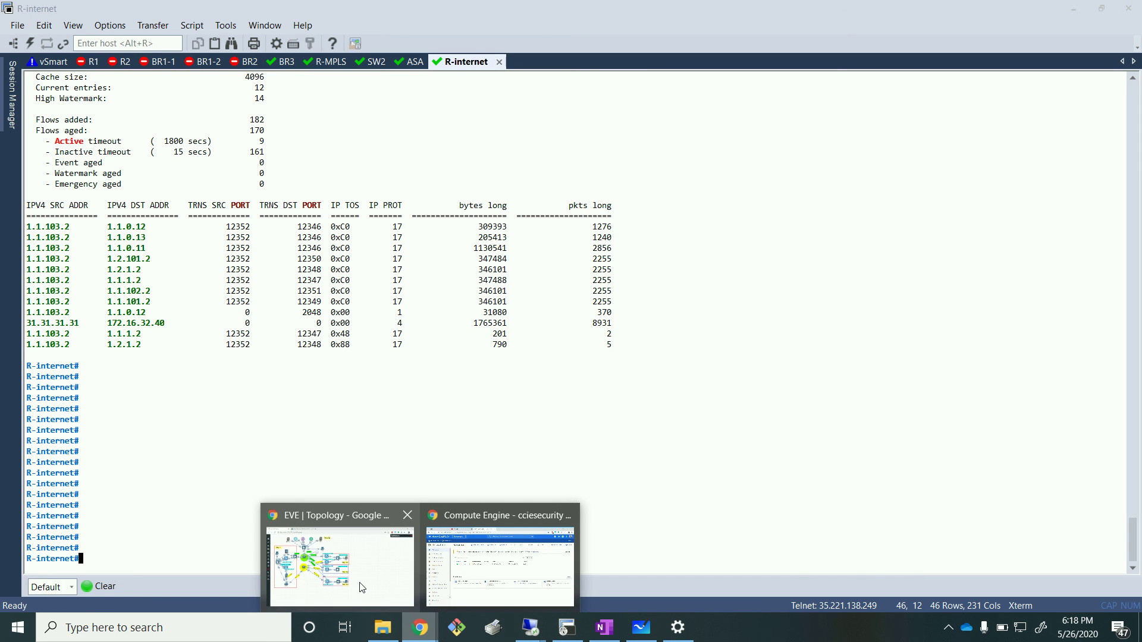
pyautogui.click(365, 584)
pyautogui.click(245, 9)
pyautogui.scroll(-5, 294, 352)
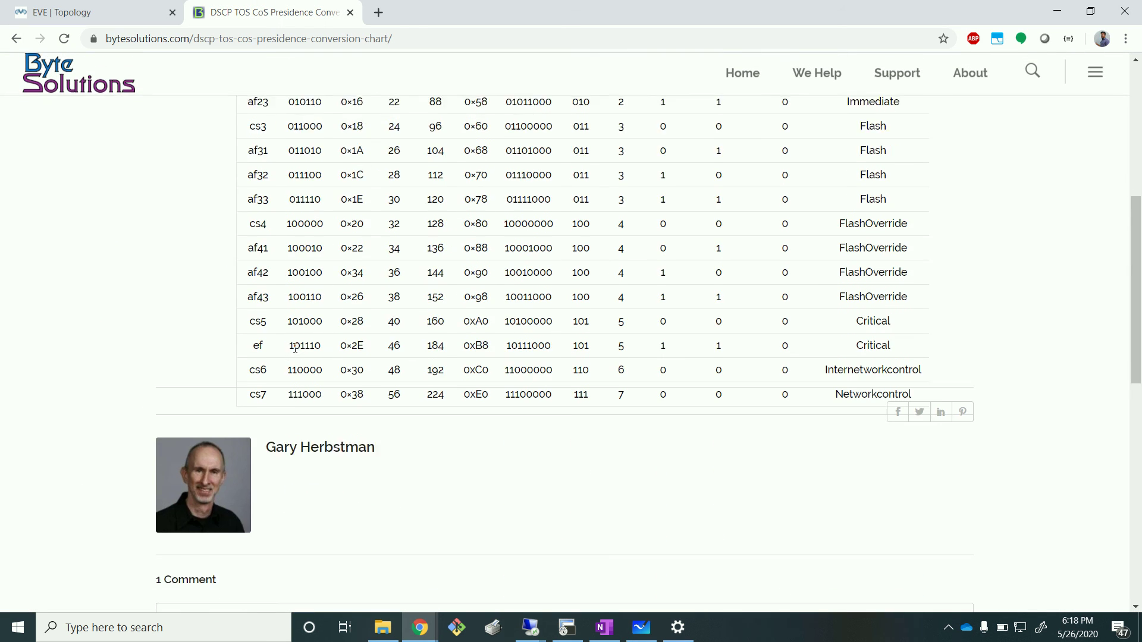
pyautogui.scroll(2, 295, 352)
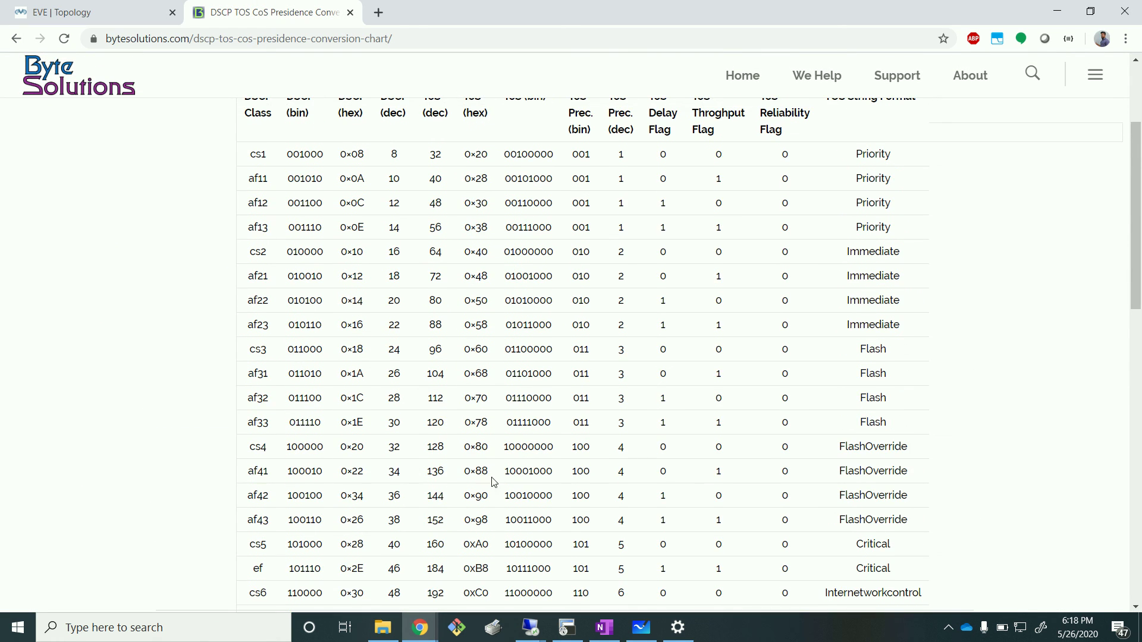
pyautogui.moveTo(492, 482); pyautogui.dragTo(467, 480)
pyautogui.moveTo(274, 473); pyautogui.dragTo(250, 473)
pyautogui.click(646, 634)
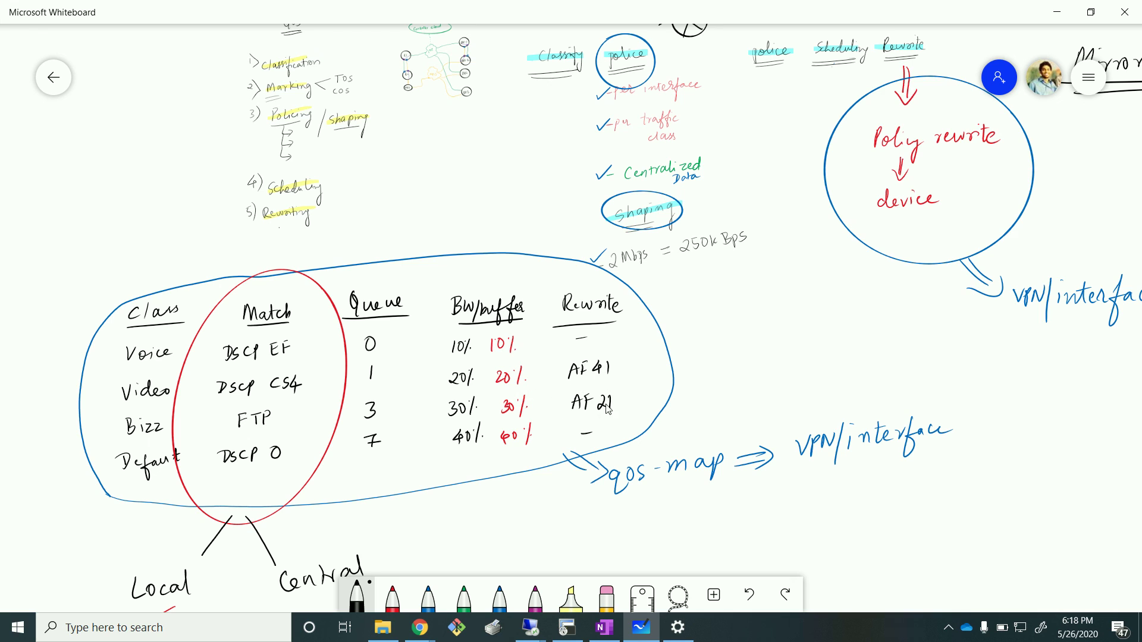
pyautogui.click(1057, 12)
# - Switch to the Branch3 remote desktop and delete data1.zip from the remote /data_share/ folder in WinSCP
pyautogui.moveTo(542, 635)
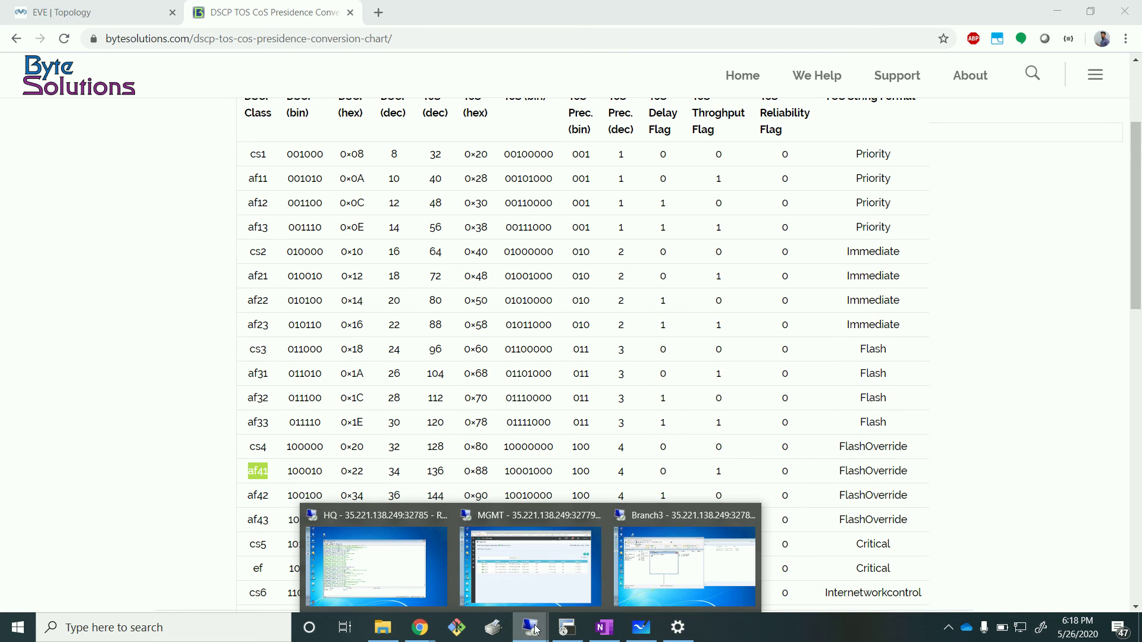
pyautogui.click(659, 571)
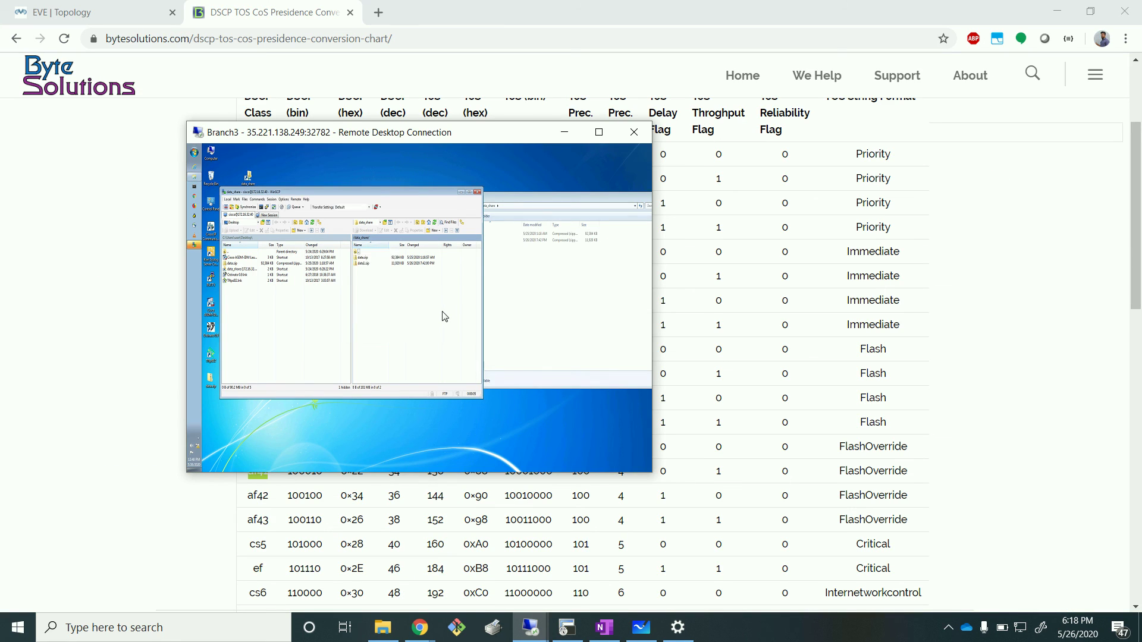
pyautogui.click(599, 132)
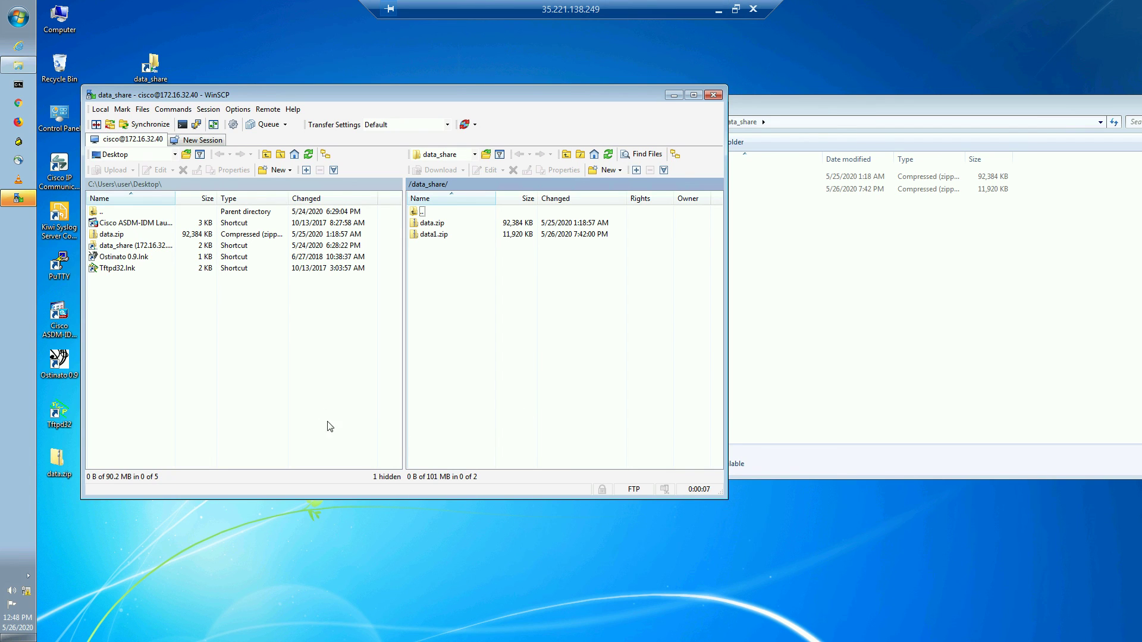
pyautogui.click(470, 235)
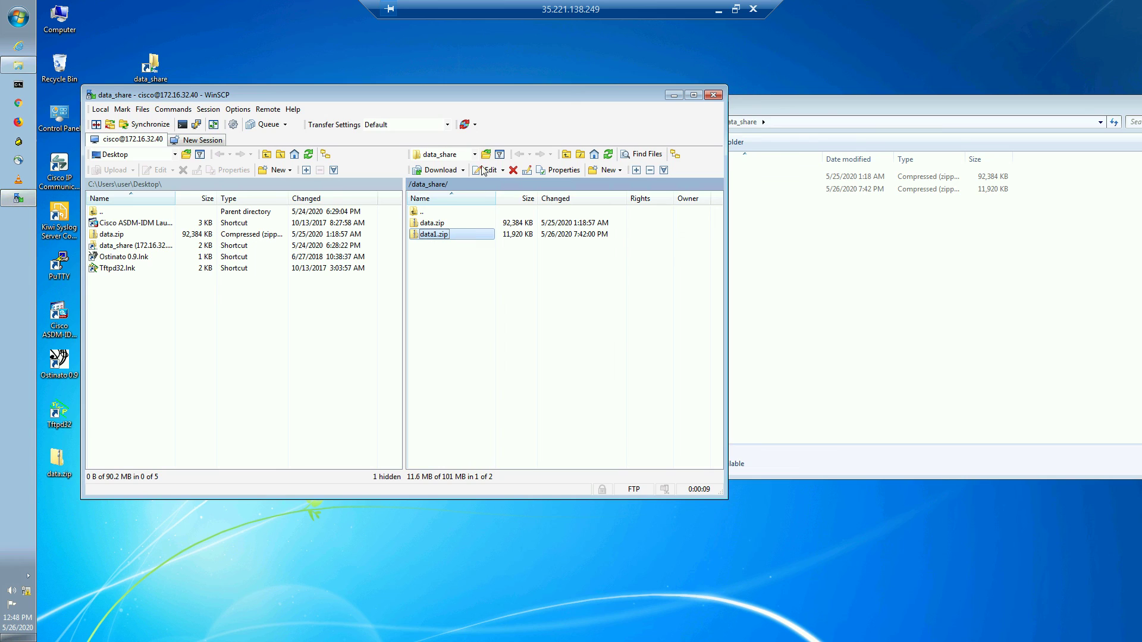
pyautogui.click(514, 170)
pyautogui.click(411, 320)
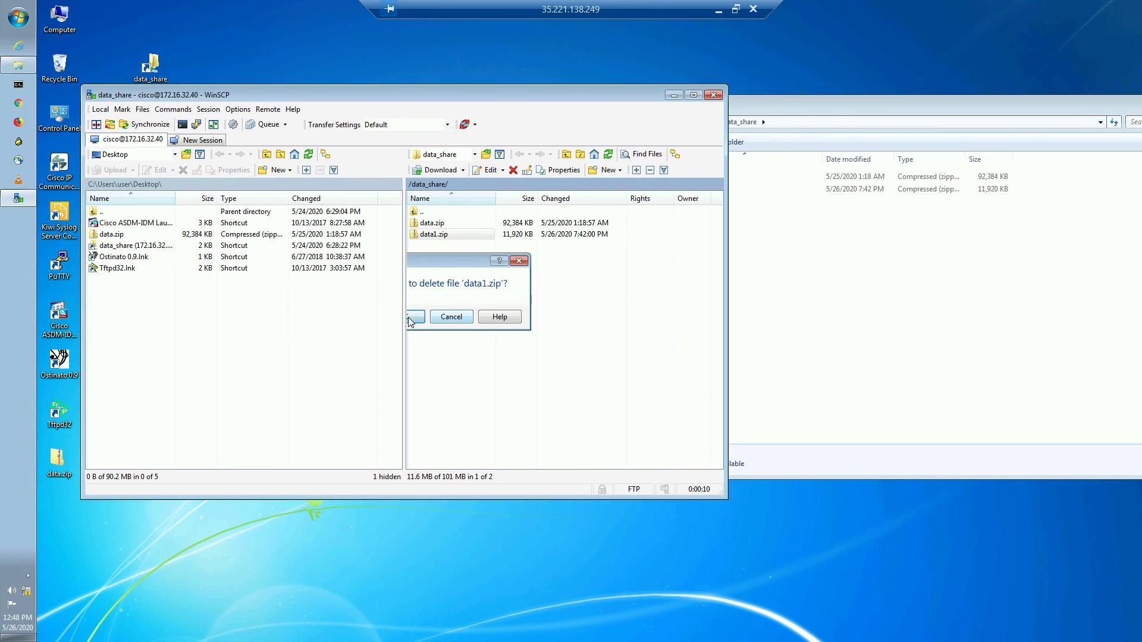
# - Disconnect the WinSCP session and log in again to the saved FTP site at 172.16.32.40
pyautogui.click(57, 461)
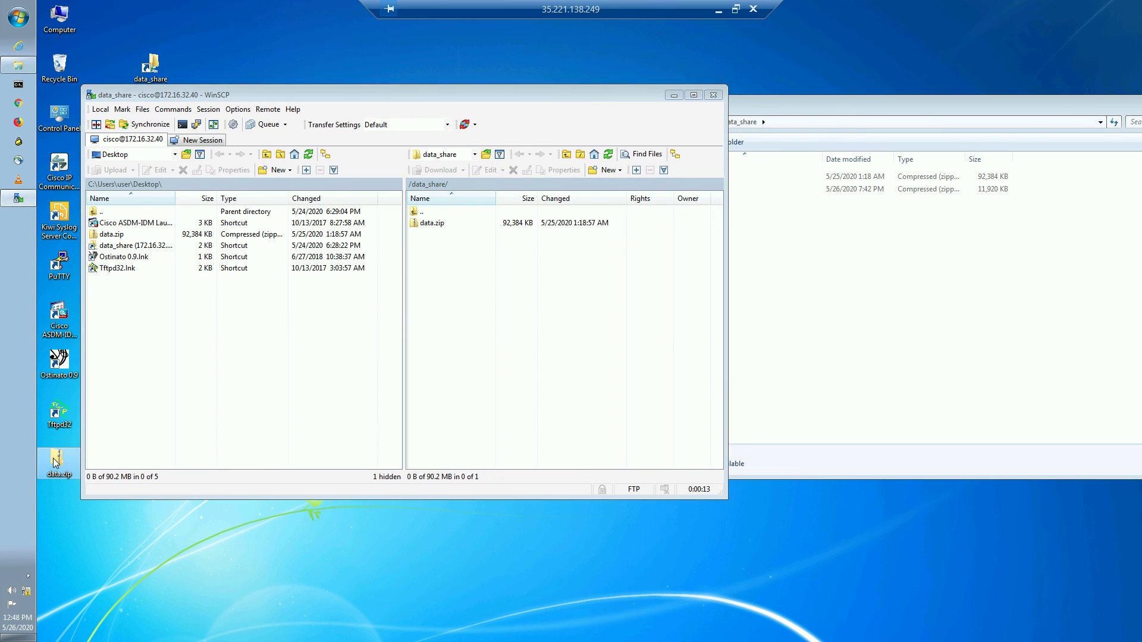
pyautogui.rightClick(156, 139)
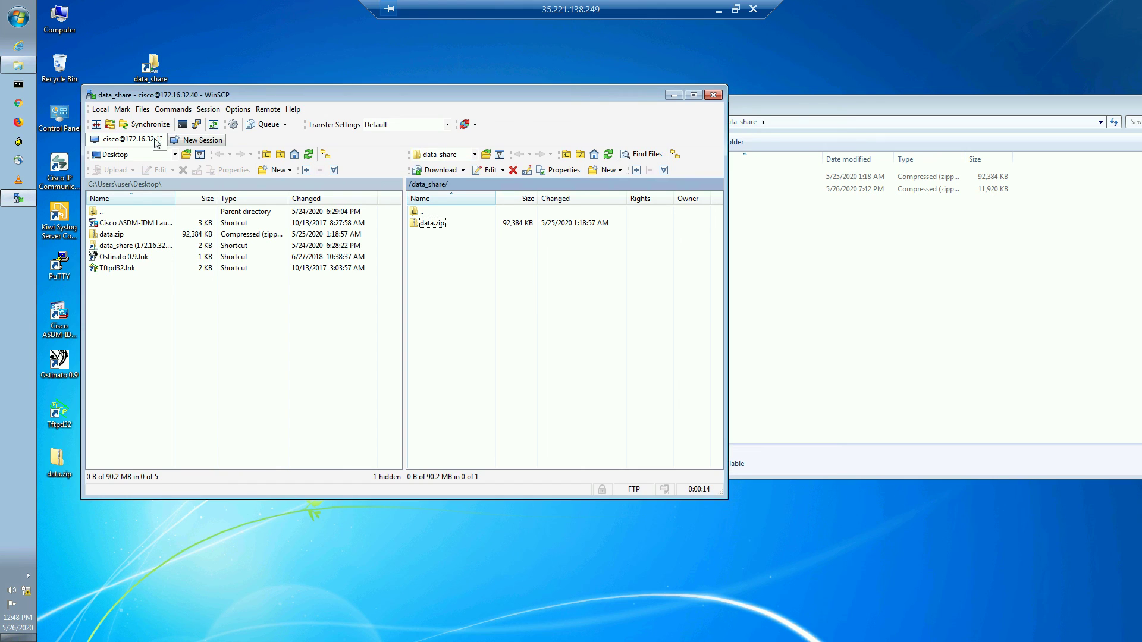
pyautogui.click(196, 146)
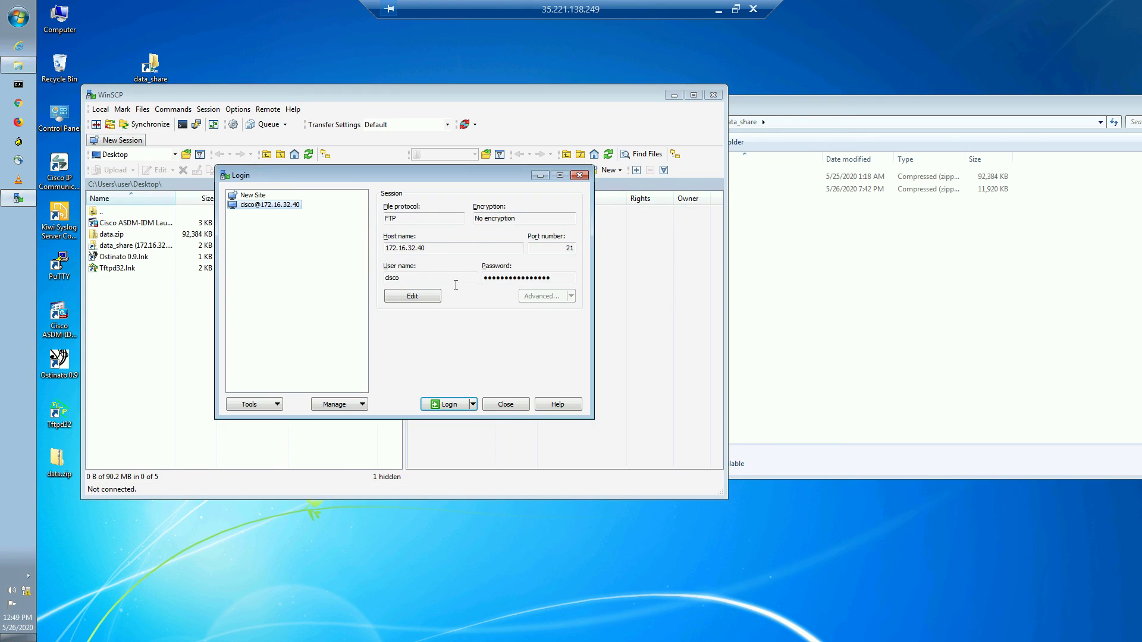
pyautogui.click(449, 405)
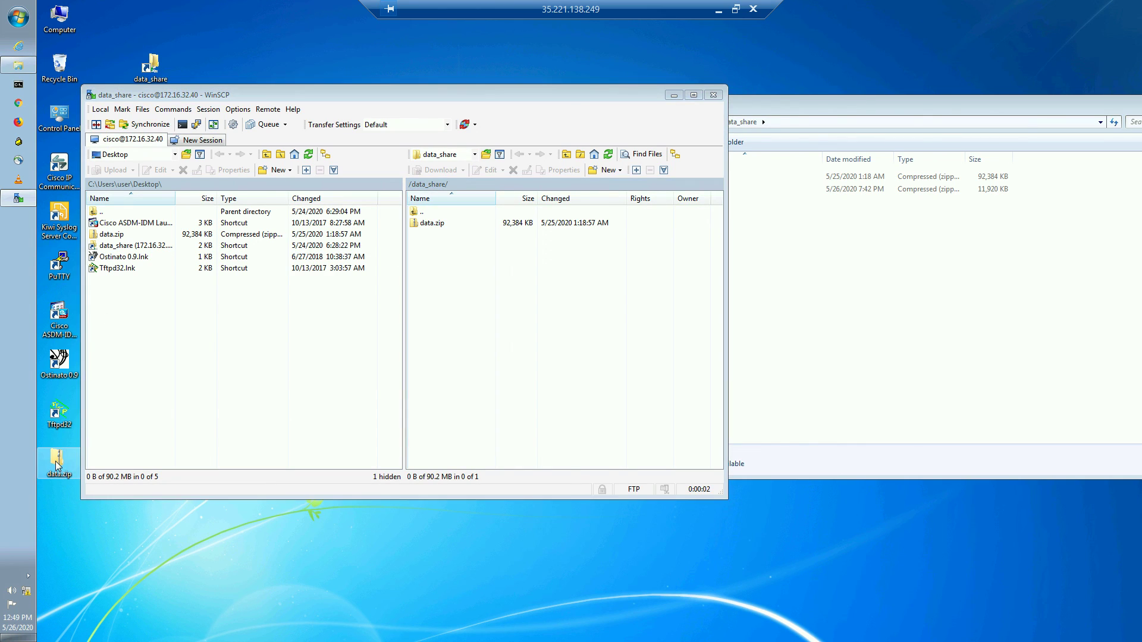
# - Upload data.zip from the desktop to /data_share/ under a new name instead of overwriting the existing remote file
pyautogui.moveTo(59, 469); pyautogui.dragTo(462, 332)
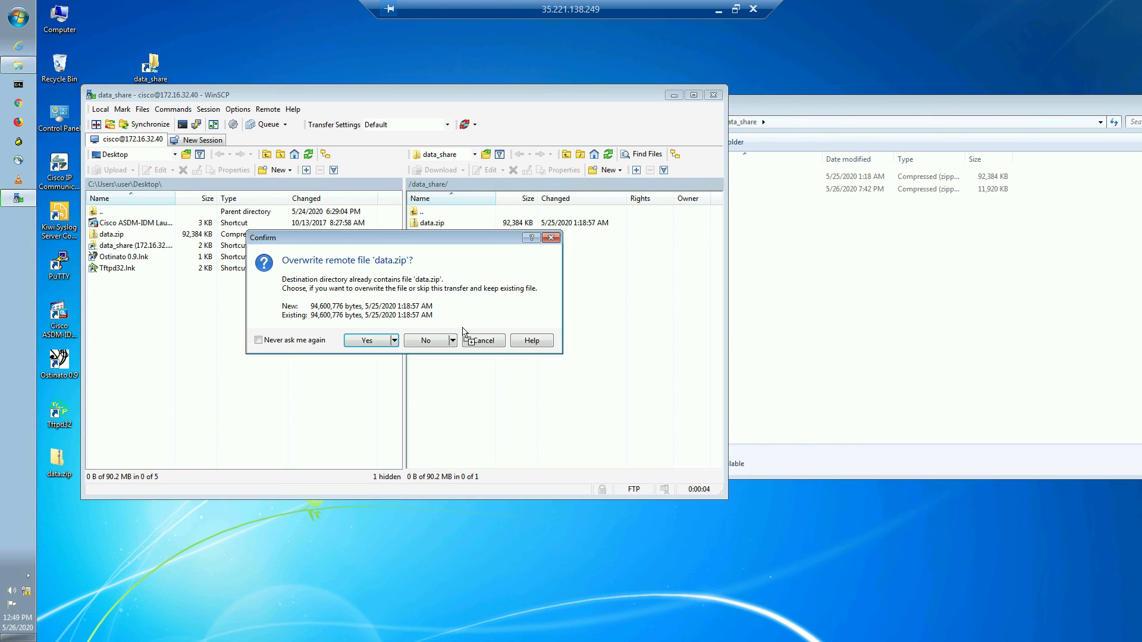
pyautogui.click(454, 342)
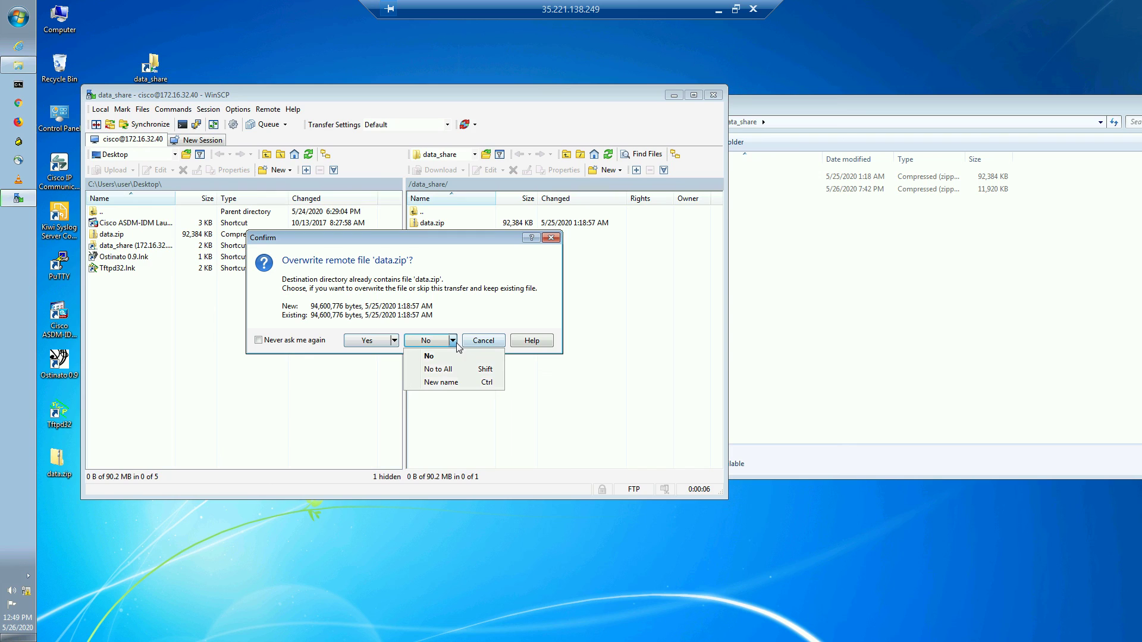
pyautogui.click(440, 381)
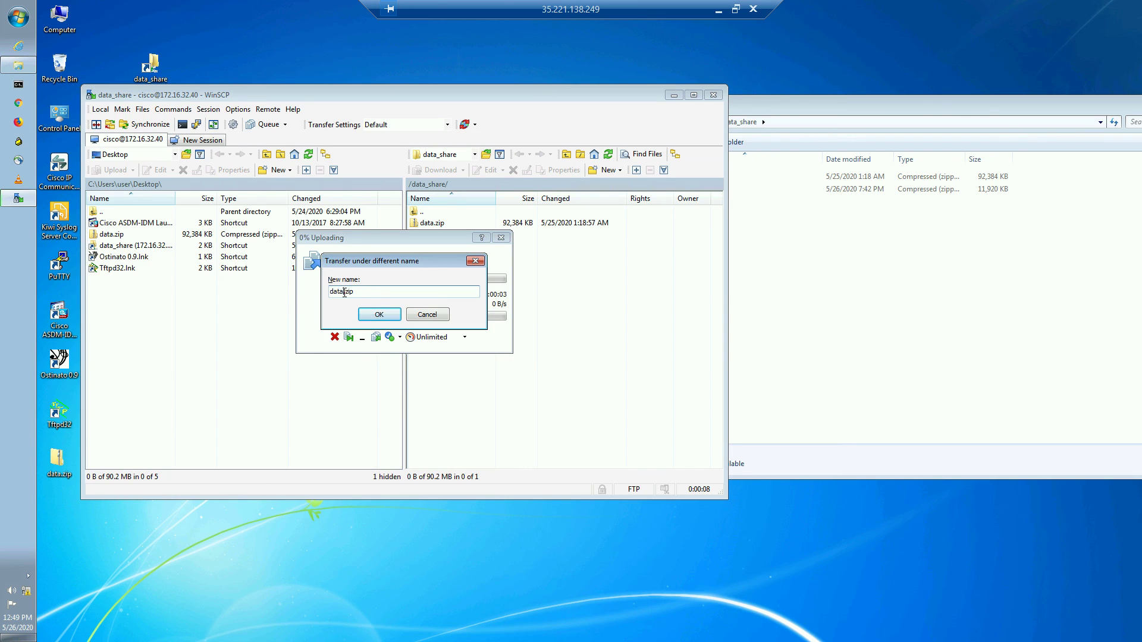
pyautogui.press('Return')
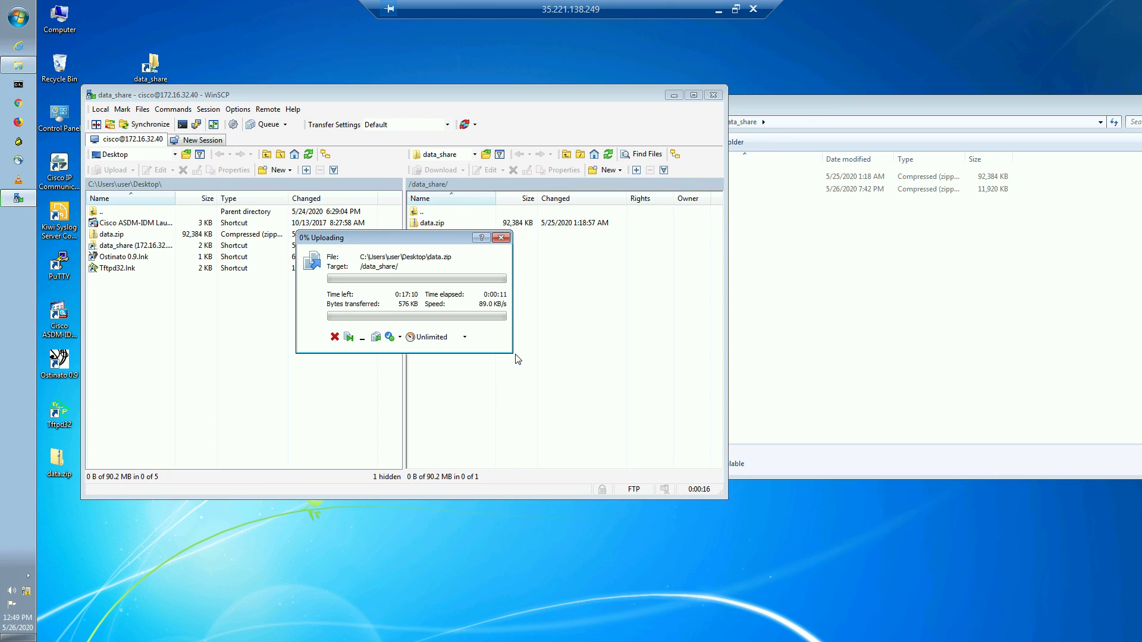
# - Return to the R-internet session, display the MONITOR flow cache table during the FTP upload, and highlight the 0x48 flow to 1.1.1.2
pyautogui.click(718, 9)
pyautogui.click(569, 626)
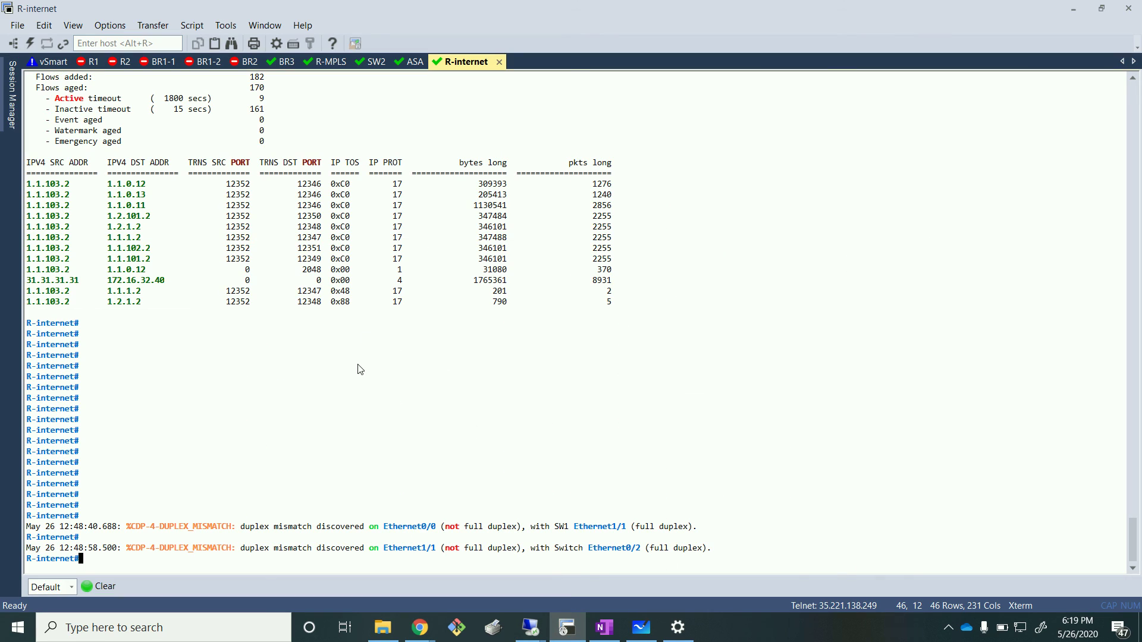
pyautogui.press('Up')
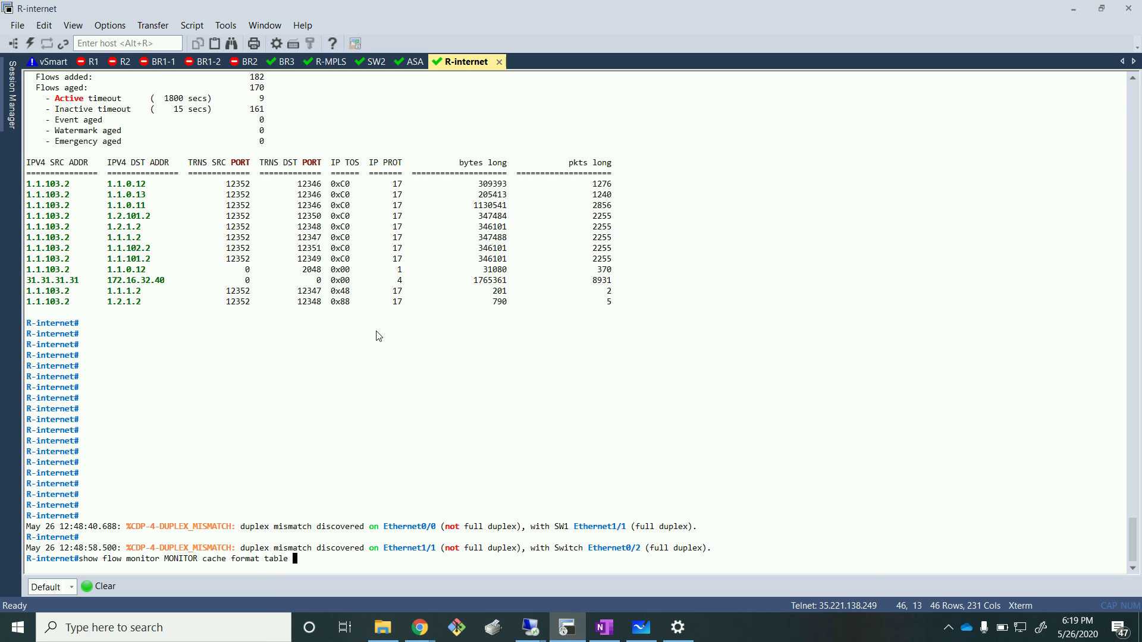
pyautogui.press('Return')
pyautogui.press('Return')
pyautogui.press('Return')
pyautogui.press('Return')
pyautogui.press('Return')
pyautogui.press('Return')
pyautogui.press('Return')
pyautogui.press('Return')
pyautogui.press('Return')
pyautogui.press('Return')
pyautogui.press('Return')
pyautogui.press('Return')
pyautogui.press('Return')
pyautogui.press('Return')
pyautogui.press('Return')
pyautogui.press('Return')
pyautogui.press('Return')
pyautogui.press('Return')
pyautogui.press('Return')
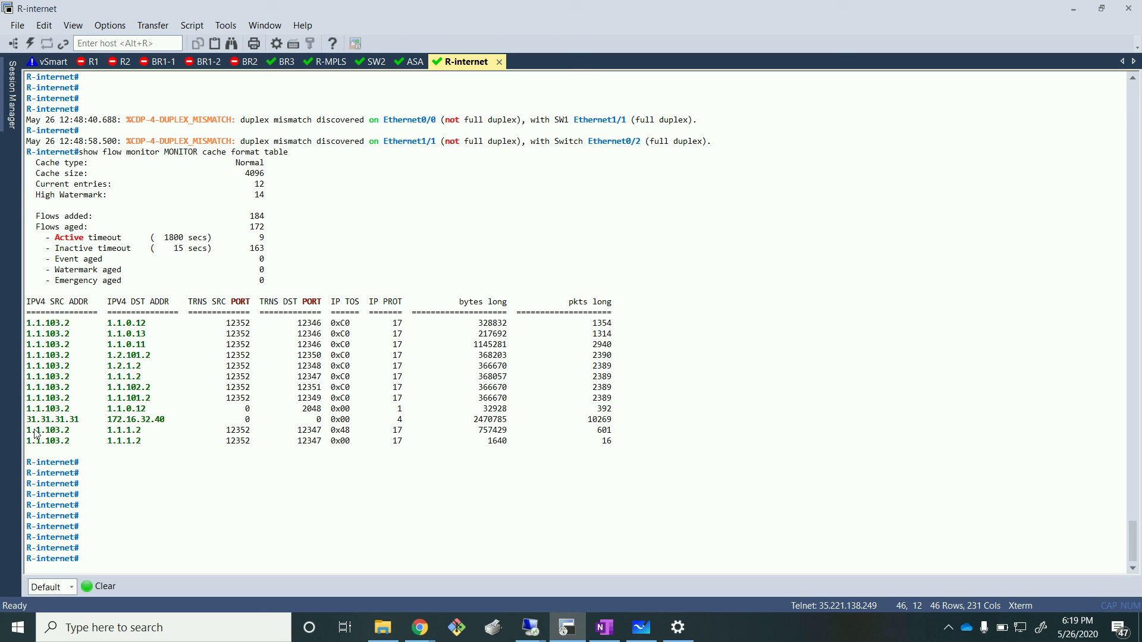
pyautogui.moveTo(34, 434); pyautogui.dragTo(373, 435)
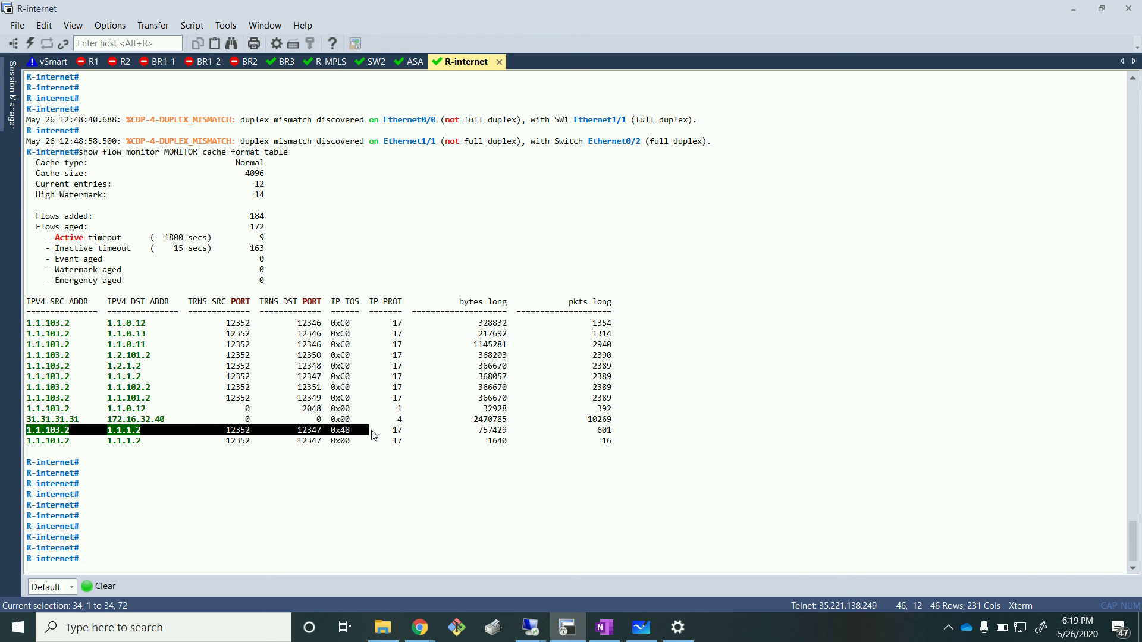
pyautogui.click(367, 512)
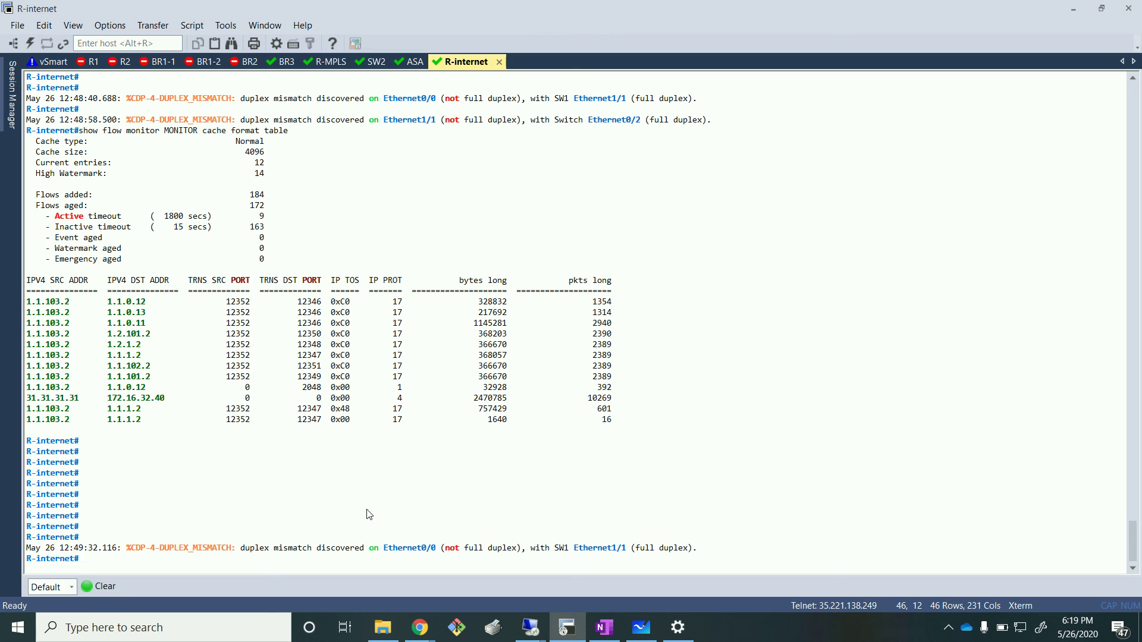
# - Rerun the MONITOR flow cache table command and highlight the last flow entry through its ToS value
pyautogui.press('Up')
pyautogui.press('Return')
pyautogui.press('Return')
pyautogui.press('Return')
pyautogui.press('Return')
pyautogui.press('Return')
pyautogui.press('Return')
pyautogui.press('Return')
pyautogui.press('Return')
pyautogui.press('Return')
pyautogui.press('Return')
pyautogui.press('Return')
pyautogui.press('Return')
pyautogui.press('Return')
pyautogui.press('Return')
pyautogui.press('Return')
pyautogui.press('Return')
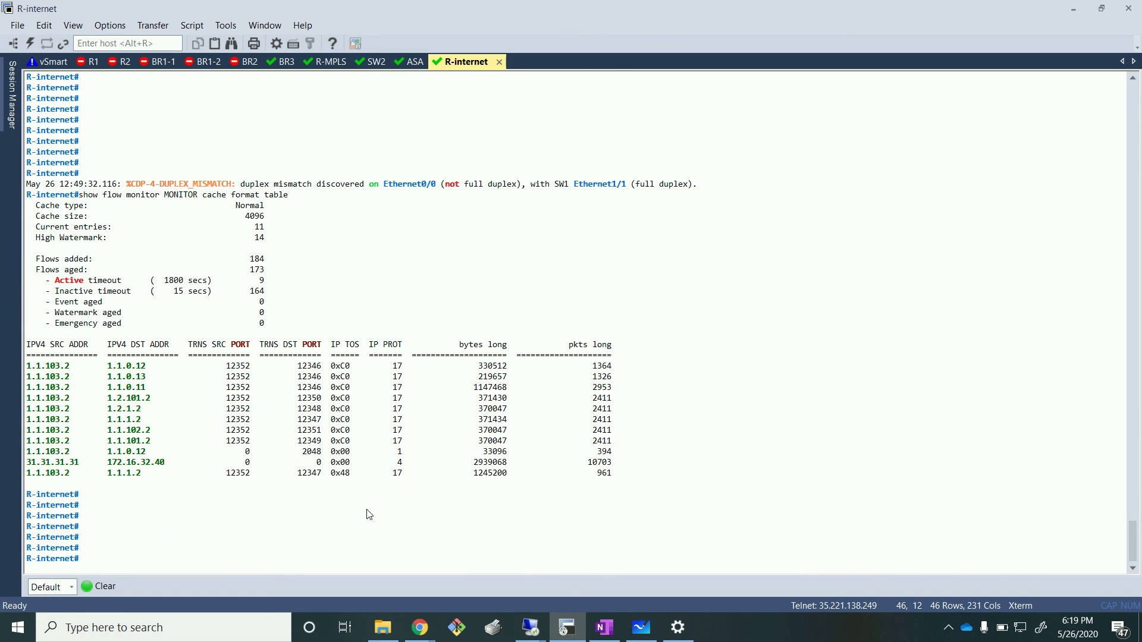
pyautogui.moveTo(27, 366); pyautogui.dragTo(359, 374)
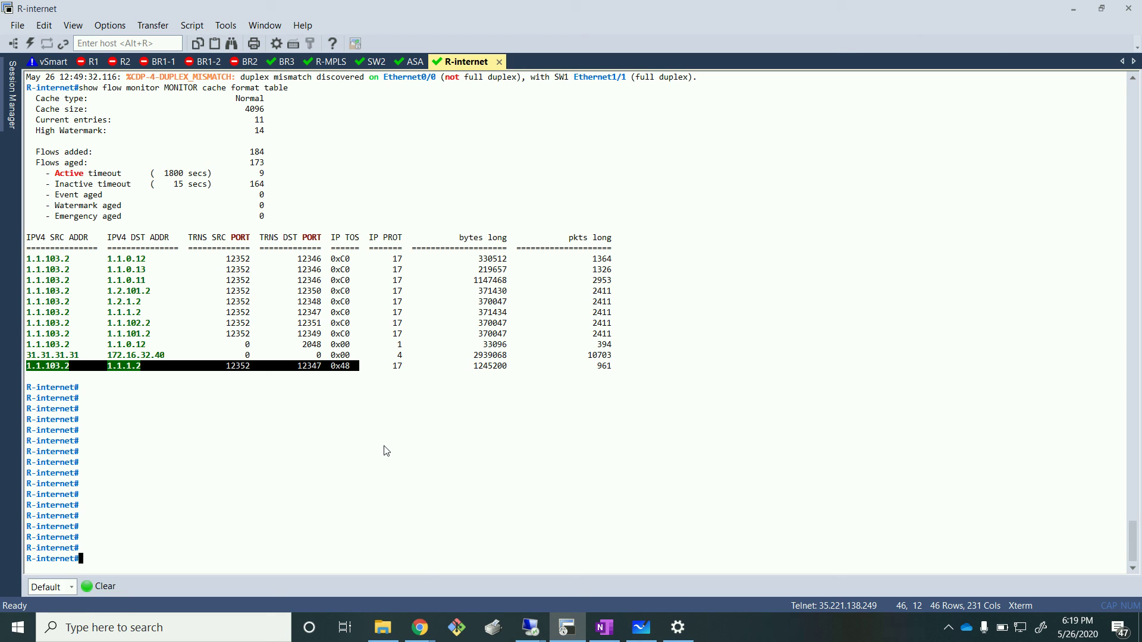
# - Look up ToS 0x48 in the DSCP conversion chart, highlight its row, and compare it with the whiteboard's FTP rewrite value
pyautogui.moveTo(427, 622)
pyautogui.click(382, 591)
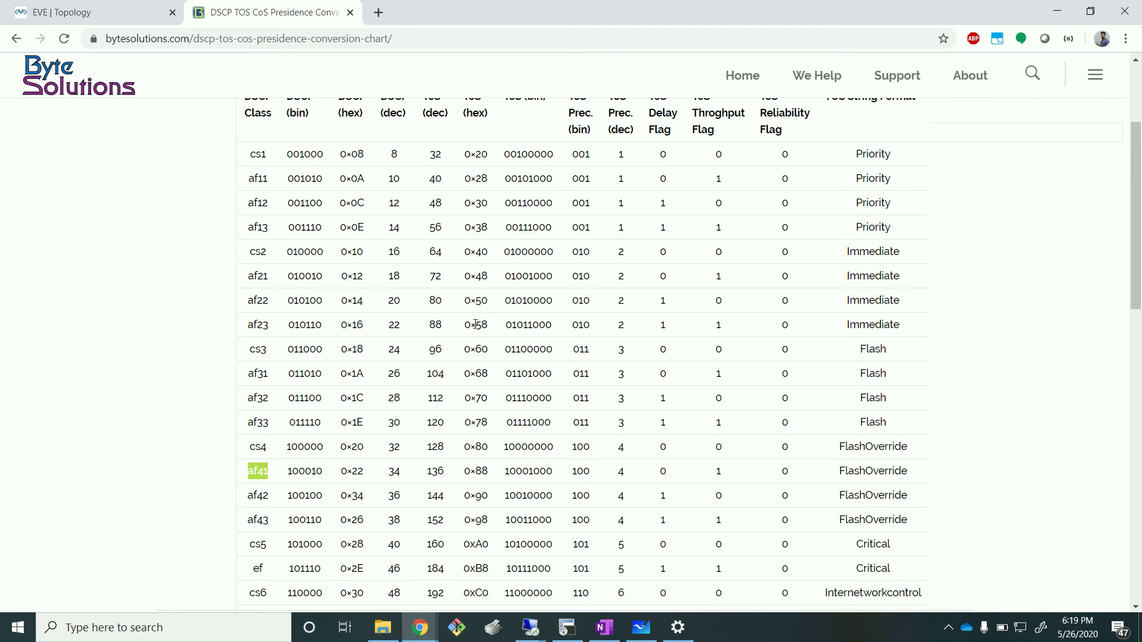
pyautogui.click(503, 408)
pyautogui.moveTo(497, 279); pyautogui.dragTo(247, 278)
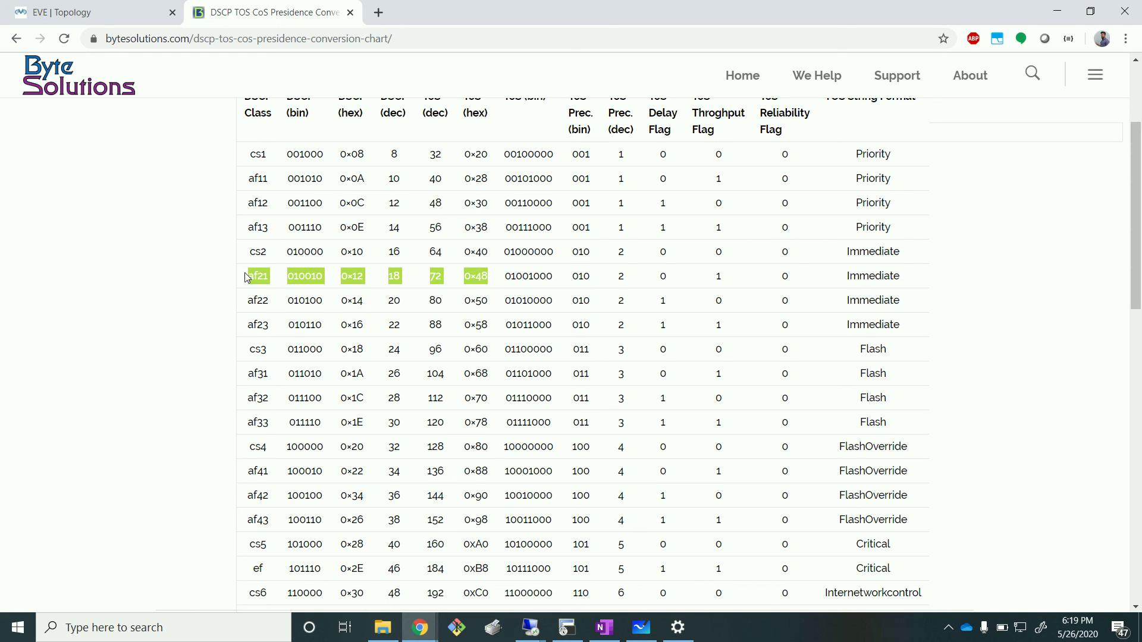
pyautogui.click(641, 627)
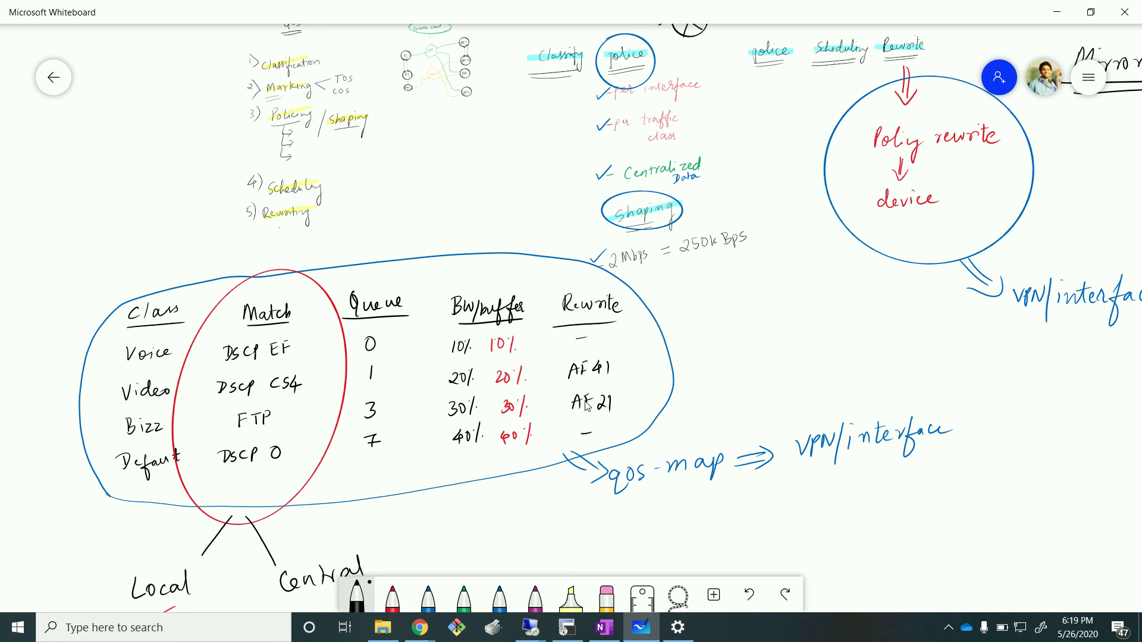
pyautogui.scroll(-4, 485, 210)
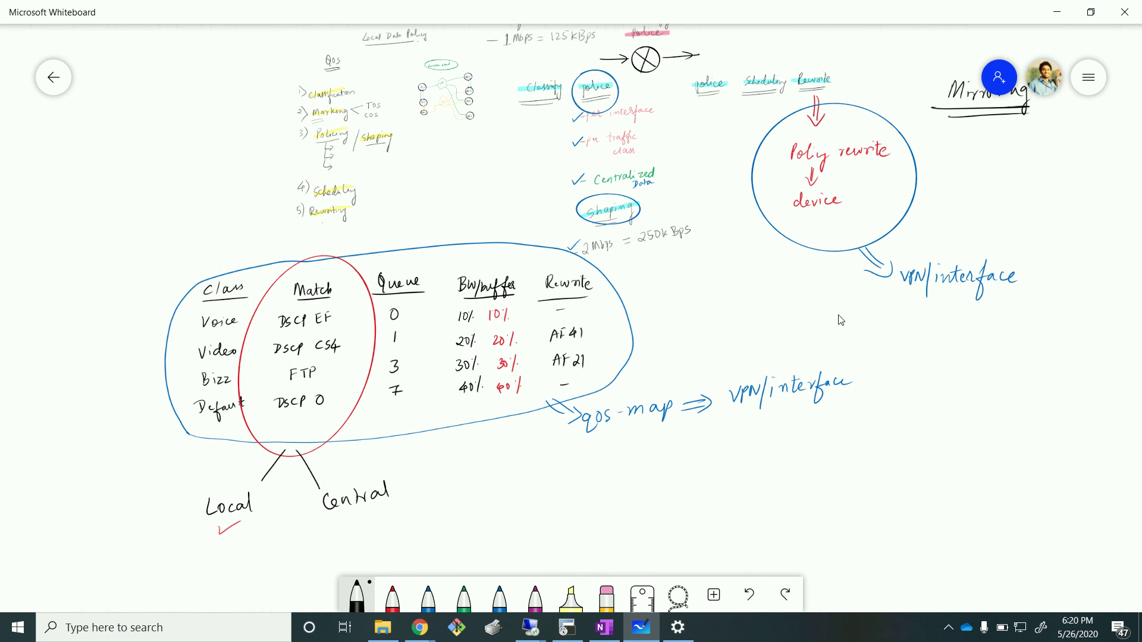
# - Review the whiteboard's QoS notes, covering policing and shaping, the class table with its qos-map, and the policy rewrite applied per VPN/interface
pyautogui.moveTo(947, 433); pyautogui.dragTo(876, 476)
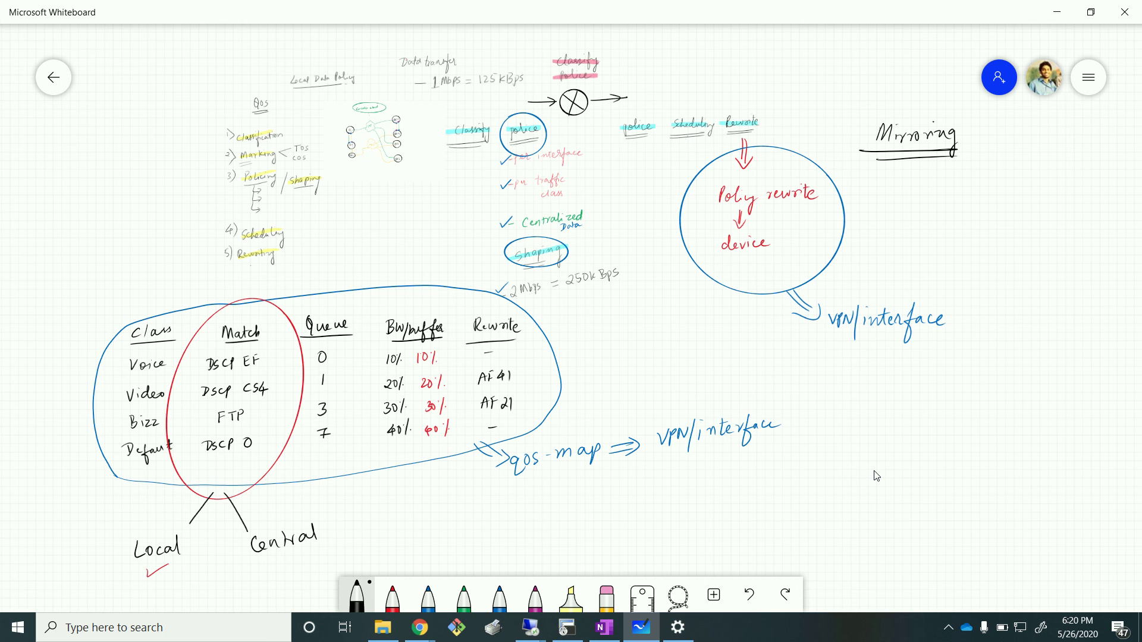
pyautogui.scroll(5, 660, 341)
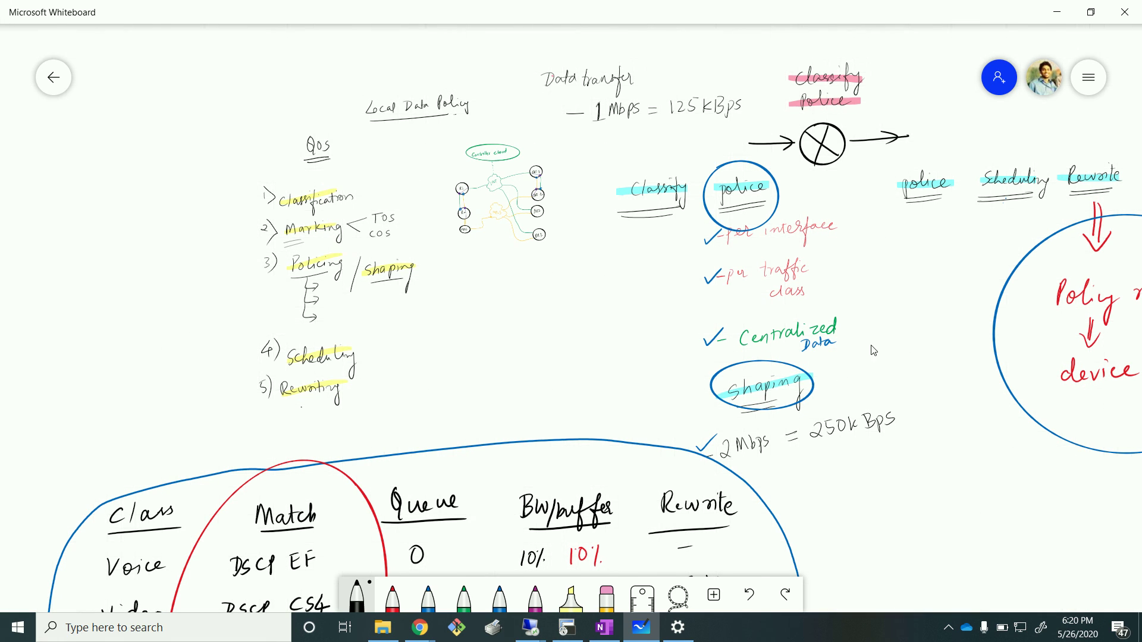
pyautogui.moveTo(873, 350); pyautogui.dragTo(466, 284)
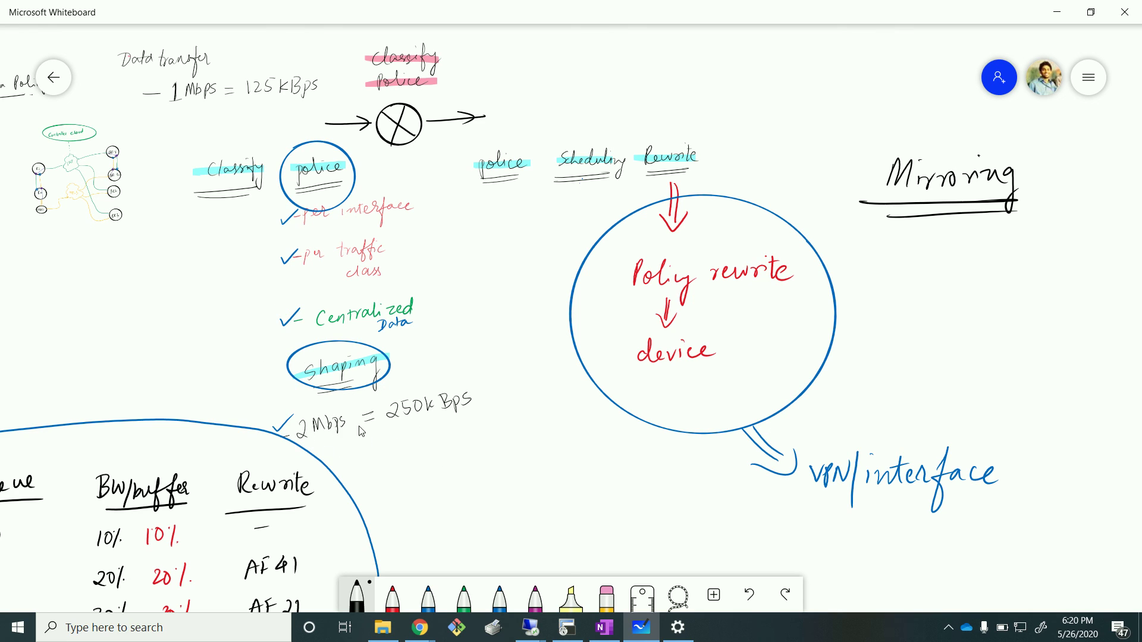
pyautogui.moveTo(547, 479); pyautogui.dragTo(1026, 144)
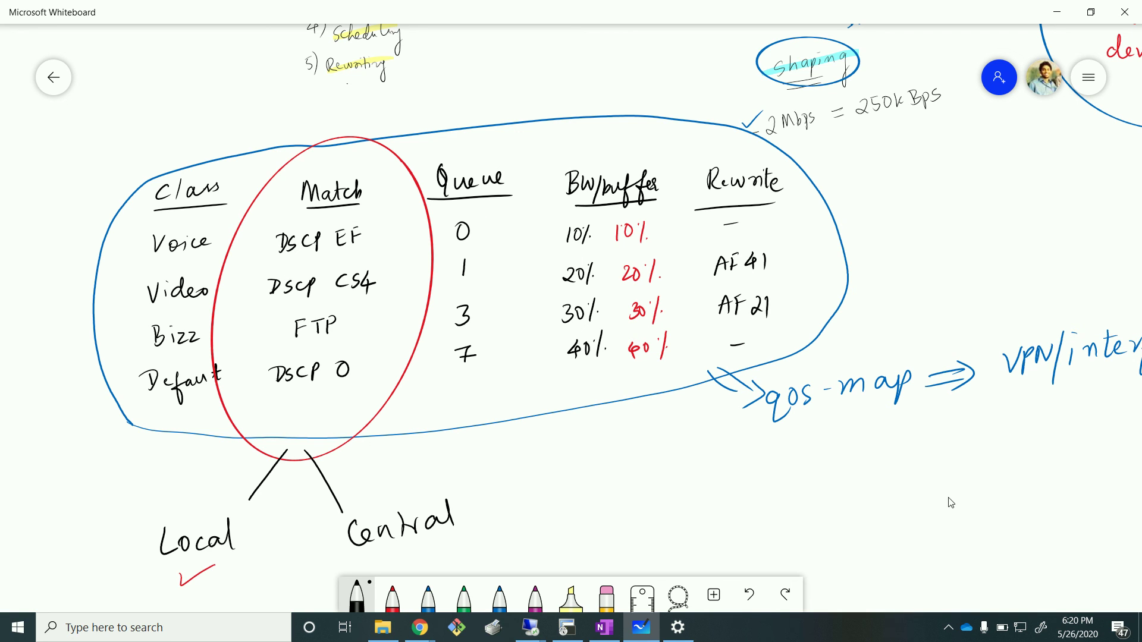
pyautogui.moveTo(931, 512); pyautogui.dragTo(790, 512)
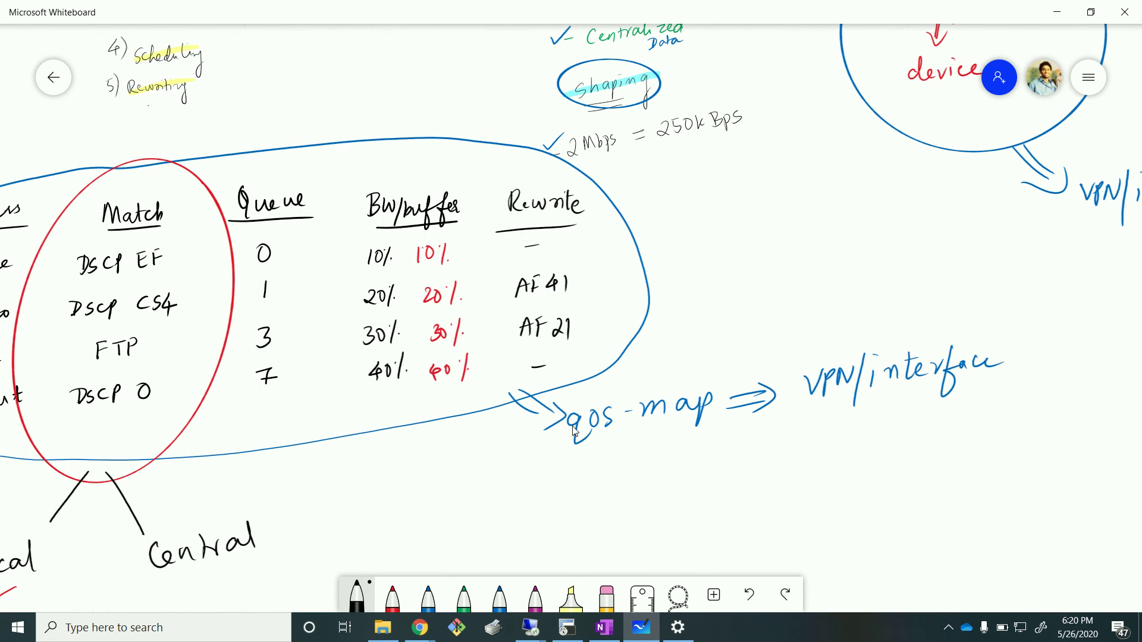
pyautogui.moveTo(933, 469); pyautogui.dragTo(1013, 432)
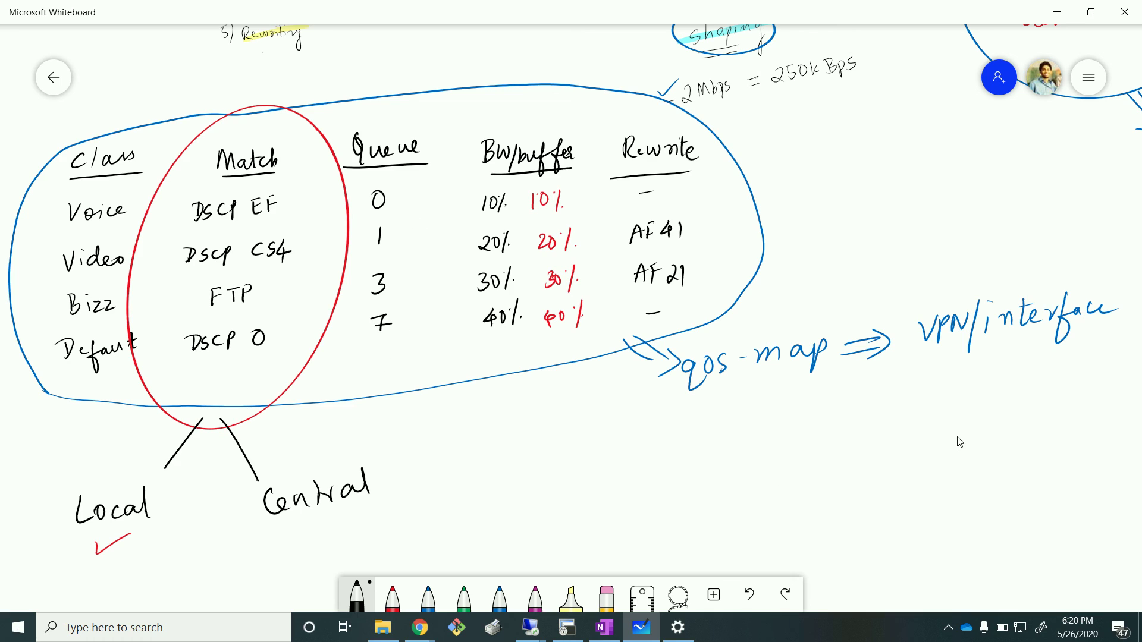
pyautogui.moveTo(959, 442); pyautogui.dragTo(773, 555)
pyautogui.moveTo(866, 262); pyautogui.dragTo(620, 436)
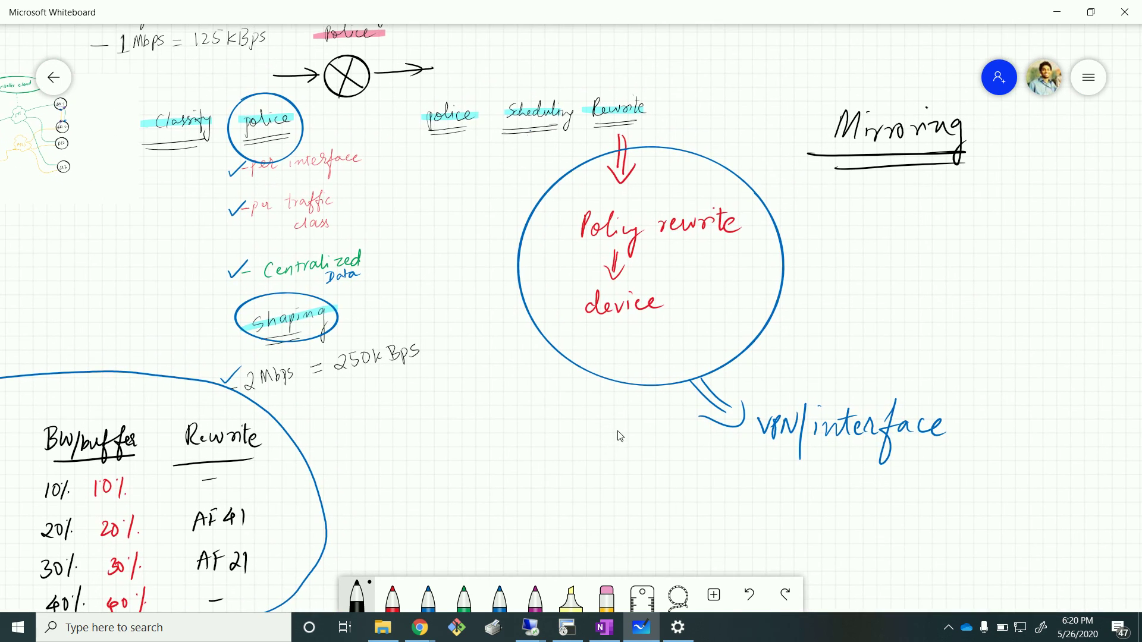
pyautogui.moveTo(484, 369); pyautogui.dragTo(871, 292)
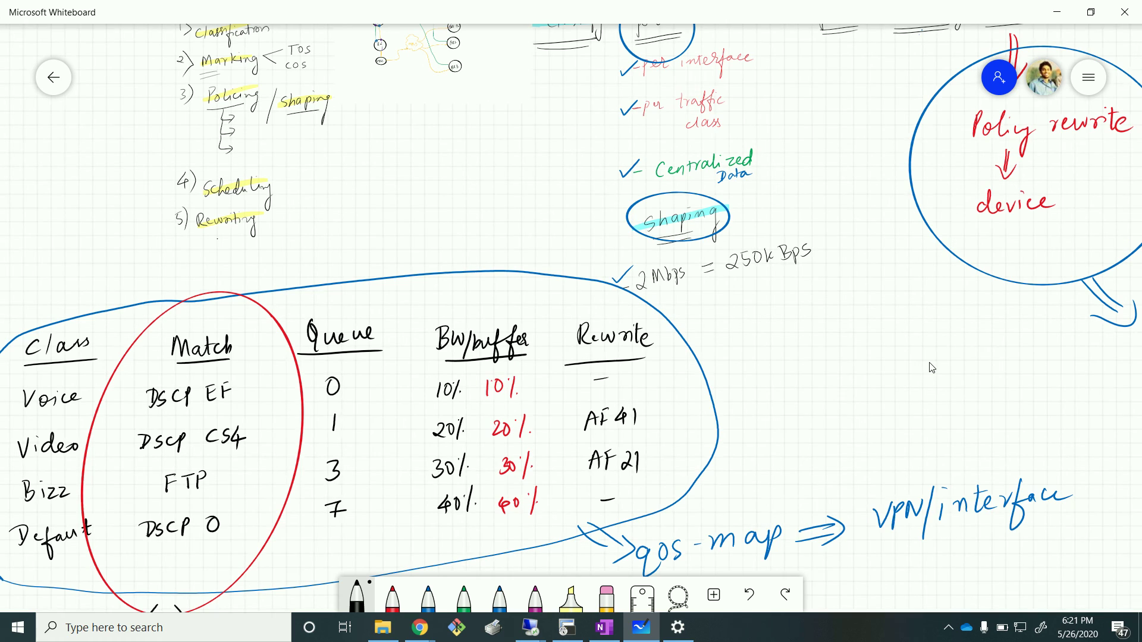
pyautogui.moveTo(931, 368); pyautogui.dragTo(806, 365)
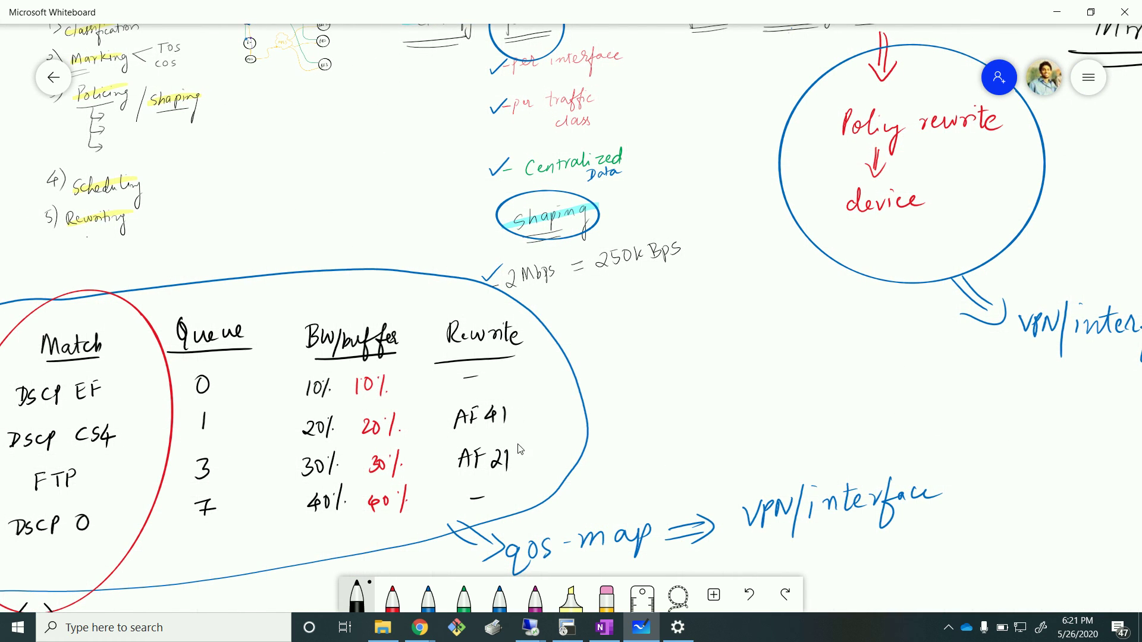
pyautogui.scroll(-5, 1005, 395)
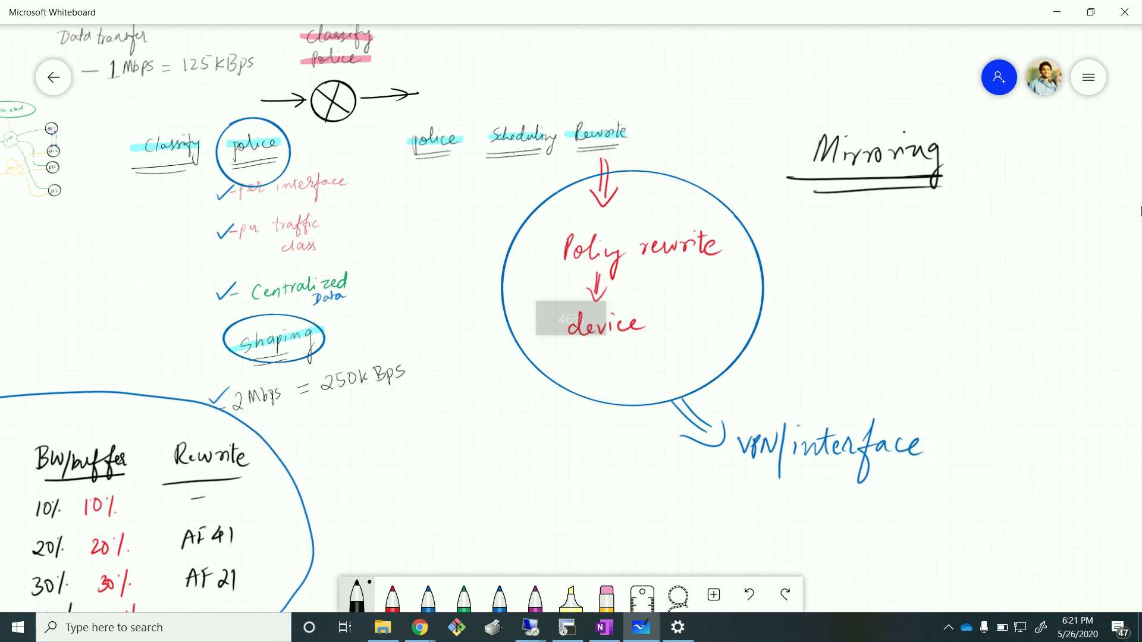
pyautogui.moveTo(942, 443); pyautogui.dragTo(941, 402)
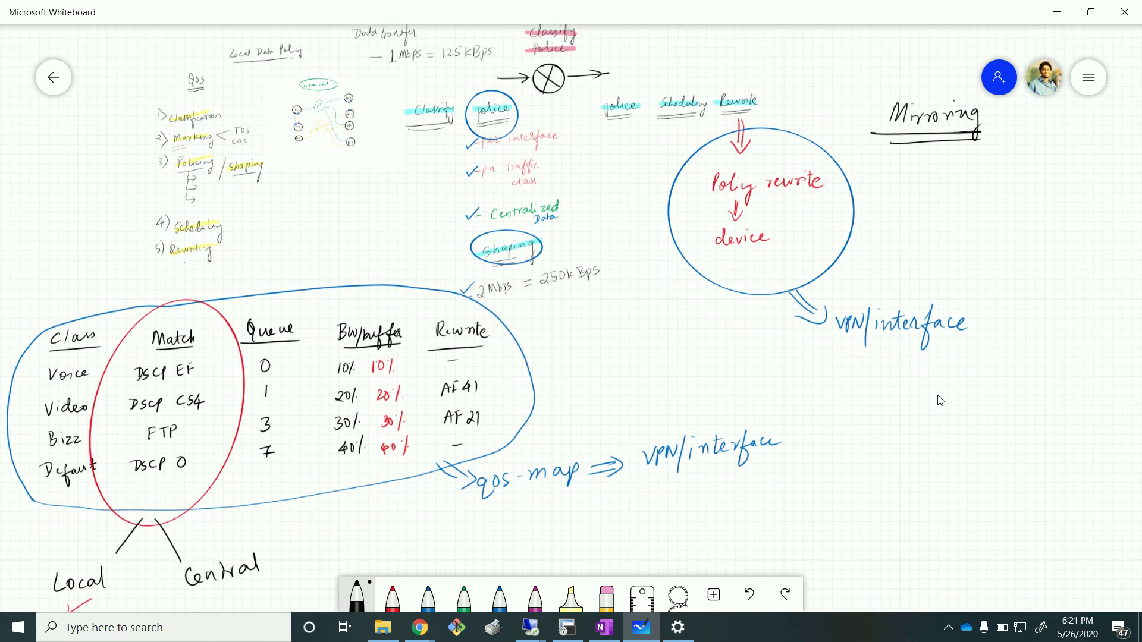
pyautogui.click(948, 629)
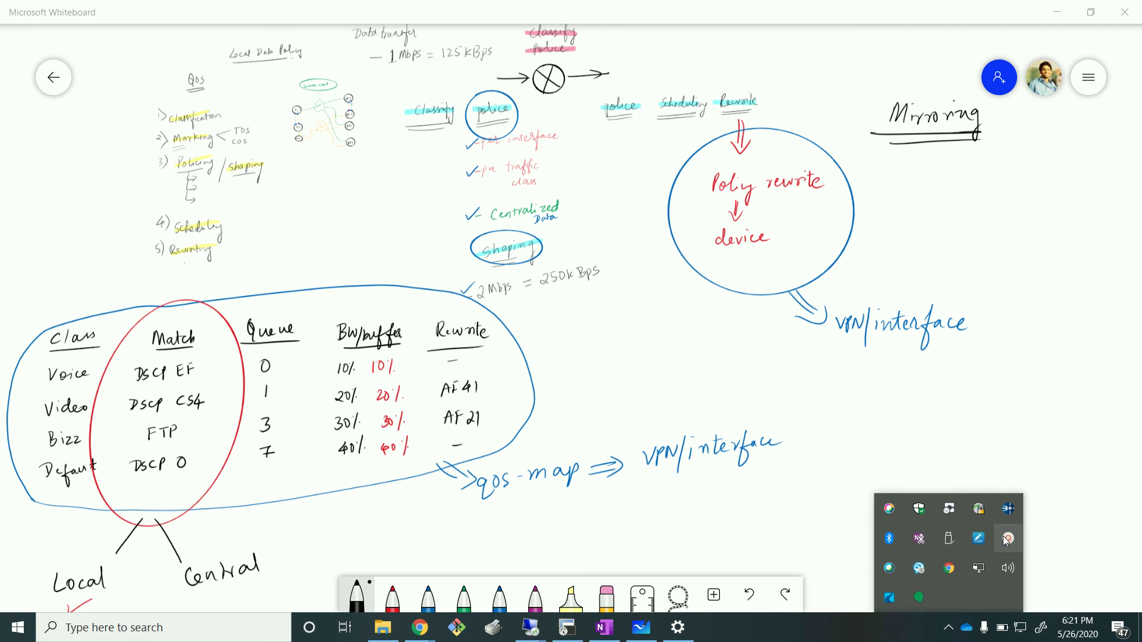